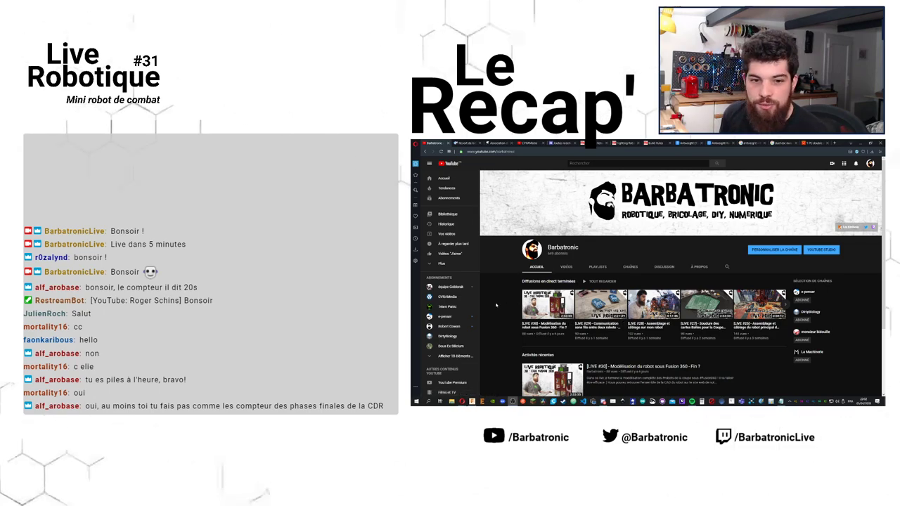
Open the Barbatronic channel's /live stream page from its channel home page
scroll(513, 182, down, 2)
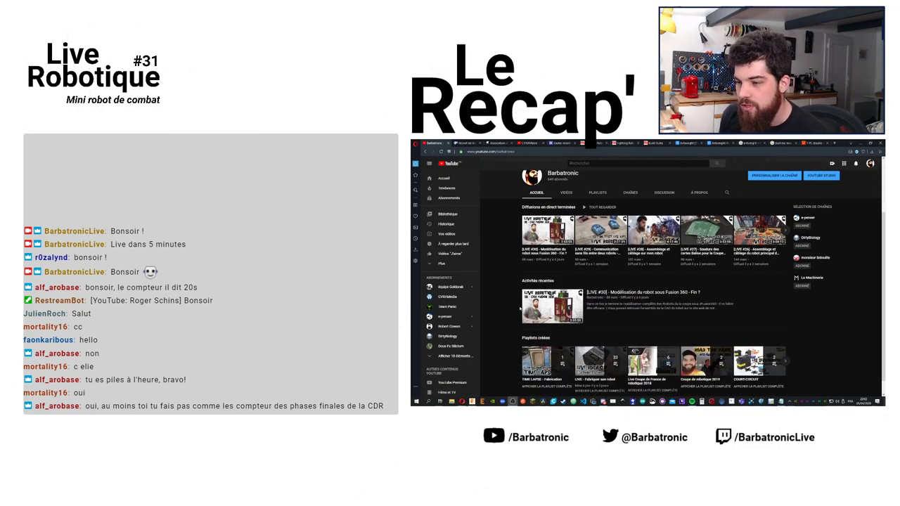
scroll(514, 183, up, 2)
click(492, 151)
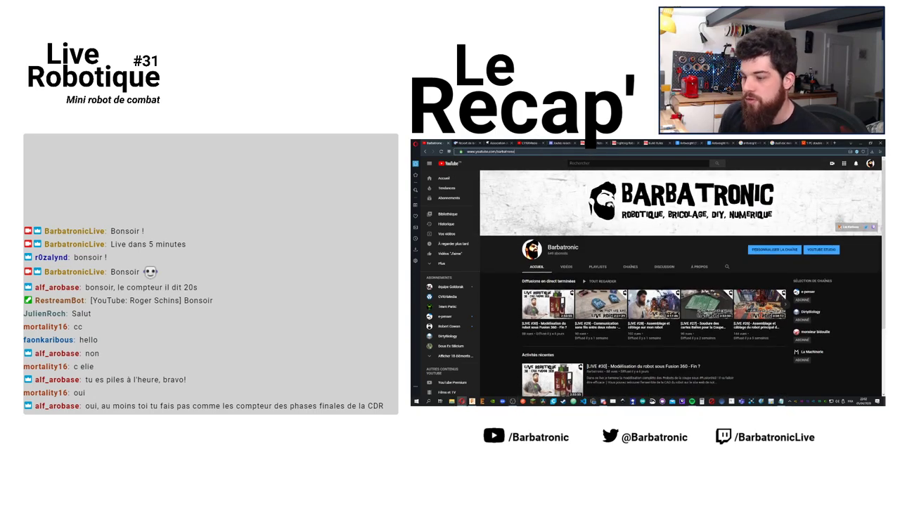
key(Return)
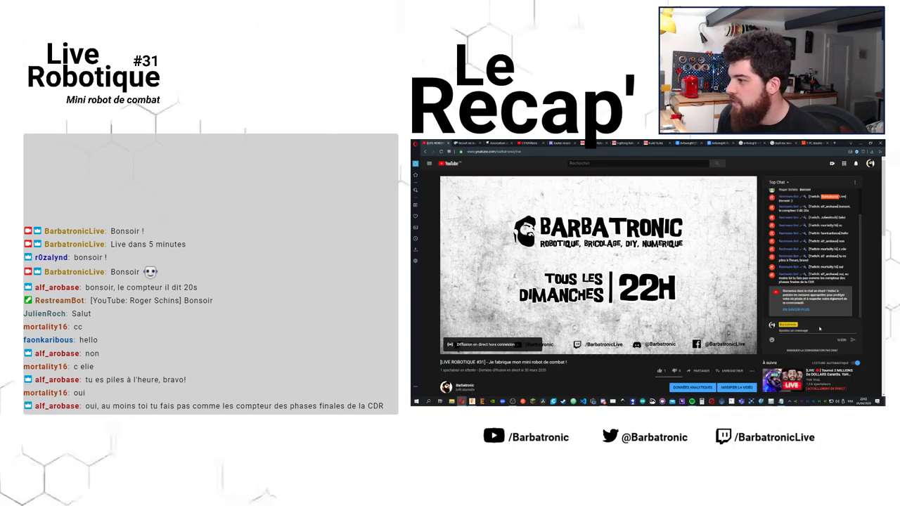
Post a live-chat announcement about tonight's Twitch stream, trimming out the Discord part
scroll(831, 255, up, 2)
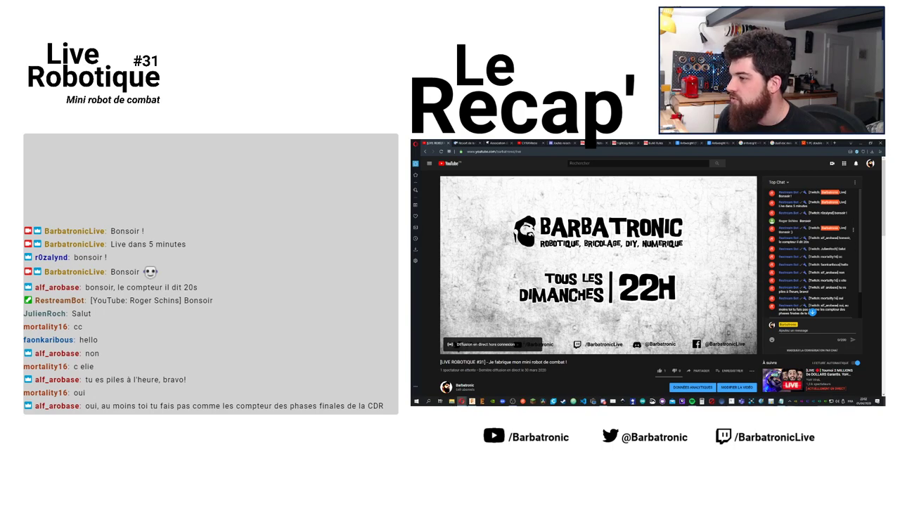
click(812, 312)
click(805, 336)
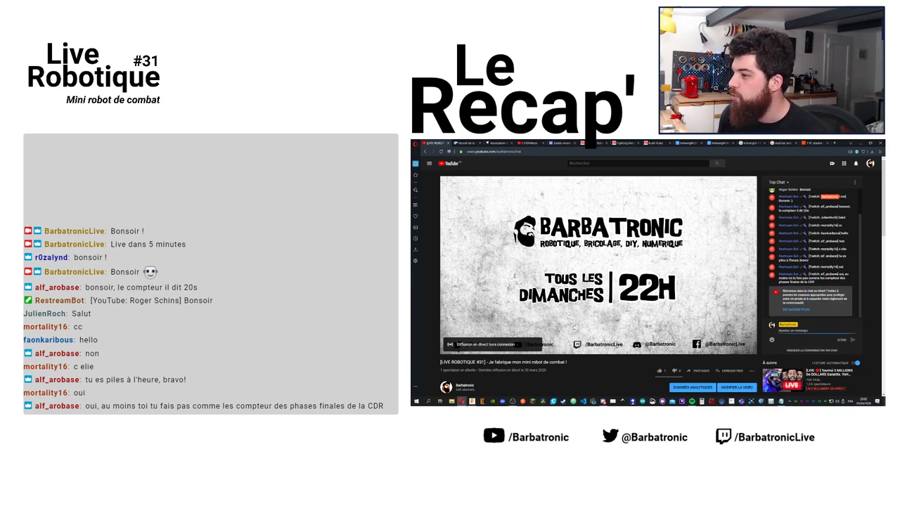
text(R)
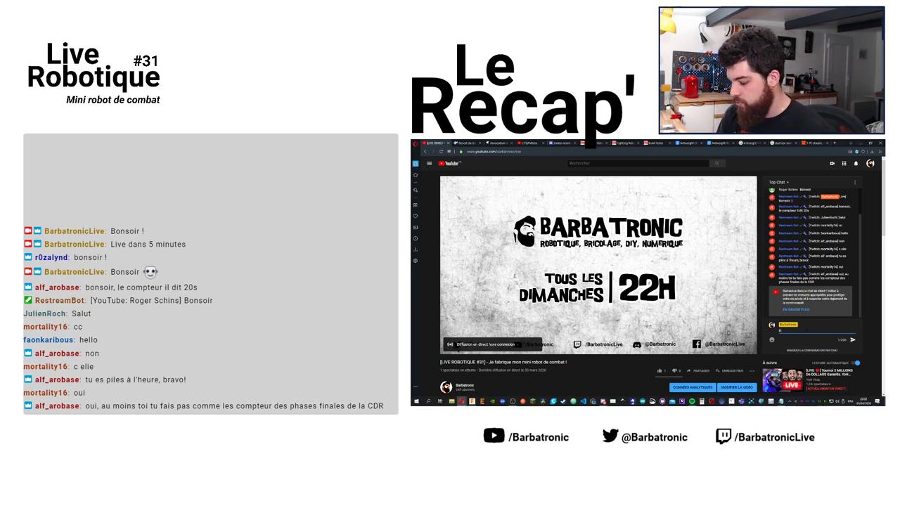
text(onsoir live sur YT)
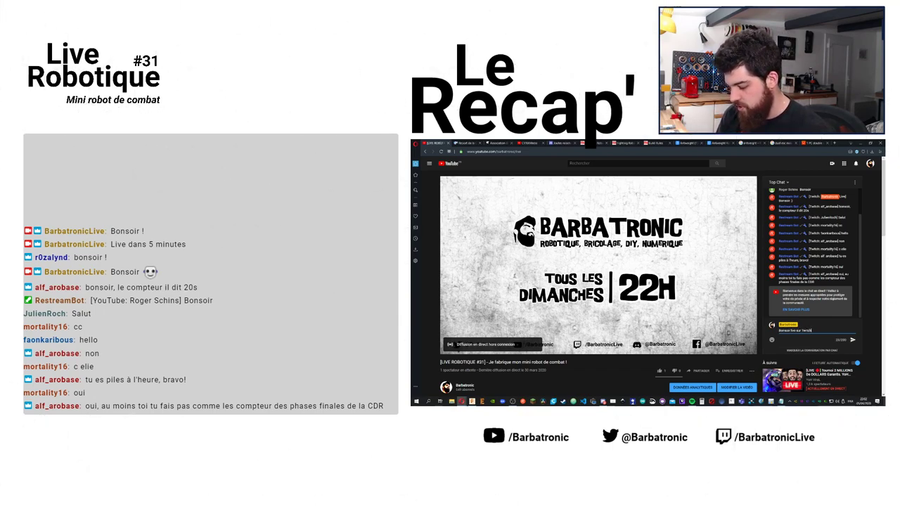
text( ce soir !)
key(ctrl+v)
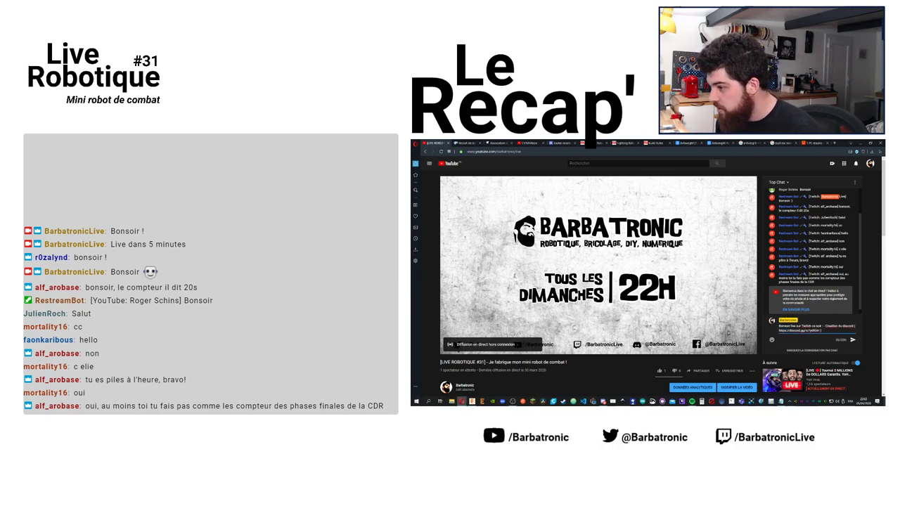
key(shift+Up)
key(BackSpace)
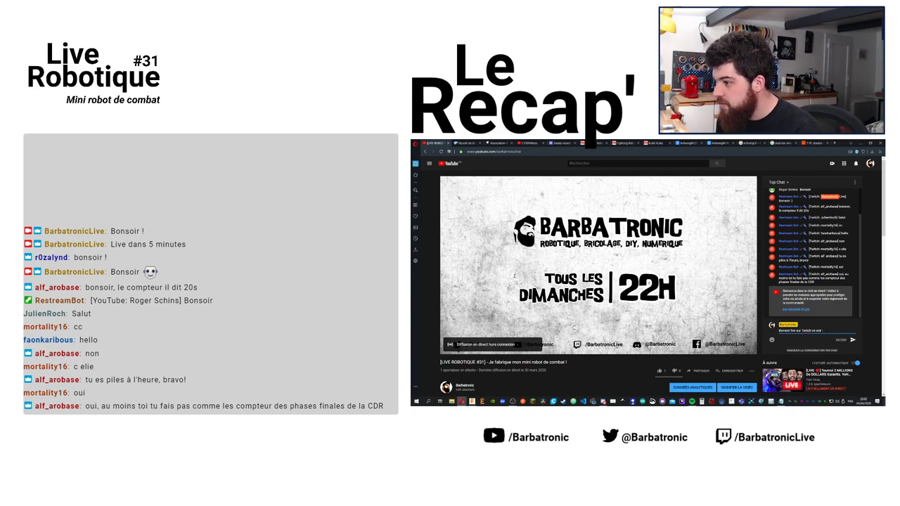
key(Return)
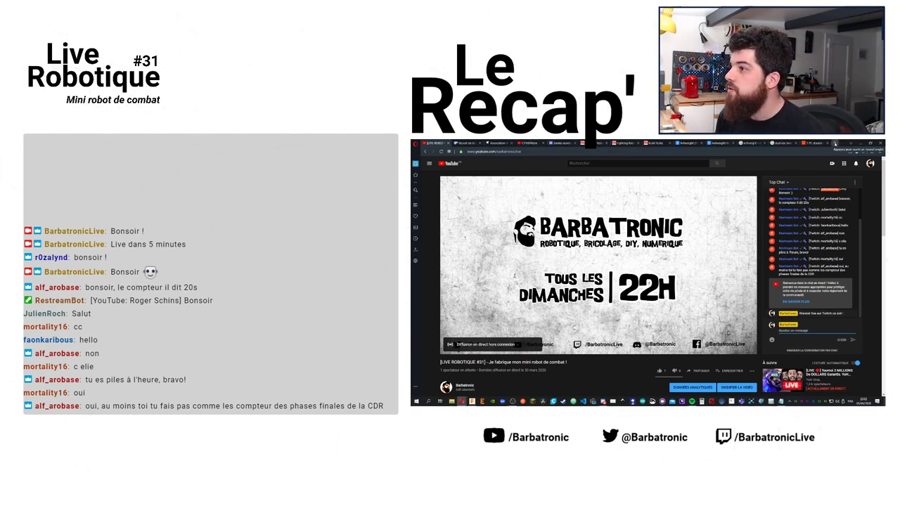
Post the twitch.tv channel link in the chat, followed by 'Explications en live'
click(834, 143)
text(tw)
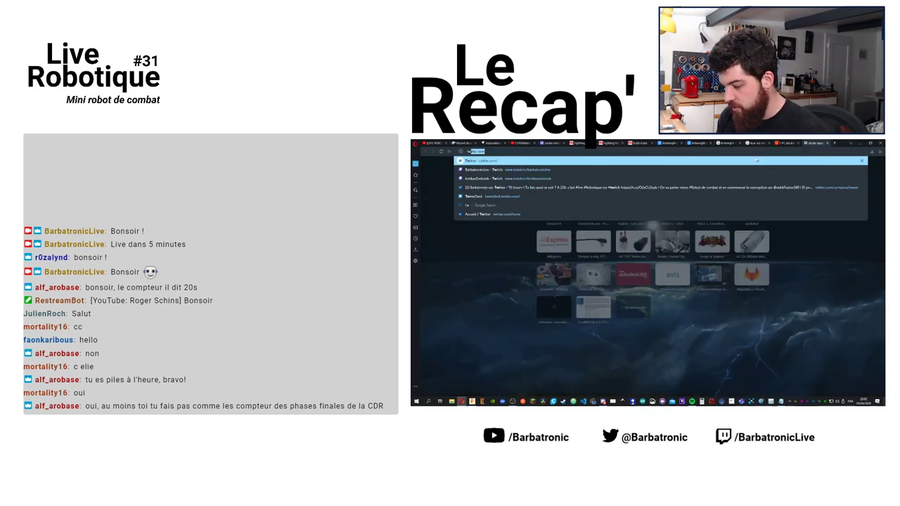
key(Down)
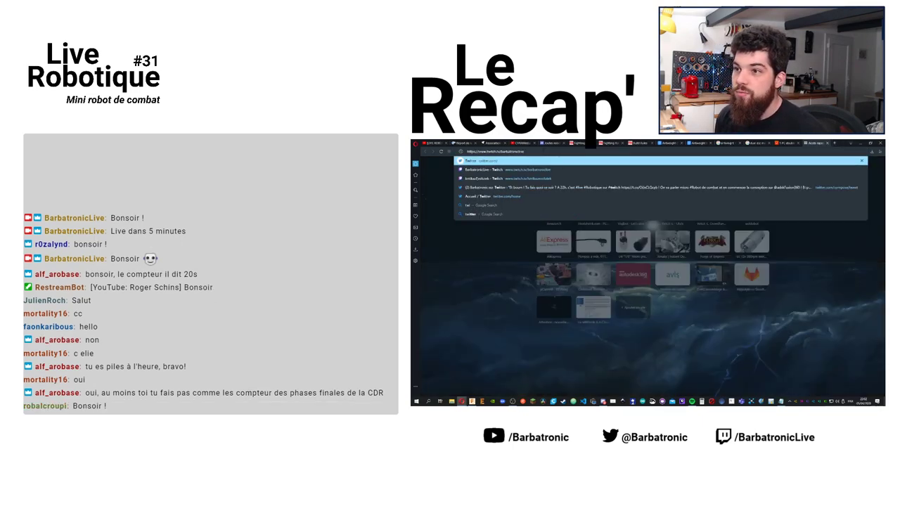
click(566, 181)
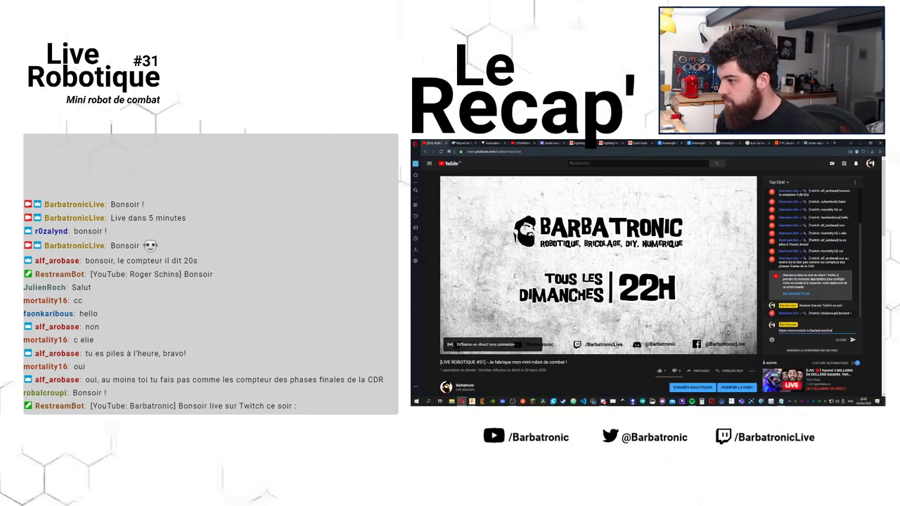
text(https://www.twitch.tv/barbatronic)
key(Return)
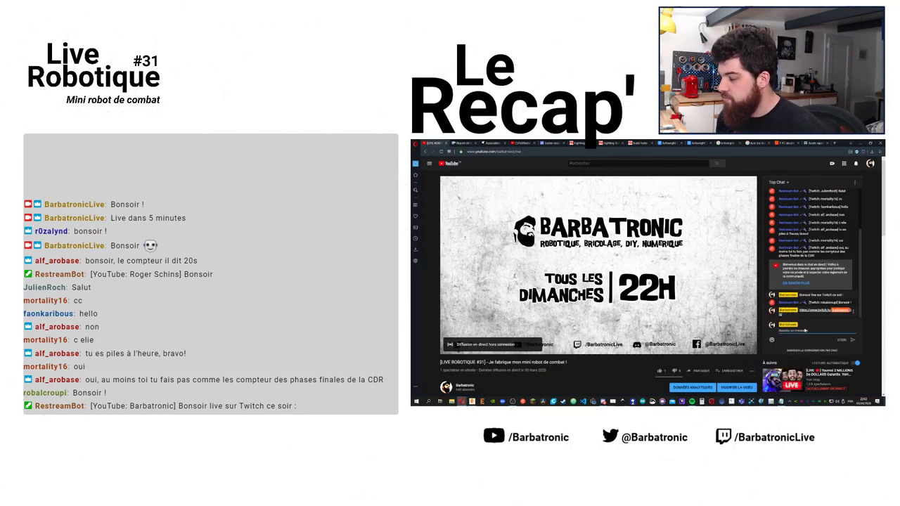
text(lol)
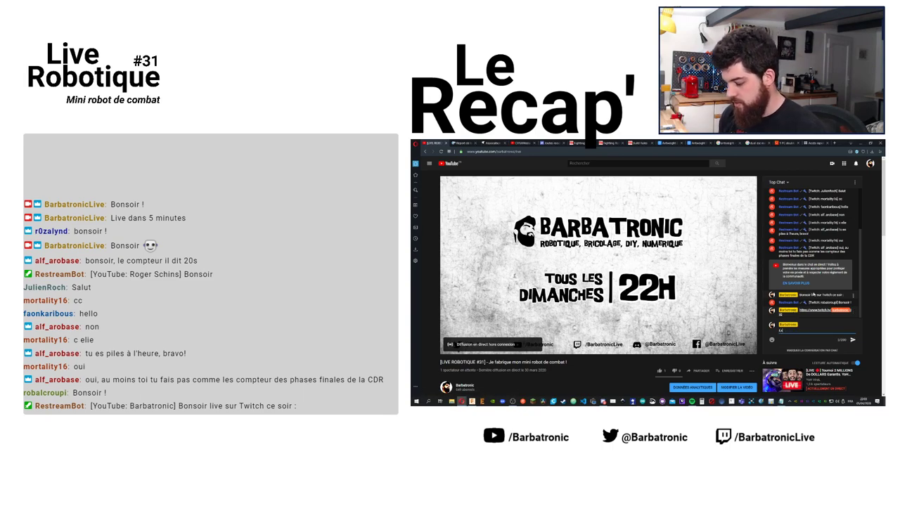
text(ti)
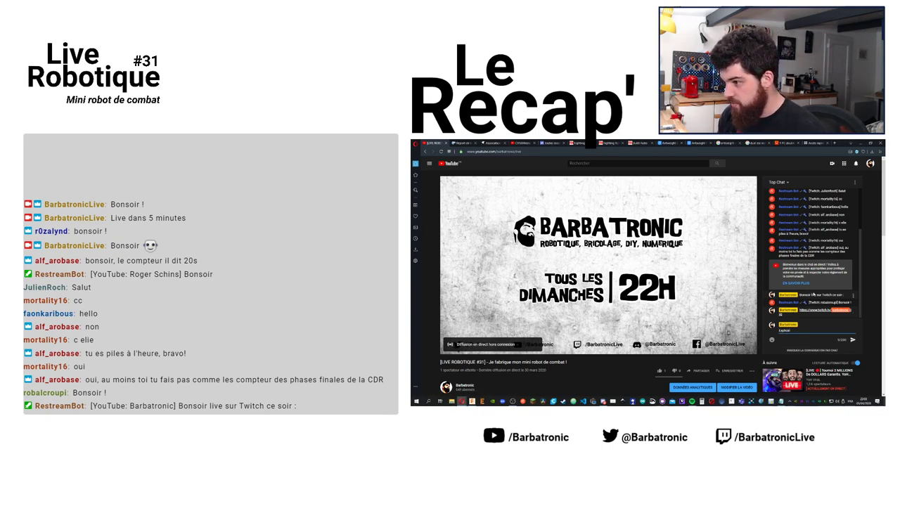
text( en live)
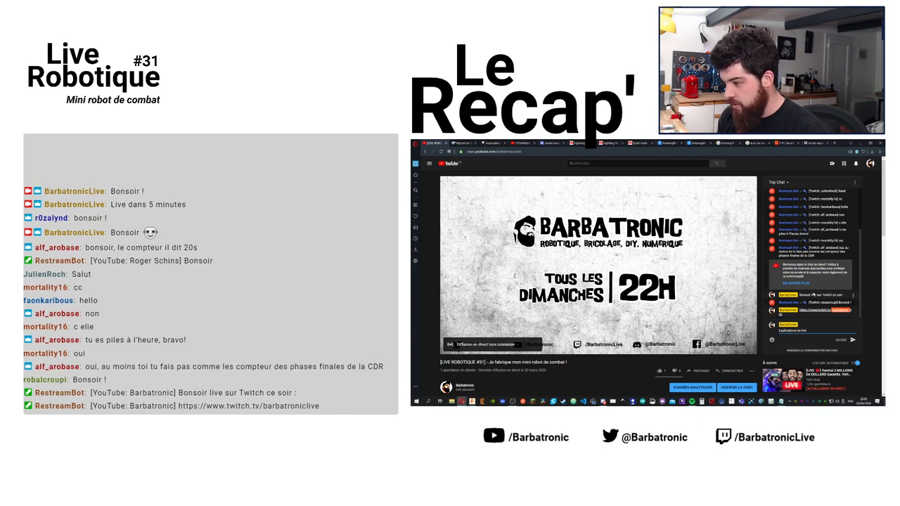
key(Return)
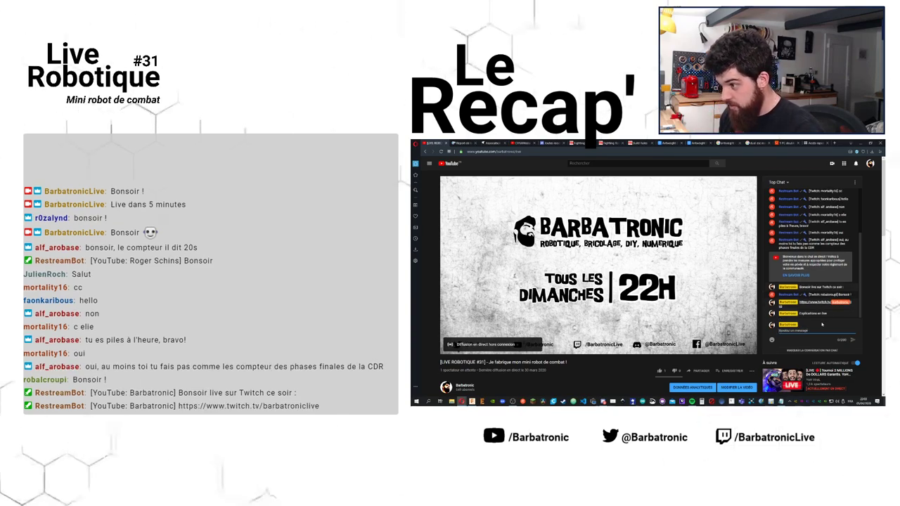
Send a short 'ok' chat reply, then open 'Votre chaîne' for the Barbatronic channel home
text(ok)
key(Return)
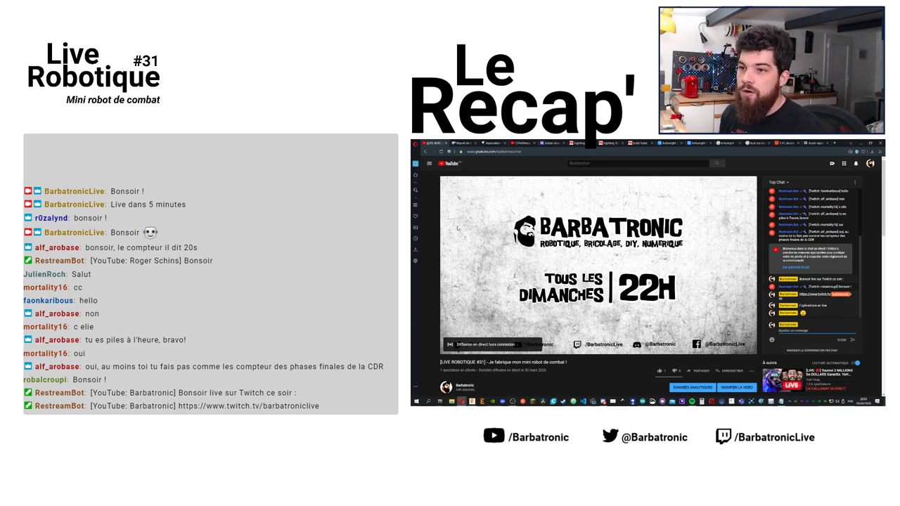
click(450, 163)
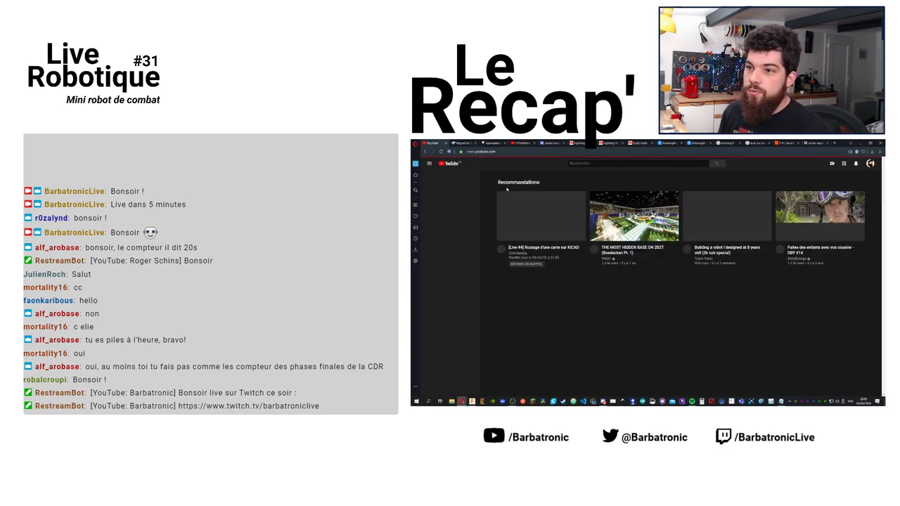
click(870, 163)
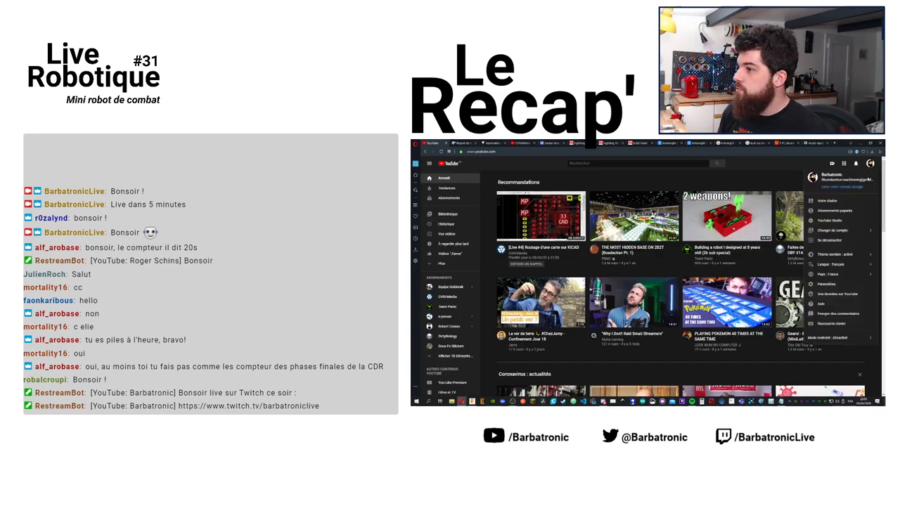
click(829, 204)
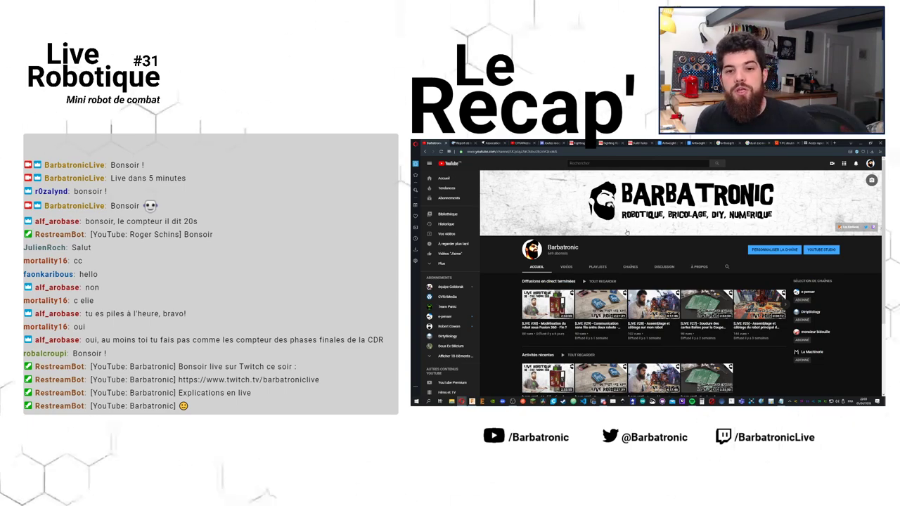
Load the Restream channel dashboard (restream.io) in a new browser tab
key(ctrl+t)
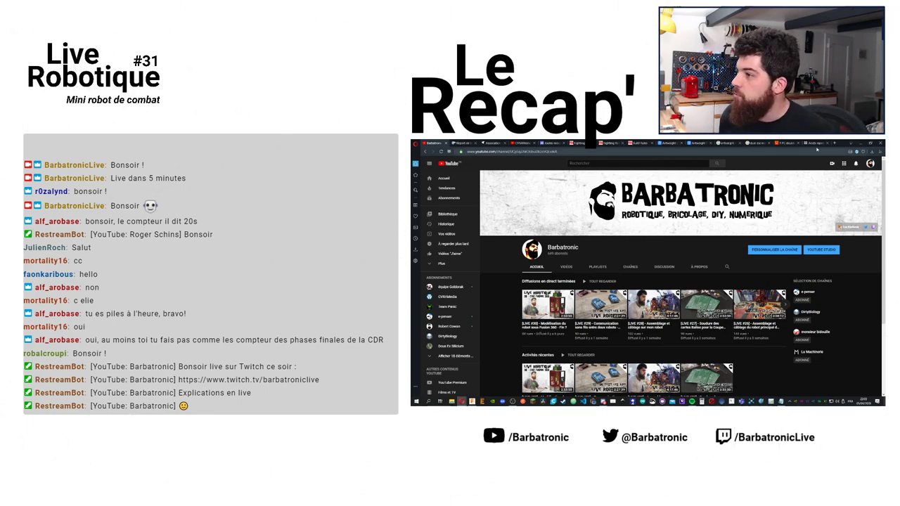
key(super+a)
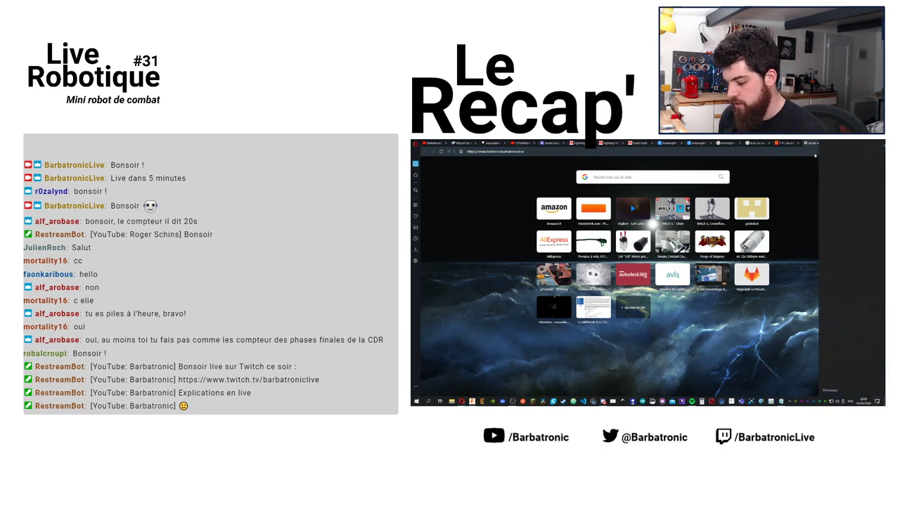
click(492, 151)
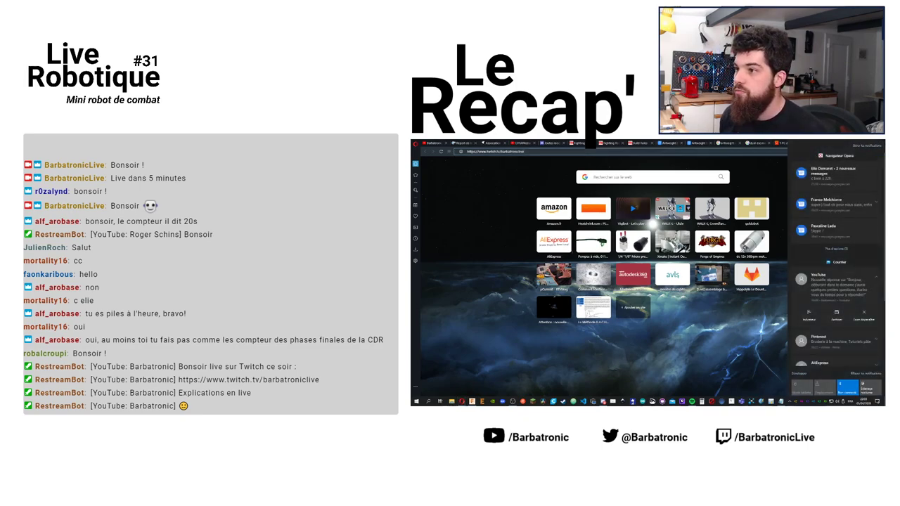
text(ca)
key(BackSpace)
key(BackSpace)
text(restream.io/channel)
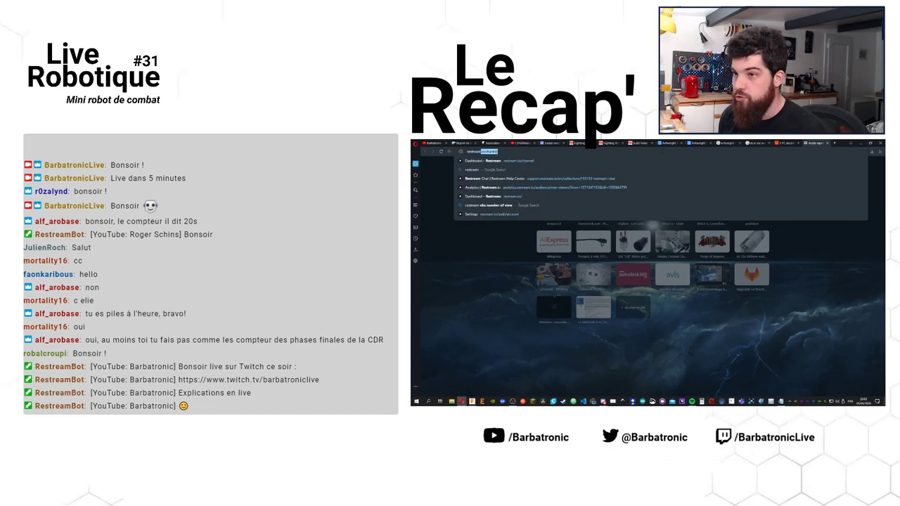
key(Return)
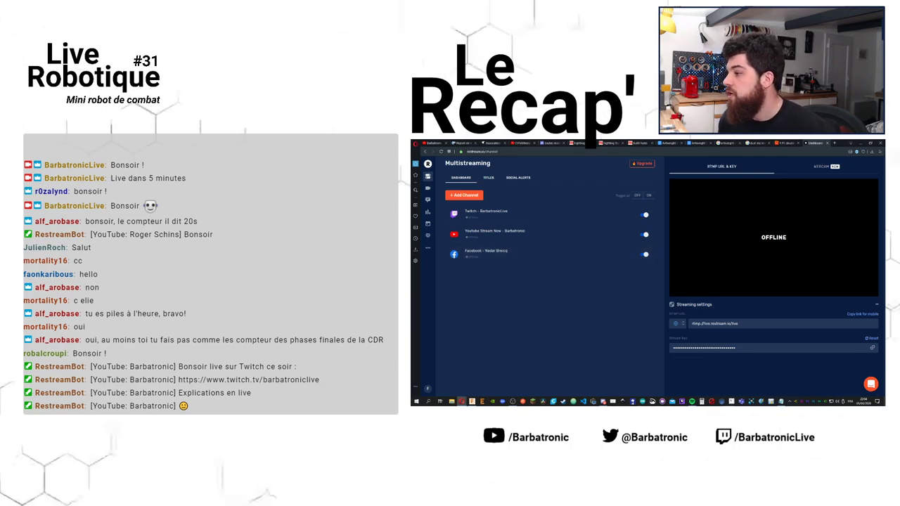
Switch back to the Barbatronic YouTube channel tab
click(810, 143)
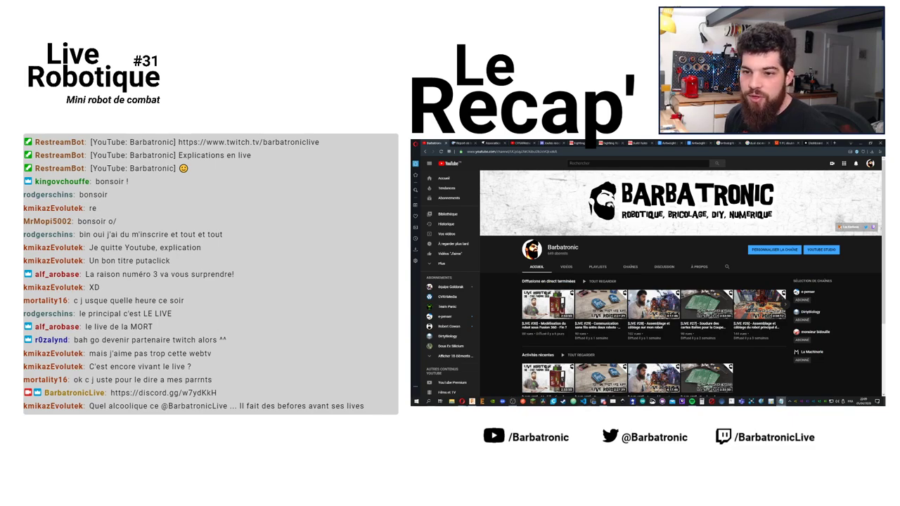
Switch to the 'Report de la Coupe de France de robotique | Eurobot 2020' tab
click(464, 144)
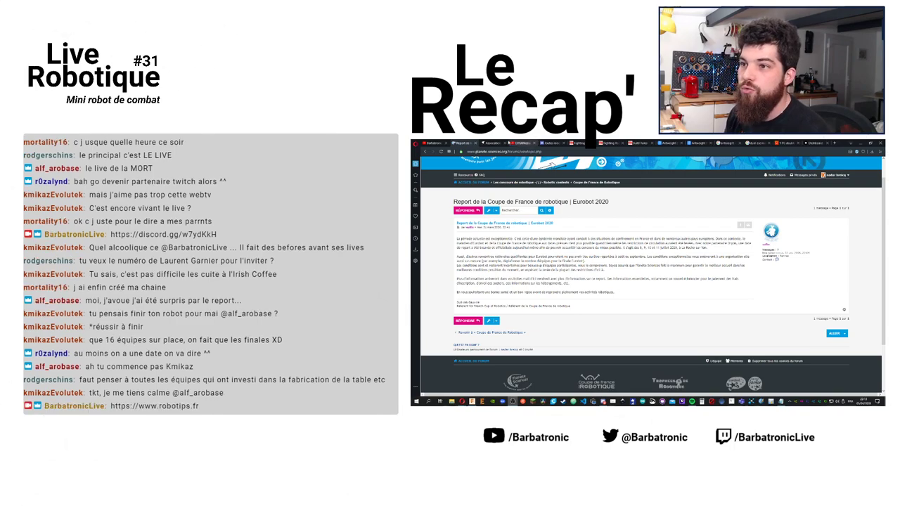
On roboTips, go through Projets > Nos robots and look over the SwarmTips2 project page
click(492, 143)
scroll(496, 249, down, 3)
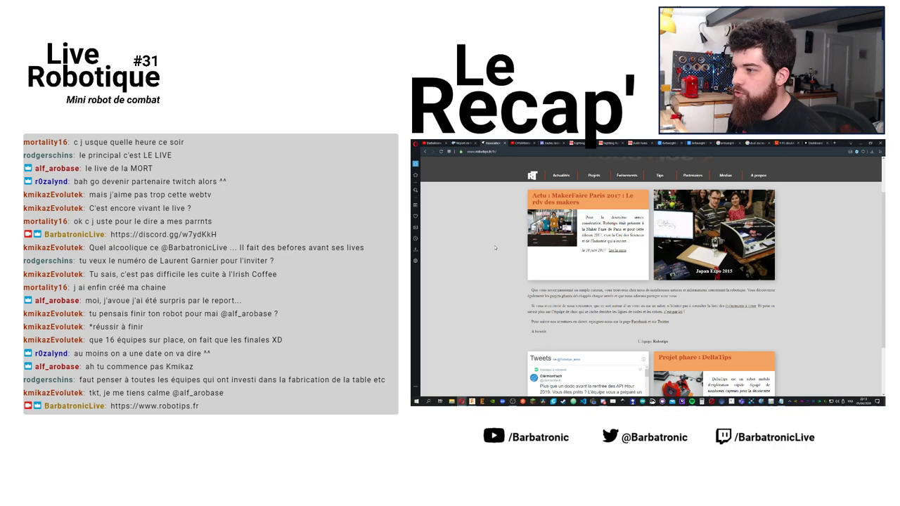
scroll(495, 247, up, 1)
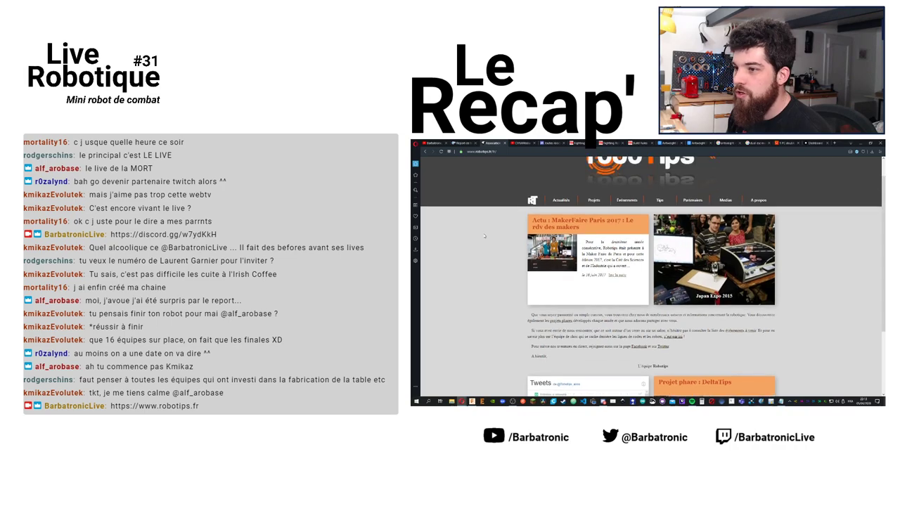
click(593, 201)
click(562, 211)
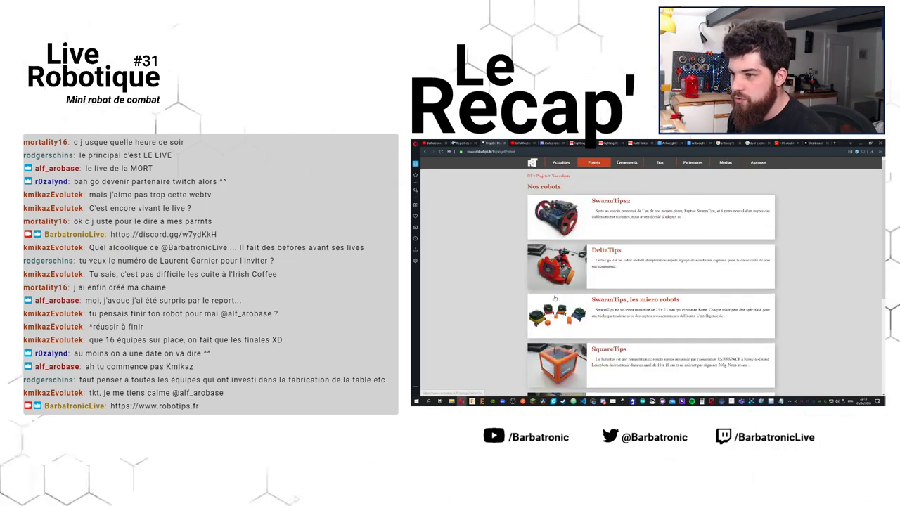
scroll(562, 211, down, 1)
click(561, 211)
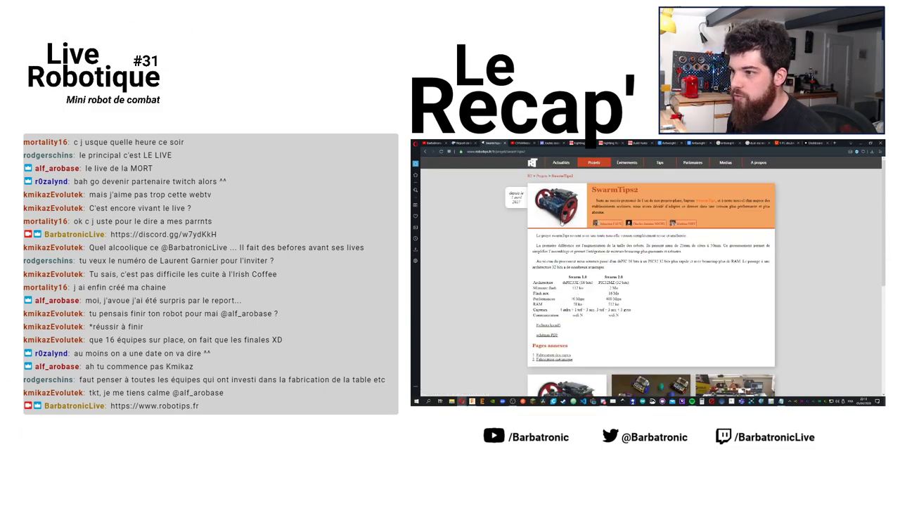
scroll(688, 295, down, 3)
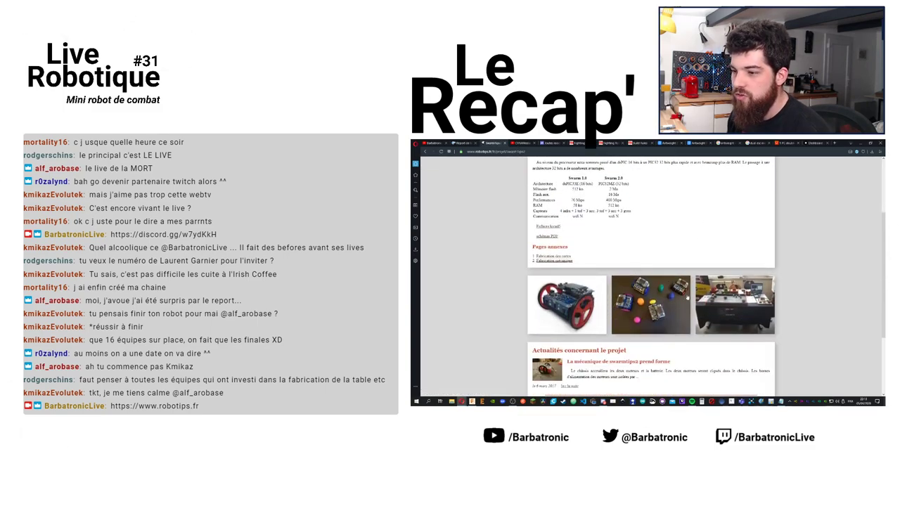
scroll(686, 292, down, 3)
scroll(686, 291, up, 5)
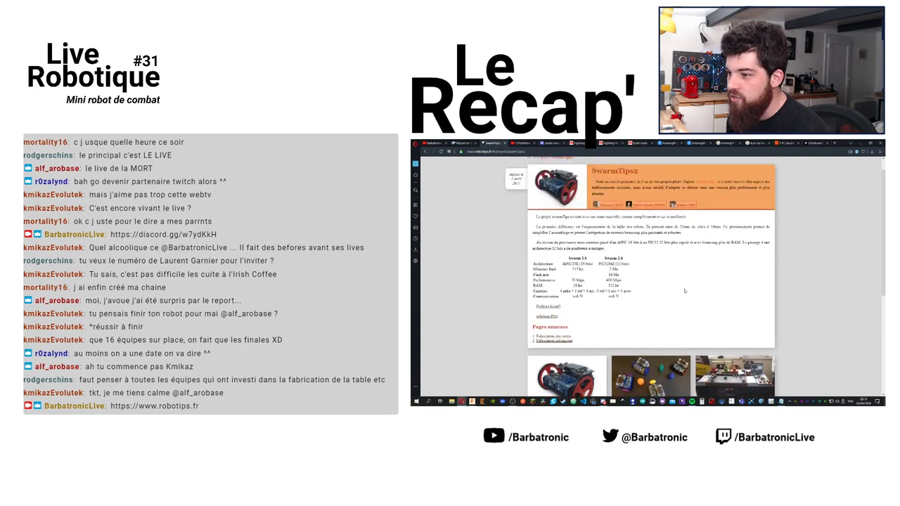
Open the 'SwarmTips, les micro robots' page and scroll through its photos and news
key(alt+Left)
scroll(571, 294, down, 2)
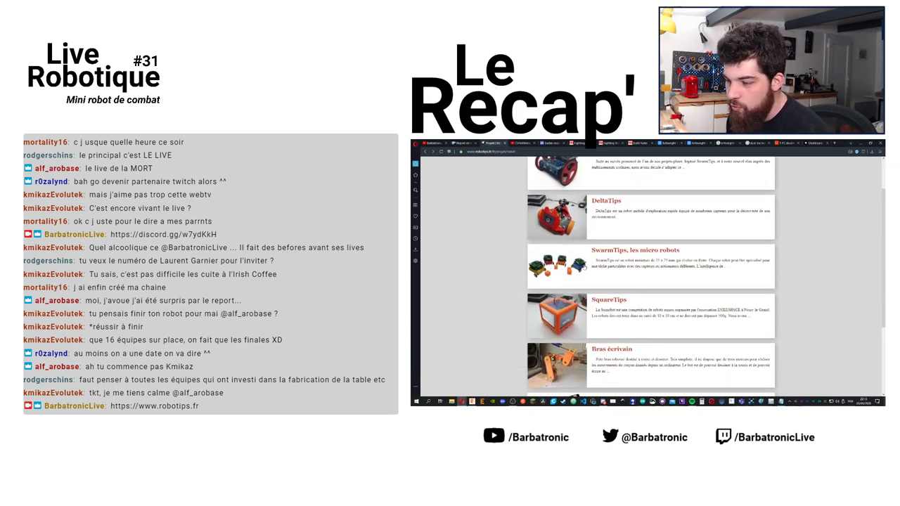
click(614, 253)
scroll(590, 280, down, 4)
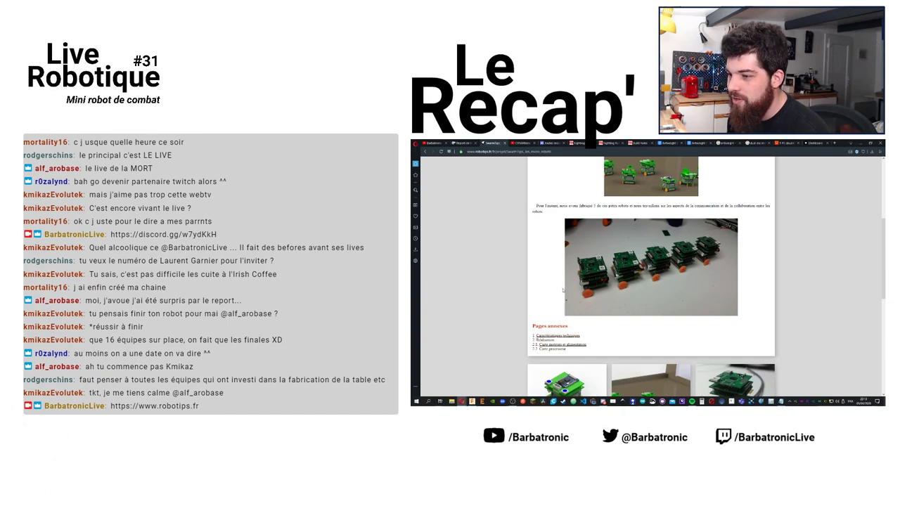
scroll(631, 309, down, 5)
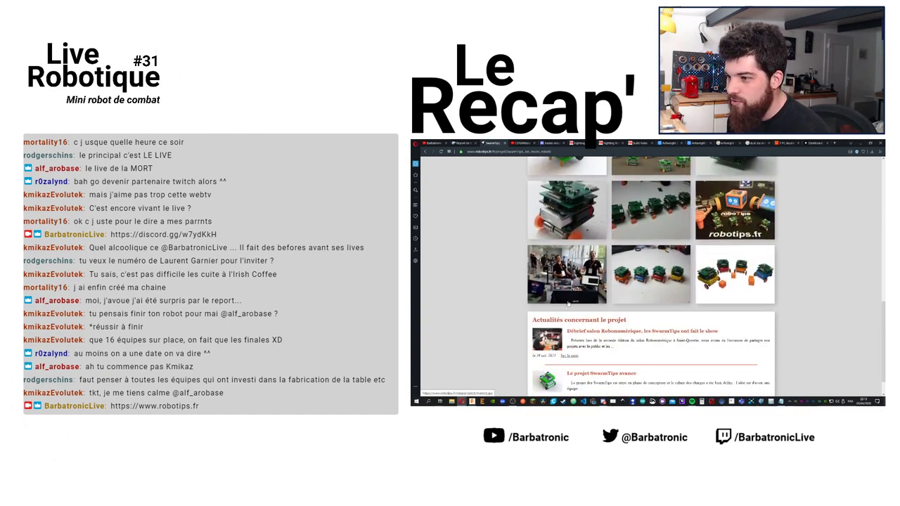
scroll(594, 297, up, 10)
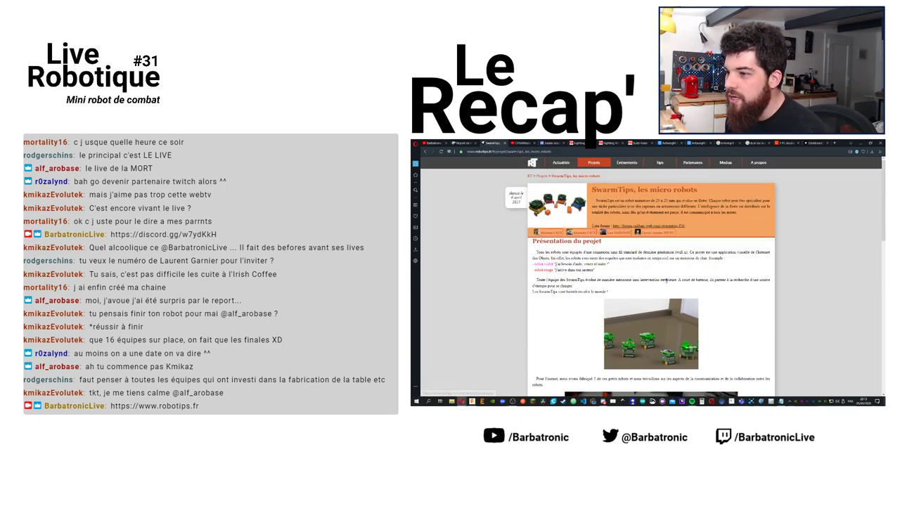
scroll(570, 277, down, 3)
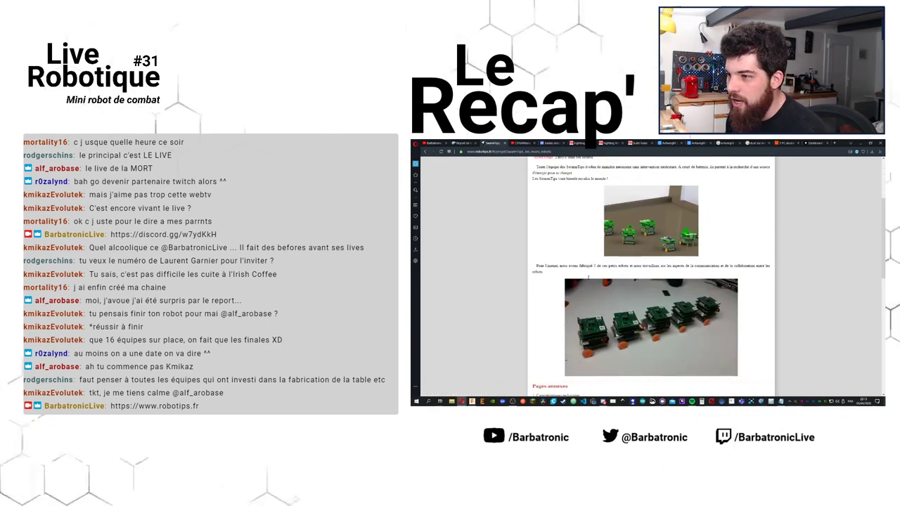
scroll(570, 277, up, 3)
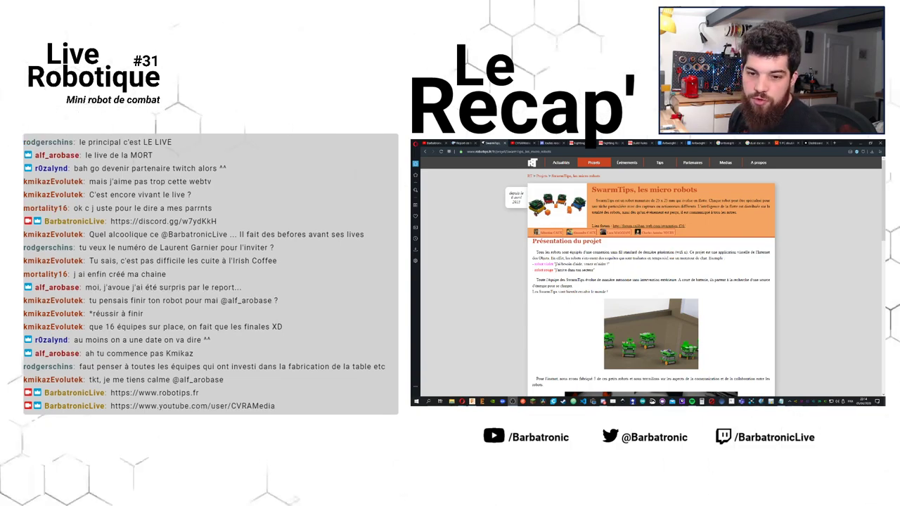
Watch part of CVRAMedia's Eurobot Open 2018 Round 4 match, then return to the channel
click(520, 142)
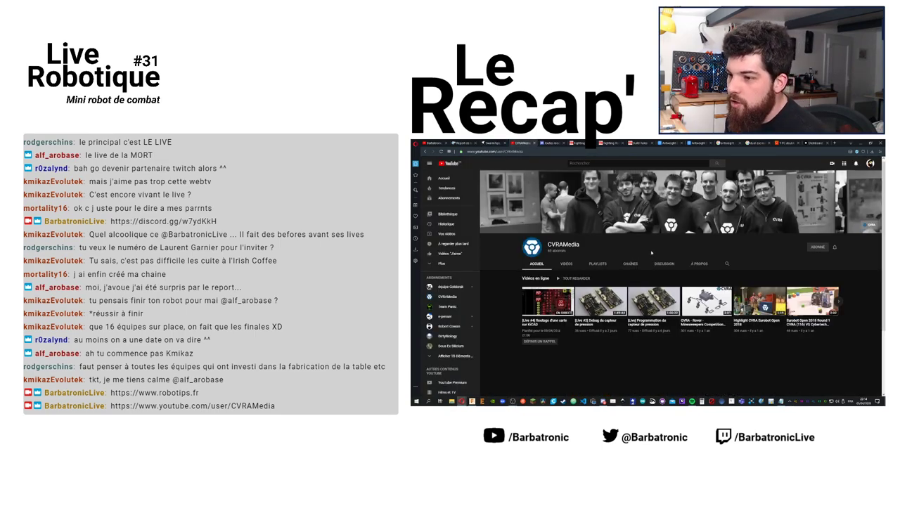
click(839, 302)
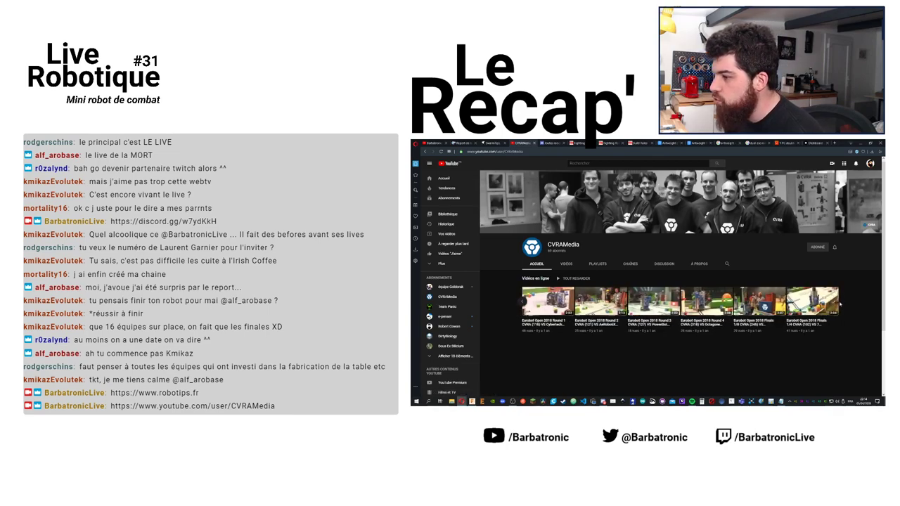
click(692, 304)
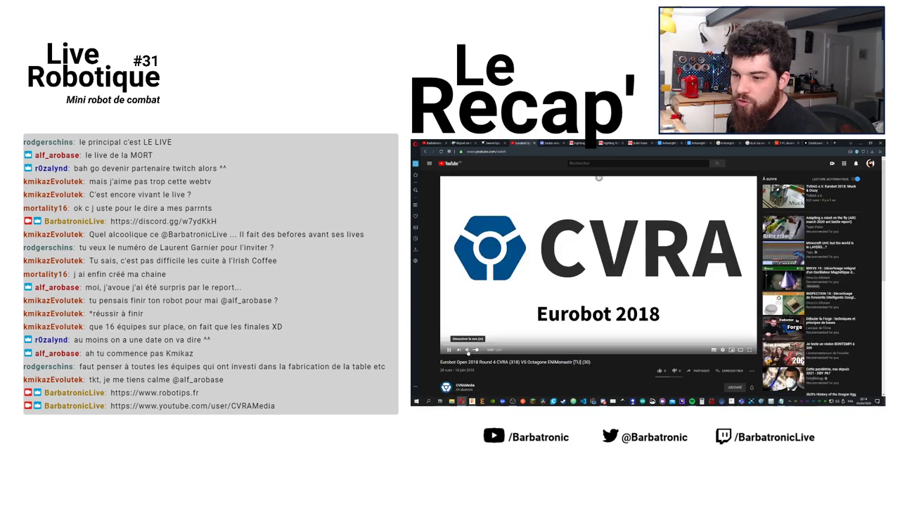
click(520, 347)
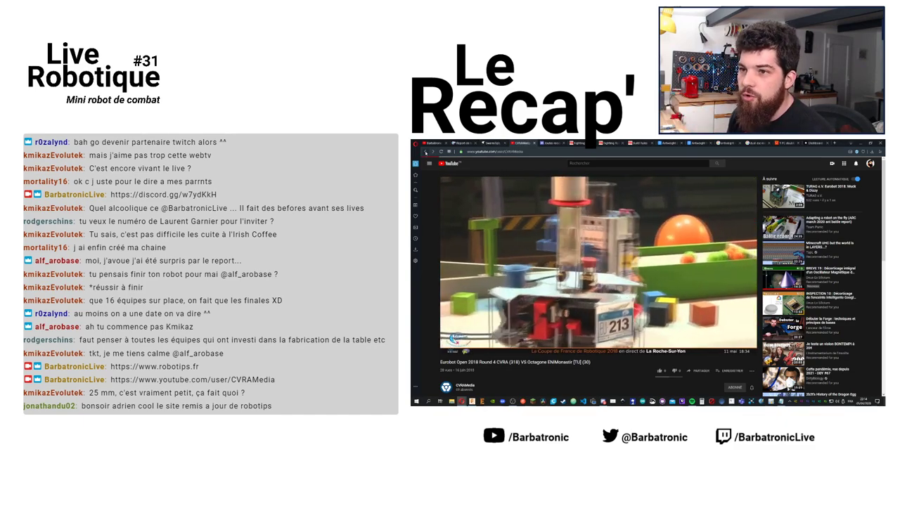
click(464, 385)
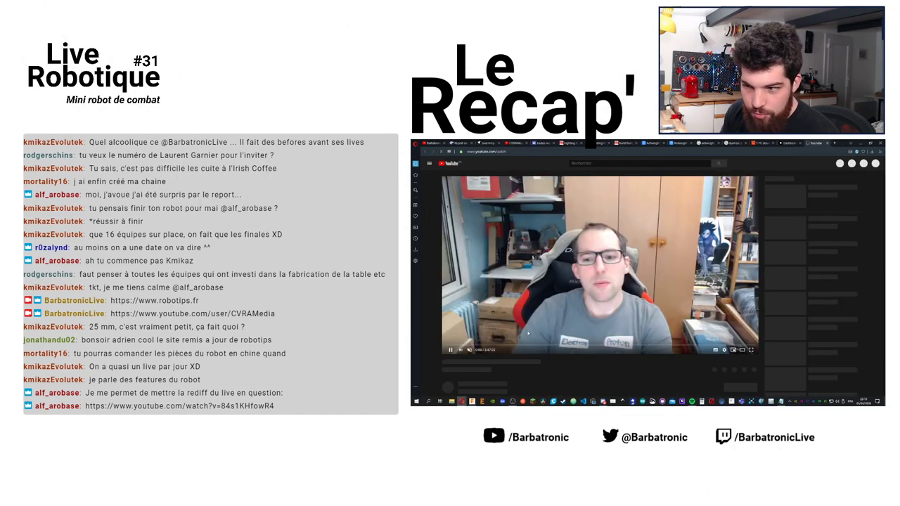
Pause the Herse modelling replay and open the équipe Goldorak channel from the video description
click(599, 178)
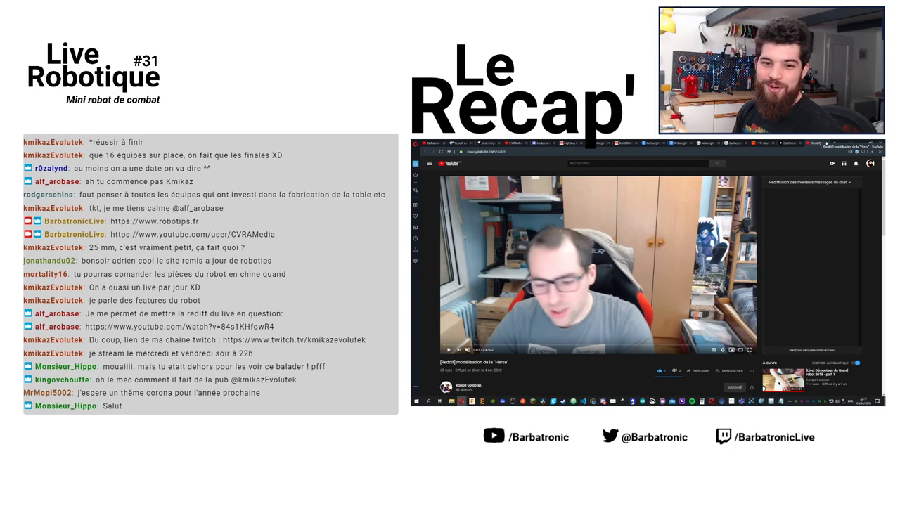
scroll(599, 180, down, 3)
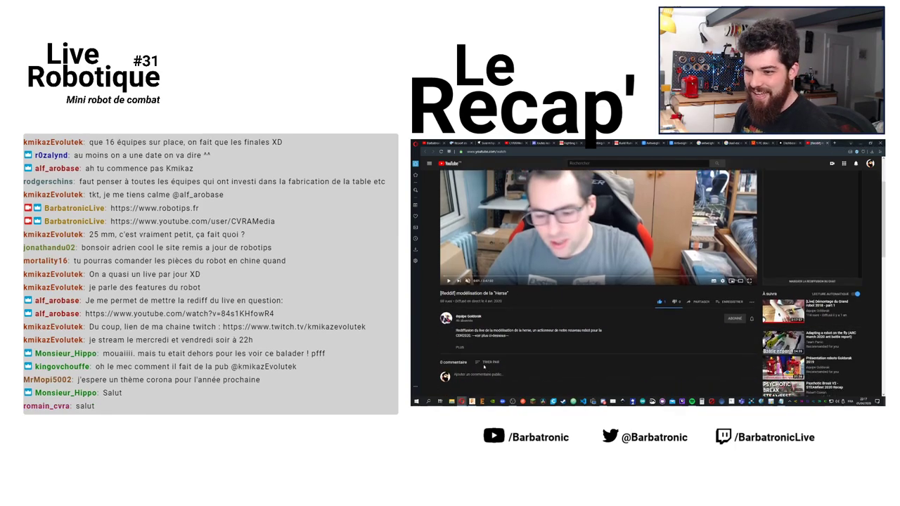
click(468, 311)
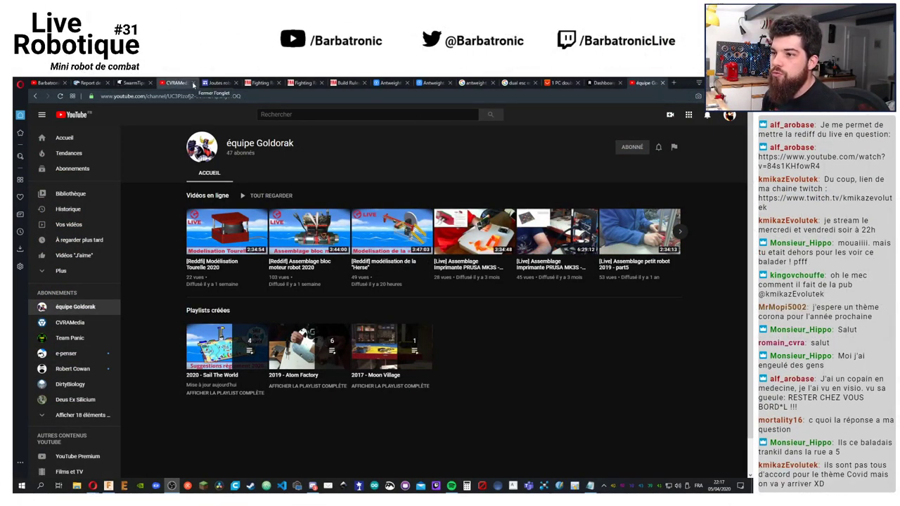
Close the CVRAMedia, Goldorak, Restream, SwarmTips, Eurobot report and Barbatronic tabs
click(193, 85)
click(621, 83)
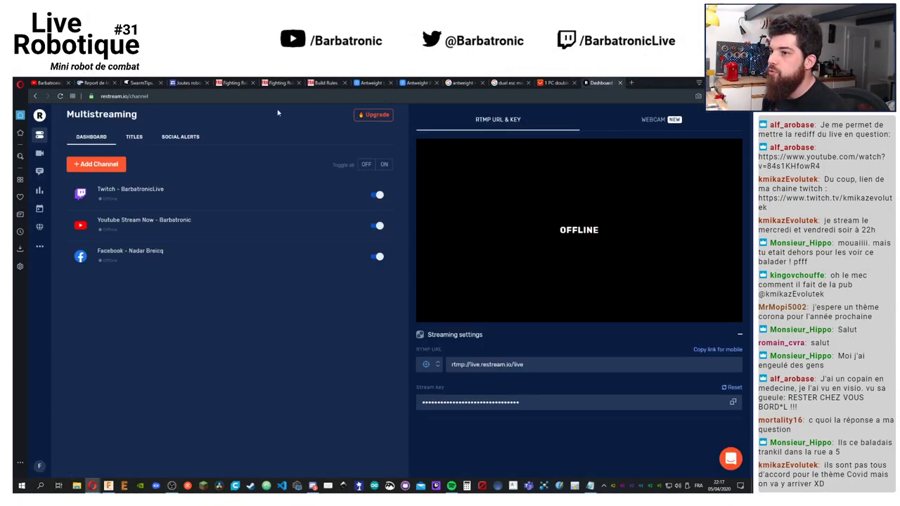
click(662, 83)
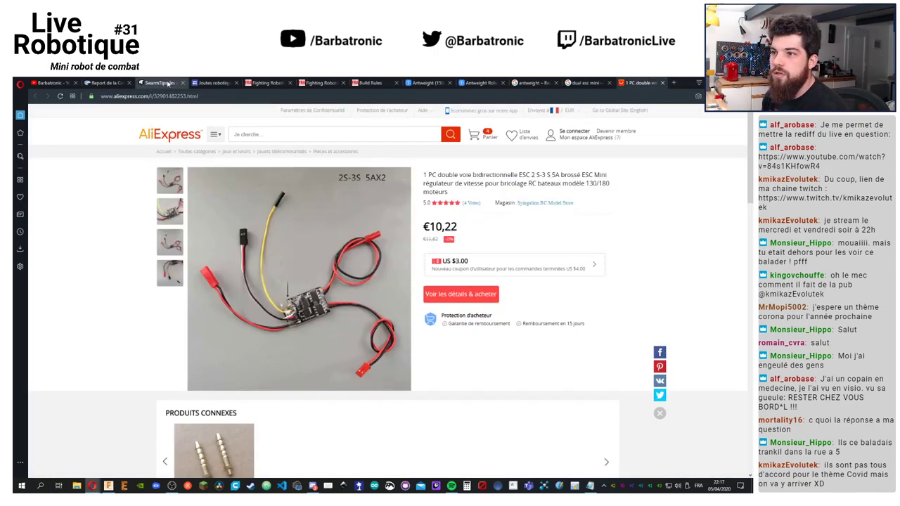
click(184, 85)
click(185, 84)
click(116, 83)
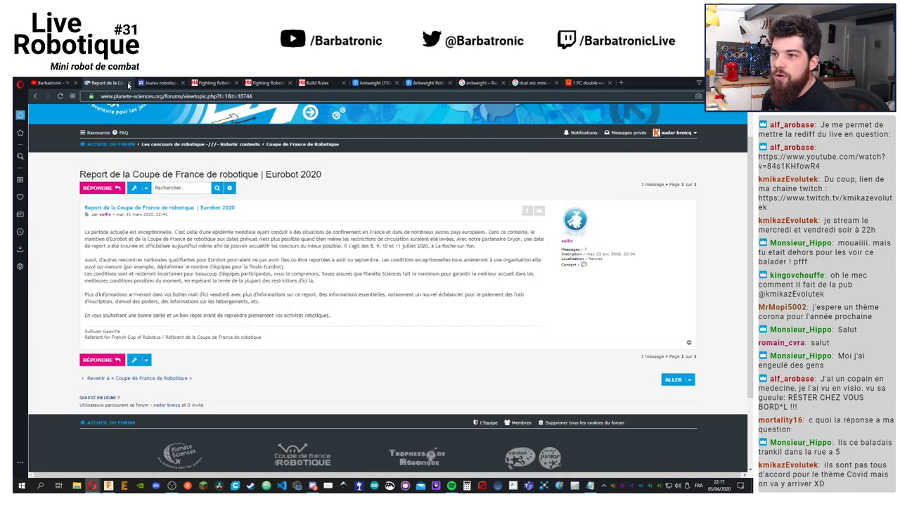
click(132, 83)
click(77, 83)
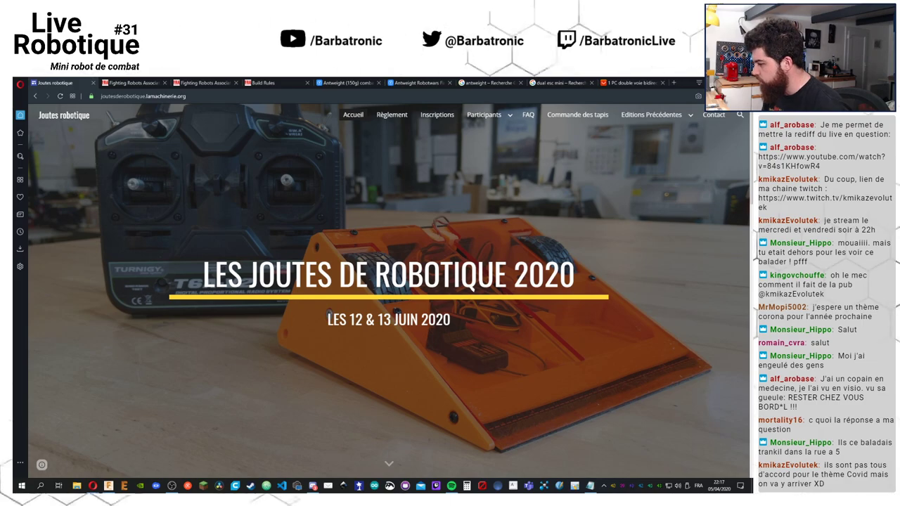
Open the Règlement page and download the ROBOTS DE COMBAT 2020 rules PDF
key(super+s)
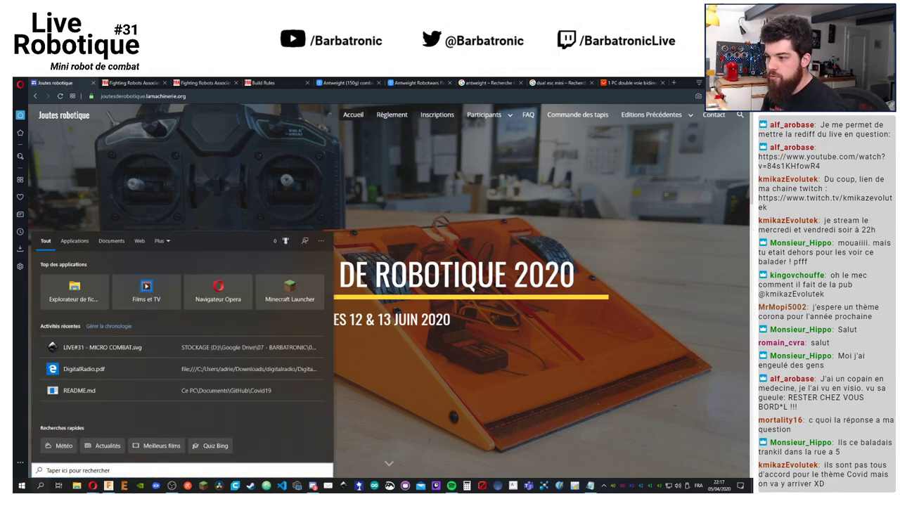
key(Escape)
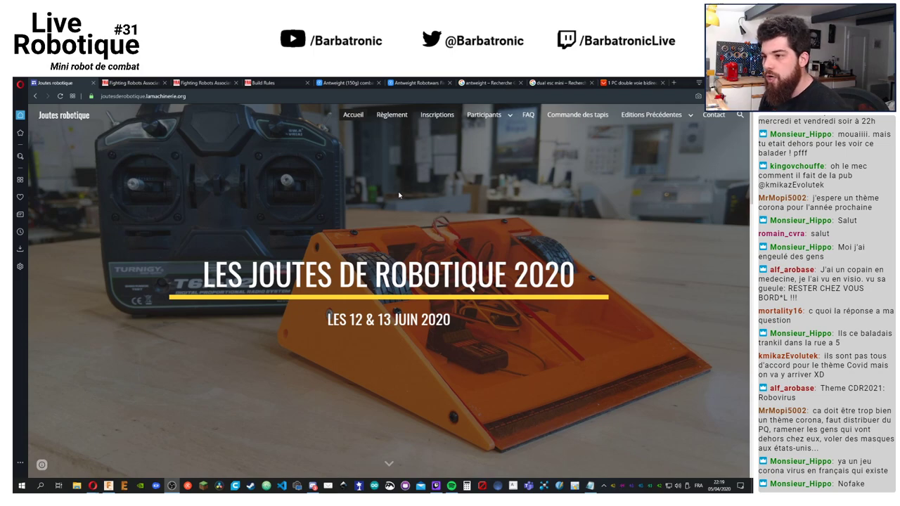
click(387, 118)
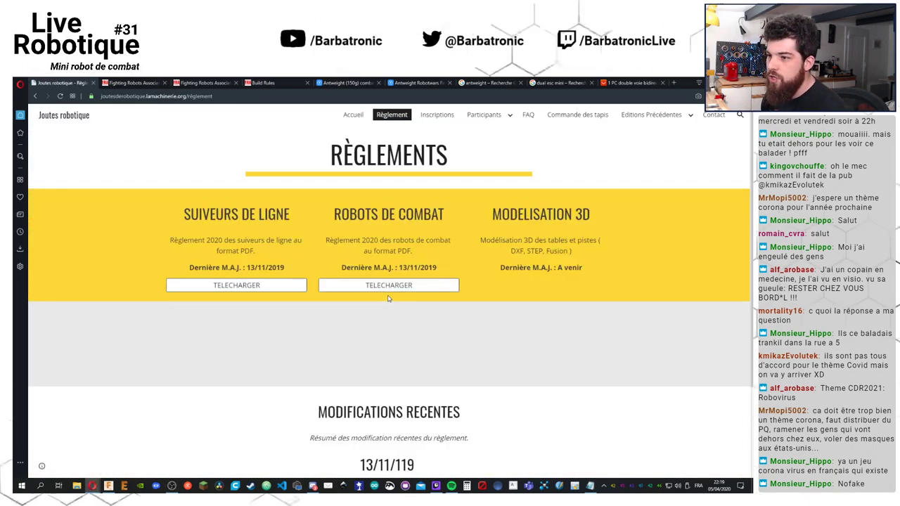
click(388, 287)
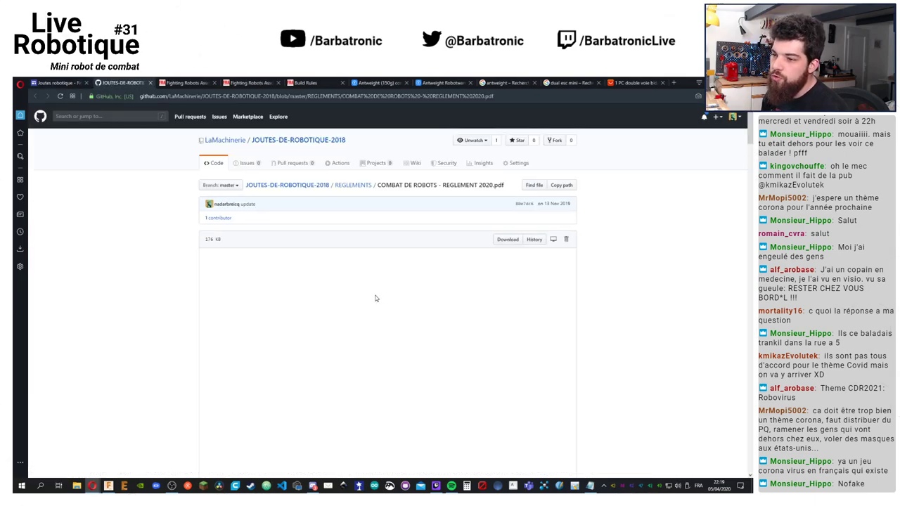
Scroll the 2020 rules PDF to 'b. Dimensions et poids' showing the 800 g and 750 mm limits
scroll(368, 307, down, 10)
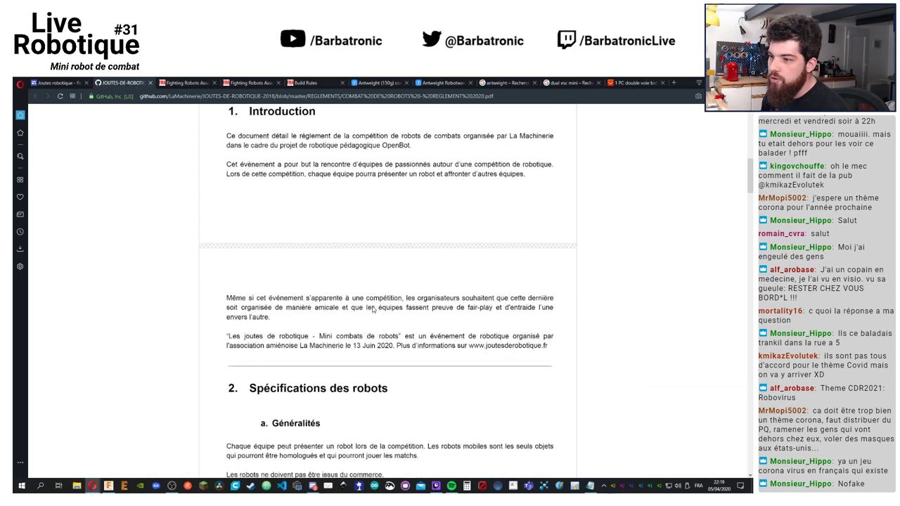
scroll(373, 310, down, 3)
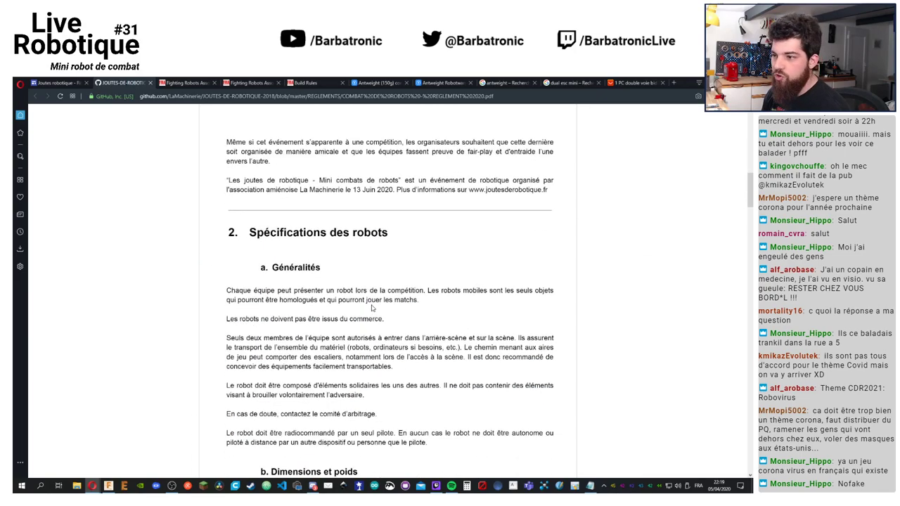
scroll(372, 307, down, 5)
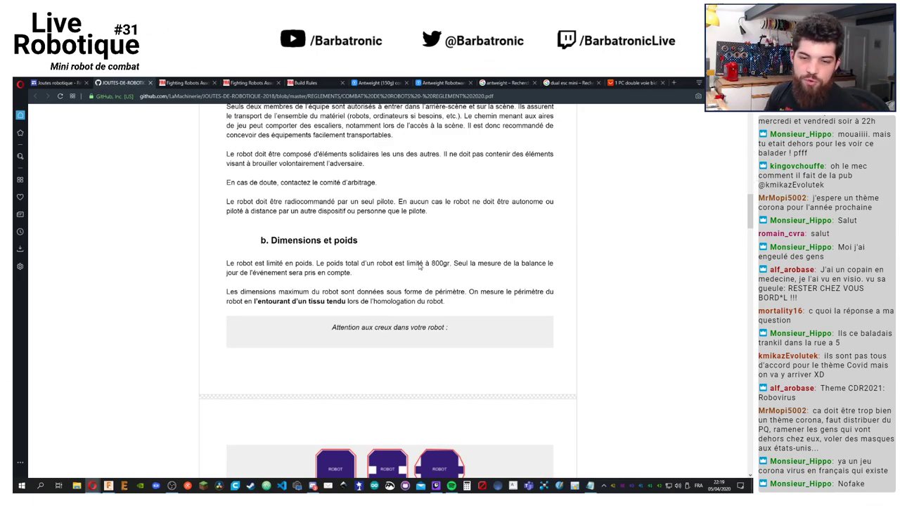
scroll(383, 274, down, 3)
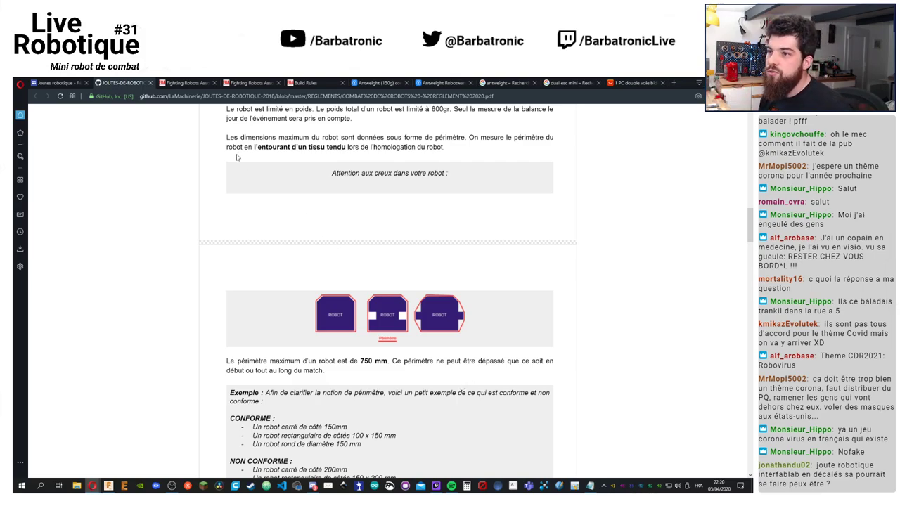
Switch to the Fighting Robots Association tab to show its home page with About and Aims
click(185, 83)
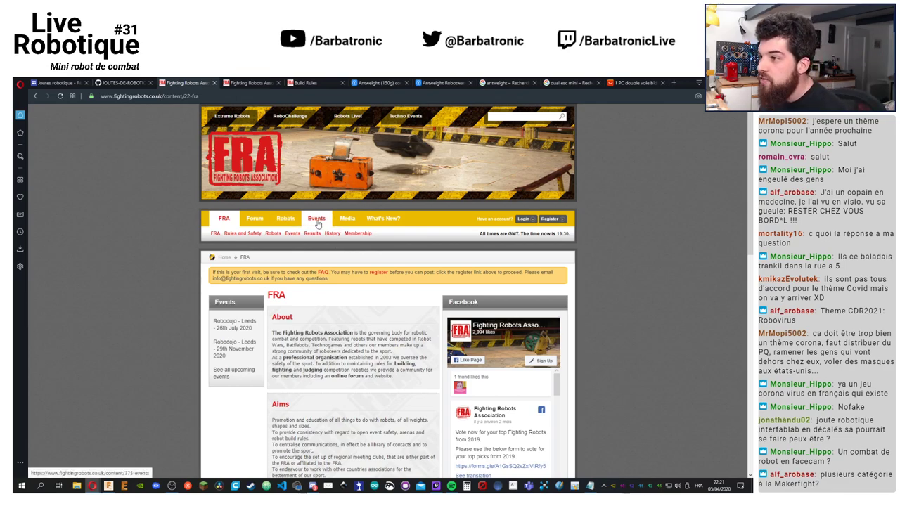
Look over the Build Rules PDF, the FRA website and its Rules and Safety page
click(306, 82)
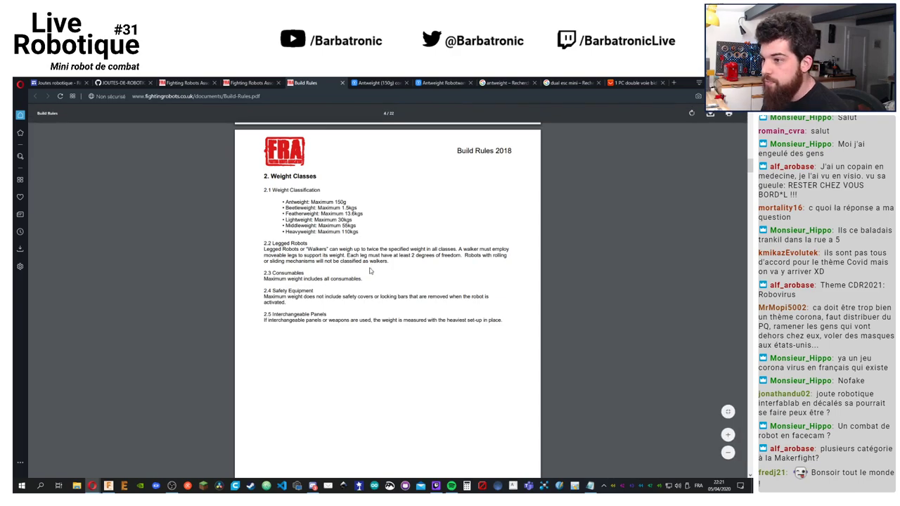
scroll(358, 271, up, 15)
scroll(359, 275, up, 3)
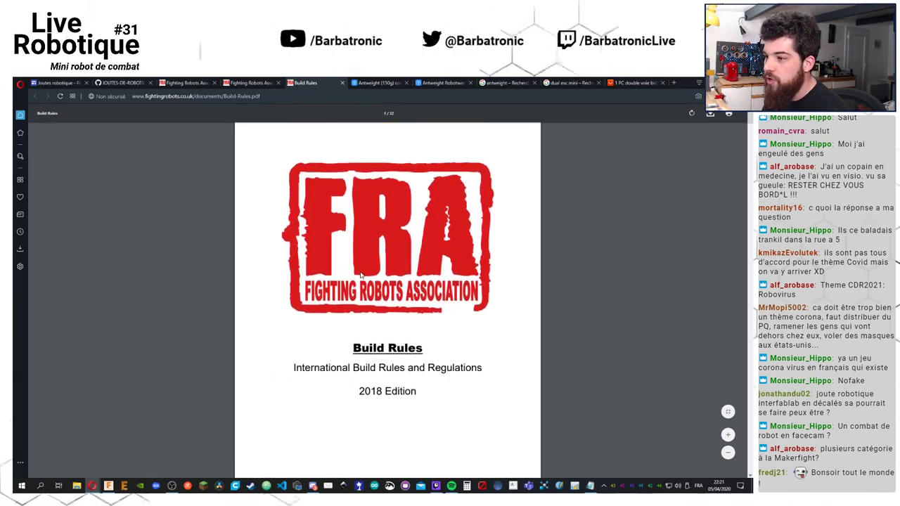
click(184, 82)
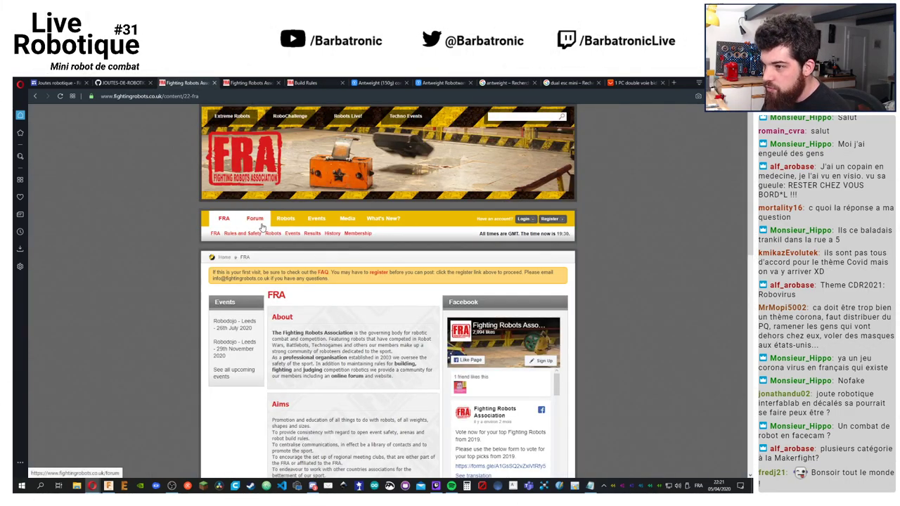
click(254, 82)
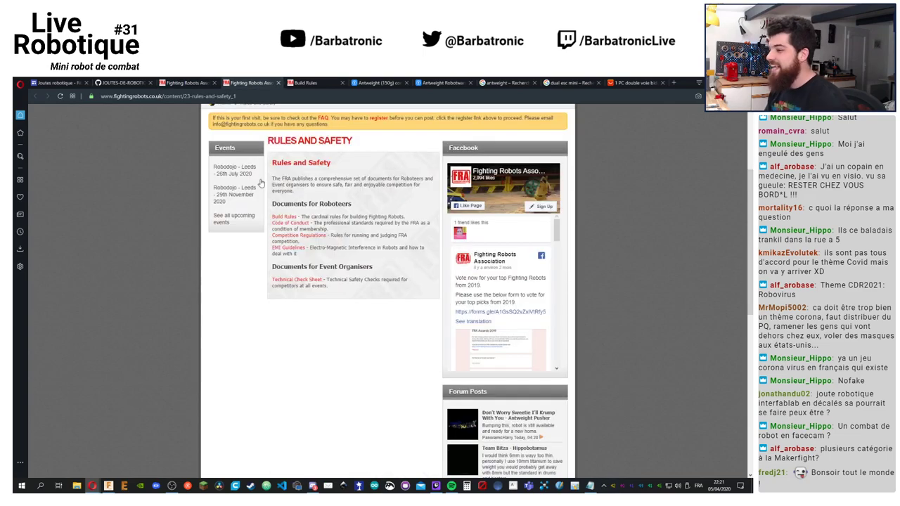
scroll(469, 320, up, 2)
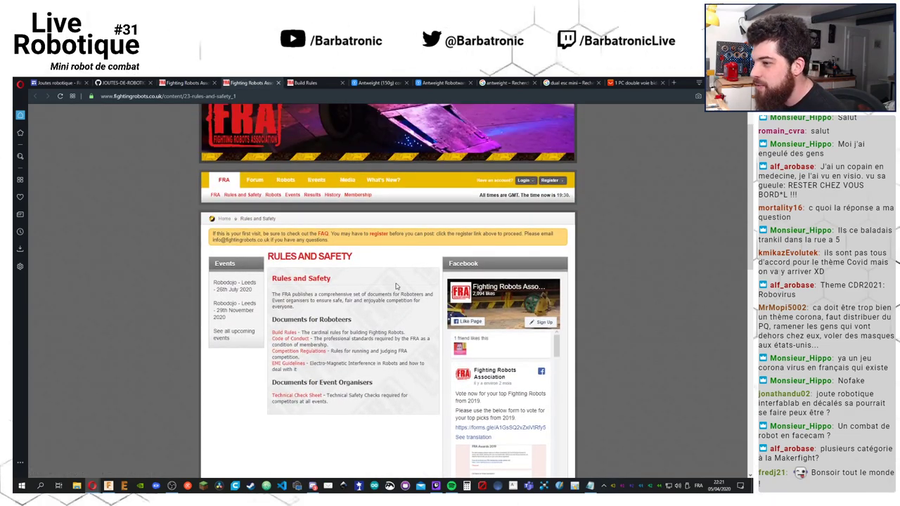
scroll(378, 294, up, 1)
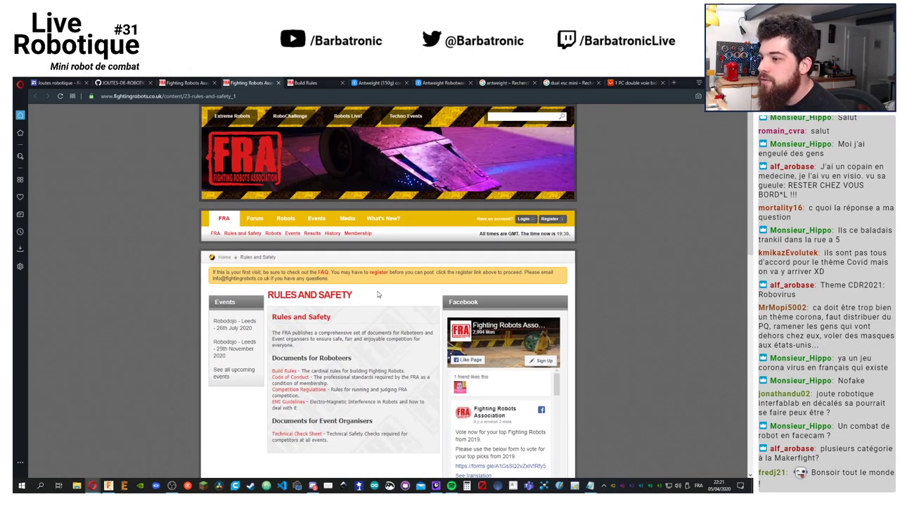
scroll(377, 294, down, 2)
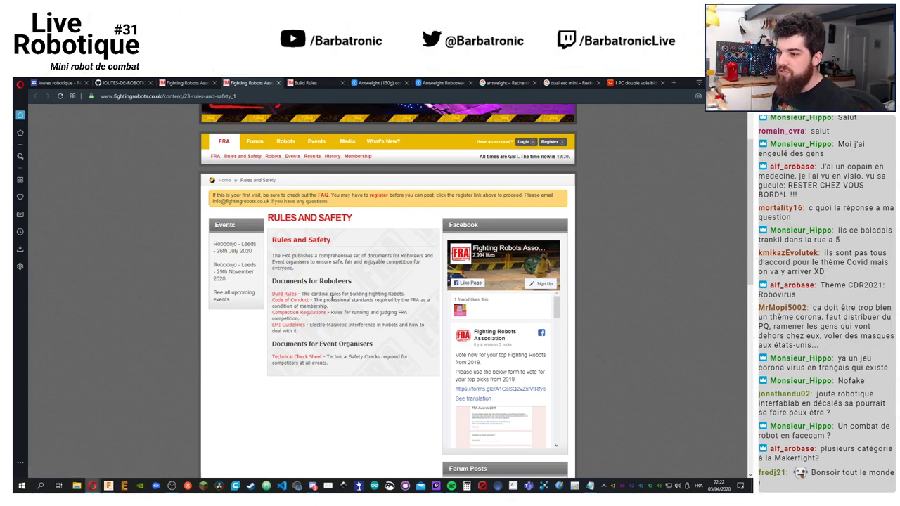
In the Build Rules PDF, reach Weight Classes and highlight the Antweight (150g) to Featherweight limits
click(316, 83)
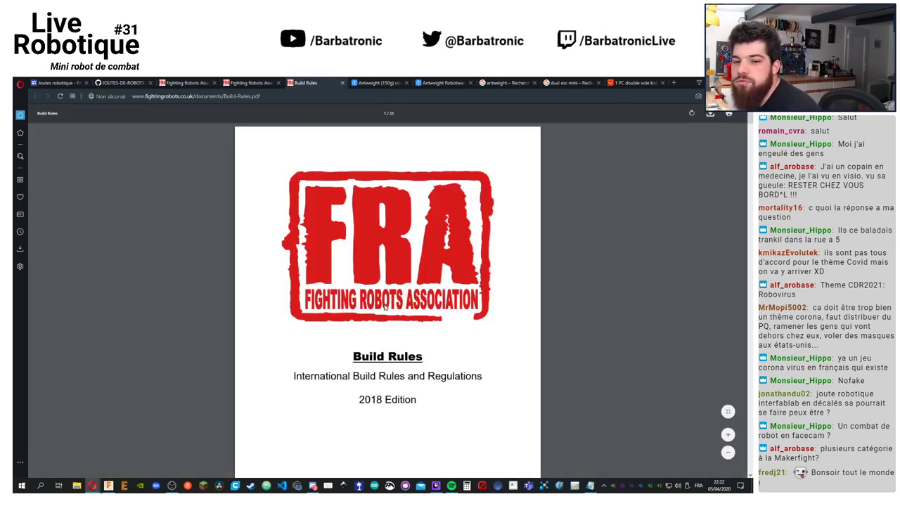
scroll(365, 305, down, 3)
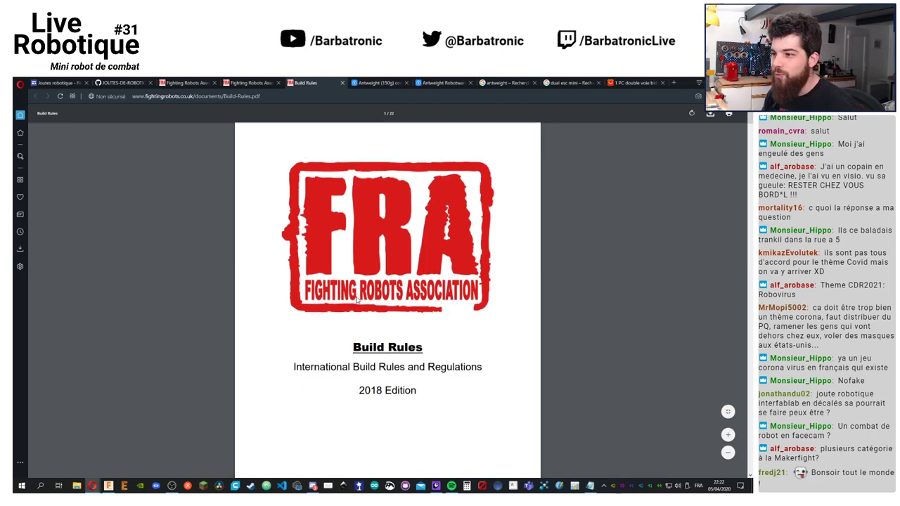
scroll(407, 299, down, 7)
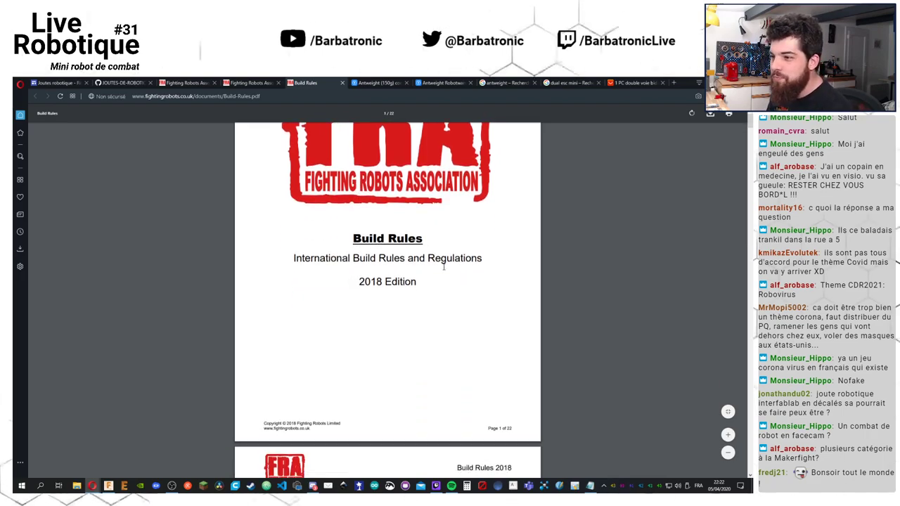
scroll(466, 259, down, 15)
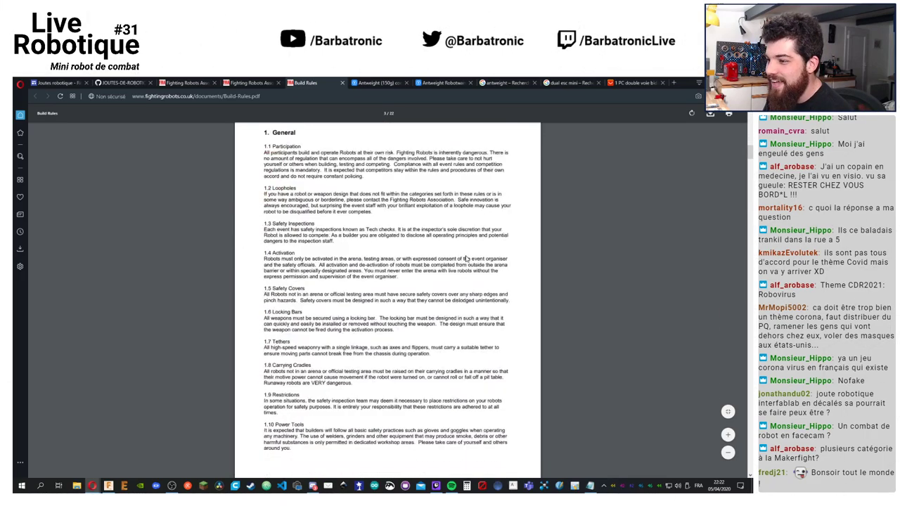
scroll(449, 281, up, 5)
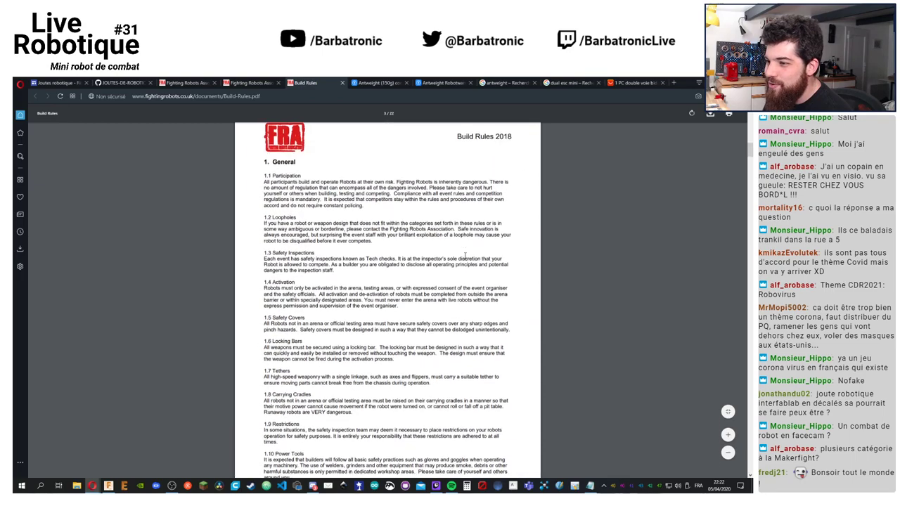
scroll(399, 340, down, 9)
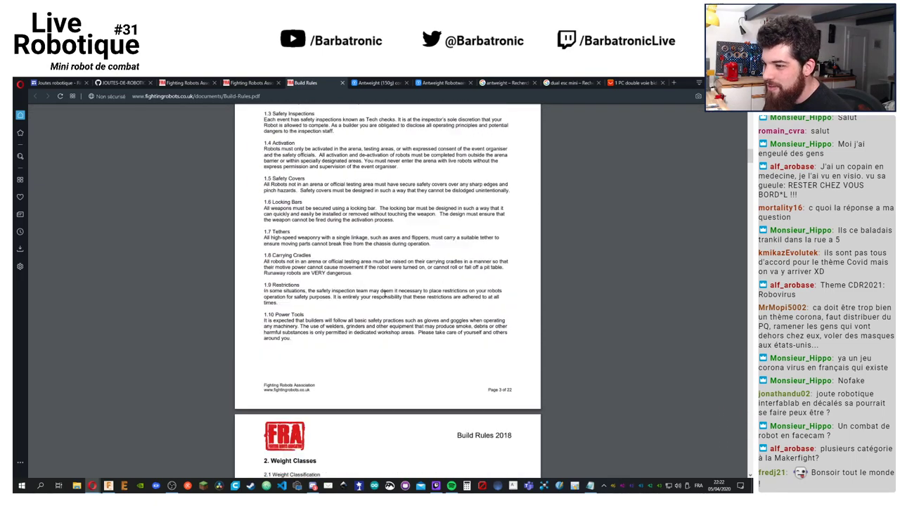
drag(285, 240, 369, 253)
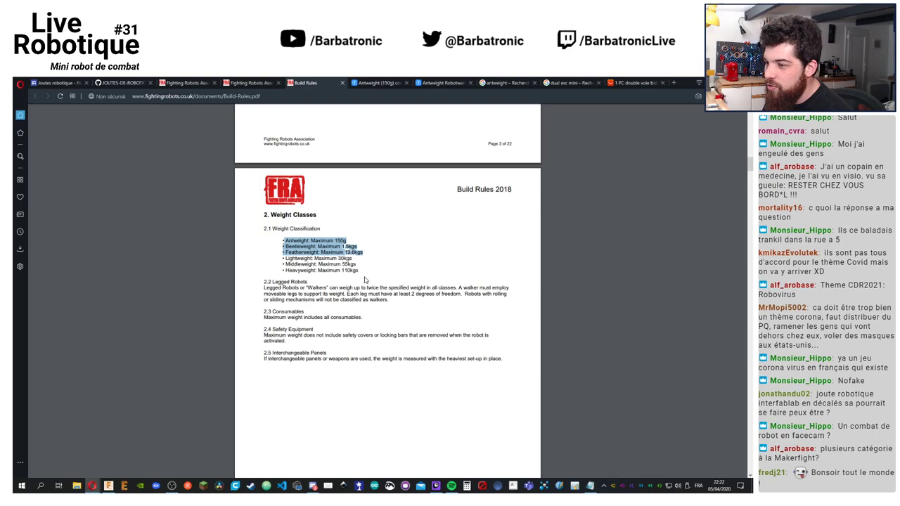
ctrl+scroll(317, 236, down, 3)
ctrl+scroll(353, 241, up, 4)
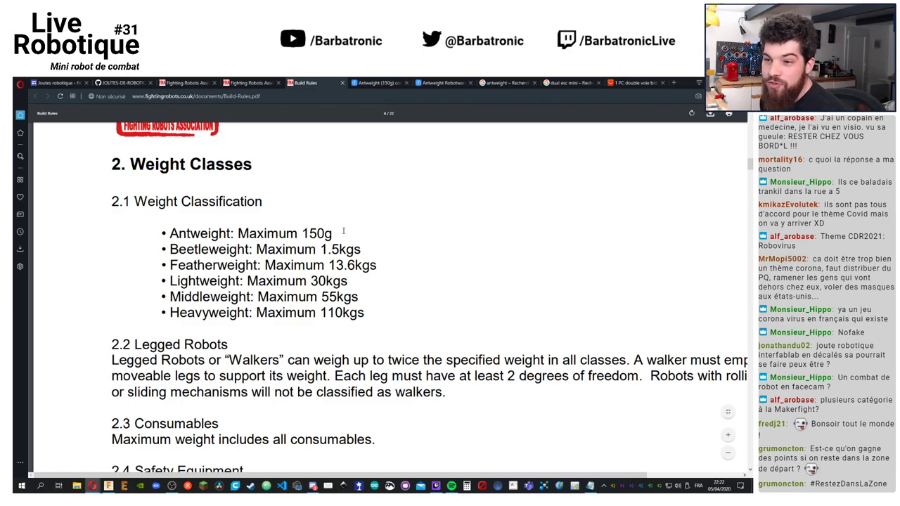
drag(170, 233, 231, 234)
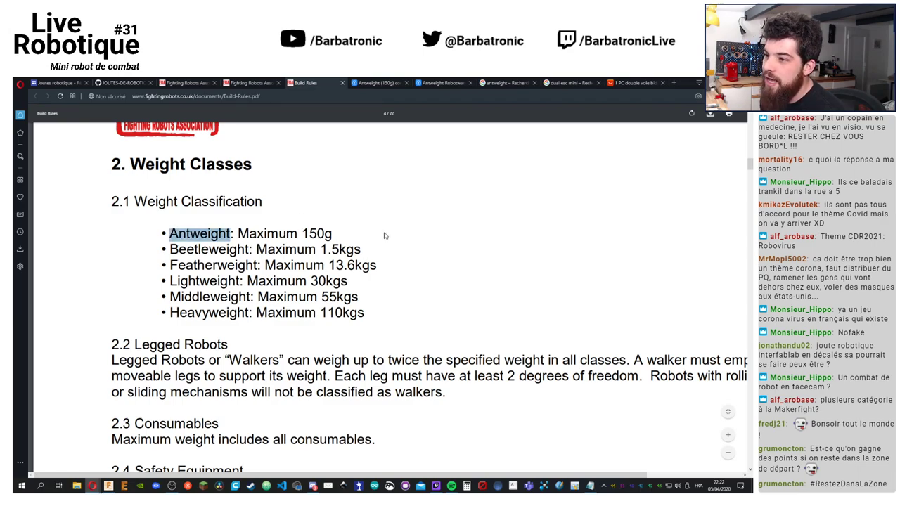
click(363, 233)
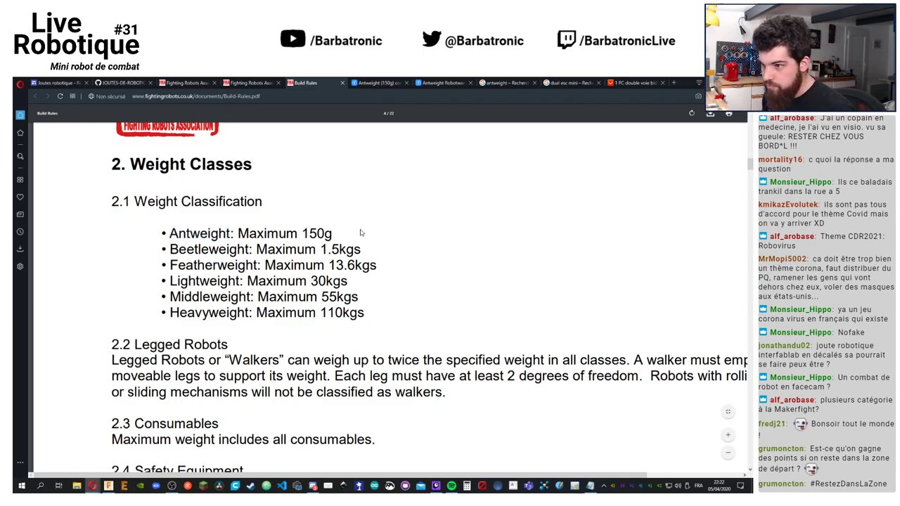
drag(302, 233, 332, 234)
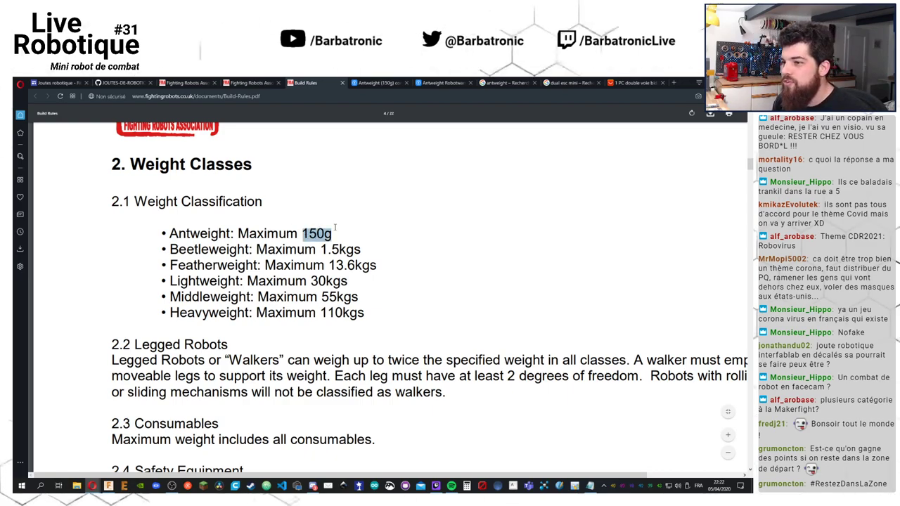
click(344, 253)
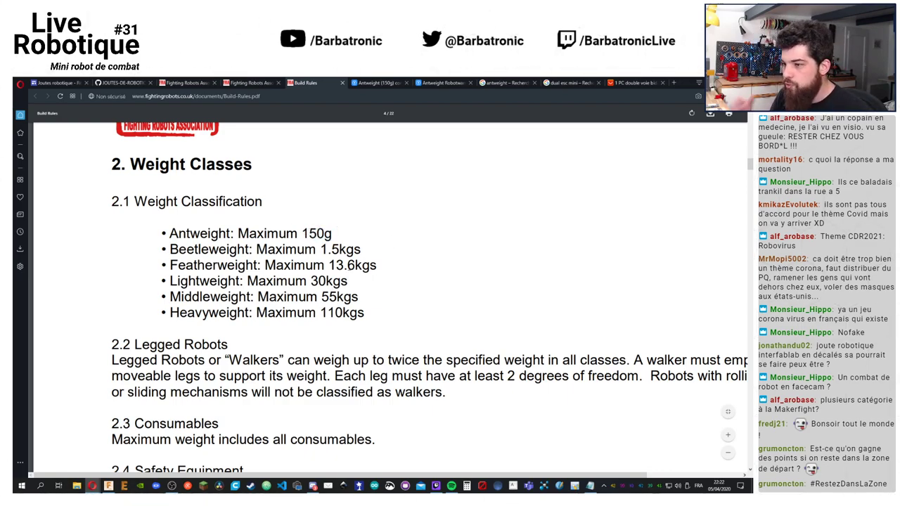
mouse_move(363, 266)
mouse_down()
mouse_move(325, 266)
mouse_move(366, 266)
mouse_move(356, 280)
mouse_up()
click(356, 280)
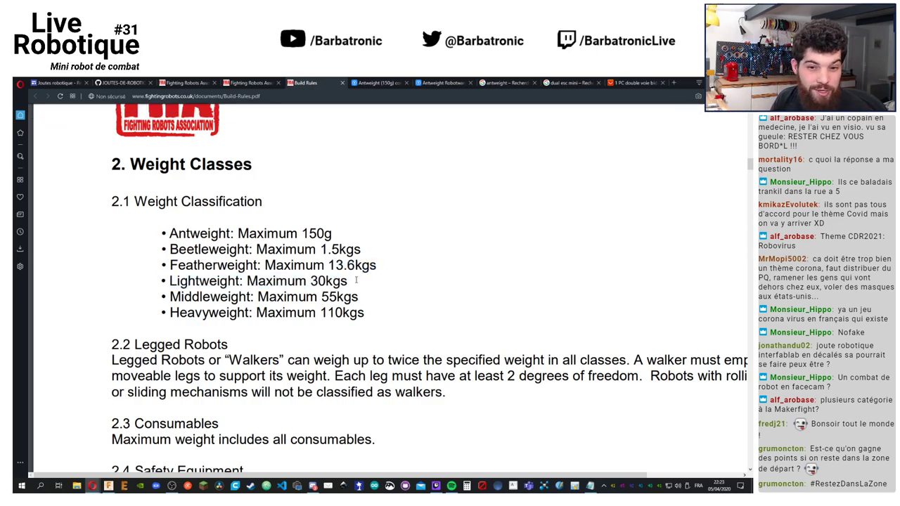
mouse_move(387, 272)
mouse_down()
mouse_move(316, 266)
mouse_move(378, 267)
mouse_up()
click(330, 266)
click(358, 236)
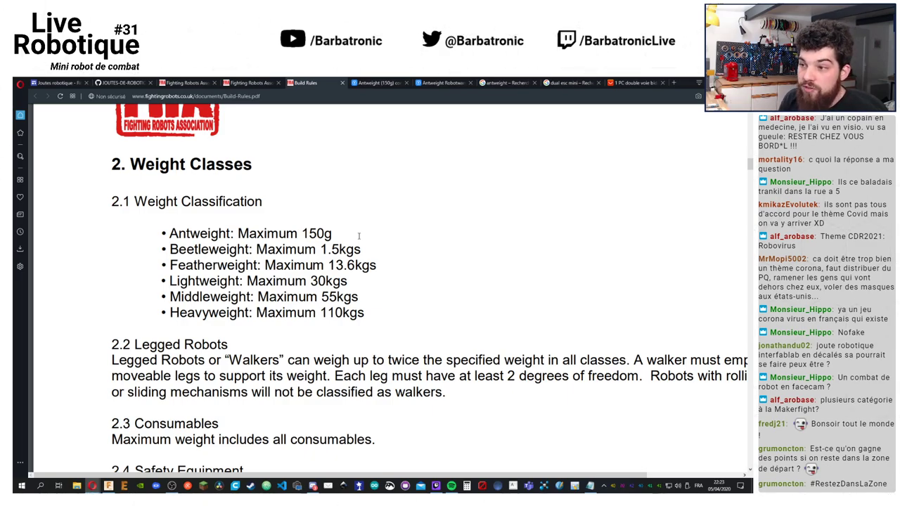
drag(335, 234, 302, 235)
click(363, 249)
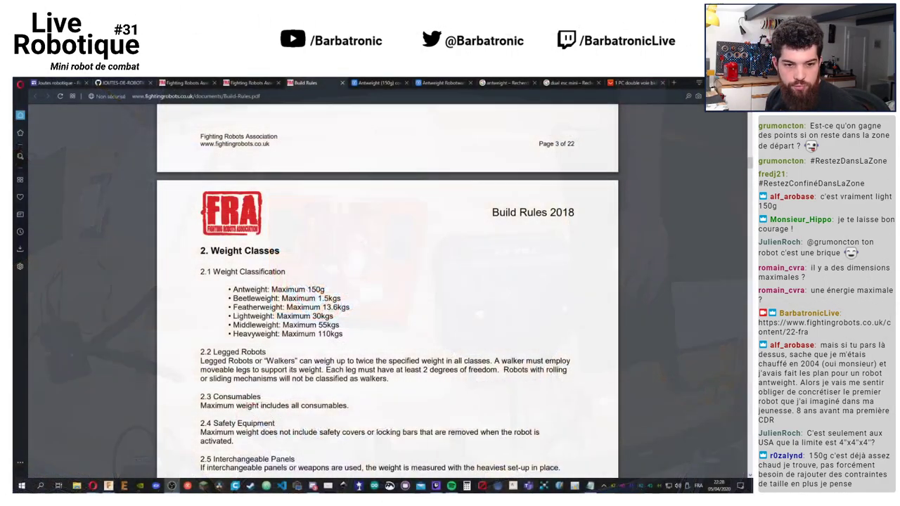
Go to the Antweight Robotwars Firestorm page and show its second photo of the opened yellow robot
click(377, 83)
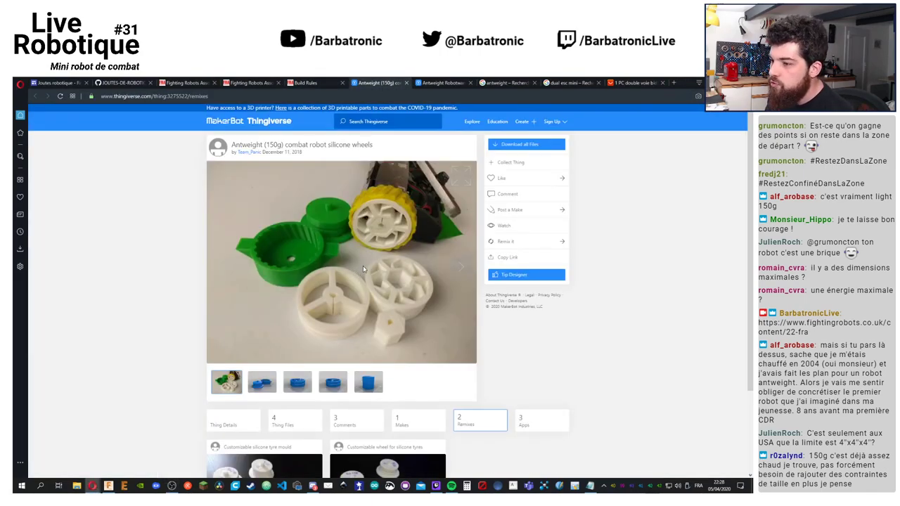
click(460, 84)
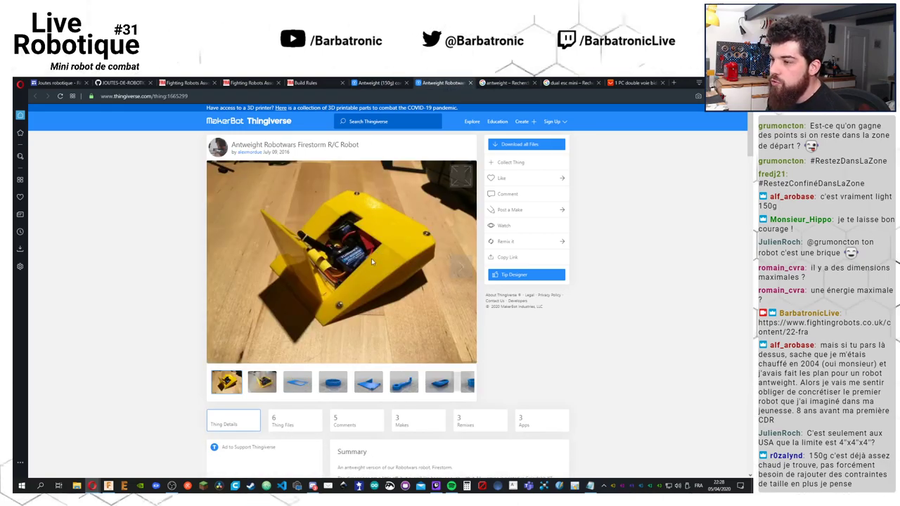
click(263, 386)
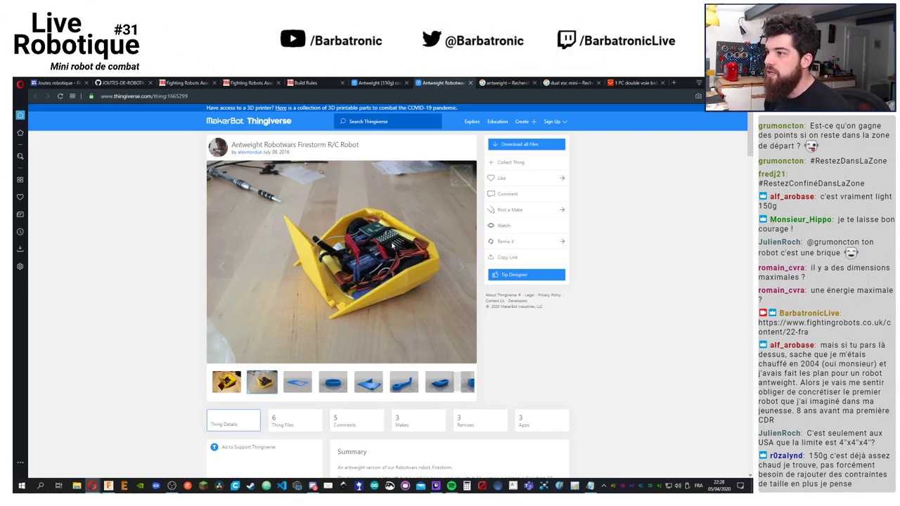
Switch to the Google 'antweight' image results and scroll up through the example robots
click(507, 83)
scroll(377, 226, up, 3)
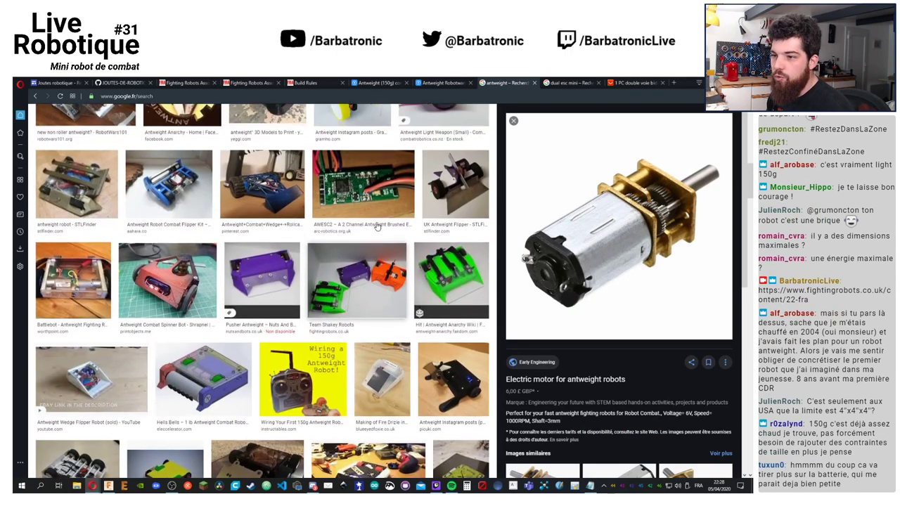
scroll(377, 226, up, 2)
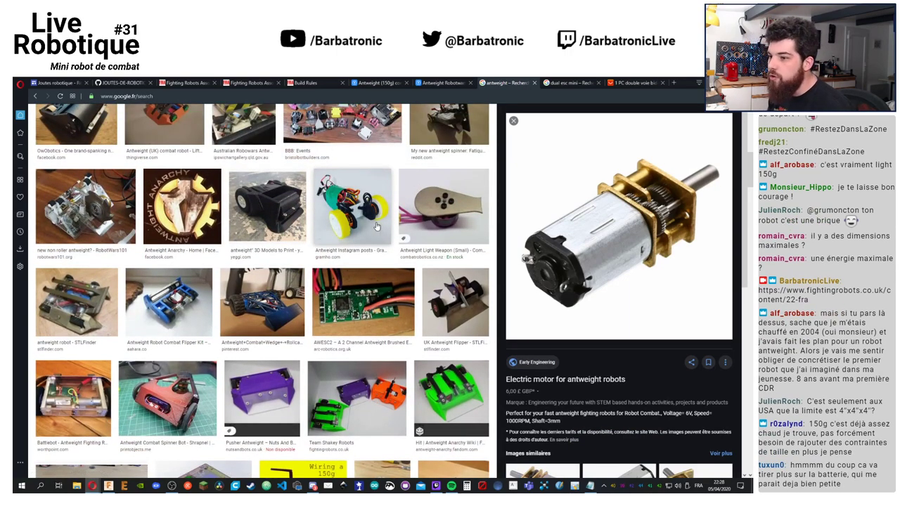
scroll(329, 260, up, 3)
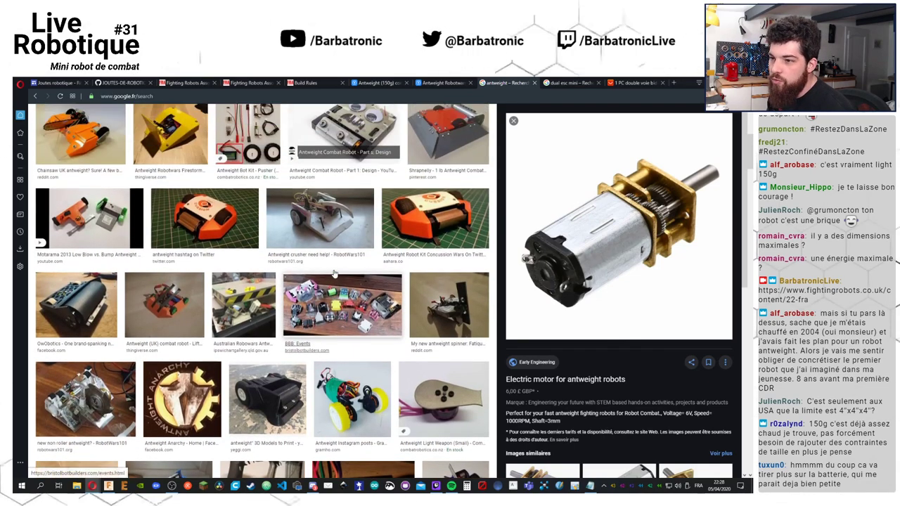
scroll(335, 273, up, 2)
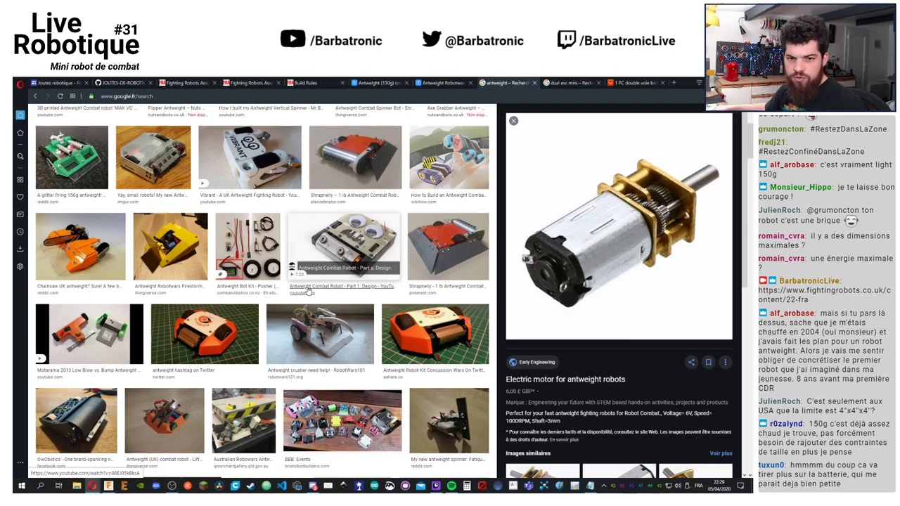
scroll(296, 288, up, 1)
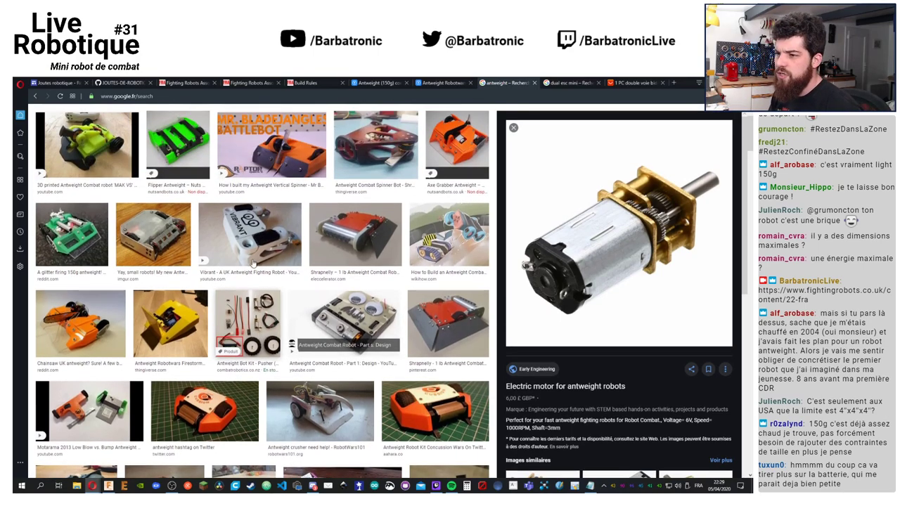
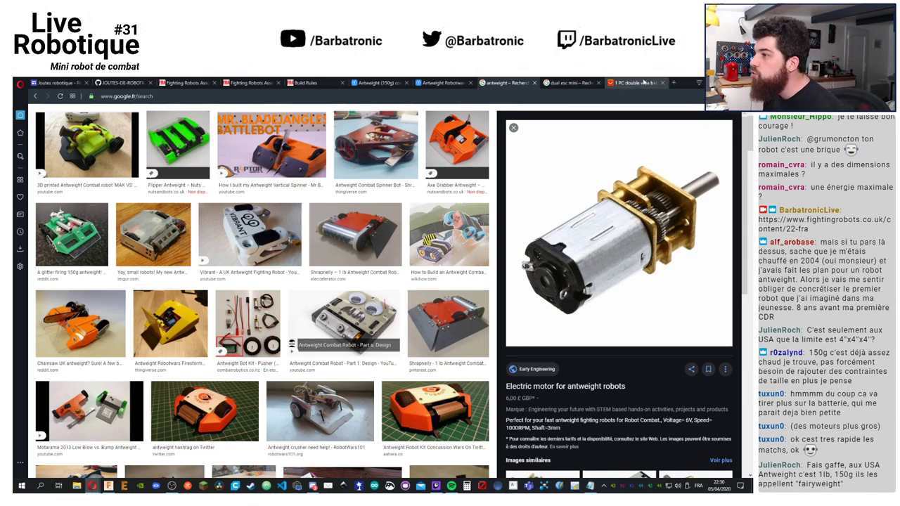
Search 'combat robot wikipedia' in a new tab and open the Wikipedia Robot combat article
click(673, 83)
text(combat)
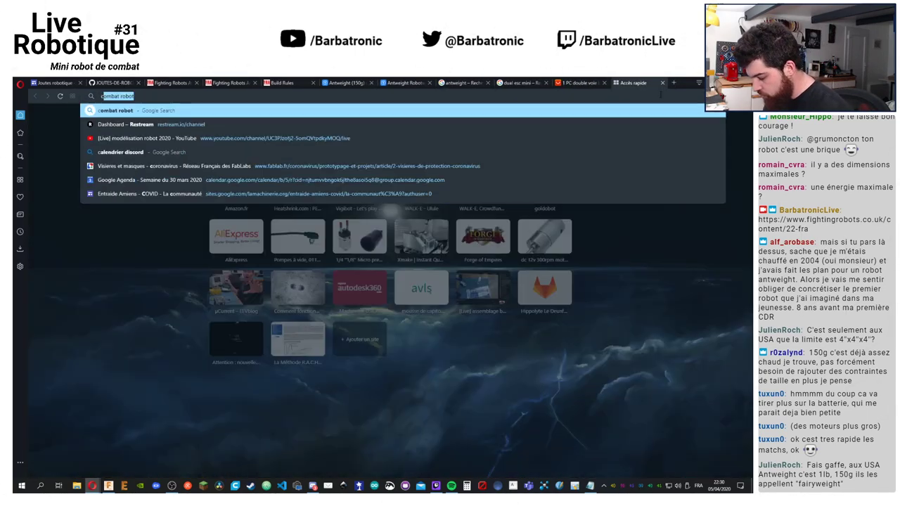
text( robot )
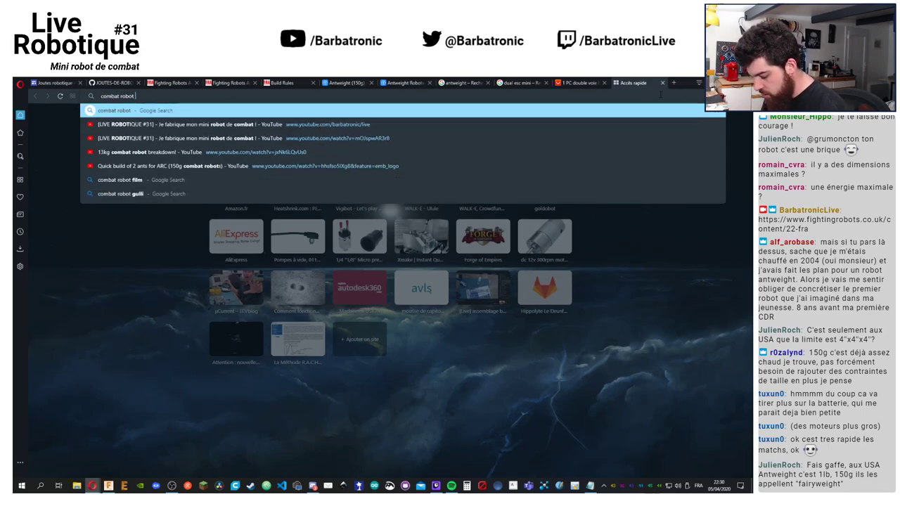
text(wikipedi)
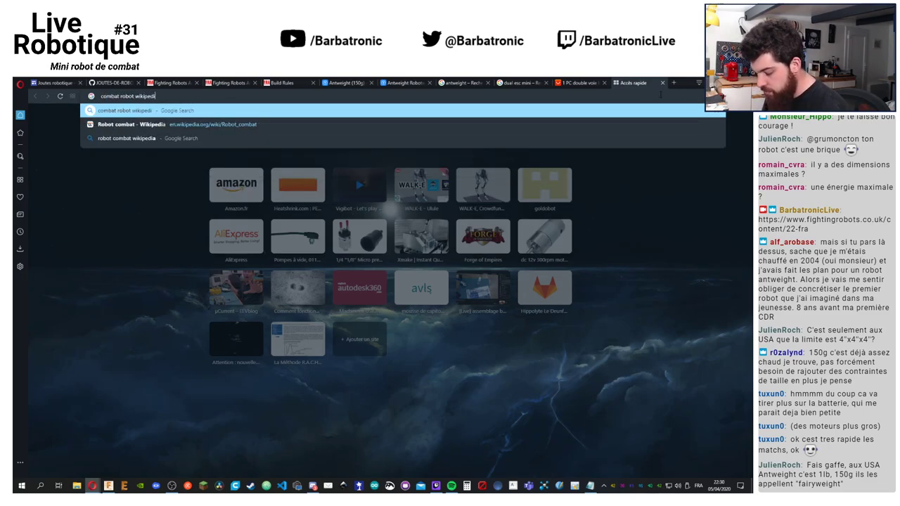
text(i)
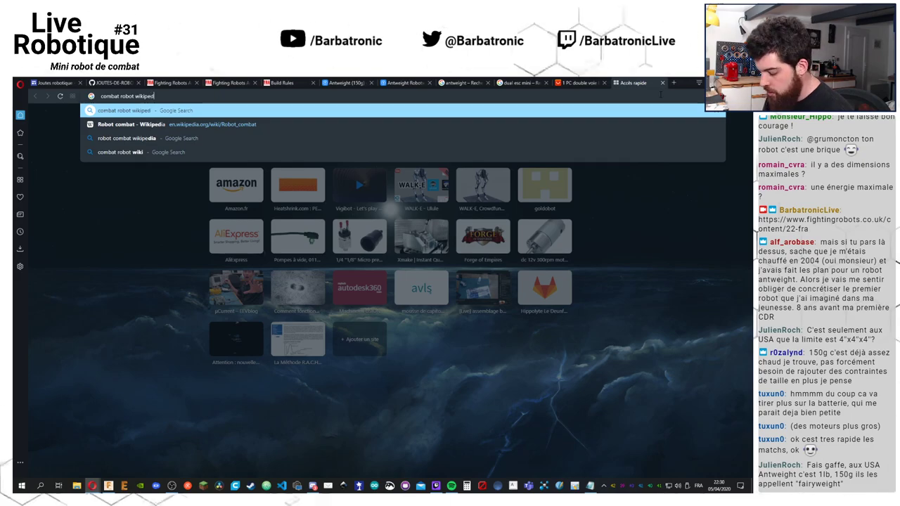
text(a)
key(Return)
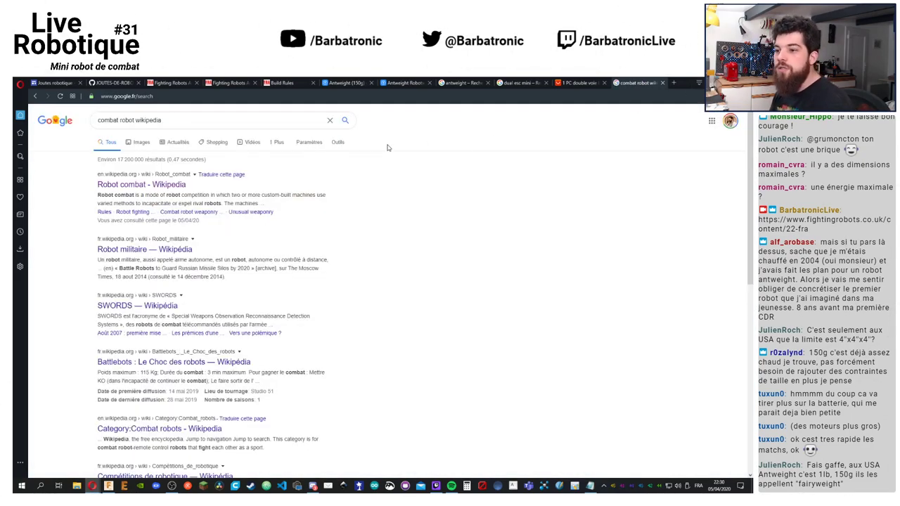
click(140, 186)
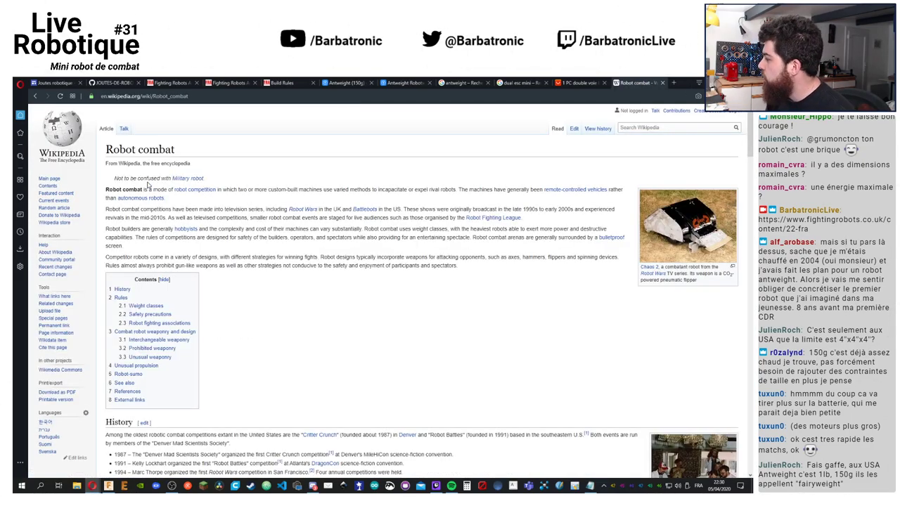
Scroll to the Weight classes table and briefly select rows around Antweight at 0.15 kg
scroll(319, 284, down, 10)
scroll(317, 282, up, 4)
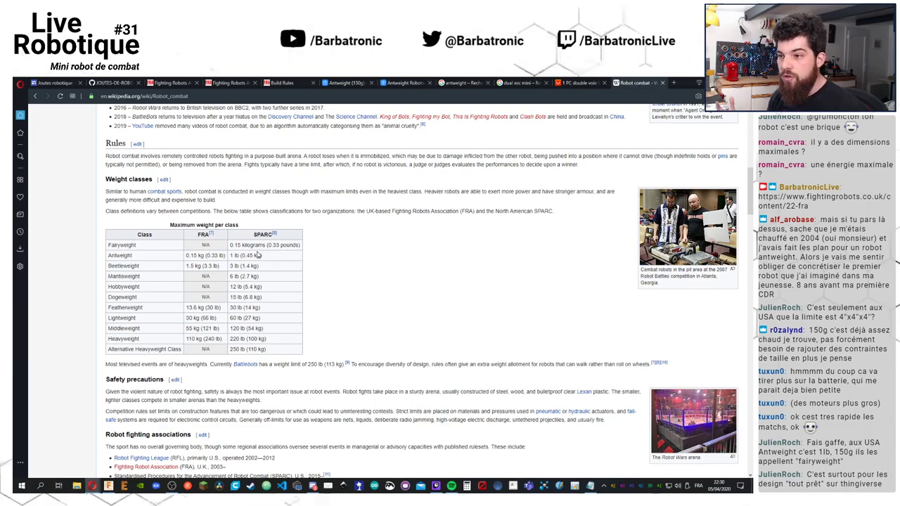
drag(201, 245, 213, 318)
click(202, 307)
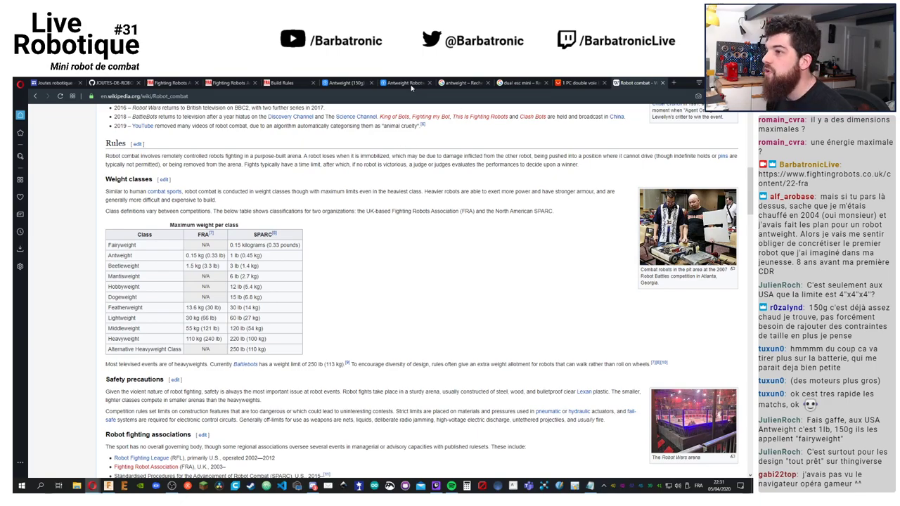
Scroll through the Thingiverse Firestorm R/C antweight robot page, then go back to the Google image results
click(342, 83)
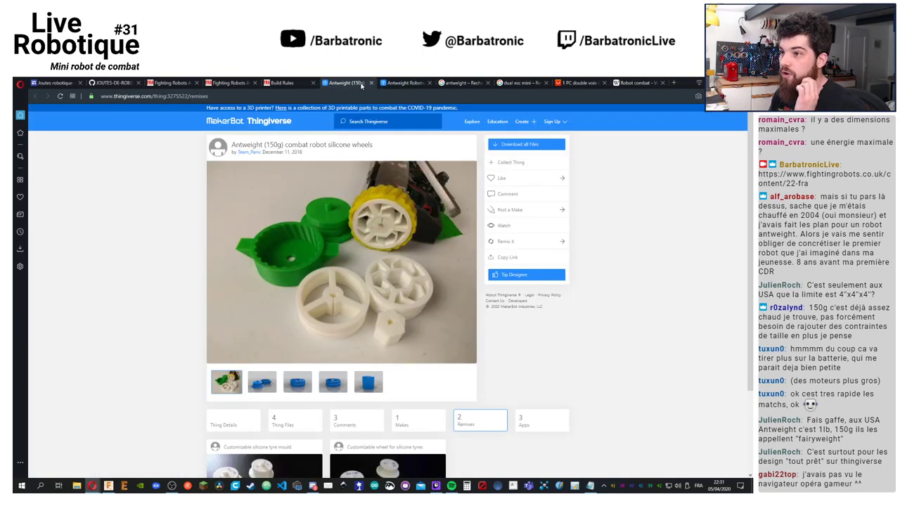
key(ctrl+Tab)
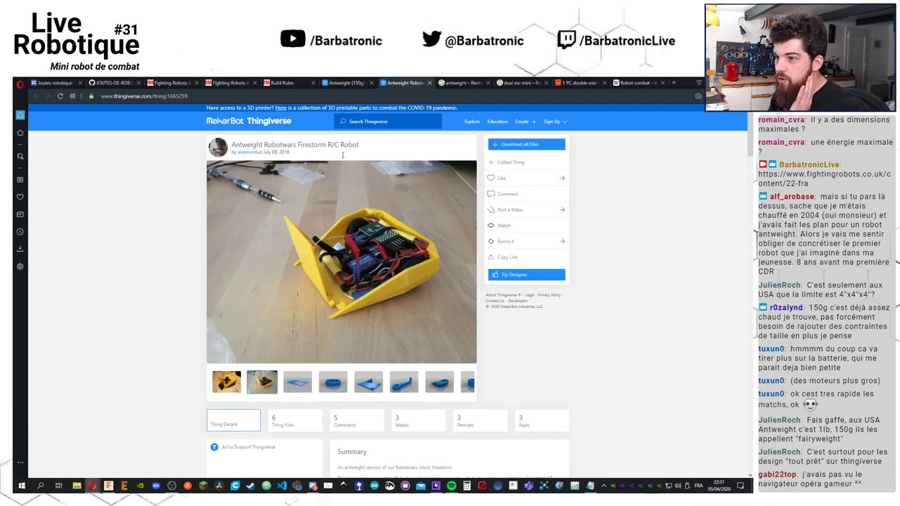
scroll(303, 251, down, 2)
scroll(304, 250, down, 2)
scroll(506, 287, down, 2)
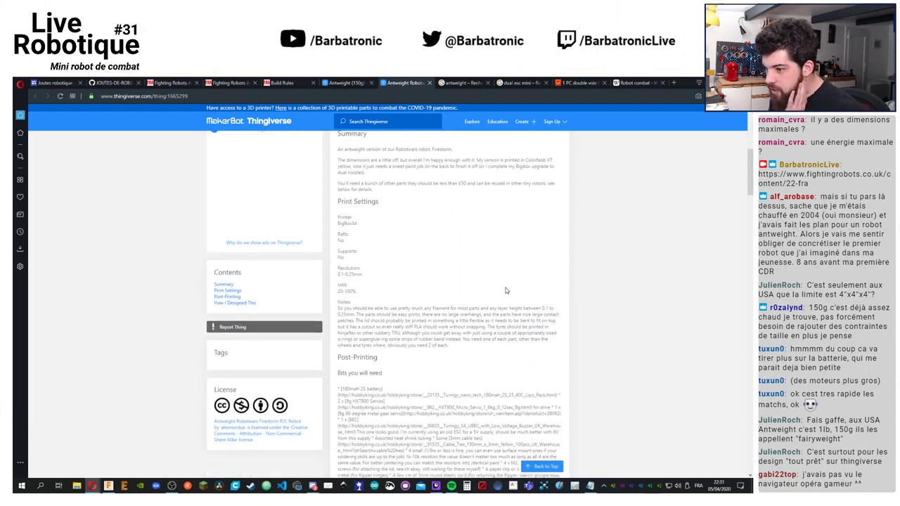
scroll(497, 282, down, 1)
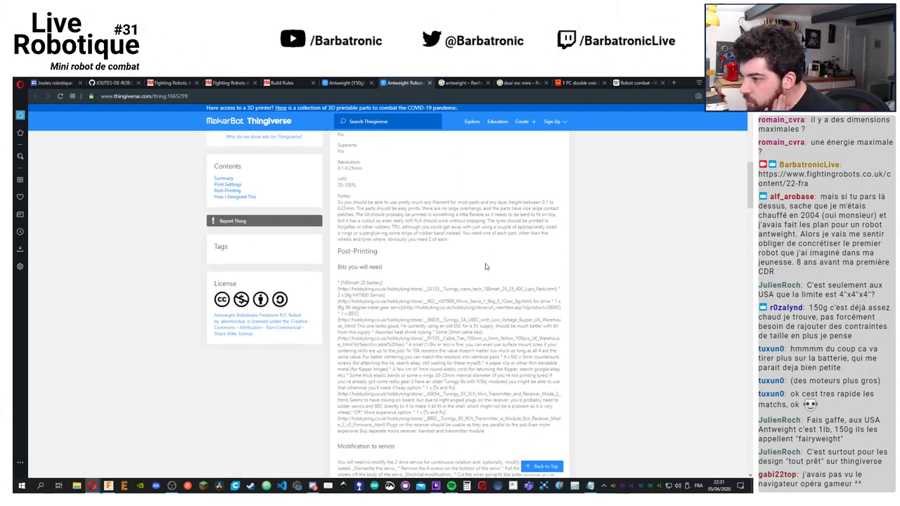
scroll(485, 267, down, 4)
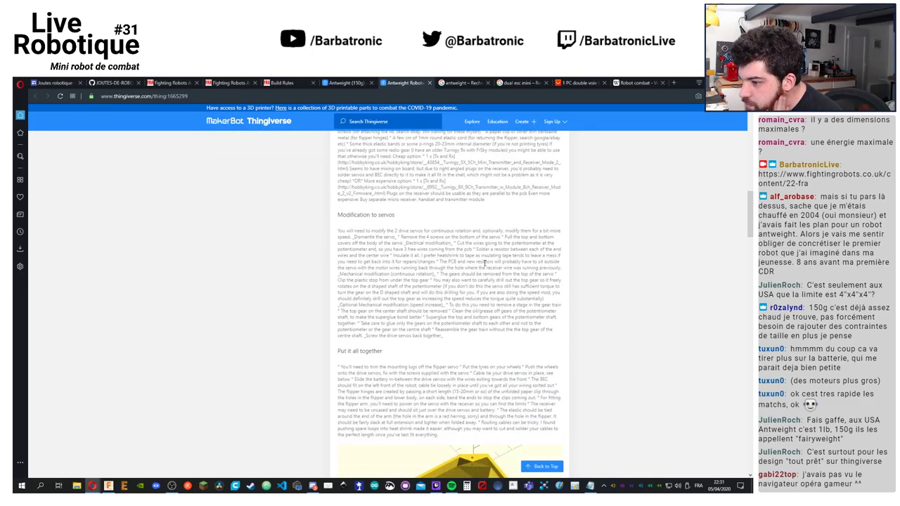
scroll(484, 263, down, 6)
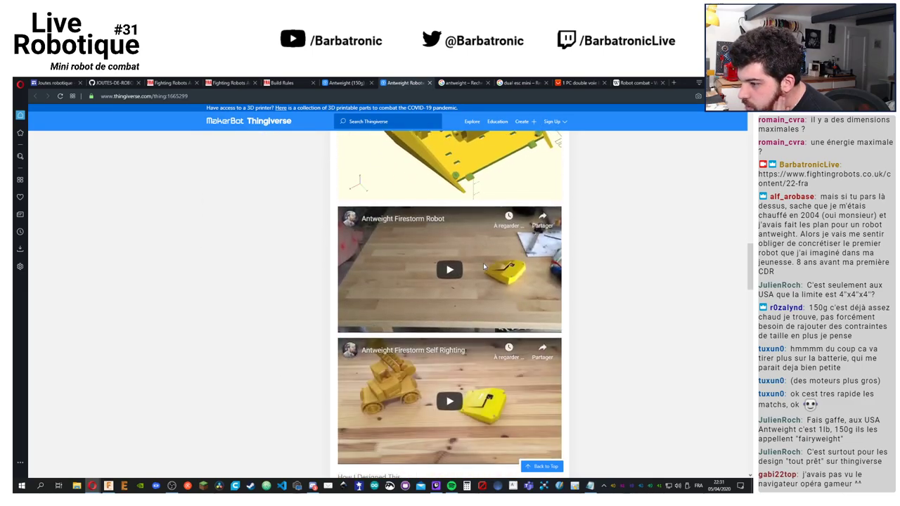
scroll(484, 267, down, 3)
scroll(483, 267, up, 8)
scroll(490, 285, down, 5)
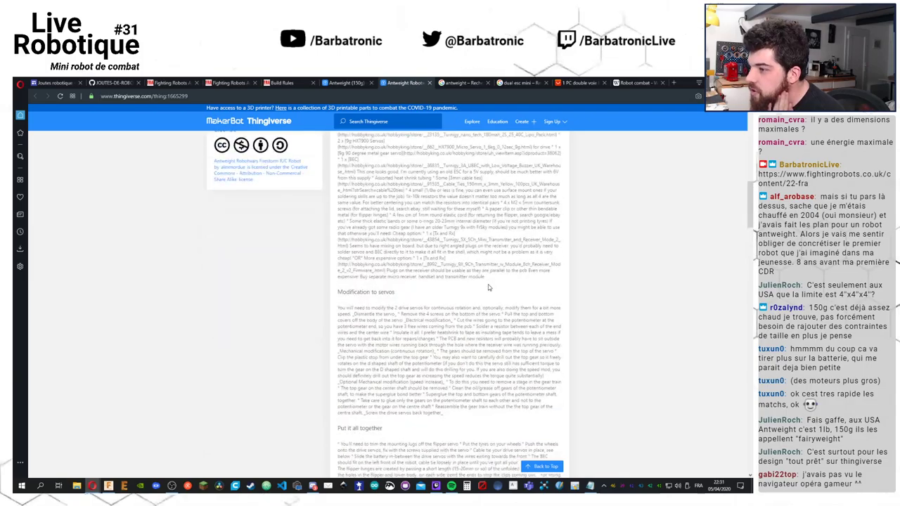
scroll(490, 286, up, 15)
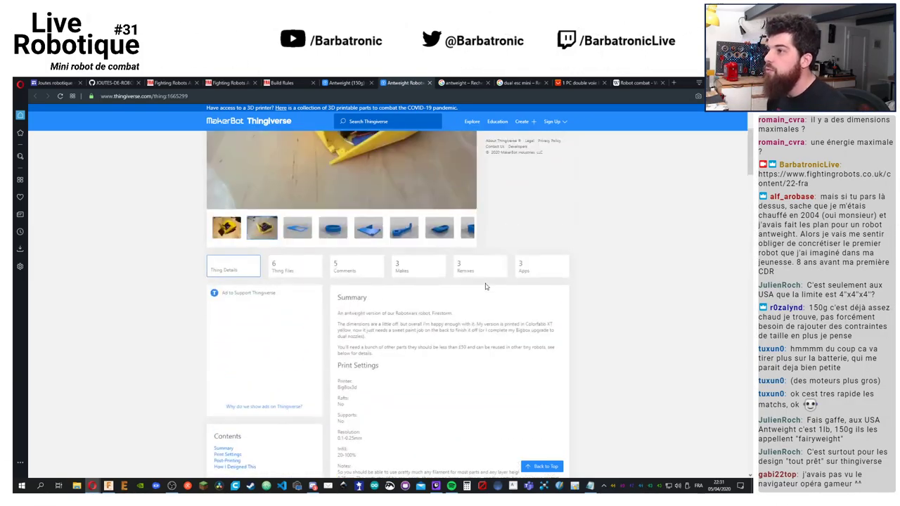
click(464, 83)
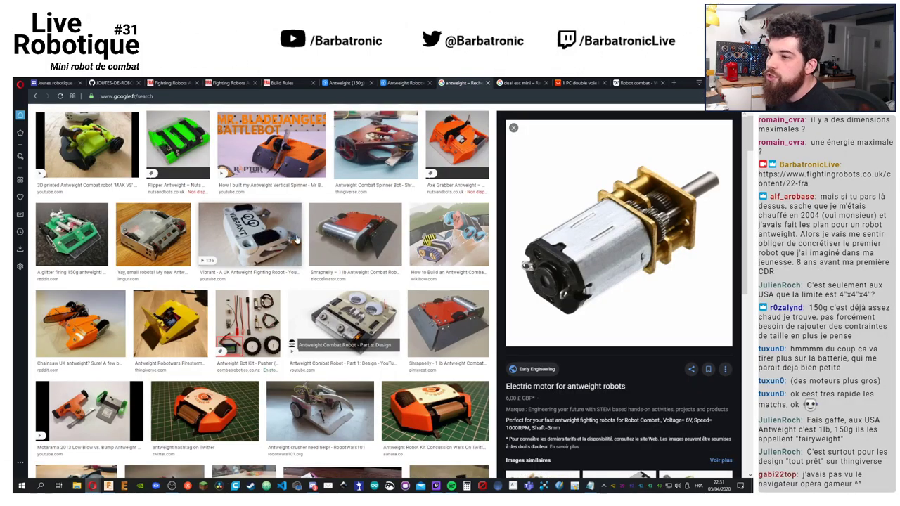
Open the 'Antweight Combat Robot - Part 1: Design' video on YouTube from its image preview
click(344, 312)
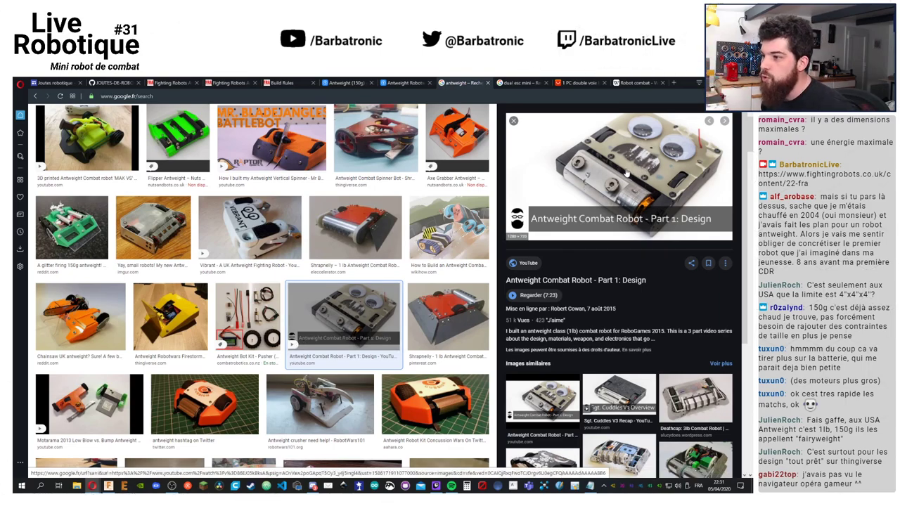
right_click(336, 310)
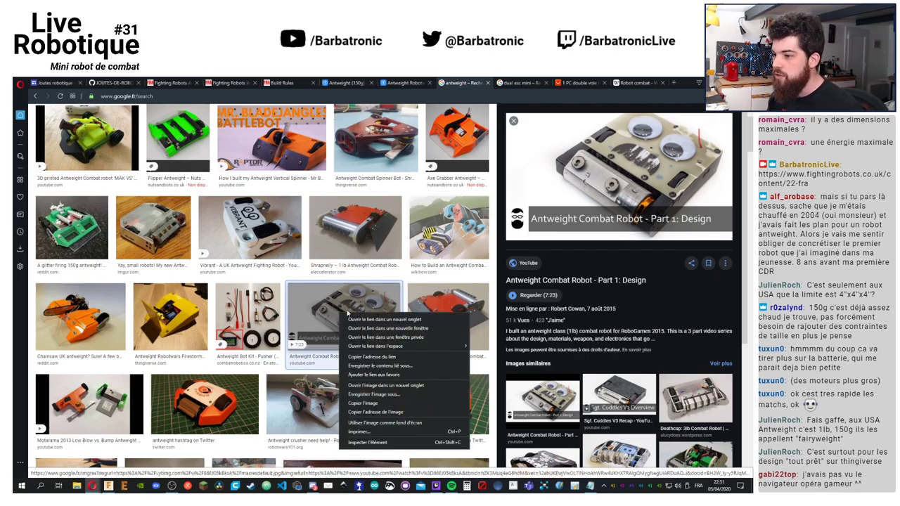
key(Escape)
key(Escape)
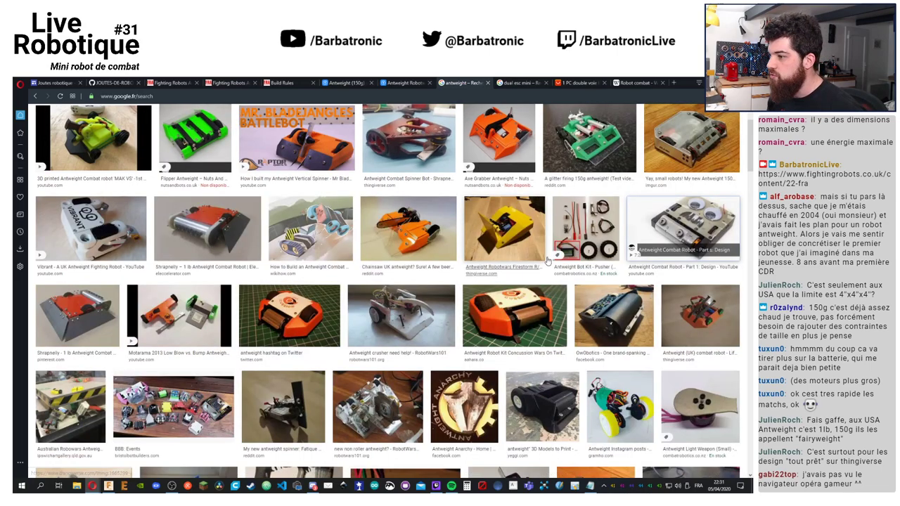
click(702, 208)
click(702, 208)
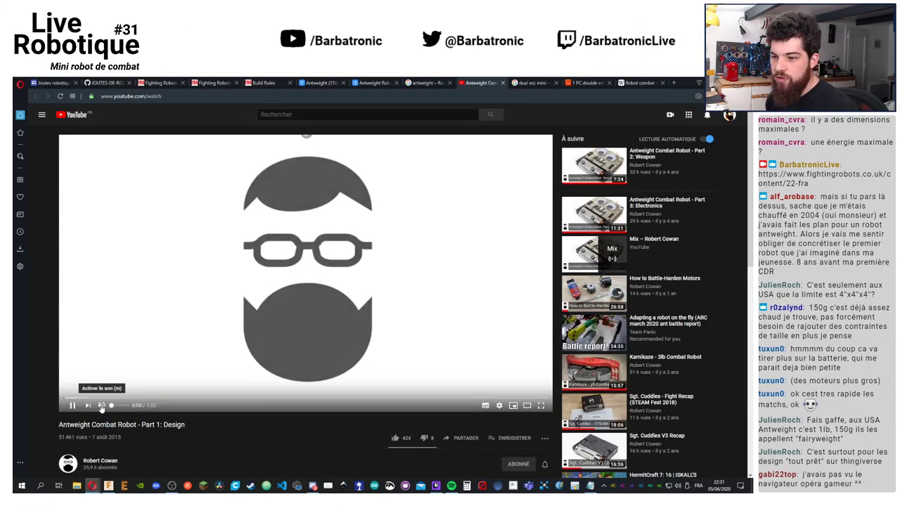
Skip the design video ahead, pause at 1:18, then preview the Shrapnel Mk1 spinner bot result
click(118, 399)
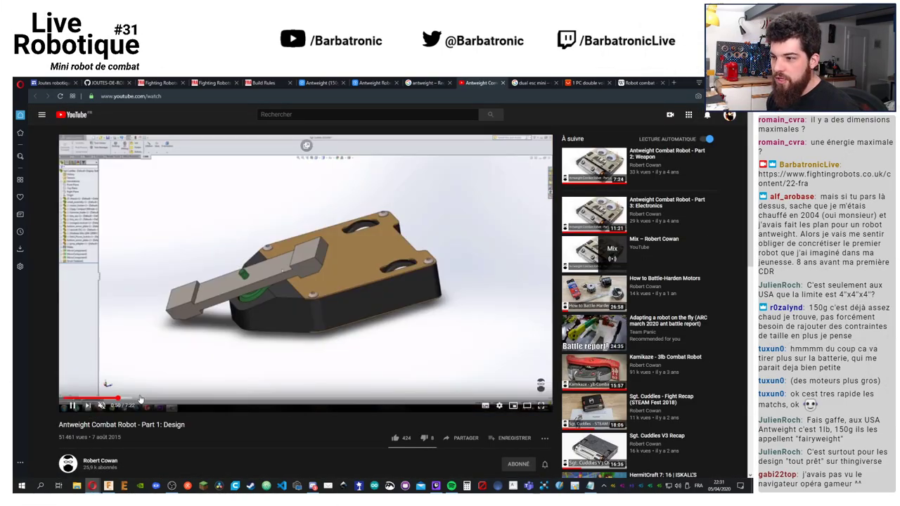
click(142, 399)
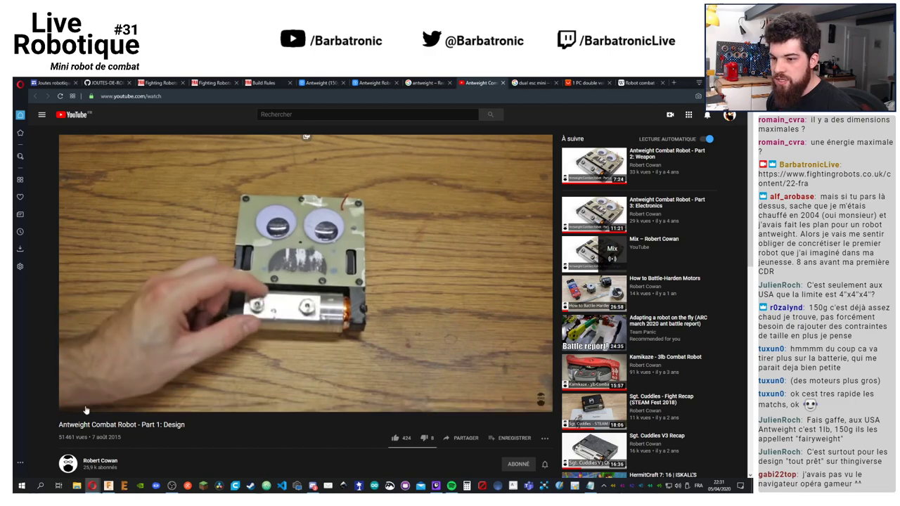
click(356, 301)
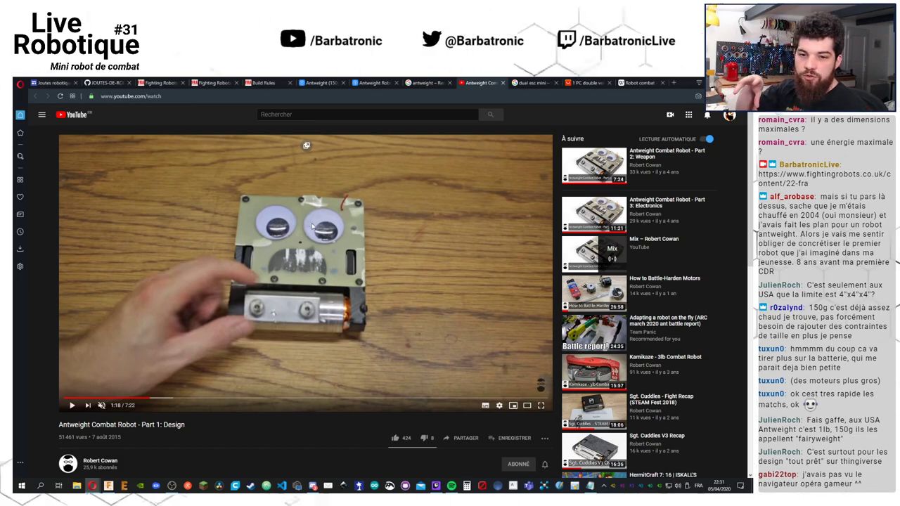
click(429, 83)
click(393, 144)
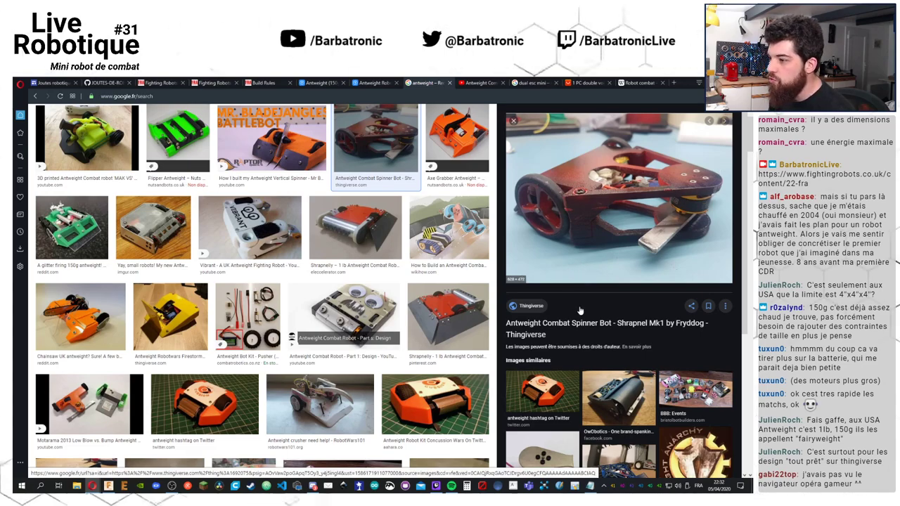
Read the Shrapnel Mk1 Thingiverse summary about the 150 gram bot, then return to the image results
click(560, 326)
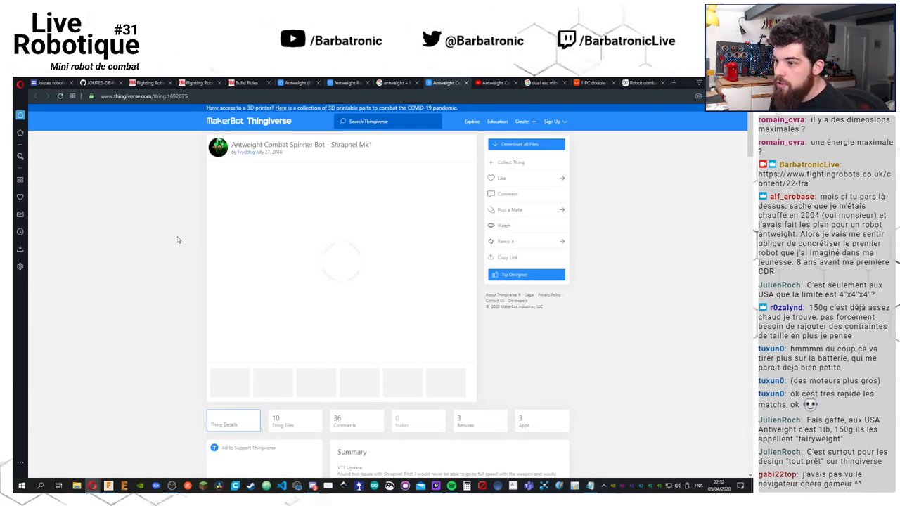
scroll(178, 240, down, 3)
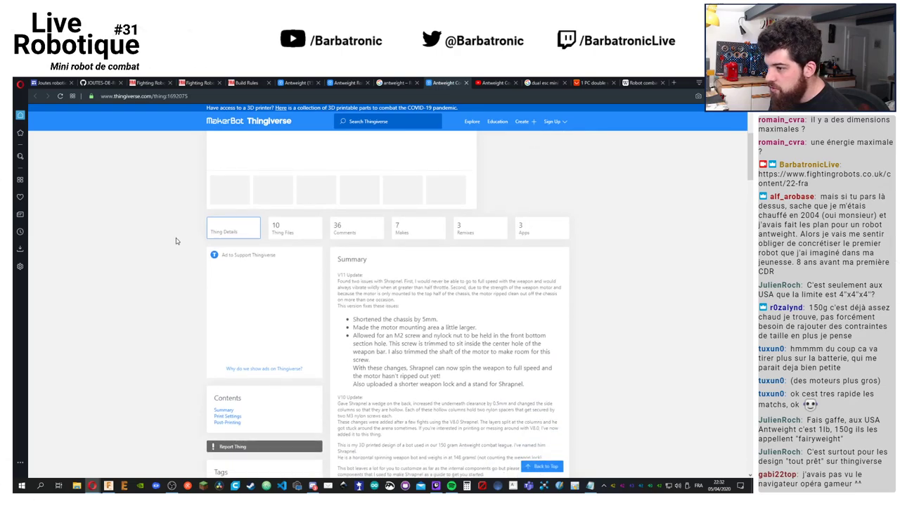
scroll(177, 241, down, 2)
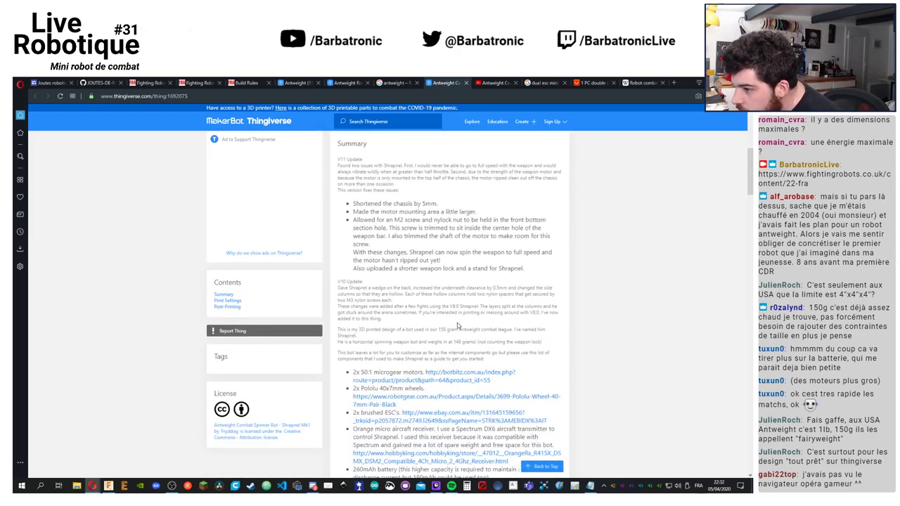
drag(404, 329, 462, 329)
click(414, 317)
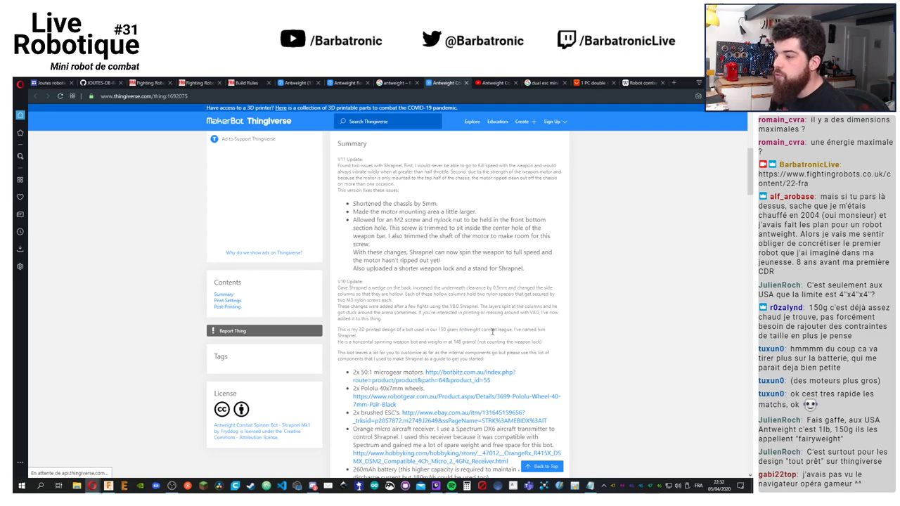
scroll(440, 336, up, 1)
scroll(439, 335, up, 5)
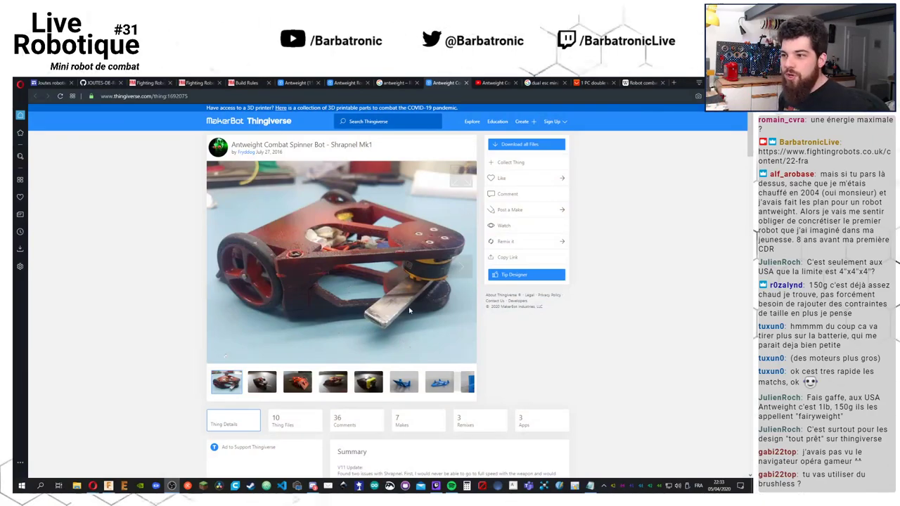
click(403, 85)
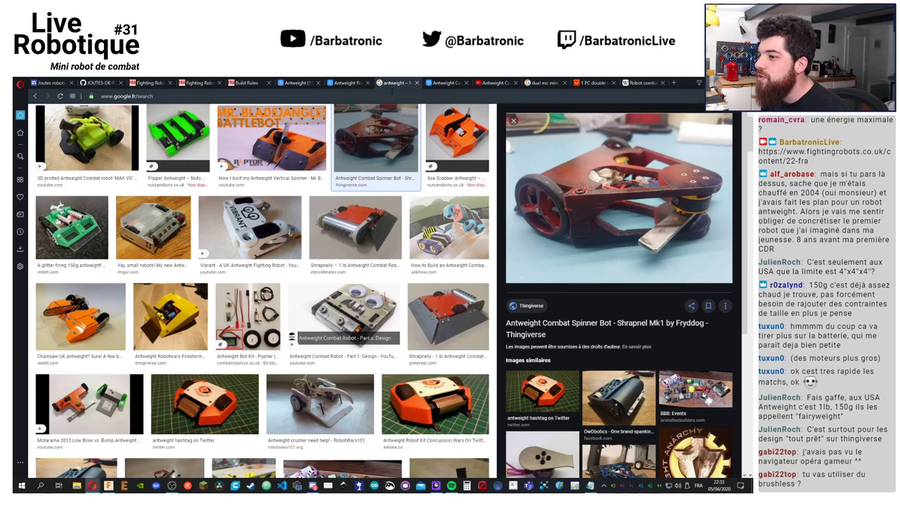
Preview the Vibrant antweight robot image and its 'Vibrant 1st Test' similar image
click(263, 222)
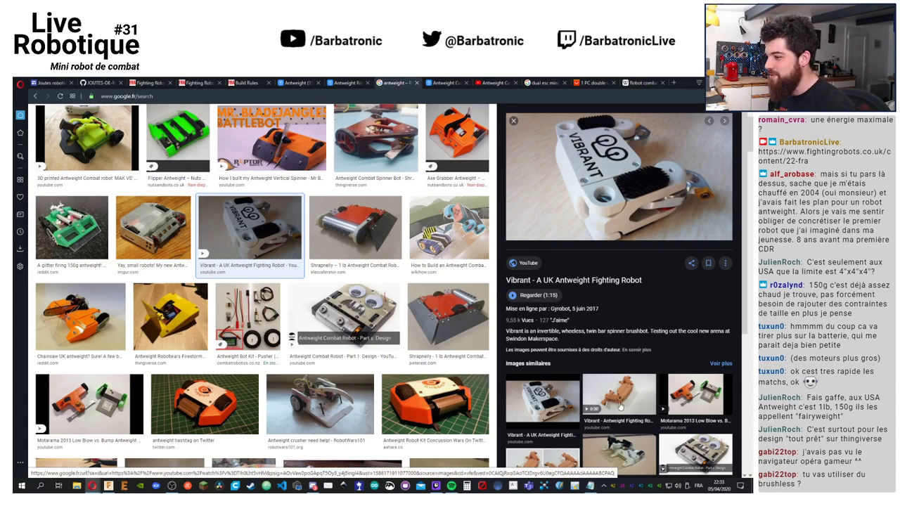
click(595, 408)
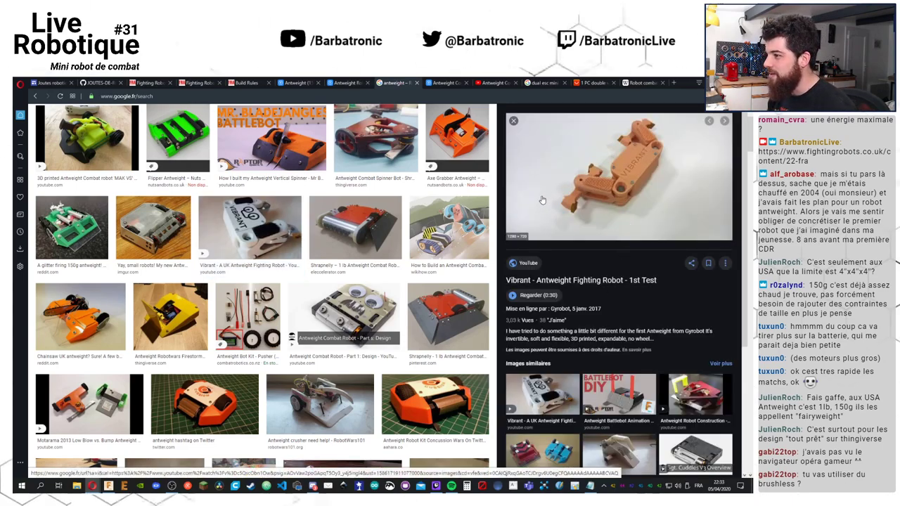
key(alt+Left)
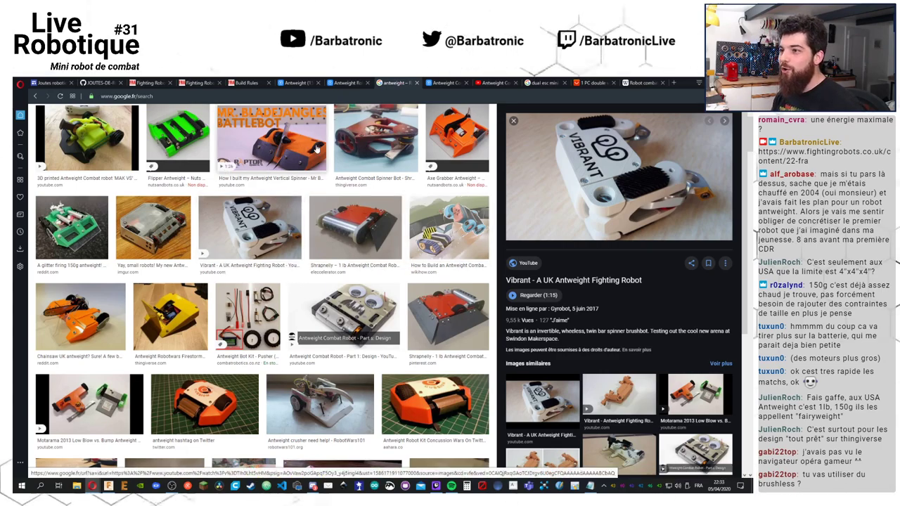
Flip through the saved Thingiverse robot and silicone wheels tabs, then return to the antweight results
click(347, 83)
click(446, 83)
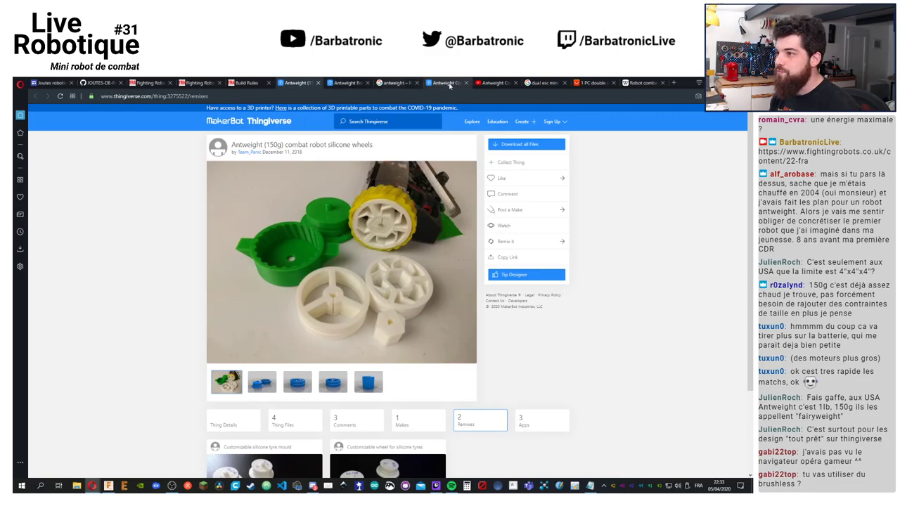
click(449, 83)
click(397, 83)
scroll(361, 245, up, 3)
scroll(360, 244, down, 3)
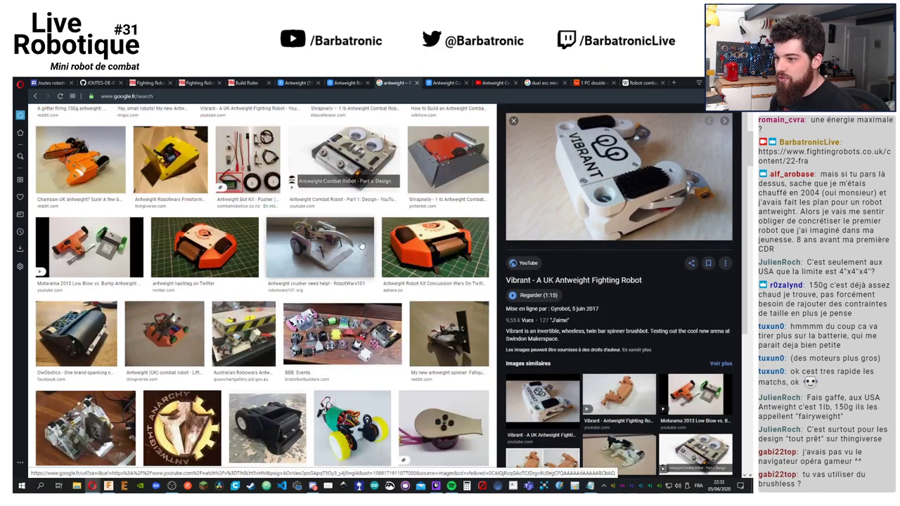
scroll(360, 245, down, 10)
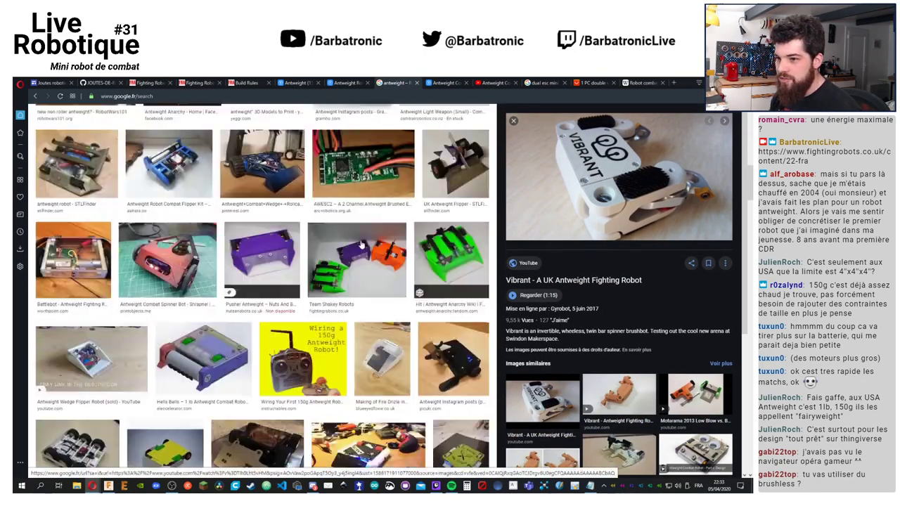
scroll(361, 245, up, 15)
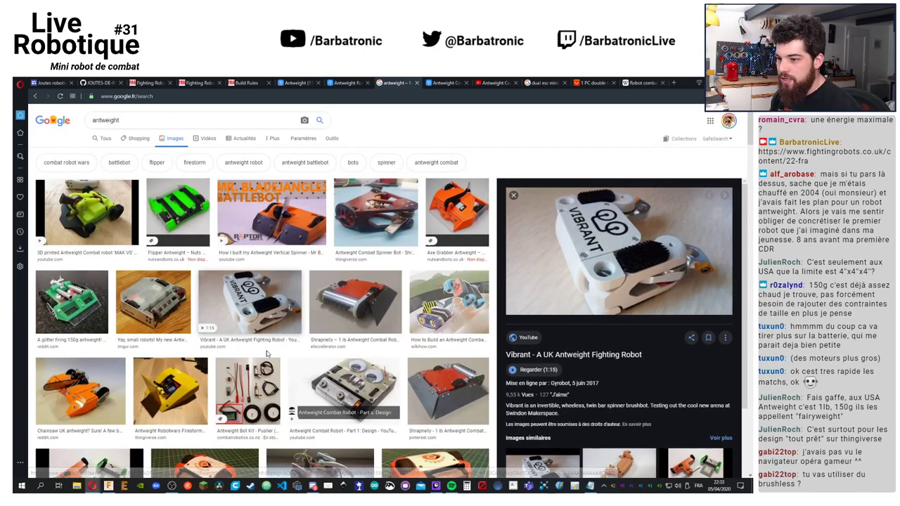
Preview the 'Antweight Bot Kit - Pusher (With Receiver)' image result
click(247, 391)
scroll(536, 342, down, 3)
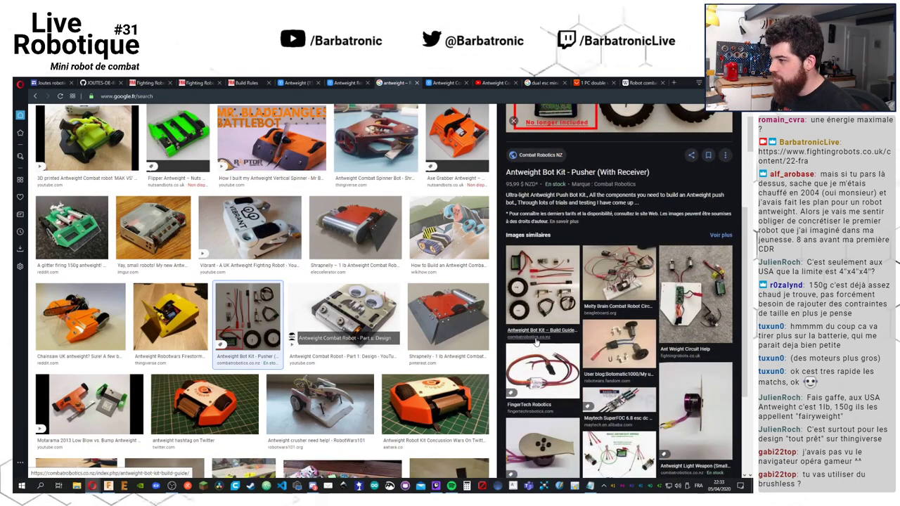
scroll(537, 342, up, 3)
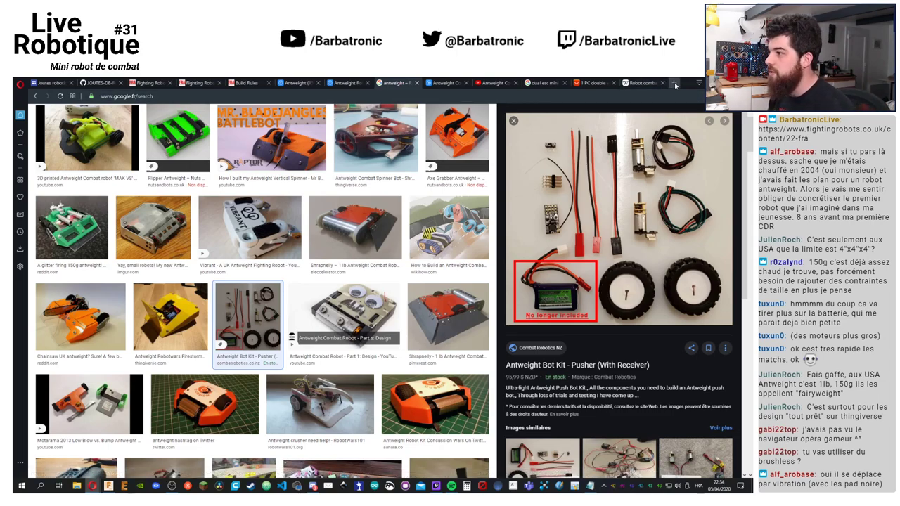
click(673, 83)
Search for 'pololu' and open the Pololu Robotics and Electronics website
text(pololu)
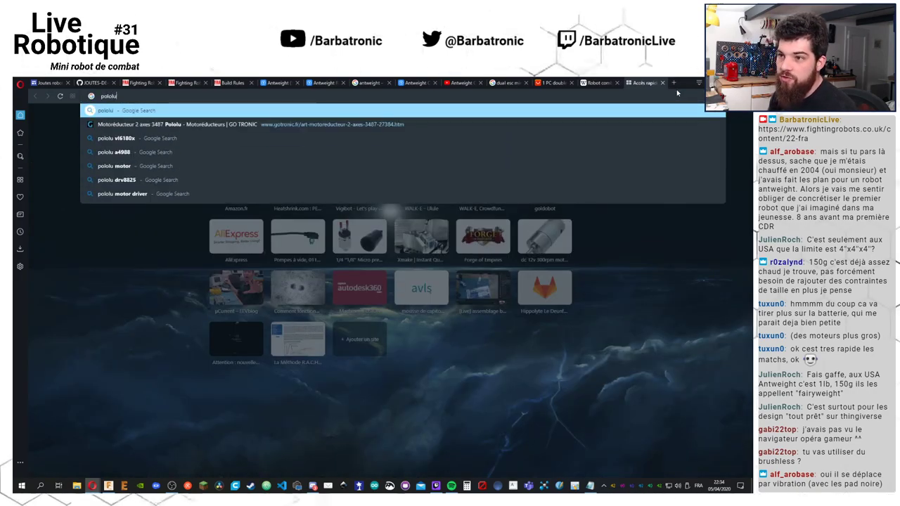
key(Return)
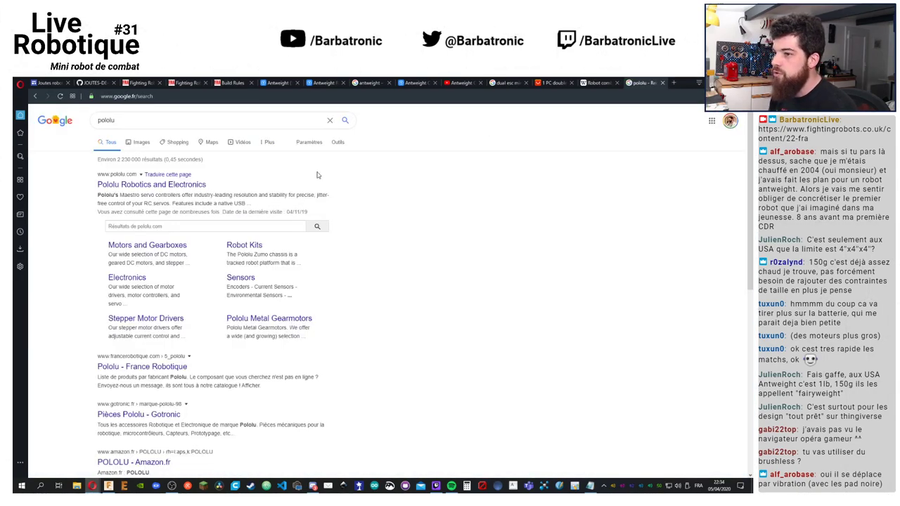
click(148, 184)
scroll(253, 322, down, 7)
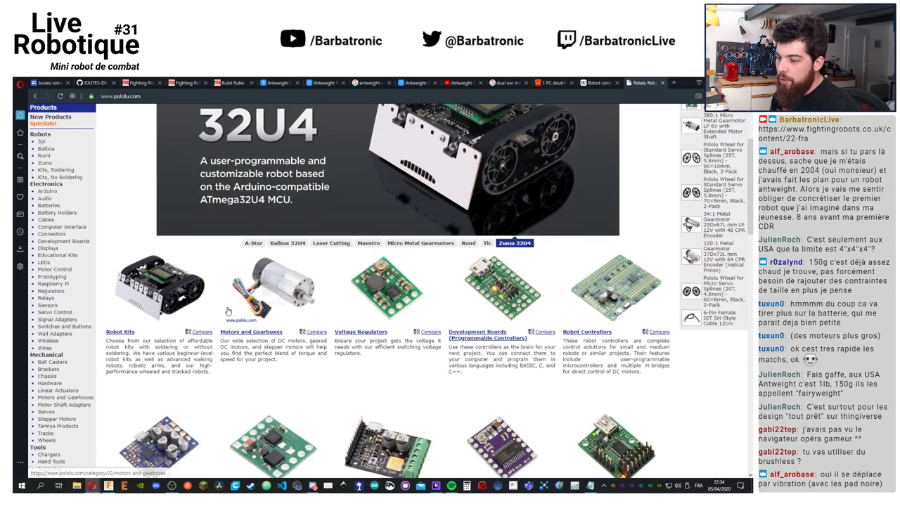
scroll(209, 308, up, 5)
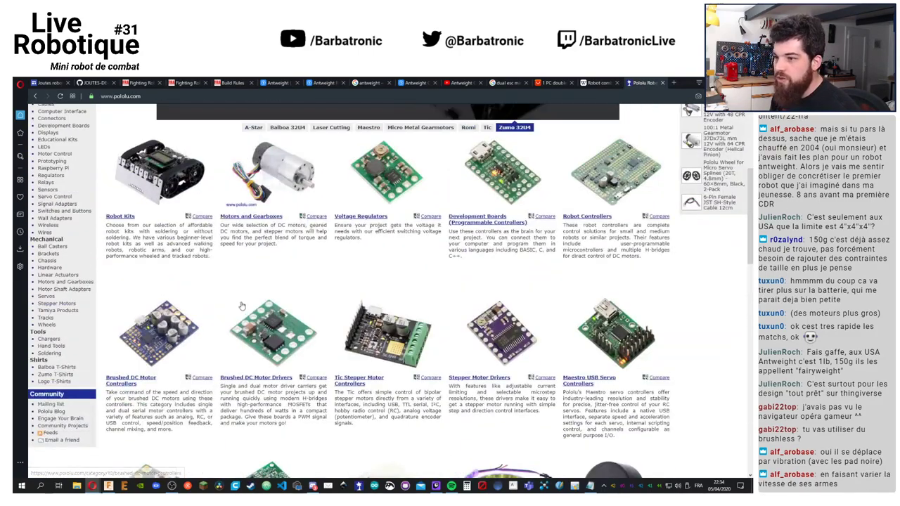
Navigate Motors and Gearboxes > Pololu Metal Gearmotors > Micro Metal Gearmotors and view its gear-ratio table
click(281, 211)
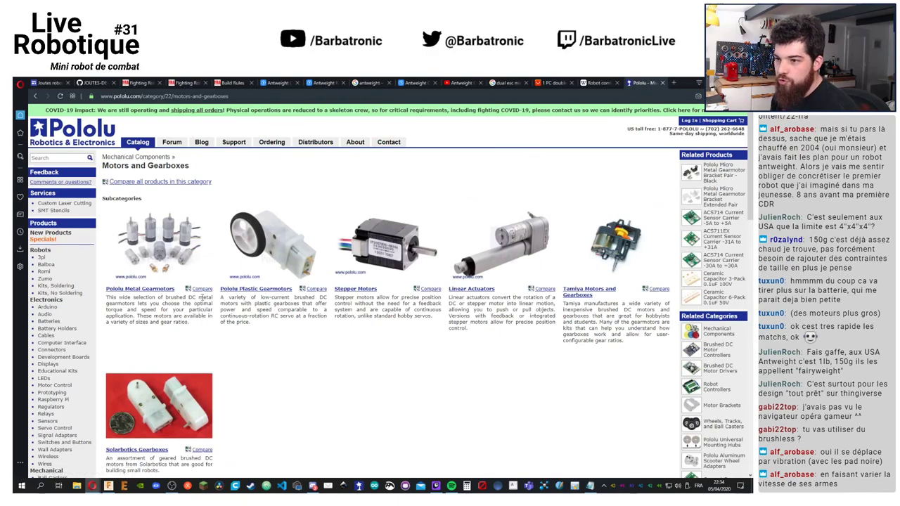
click(154, 295)
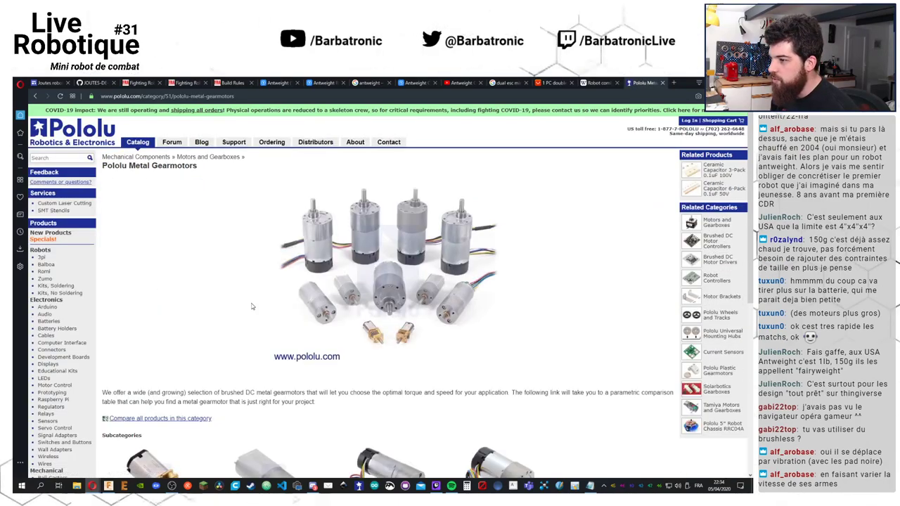
scroll(405, 327, down, 3)
scroll(405, 327, down, 2)
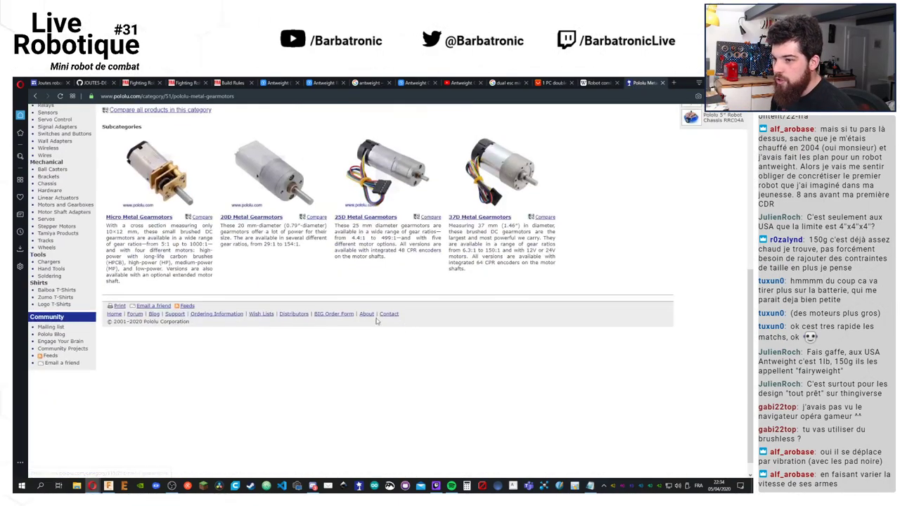
click(155, 216)
scroll(498, 278, down, 3)
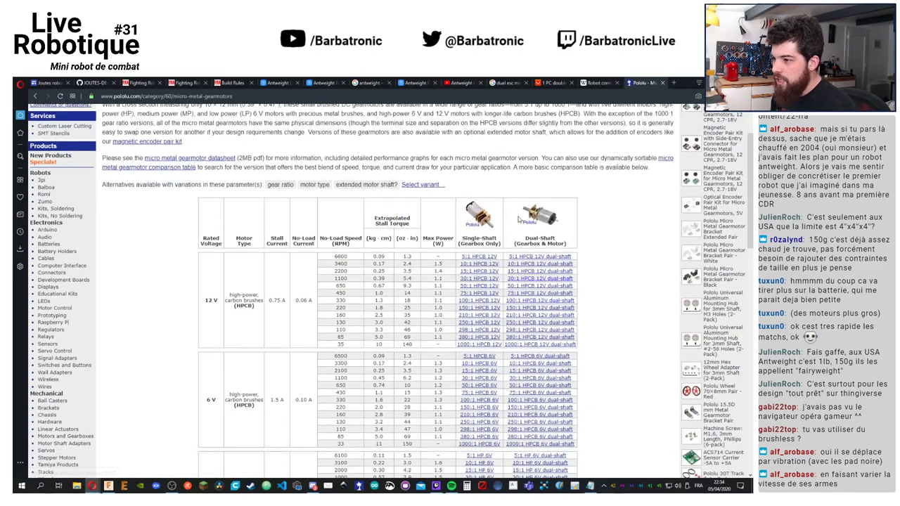
scroll(542, 298, down, 3)
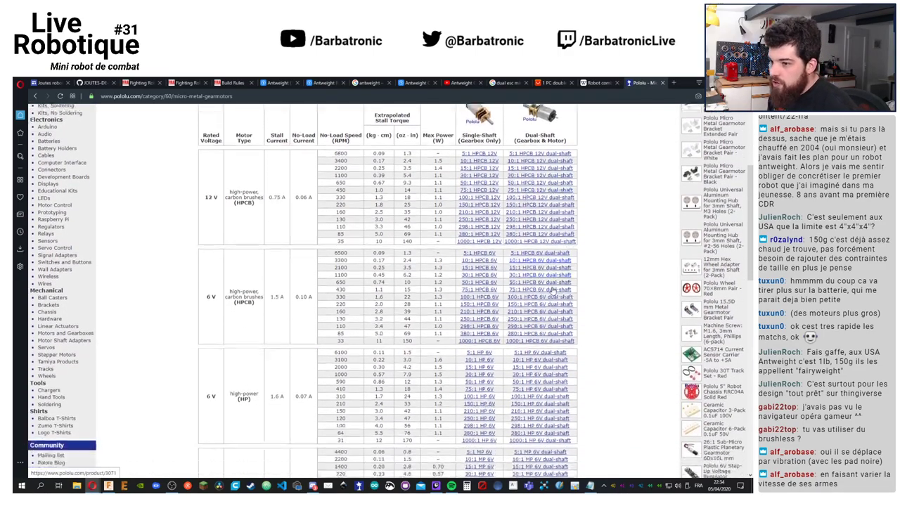
scroll(553, 291, up, 1)
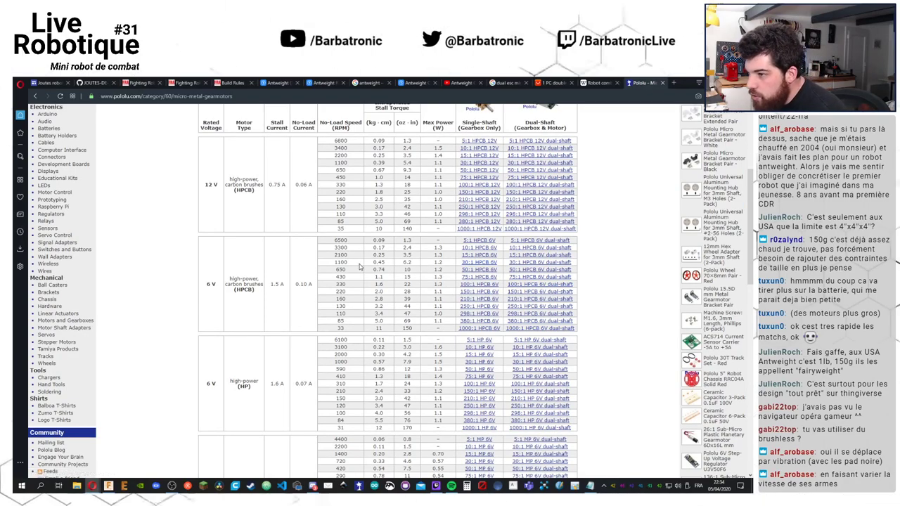
Open the 30:1 Micro Metal Gearmotor HPCB 6V single-shaft product page from the table
click(478, 263)
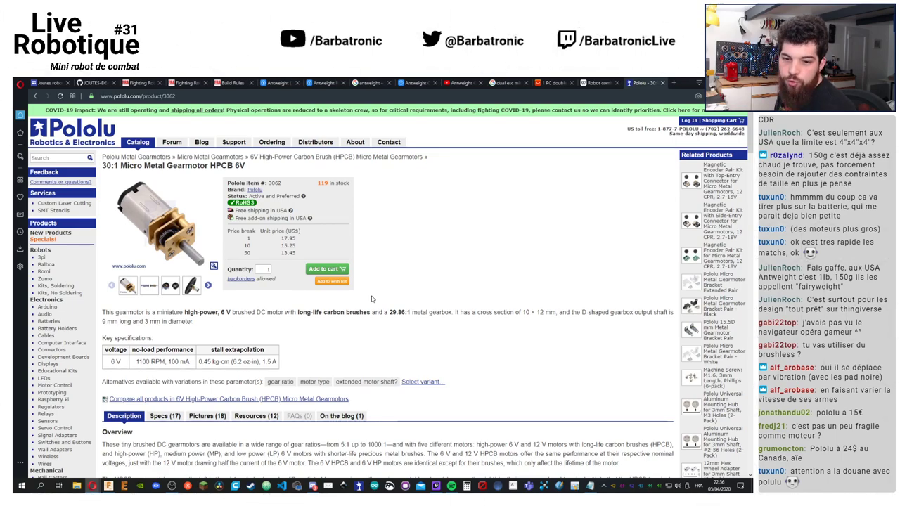
Search for Go Tronic in a new tab and open the Gotronic.fr electronics shop
click(673, 83)
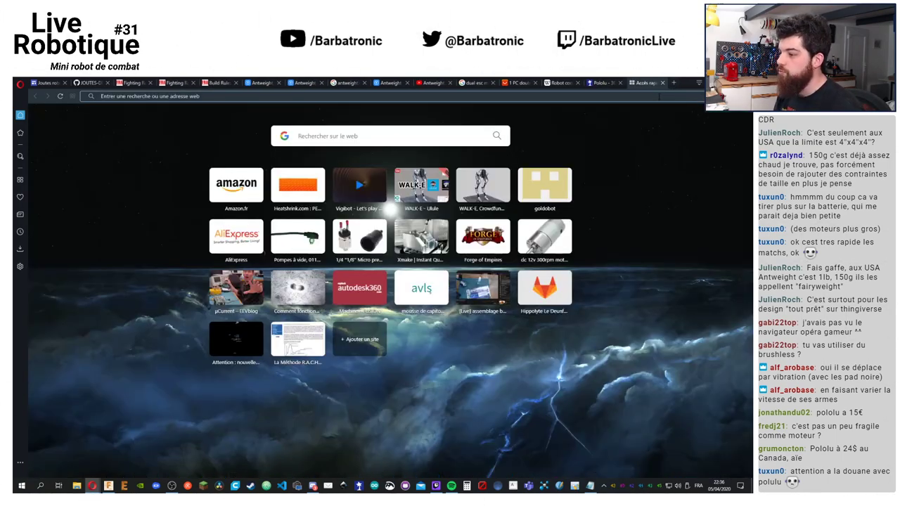
text(gotornic)
key(Return)
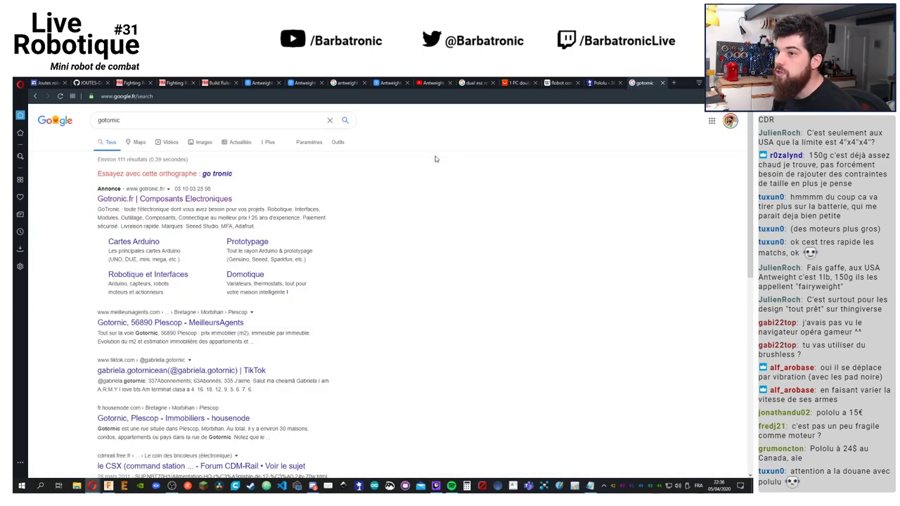
click(164, 199)
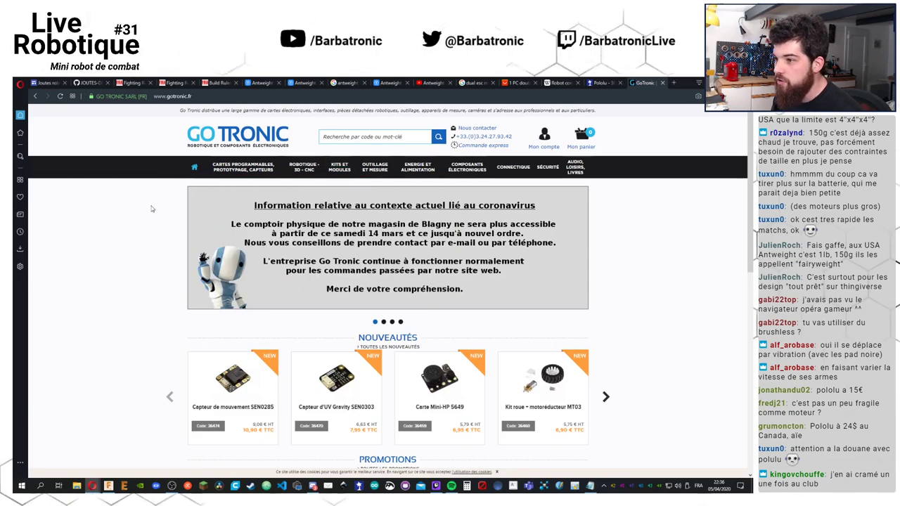
Go to Robotique - 3D - CNC > Moteurs et actionneurs > Motoréducteurs
mouse_move(244, 167)
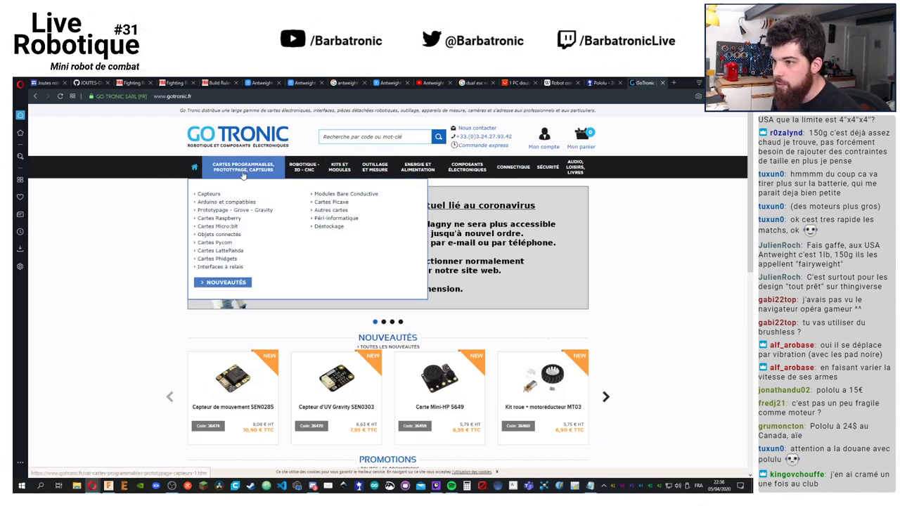
click(296, 193)
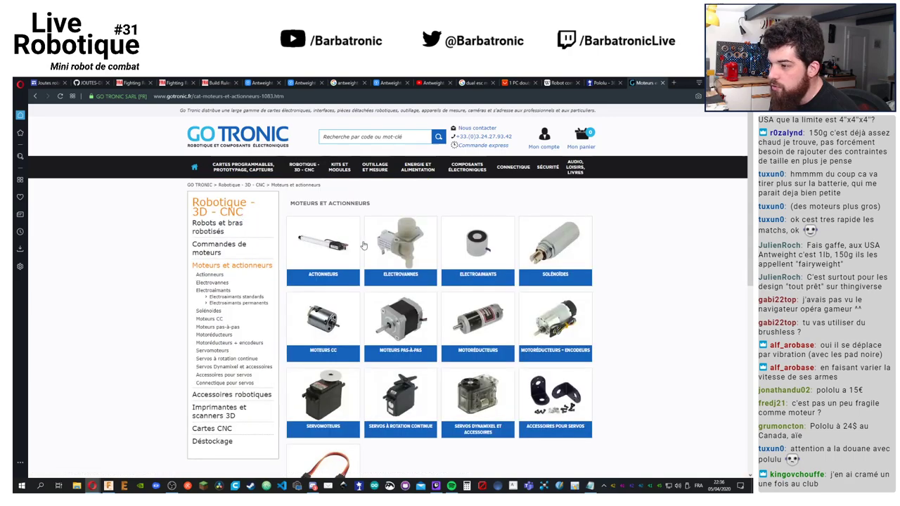
click(478, 322)
Browse Go Tronic's Pololu and Solarbotics gearmotor price tables, noting Pololu at 23,95 € TTC
scroll(609, 306, down, 15)
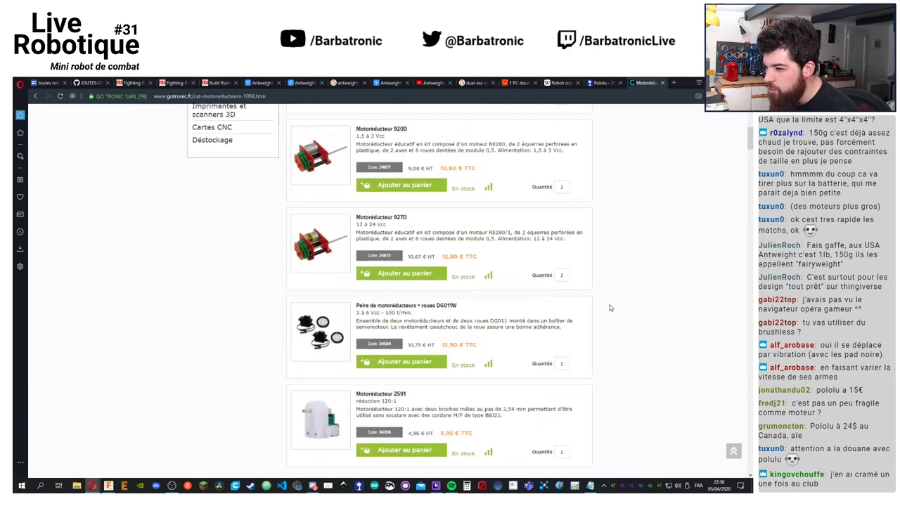
scroll(422, 281, up, 2)
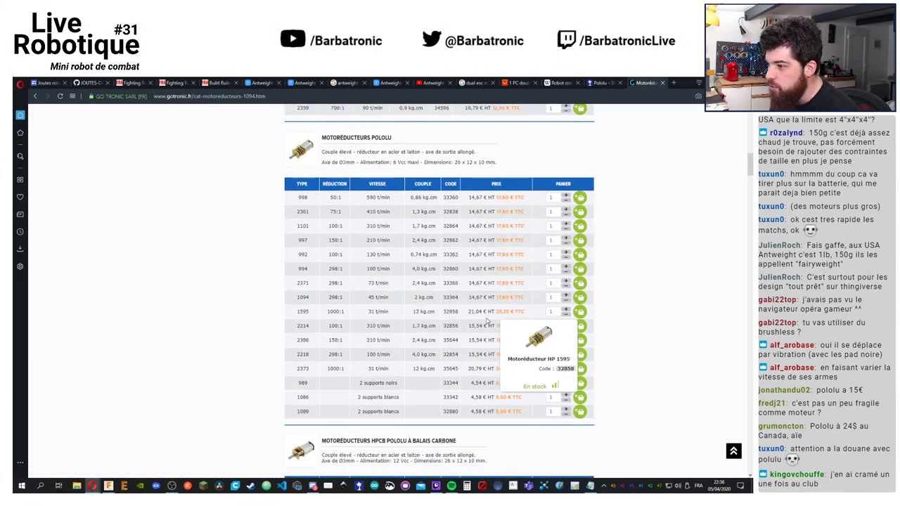
scroll(668, 281, down, 3)
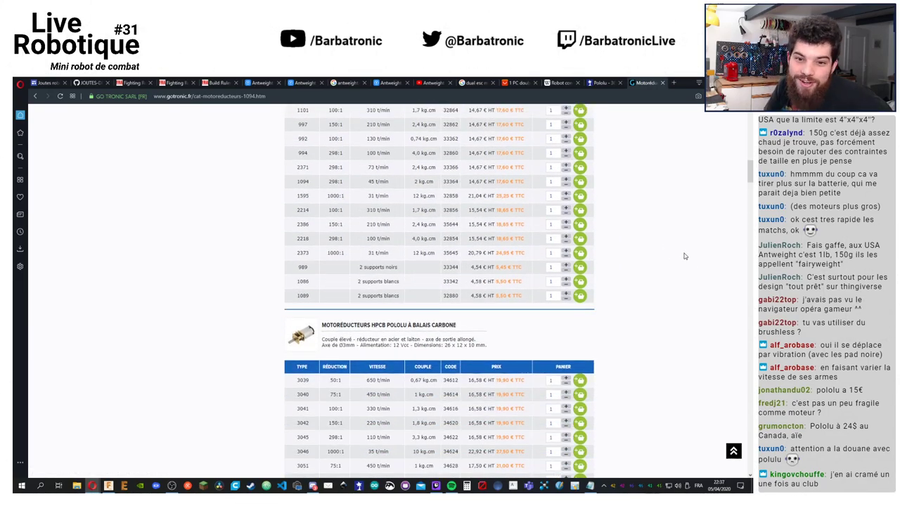
scroll(686, 262, down, 6)
scroll(686, 262, down, 2)
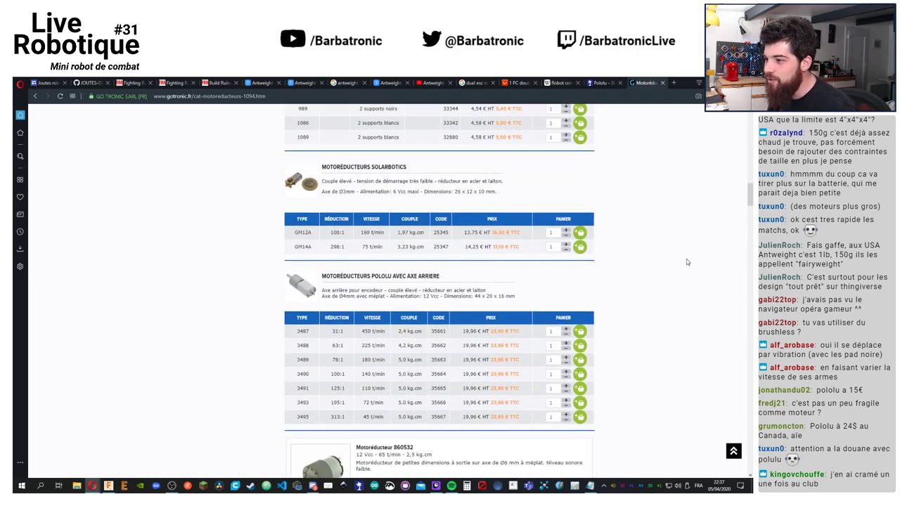
scroll(687, 262, down, 3)
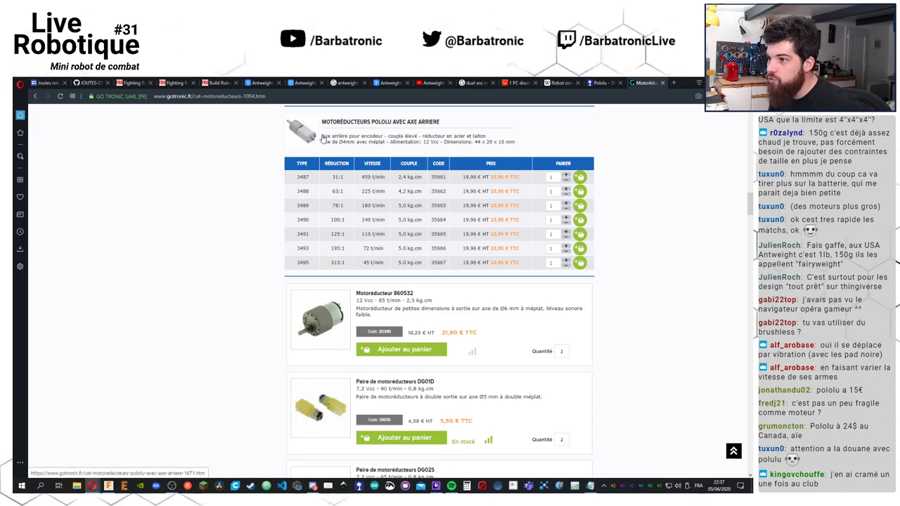
scroll(446, 262, up, 2)
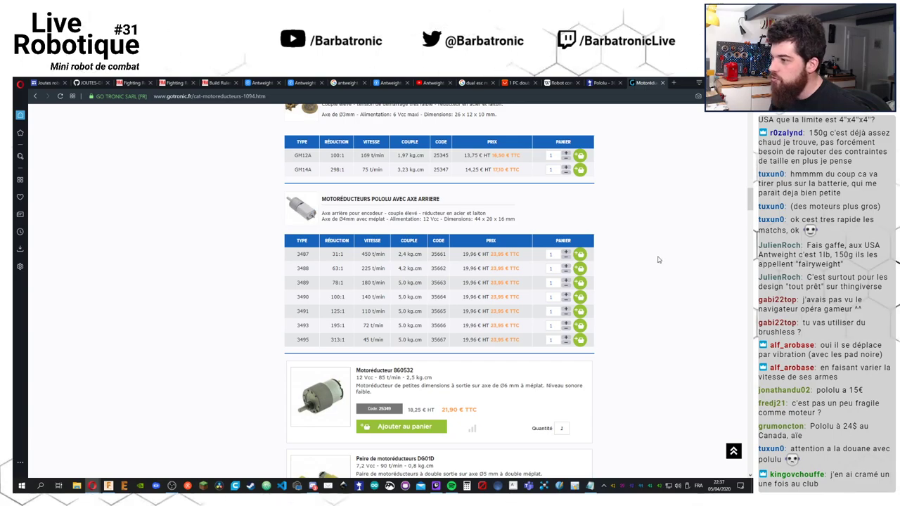
scroll(654, 260, up, 1)
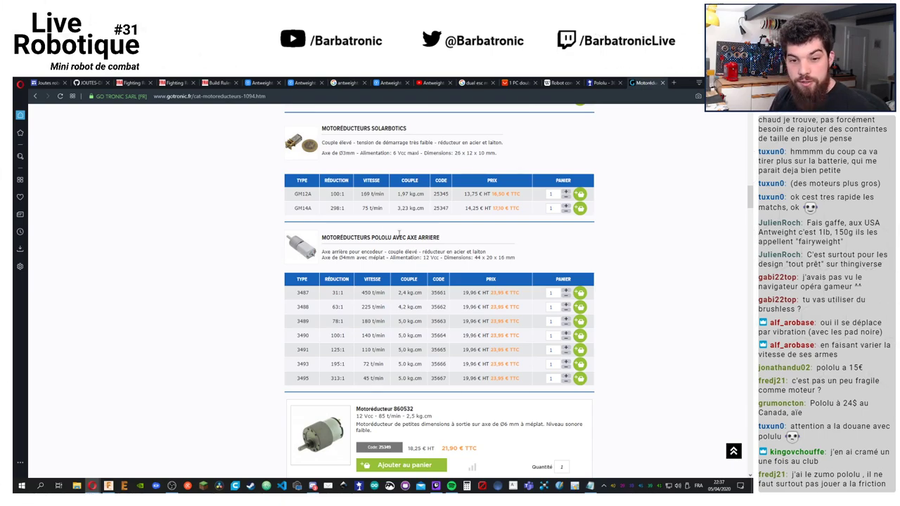
Scroll back up the tables and return to the Thingiverse Antweight (150g) silicone wheels page
scroll(229, 276, up, 3)
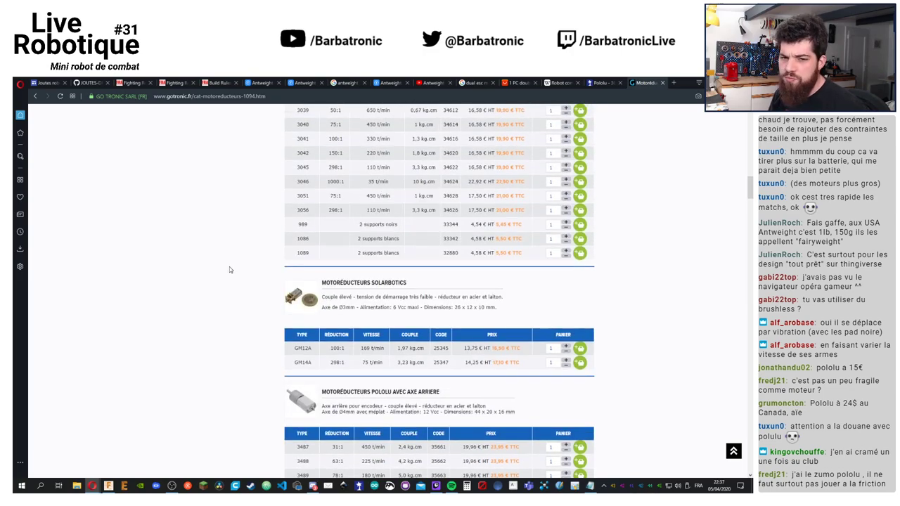
scroll(230, 270, up, 10)
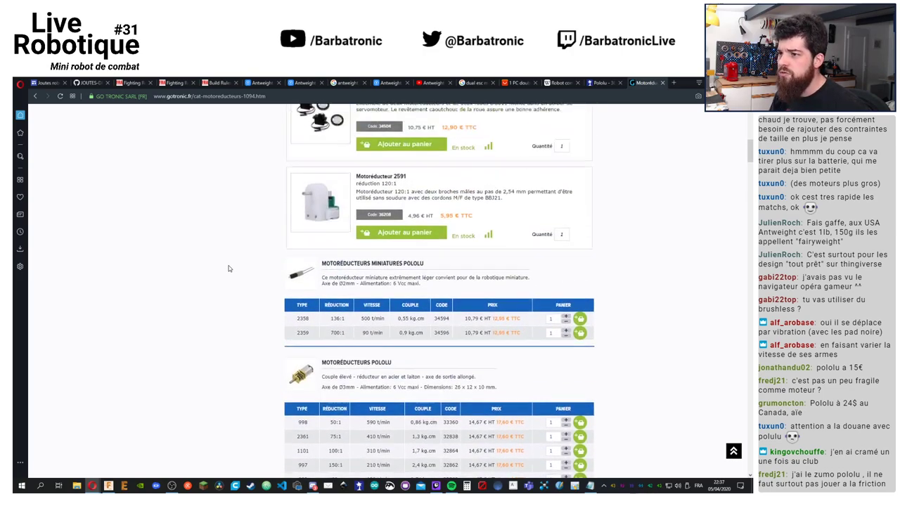
scroll(229, 267, up, 3)
scroll(227, 260, down, 3)
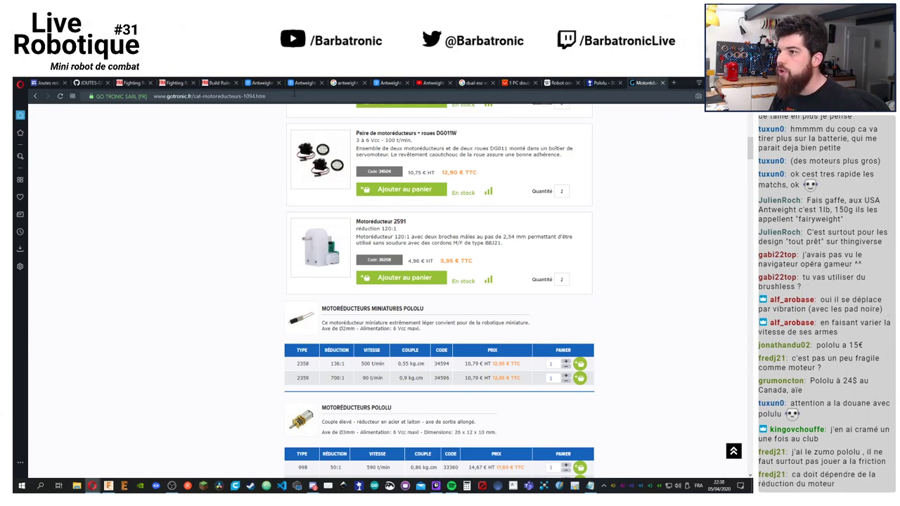
click(268, 83)
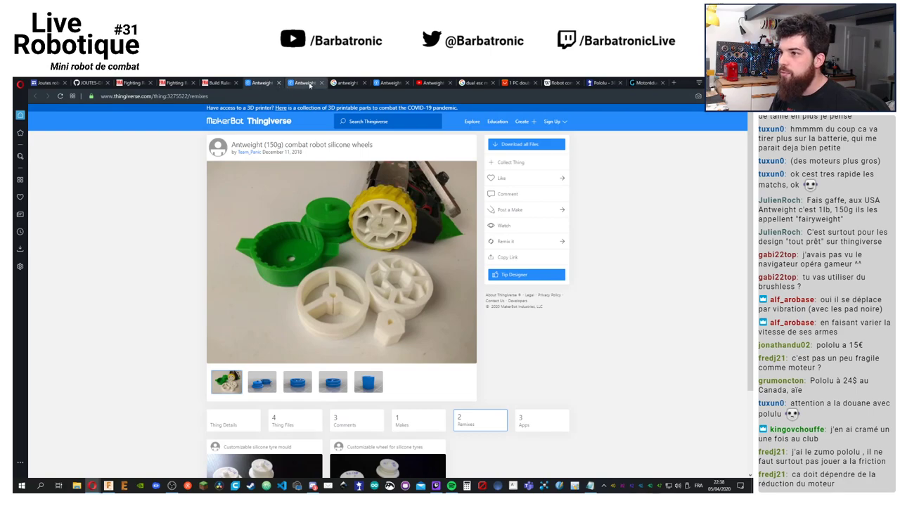
Switch to the Google Images antweight results previewing the Antweight Bot Kit - Pusher at 95,99 $ NZD
click(344, 83)
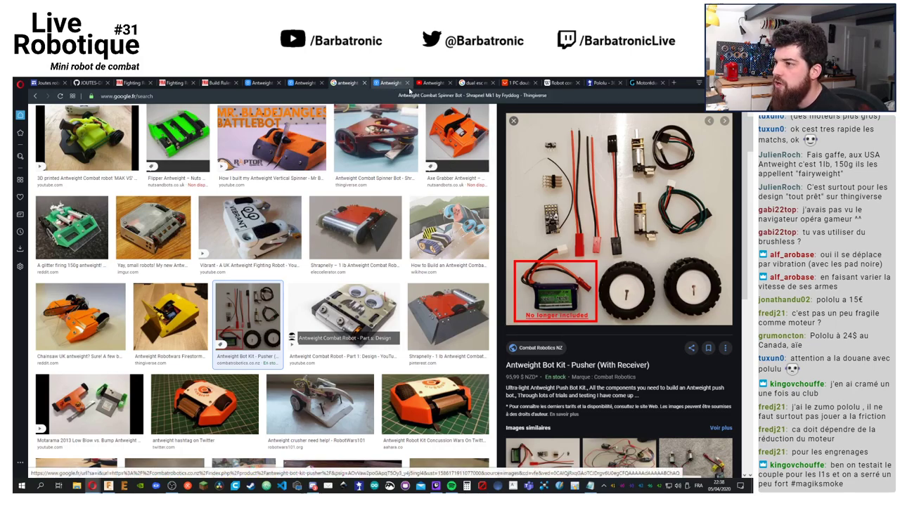
Open the AliExpress dual-way 5A brushed ESC listing at €10,22 and view its close-up photos
click(473, 83)
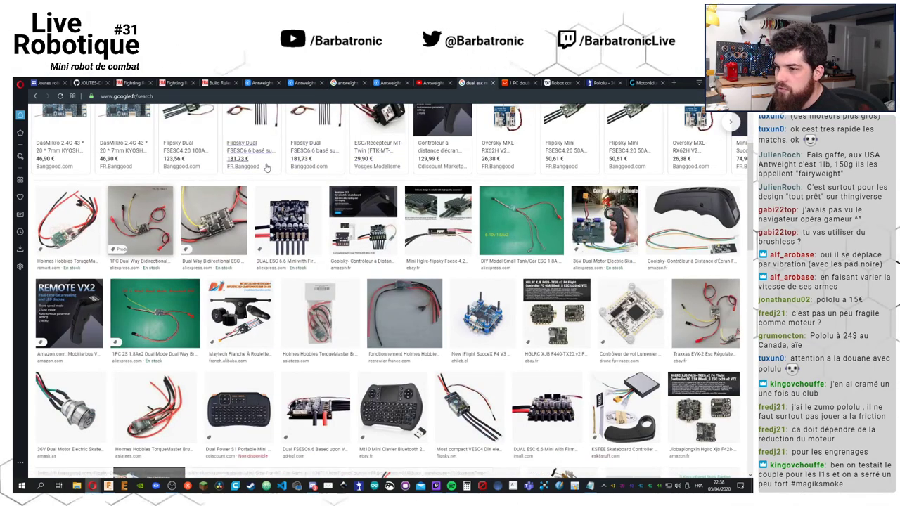
click(518, 83)
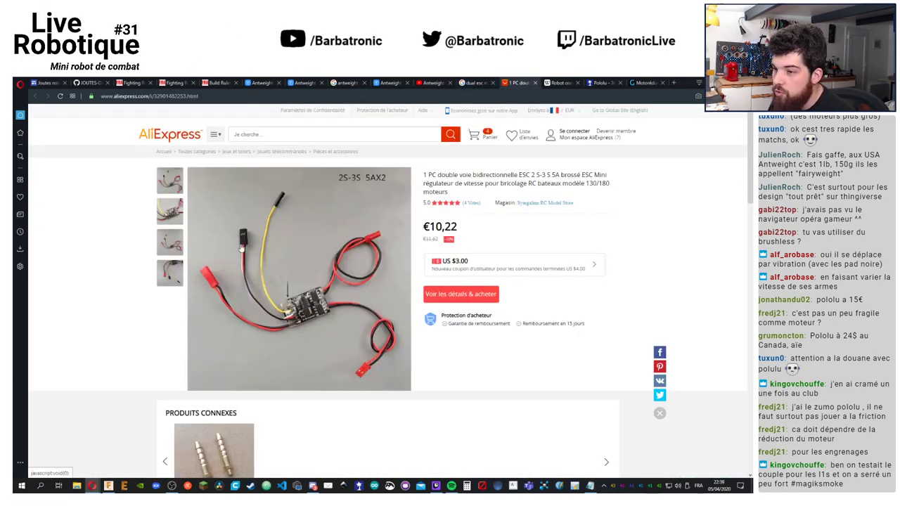
mouse_move(169, 212)
mouse_move(169, 243)
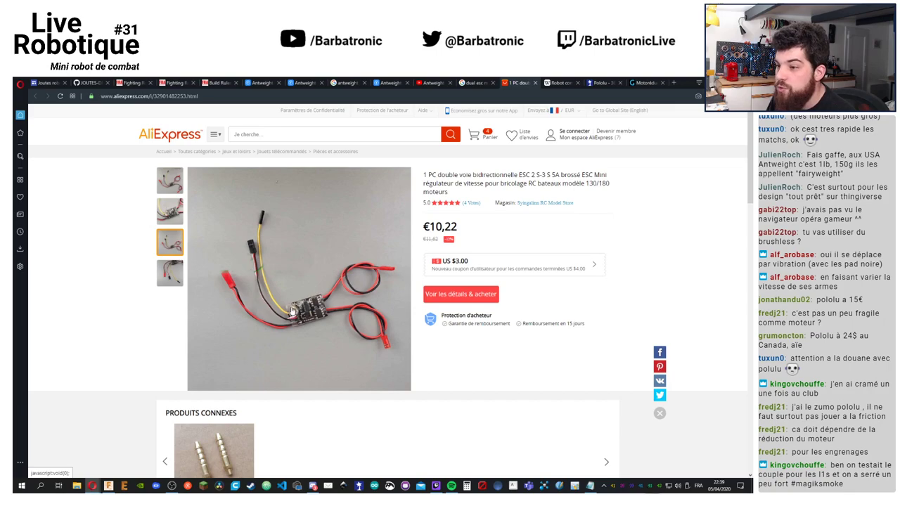
mouse_move(163, 209)
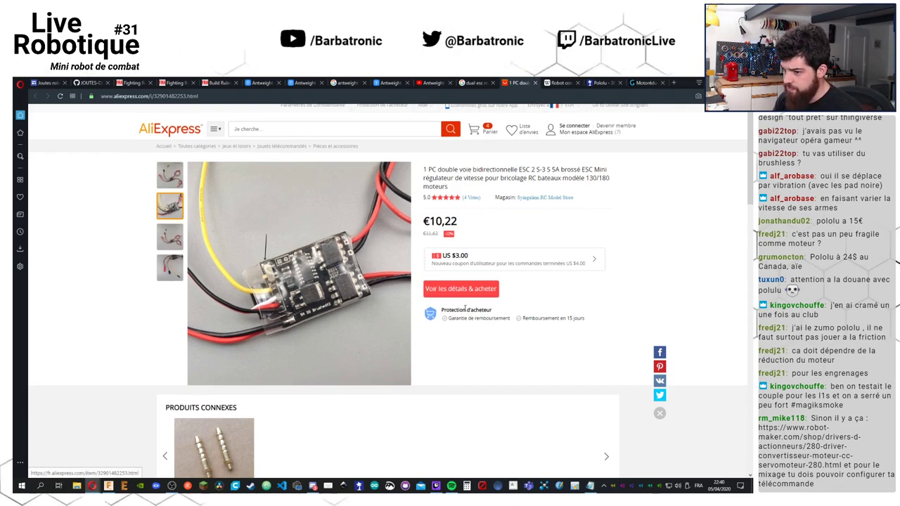
scroll(449, 317, down, 2)
scroll(417, 322, up, 2)
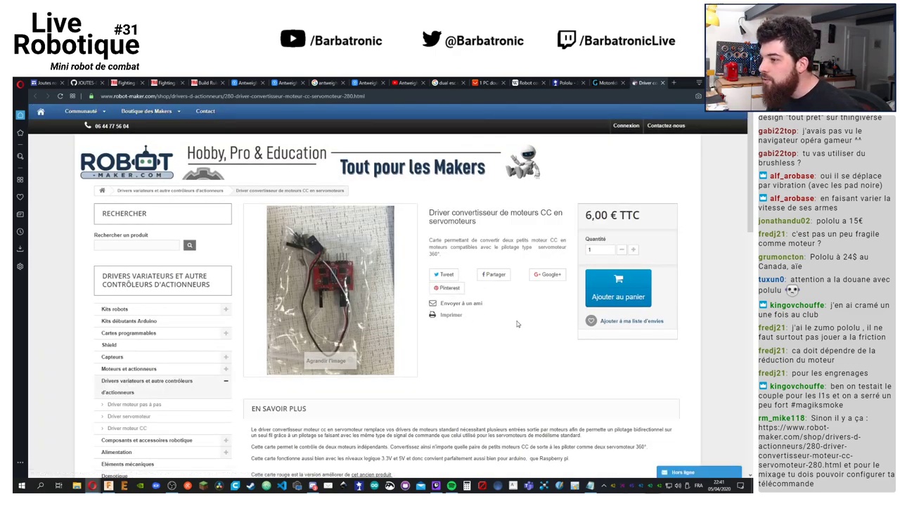
Scroll through Robot-Maker's GM12-N20 gearmotor product page
scroll(517, 321, down, 1)
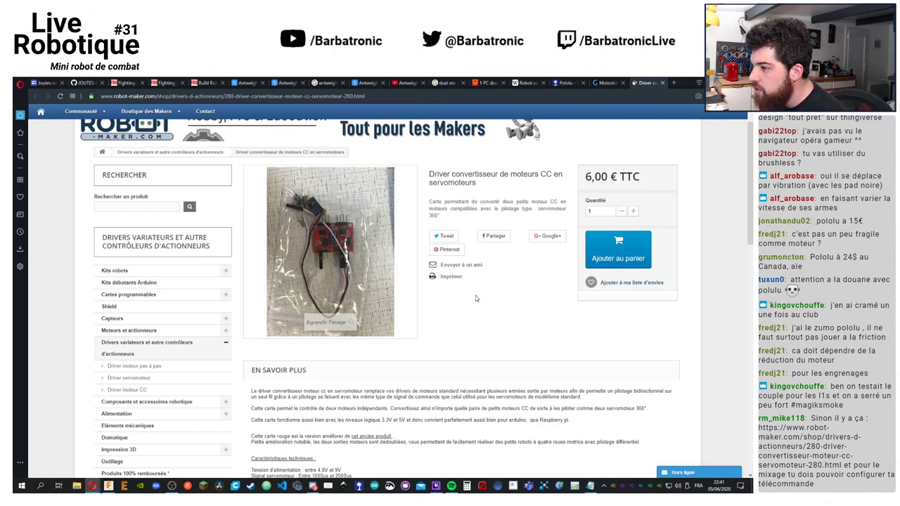
scroll(476, 295, down, 4)
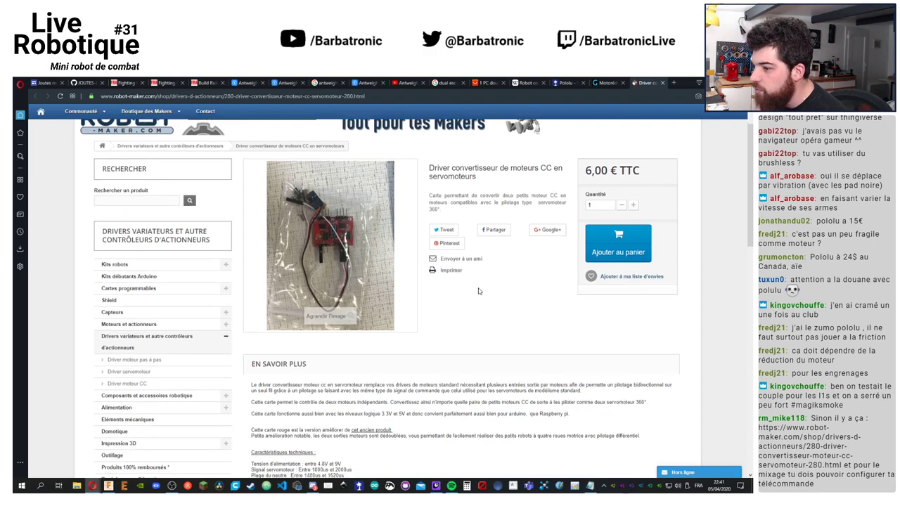
scroll(478, 290, up, 2)
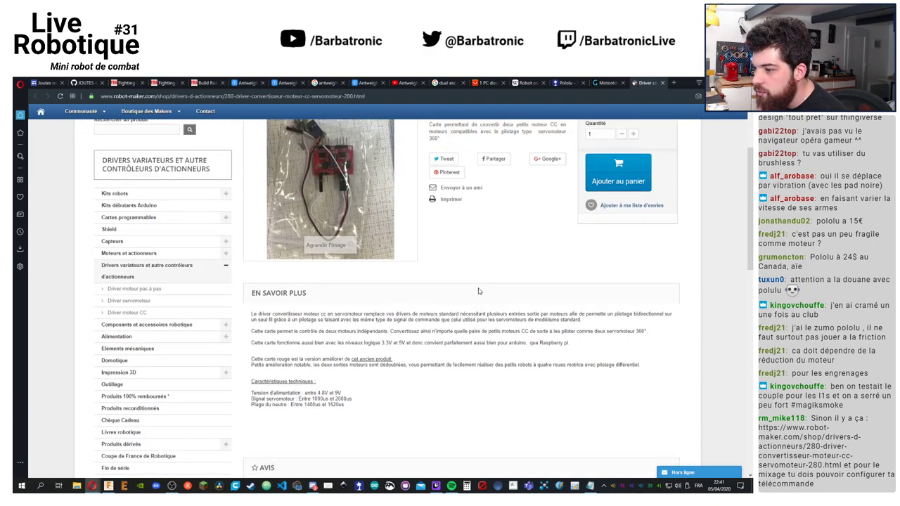
scroll(479, 291, up, 1)
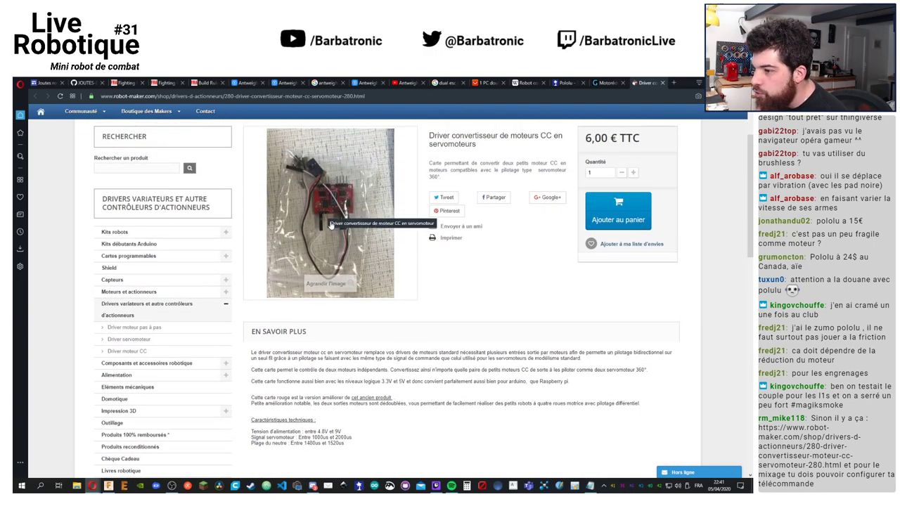
scroll(471, 269, down, 5)
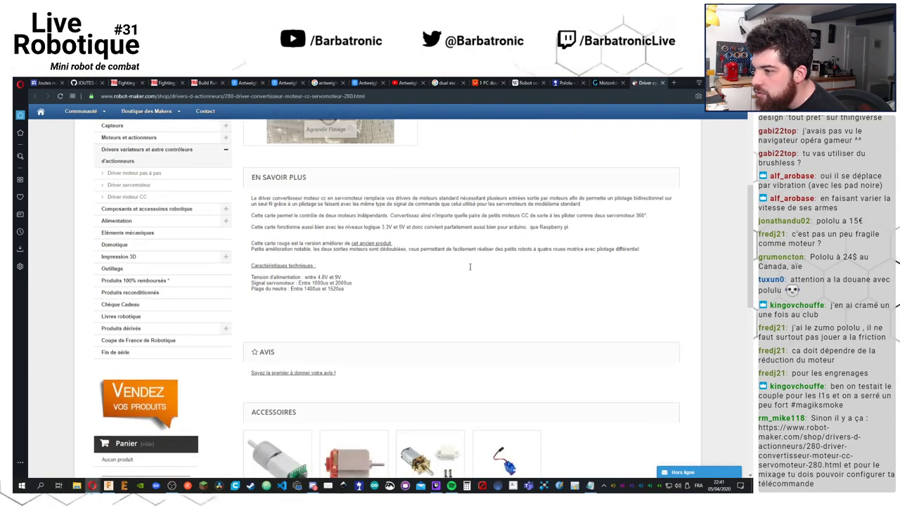
scroll(469, 270, down, 2)
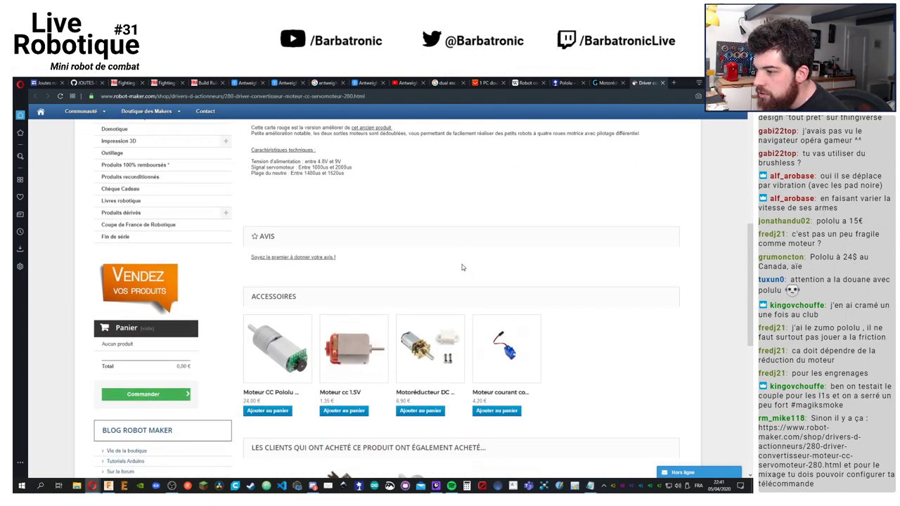
scroll(462, 265, up, 2)
scroll(471, 329, down, 3)
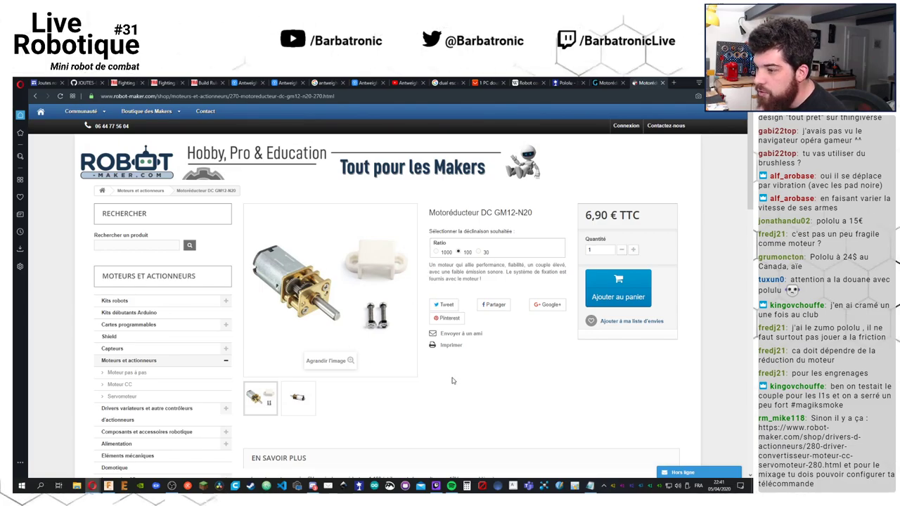
scroll(456, 344, down, 3)
scroll(455, 344, down, 10)
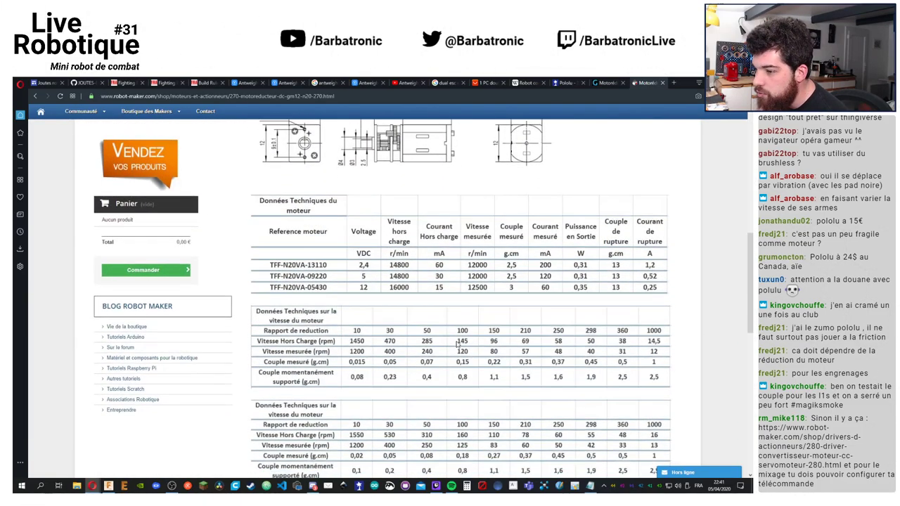
scroll(459, 355, up, 13)
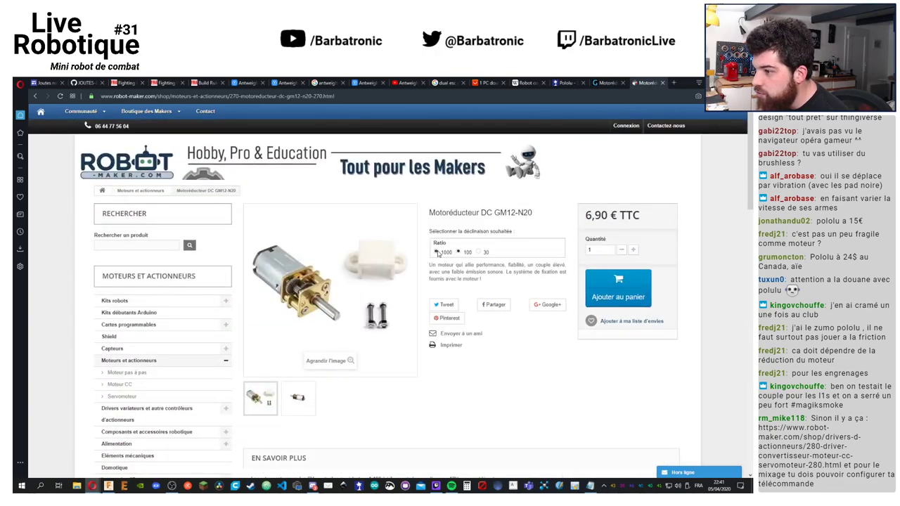
Compare the 100 and 1000 ratio prices (6,90 € vs 16,90 €), then go back to the driver board page
click(461, 253)
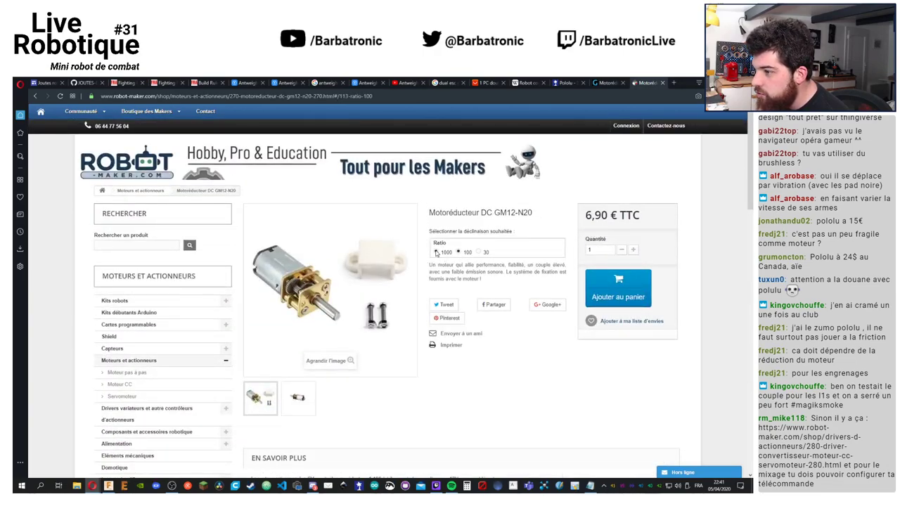
click(435, 252)
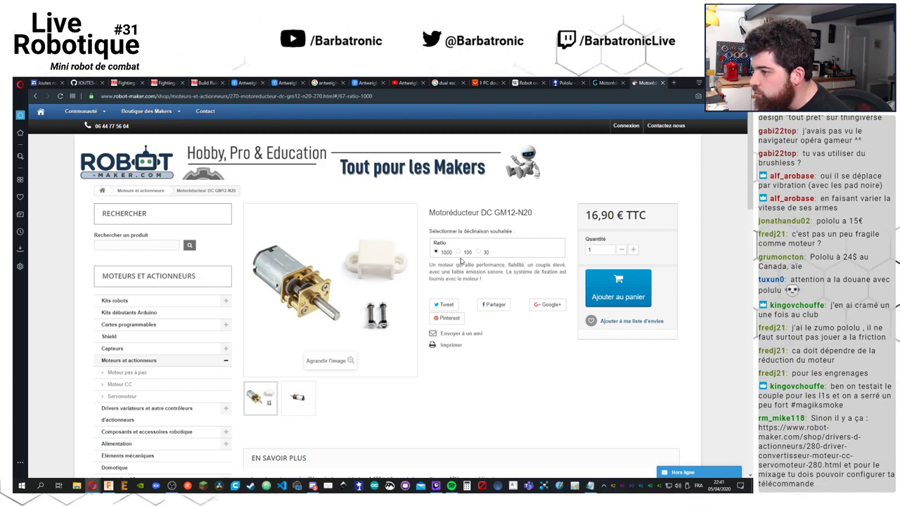
click(458, 252)
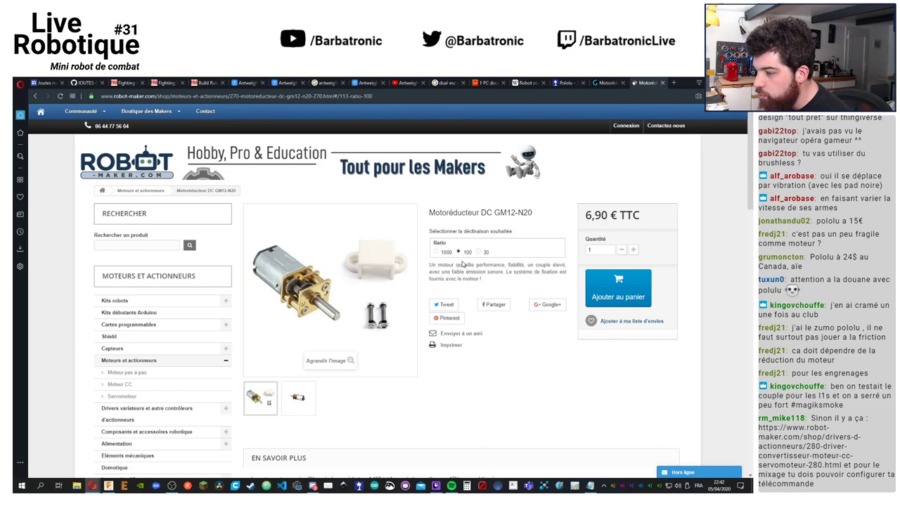
key(alt+Left)
scroll(573, 288, up, 6)
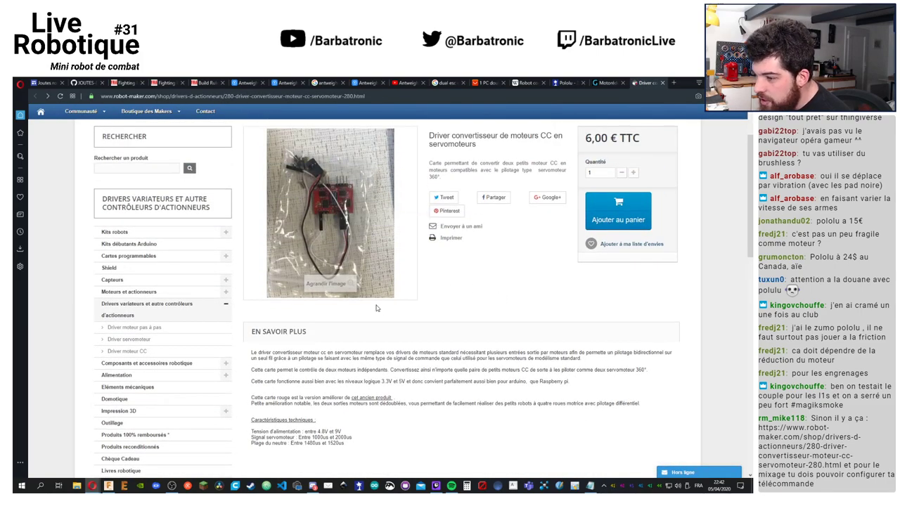
Look over the driver board's Accessoires section, then switch to the AliExpress dual-way 5A brushed ESC listing
scroll(390, 311, down, 2)
scroll(380, 317, down, 5)
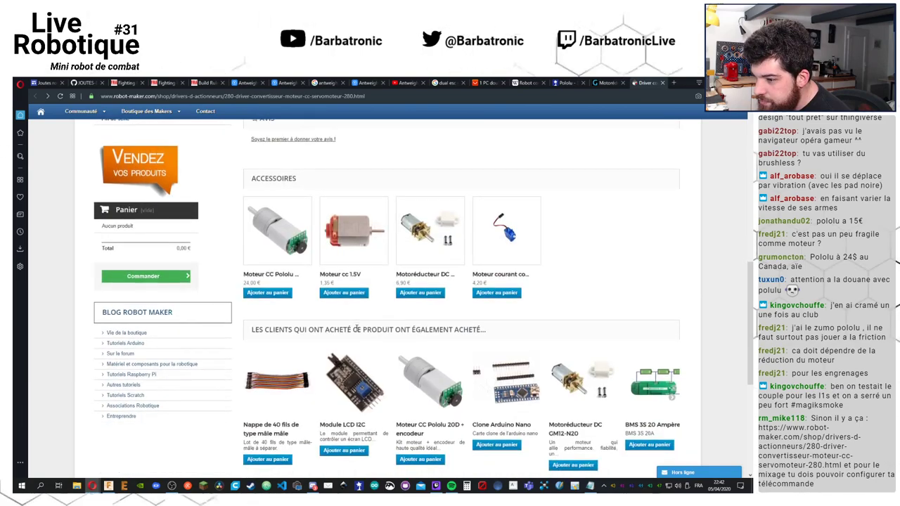
scroll(357, 327, up, 5)
scroll(356, 328, up, 2)
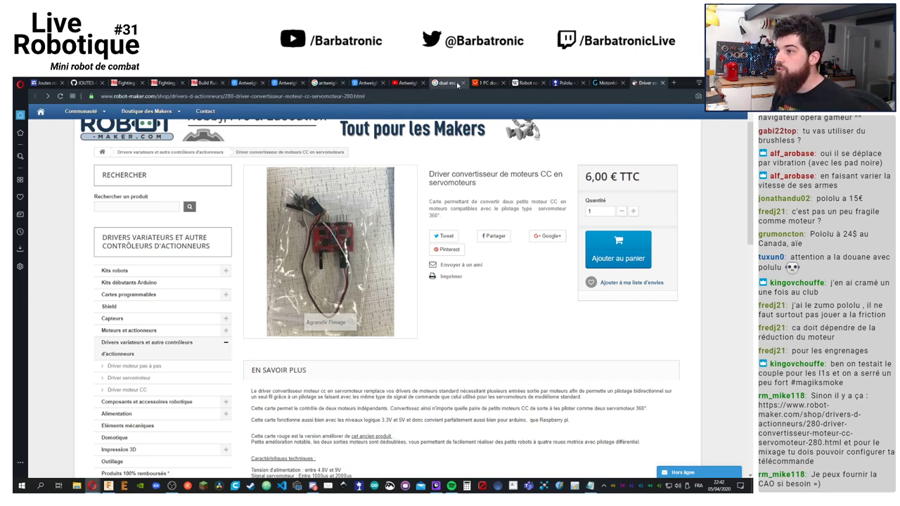
click(487, 83)
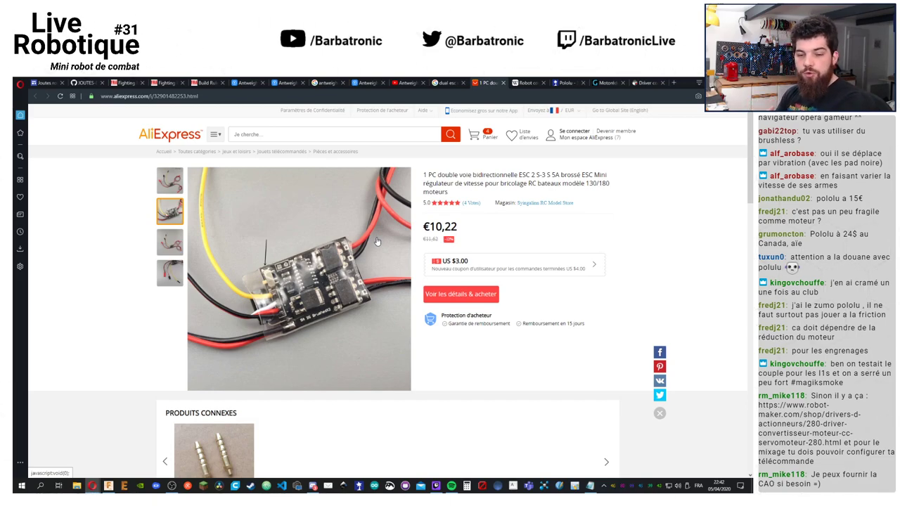
Switch back to Robot-Maker's DC-motor-to-servo driver board page at 6,00 € TTC
click(643, 83)
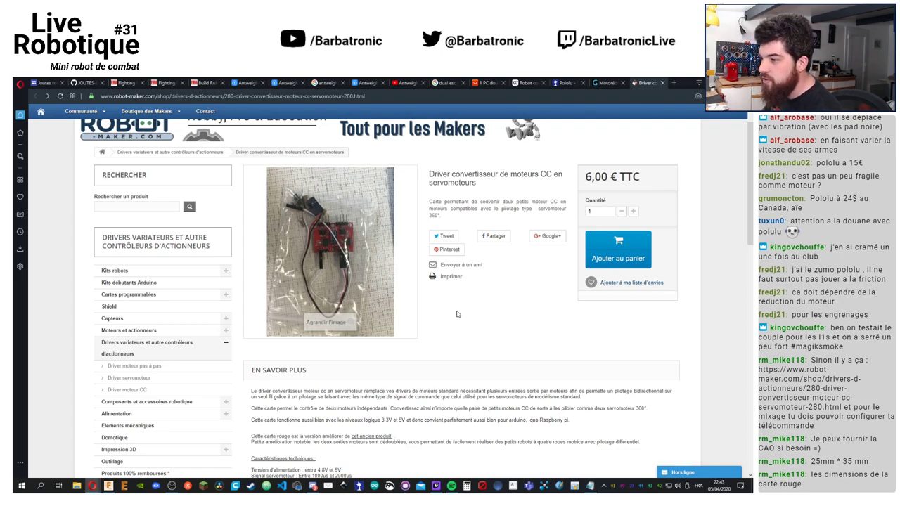
Scroll through the driver board's En savoir plus description and specs, then back up
scroll(464, 349, down, 2)
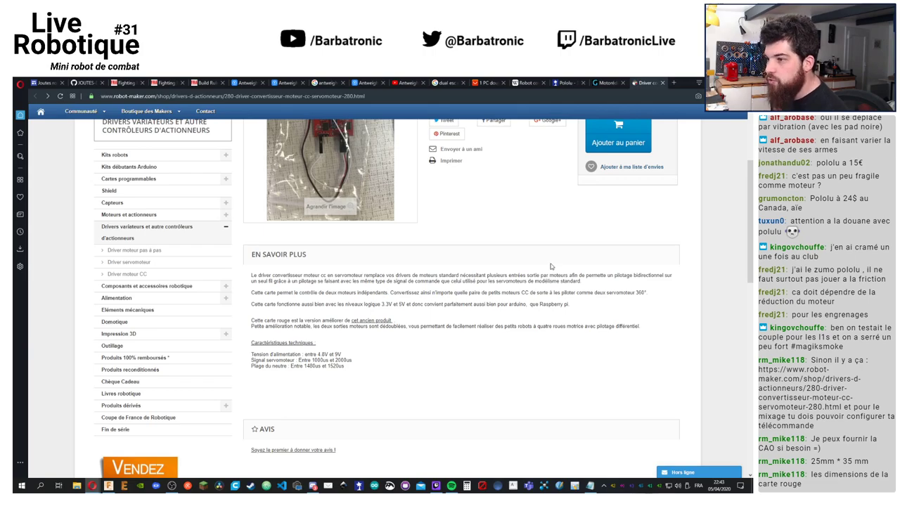
scroll(486, 212, up, 3)
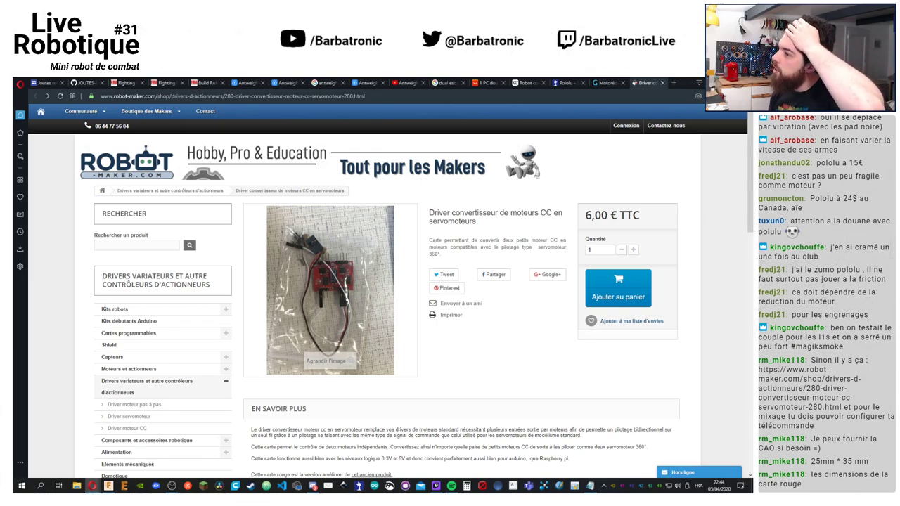
Cycle through the Firestorm, Google Images antweight and Shrapnel Mk1 tabs, ending on the 150g silicone wheels page
click(289, 83)
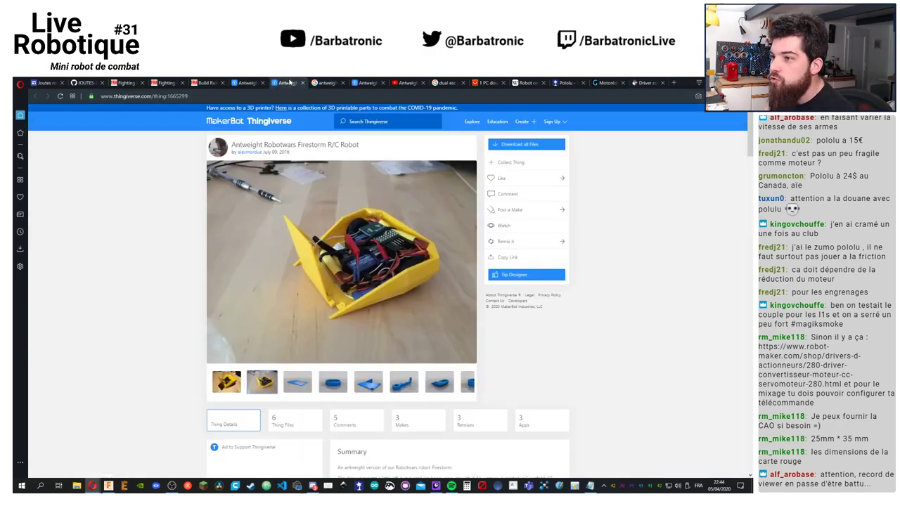
click(329, 84)
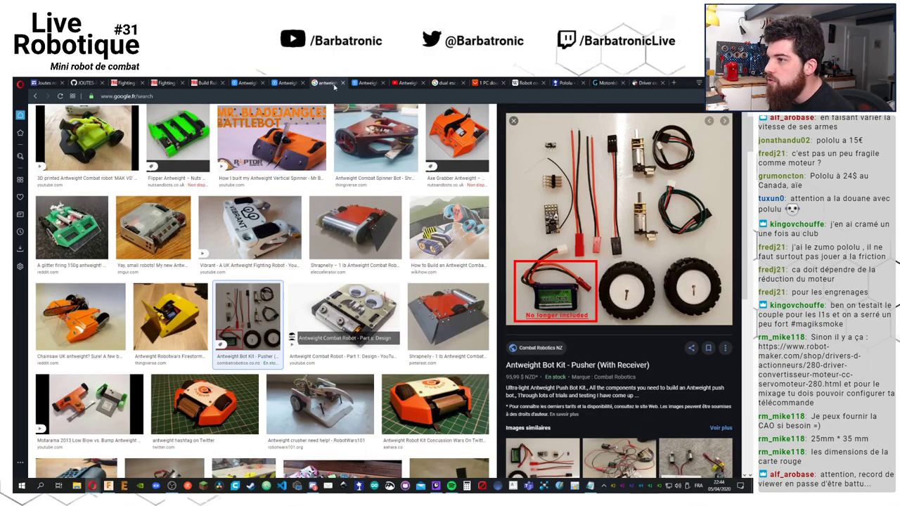
click(367, 83)
click(247, 83)
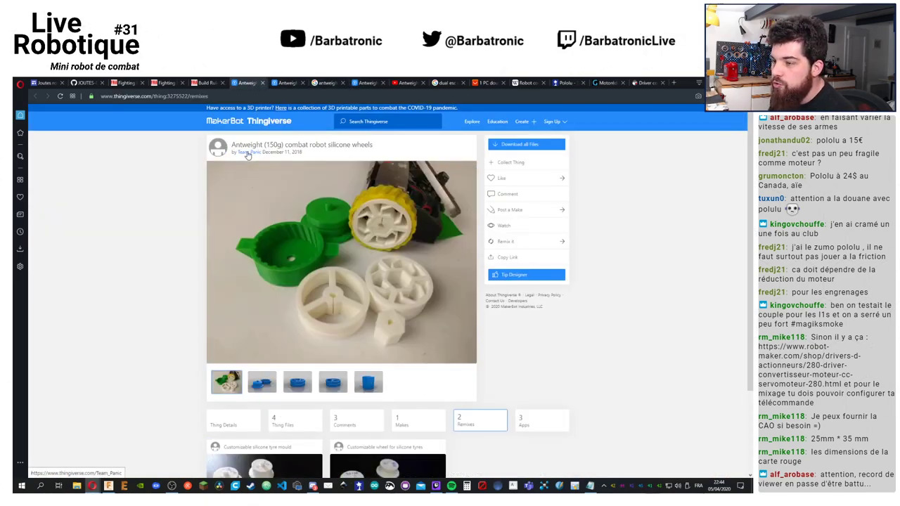
In a new tab, search Google for 'team panic robot youtube' and open the Team Panic YouTube channel
click(673, 83)
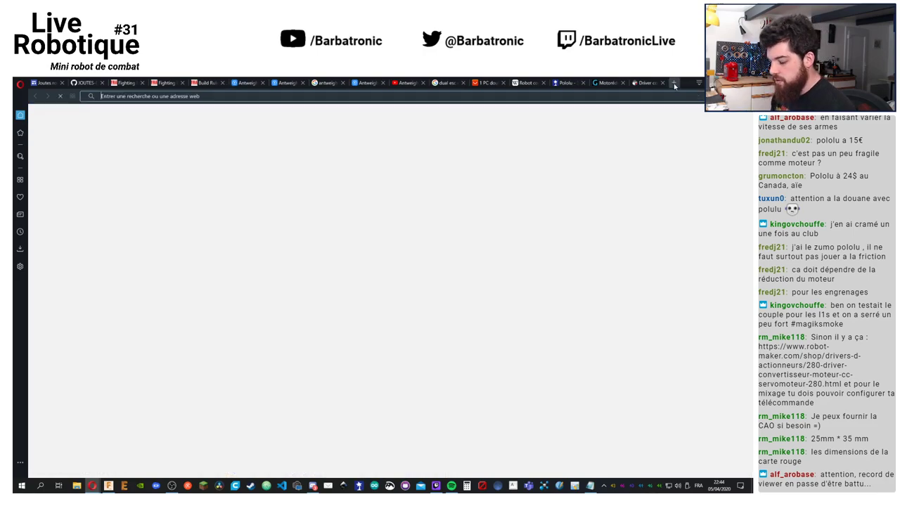
text(team panic rob)
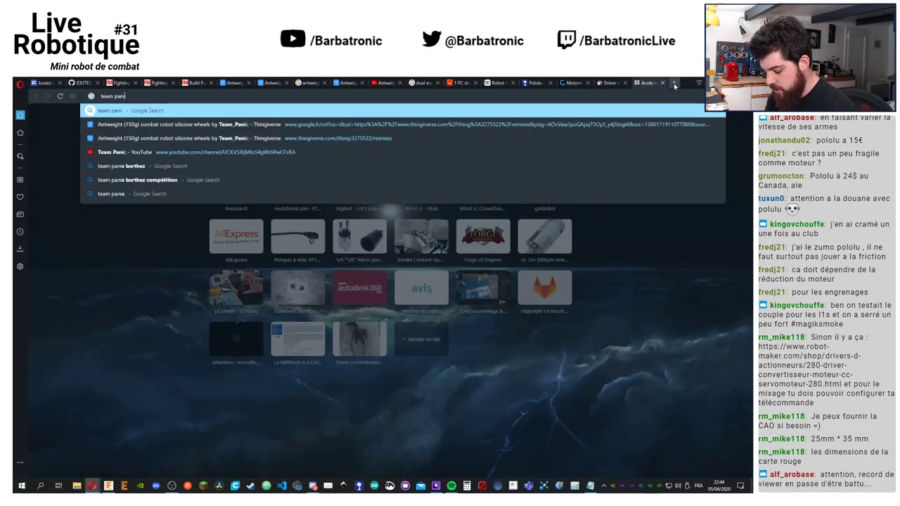
text(ot)
key(Return)
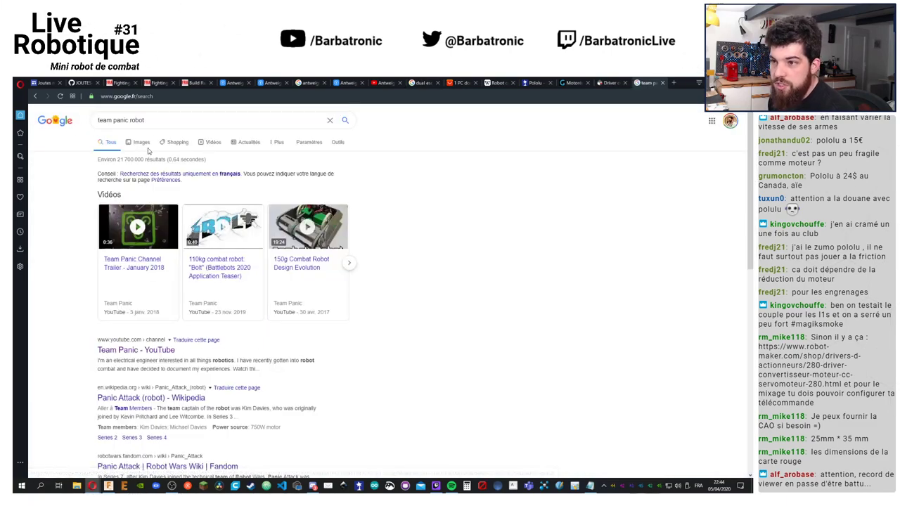
click(156, 121)
text(yotube)
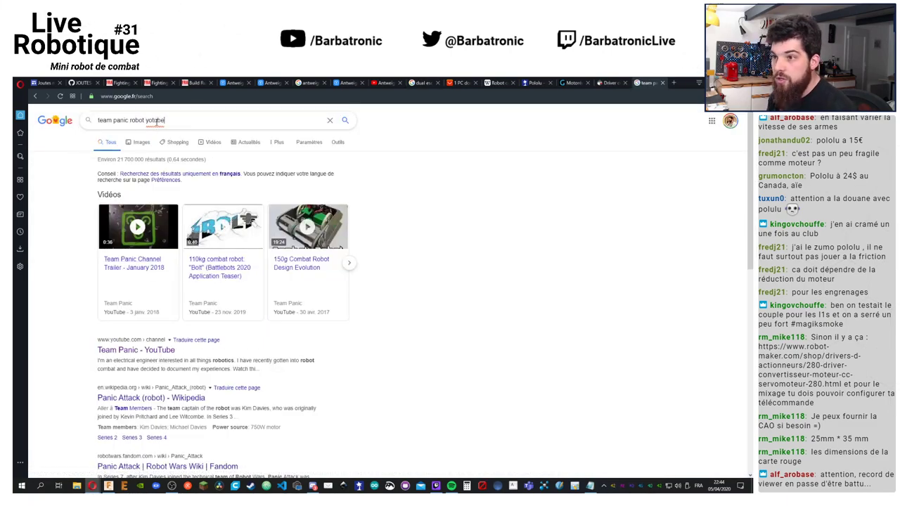
key(Return)
click(179, 175)
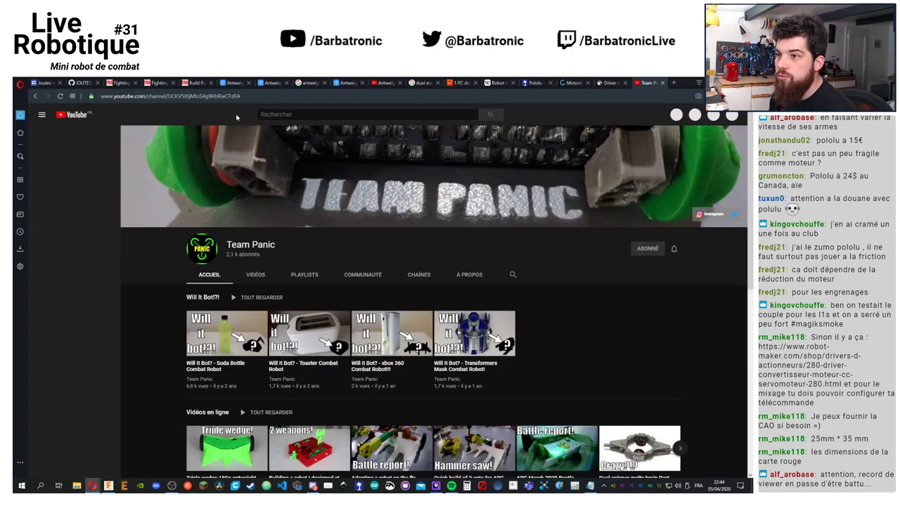
click(232, 96)
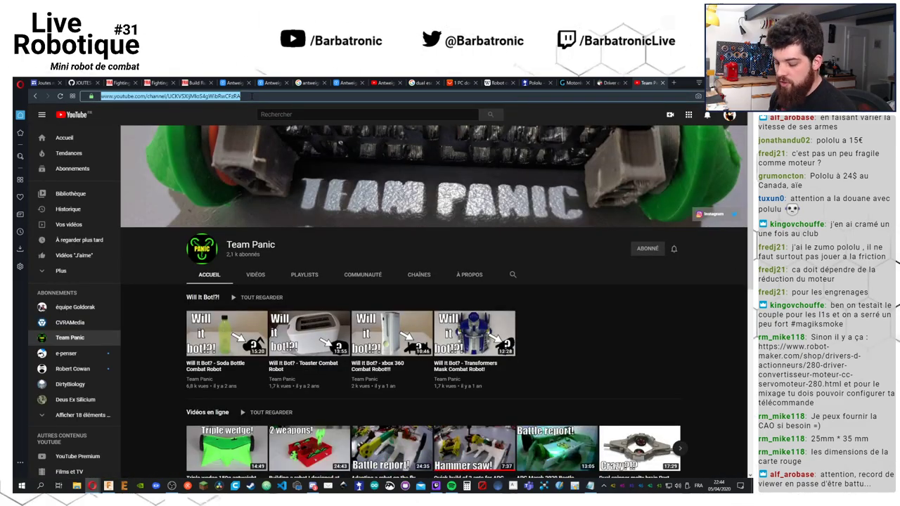
click(171, 486)
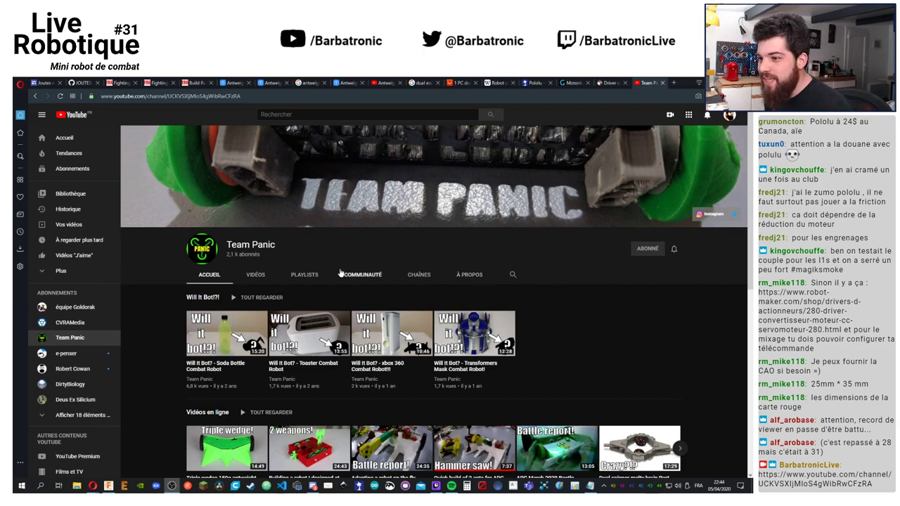
scroll(511, 290, down, 2)
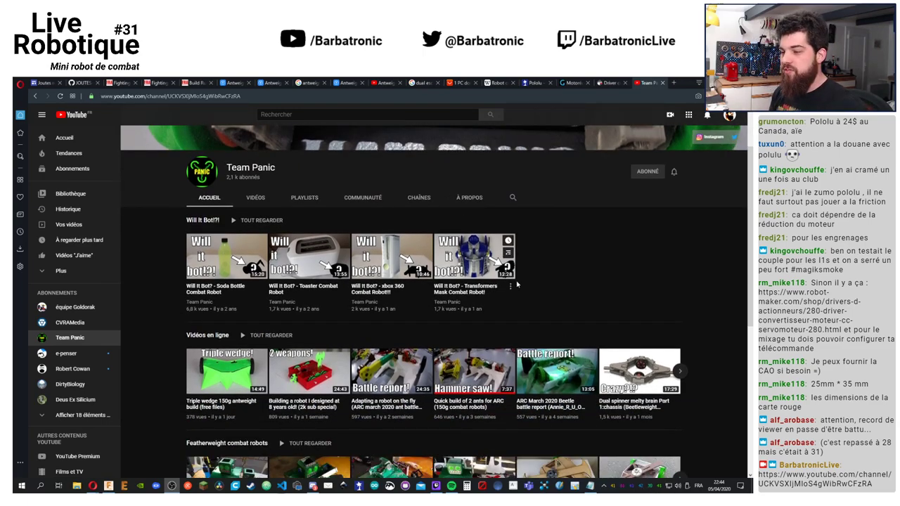
scroll(516, 284, down, 3)
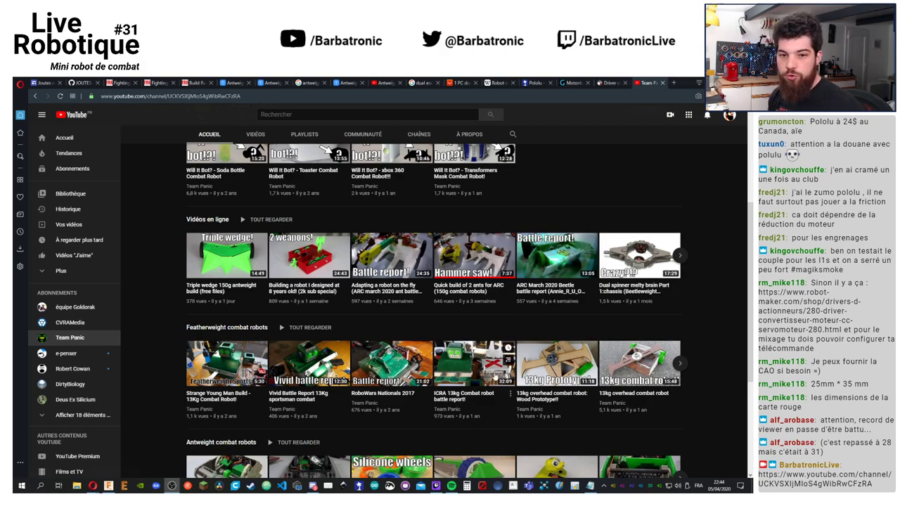
scroll(530, 327, down, 3)
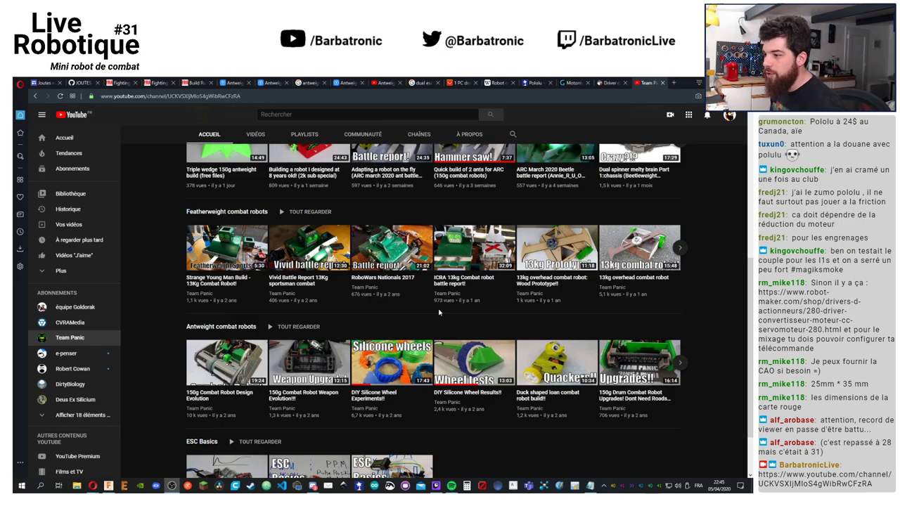
scroll(439, 309, up, 3)
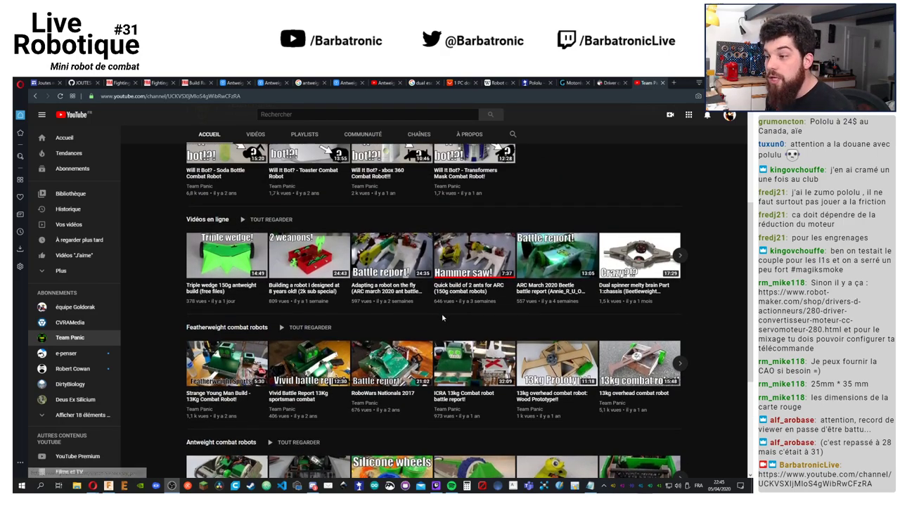
scroll(439, 330, up, 3)
scroll(439, 334, down, 3)
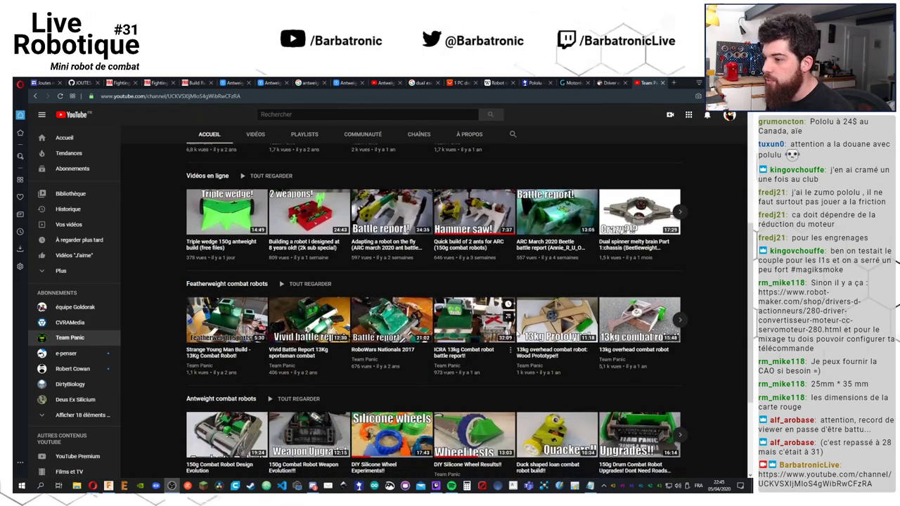
scroll(478, 334, up, 1)
scroll(518, 336, down, 3)
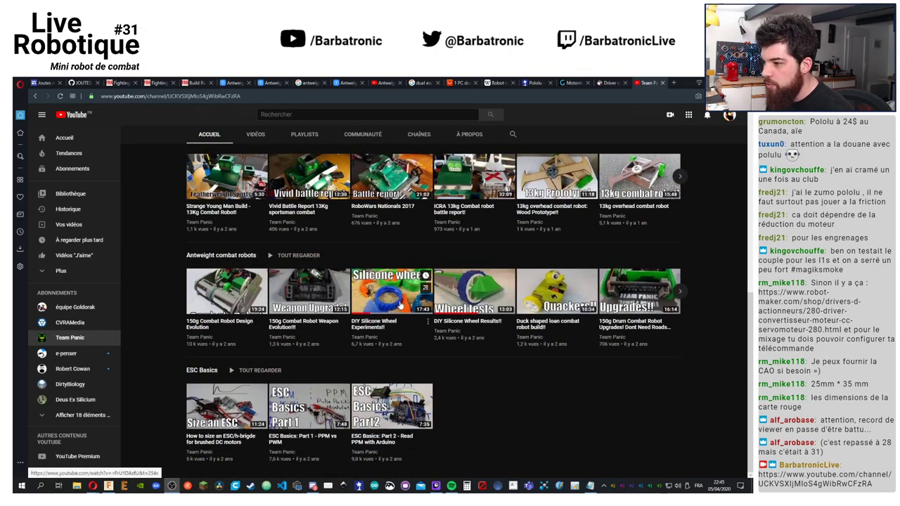
Skim Team Panic's DIY Silicone Wheel Experiments video, pausing near 14:18, then return to the Thingiverse silicone wheels page
click(399, 304)
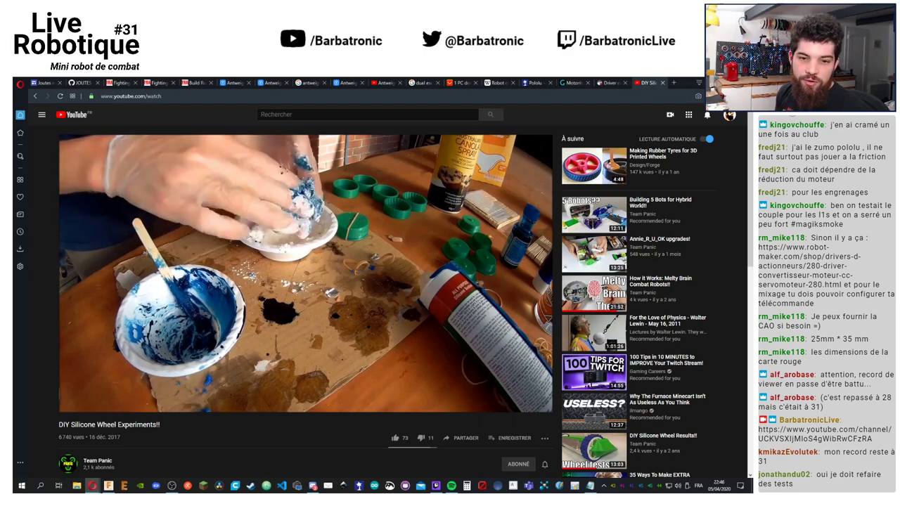
mouse_move(298, 211)
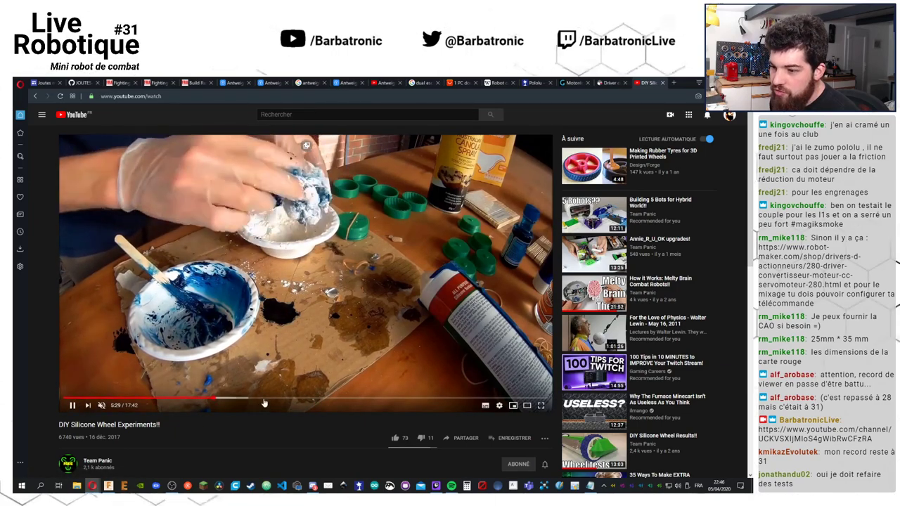
click(349, 400)
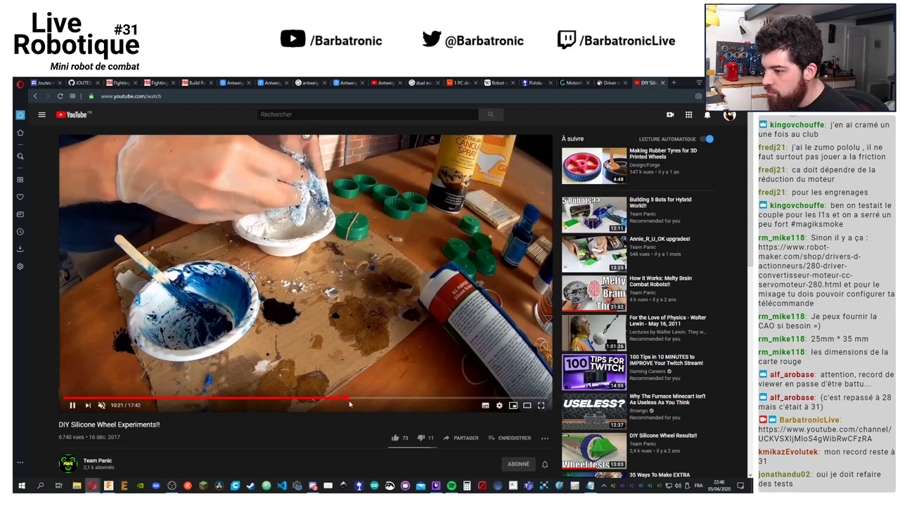
click(377, 400)
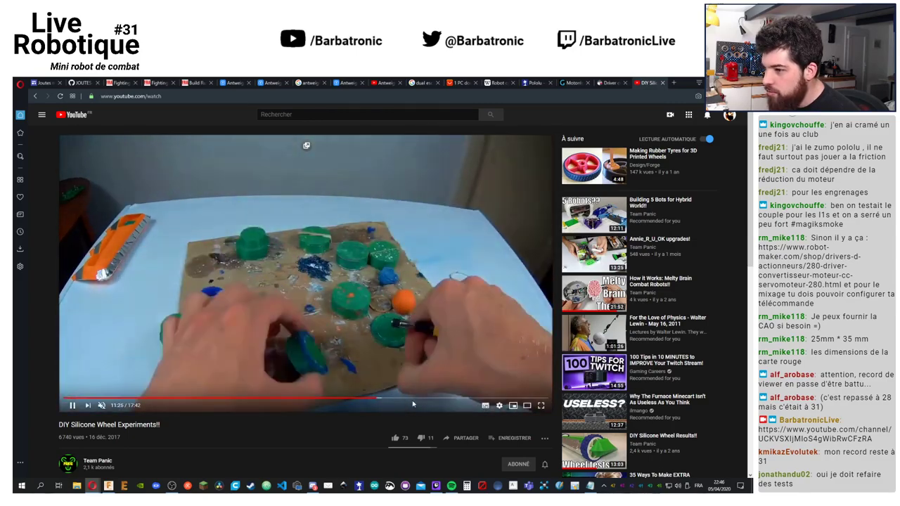
click(405, 400)
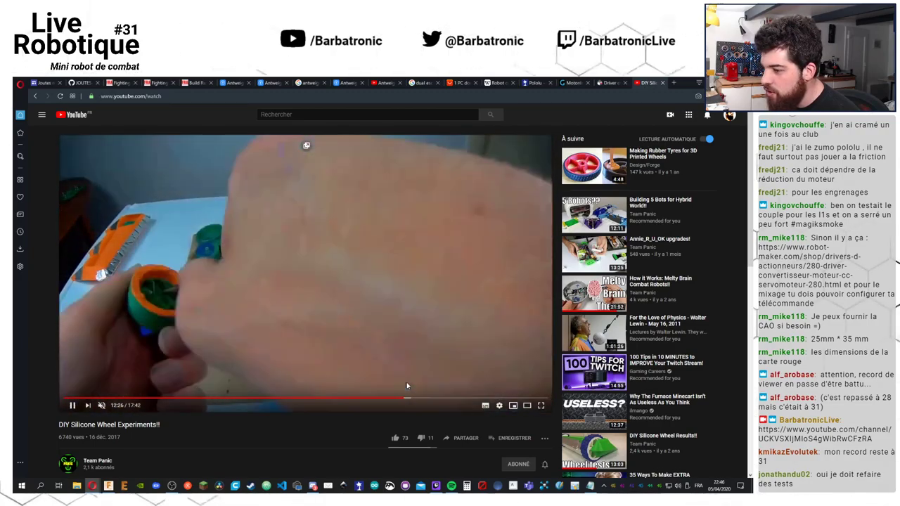
click(427, 400)
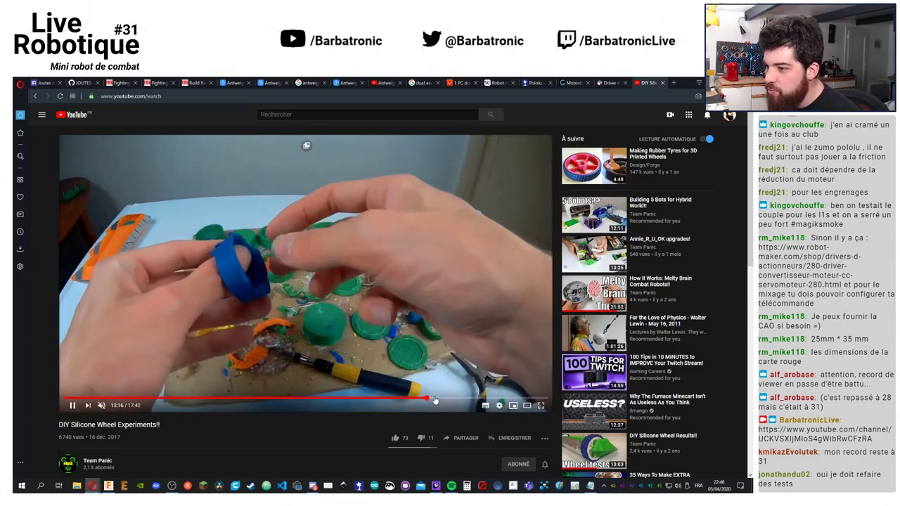
click(452, 399)
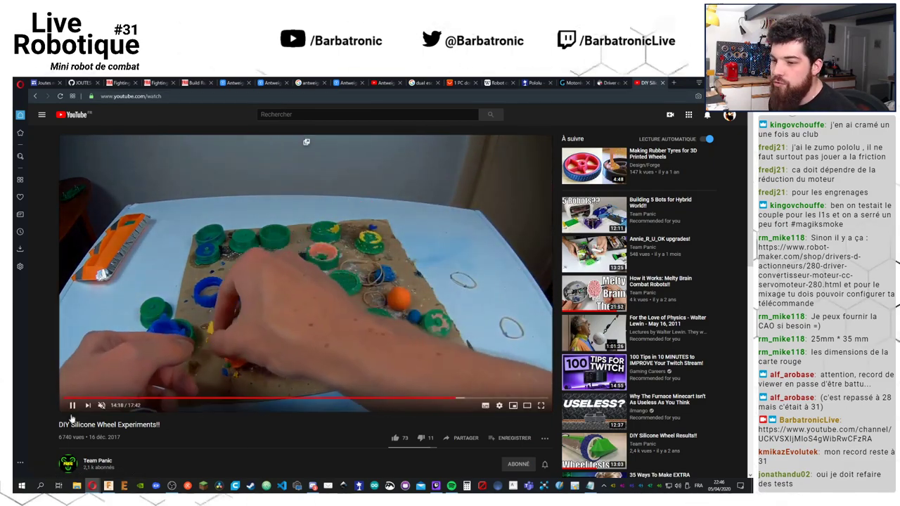
click(71, 405)
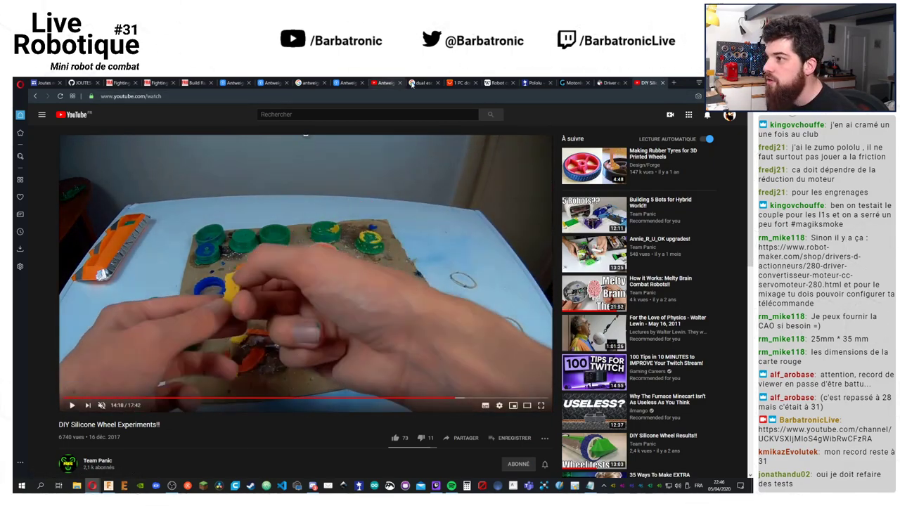
click(277, 83)
click(236, 83)
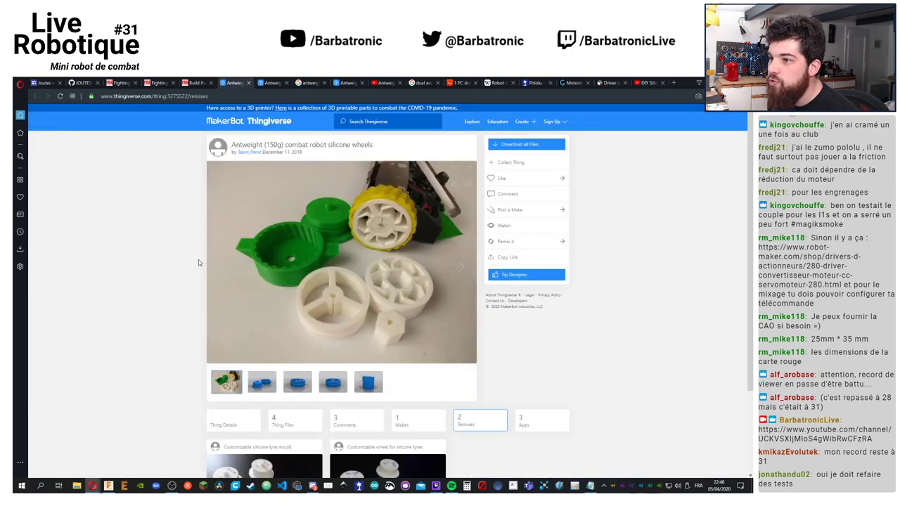
Scroll down to the two silicone wheel remixes and back up to the top
scroll(345, 288, down, 3)
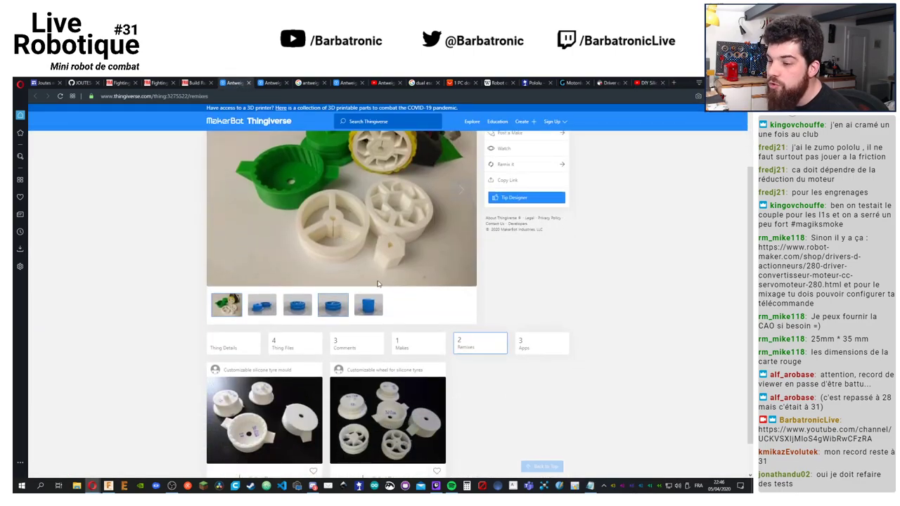
scroll(316, 336, up, 3)
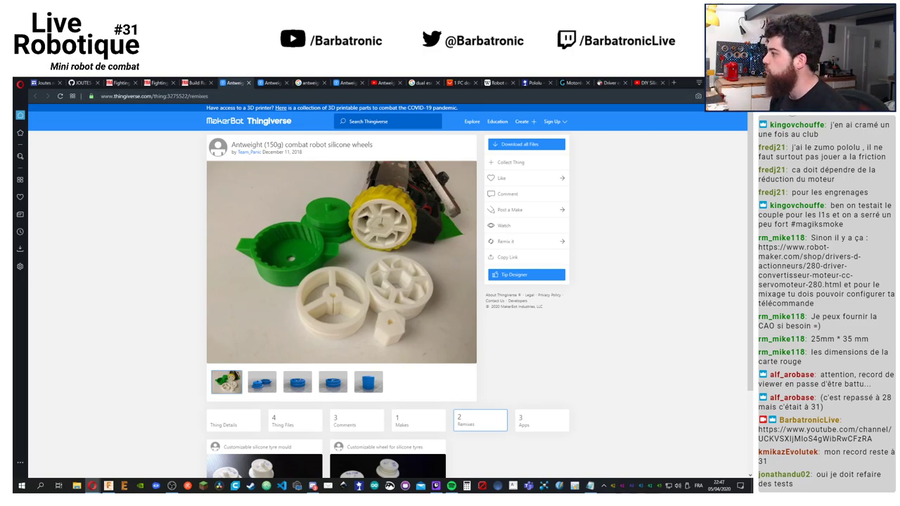
Show the desktop, bring back the MINI KARIBOU model in Fusion 360 and orbit it
key(super+d)
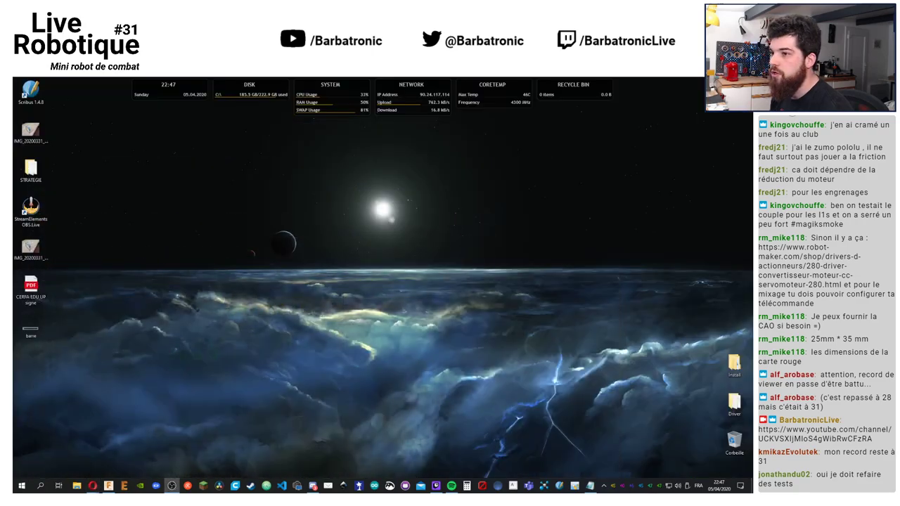
click(109, 485)
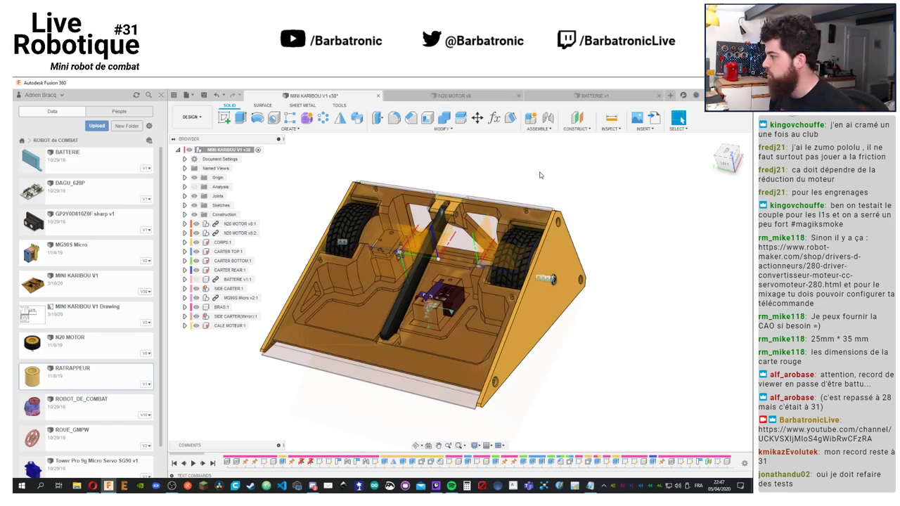
shift+middle_drag(484, 180, 618, 179)
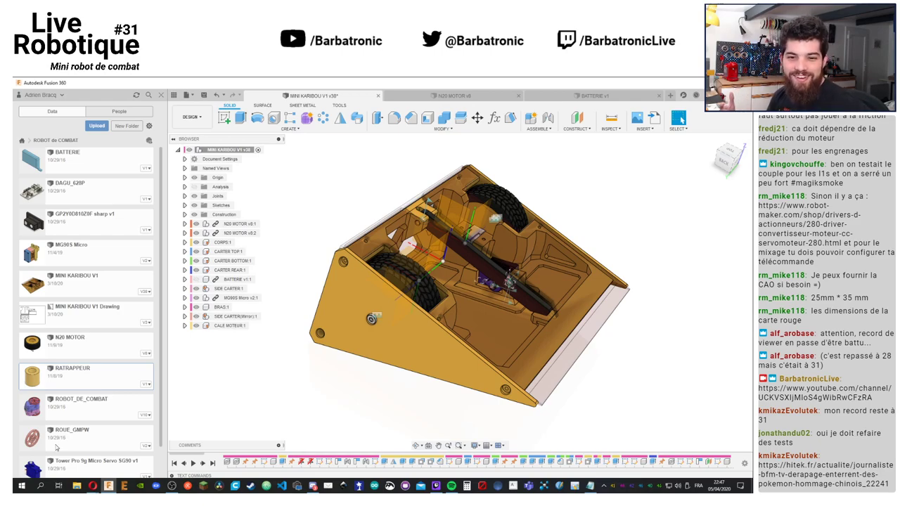
shift+middle_drag(376, 341, 452, 244)
Orbit the robot through near-front and angled views to inspect its chassis and wheels
shift+middle_drag(360, 195, 365, 202)
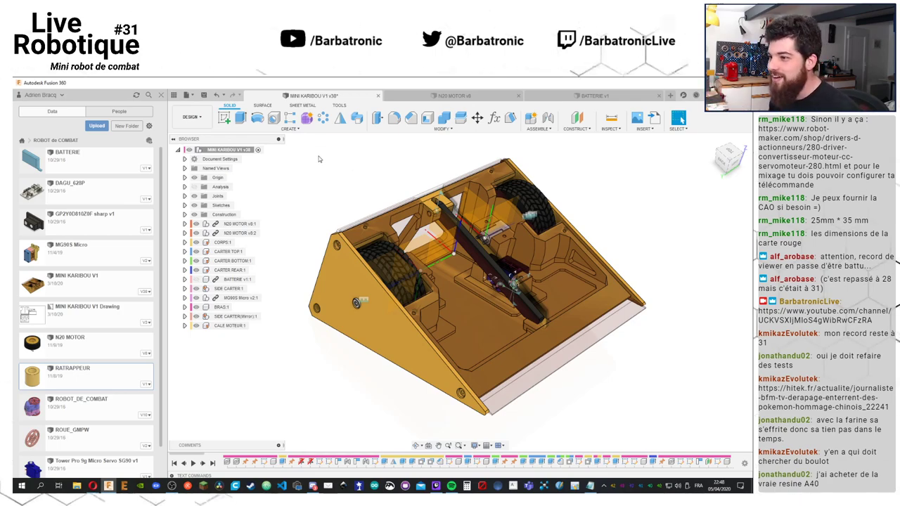
shift+middle_drag(340, 169, 284, 169)
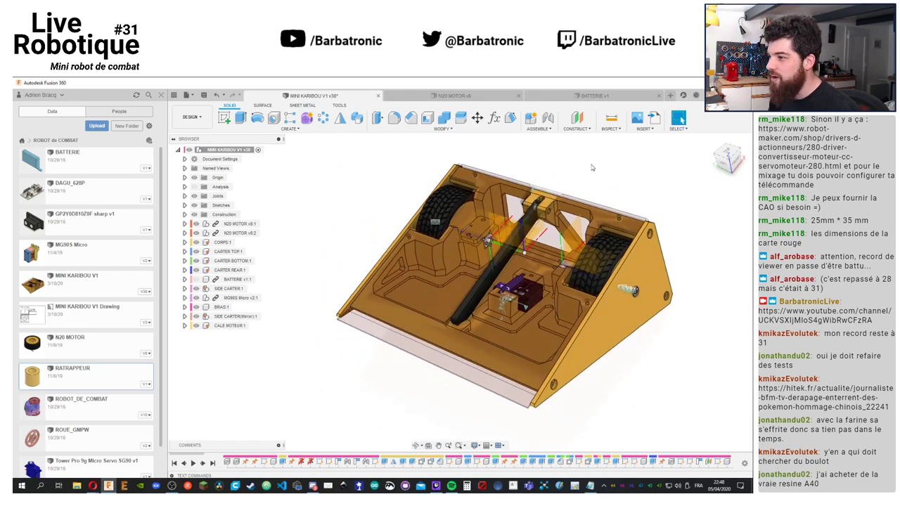
shift+middle_drag(592, 167, 515, 200)
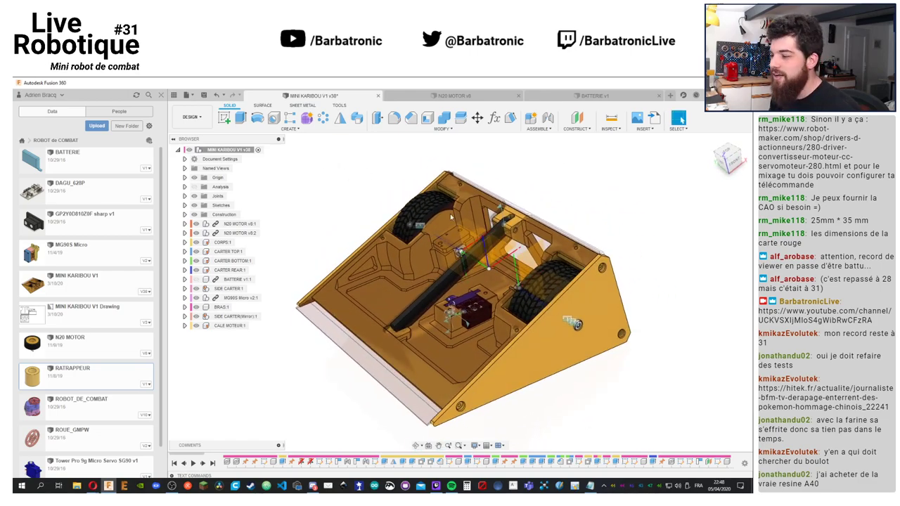
shift+middle_drag(452, 218, 622, 196)
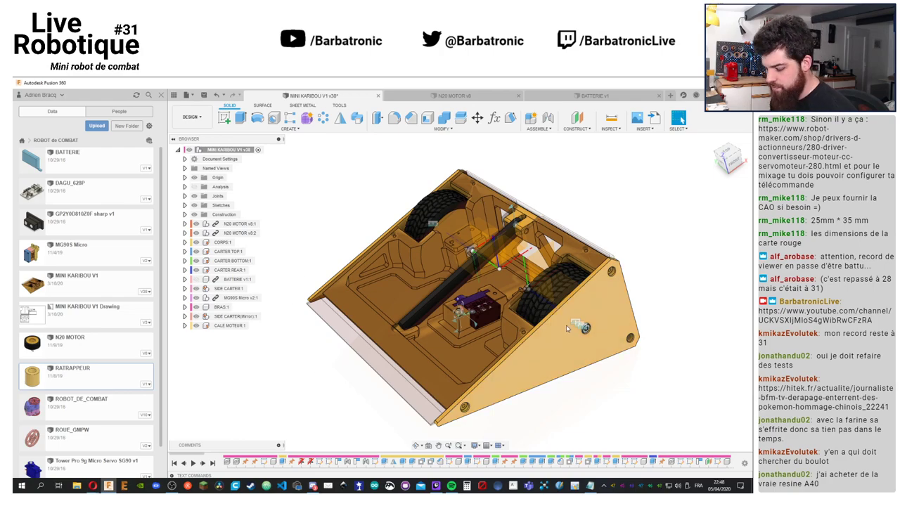
shift+middle_drag(545, 227, 196, 403)
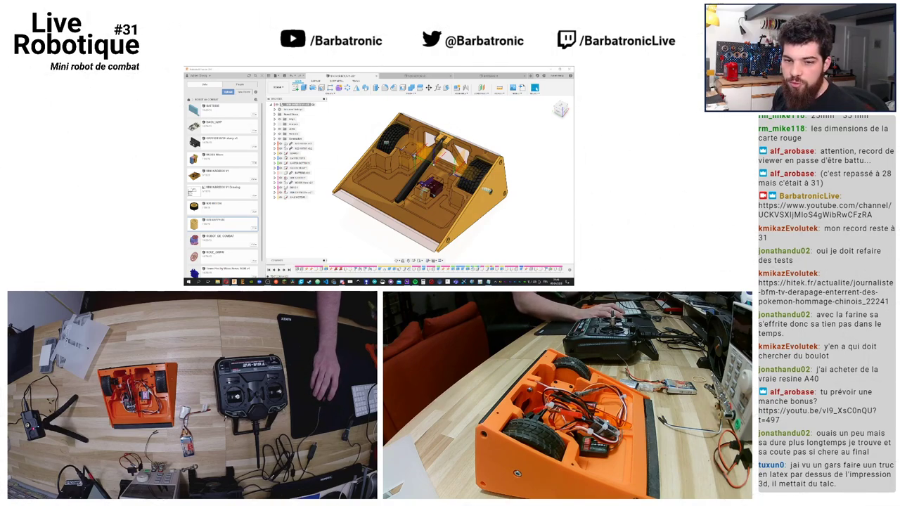
Watch Team Panic's 'Balloon battle combat robot!' video to its end, then return to the silicone wheel tab
key(alt+Tab)
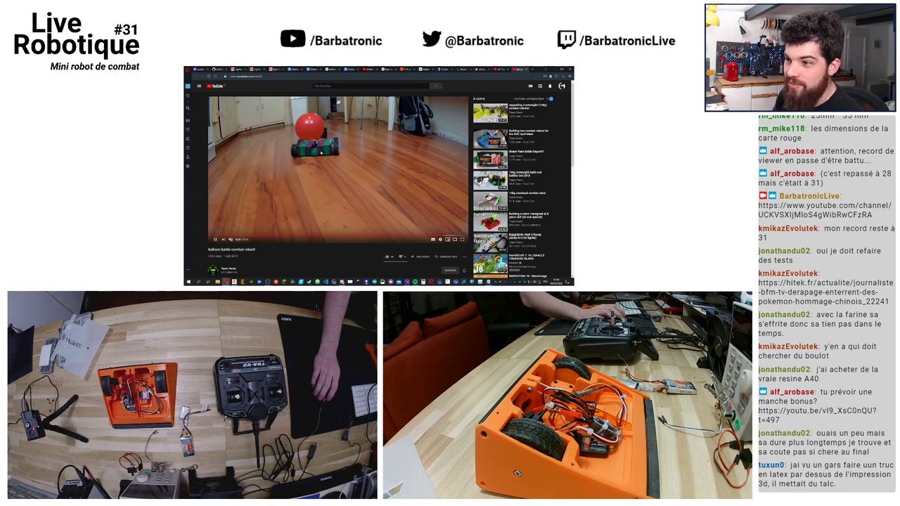
scroll(290, 247, down, 1)
scroll(289, 247, up, 1)
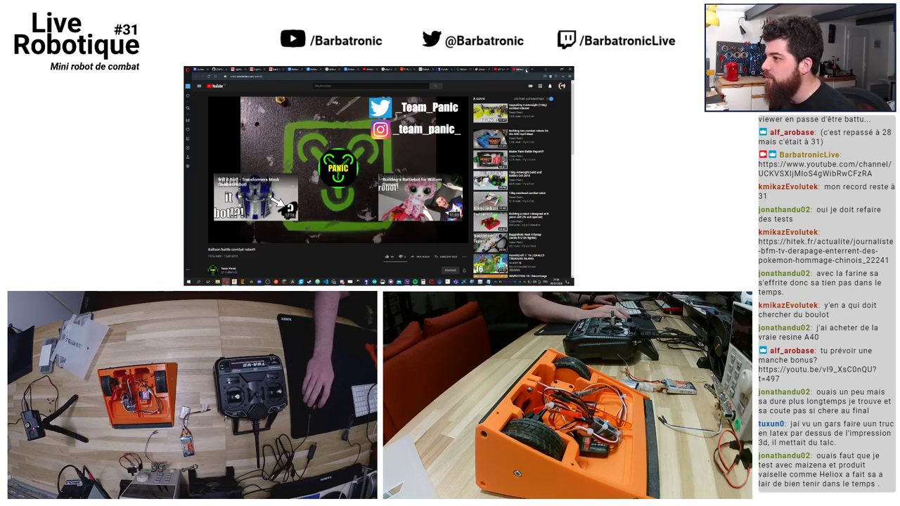
click(525, 70)
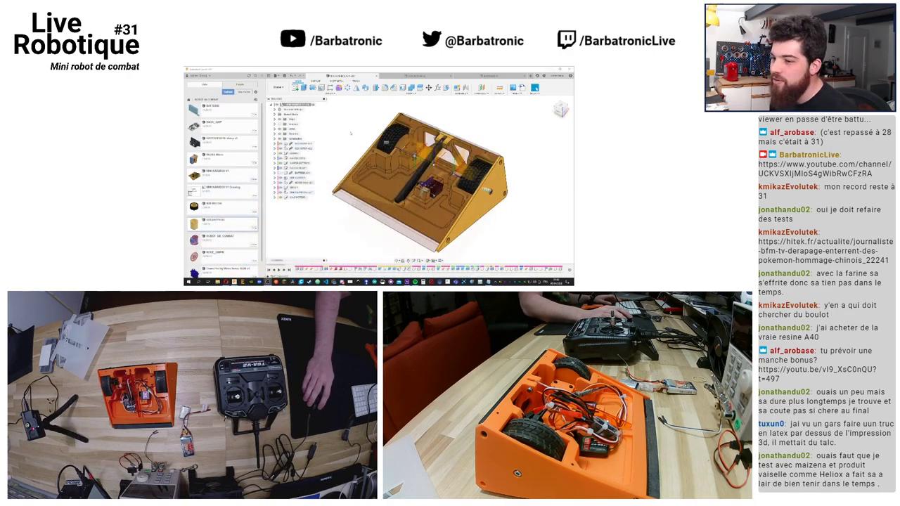
Orbit the robot model, then open the wheel-and-motor component as its own design, shaft side visible
click(561, 70)
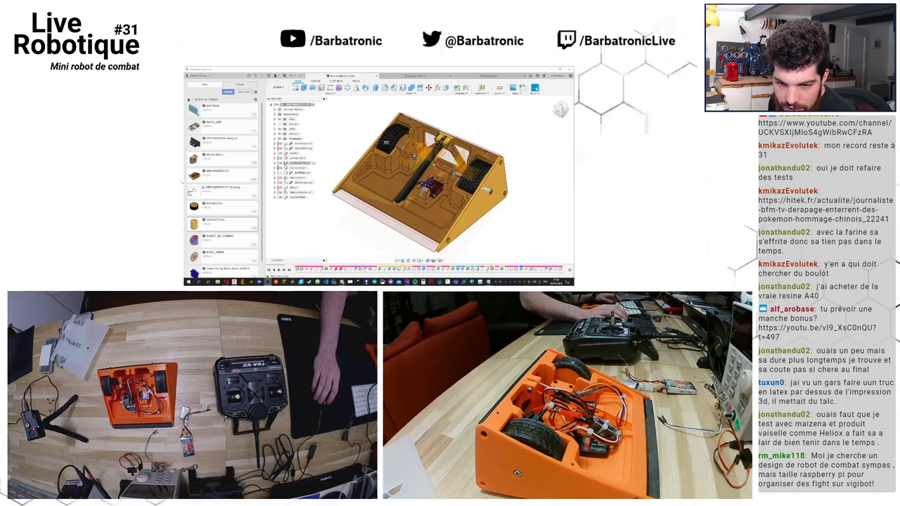
click(299, 163)
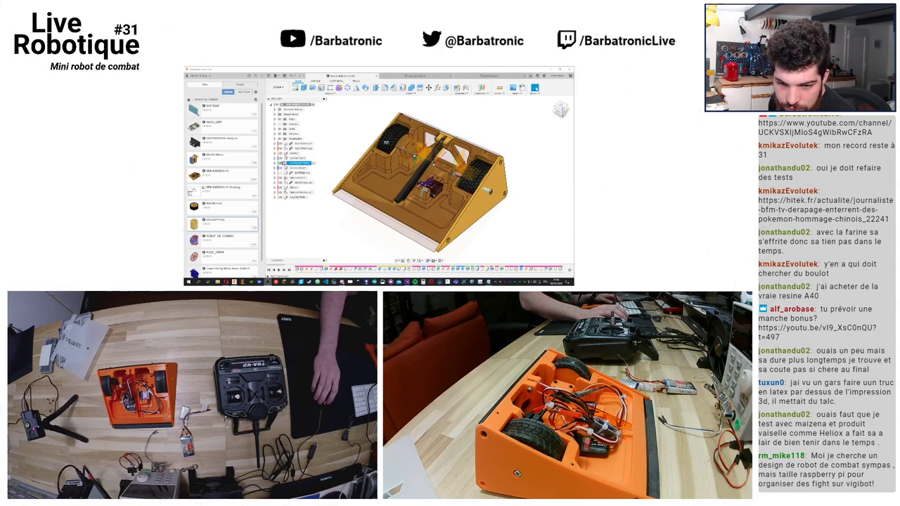
click(429, 112)
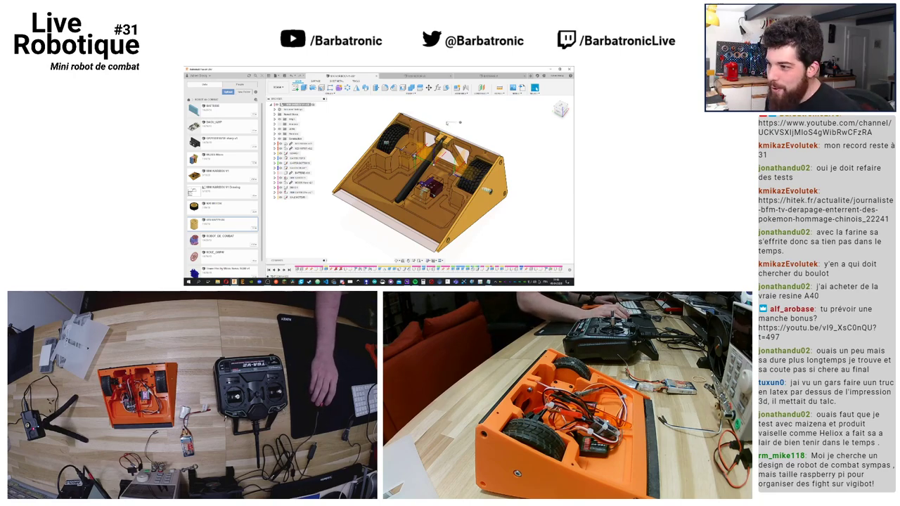
mouse_move(460, 123)
shift+middle_down()
mouse_move(450, 124)
mouse_move(463, 121)
shift+middle_up()
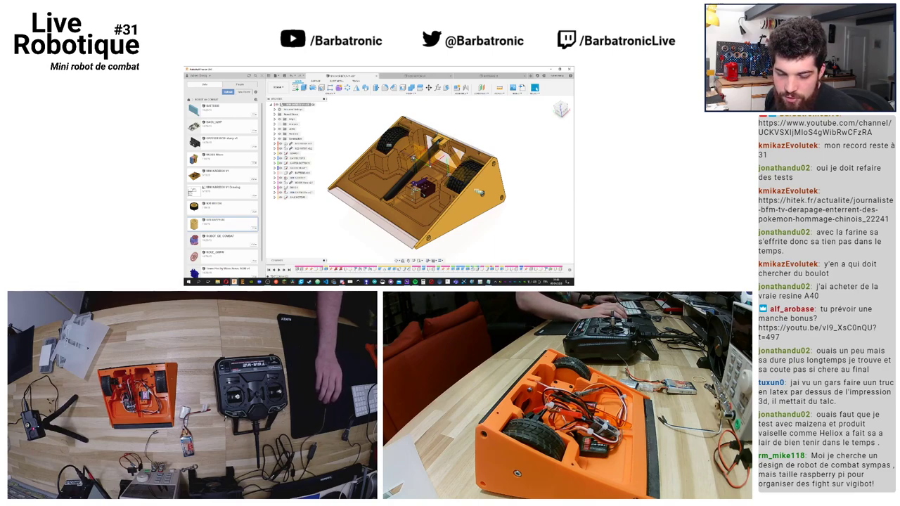
shift+middle_drag(464, 121, 422, 185)
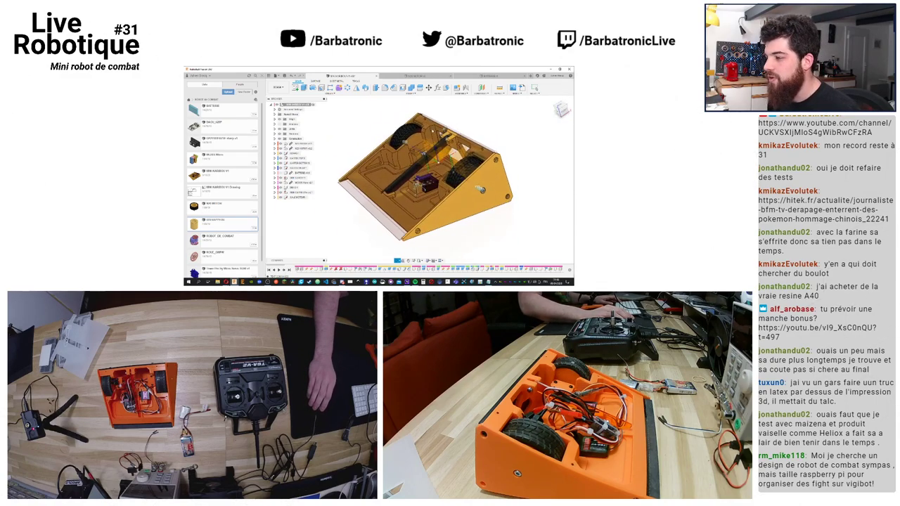
click(534, 87)
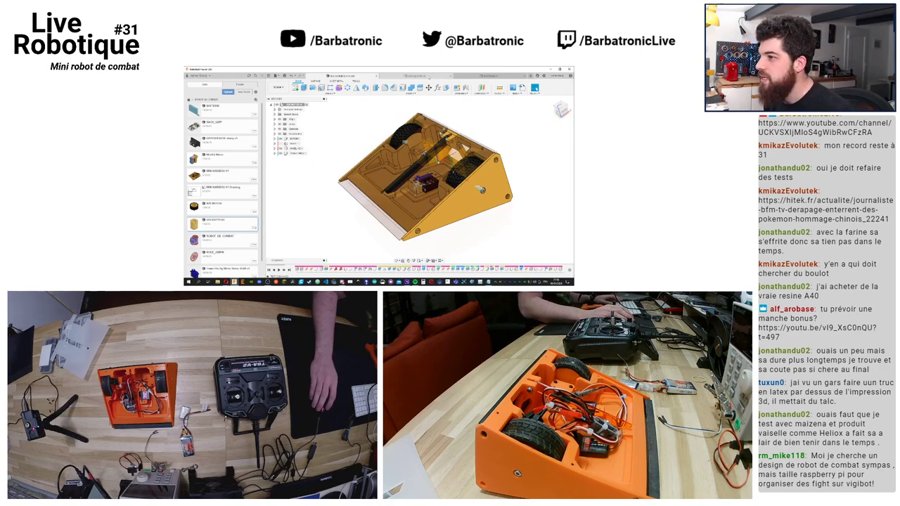
shift+middle_drag(460, 136, 494, 159)
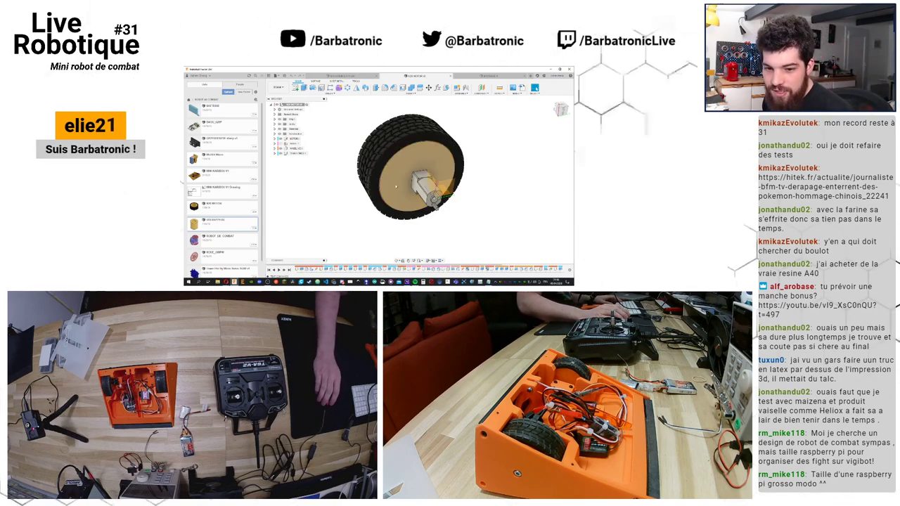
Cycle through the open designs back to the wheel, orbit it side-on, and hide the Data Panel
click(492, 76)
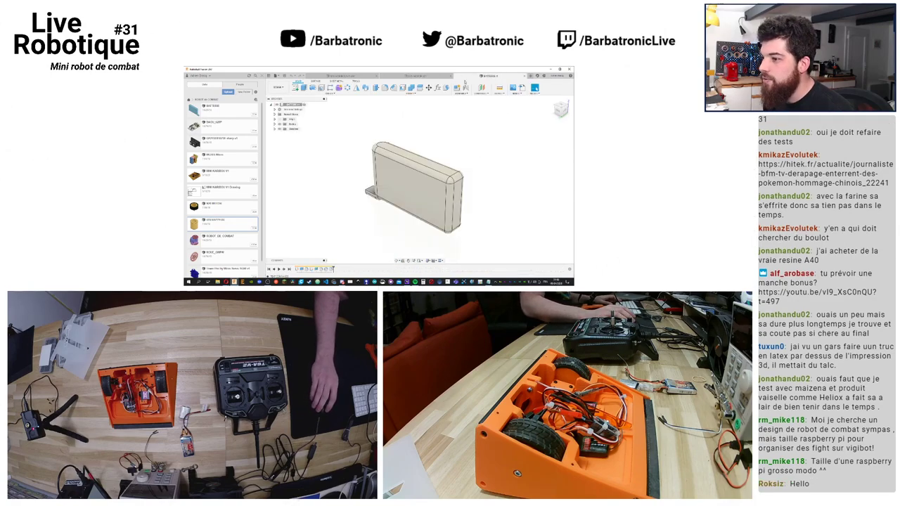
click(341, 76)
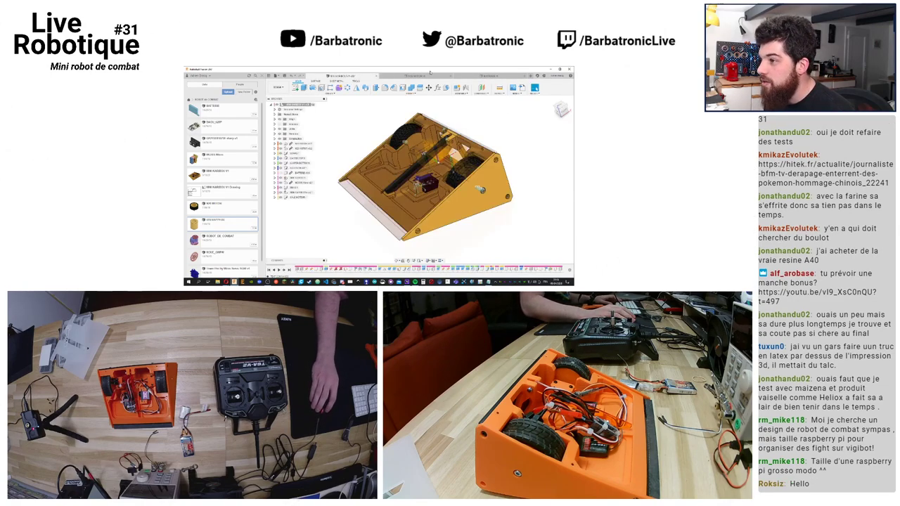
key(ctrl+Tab)
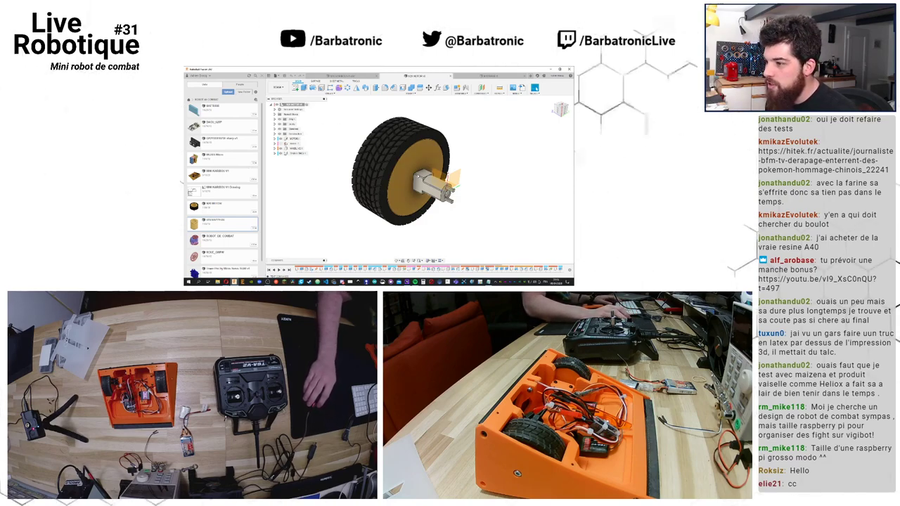
shift+middle_drag(377, 135, 338, 156)
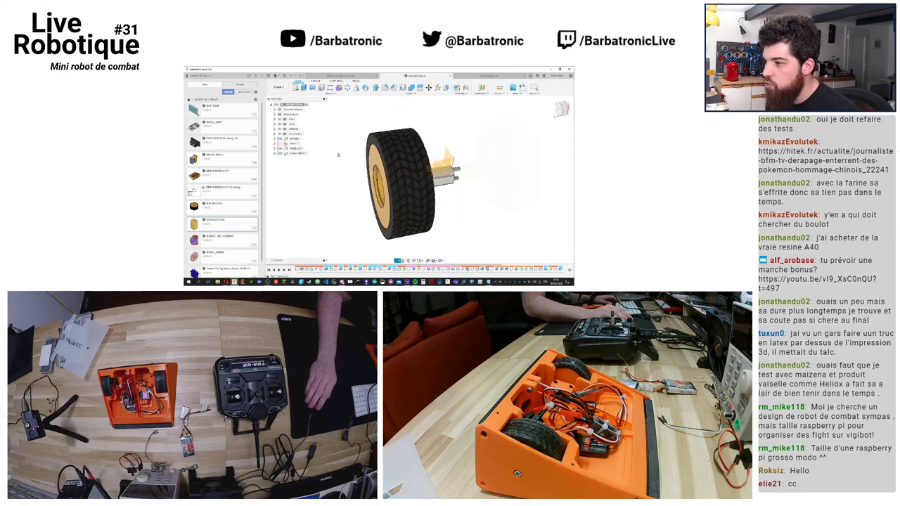
shift+middle_drag(395, 172, 451, 161)
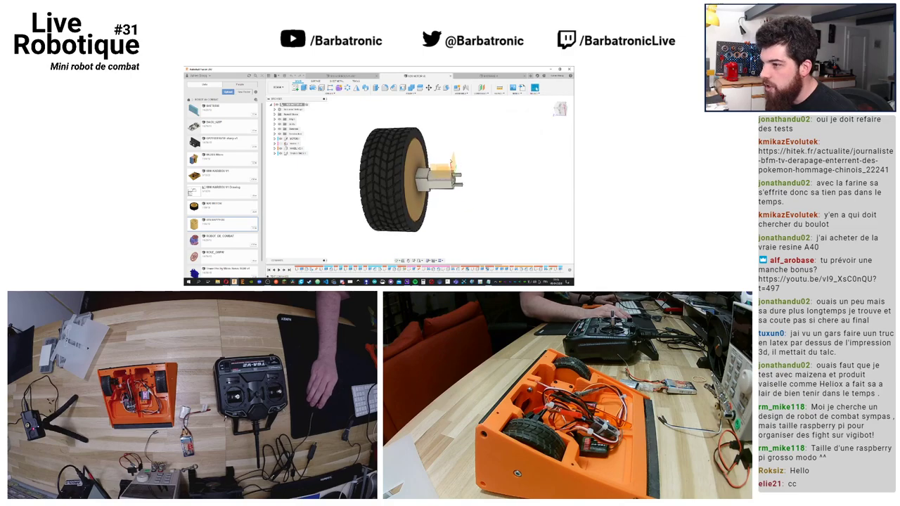
click(255, 75)
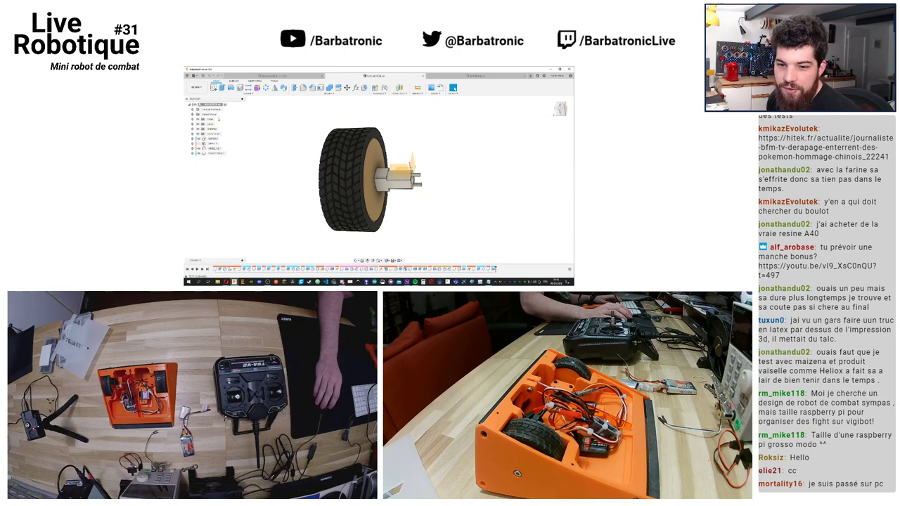
Save the wheel design as a new file inside a newly created ROBOT de COMBAT project folder
right_click(213, 105)
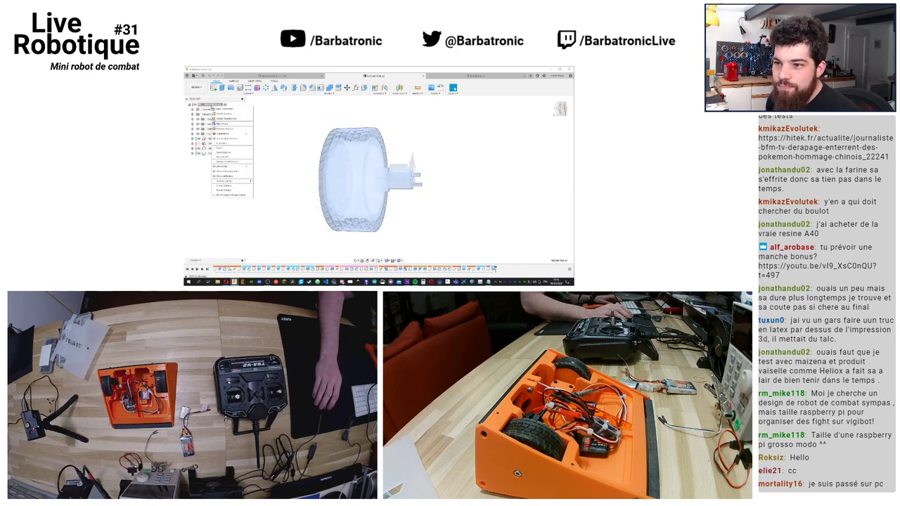
key(Escape)
click(195, 75)
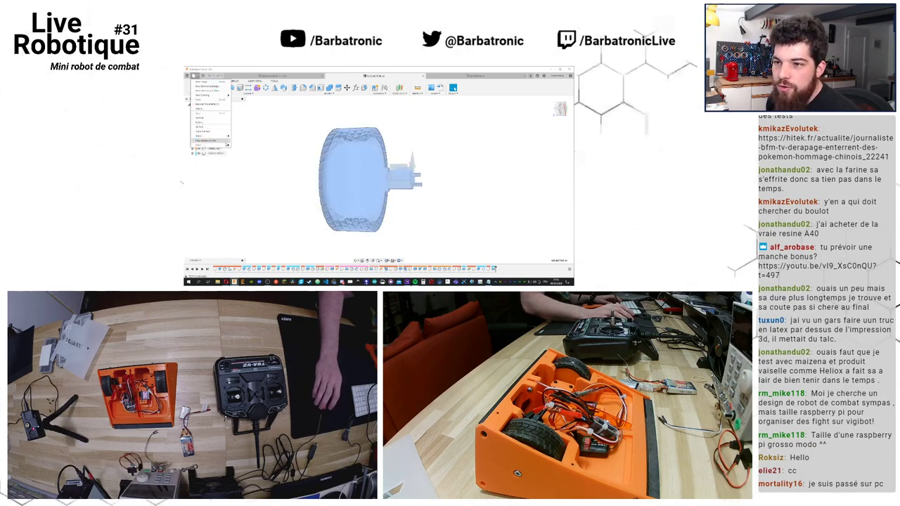
click(208, 141)
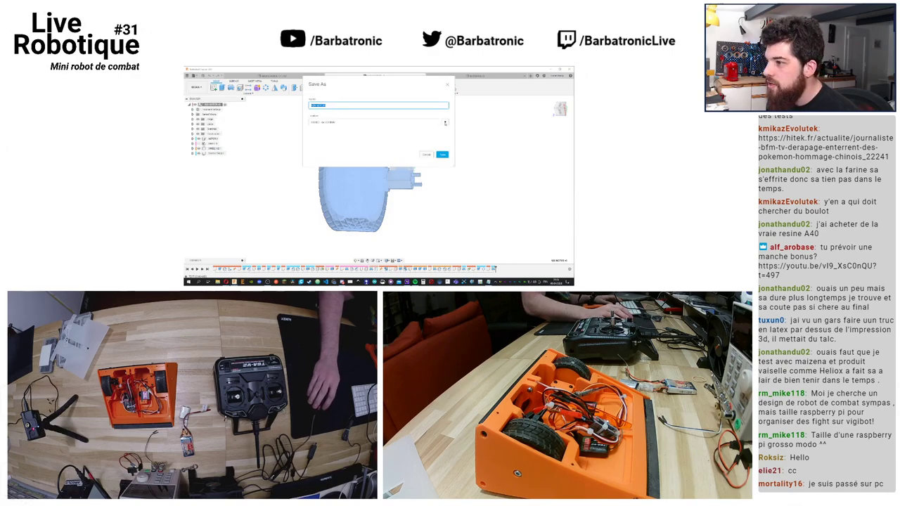
click(445, 122)
click(338, 229)
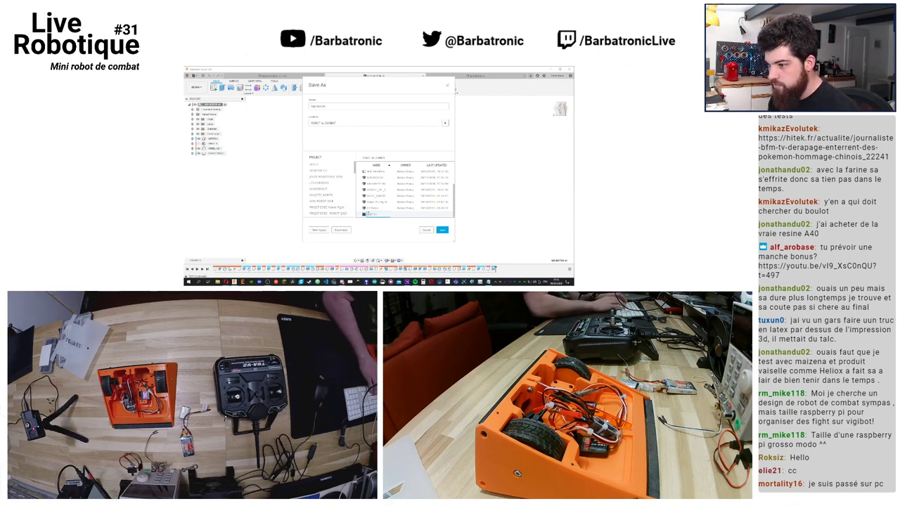
key(Return)
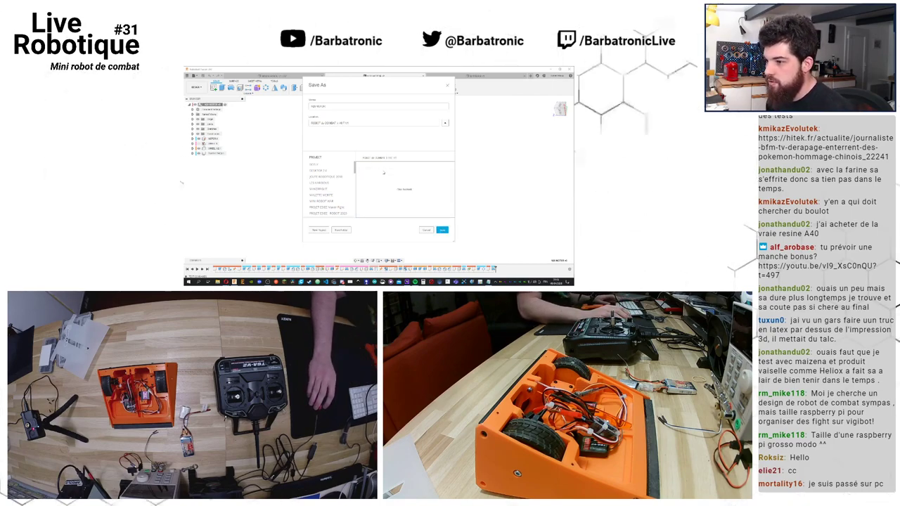
double_click(372, 171)
click(443, 230)
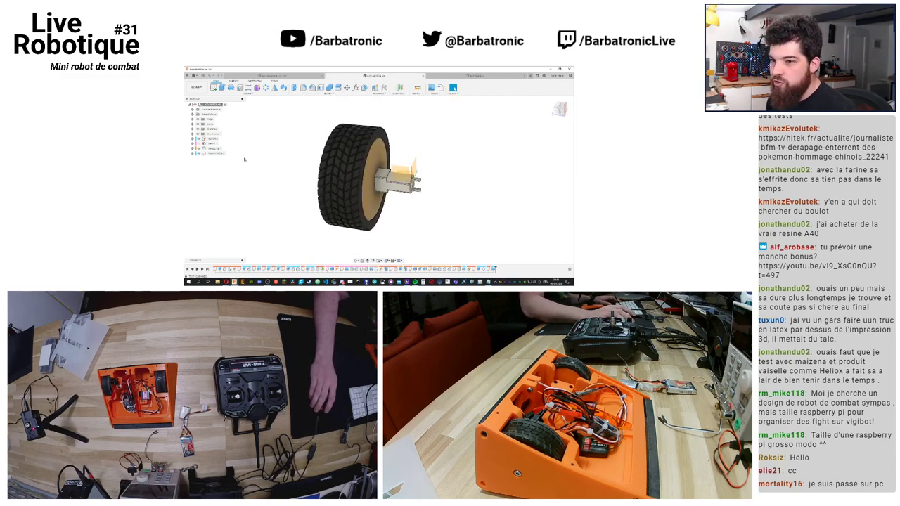
Delete the tyre and wheel bodies plus their leftover sketch features, keeping only the motor
click(197, 149)
click(198, 144)
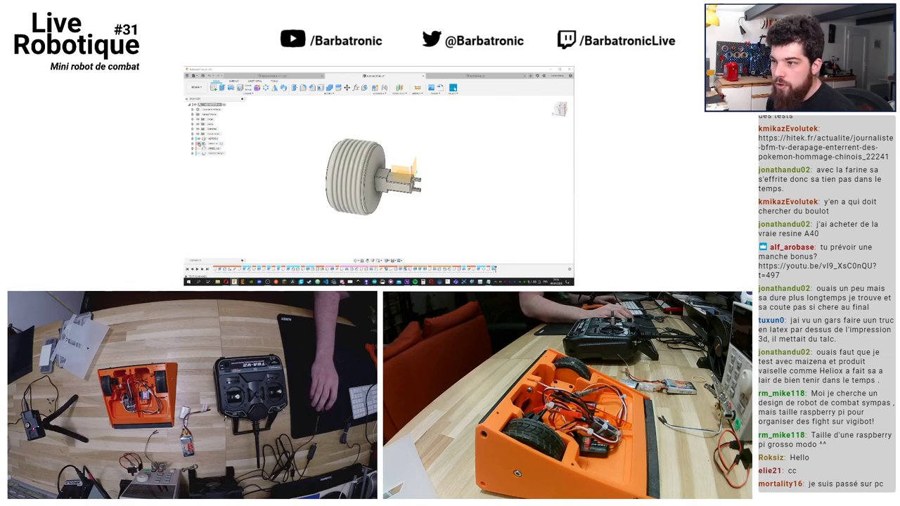
mouse_move(281, 144)
shift+middle_down()
mouse_move(309, 147)
mouse_move(267, 145)
mouse_move(287, 145)
shift+middle_up()
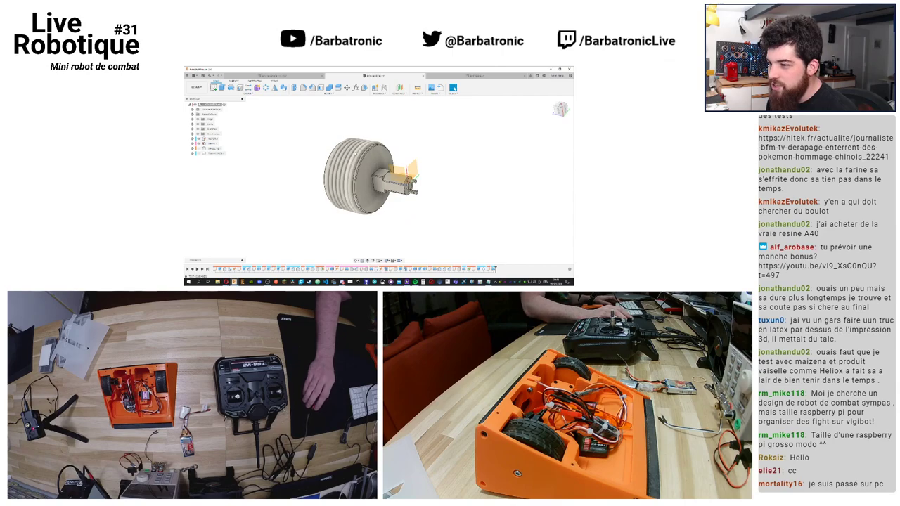
scroll(366, 151, down, 2)
click(211, 143)
shift+click(215, 153)
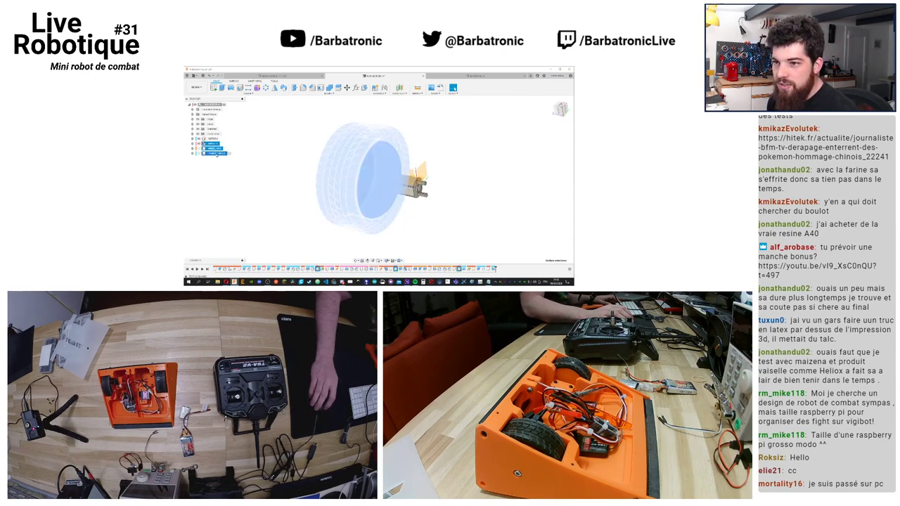
key(Delete)
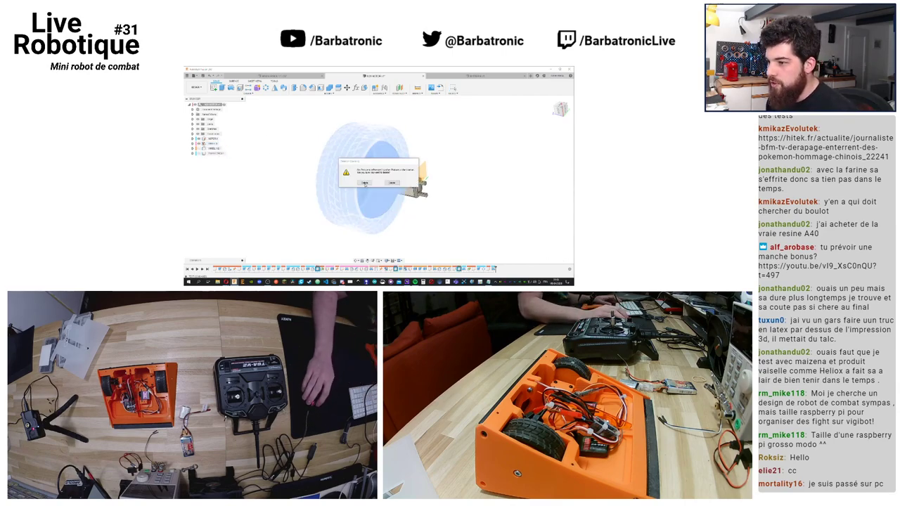
click(365, 184)
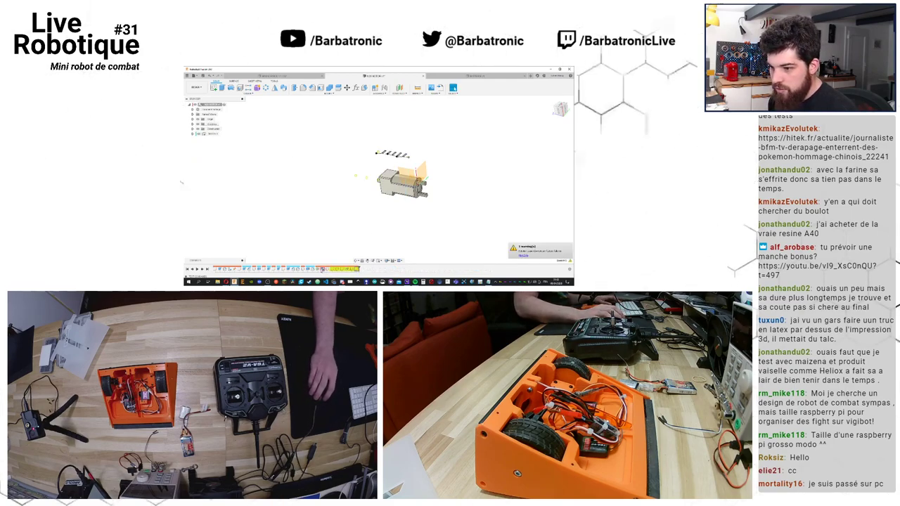
key(Delete)
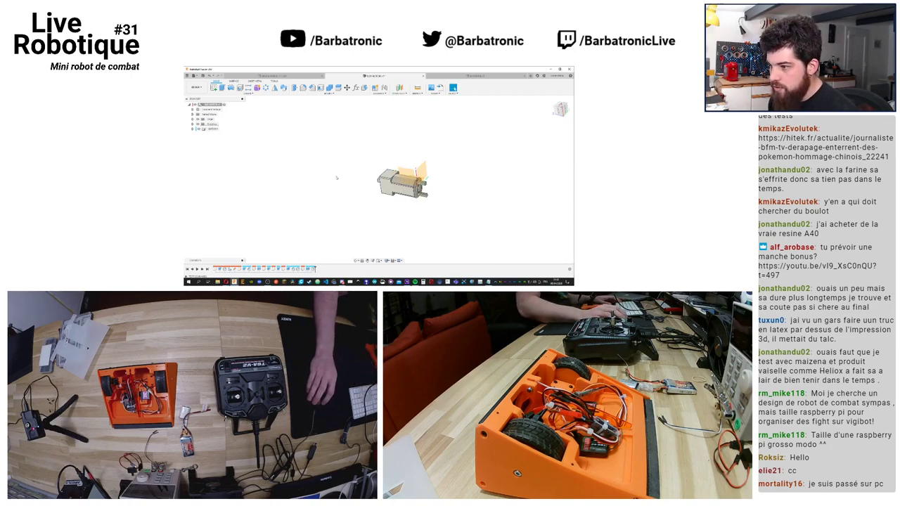
Orbit the bare N20 gearmotor into a close side-on view
shift+middle_drag(336, 178, 366, 175)
scroll(393, 183, up, 2)
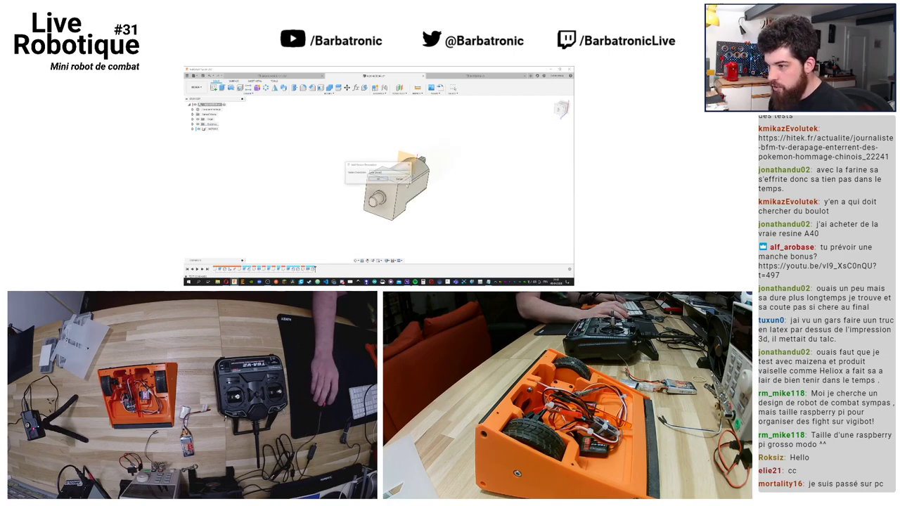
key(Return)
mouse_move(422, 169)
shift+middle_down()
mouse_move(469, 155)
mouse_move(434, 180)
shift+middle_up()
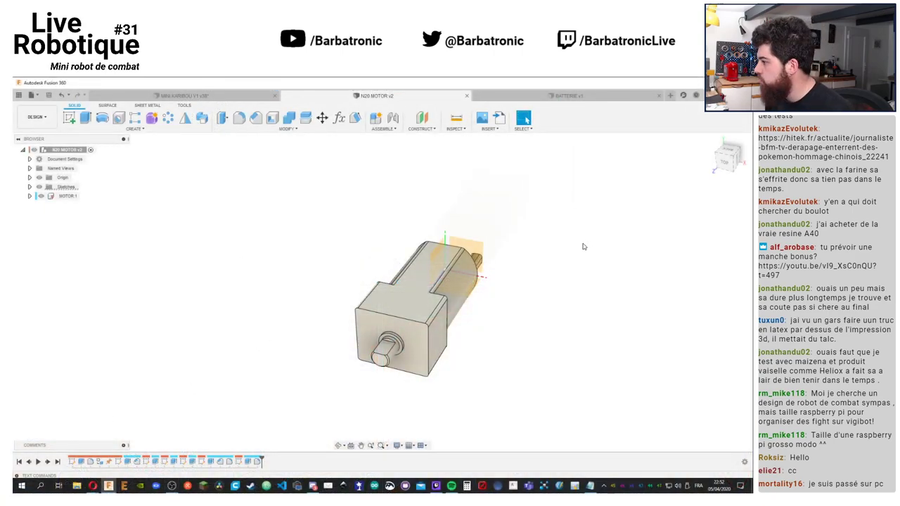
shift+middle_drag(571, 242, 551, 243)
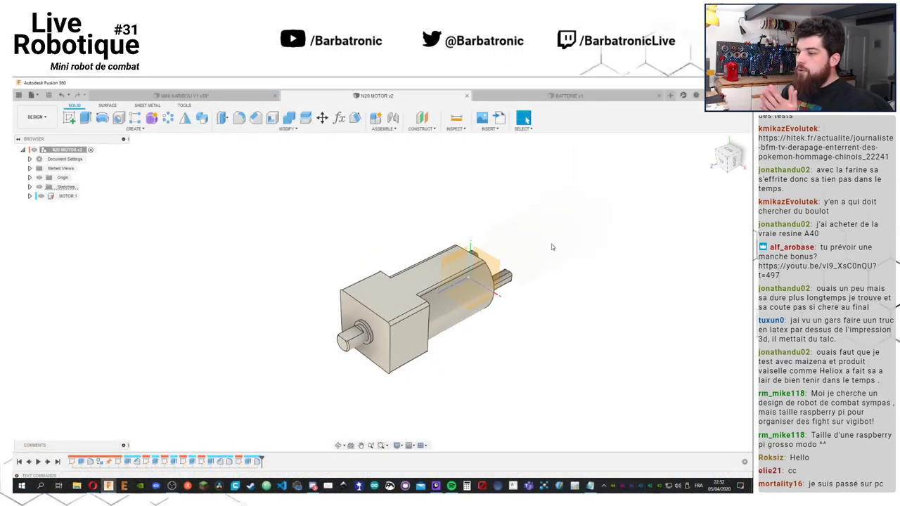
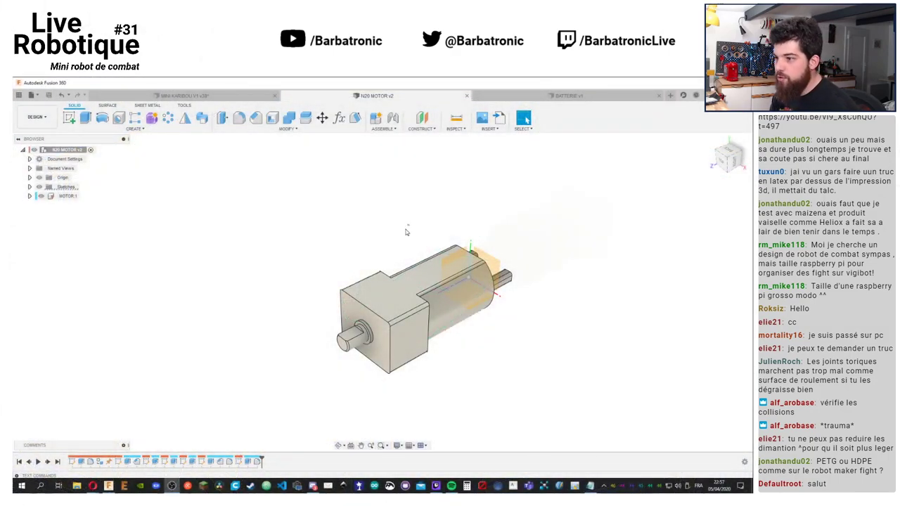
Inspect the N20 motor model, then start a blank Untitled design in a new tab
shift+middle_drag(406, 232, 366, 246)
click(670, 94)
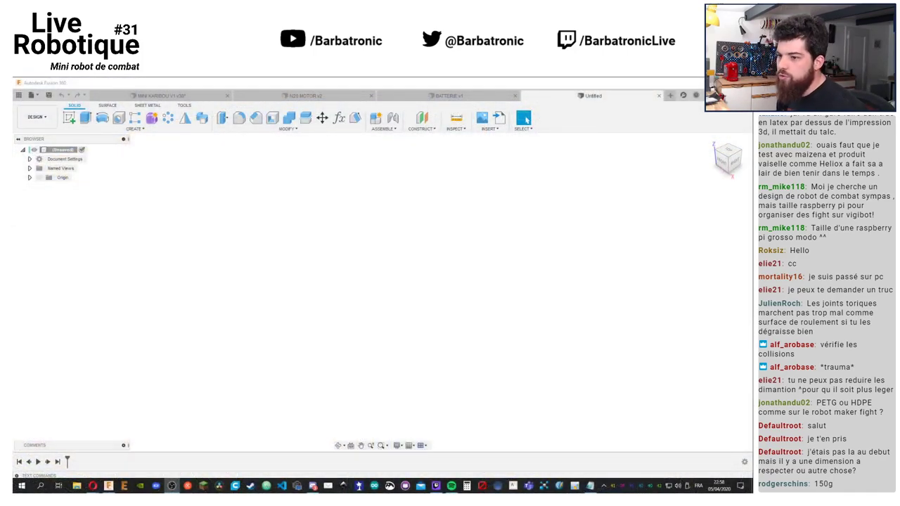
Start a trial sketch on an origin plane, finish it, and delete the empty sketch
click(379, 264)
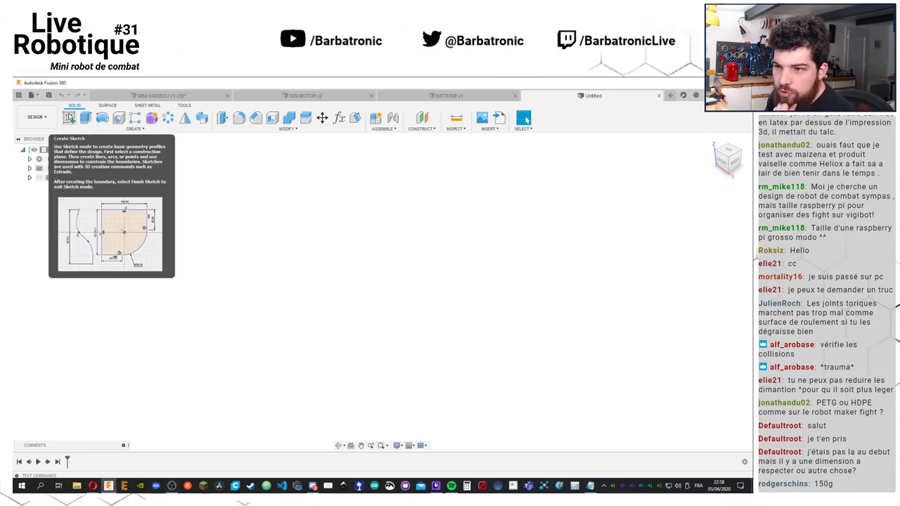
click(69, 117)
click(406, 264)
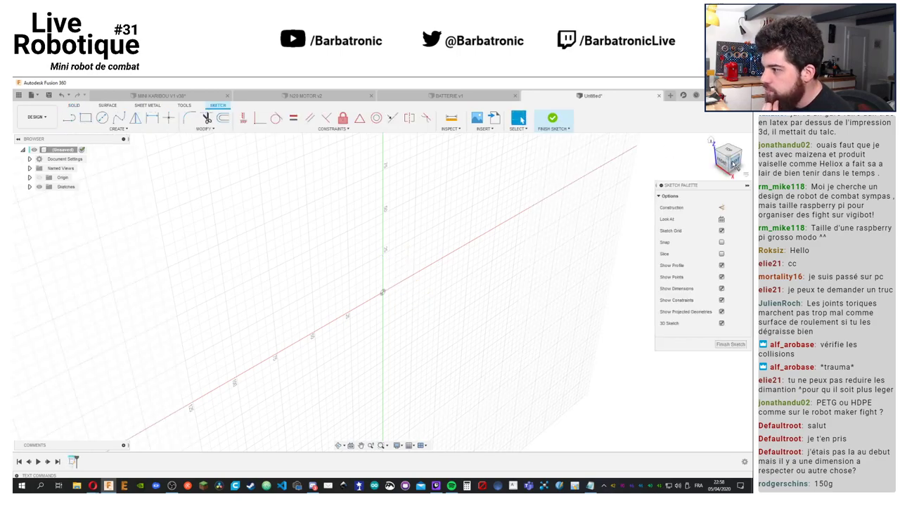
click(731, 344)
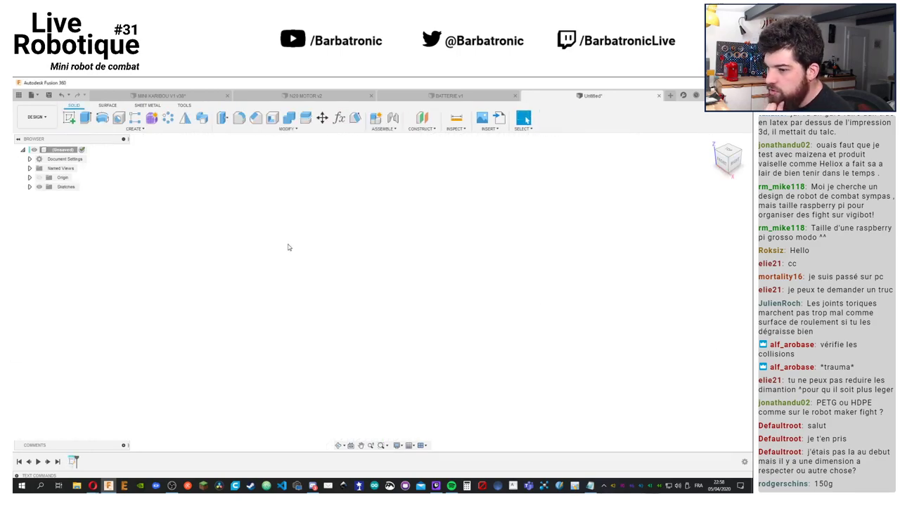
key(Delete)
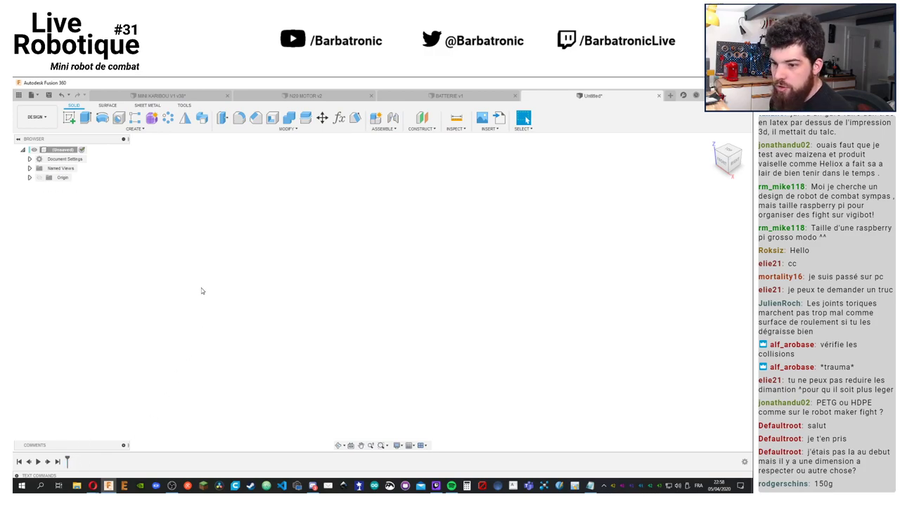
Create and finish two more empty trial sketches on the vertical side plane
click(73, 120)
click(393, 261)
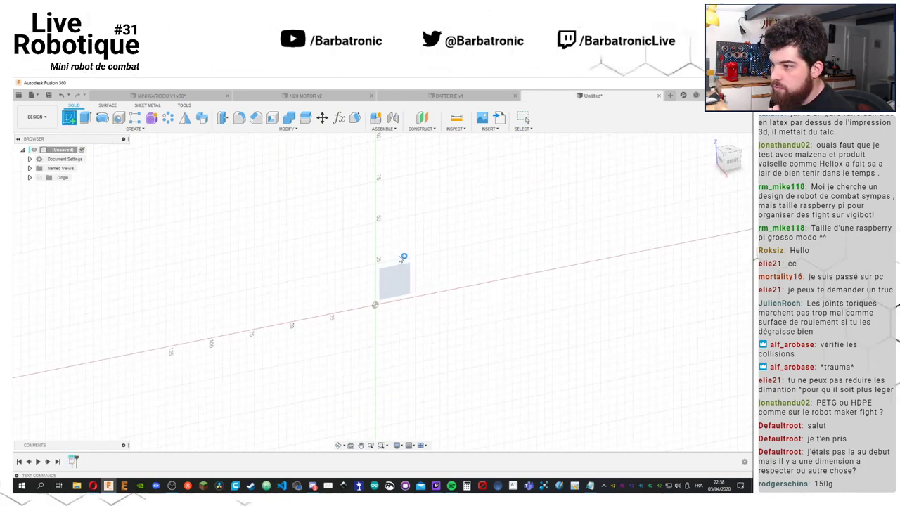
middle_drag(468, 303, 490, 269)
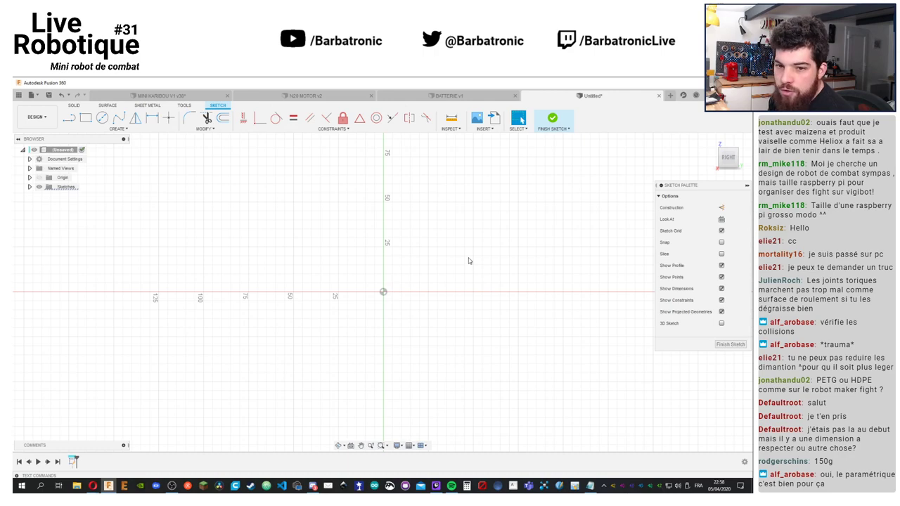
middle_drag(502, 263, 502, 238)
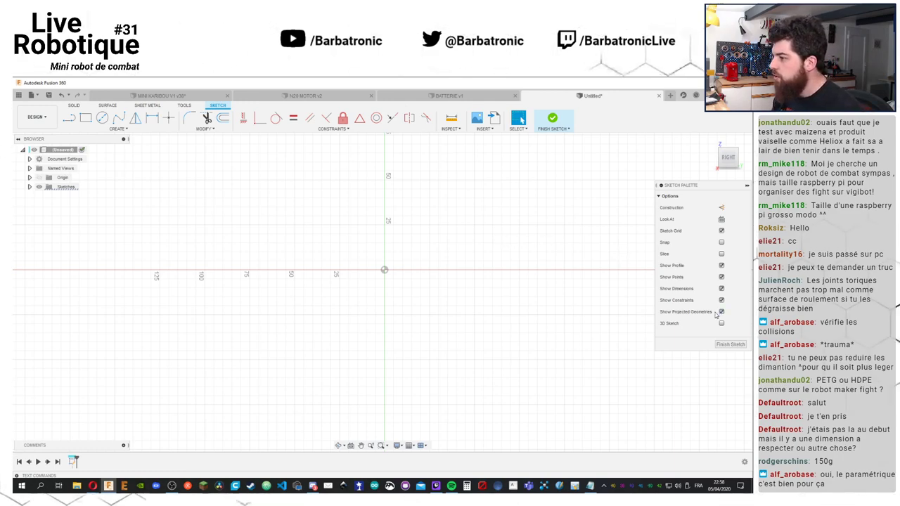
click(724, 347)
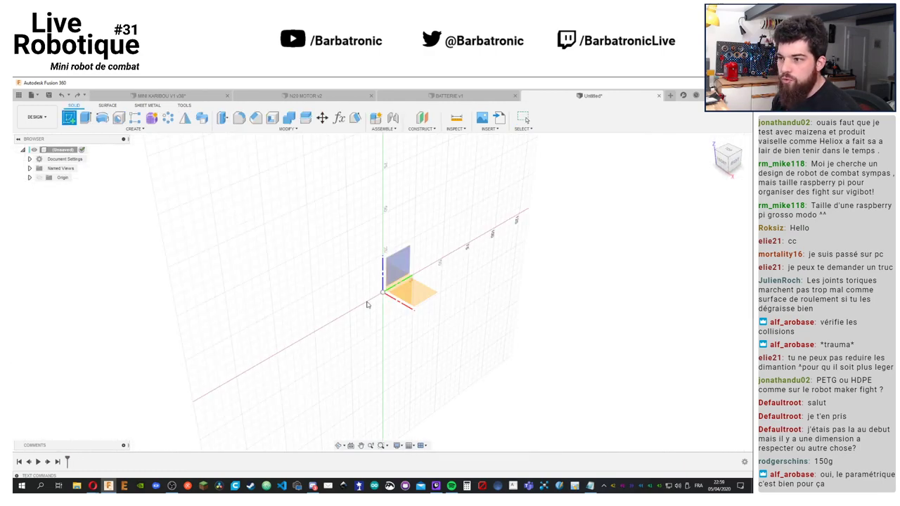
click(405, 265)
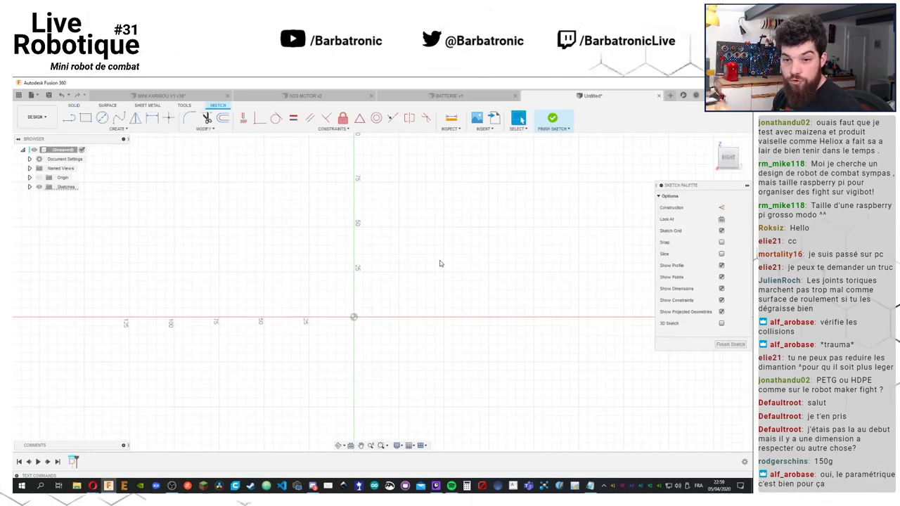
click(729, 344)
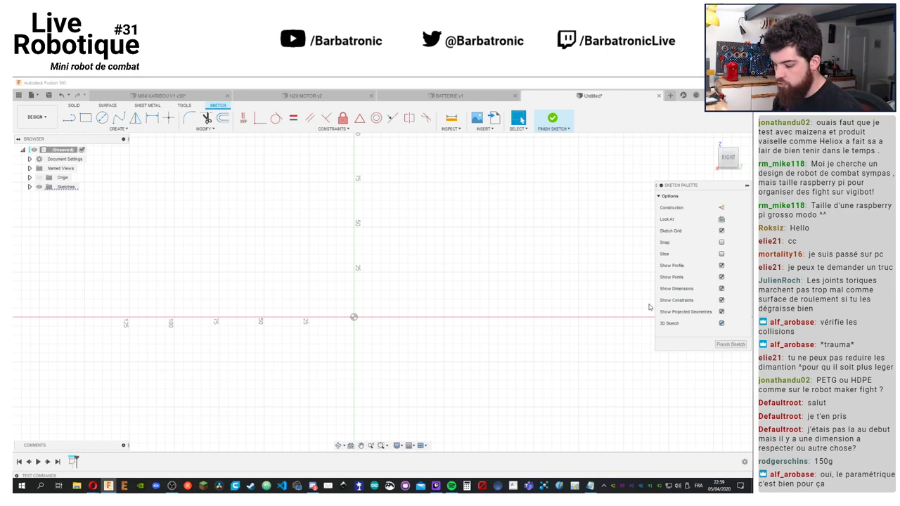
Turn off 3D sketching, undo, and start a fresh sketch on the vertical side origin plane
key(s)
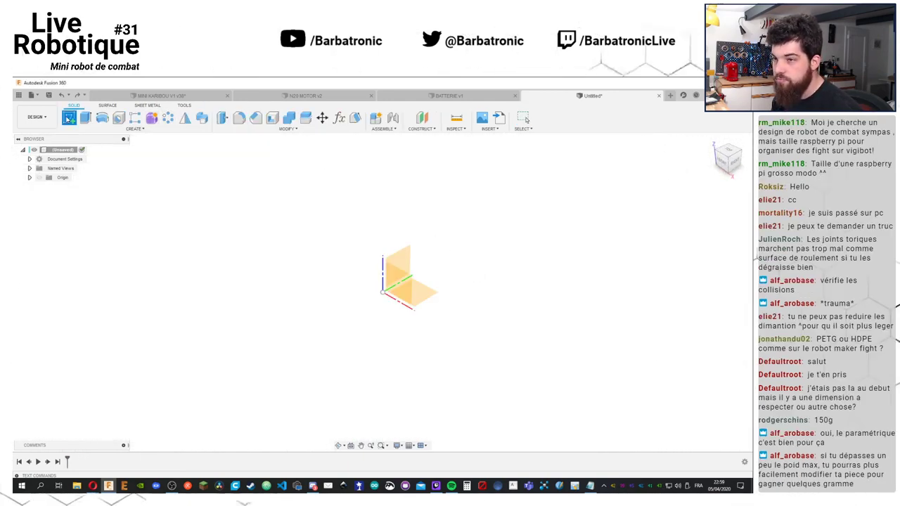
click(404, 265)
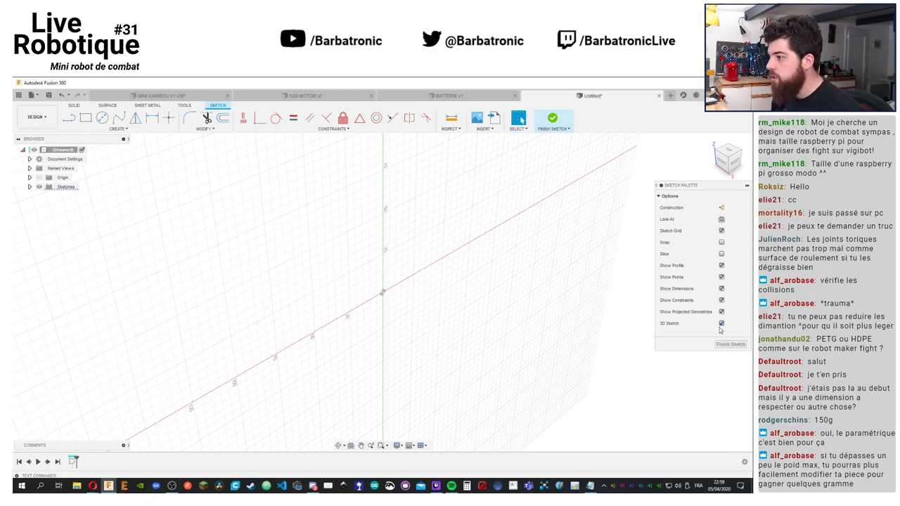
click(722, 323)
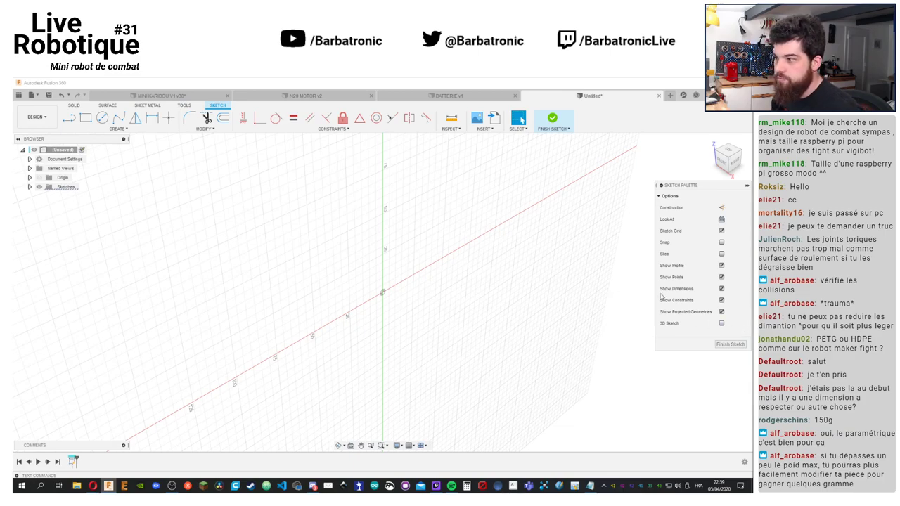
key(ctrl+z)
click(70, 118)
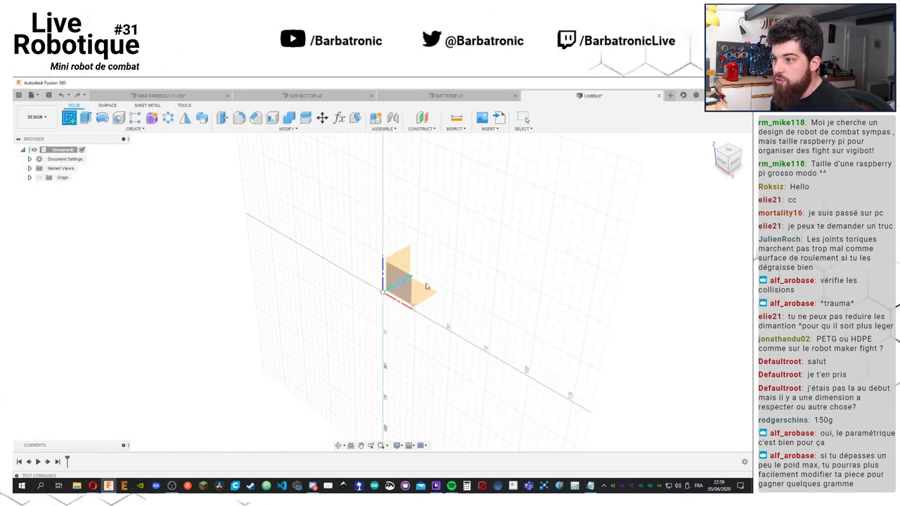
click(394, 257)
middle_drag(524, 261, 538, 254)
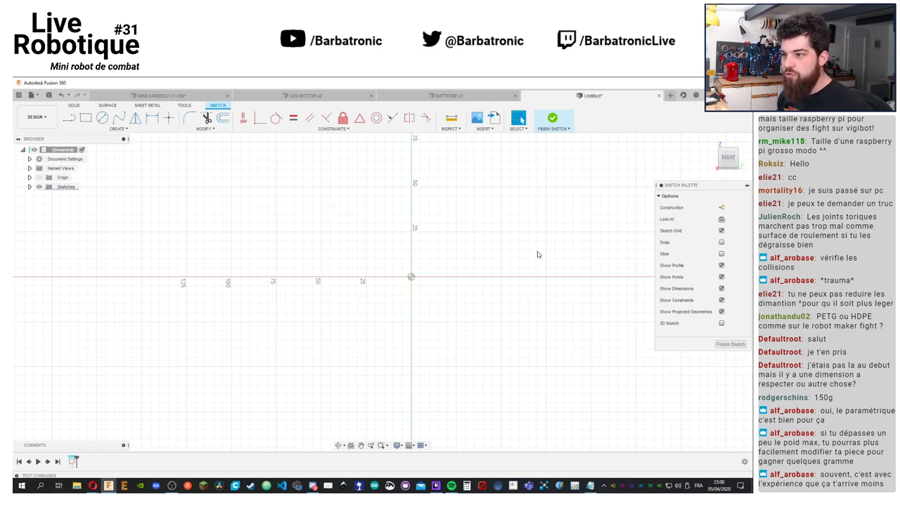
Draw an origin-centred circle and two trial line edges starting far left of the origin
click(70, 118)
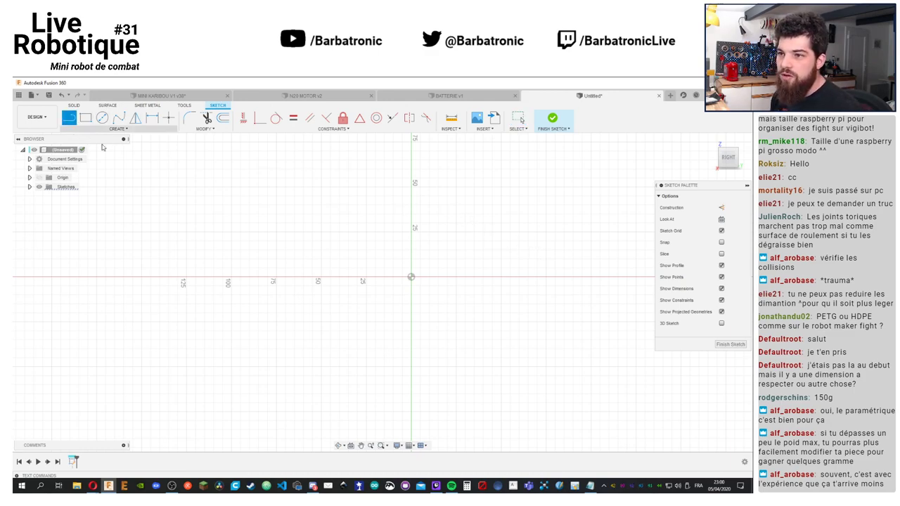
click(102, 117)
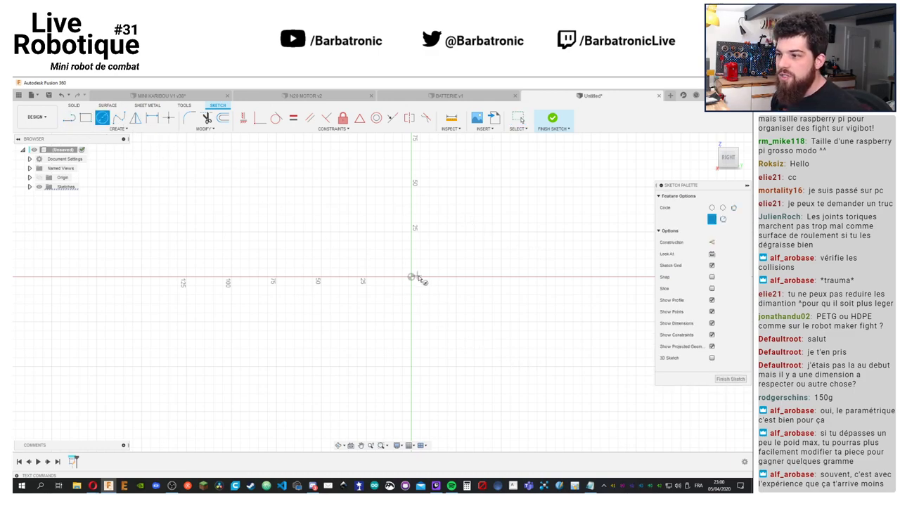
click(412, 277)
click(482, 235)
key(l)
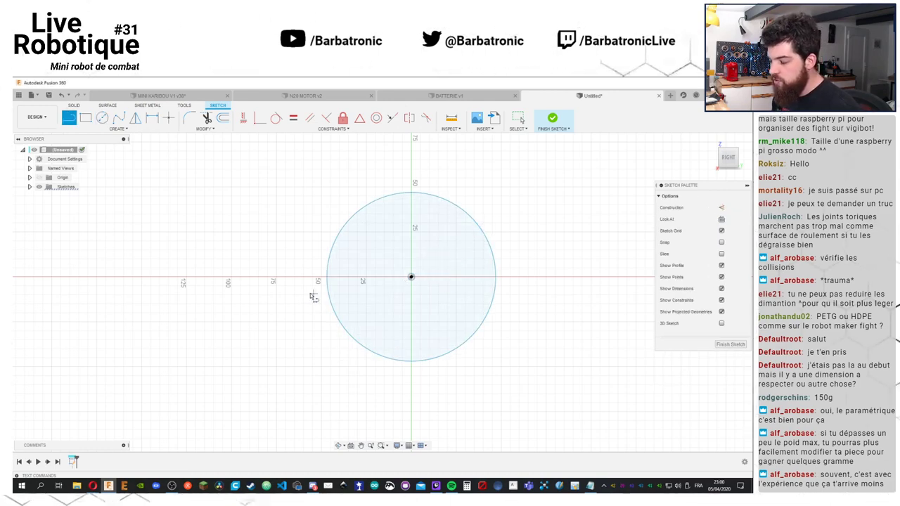
click(152, 273)
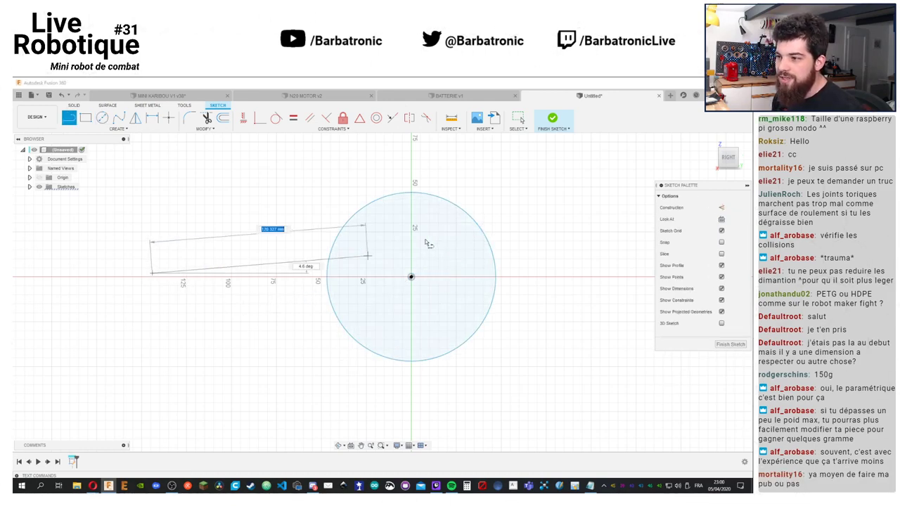
click(474, 190)
click(506, 337)
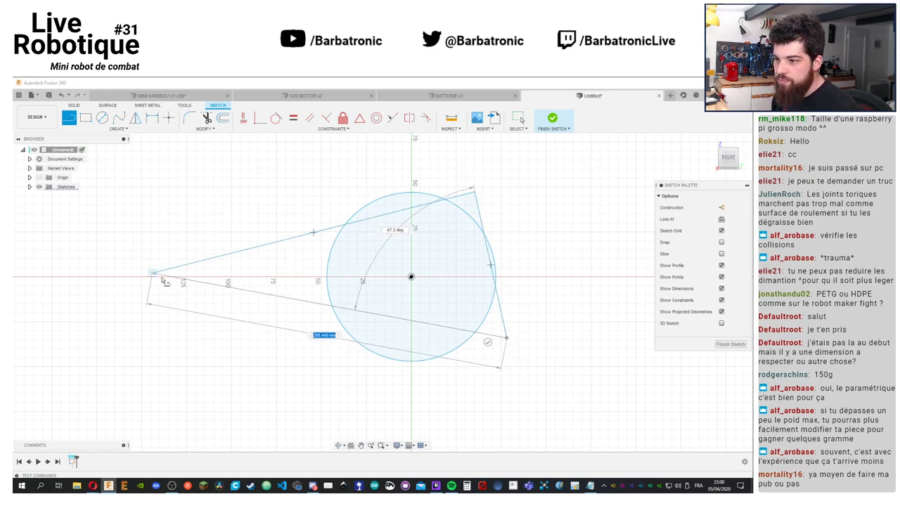
key(Escape)
Delete the two trial edges and the circle
click(499, 310)
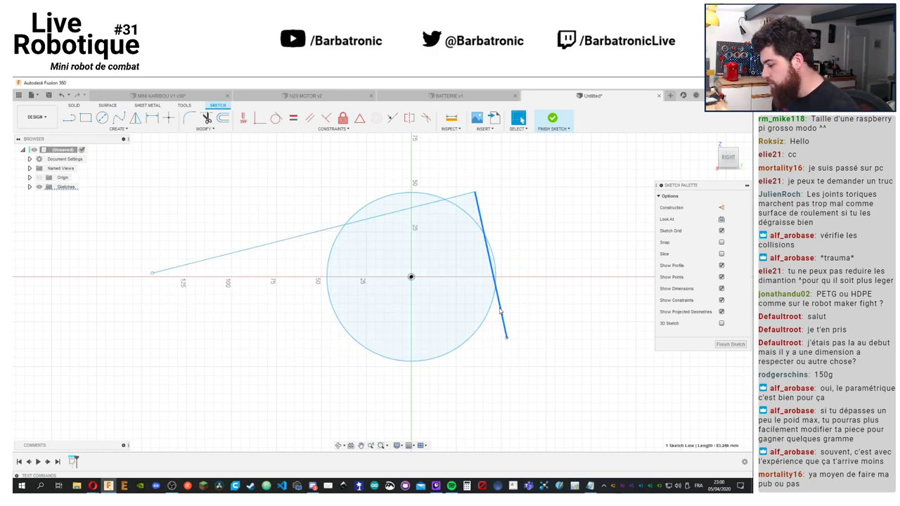
key(Delete)
click(393, 284)
key(Delete)
click(352, 222)
key(Delete)
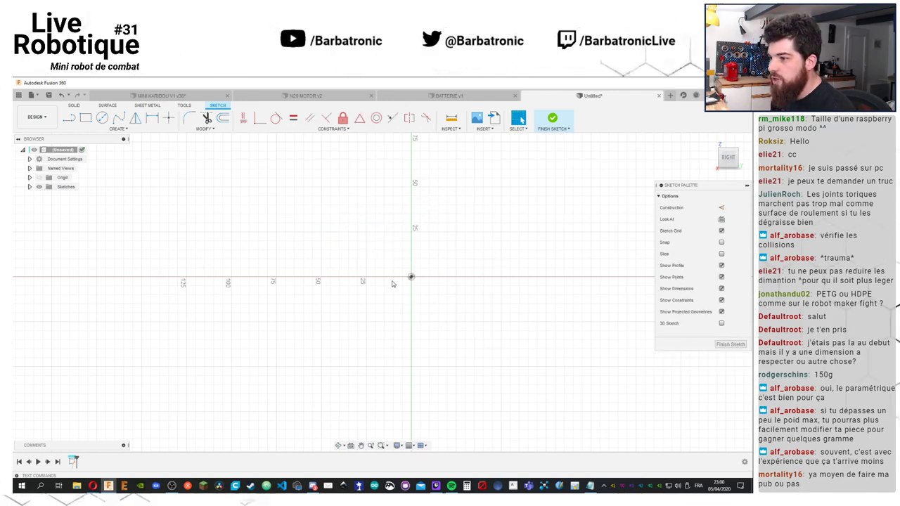
Draw a closed triangular wedge tipped left of the origin, plus an origin-centred circle
key(l)
click(156, 276)
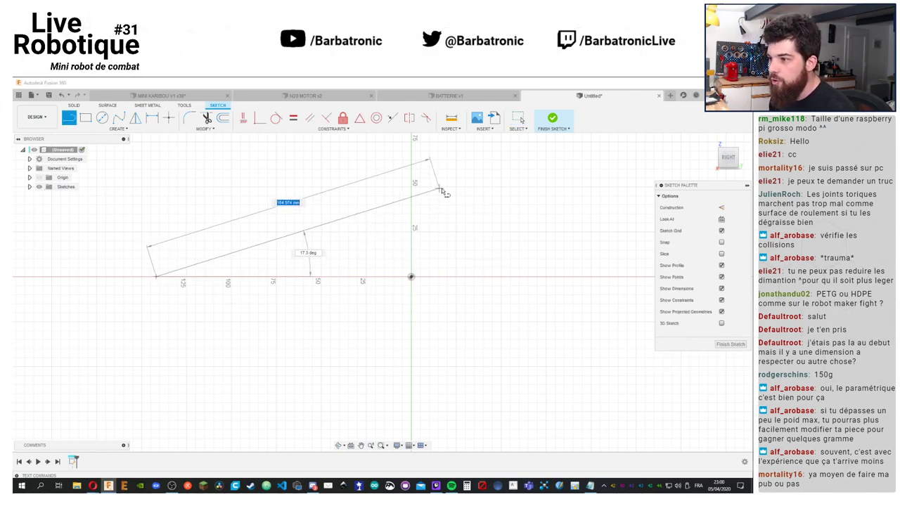
click(478, 170)
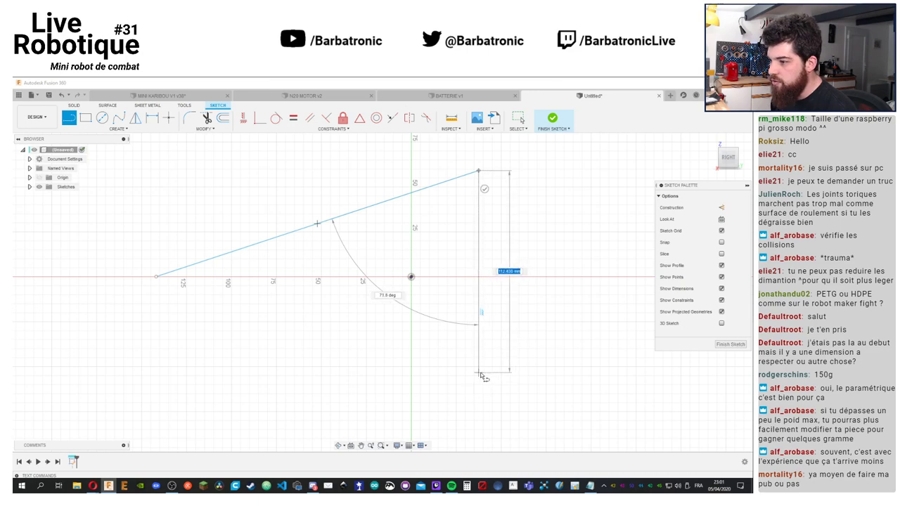
click(479, 372)
click(156, 277)
key(c)
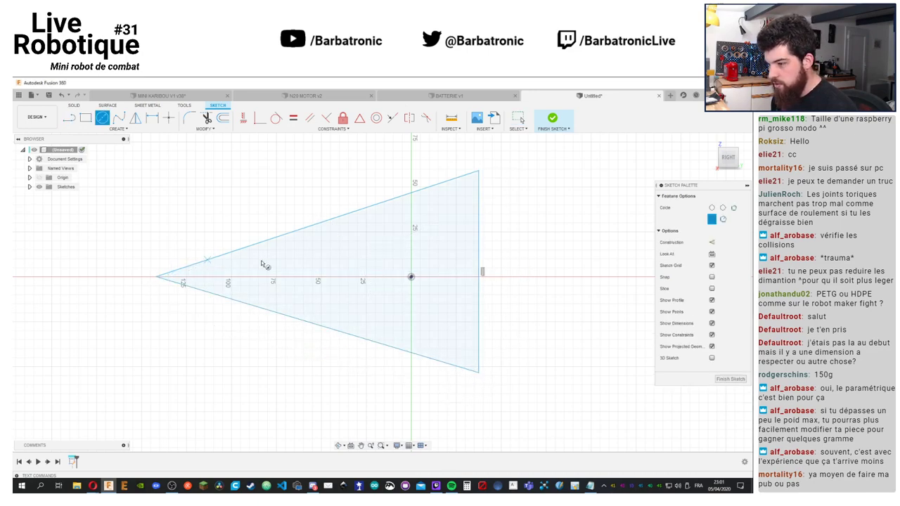
click(411, 276)
click(496, 284)
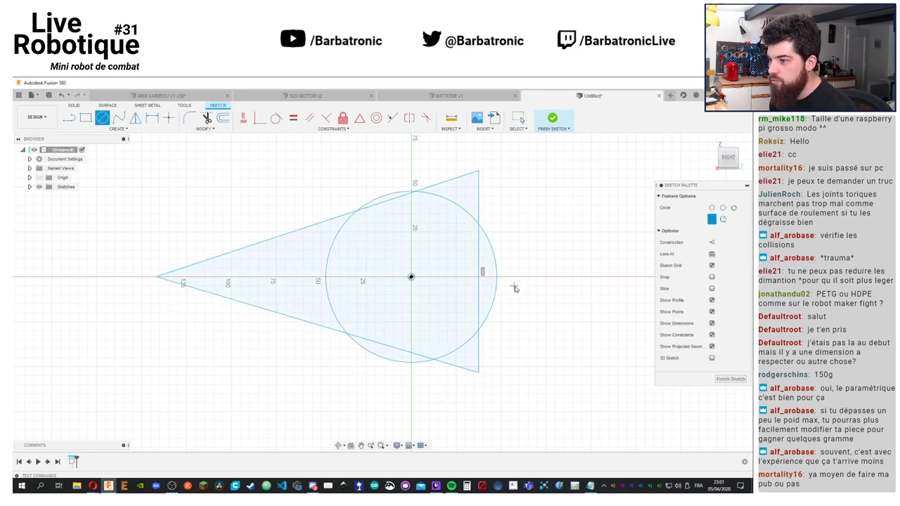
key(Escape)
Push the triangle's right edge further right, then select and delete the whole triangle
drag(482, 272, 521, 271)
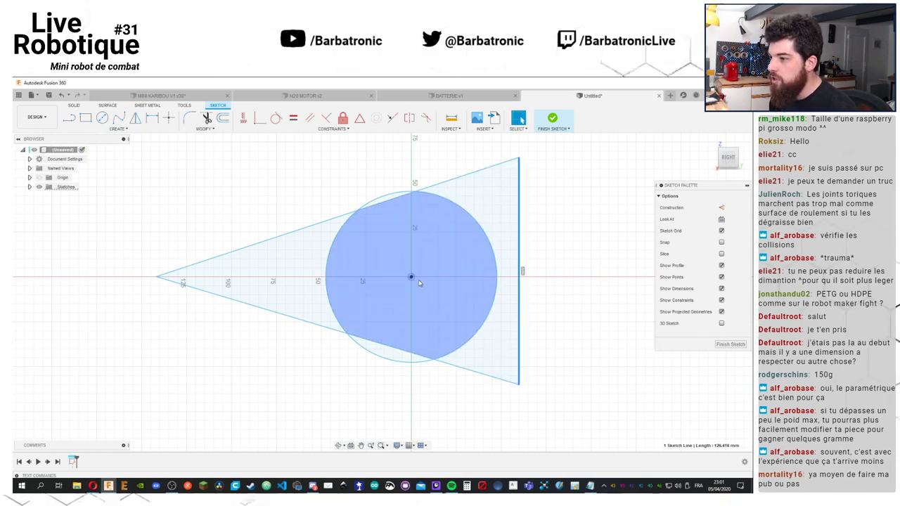
key(Escape)
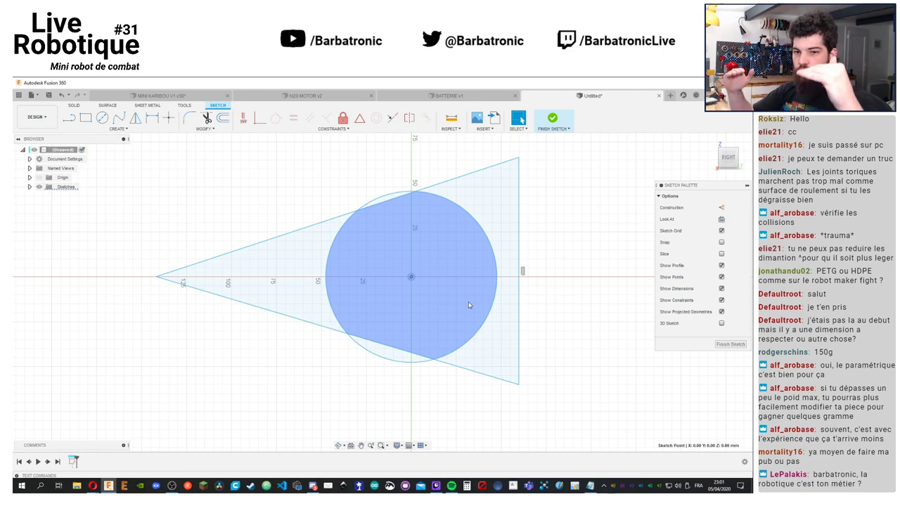
click(520, 243)
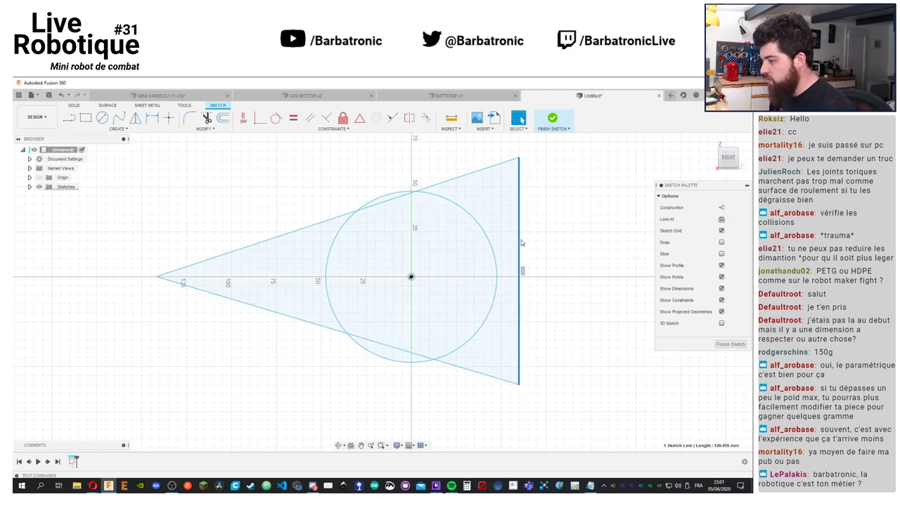
double_click(521, 244)
key(Delete)
Delete the circle and draw a vertical line straight up from the origin
click(491, 243)
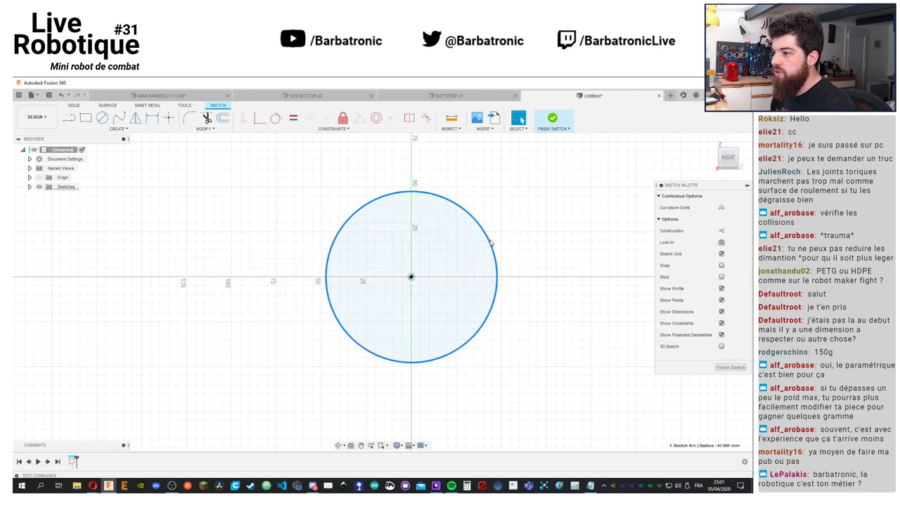
key(Delete)
middle_drag(491, 243, 523, 287)
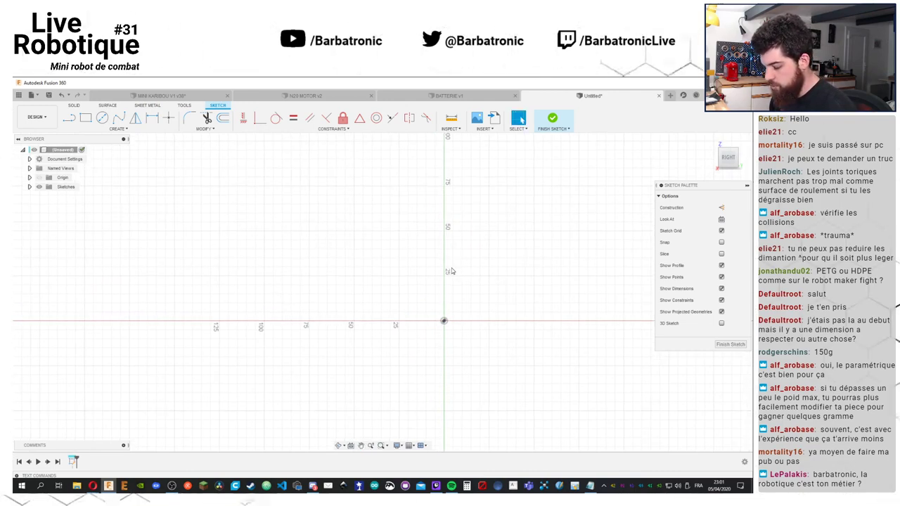
key(l)
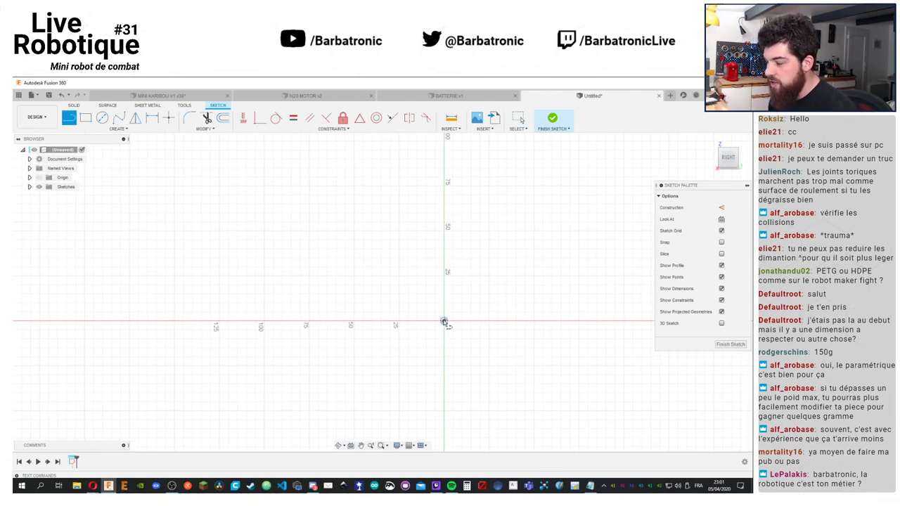
click(444, 321)
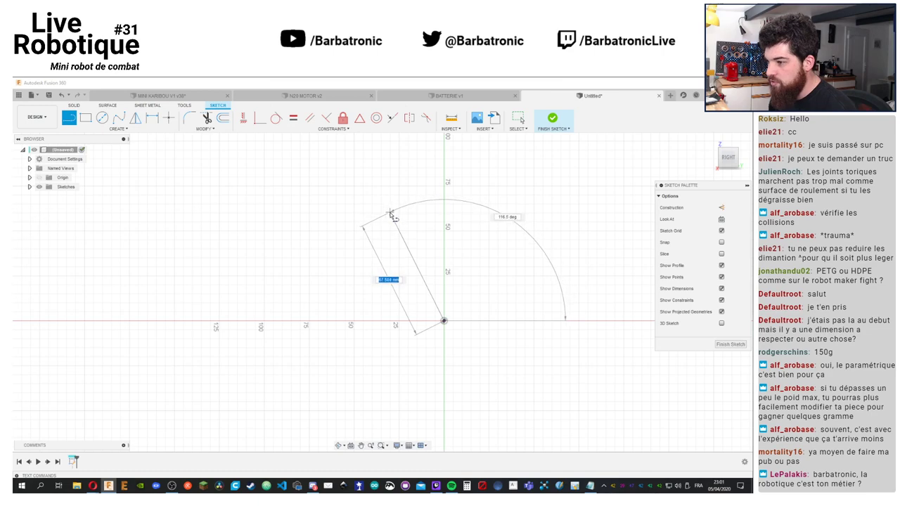
mouse_move(450, 239)
middle_down()
mouse_move(478, 253)
mouse_move(422, 253)
mouse_move(412, 281)
middle_up()
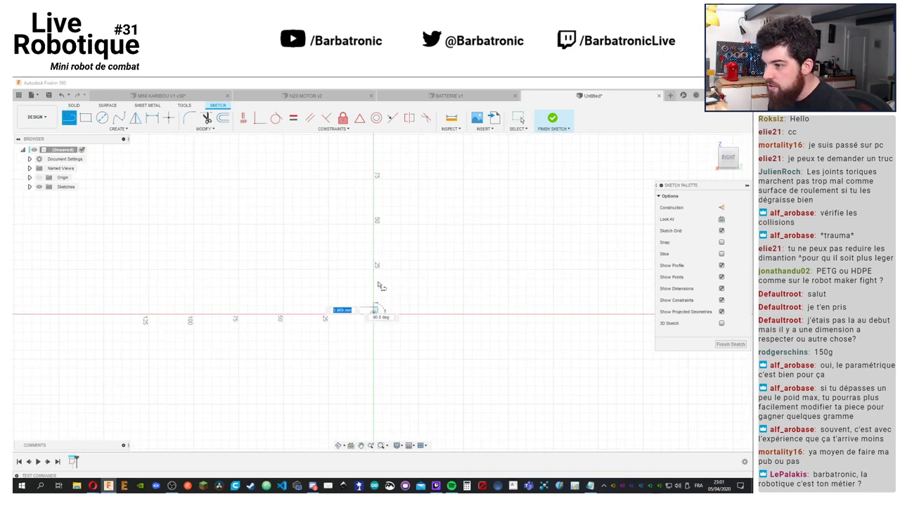
click(373, 259)
key(Escape)
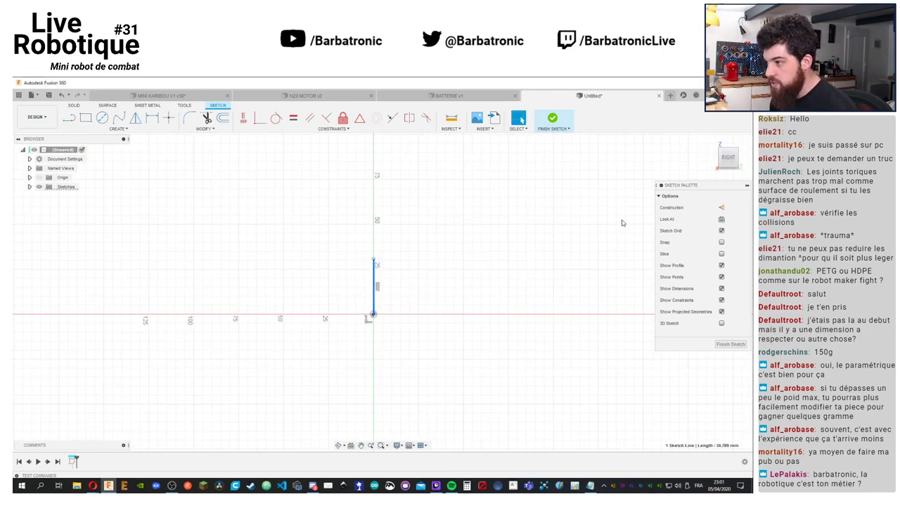
key(Escape)
Draw a circle centred on the line's top endpoint, cancelling a stray construction circle
key(c)
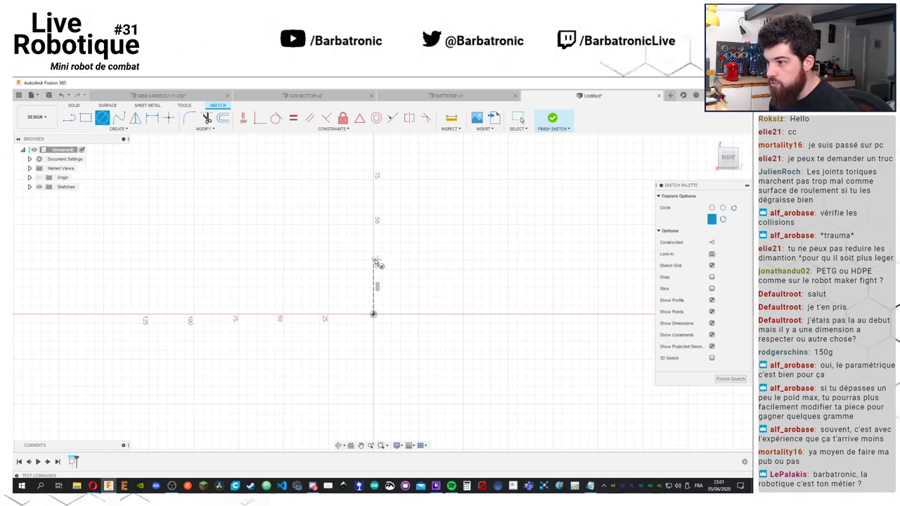
click(373, 260)
click(463, 295)
middle_drag(488, 288, 504, 316)
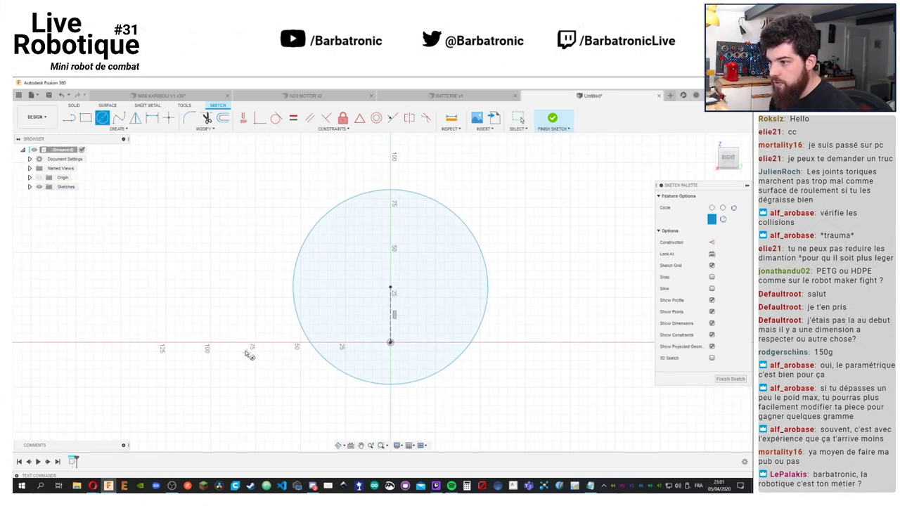
key(x)
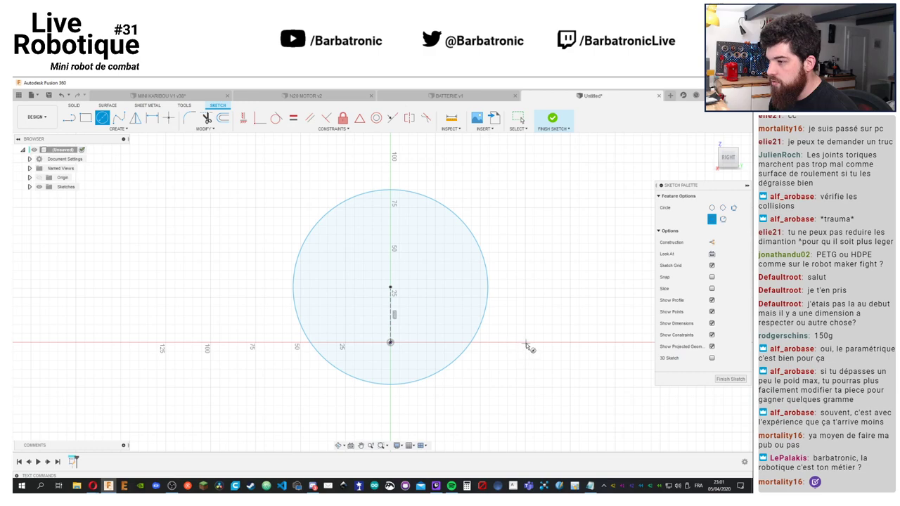
click(568, 342)
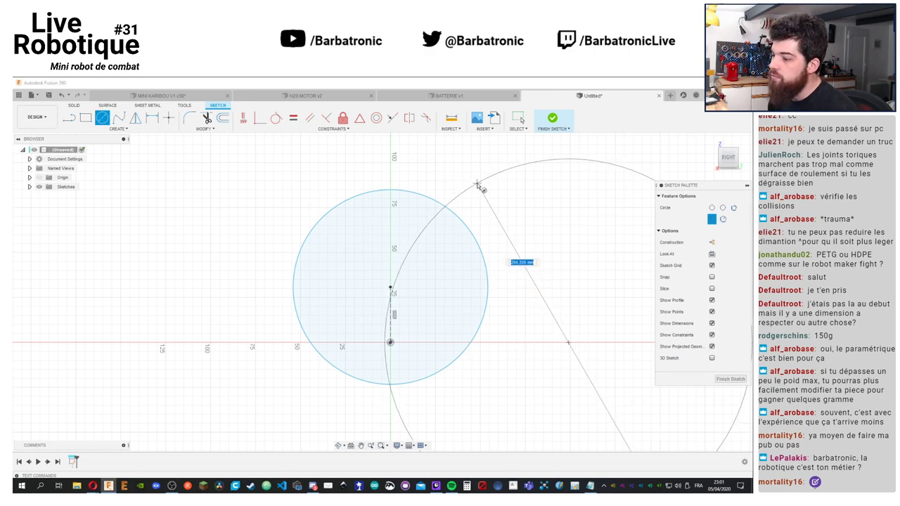
key(Escape)
Draw a closed triangle with right, top and far-left corners enclosing the circle
key(l)
click(593, 337)
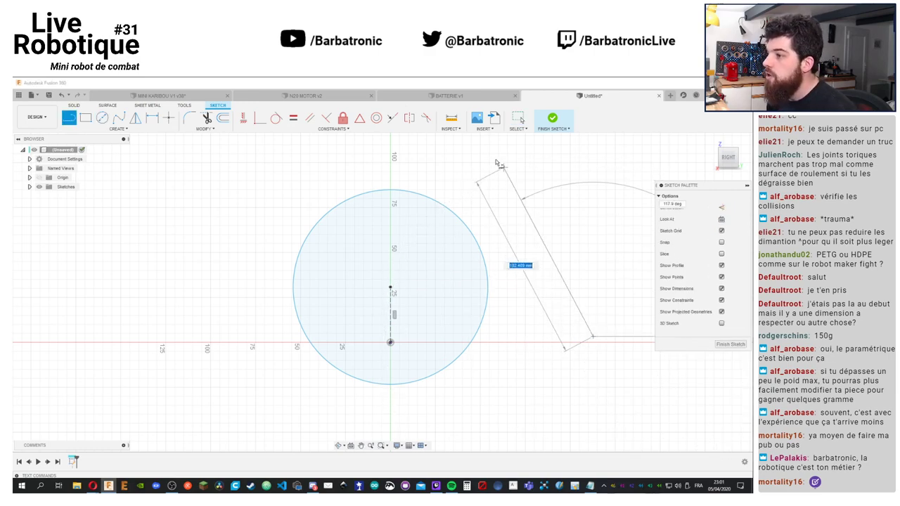
click(524, 172)
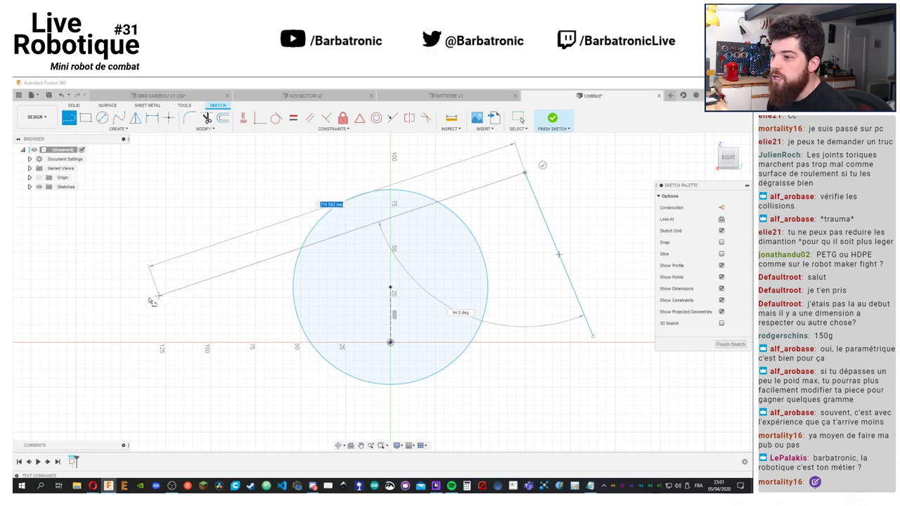
click(51, 347)
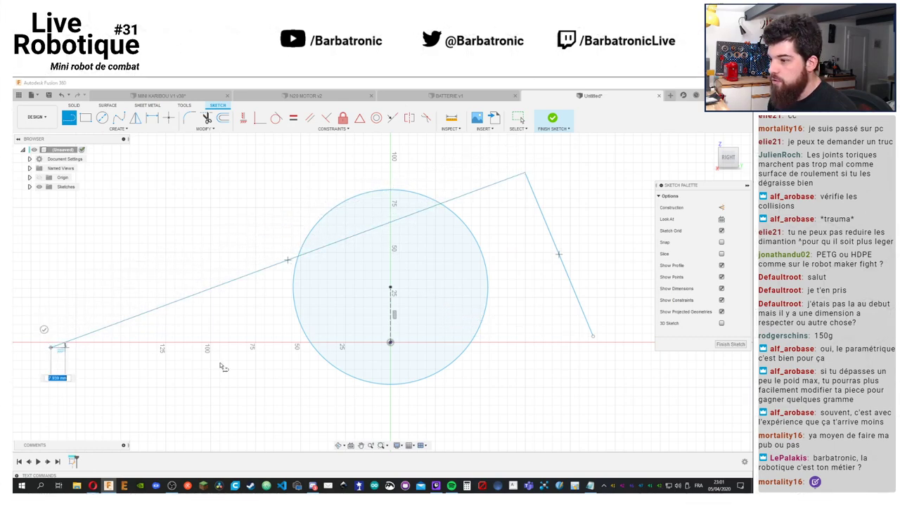
click(593, 336)
middle_drag(536, 258, 560, 272)
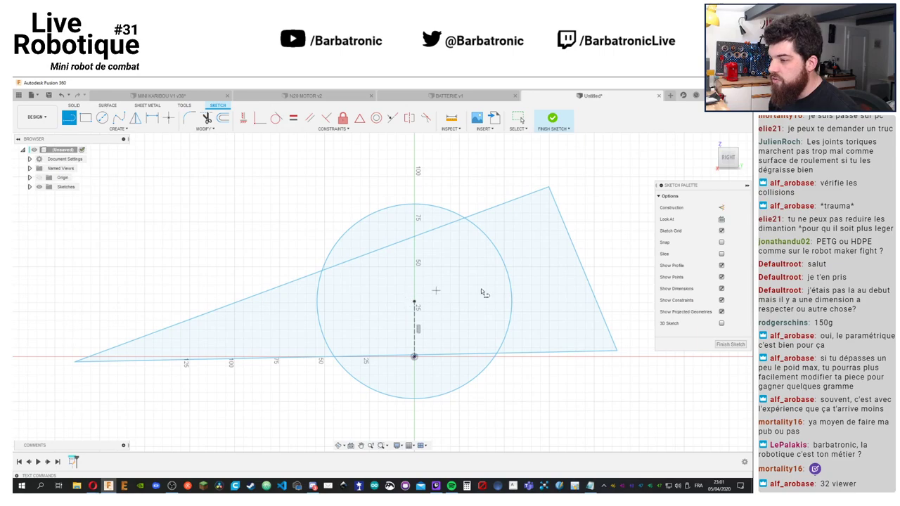
key(Escape)
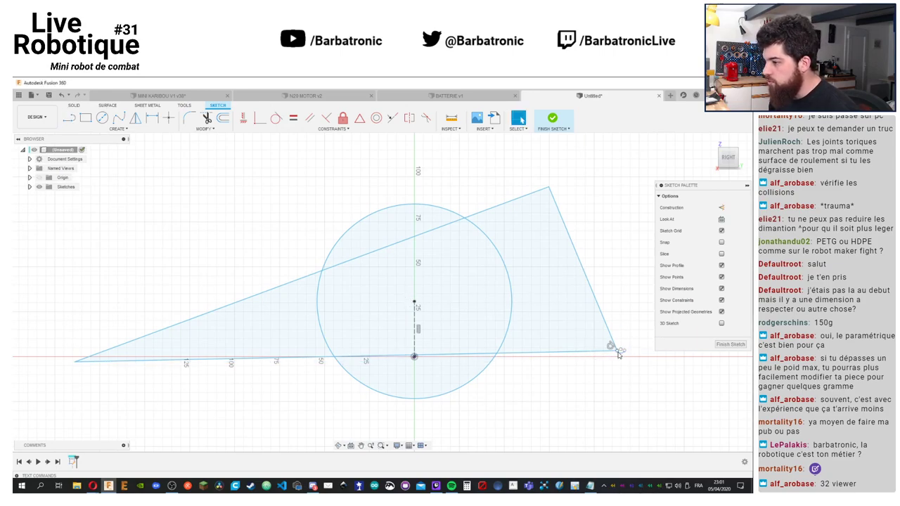
Drag the triangle's corners and right edge to level its bottom and reshape it
drag(617, 351, 626, 365)
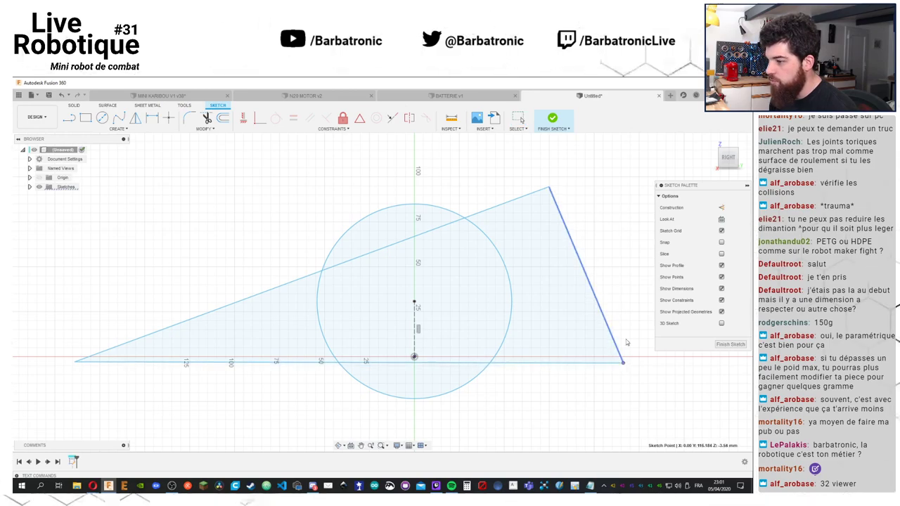
key(Escape)
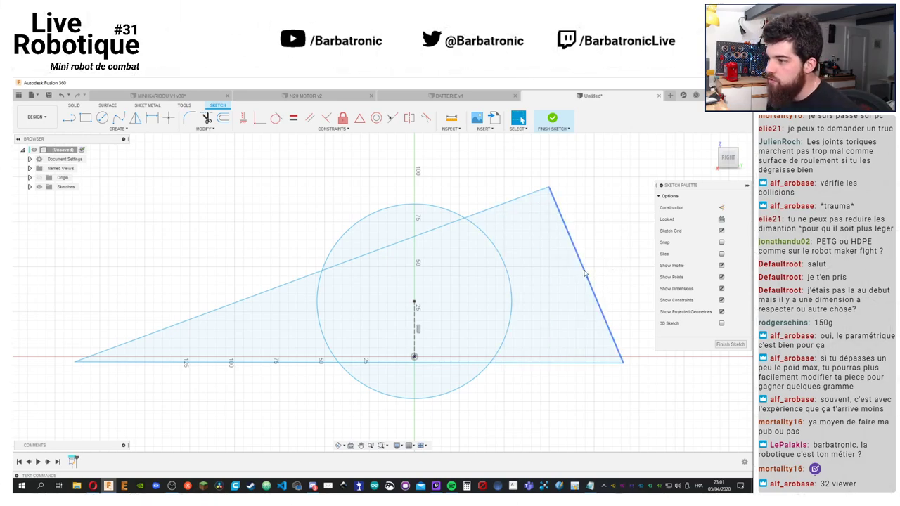
drag(585, 274, 534, 276)
click(622, 255)
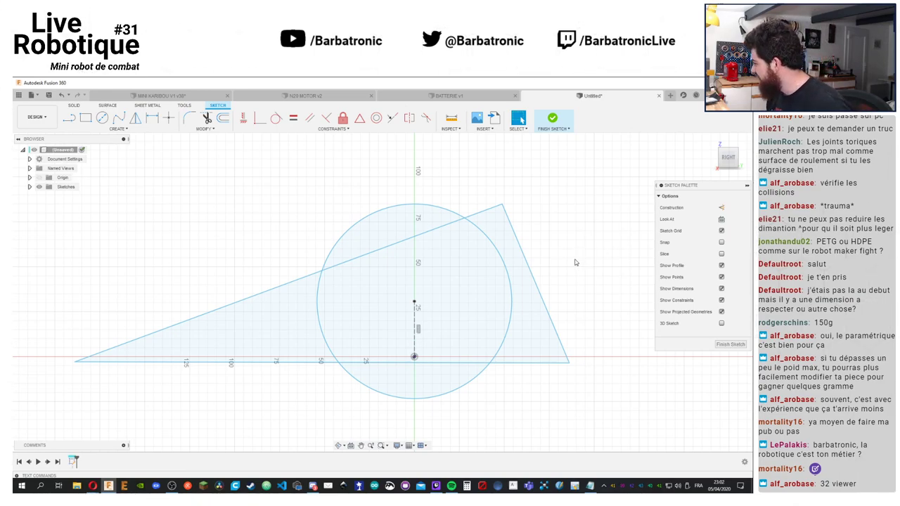
middle_drag(548, 214, 561, 220)
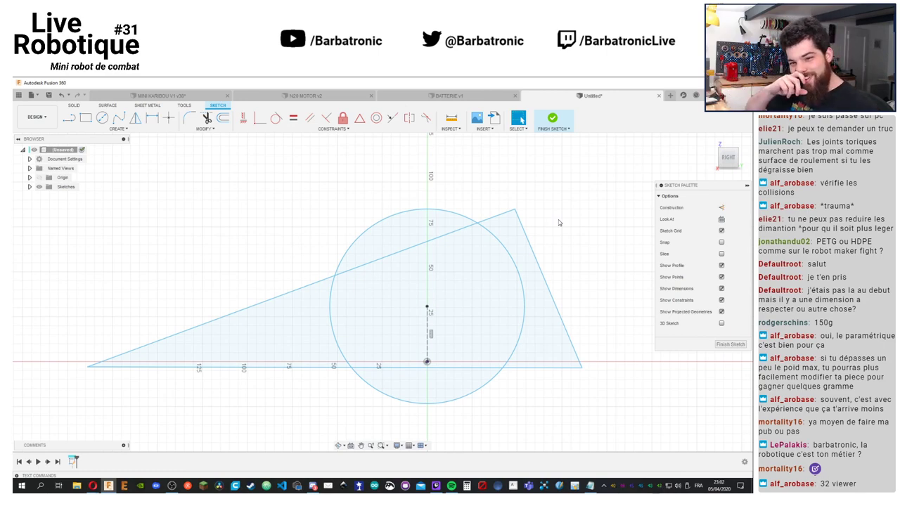
mouse_move(582, 366)
mouse_down()
mouse_move(553, 372)
mouse_move(563, 385)
mouse_up()
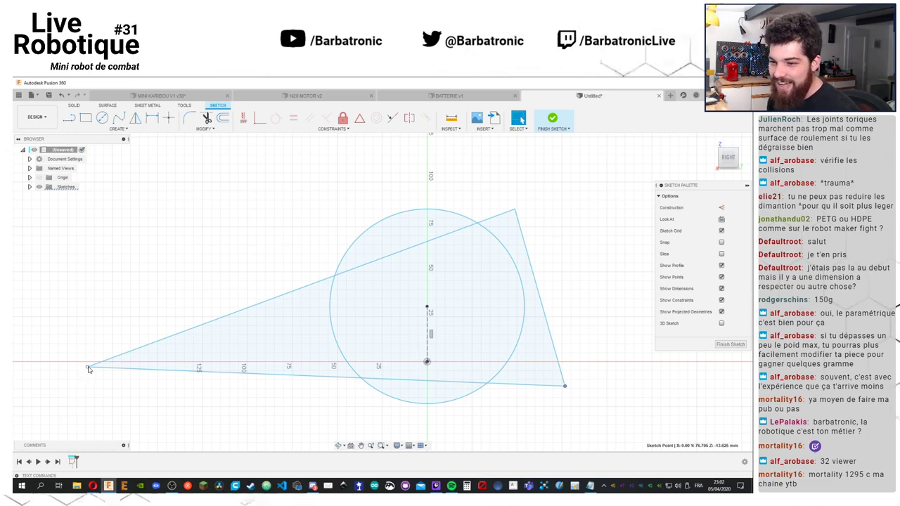
drag(88, 366, 74, 384)
mouse_move(189, 240)
middle_down()
mouse_move(211, 244)
mouse_move(194, 261)
middle_up()
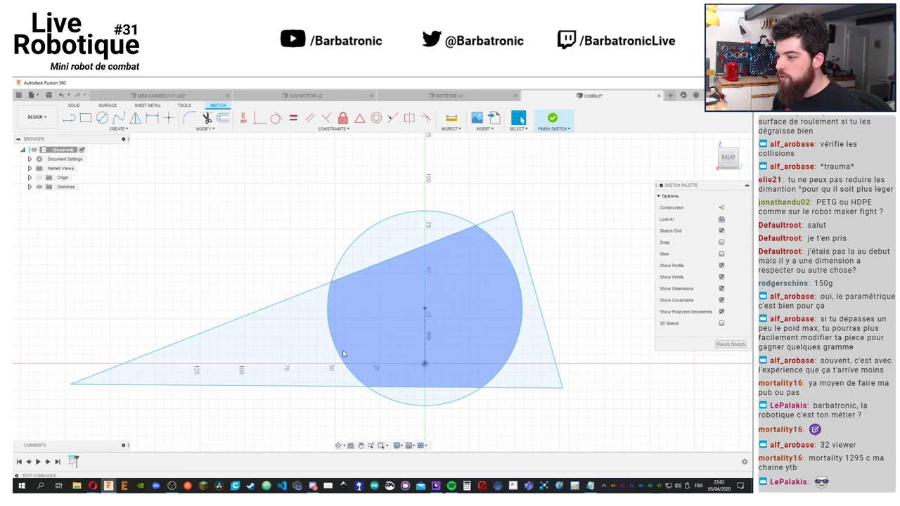
Add user parameters dia_roue and garde_sol = 3 mm, then close the Parameters dialog
click(73, 105)
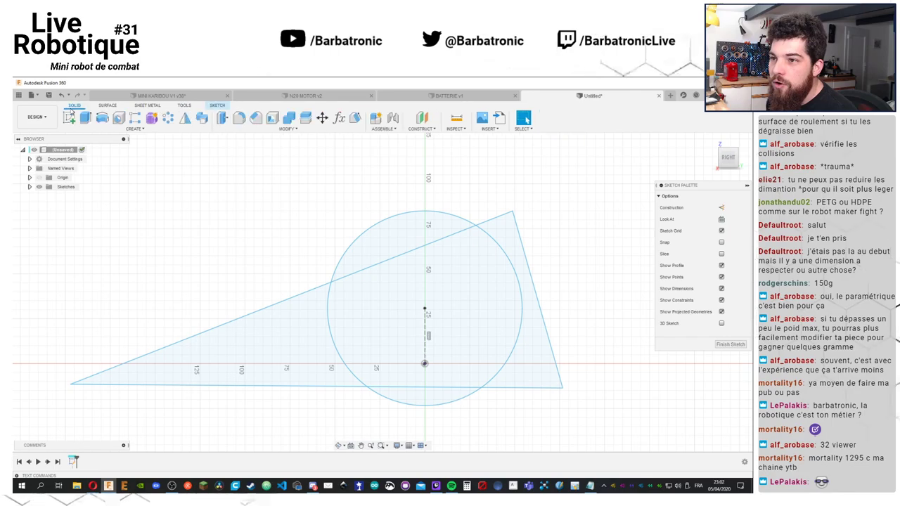
click(338, 118)
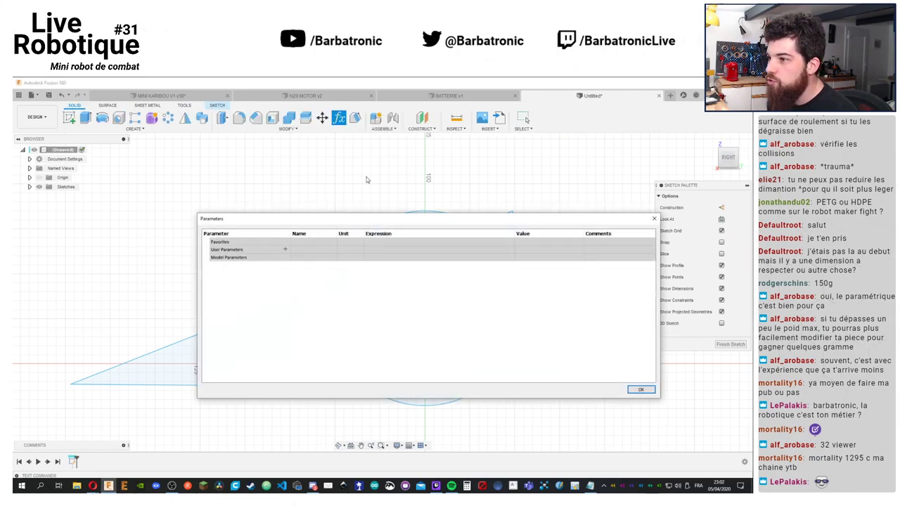
click(300, 250)
click(285, 249)
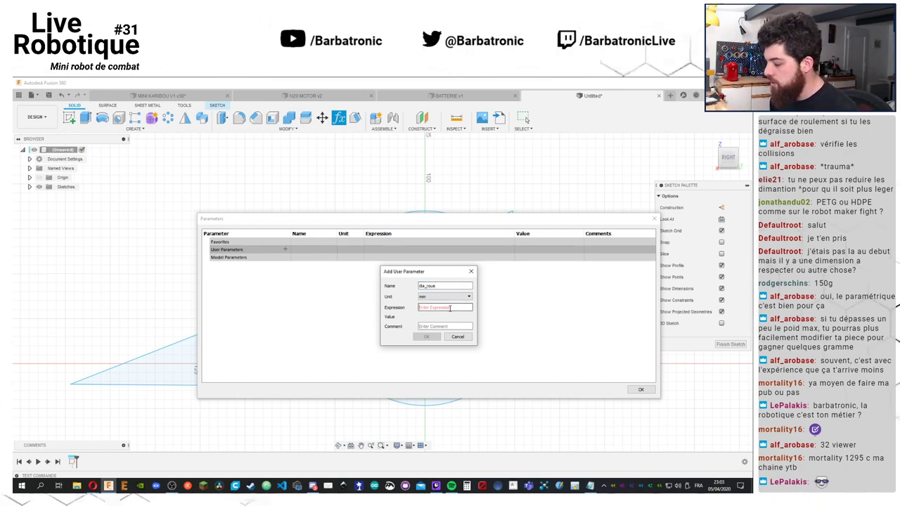
click(450, 307)
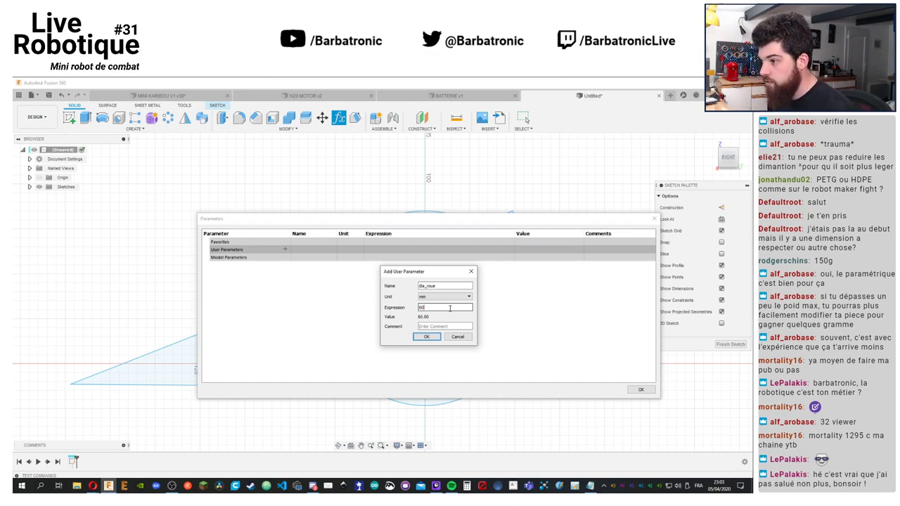
click(426, 336)
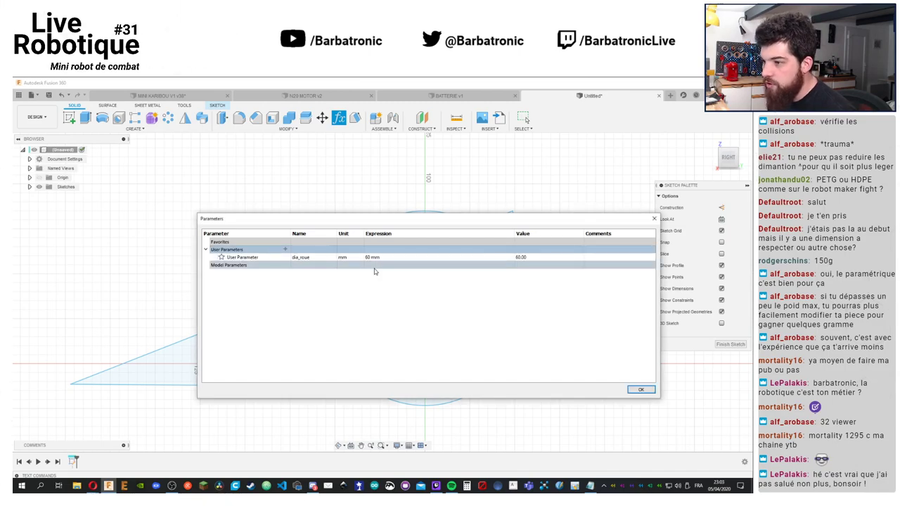
click(285, 249)
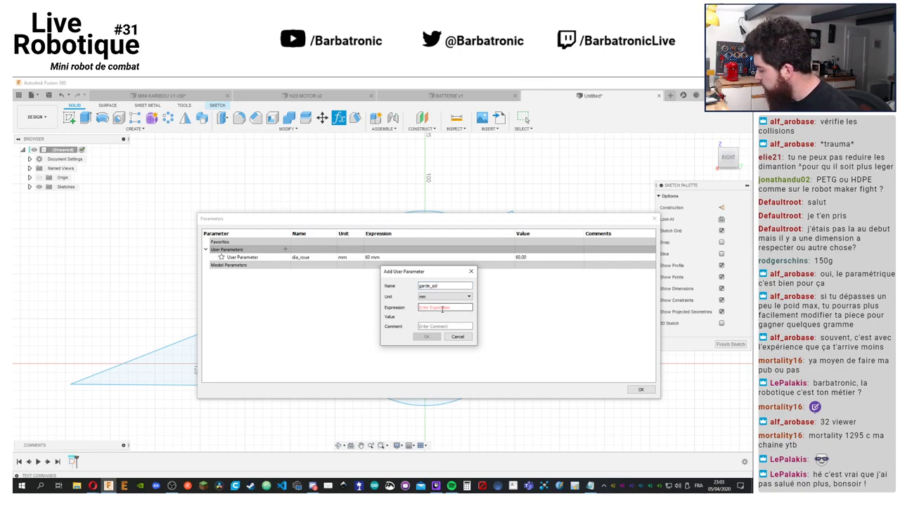
click(426, 337)
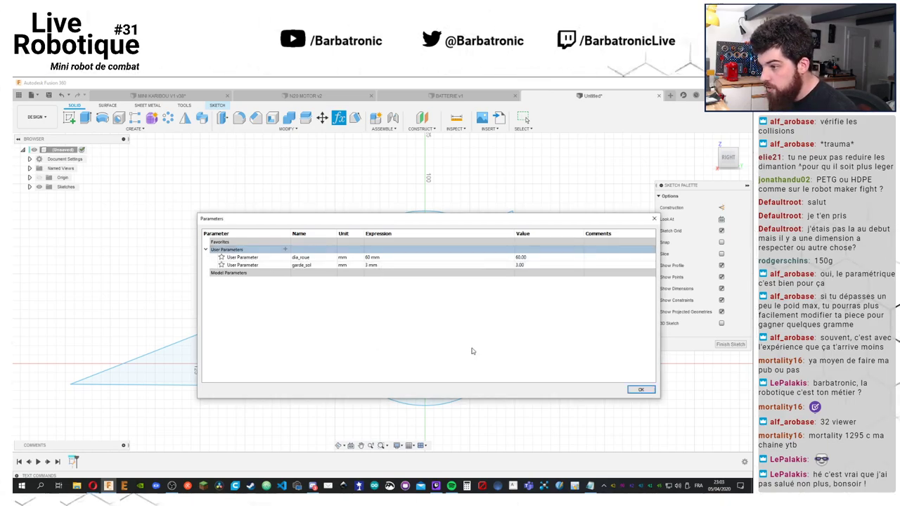
click(640, 390)
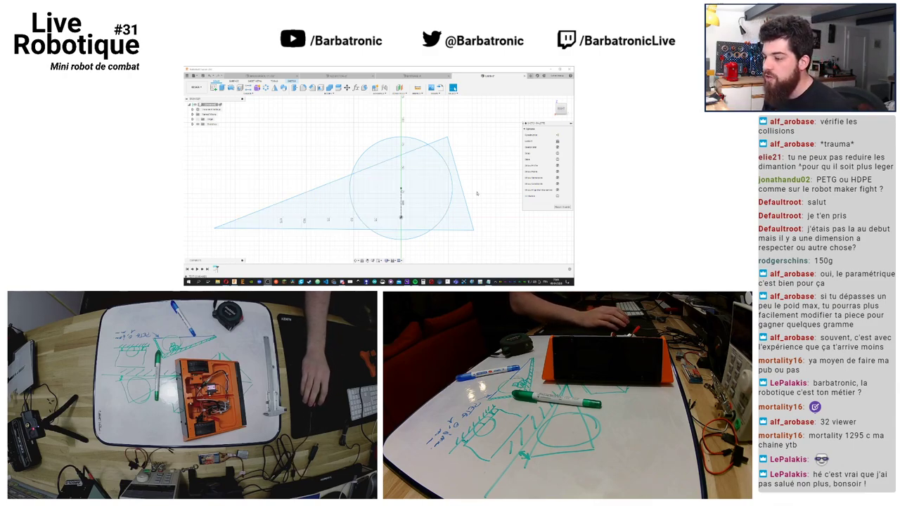
middle_drag(297, 232, 296, 212)
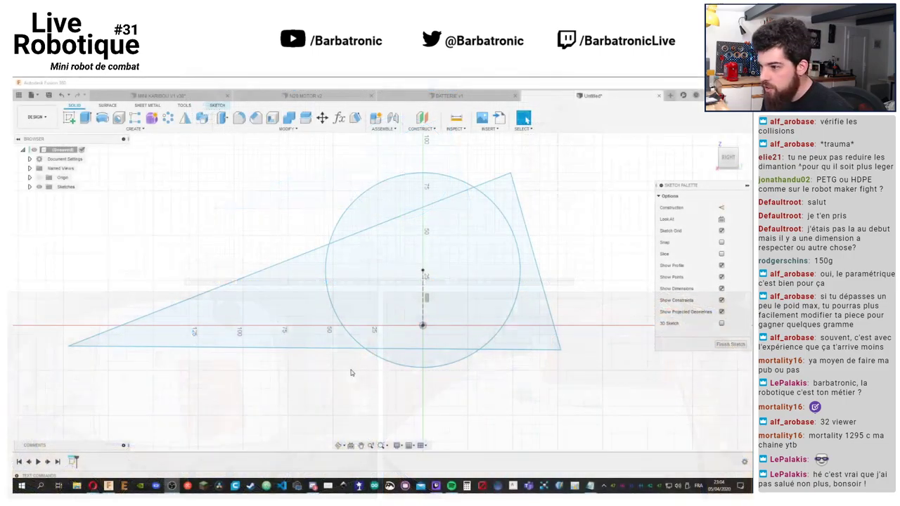
middle_drag(362, 220, 371, 228)
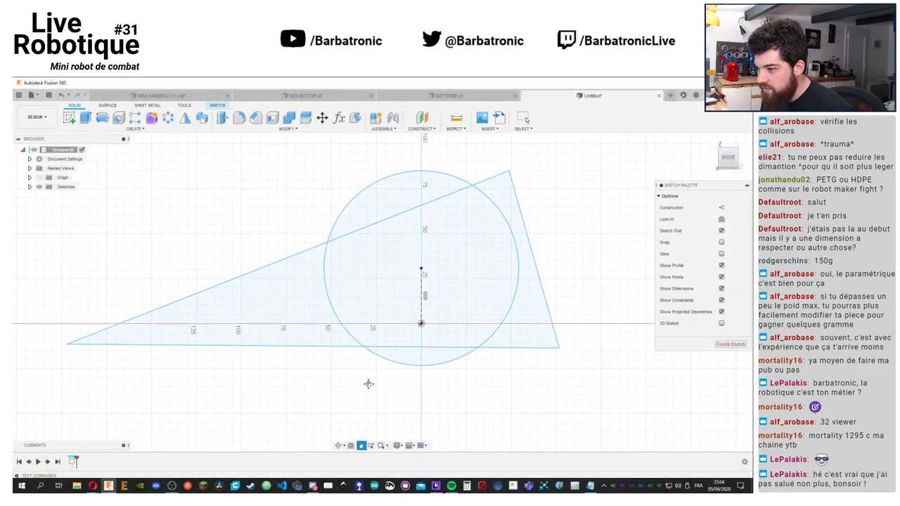
Adjust the triangle's bottom-right and left corners slightly
middle_drag(369, 384, 363, 394)
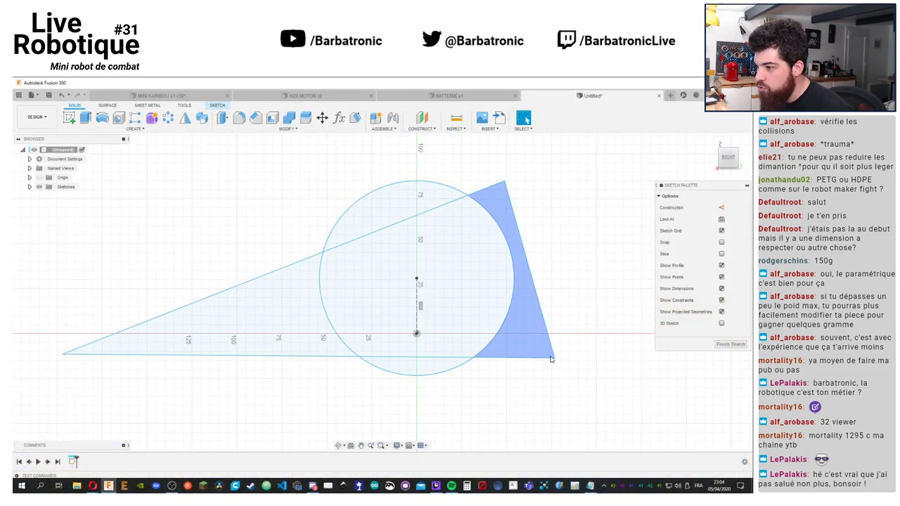
drag(553, 357, 551, 341)
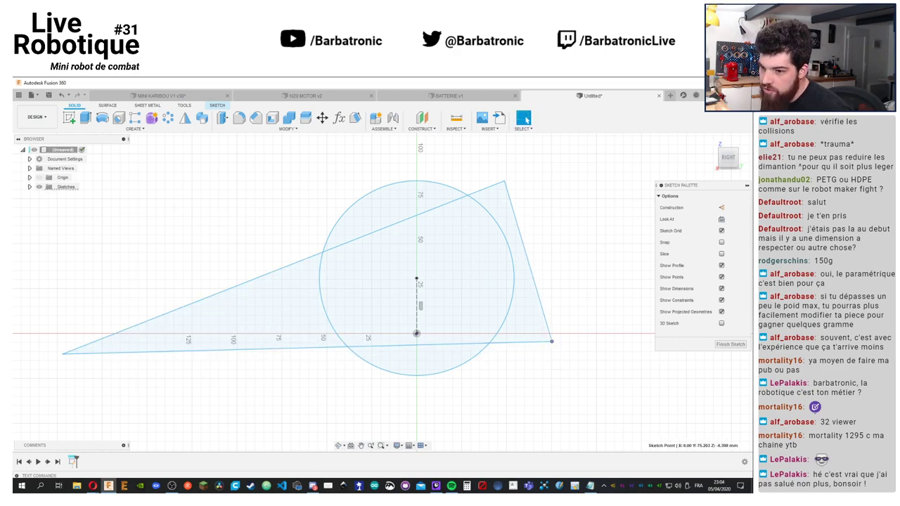
drag(63, 353, 60, 371)
drag(551, 344, 549, 348)
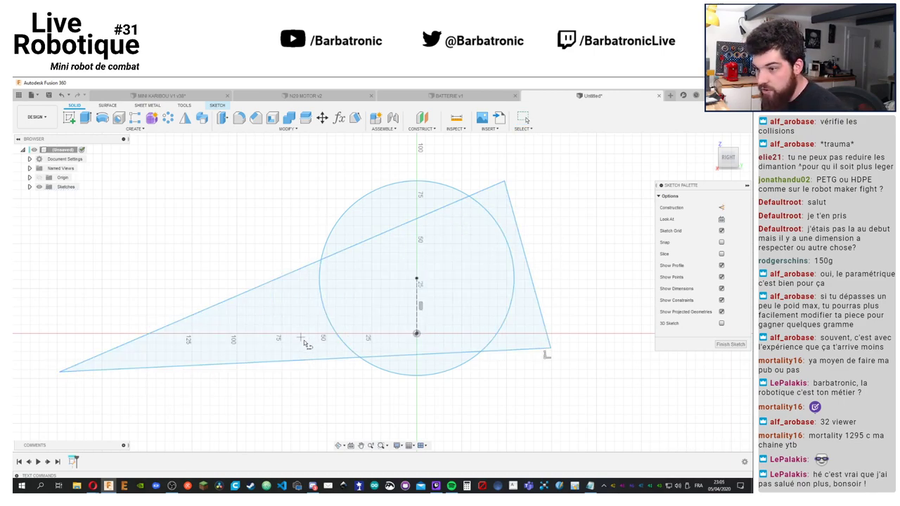
Draw a horizontal construction line through the origin and snap the triangle's lower-left corner onto it
click(417, 334)
click(34, 337)
key(Escape)
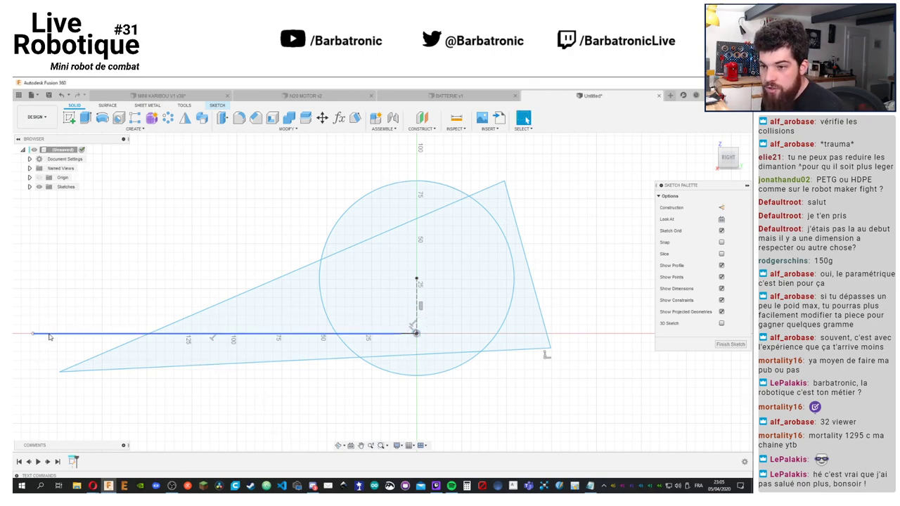
click(720, 208)
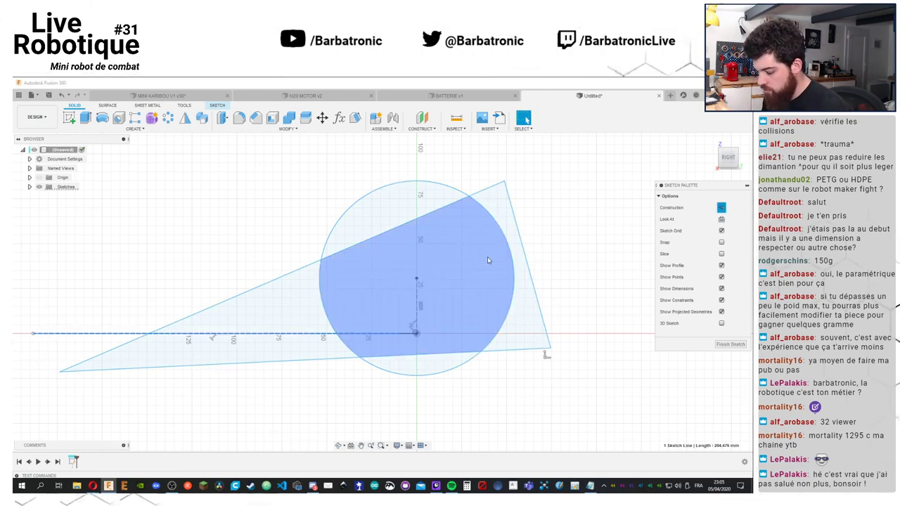
click(590, 334)
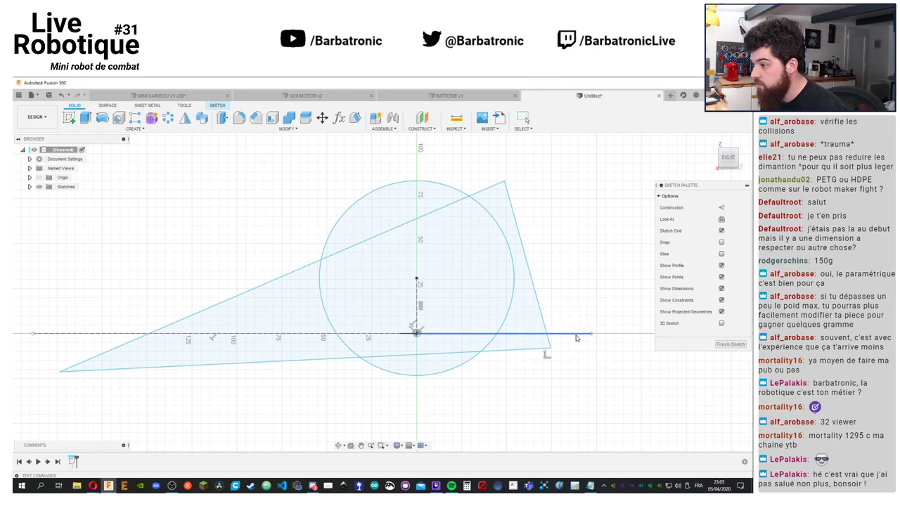
key(Escape)
drag(551, 350, 547, 323)
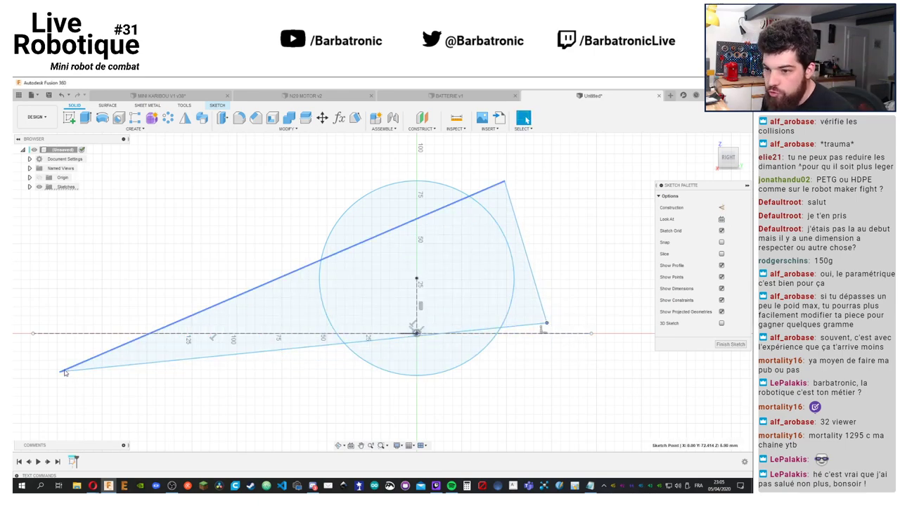
drag(60, 371, 116, 334)
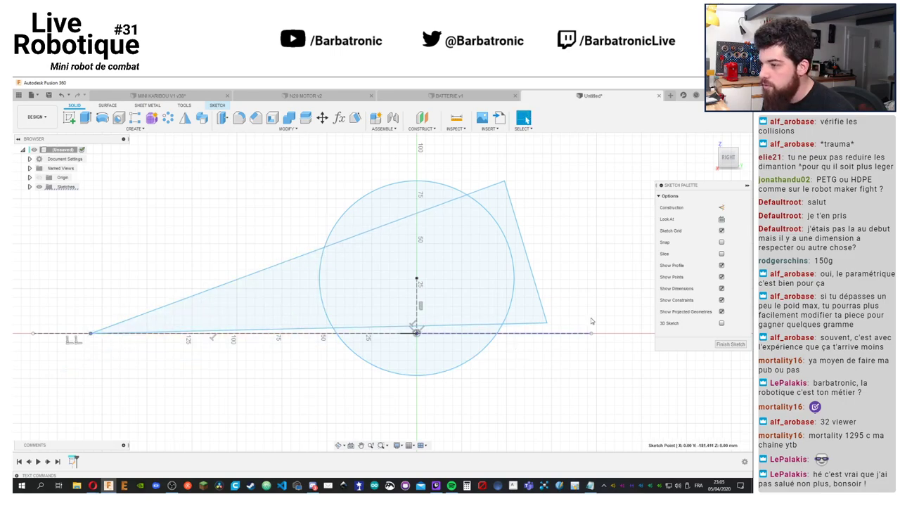
click(546, 324)
Dimension the triangle's right corner height above the construction line as garde_sol (3 mm)
click(565, 333)
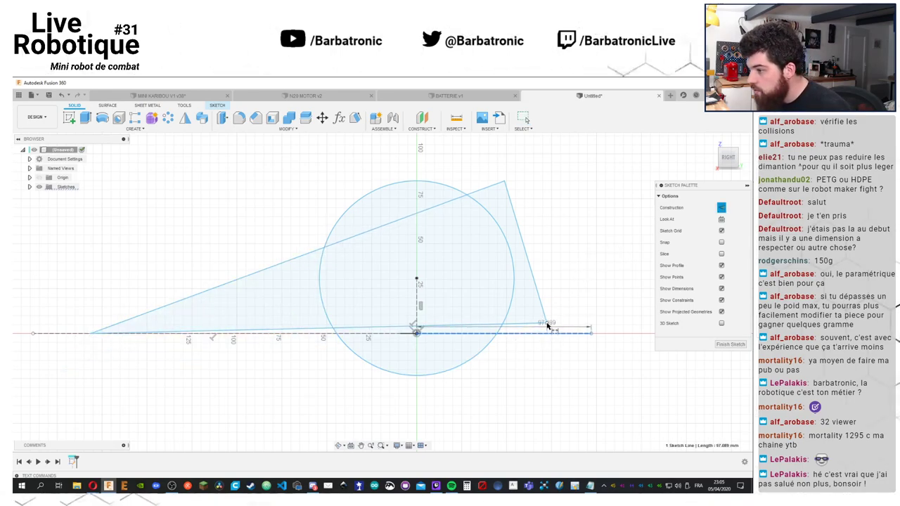
click(574, 275)
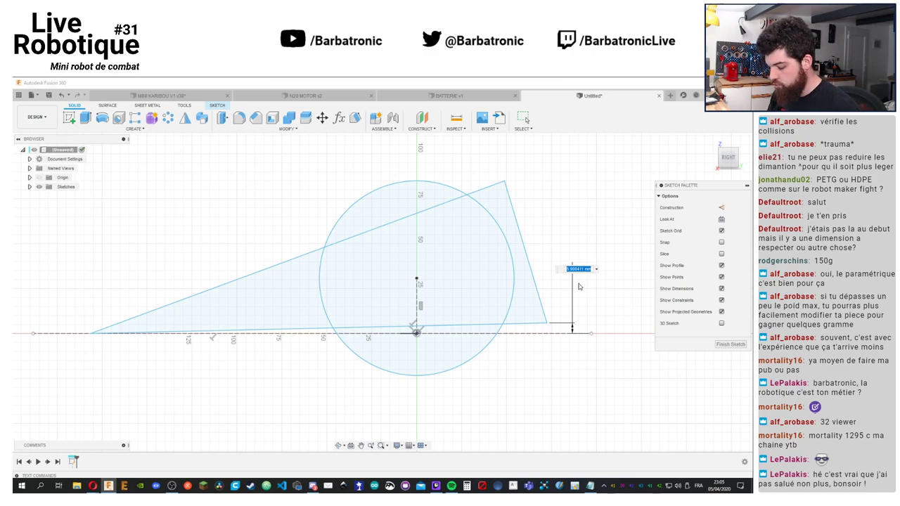
text(gard)
click(578, 283)
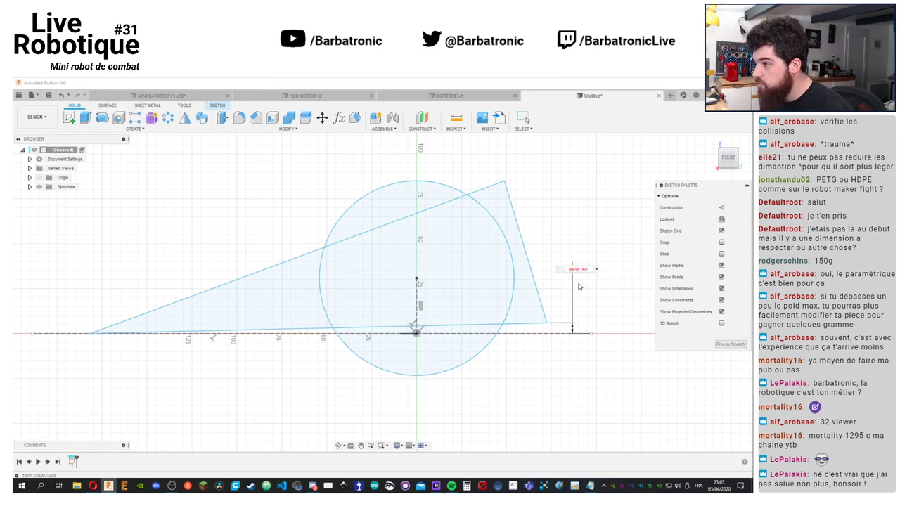
key(Return)
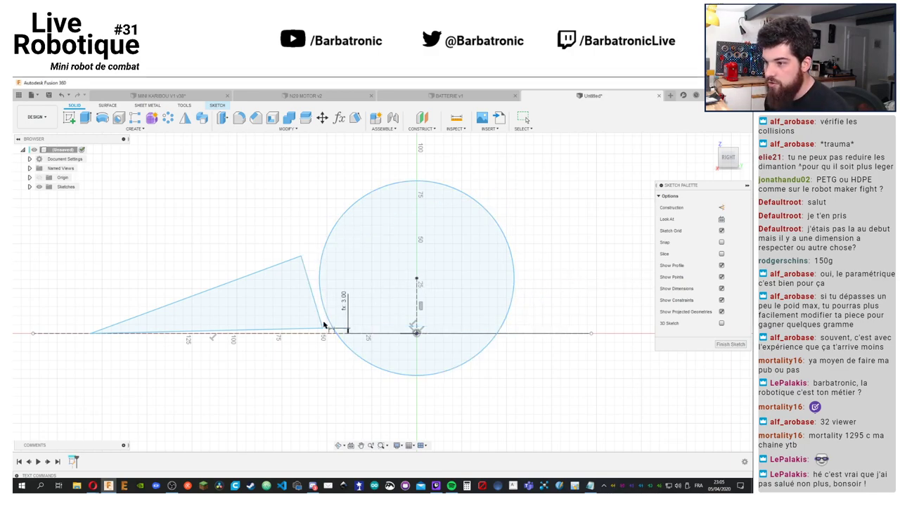
Reposition the triangle's right and top corners, then set the circle diameter to dia_roue (60 mm)
drag(321, 331, 538, 327)
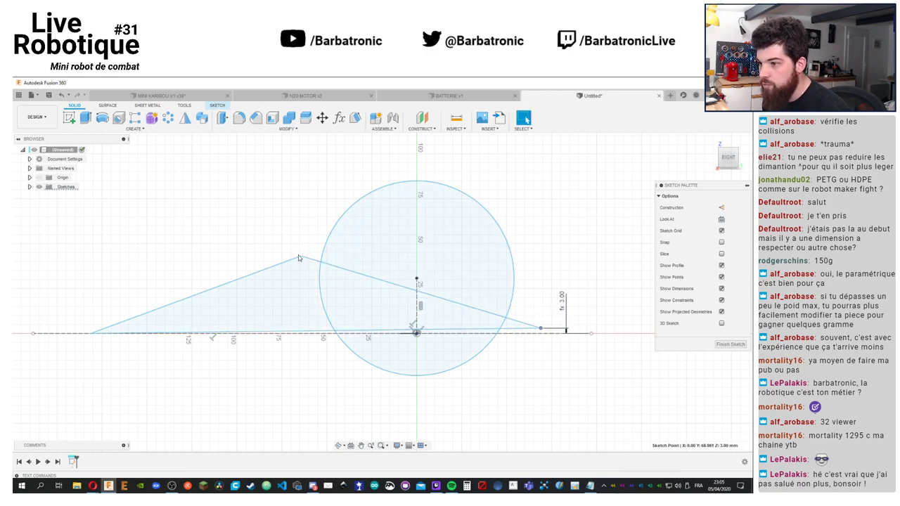
drag(298, 258, 518, 239)
click(481, 209)
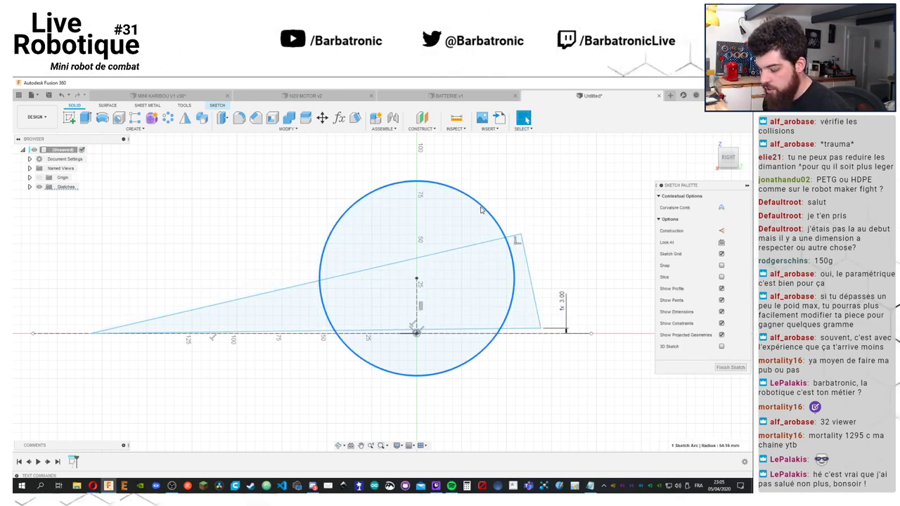
key(d)
click(505, 200)
text(d)
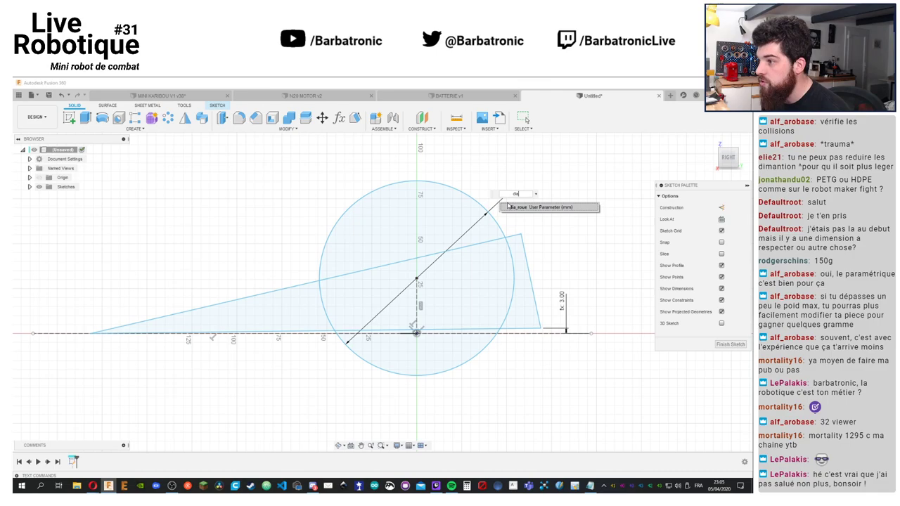
text(ia)
click(509, 207)
key(Return)
key(Escape)
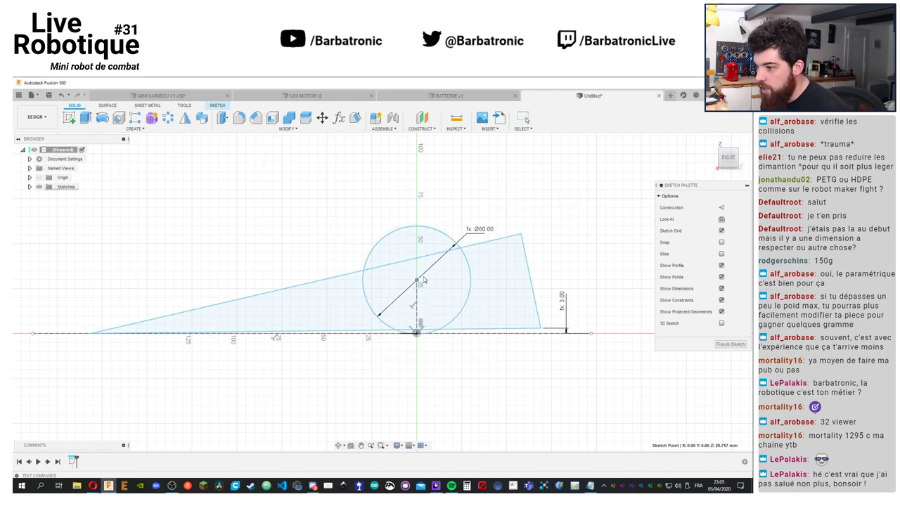
Make the circle tangent to the triangle's base line
scroll(411, 334, up, 5)
click(485, 317)
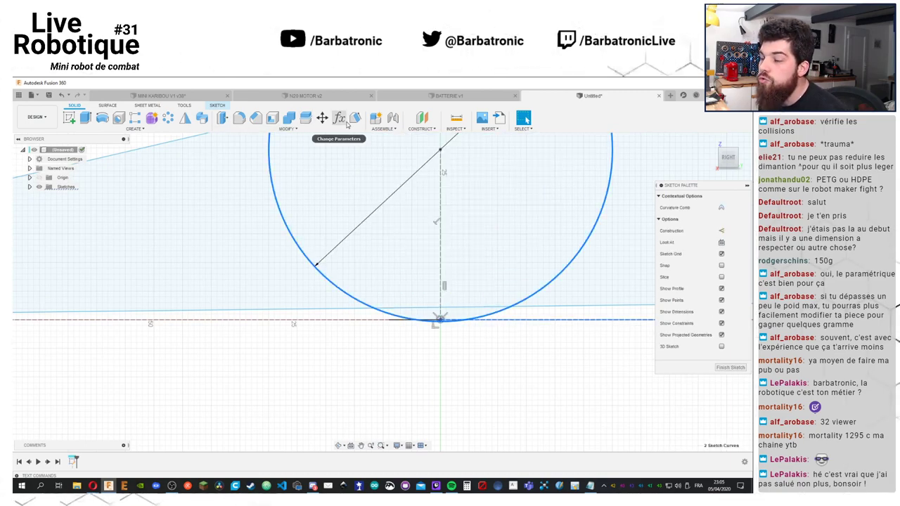
click(217, 105)
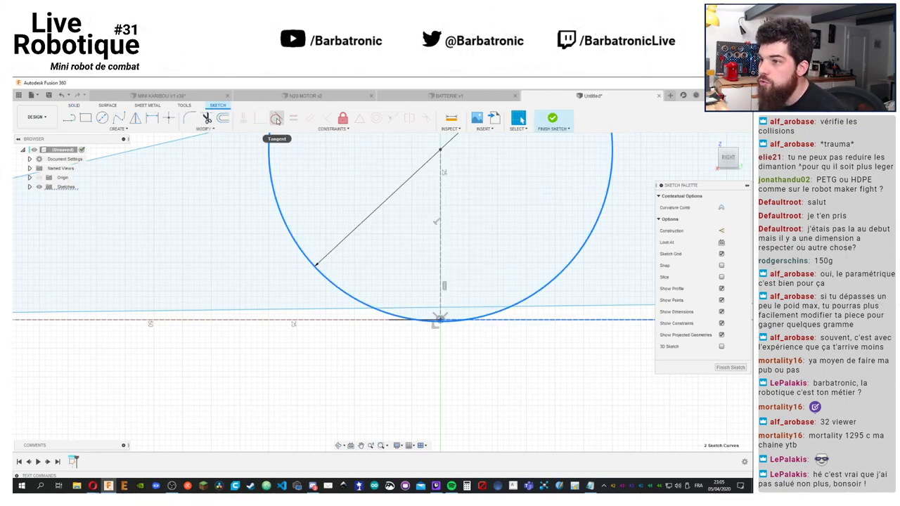
click(323, 184)
scroll(426, 369, down, 5)
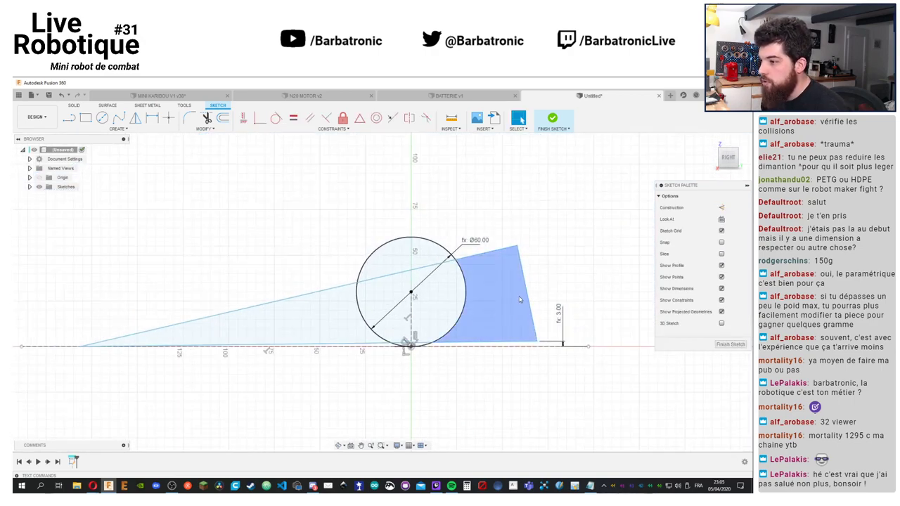
Nudge the triangle's right edge, then begin a line at the wedge's left corner
click(485, 300)
mouse_move(484, 300)
mouse_down()
mouse_move(480, 230)
mouse_move(481, 248)
mouse_move(469, 227)
mouse_up()
scroll(337, 227, up, 3)
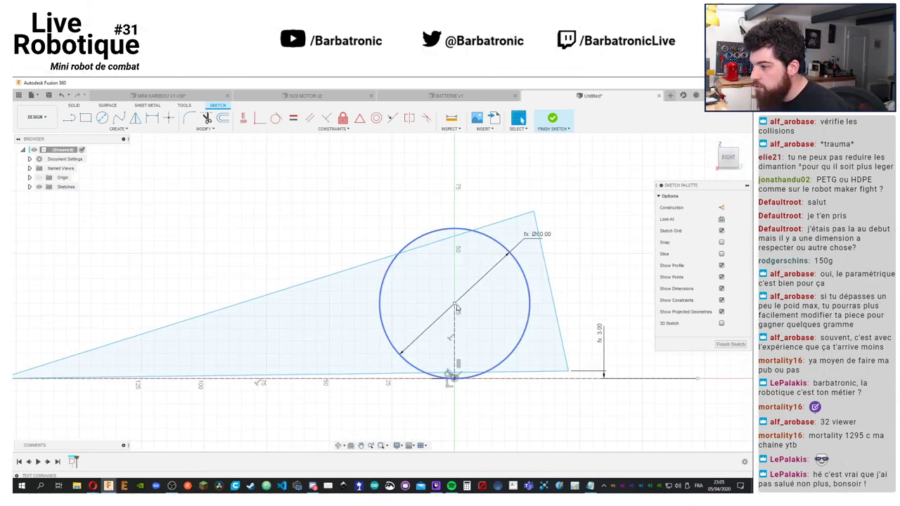
scroll(454, 378, up, 2)
scroll(455, 379, up, 2)
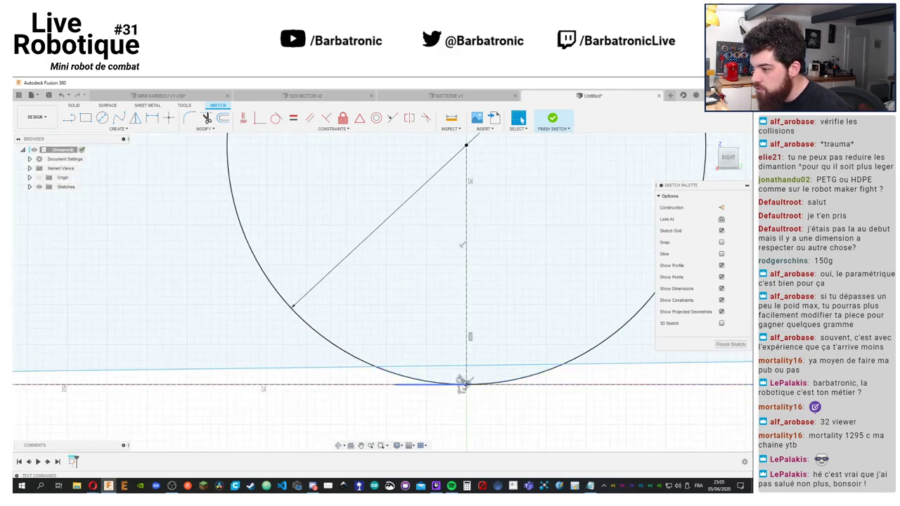
scroll(459, 319, down, 3)
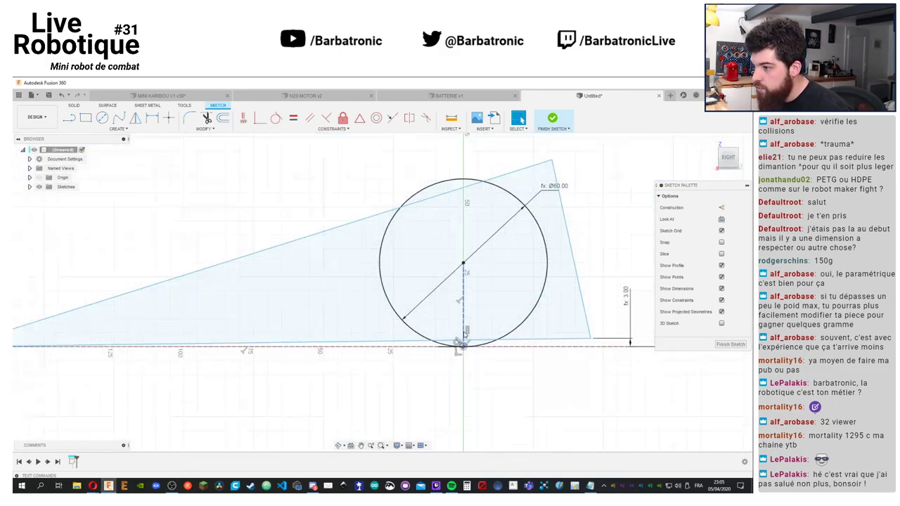
scroll(436, 190, up, 1)
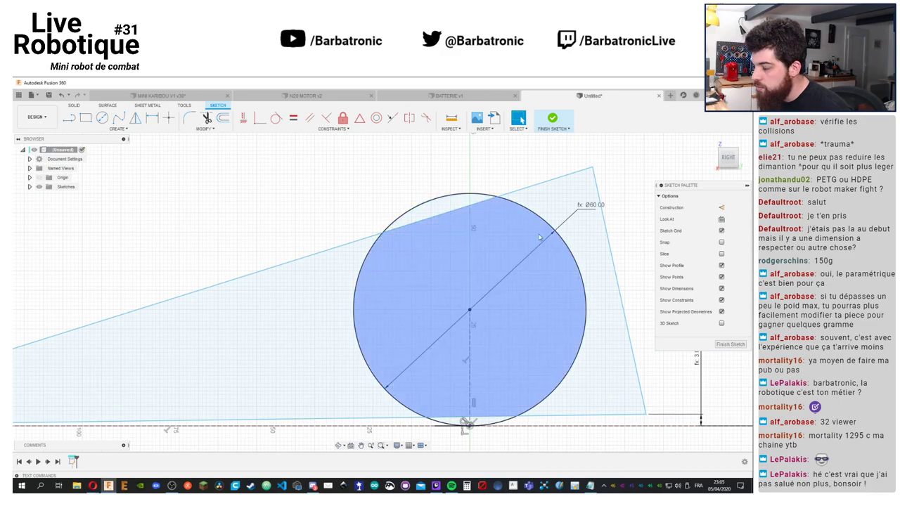
scroll(450, 211, down, 3)
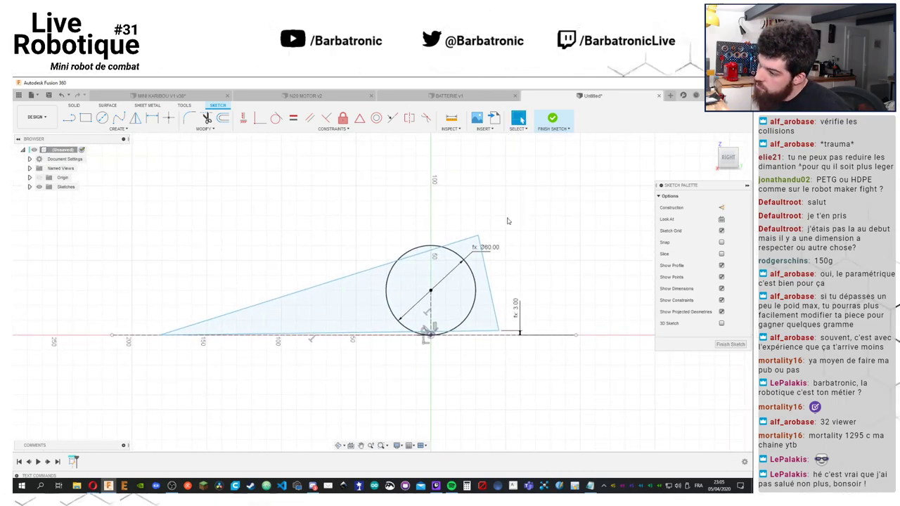
scroll(408, 270, up, 3)
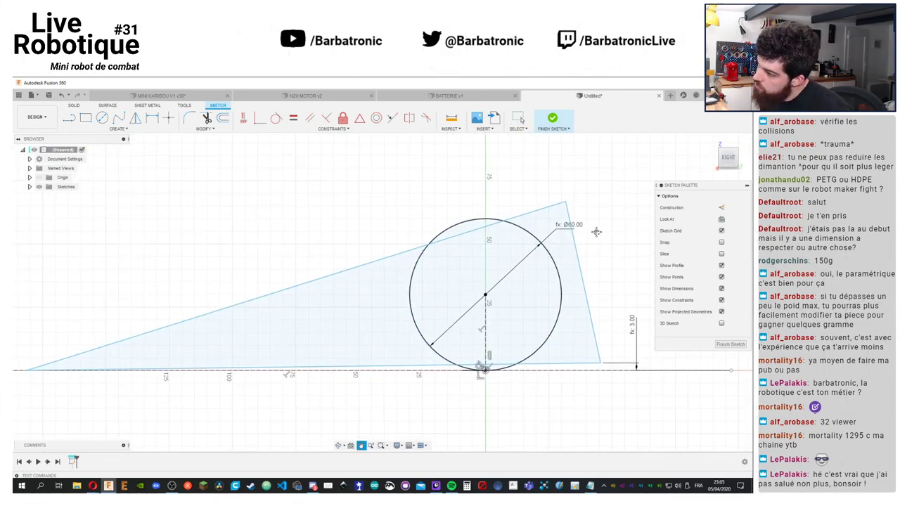
key(l)
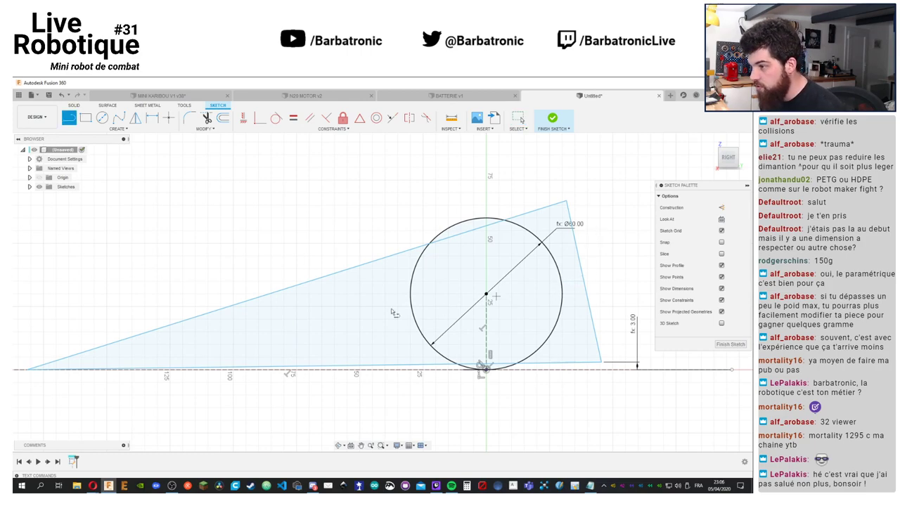
click(29, 369)
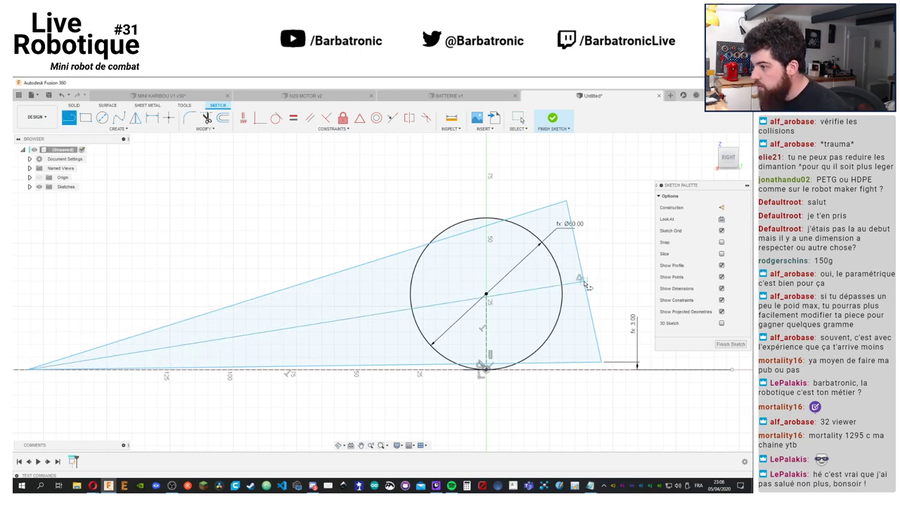
Finish the line drawing, then test-drag the wedge's top corner and undo the move
key(Escape)
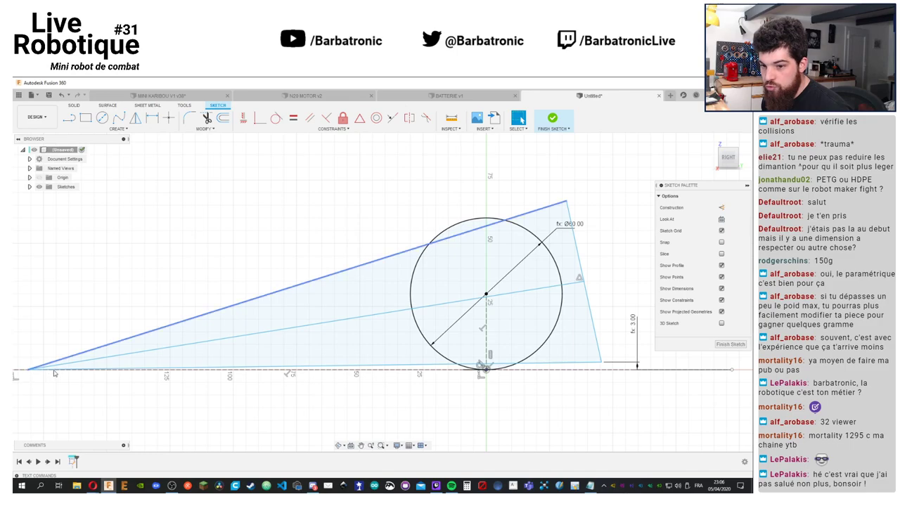
click(582, 283)
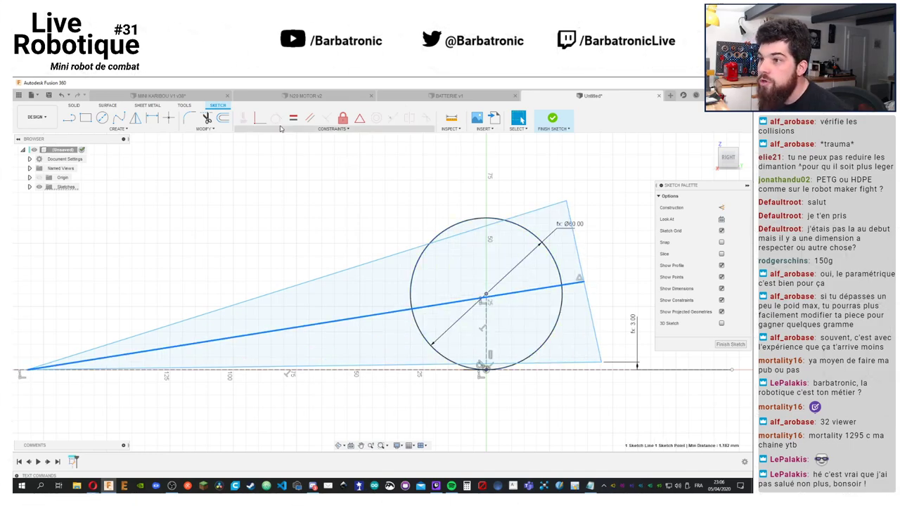
key(Escape)
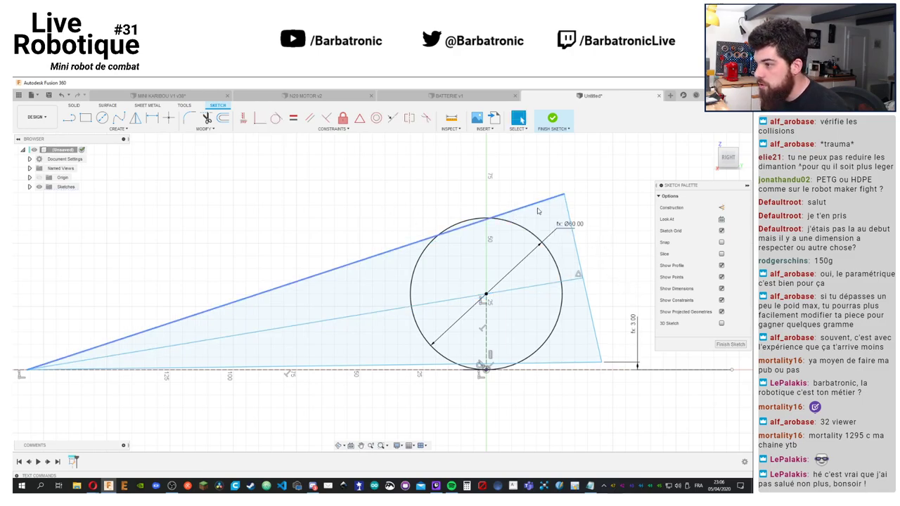
mouse_move(563, 194)
mouse_down()
mouse_move(544, 202)
mouse_move(552, 208)
mouse_move(540, 215)
mouse_move(525, 256)
mouse_move(544, 287)
mouse_up()
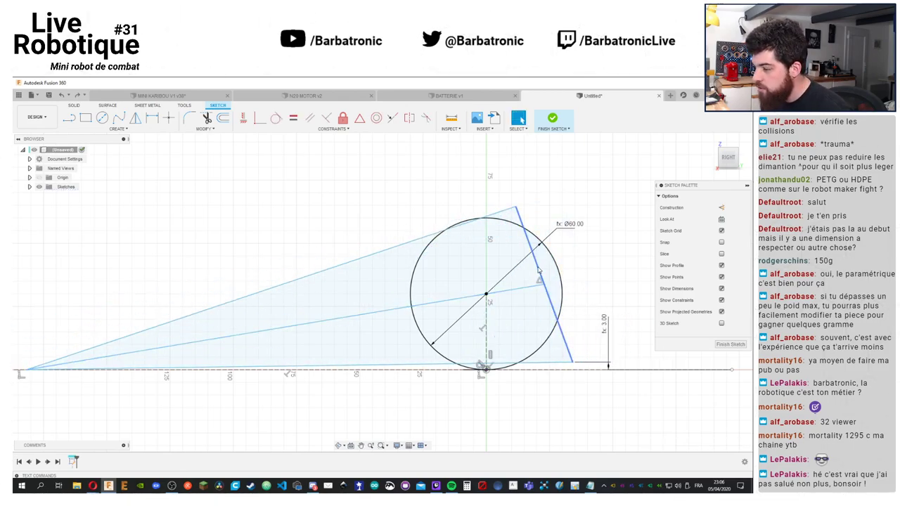
key(ctrl+z)
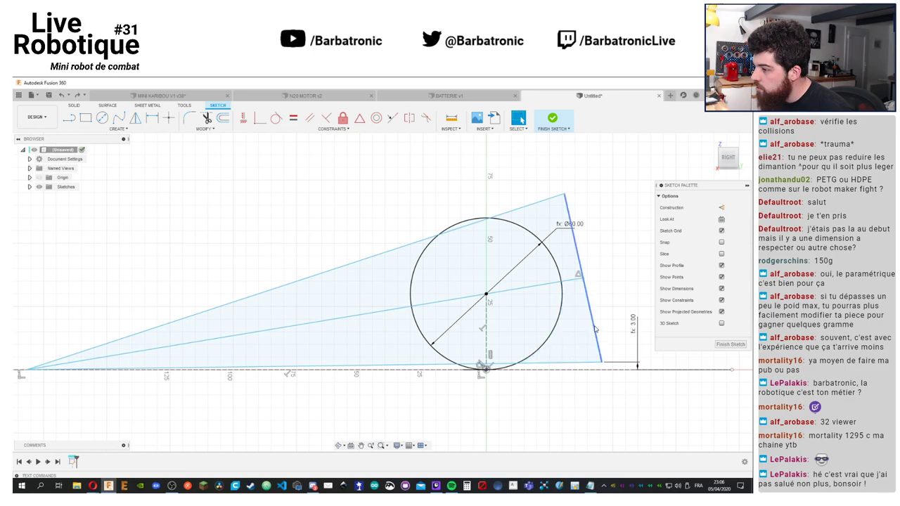
Apply an Equal constraint to the wedge's top and bottom edges
click(450, 232)
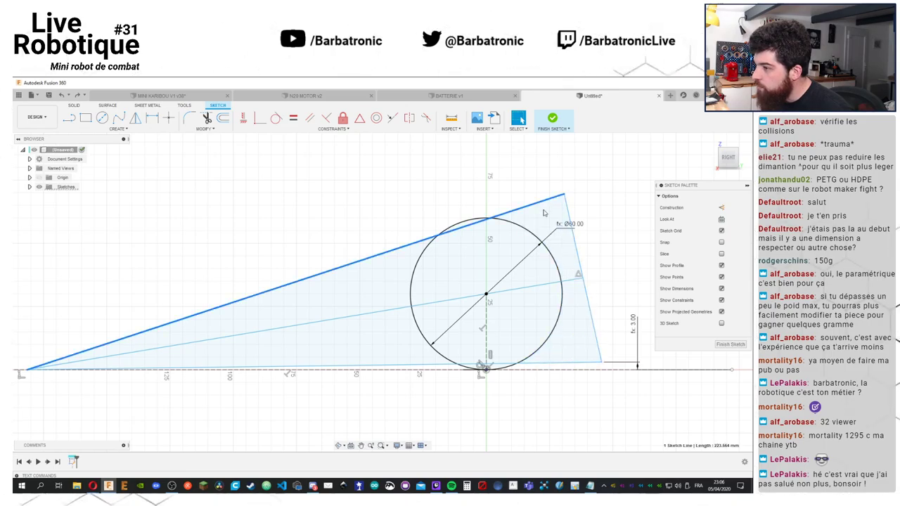
ctrl+click(316, 366)
click(373, 168)
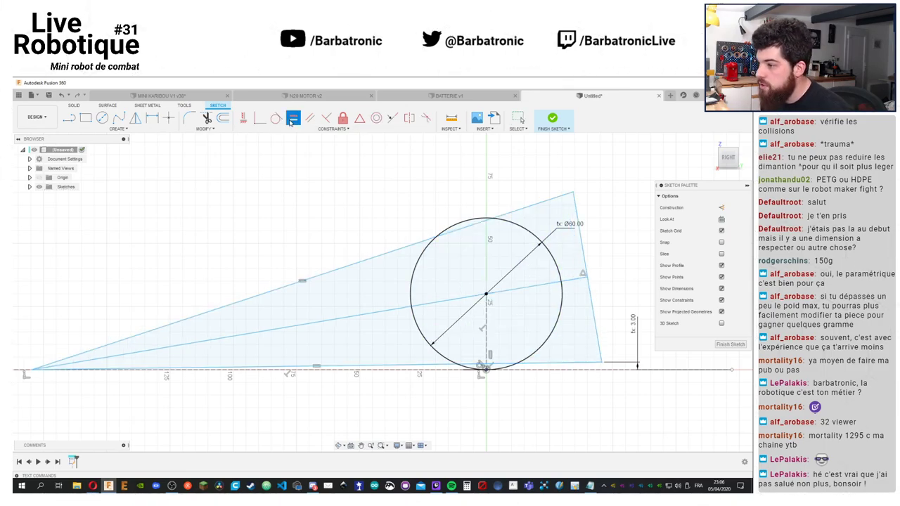
middle_drag(448, 209, 377, 203)
scroll(377, 203, down, 2)
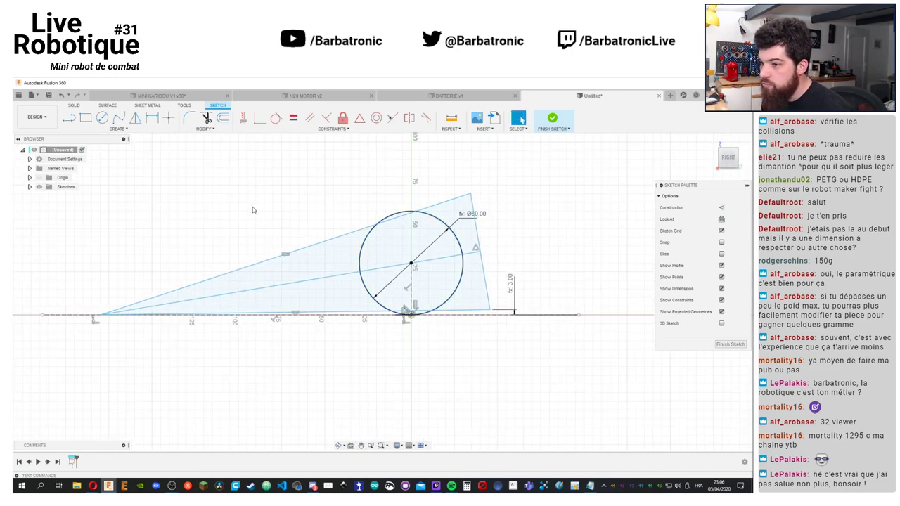
scroll(317, 235, up, 2)
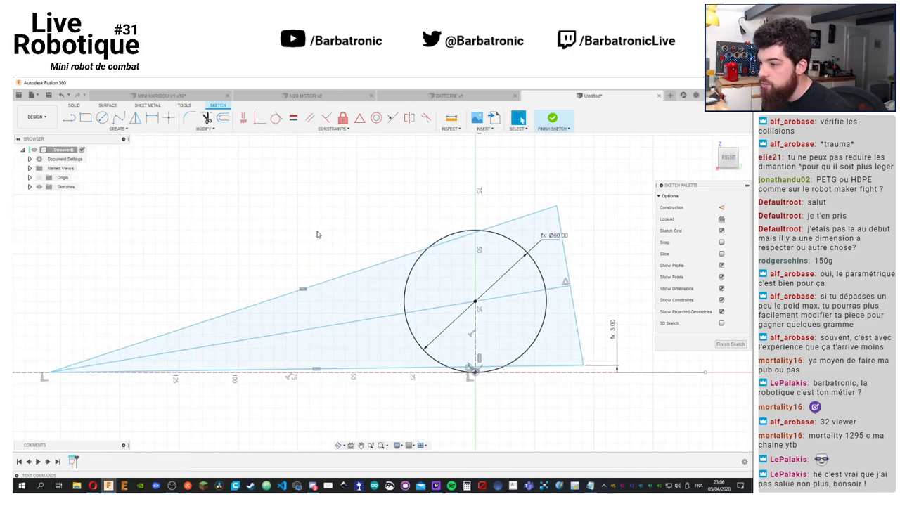
Convert the middle line across the wedge into dashed construction geometry
click(549, 289)
click(722, 208)
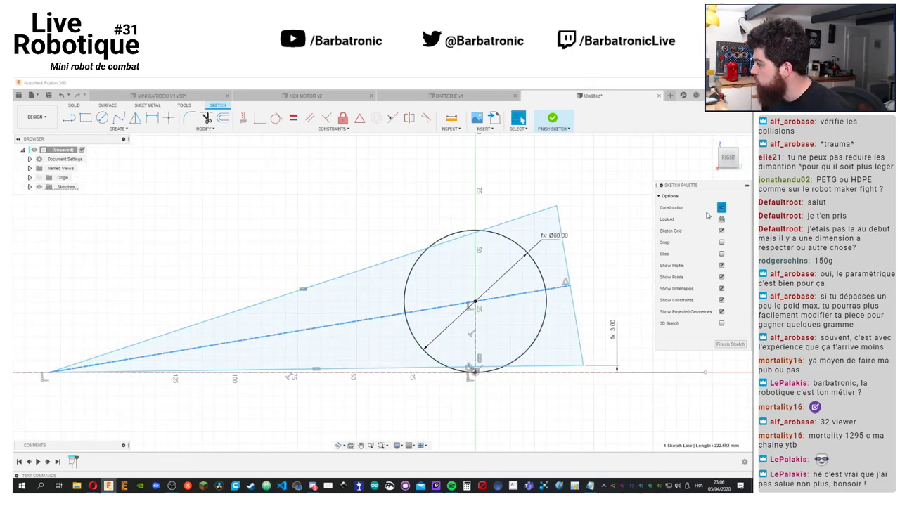
click(594, 184)
middle_drag(601, 213, 544, 207)
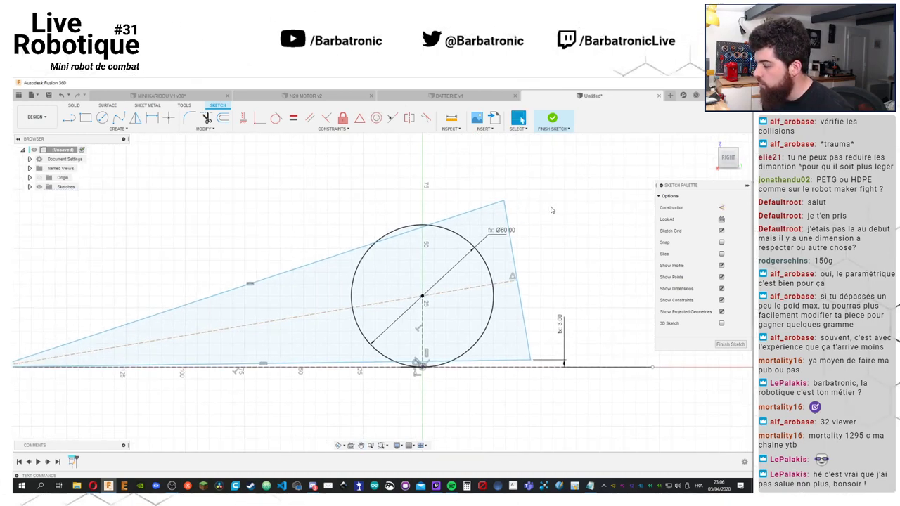
mouse_move(577, 261)
middle_down()
mouse_move(542, 259)
mouse_move(591, 251)
middle_up()
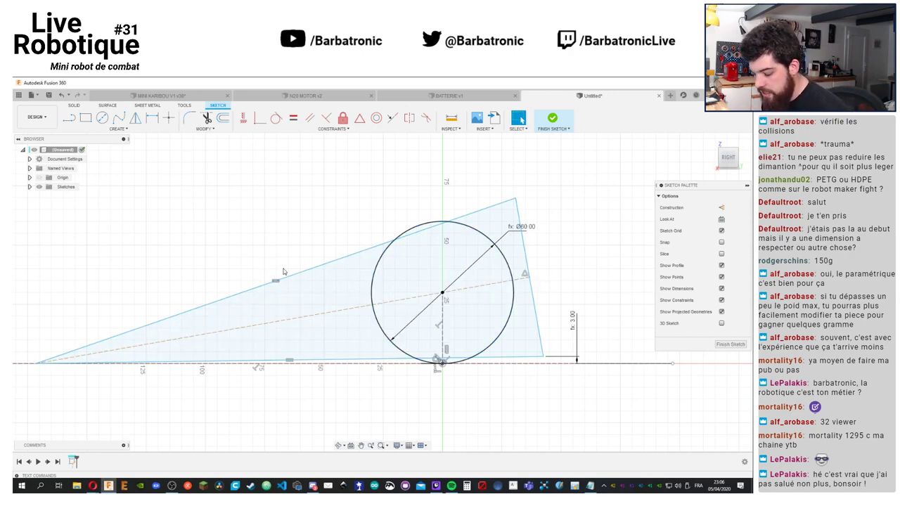
key(d)
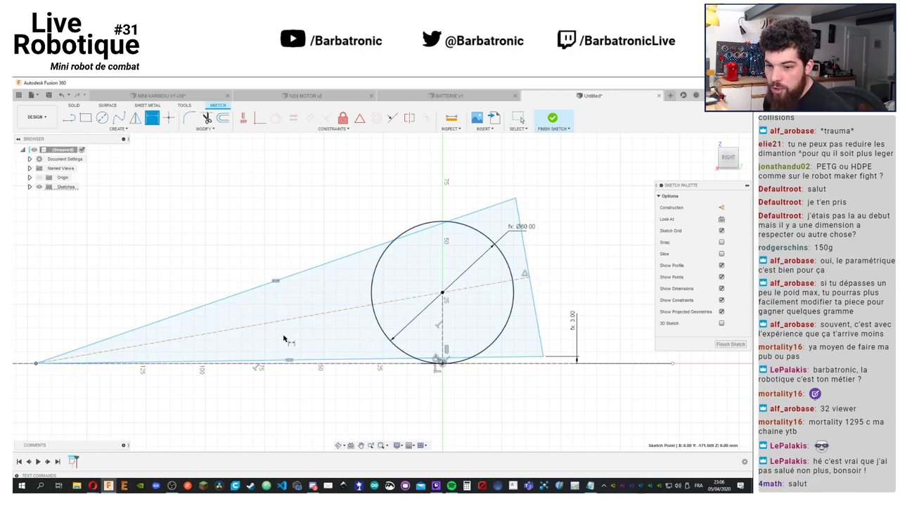
click(543, 356)
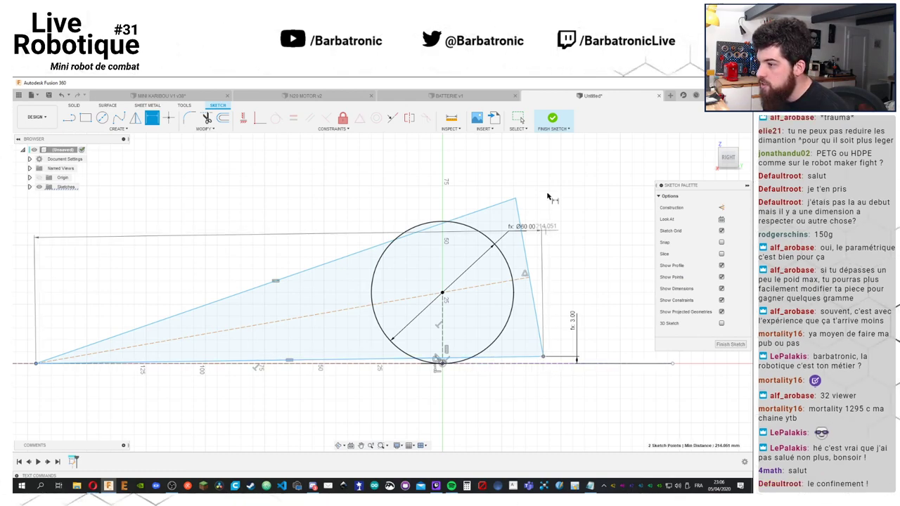
click(591, 169)
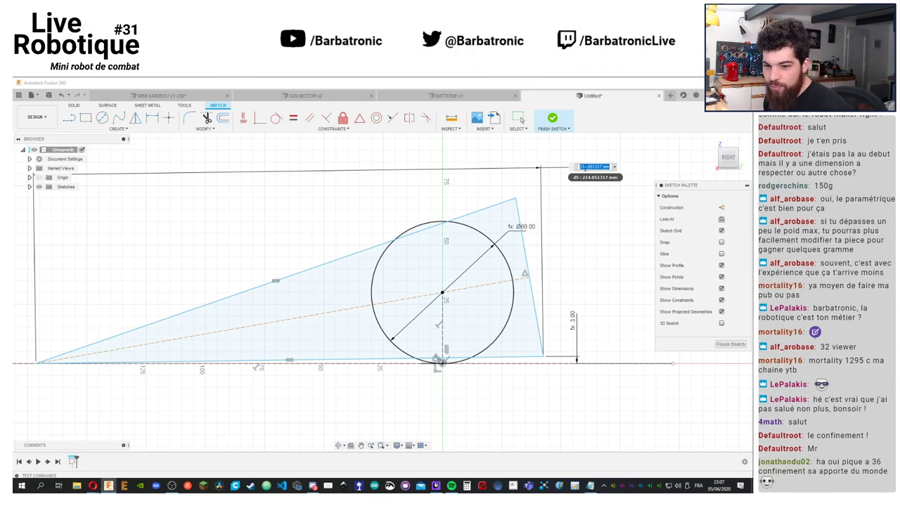
middle_drag(356, 202, 377, 226)
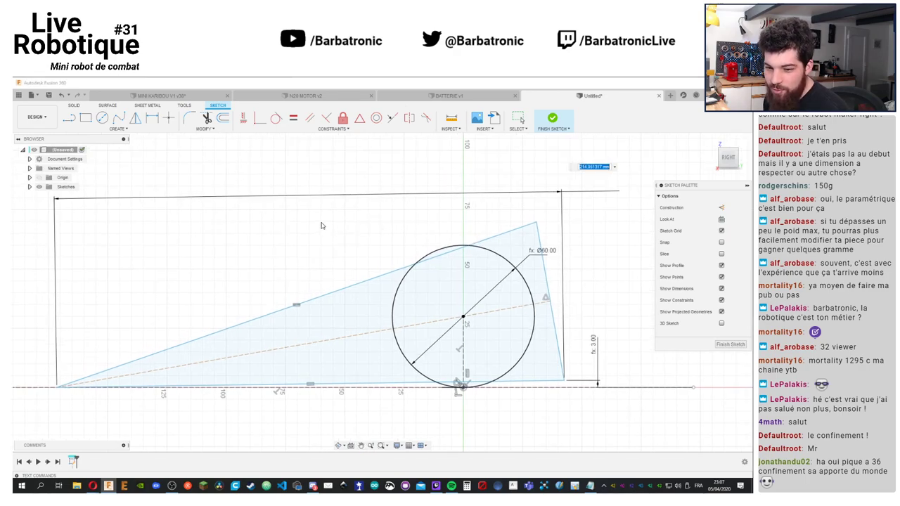
key(Return)
scroll(333, 225, down, 4)
middle_drag(259, 192, 284, 206)
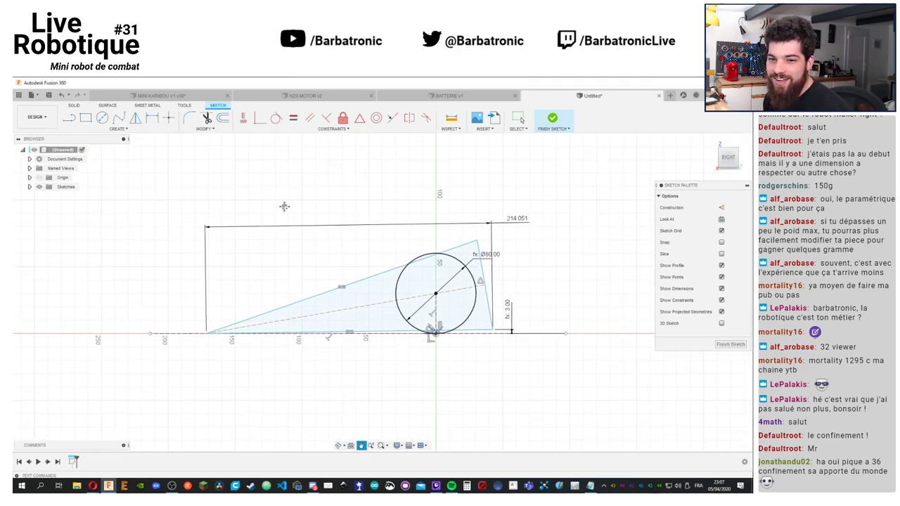
key(d)
scroll(301, 213, up, 2)
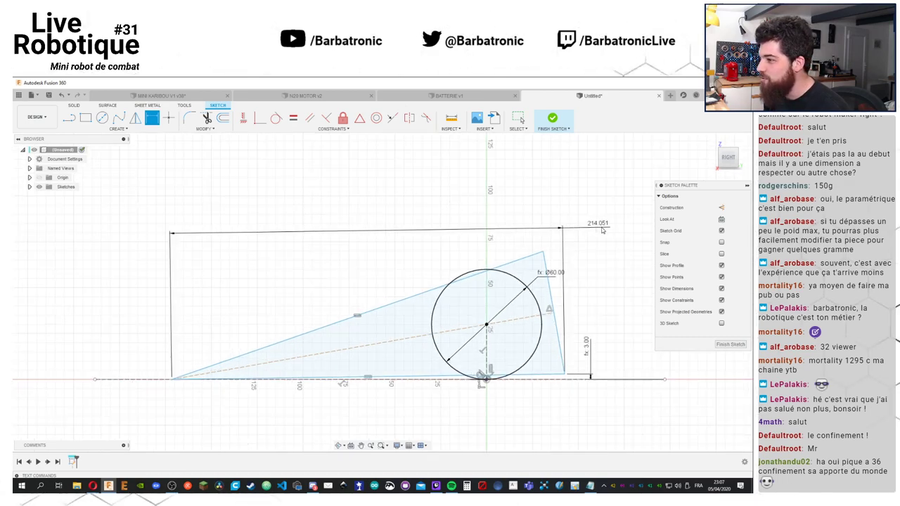
key(Escape)
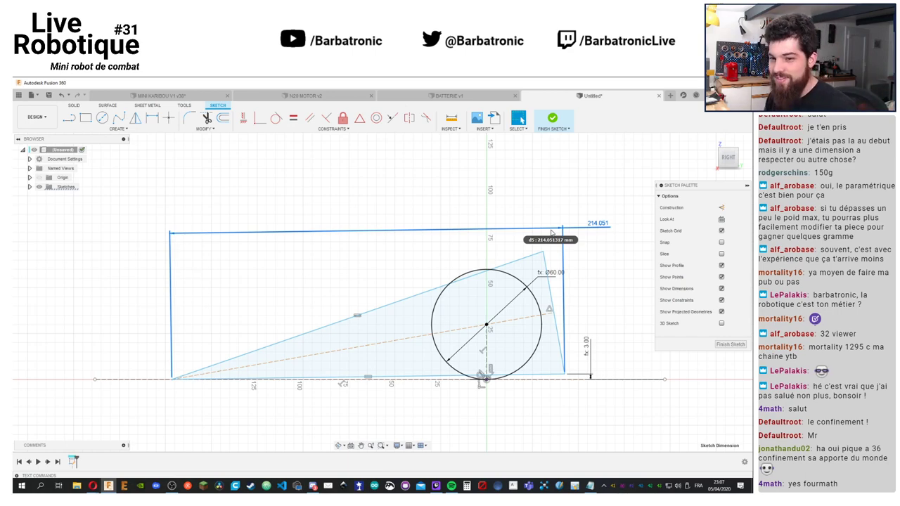
key(Escape)
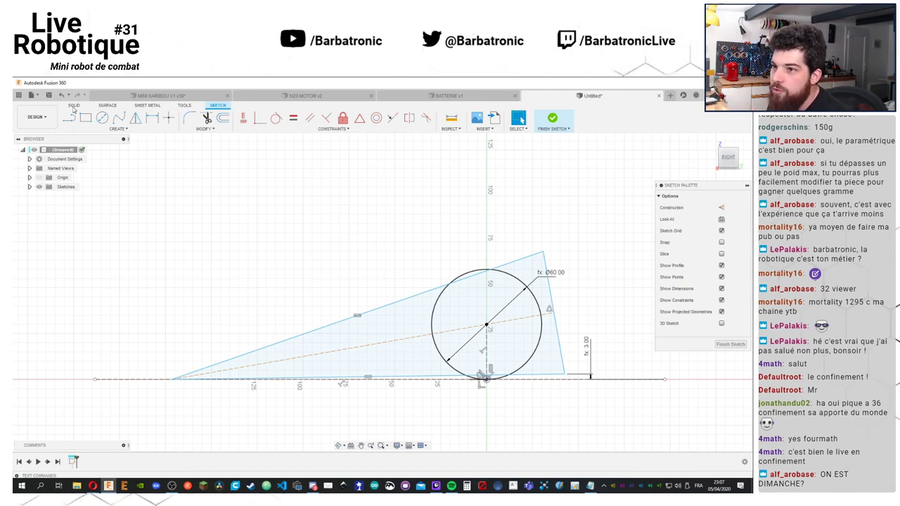
click(552, 120)
Add a user parameter named long_robot with expression 160 mm
click(341, 118)
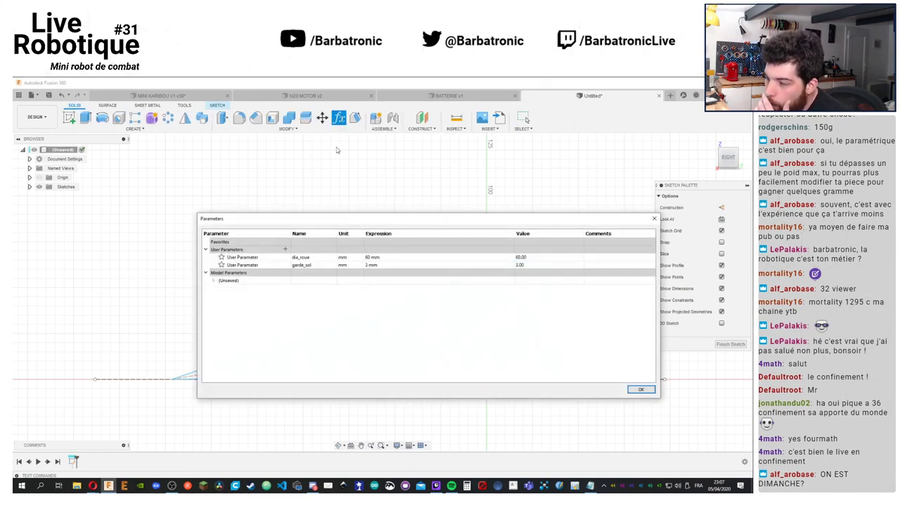
click(285, 250)
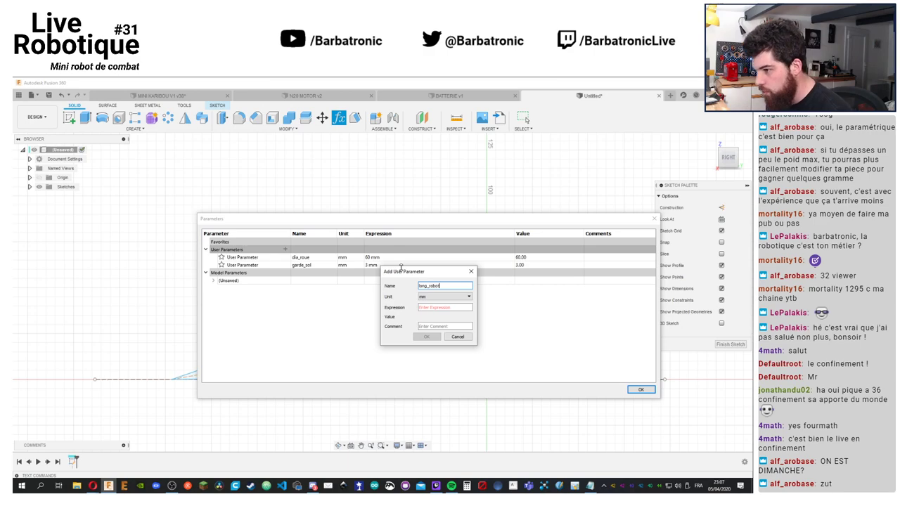
click(461, 308)
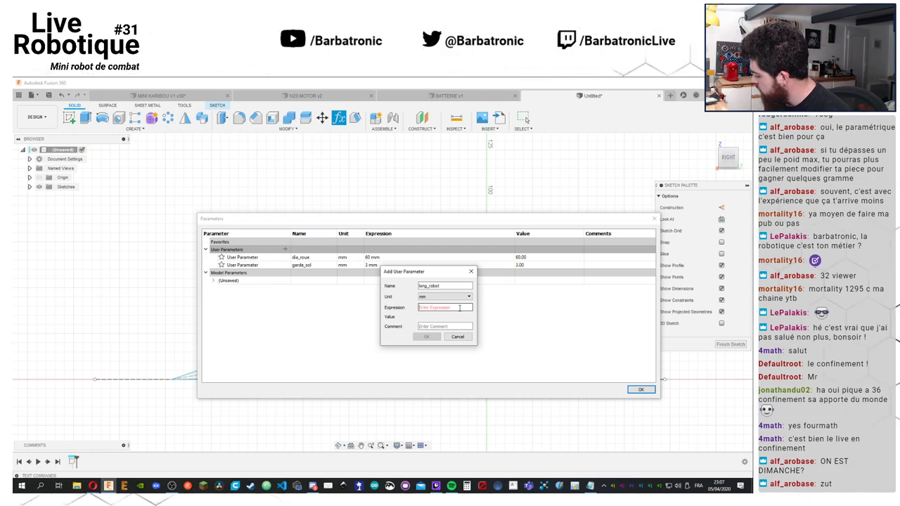
text(160)
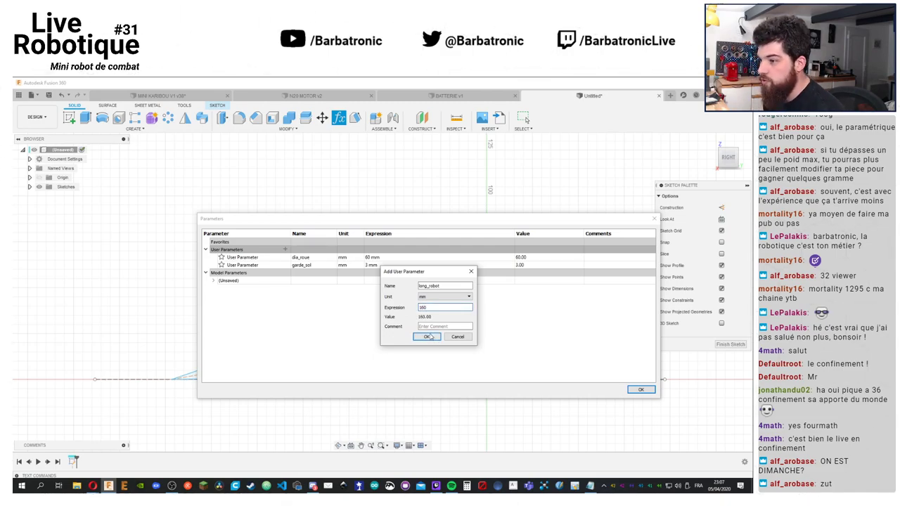
click(428, 337)
click(641, 389)
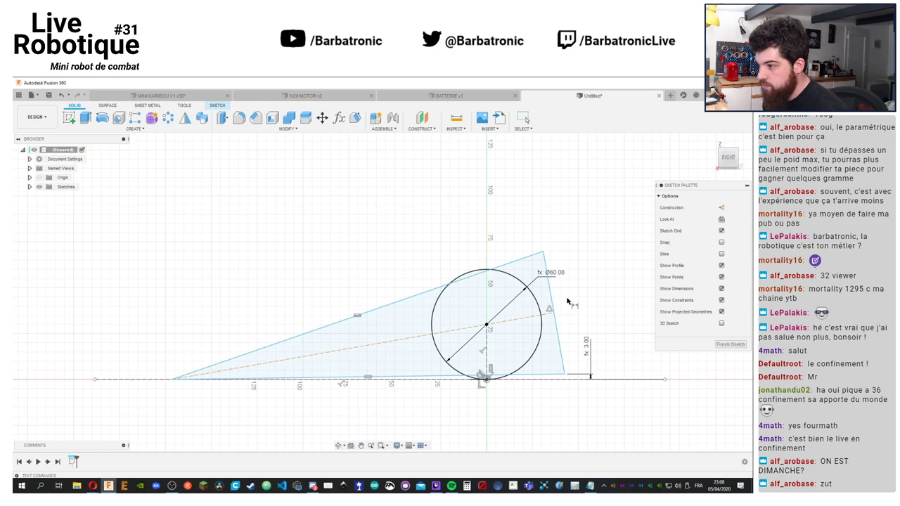
Dimension the wedge length from its right corner to the left end as long_robot
click(553, 312)
click(172, 379)
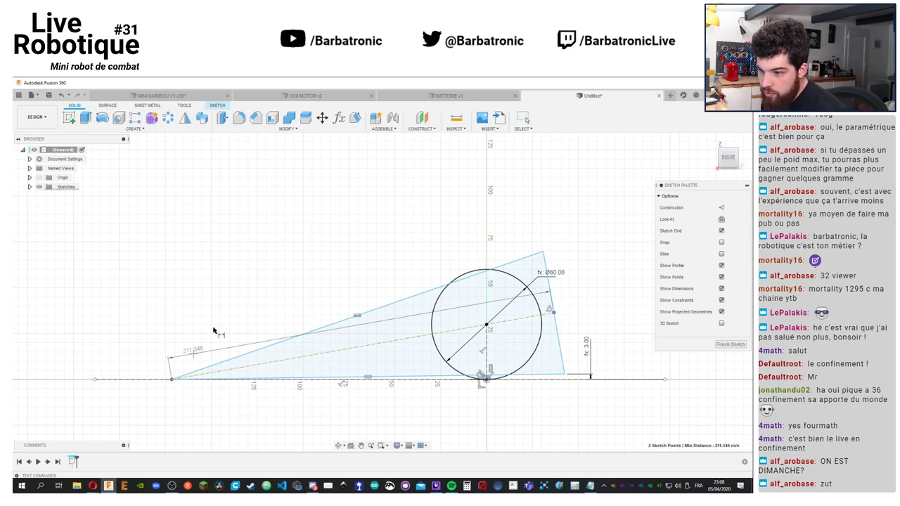
click(140, 241)
text(long_robot)
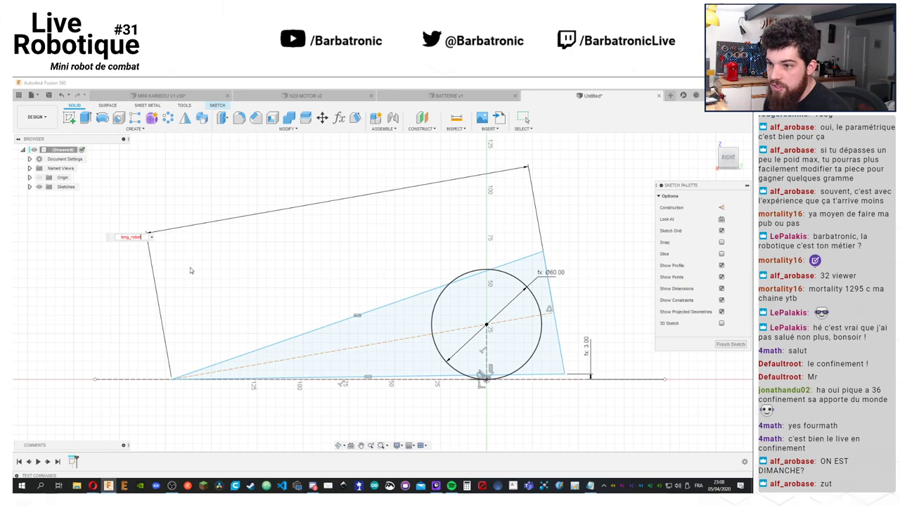
key(Return)
key(Escape)
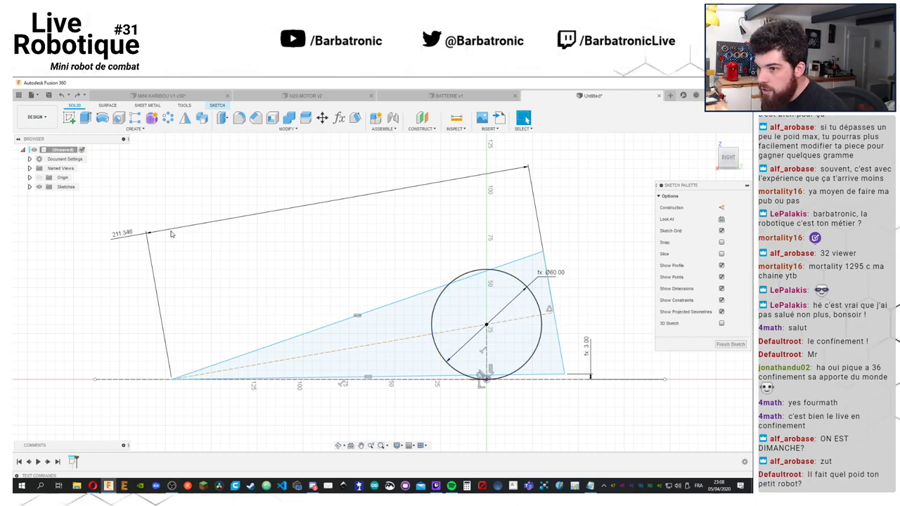
Try moving the dashed construction line, then cancel the move
middle_drag(542, 318, 512, 309)
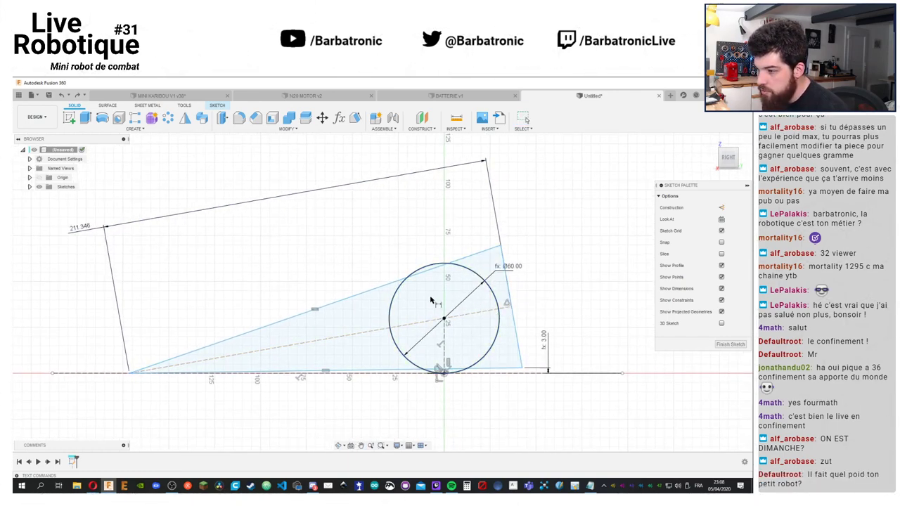
key(Escape)
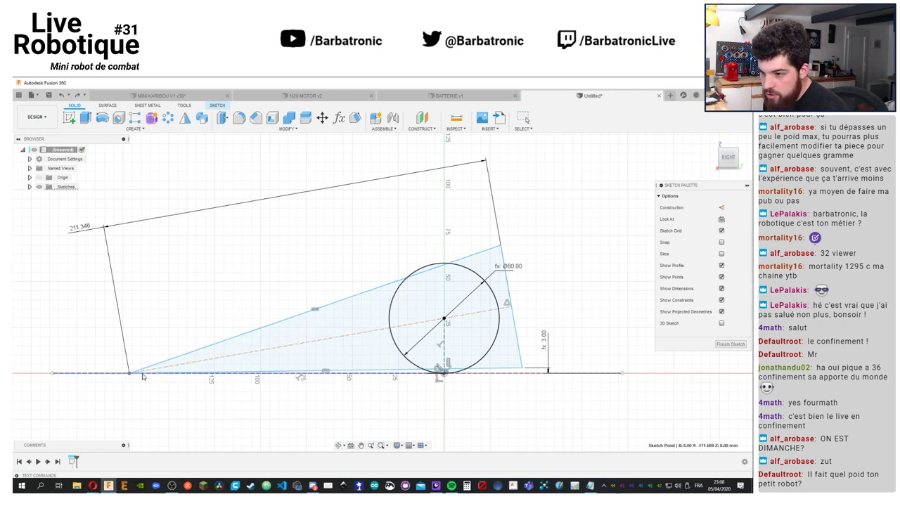
click(126, 374)
key(m)
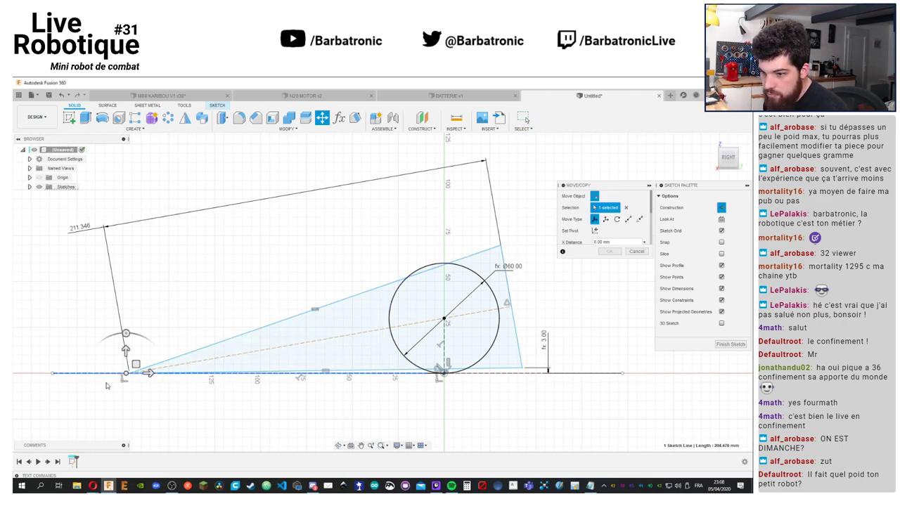
scroll(197, 359, up, 1)
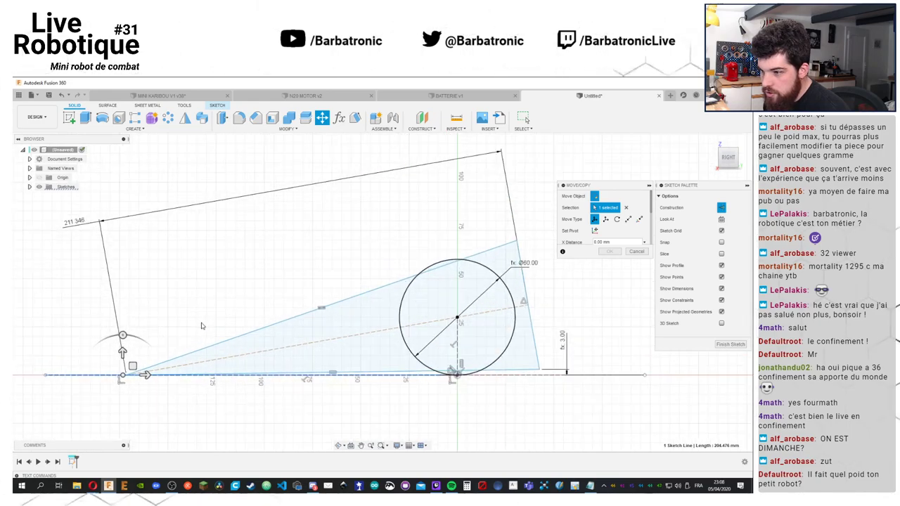
click(636, 251)
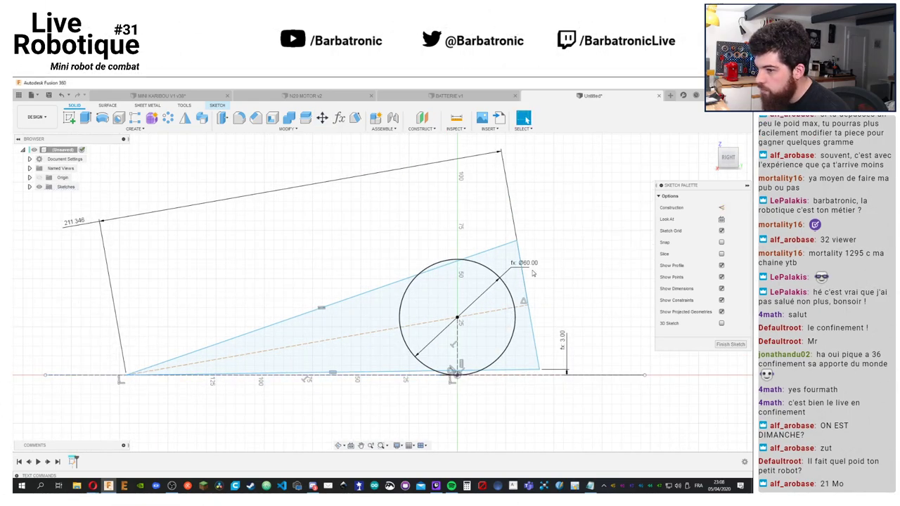
Delete the outer outline with its 211.346 dimension and drag the triangle's left corner right
middle_drag(321, 273, 336, 288)
double_click(118, 239)
key(Delete)
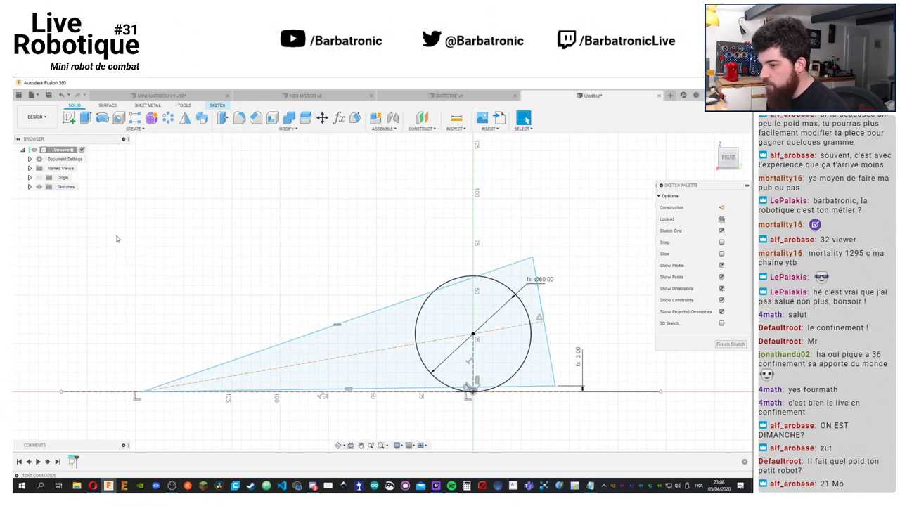
drag(141, 392, 222, 392)
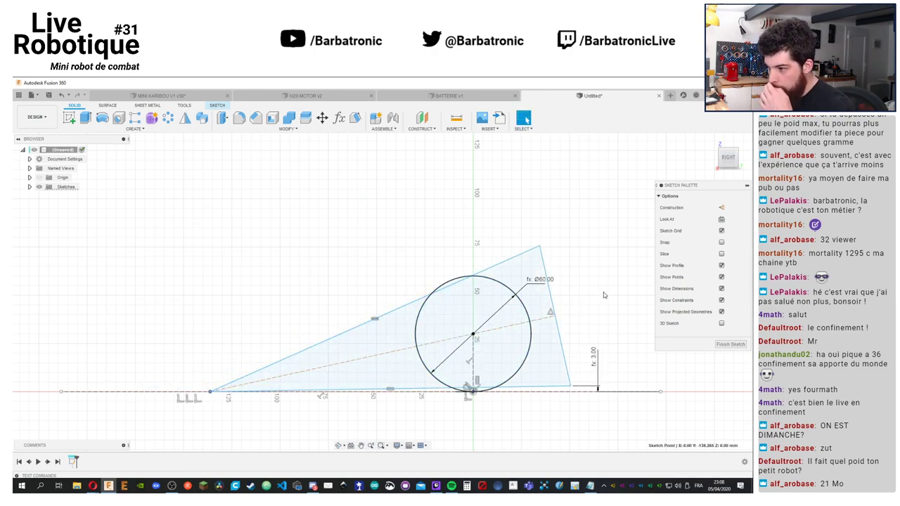
Offset the triangle outline 160 mm, undo it, and delete the leftover outer outline
middle_drag(599, 282, 589, 278)
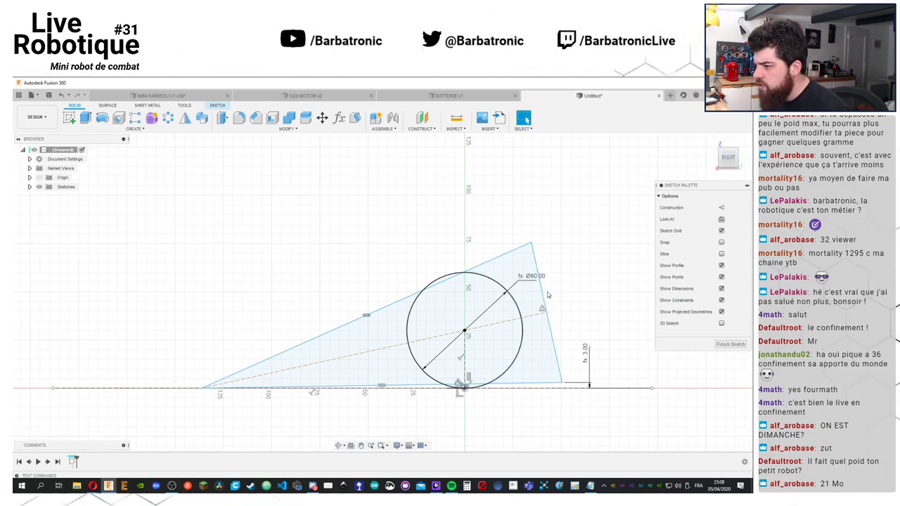
drag(363, 358, 178, 271)
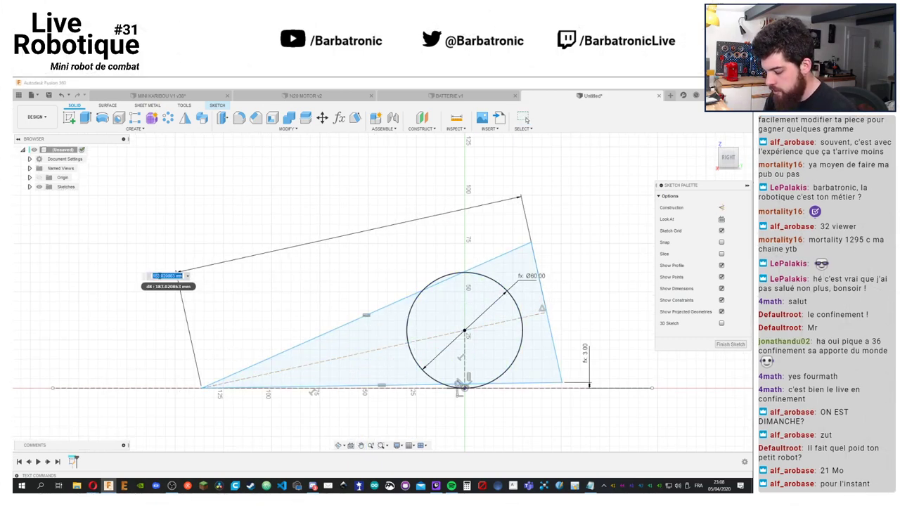
text(160)
key(Return)
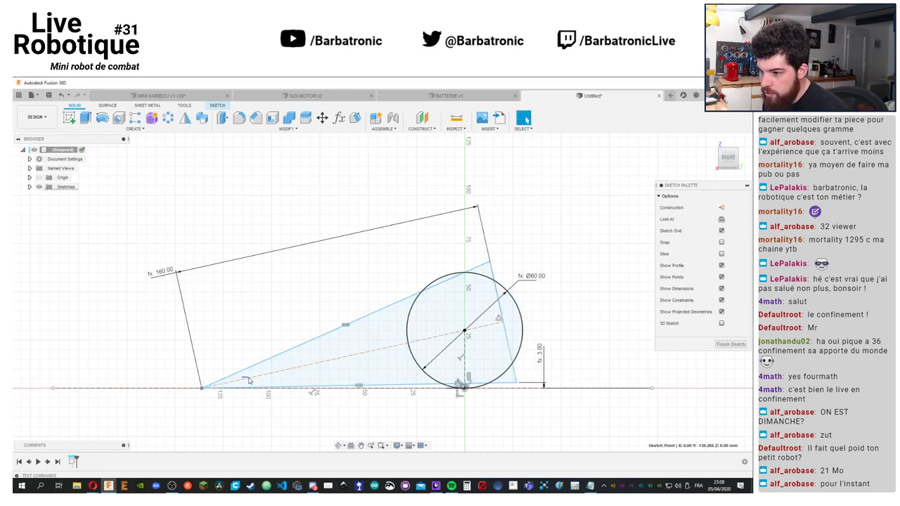
click(396, 320)
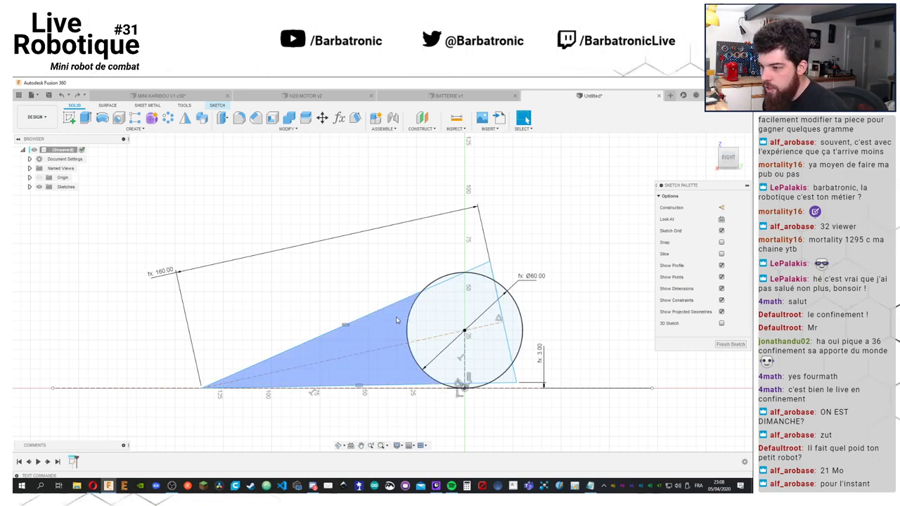
key(ctrl+z)
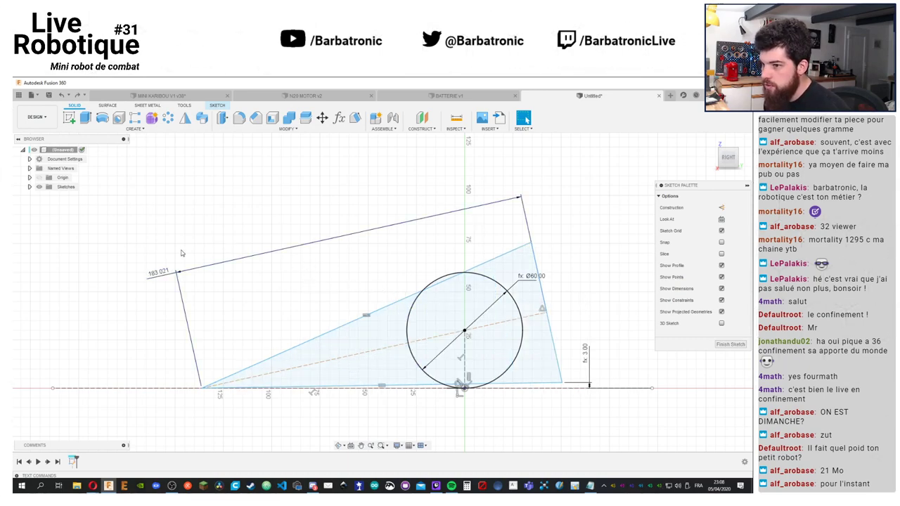
double_click(176, 274)
key(Escape)
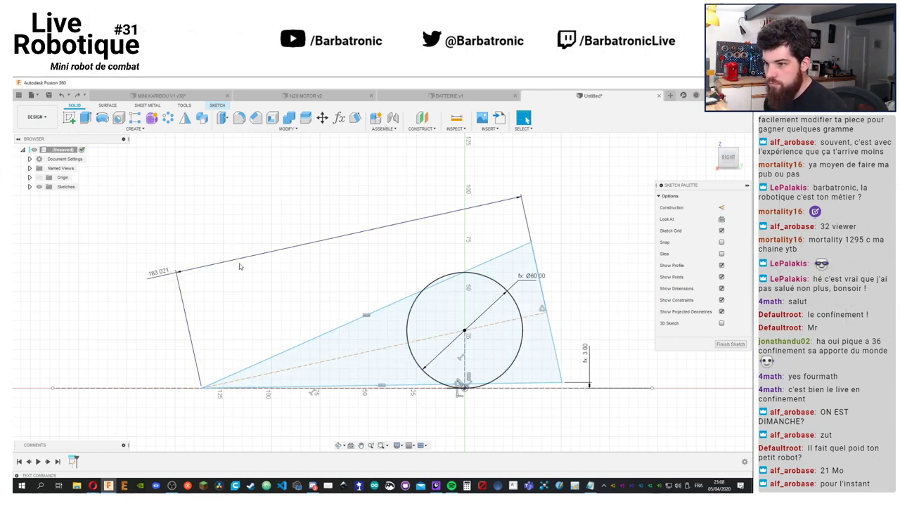
double_click(239, 259)
key(Delete)
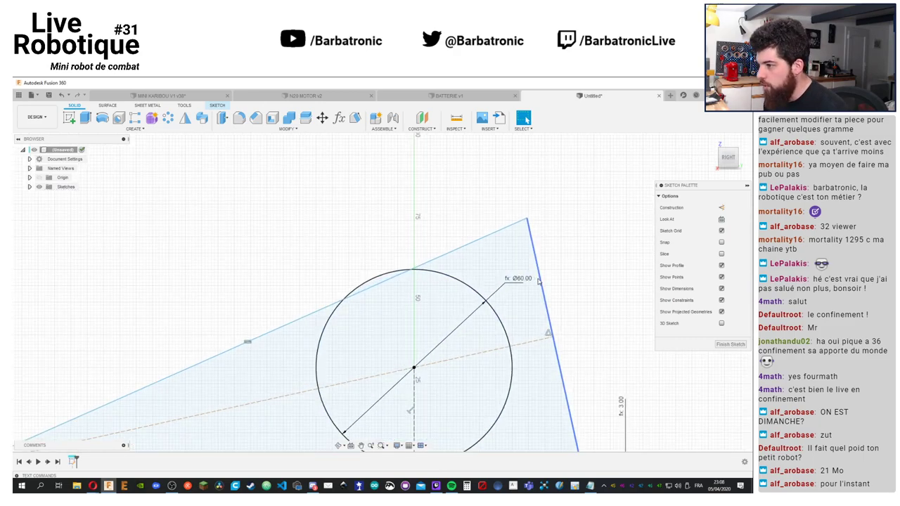
Start a dimension on the wheel circle and bring up its tangent measuring options
scroll(531, 281, up, 3)
scroll(556, 309, down, 2)
scroll(568, 329, up, 2)
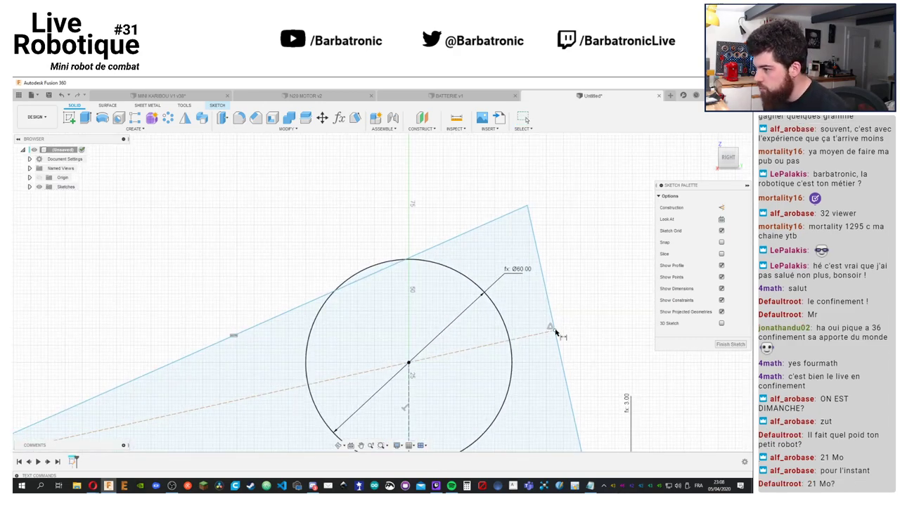
click(511, 347)
right_click(511, 346)
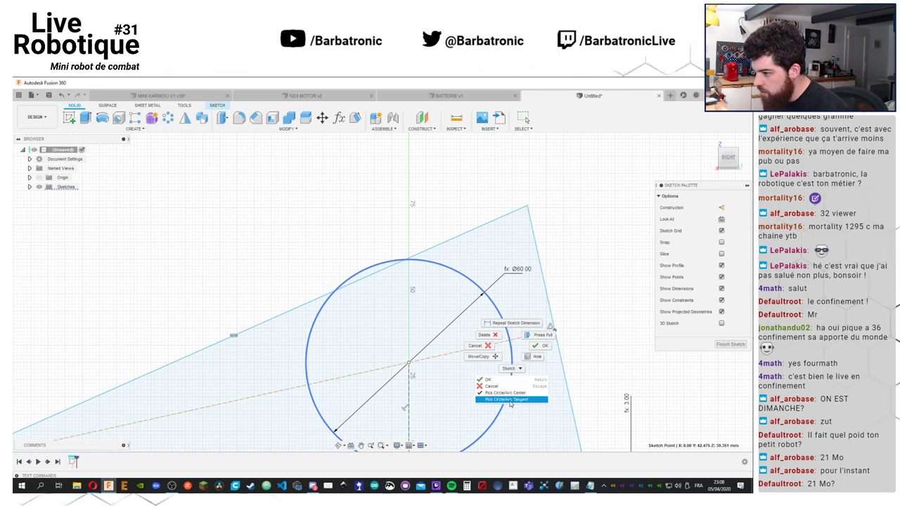
Dimension the circle's tangent edge to the triangle's right edge at 5 mm
click(510, 400)
click(512, 348)
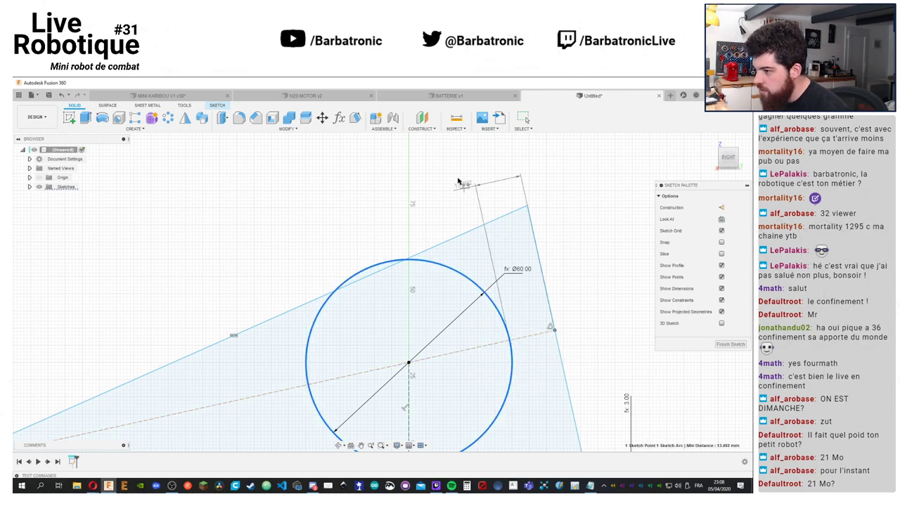
click(444, 181)
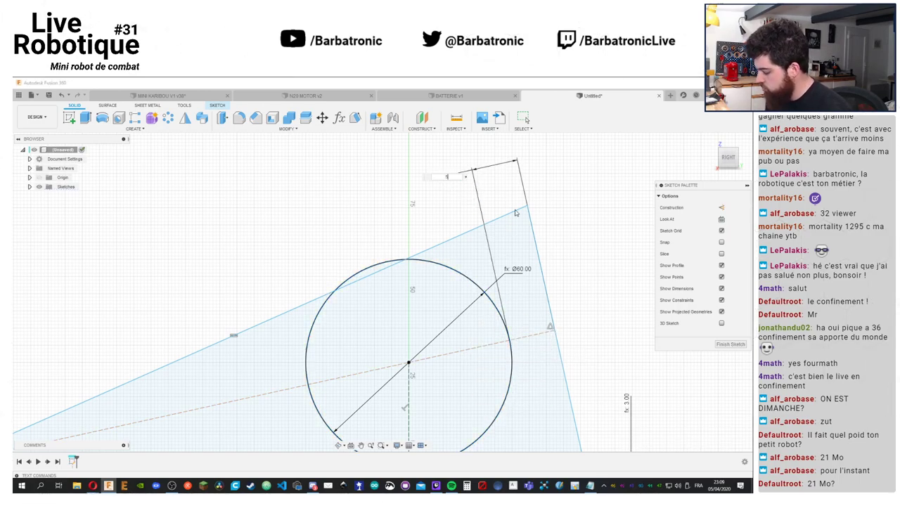
key(Return)
key(Escape)
scroll(536, 260, down, 3)
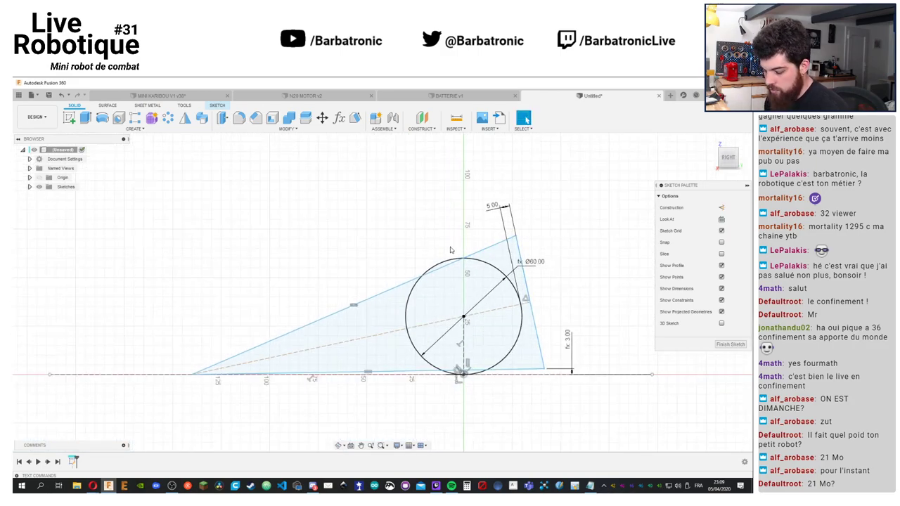
Offset the triangle outline outward by 160 mm using the searched Offset command
text(s)
text(d)
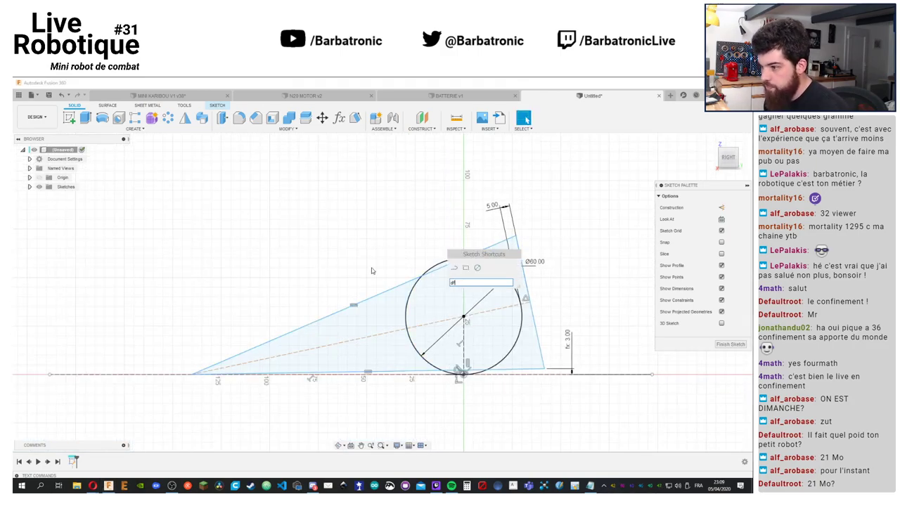
key(Return)
click(390, 281)
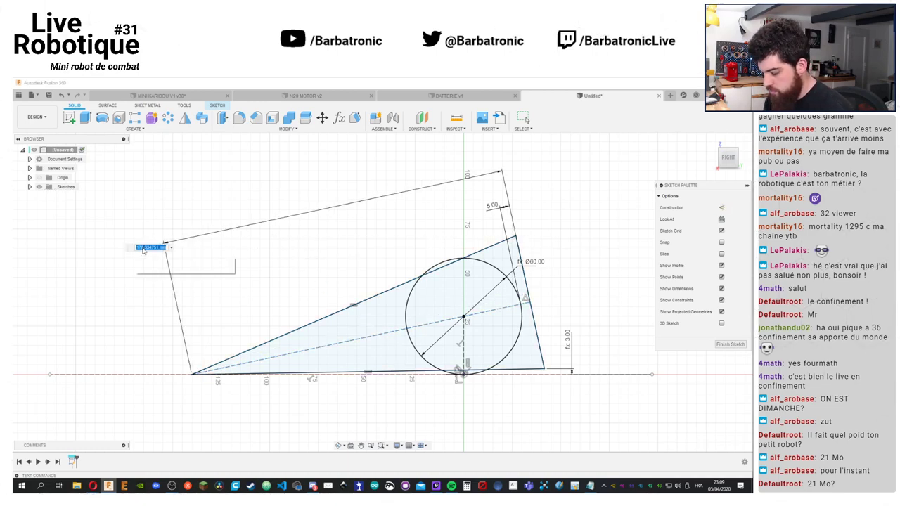
text(160)
key(Return)
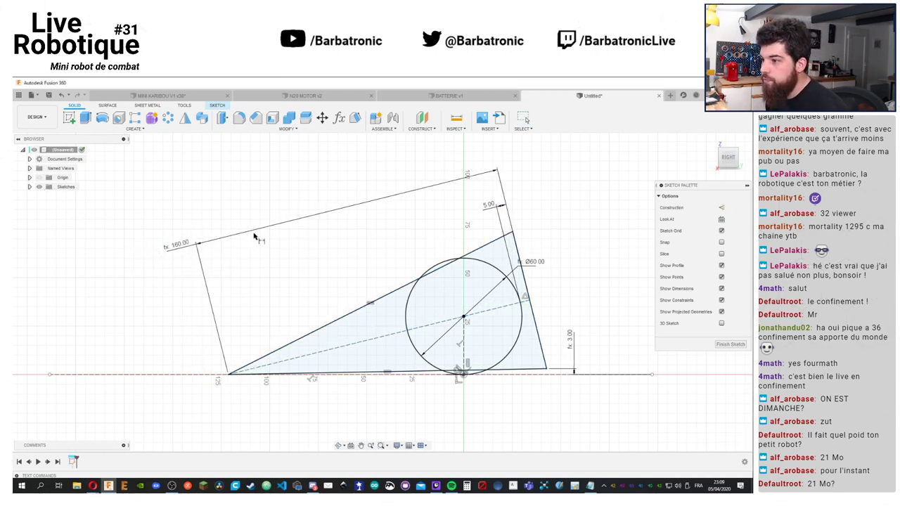
key(Escape)
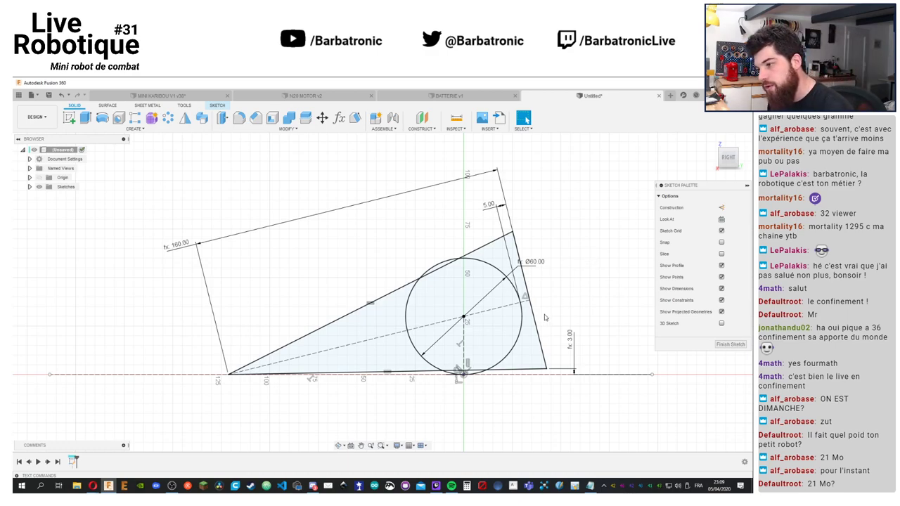
click(465, 287)
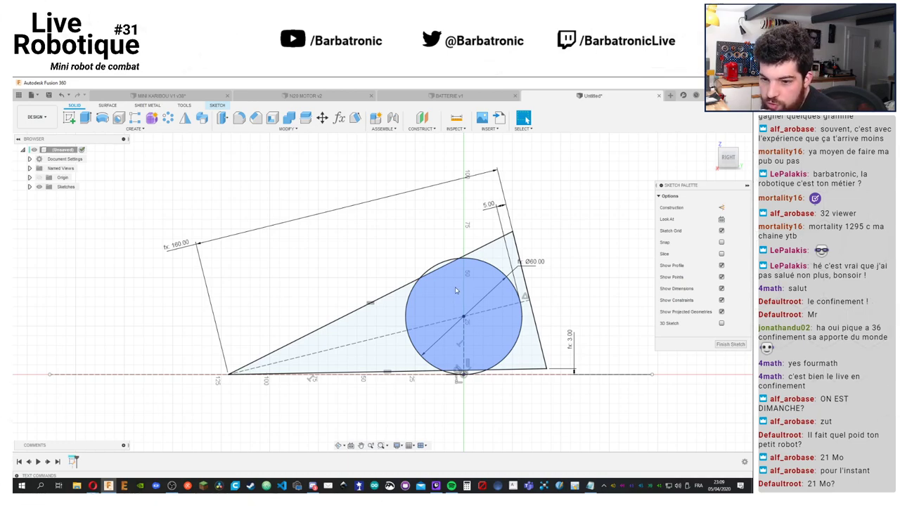
Change the dia_roue parameter expression from 60 to 50 mm
click(542, 299)
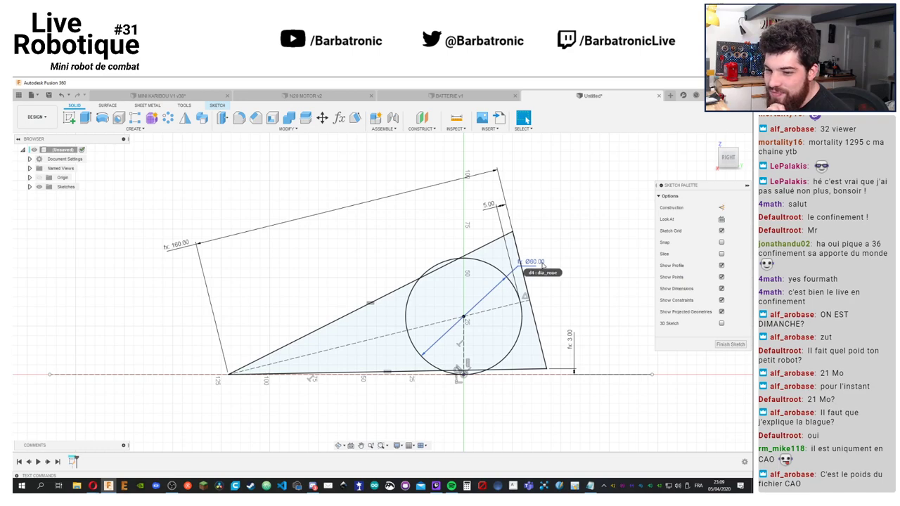
mouse_move(572, 304)
middle_down()
mouse_move(565, 295)
mouse_move(522, 302)
middle_up()
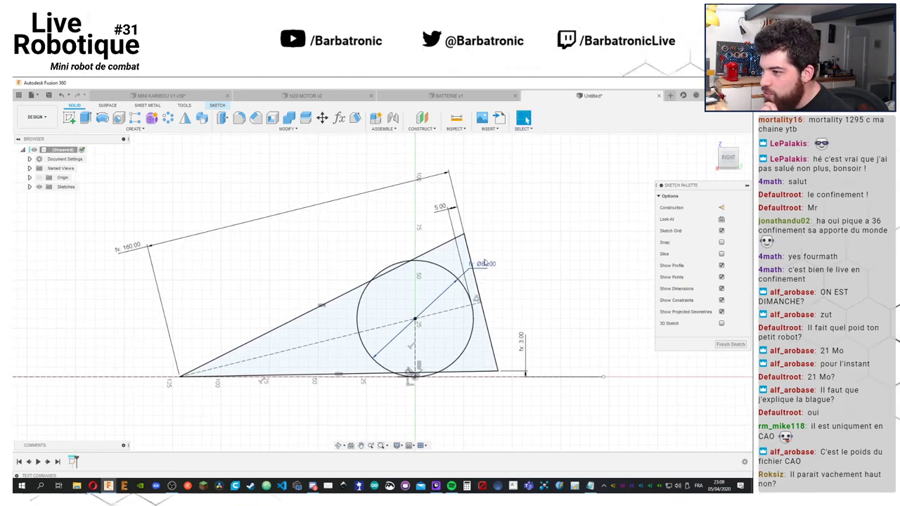
click(338, 117)
click(367, 257)
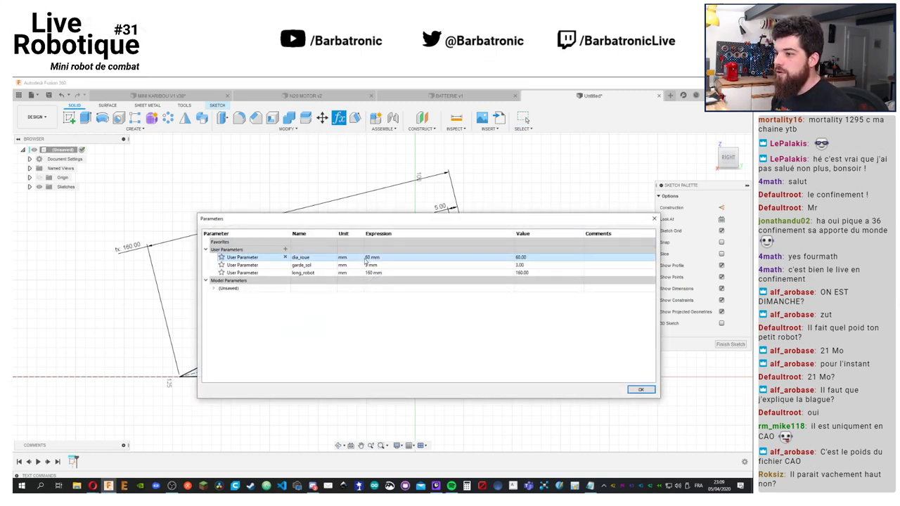
double_click(367, 257)
text(50)
key(Return)
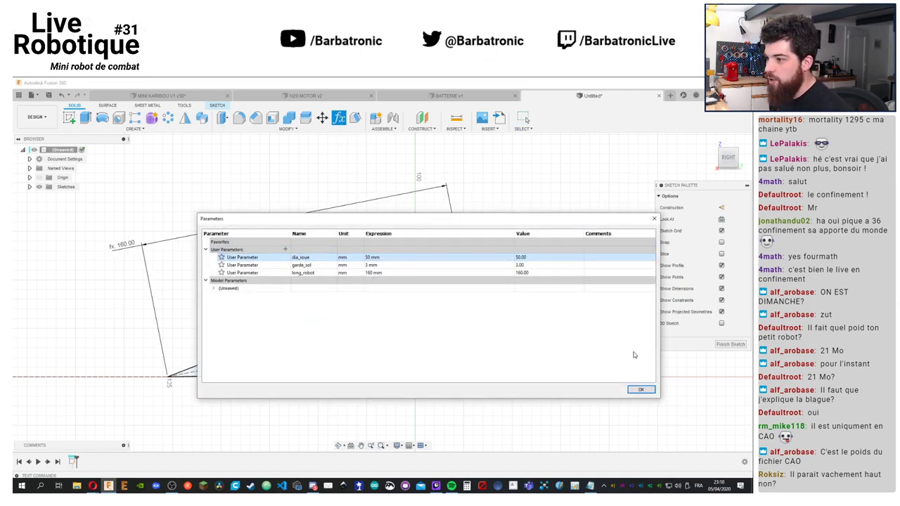
click(640, 389)
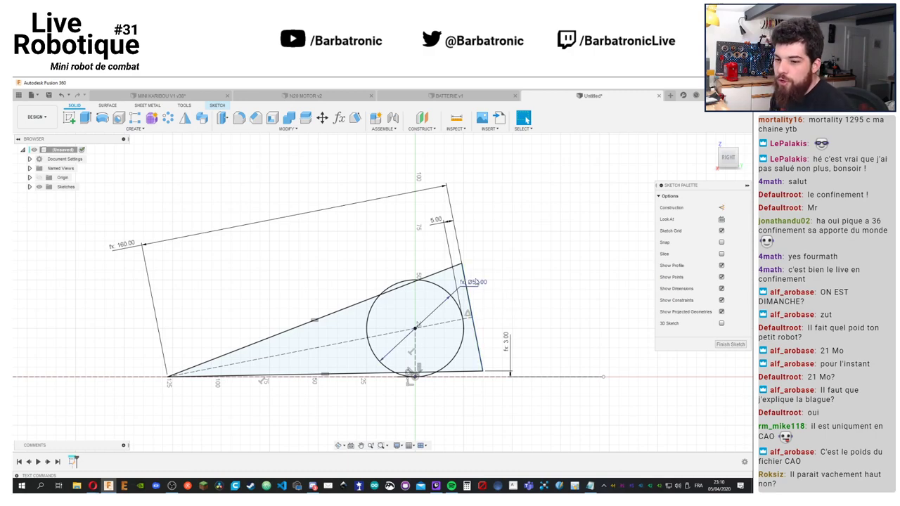
Drag the 160.00 construction outline's top edge down toward the triangle and reframe the sketch
scroll(481, 329, up, 3)
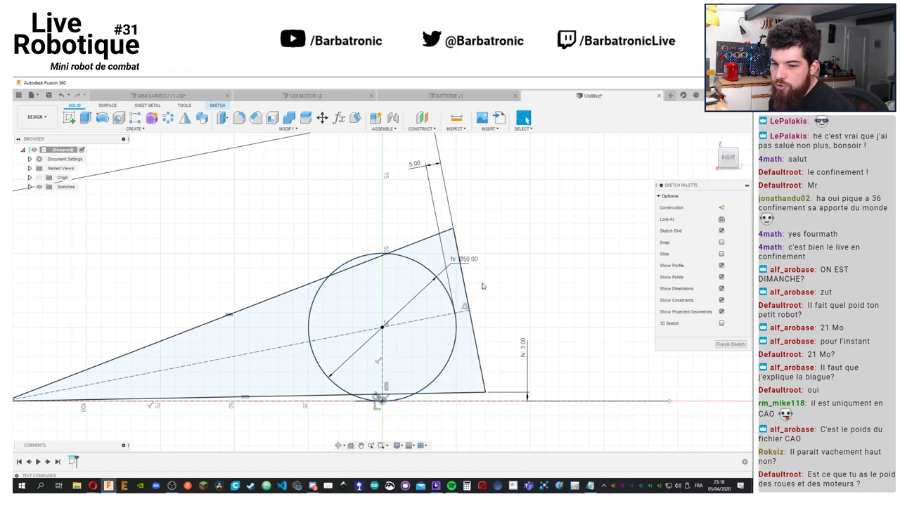
scroll(316, 257, down, 3)
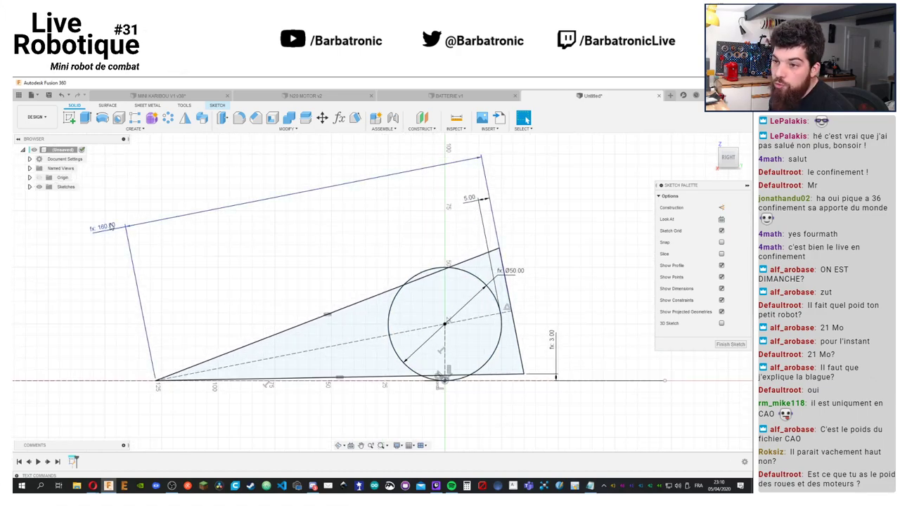
drag(110, 226, 387, 220)
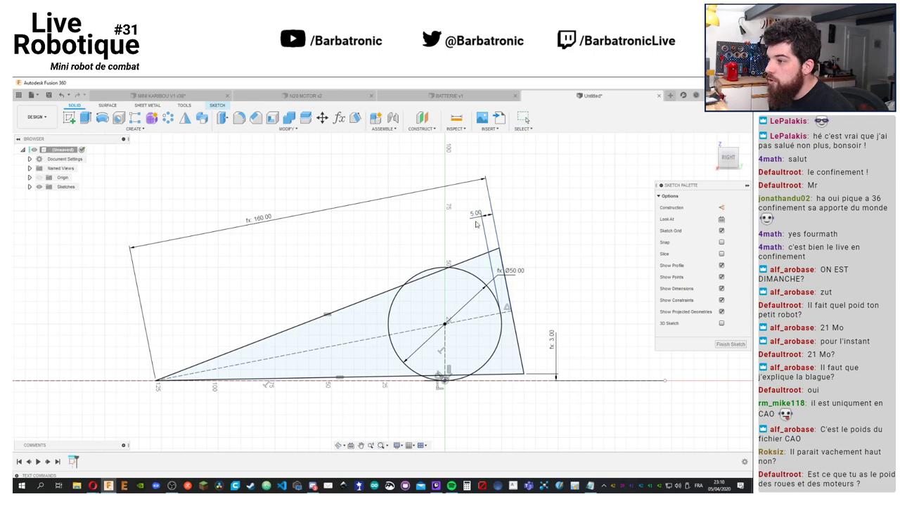
drag(461, 244, 327, 229)
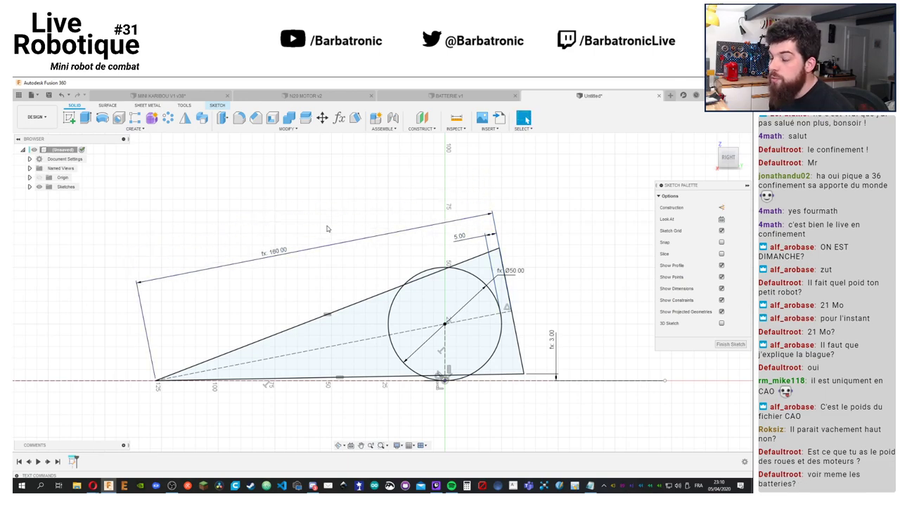
scroll(330, 231, up, 3)
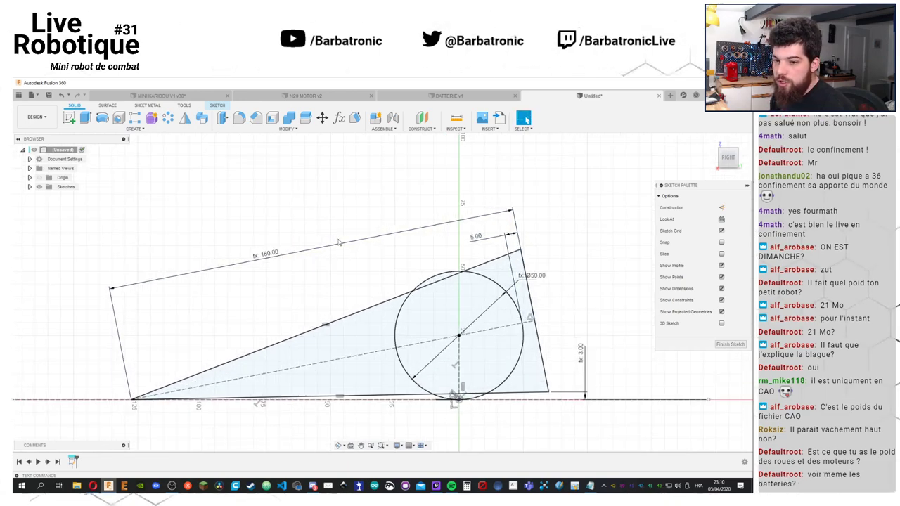
middle_drag(306, 214, 319, 218)
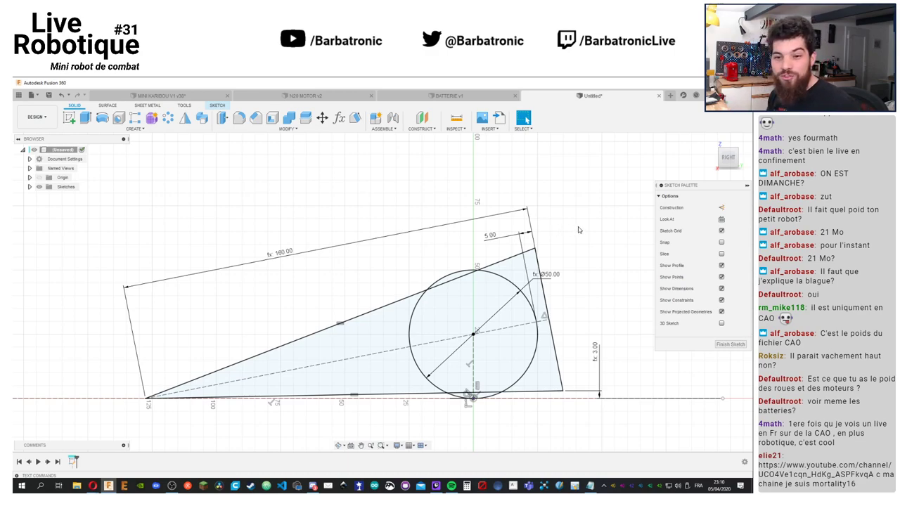
middle_drag(582, 231, 574, 242)
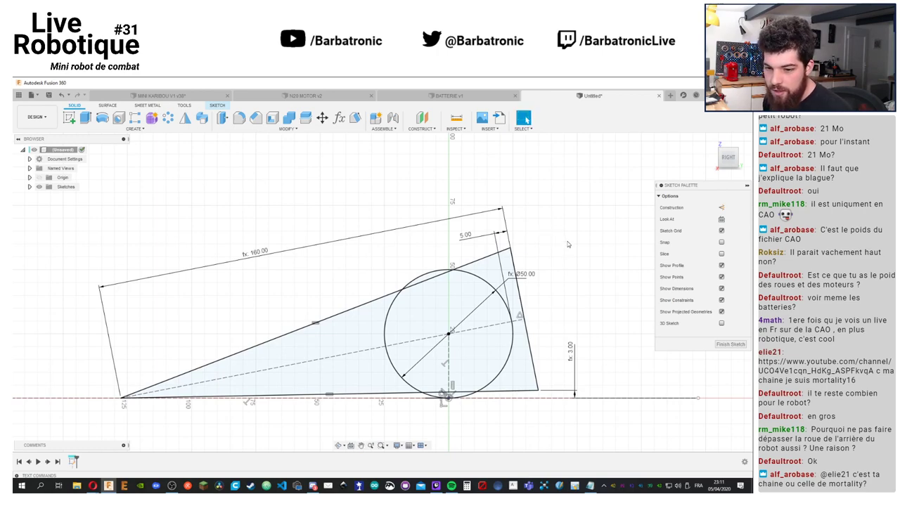
Change the 5.00 offset dimension to 2.00, then abandon an angle dimension
middle_drag(568, 244, 544, 238)
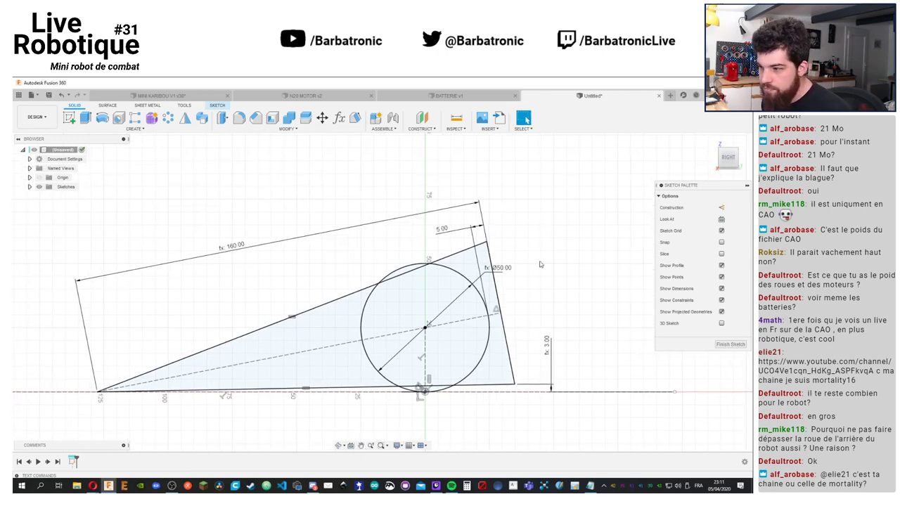
double_click(464, 232)
text(2)
key(Return)
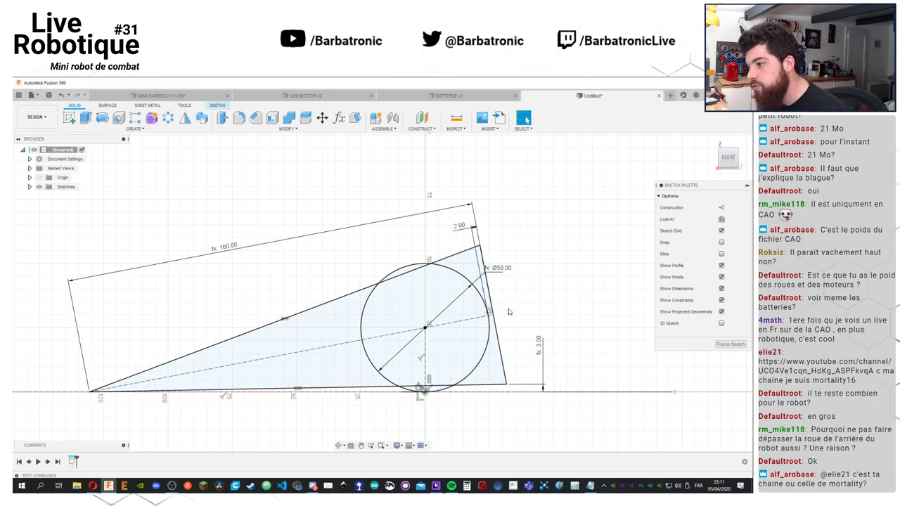
middle_drag(539, 268, 525, 258)
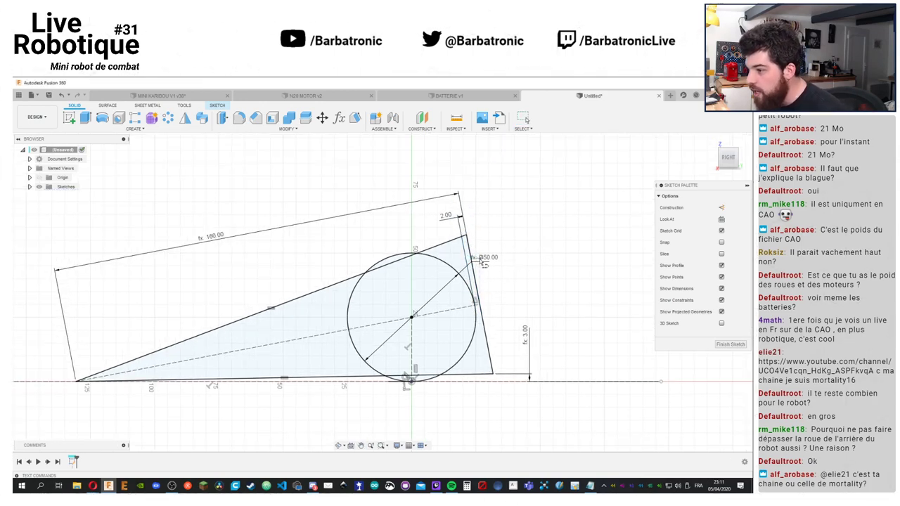
click(478, 261)
click(468, 239)
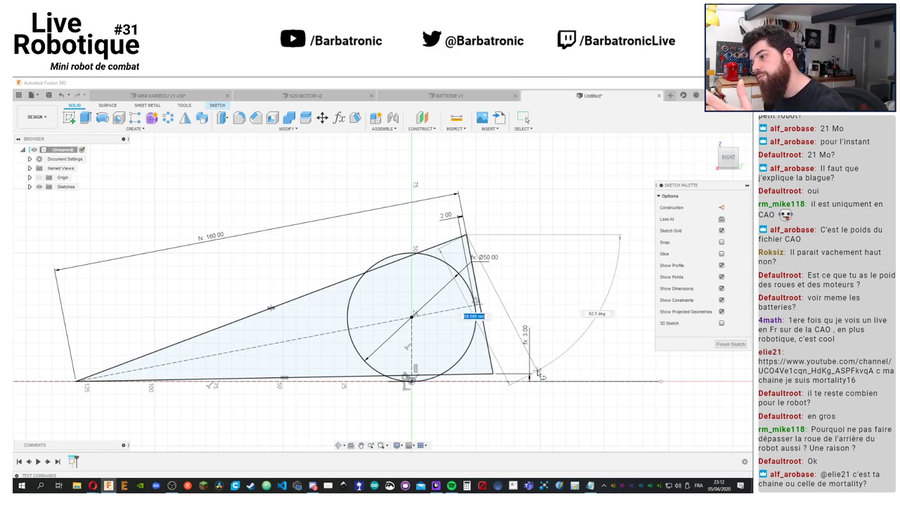
key(Escape)
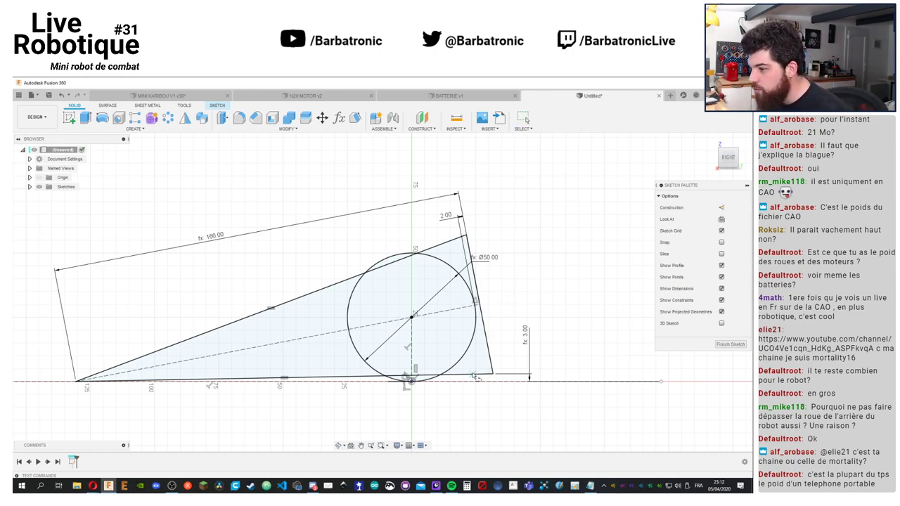
Draw lines from the triangle's lower-right corner up past the wedge and back to the existing point
click(490, 371)
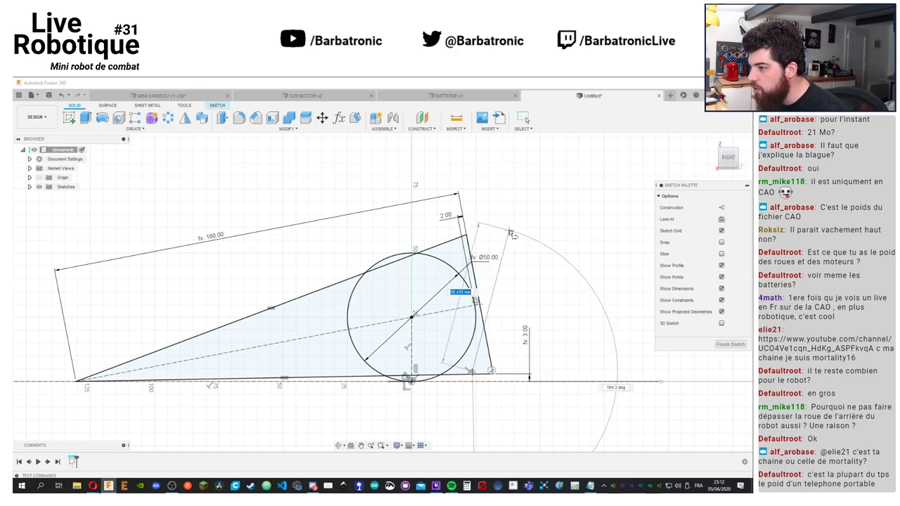
click(510, 223)
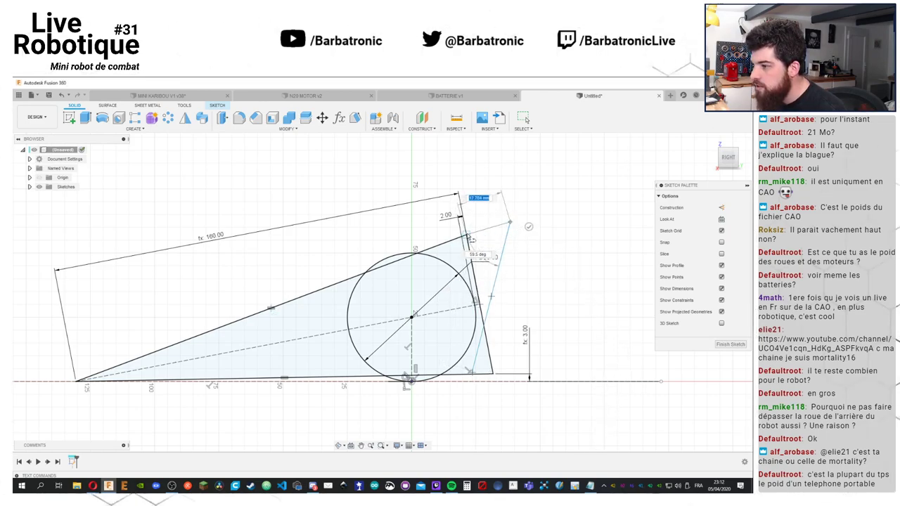
click(470, 233)
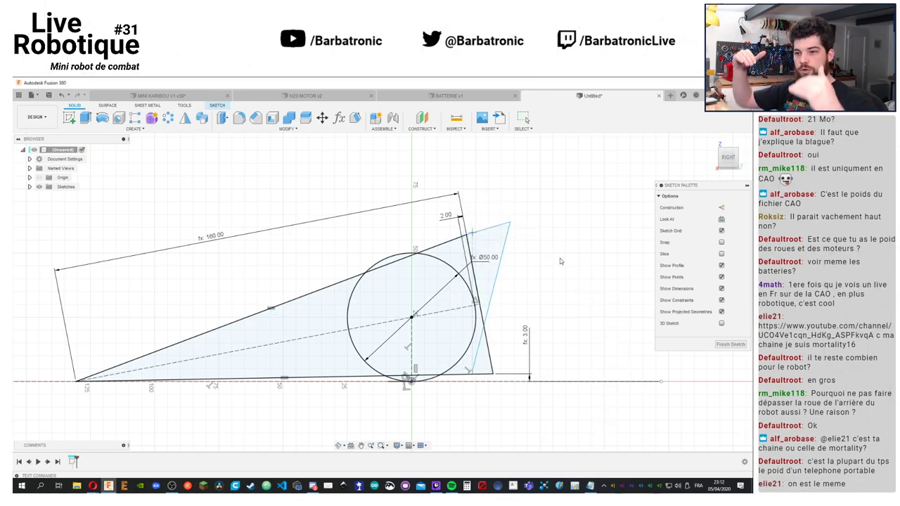
key(Escape)
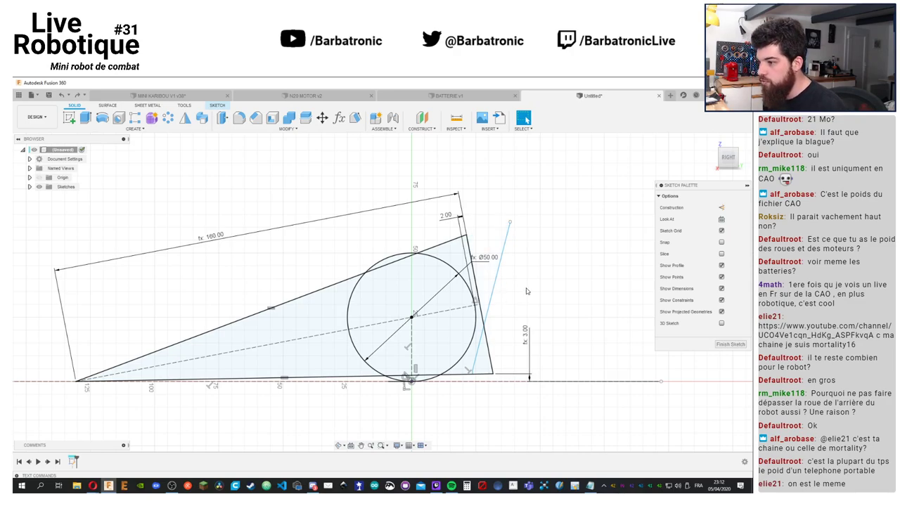
Delete the light-blue extra line and its profile
key(l)
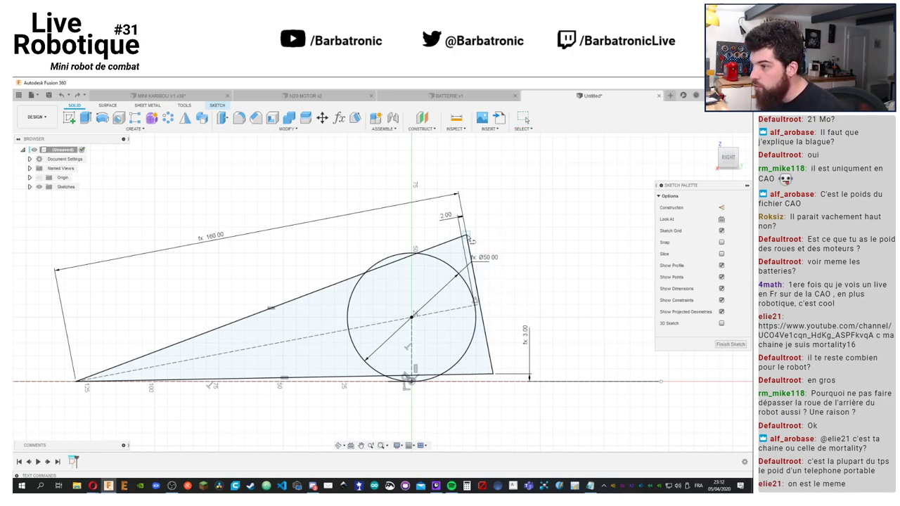
click(451, 243)
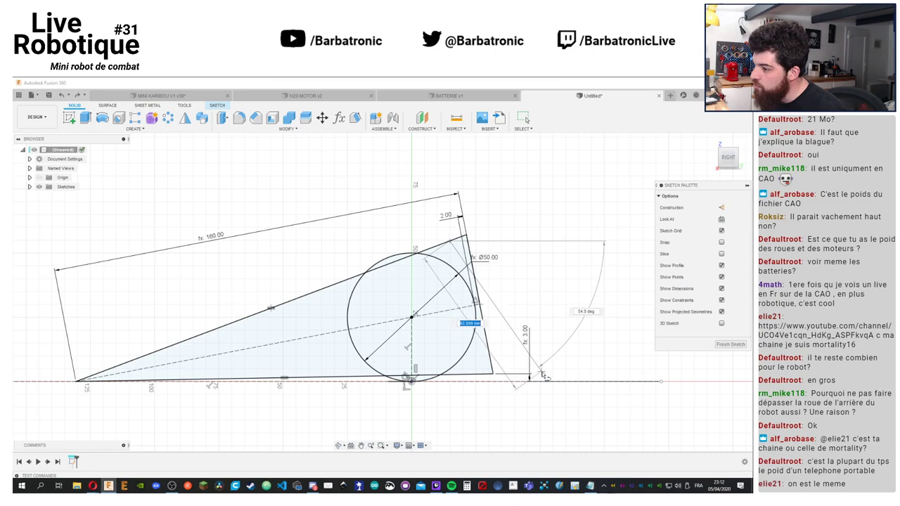
key(Escape)
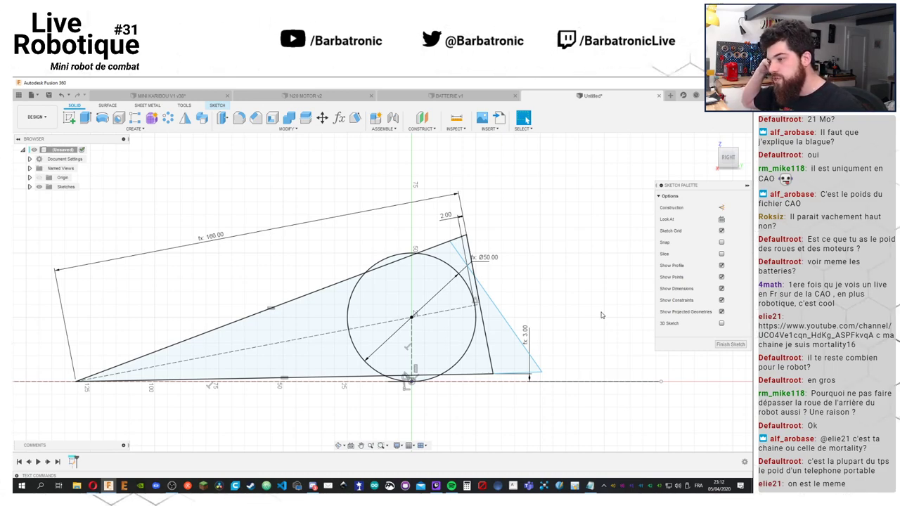
click(521, 341)
key(Delete)
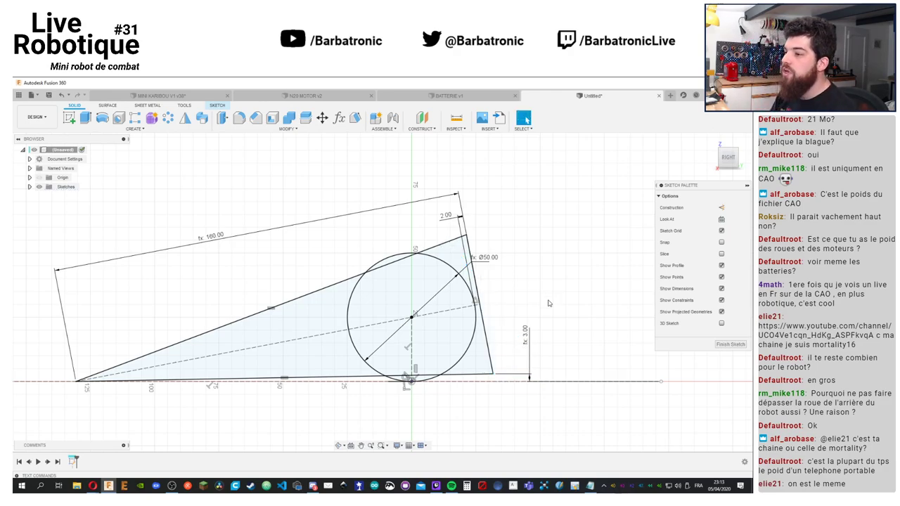
Draw a new line from the triangle's lower-right corner to a point above-right of the top vertex
key(l)
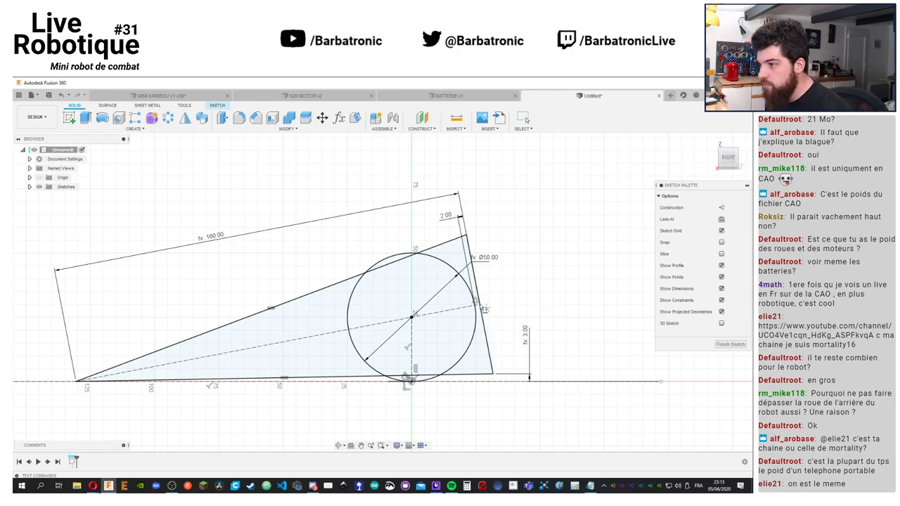
click(455, 243)
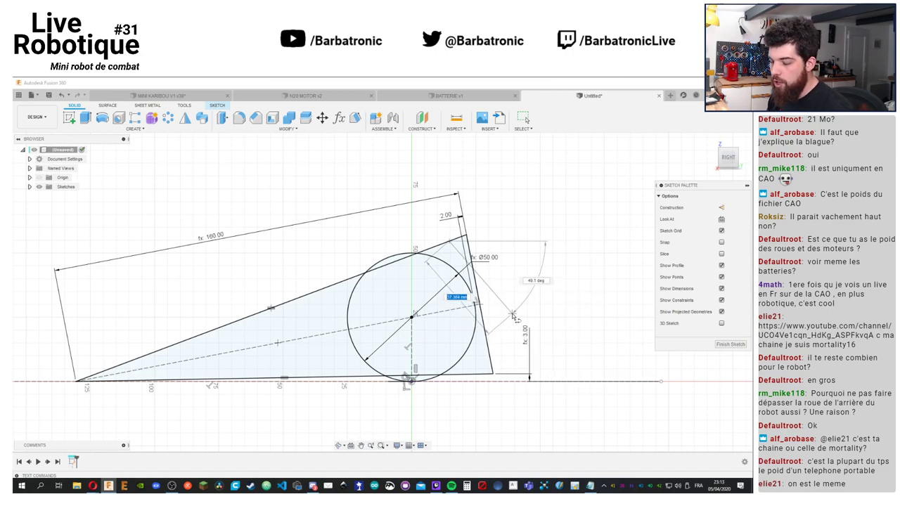
key(Escape)
key(l)
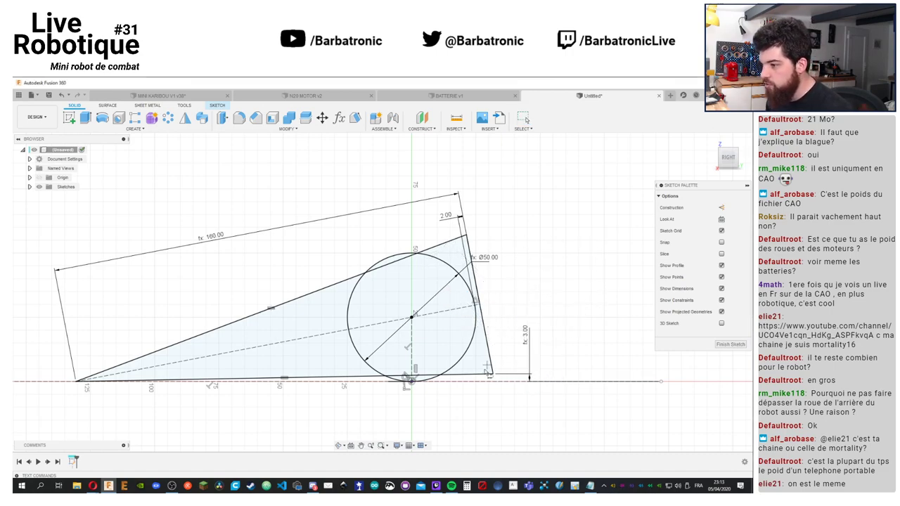
click(472, 375)
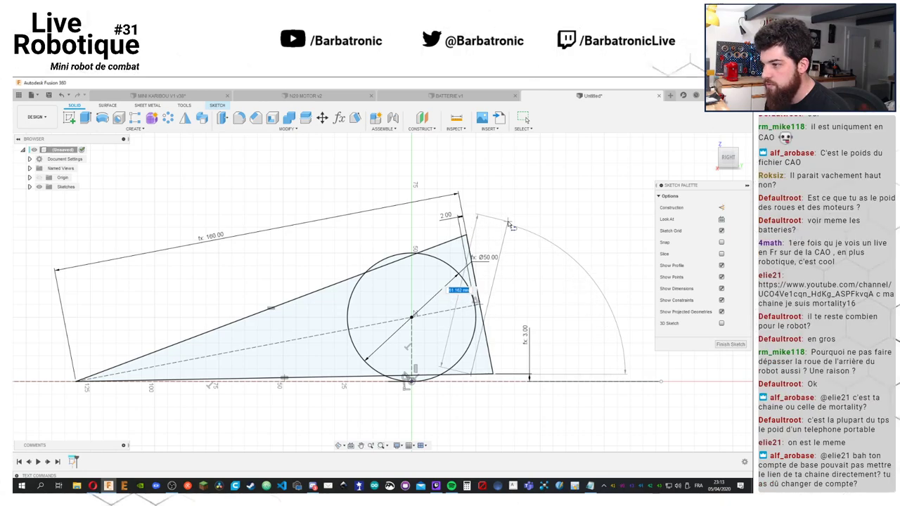
click(507, 224)
key(Escape)
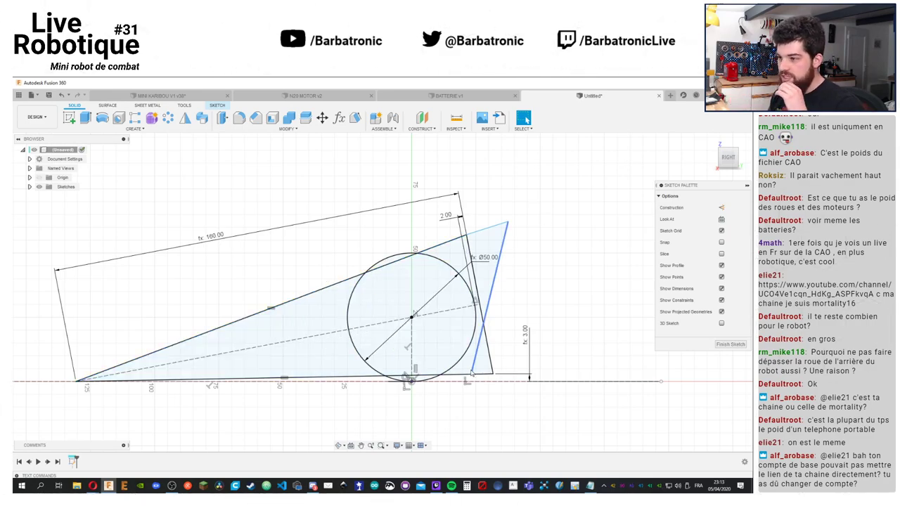
Select the wedge's upper edge segments, then drag the new line's upper endpoint rightward
click(448, 242)
shift+click(454, 242)
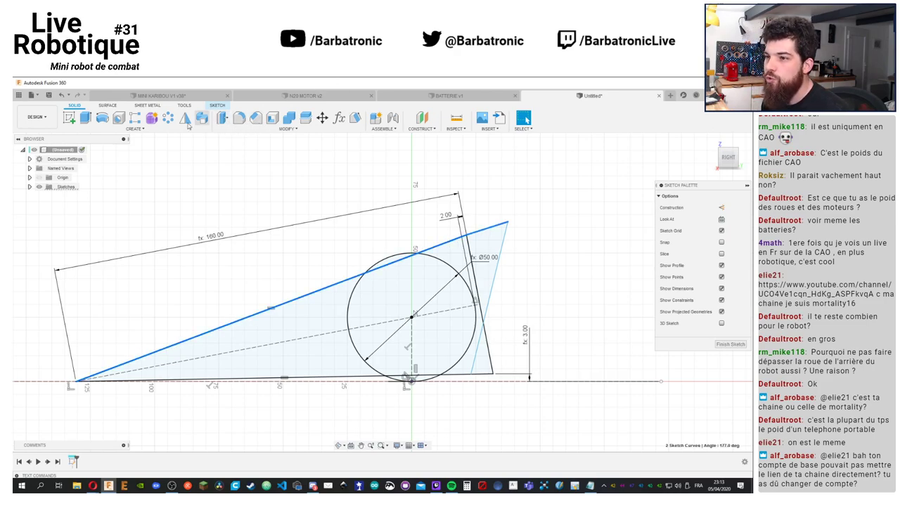
click(221, 106)
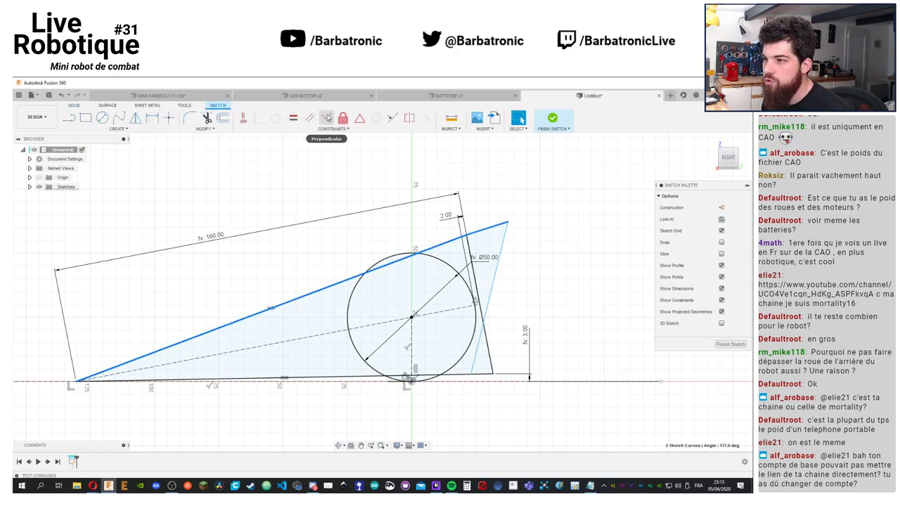
key(Escape)
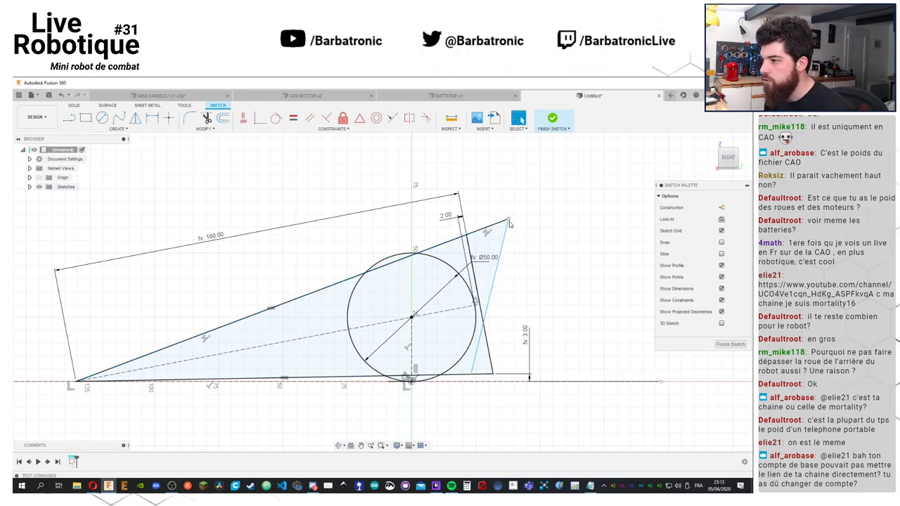
drag(517, 223, 552, 239)
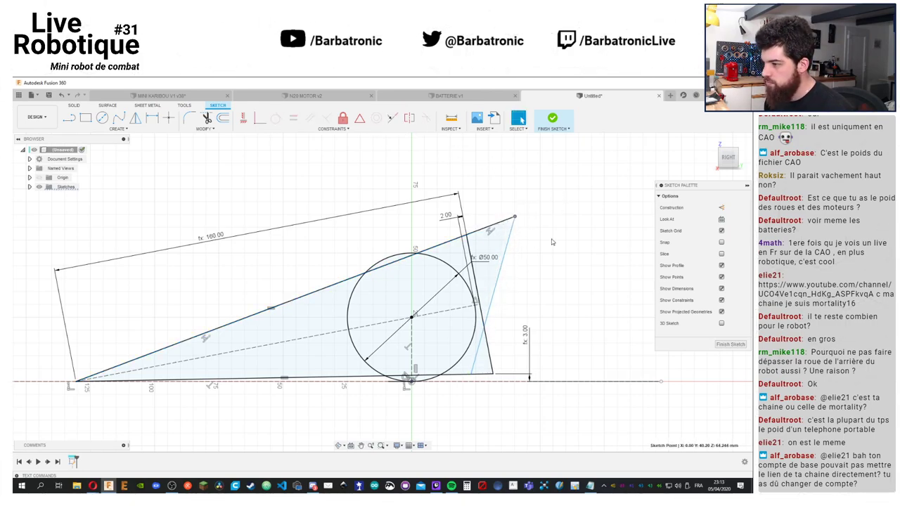
Place an angle dimension between the slanted right edge and the top edge
click(508, 240)
shift+click(498, 226)
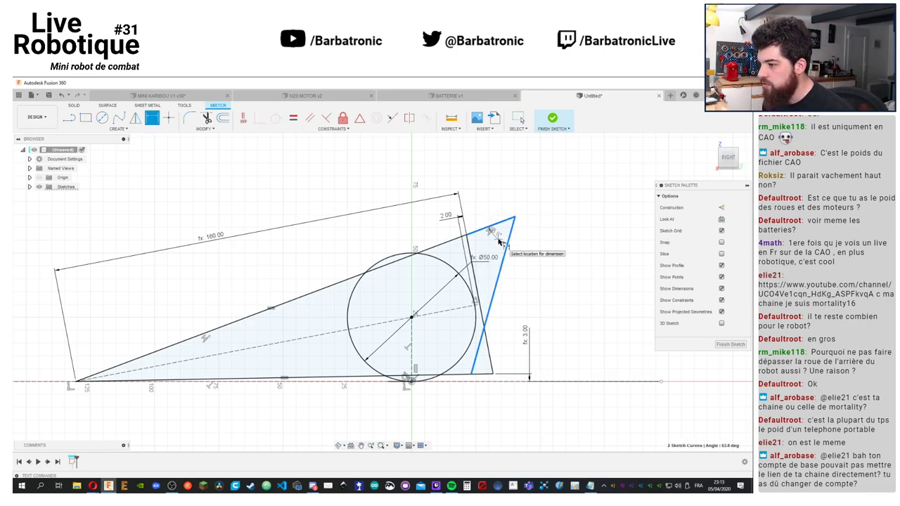
click(500, 241)
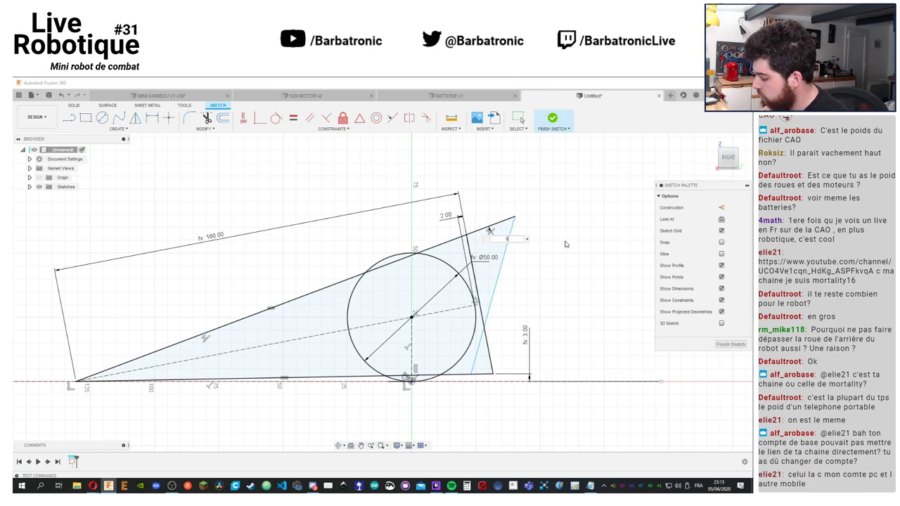
Enter 5 for the angle, then select the slanted line, wheel circle and right edge
text(5)
key(Return)
key(r)
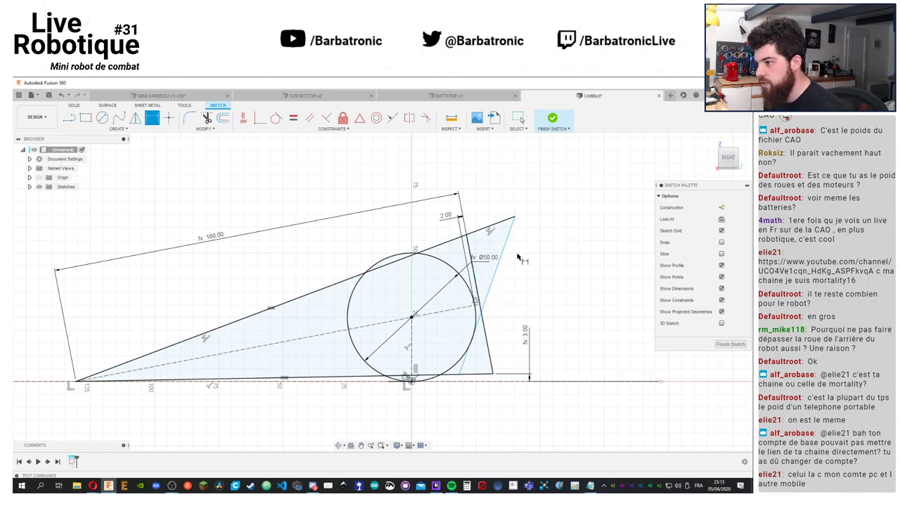
key(Escape)
click(502, 261)
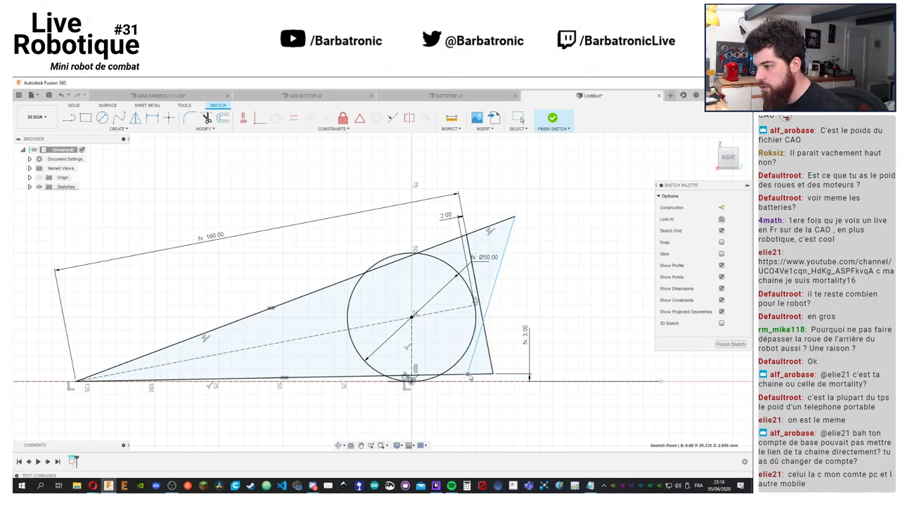
click(475, 340)
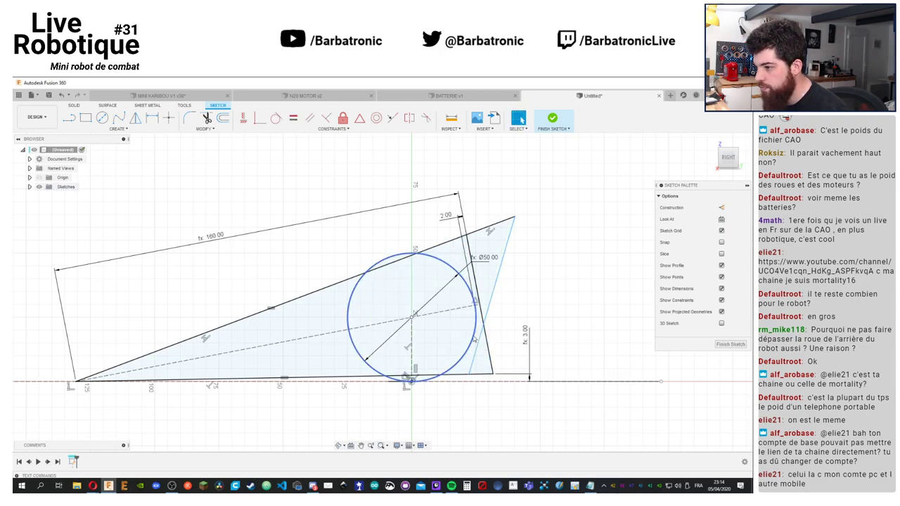
scroll(474, 340, up, 3)
click(487, 301)
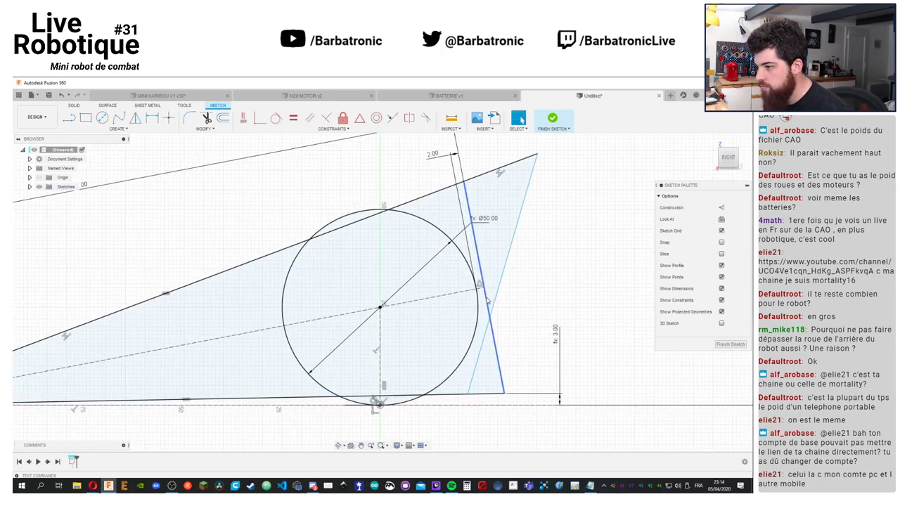
key(l)
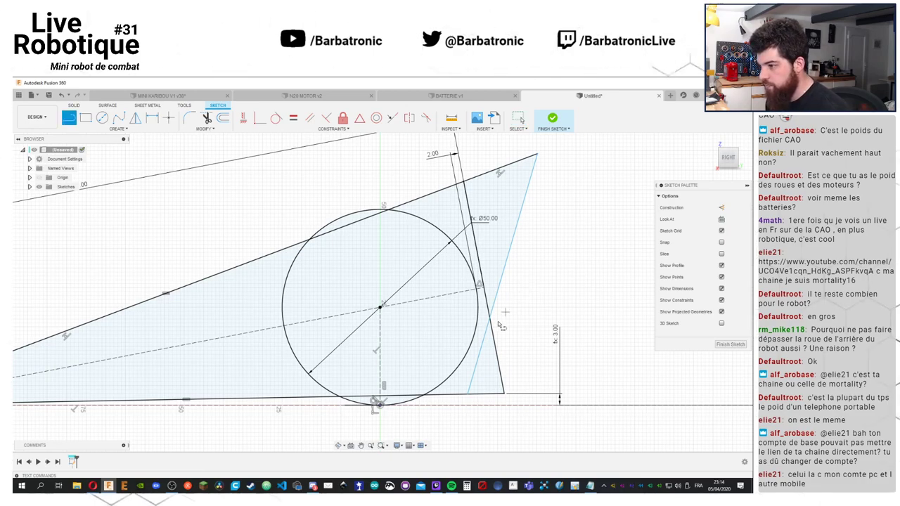
Start a tangent dimension between the slanted line and the wheel circle, then cancel it
key(d)
click(485, 336)
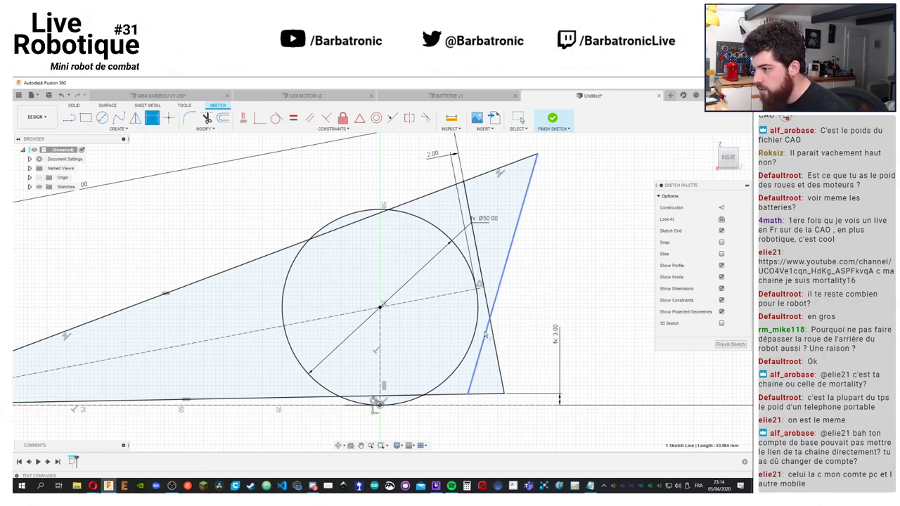
shift+click(476, 333)
right_click(483, 343)
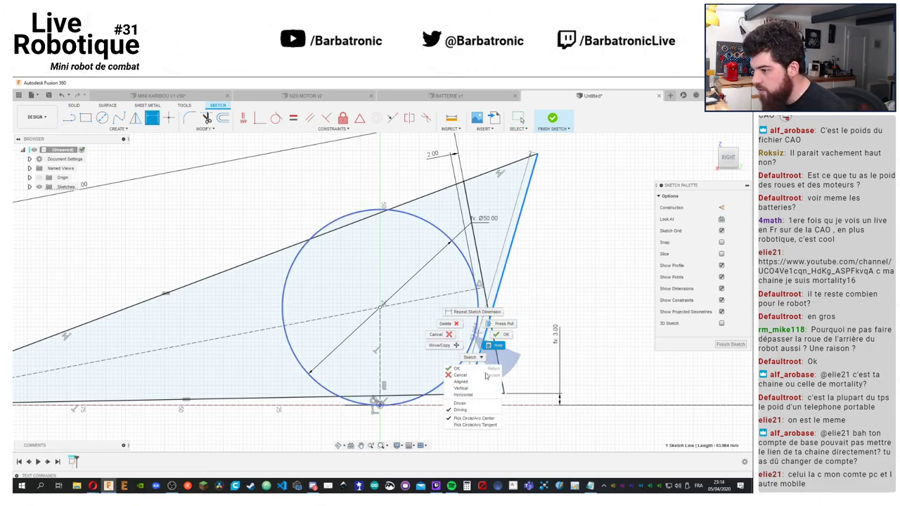
click(474, 425)
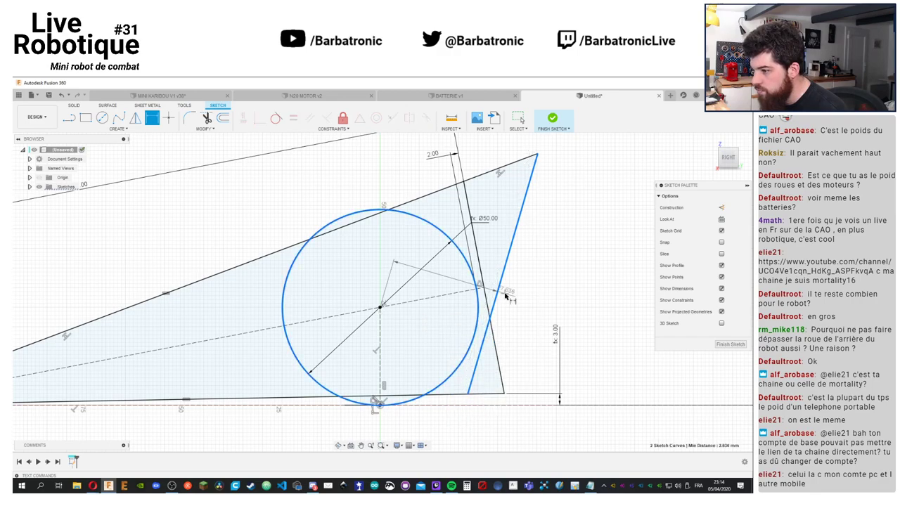
key(Escape)
Set a 2 mm tangent gap between the slanted line and the wheel circle
key(d)
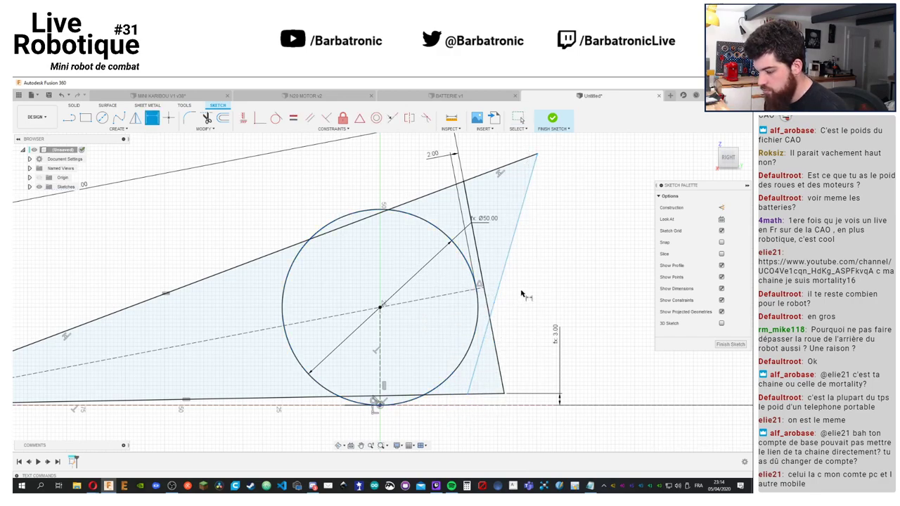
click(482, 343)
right_click(505, 350)
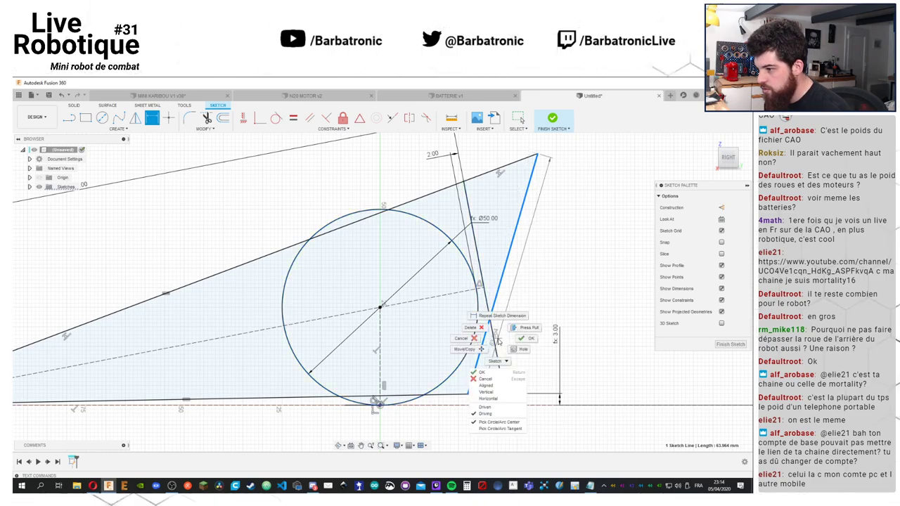
click(482, 424)
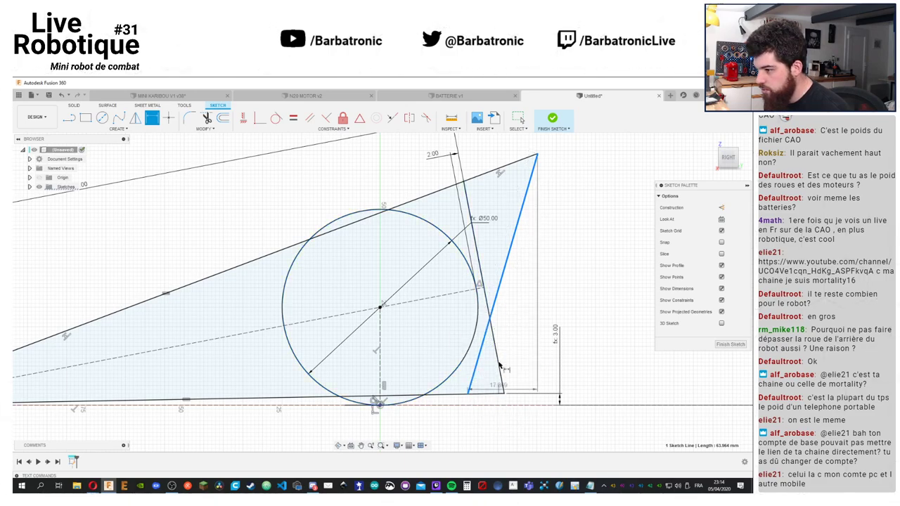
click(475, 336)
click(535, 289)
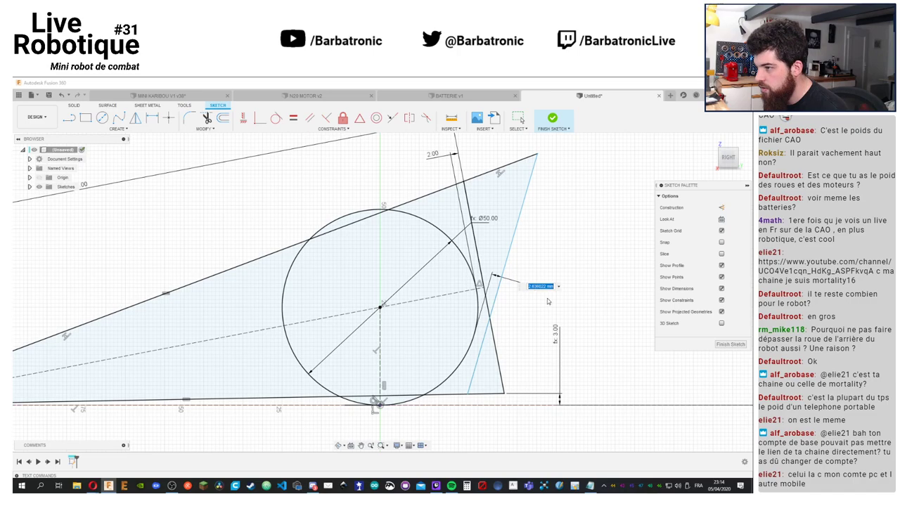
text(2)
key(Return)
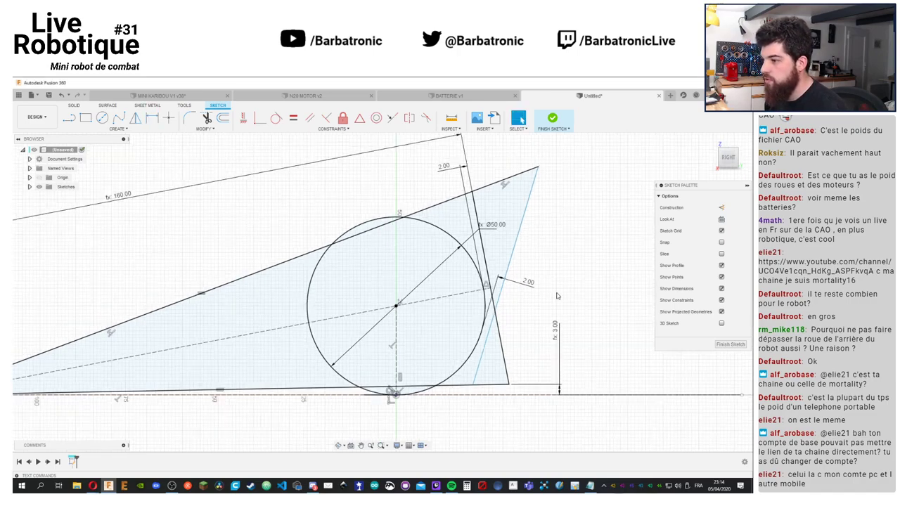
mouse_move(544, 200)
mouse_down()
mouse_move(524, 199)
mouse_move(513, 218)
mouse_move(540, 201)
mouse_up()
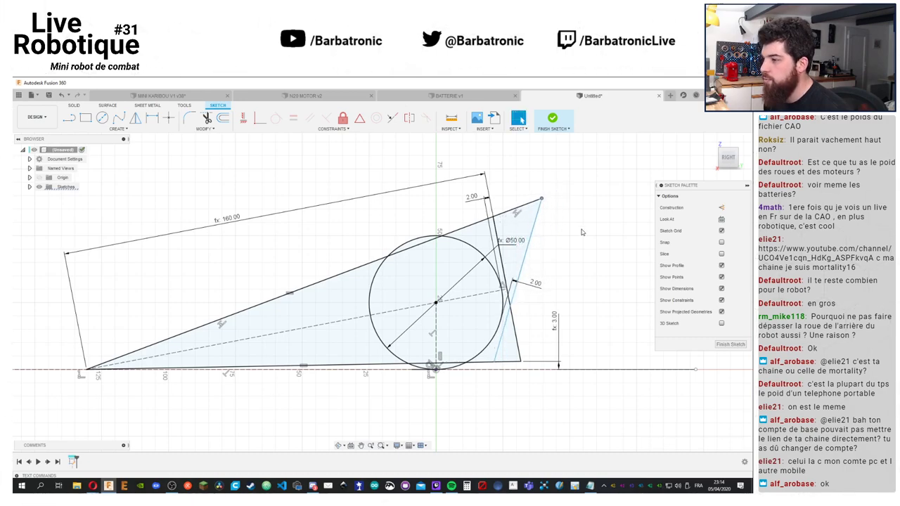
Dimension the angle between the triangle's top and right edges to 50°, then open the parameters list
key(d)
click(536, 222)
click(526, 206)
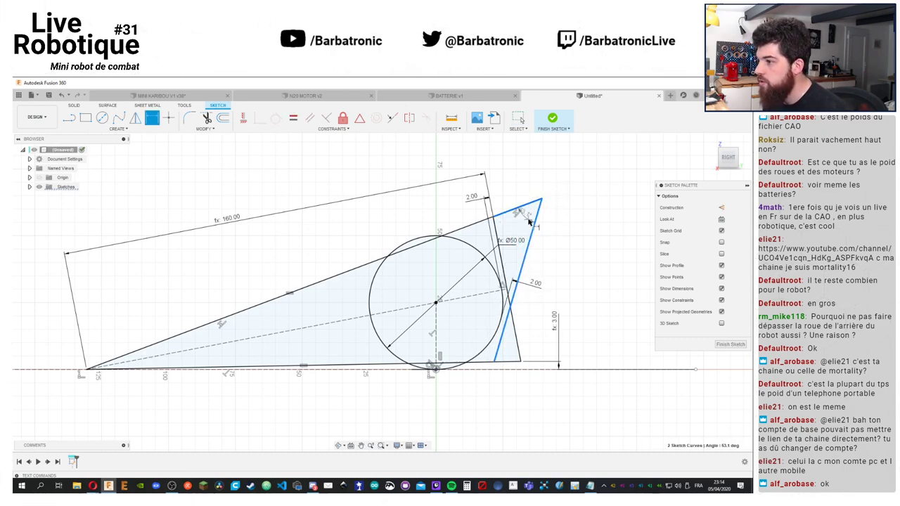
click(562, 226)
text(50)
key(Return)
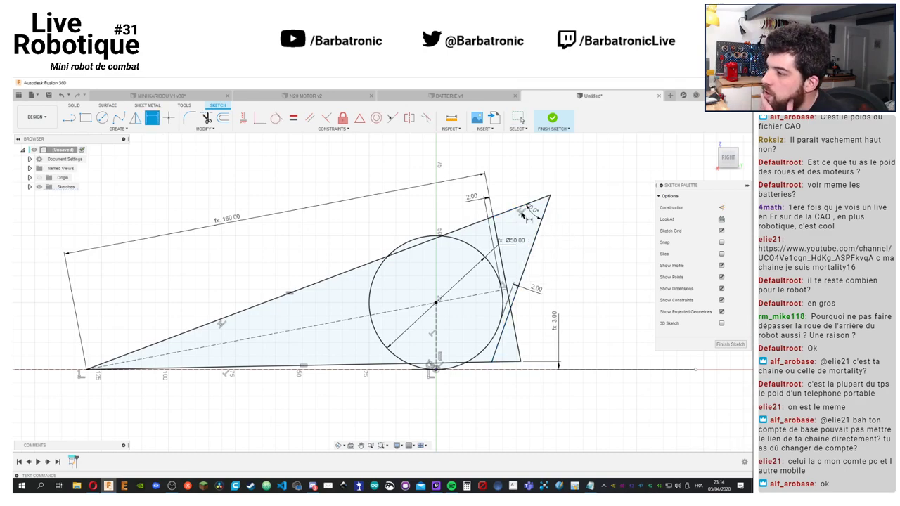
click(73, 105)
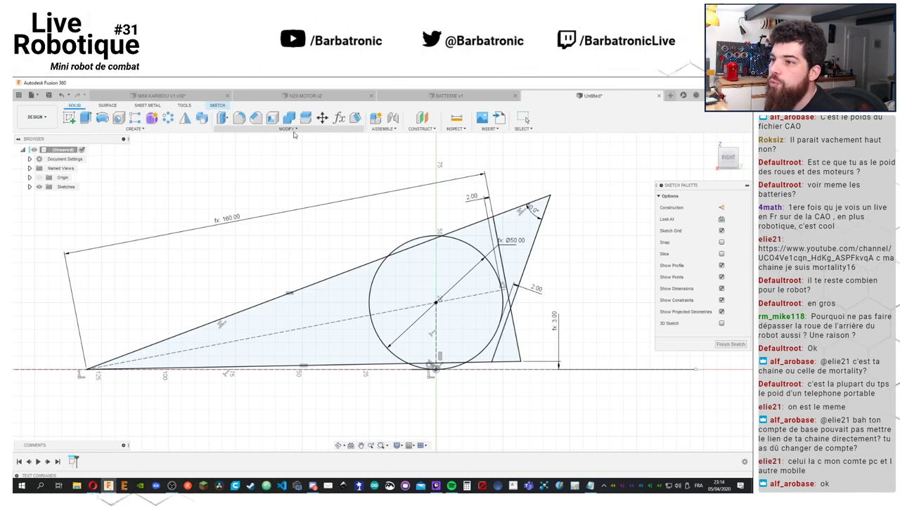
click(339, 118)
Add user parameter angle_ar with unit deg and expression 50, then close the list
click(284, 249)
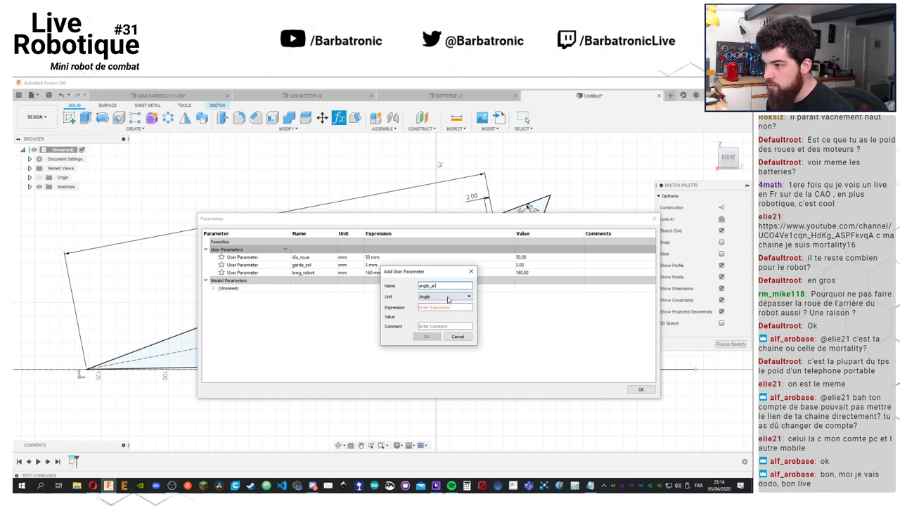
click(448, 299)
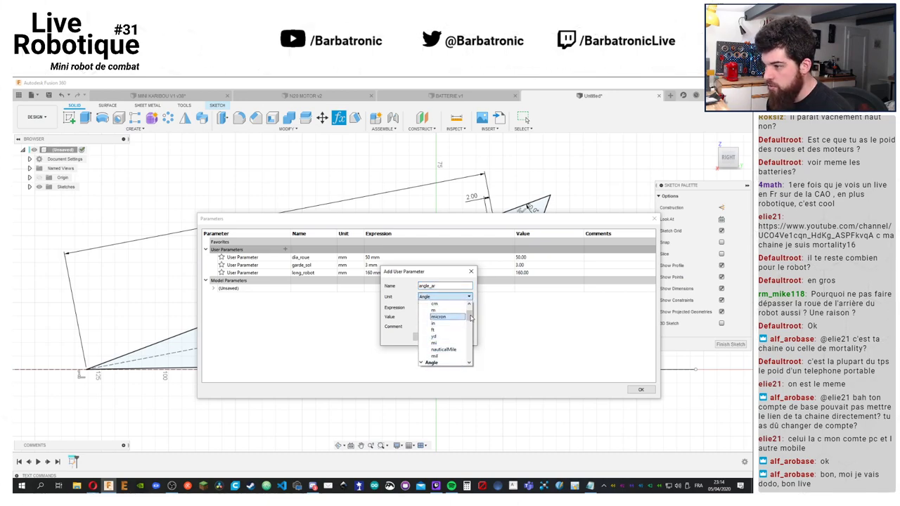
scroll(471, 318, down, 3)
click(440, 324)
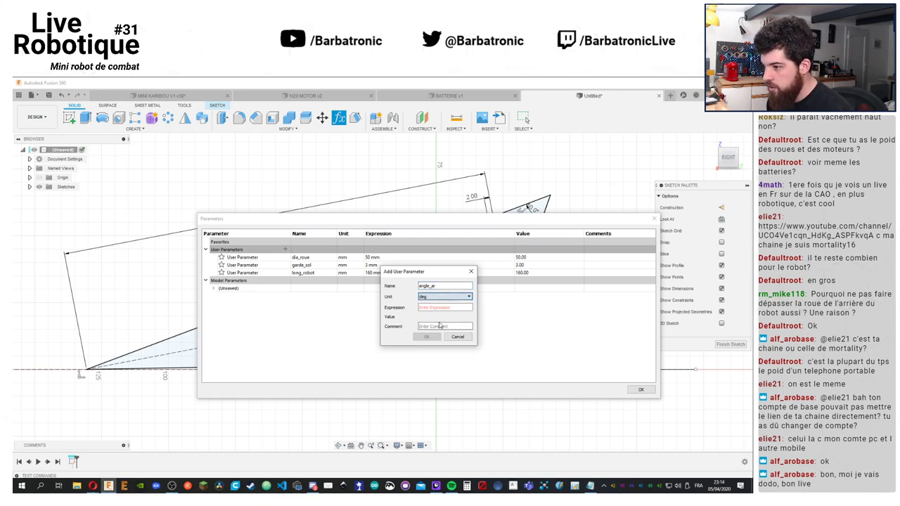
click(432, 307)
text(50)
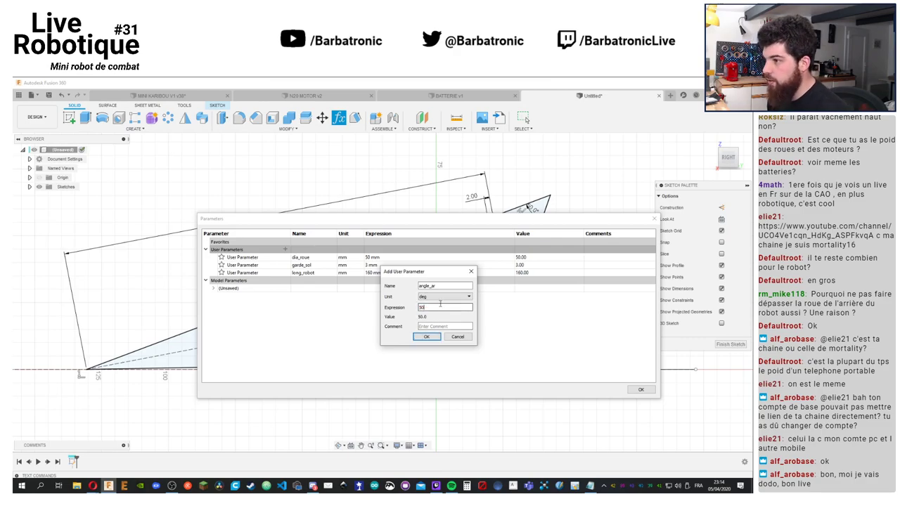
click(425, 337)
click(640, 390)
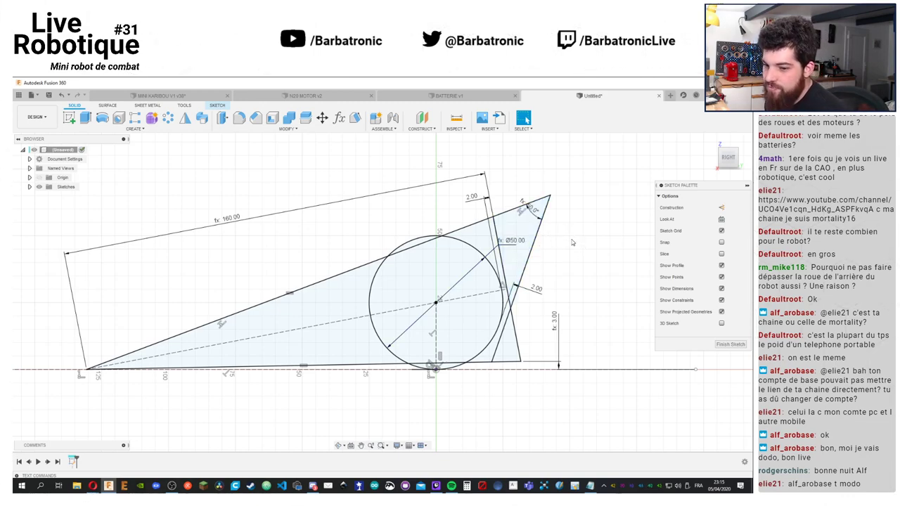
mouse_move(728, 156)
mouse_down()
mouse_move(735, 154)
mouse_move(724, 163)
mouse_move(731, 160)
mouse_up()
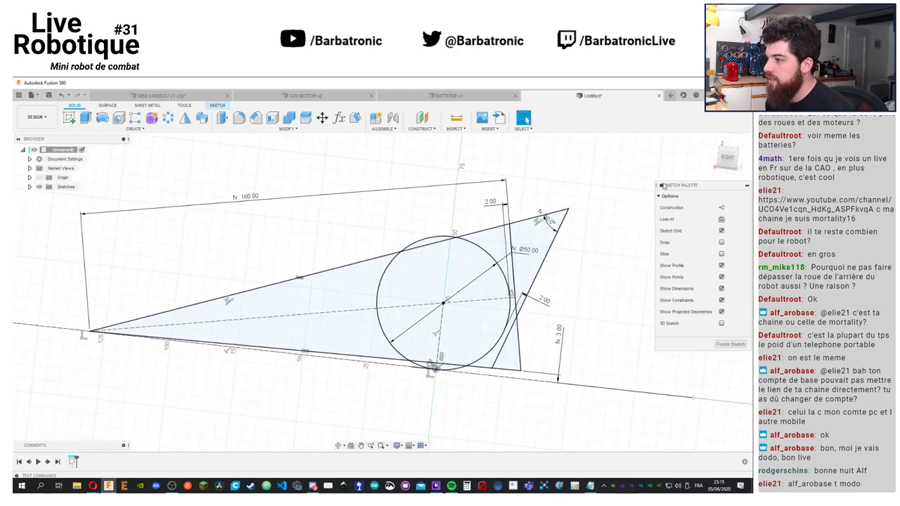
click(731, 160)
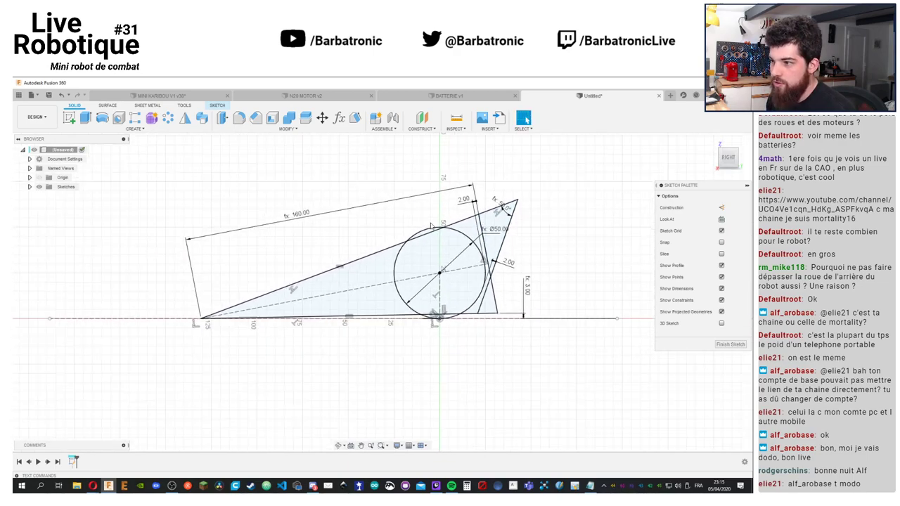
scroll(313, 208, up, 3)
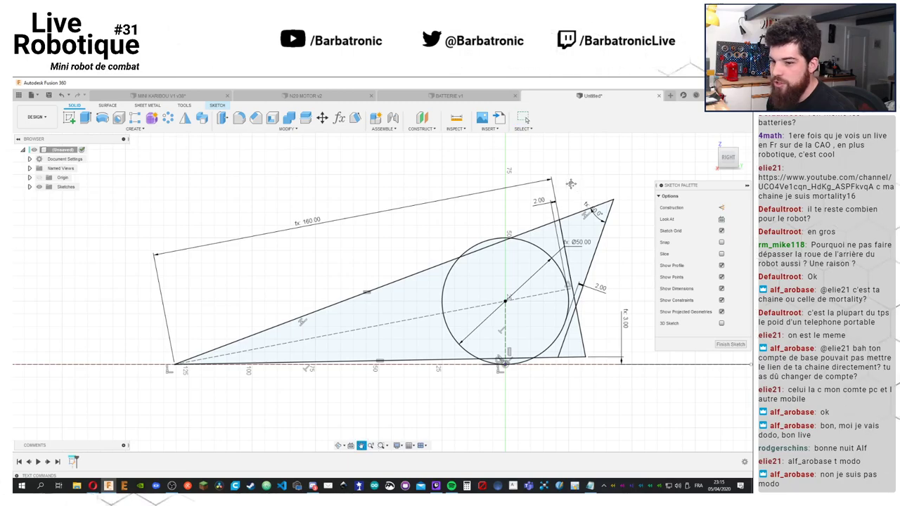
middle_drag(574, 180, 542, 206)
drag(507, 228, 499, 240)
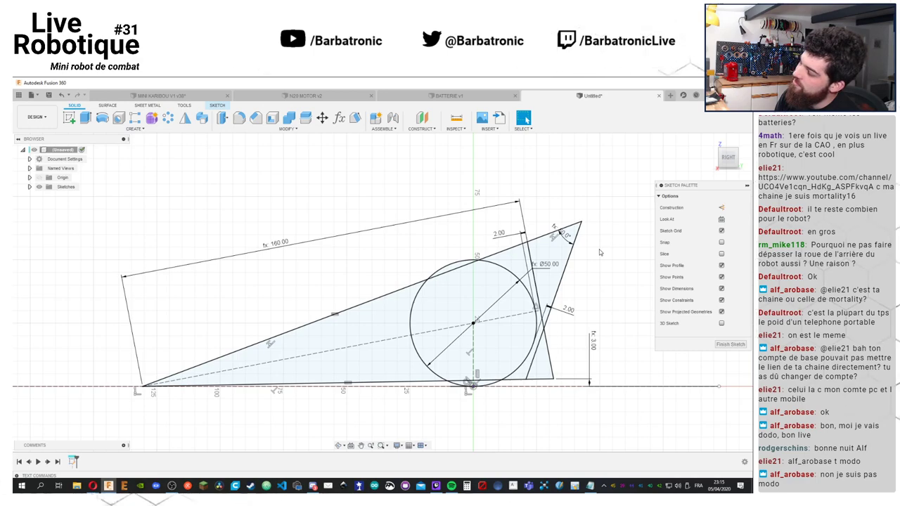
drag(572, 309, 585, 313)
drag(545, 273, 592, 282)
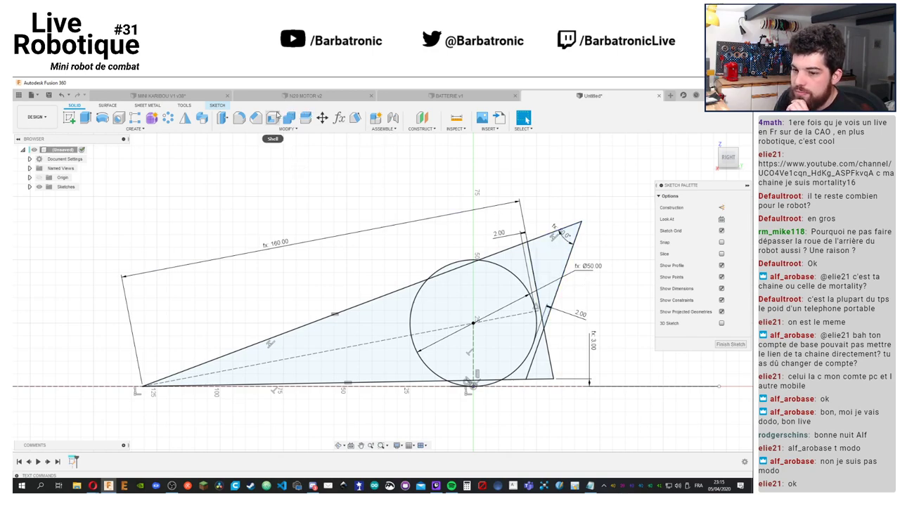
Try dia_roue at 40 mm, then restore it to 50 mm
click(339, 118)
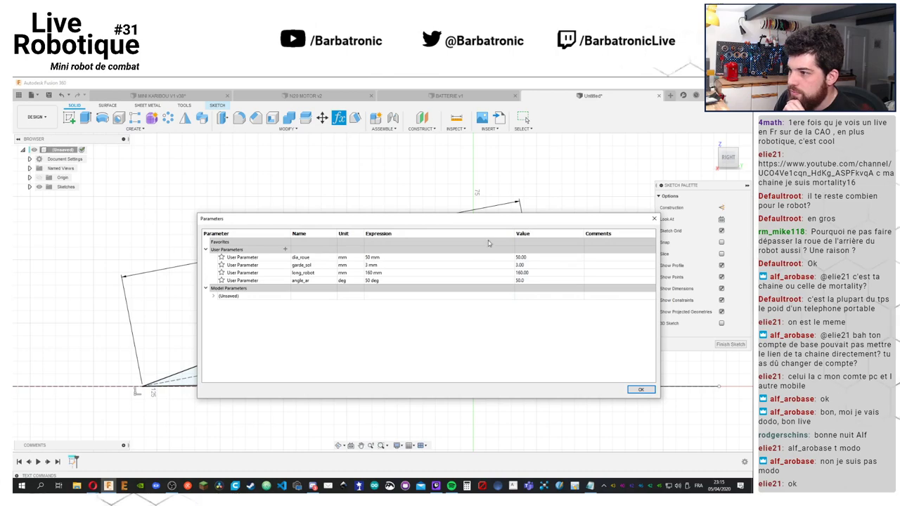
double_click(371, 257)
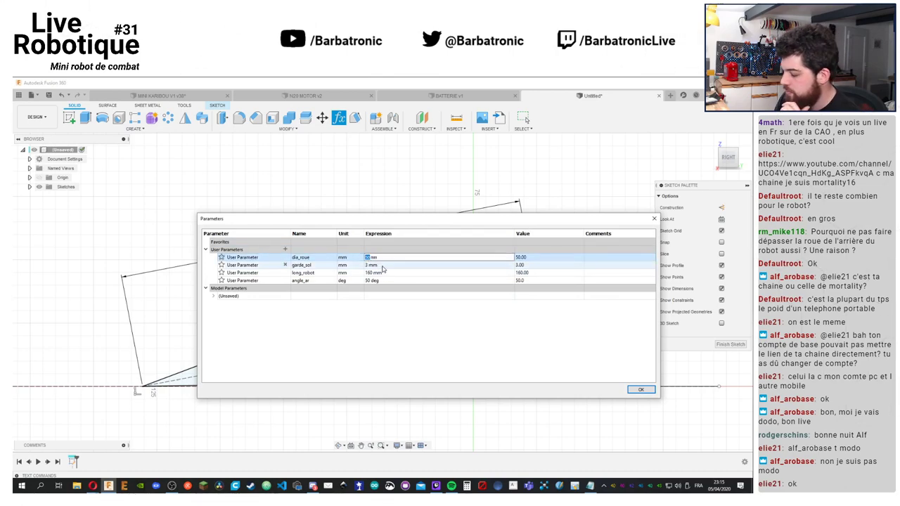
text(40)
key(Return)
mouse_move(442, 222)
mouse_down()
mouse_move(353, 324)
mouse_move(267, 350)
mouse_move(214, 200)
mouse_move(315, 211)
mouse_up()
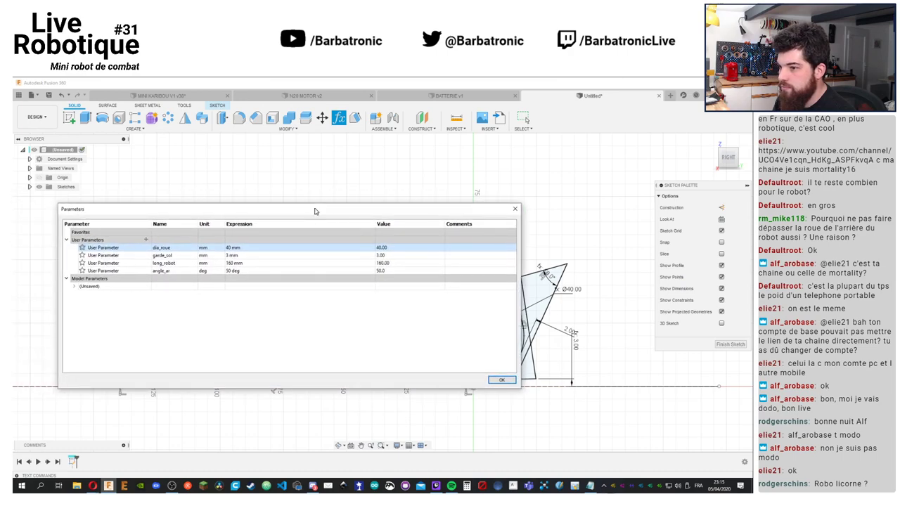
double_click(237, 256)
text(5)
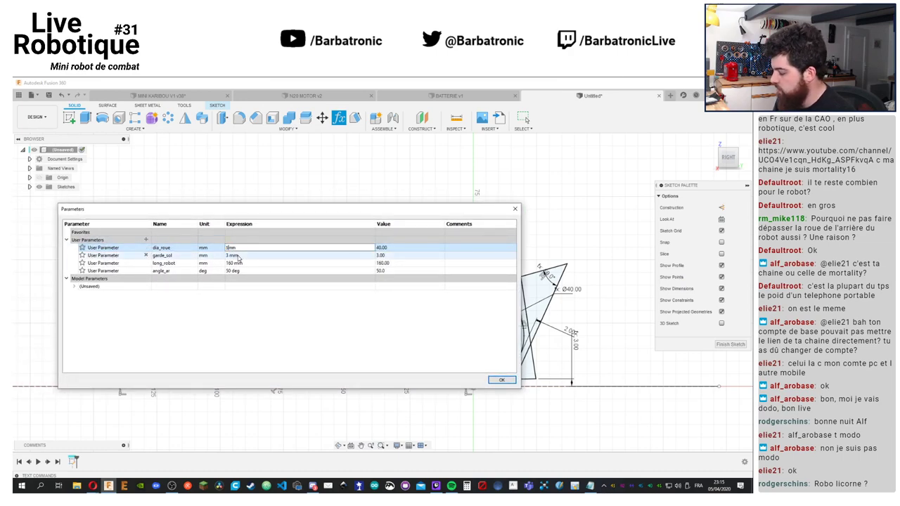
text(0)
key(Return)
drag(338, 210, 303, 192)
Try angle_ar at 40 and 30 deg, settle on 60 deg, and apply
double_click(167, 233)
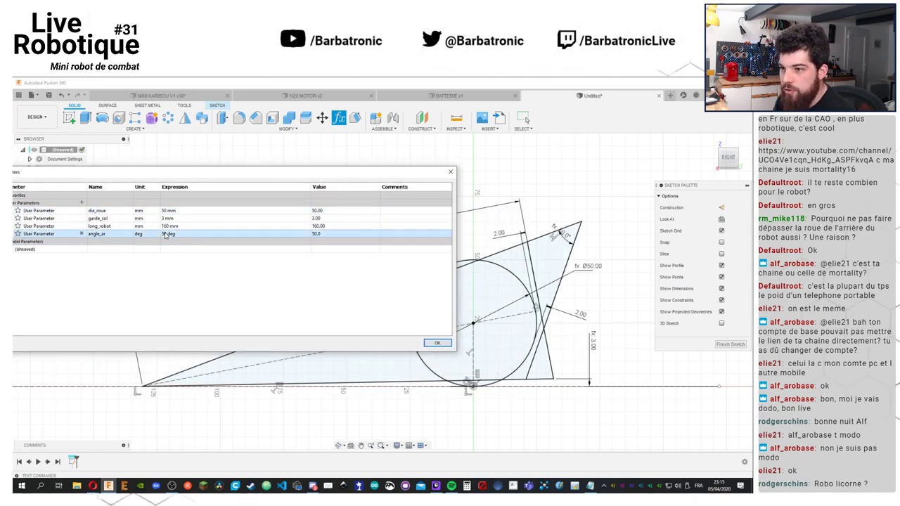
text(40)
key(Return)
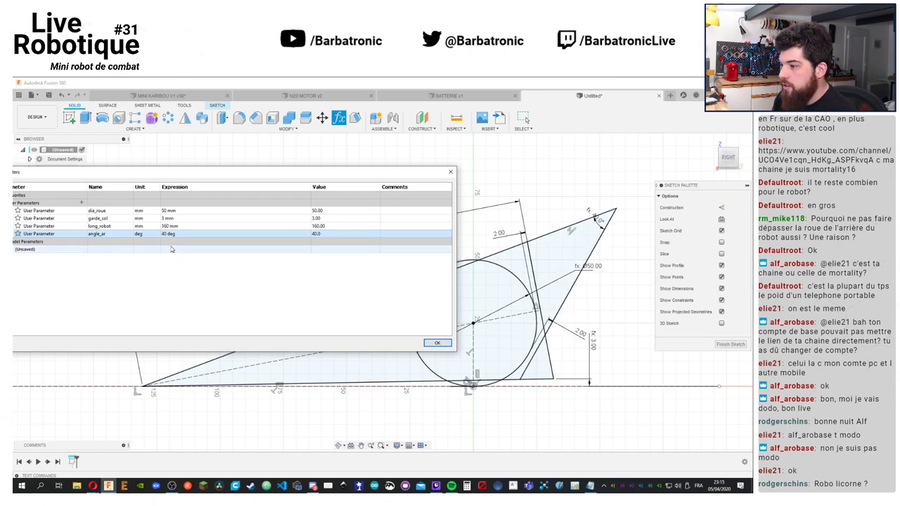
double_click(164, 234)
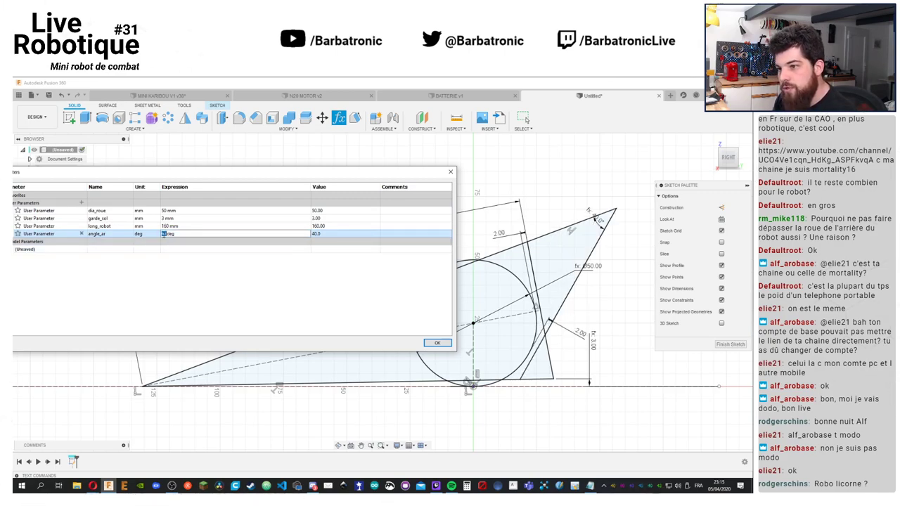
text(30)
key(Return)
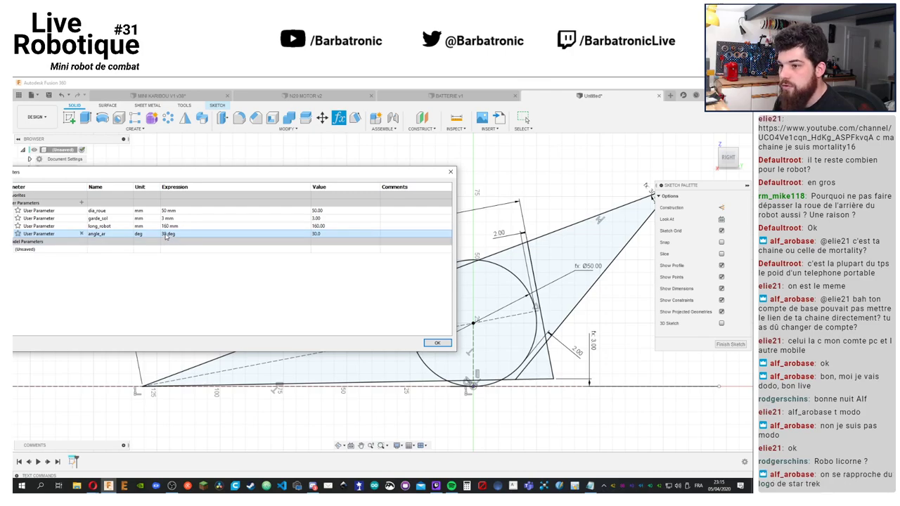
double_click(163, 234)
text(60)
key(Return)
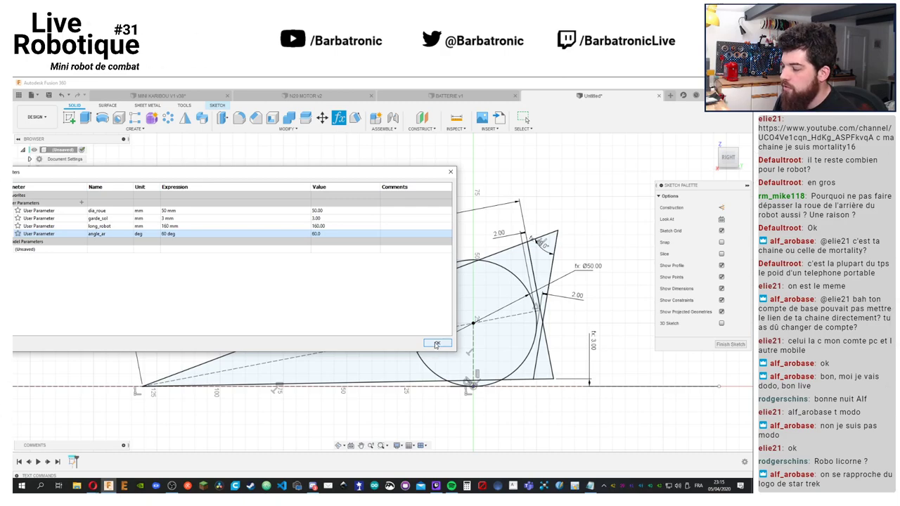
click(436, 344)
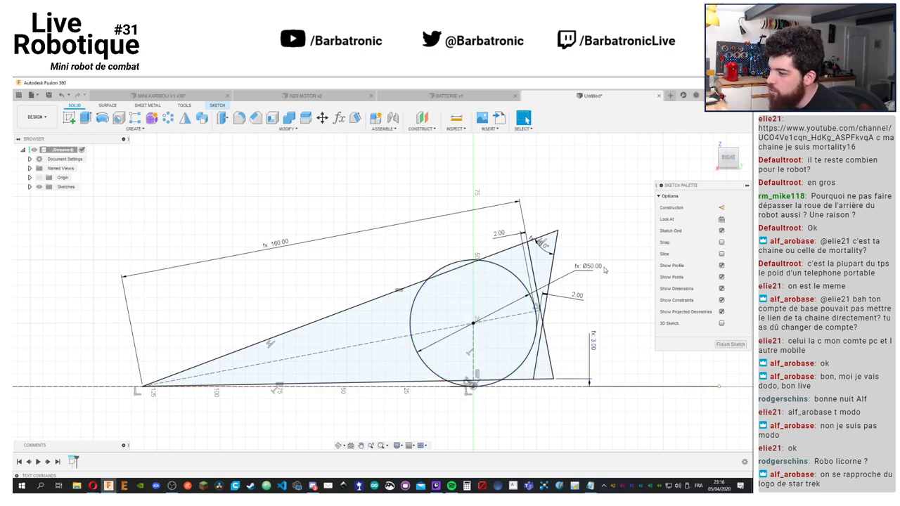
Make the inner slanted line near the front edge construction geometry
middle_drag(630, 307, 636, 306)
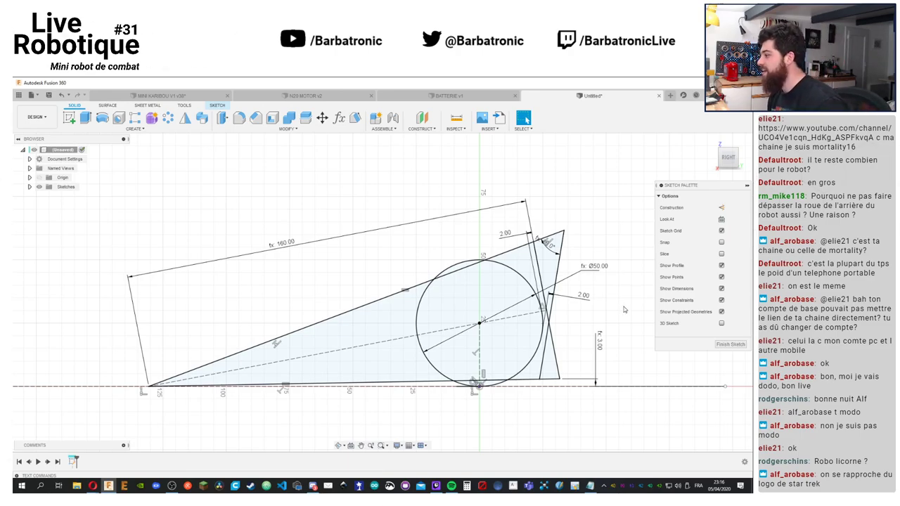
mouse_move(600, 312)
middle_down()
mouse_move(613, 309)
mouse_move(586, 335)
mouse_move(521, 323)
middle_up()
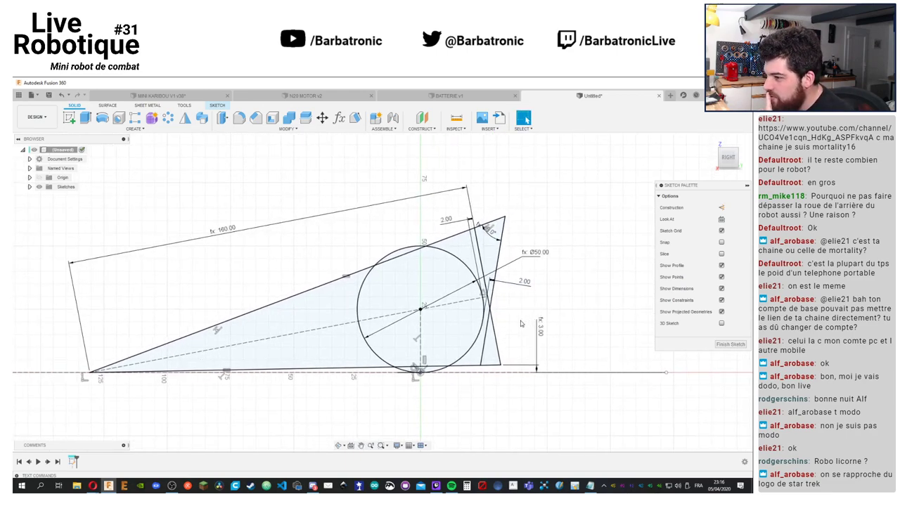
click(496, 332)
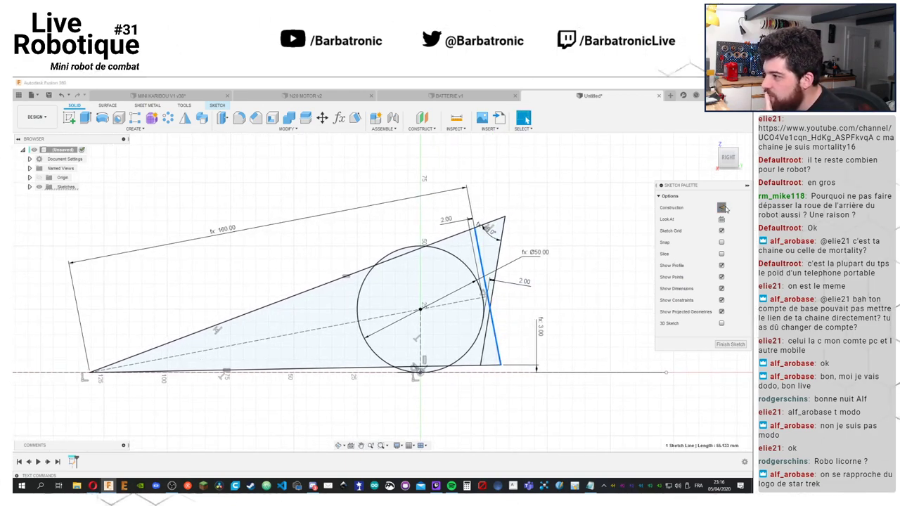
key(x)
scroll(492, 357, up, 6)
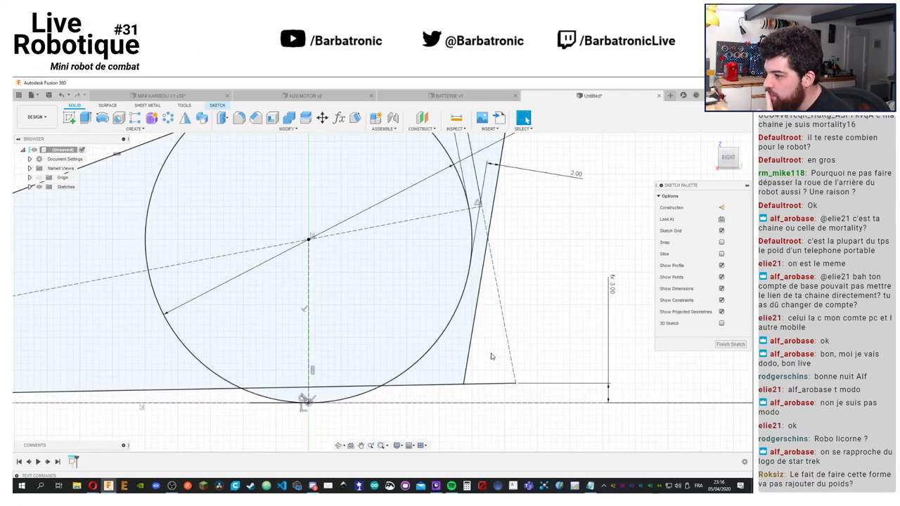
scroll(492, 357, down, 8)
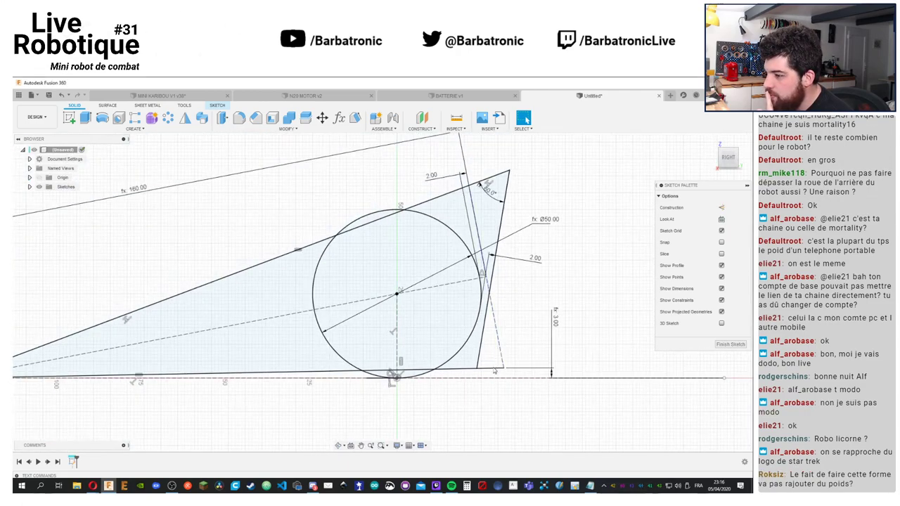
Make the wheel circle construction, recentre the flat side view, and open the parameters list
key(d)
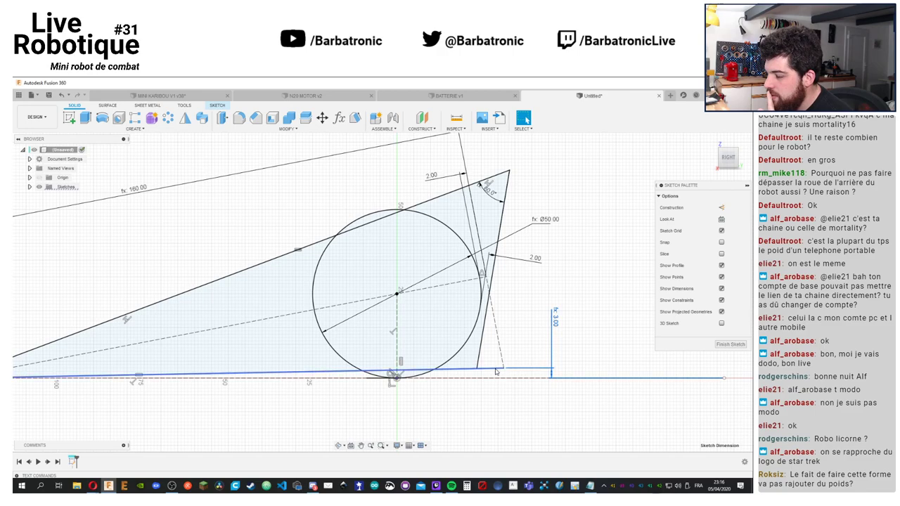
middle_drag(524, 296, 542, 308)
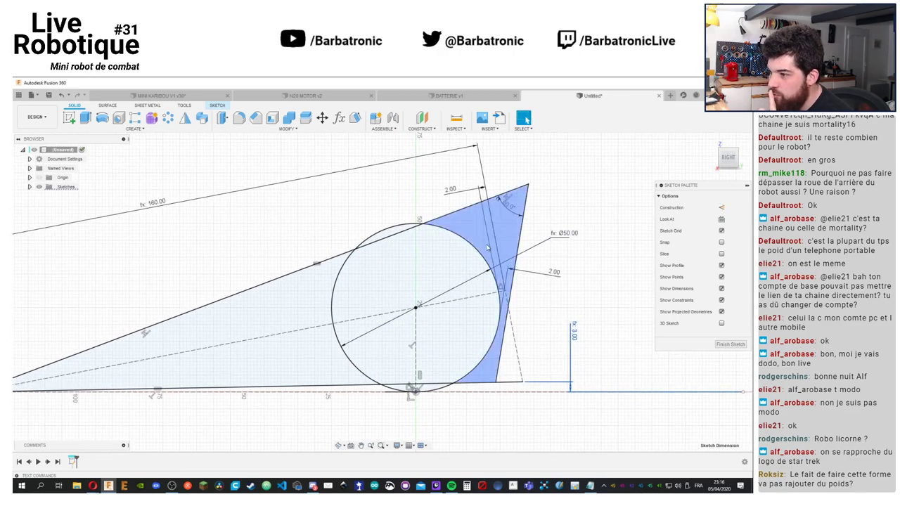
key(Escape)
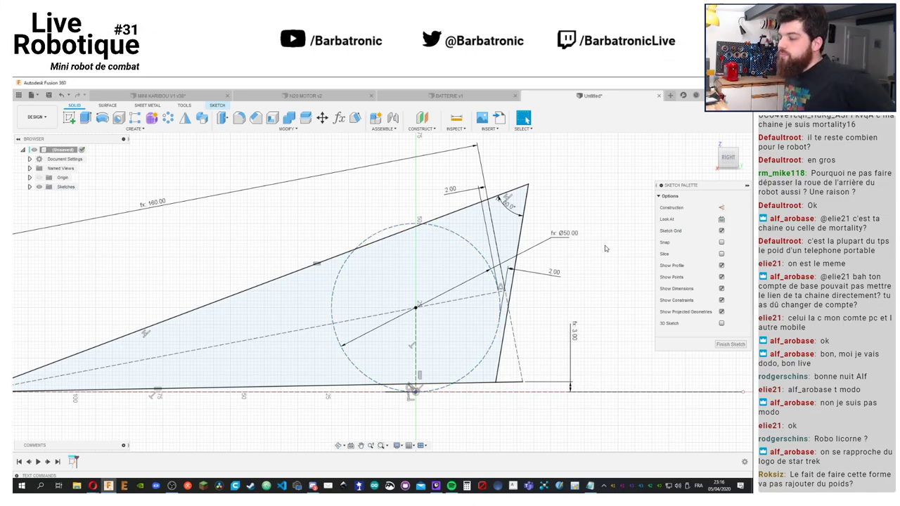
mouse_move(592, 260)
middle_down()
mouse_move(629, 251)
mouse_move(558, 257)
middle_up()
click(726, 158)
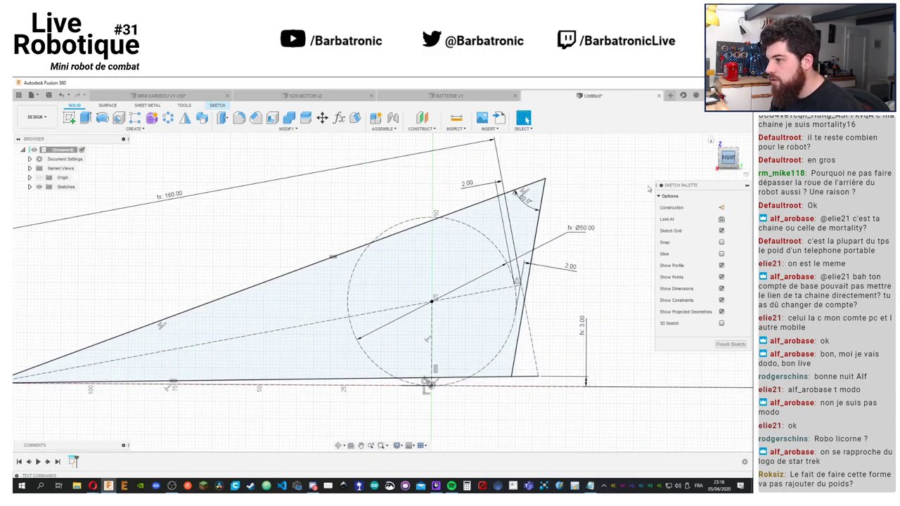
scroll(565, 271, down, 3)
middle_drag(589, 237, 544, 256)
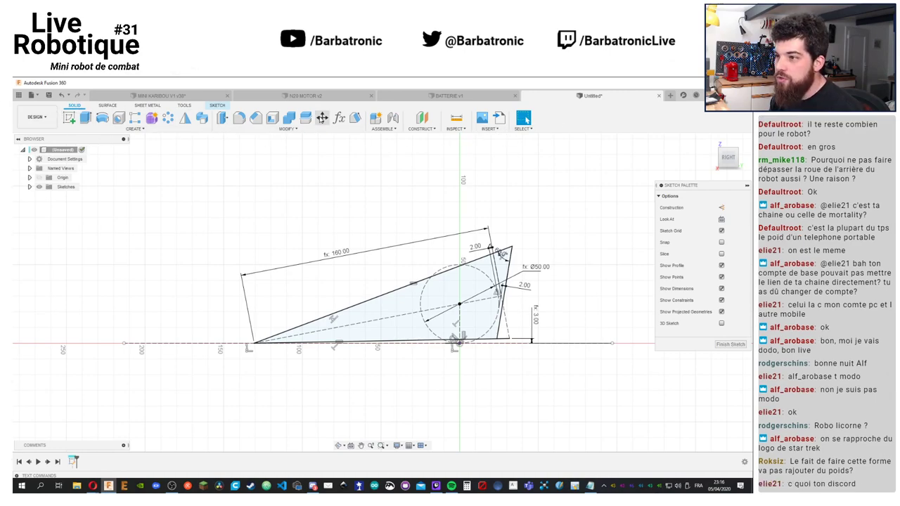
click(339, 117)
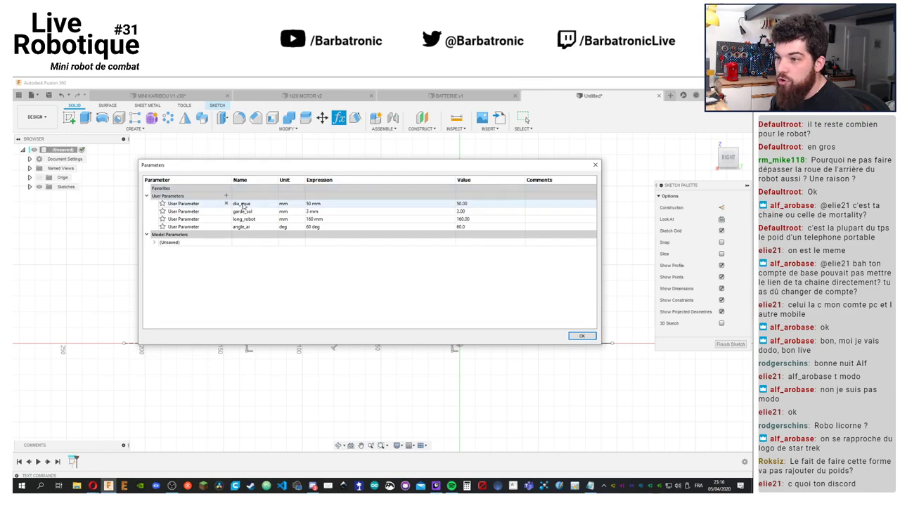
Add a user parameter named largeur_robot with a value of 160 mm
click(226, 195)
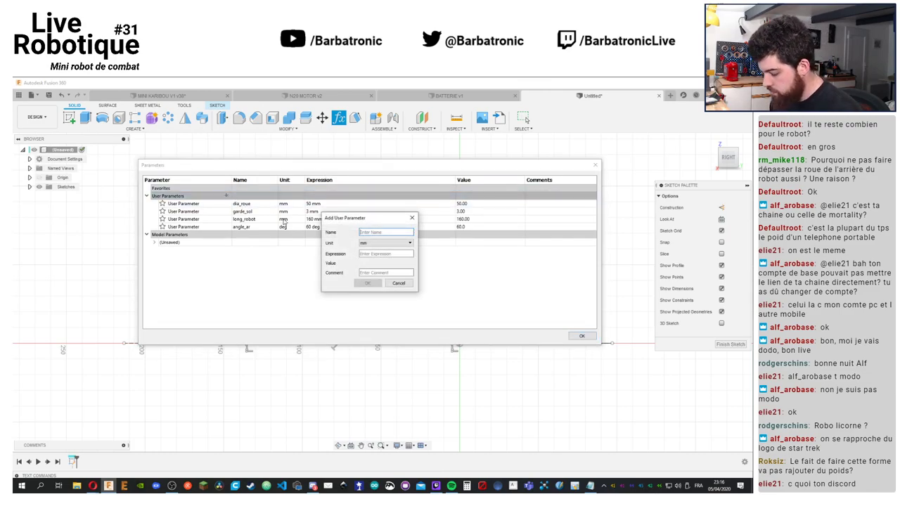
text(largeur_robot)
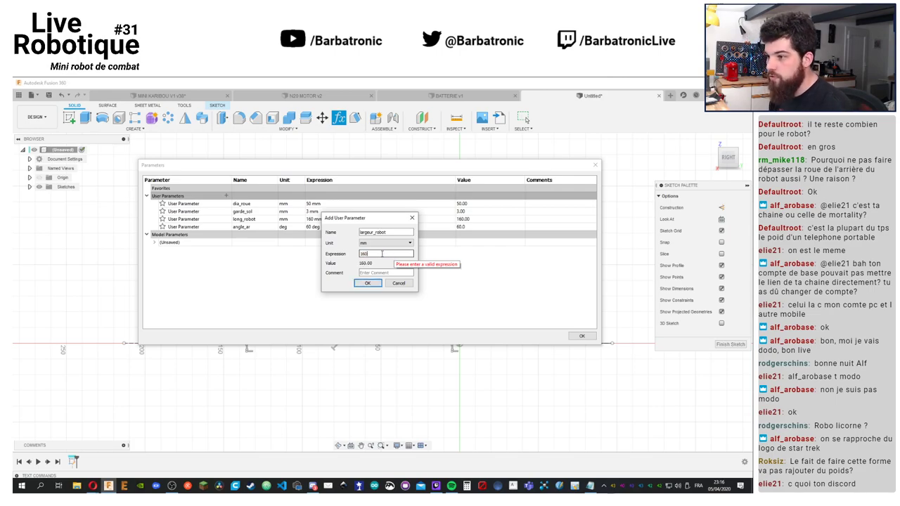
click(367, 282)
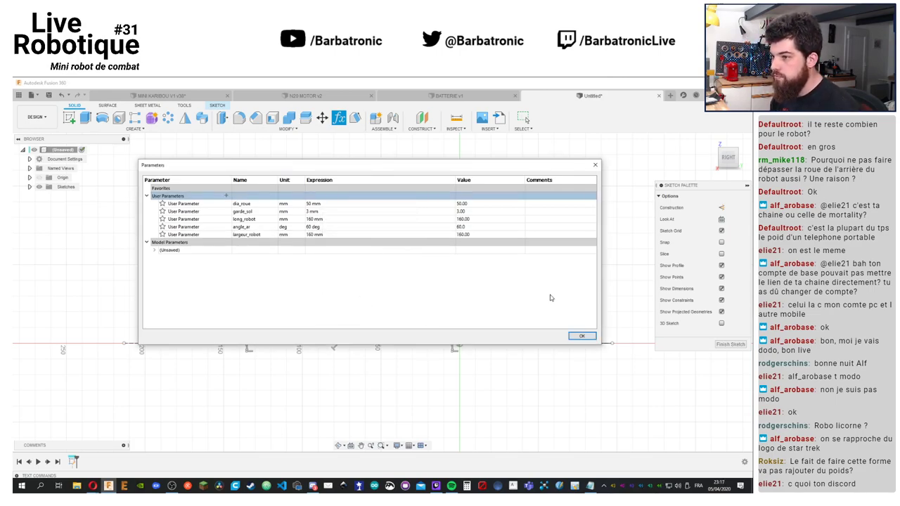
Extrude the triangle symmetrically, whole length, using largeur_robot as the distance
click(581, 336)
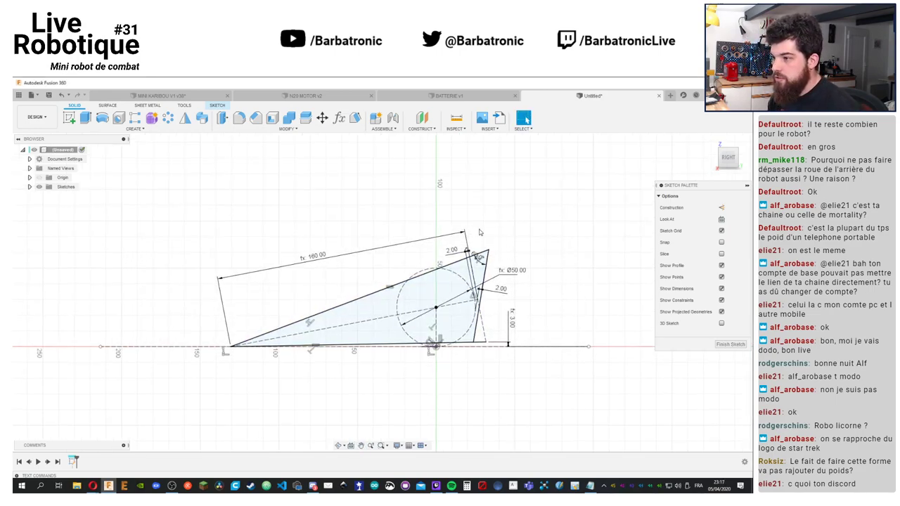
click(85, 117)
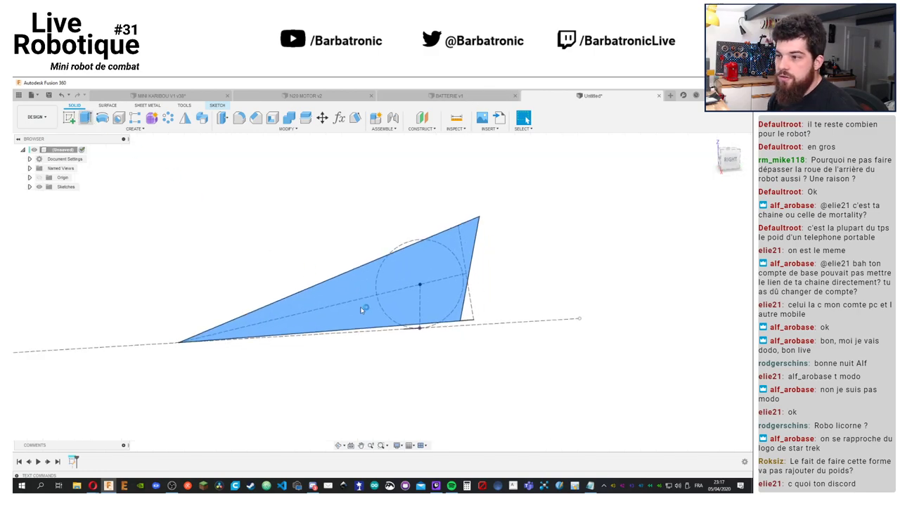
drag(318, 284, 414, 343)
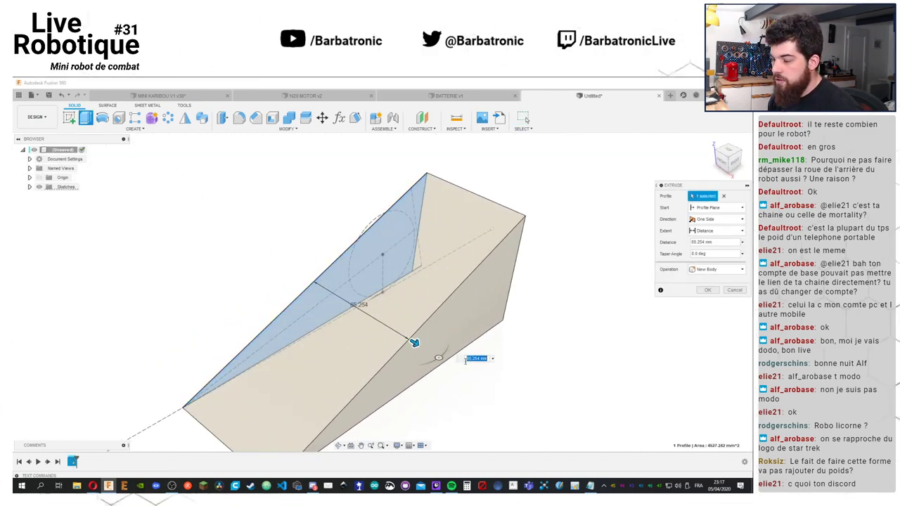
click(713, 220)
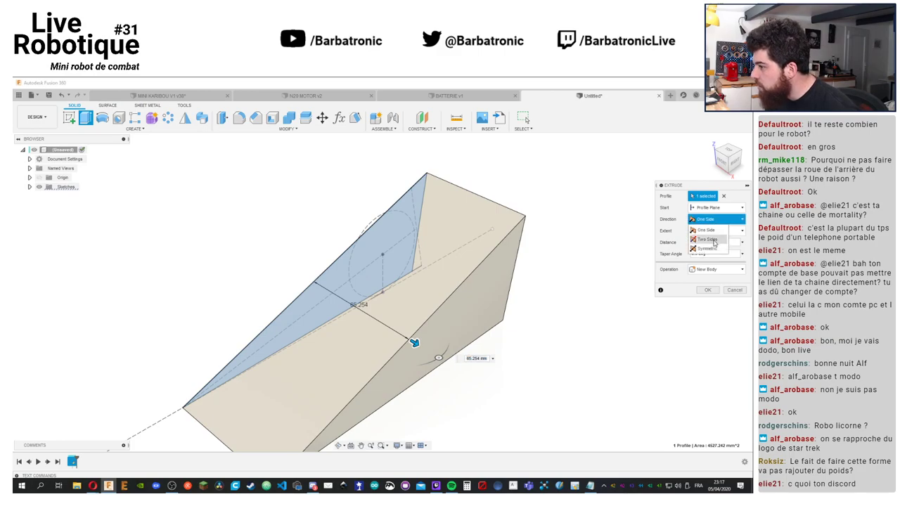
click(709, 249)
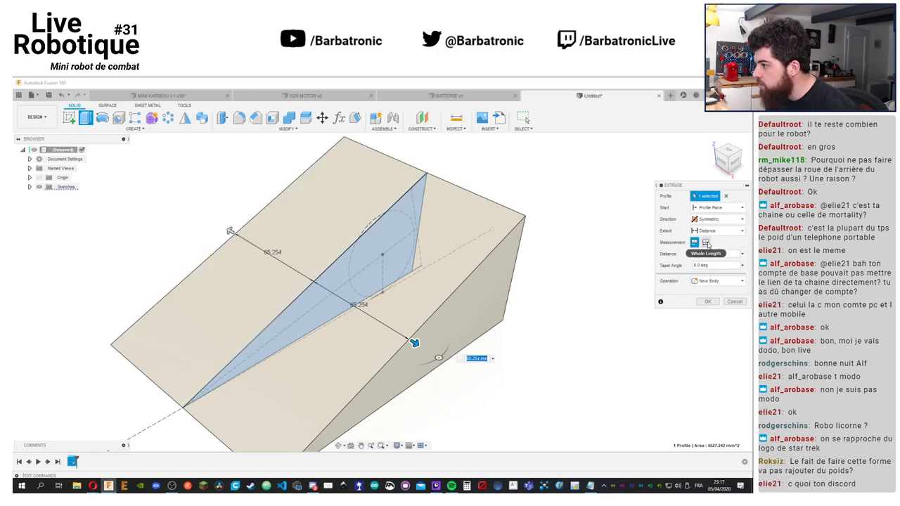
click(706, 242)
text(larg)
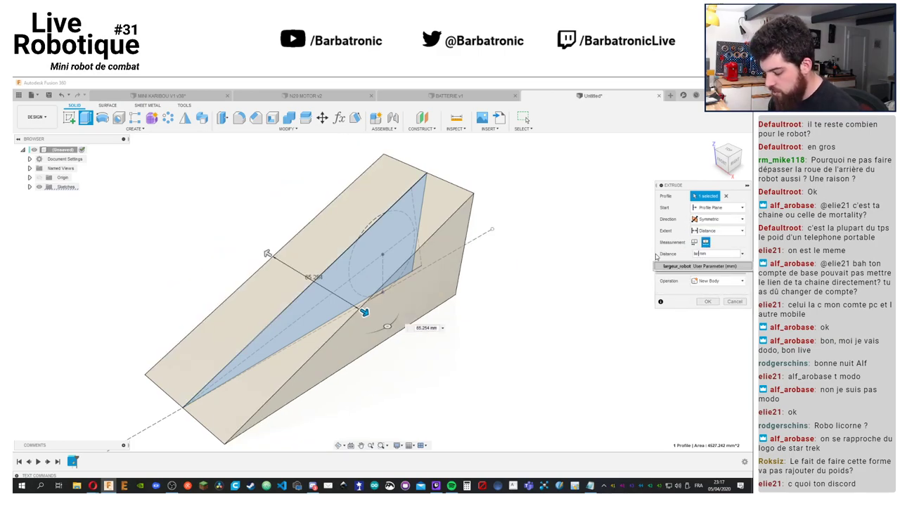
click(697, 266)
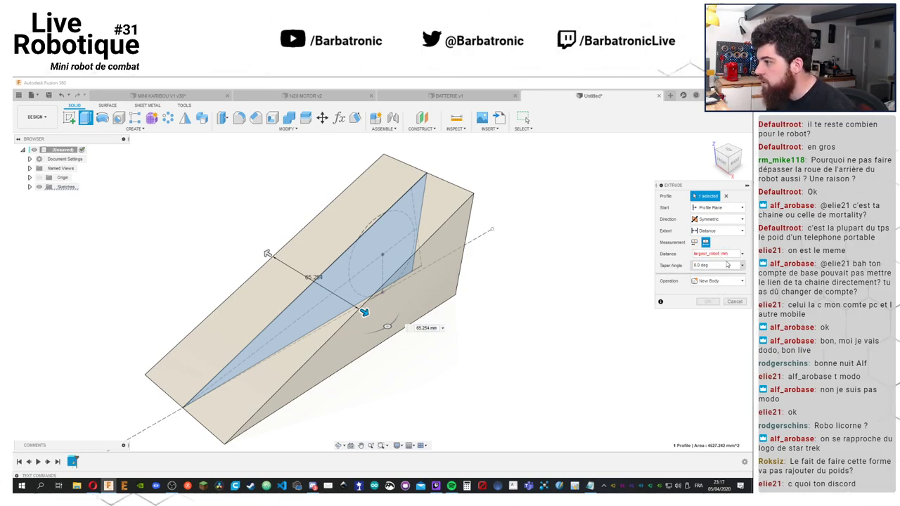
key(BackSpace)
key(BackSpace)
key(BackSpace)
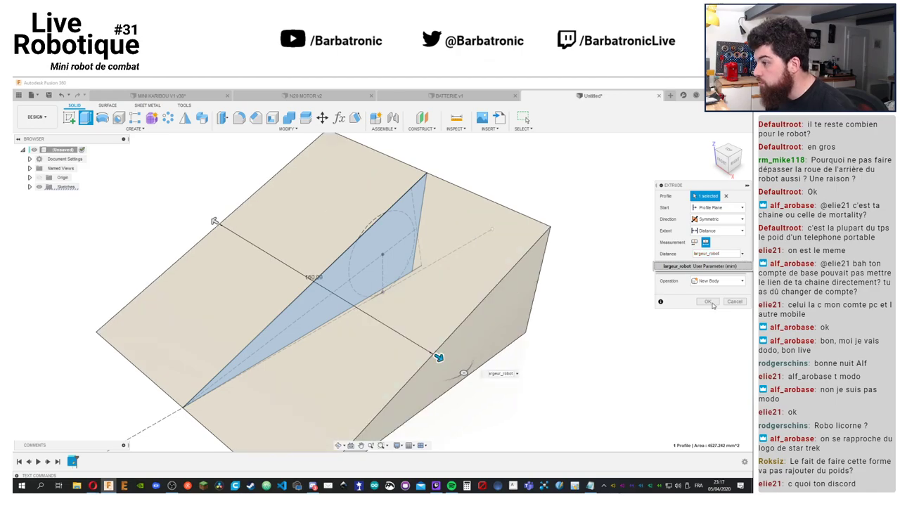
click(708, 302)
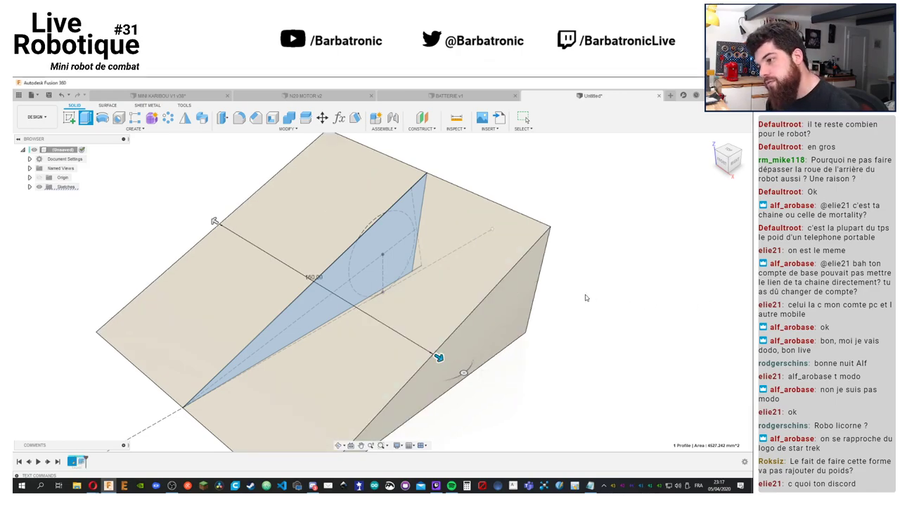
scroll(564, 307, down, 5)
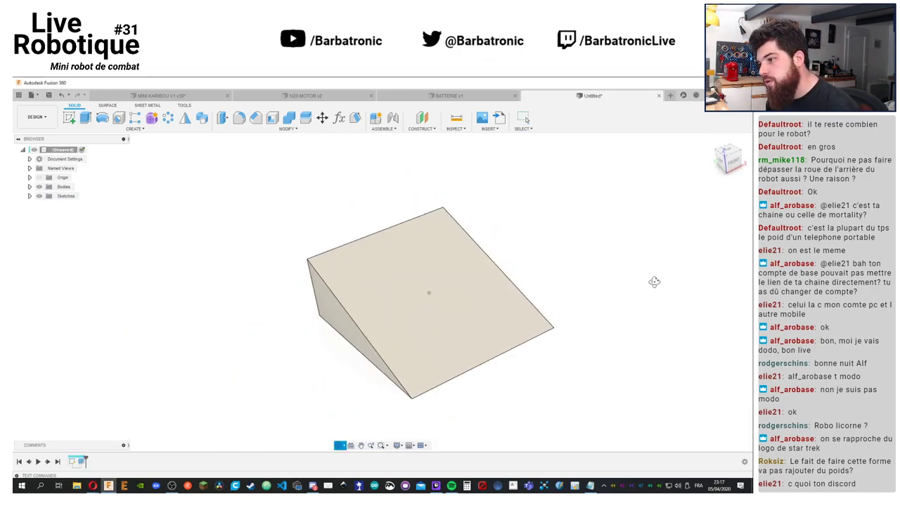
mouse_move(653, 279)
shift+middle_down()
mouse_move(653, 234)
mouse_move(655, 261)
mouse_move(602, 256)
mouse_move(613, 232)
mouse_move(565, 235)
mouse_move(518, 257)
mouse_move(549, 209)
mouse_move(530, 243)
mouse_move(575, 235)
mouse_move(499, 246)
mouse_move(514, 244)
mouse_move(518, 258)
mouse_move(407, 337)
mouse_move(574, 369)
mouse_move(337, 307)
mouse_move(393, 309)
shift+middle_up()
Inspect the wedge from several angles, then undo the extrusion back to the sketch
click(408, 337)
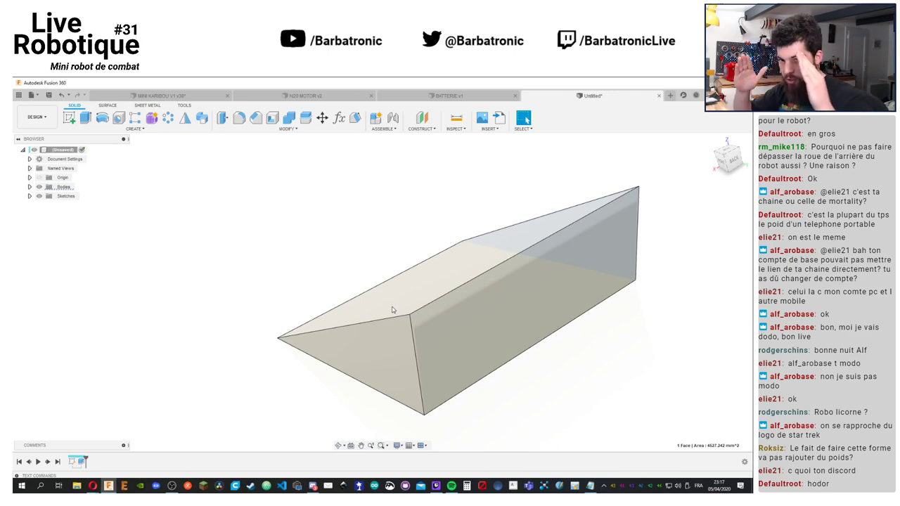
shift+middle_drag(392, 309, 388, 207)
shift+middle_drag(347, 275, 371, 267)
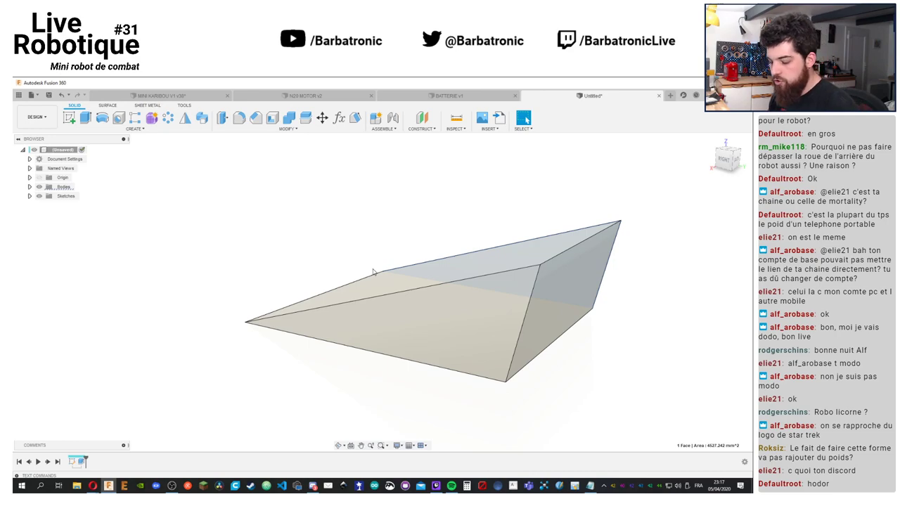
key(ctrl+z)
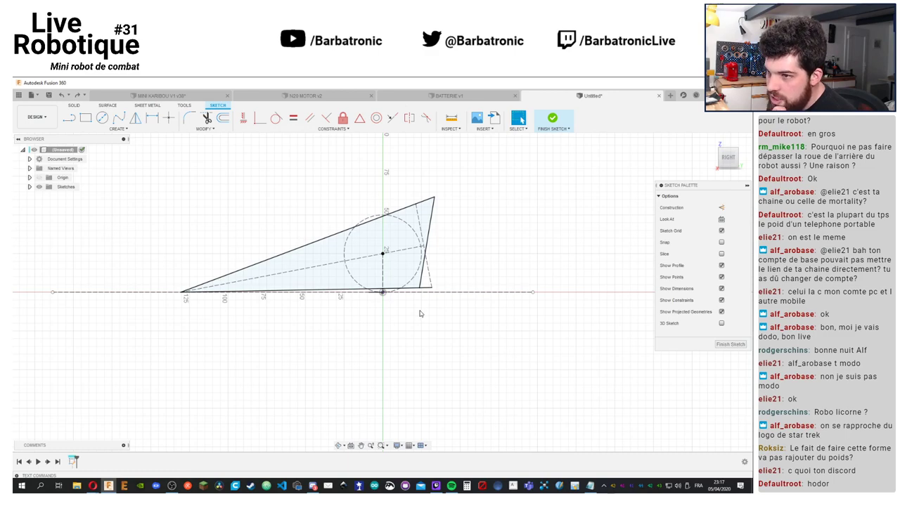
Extrude the triangle symmetrically to largeur_robot as a New Component
key(ctrl+z)
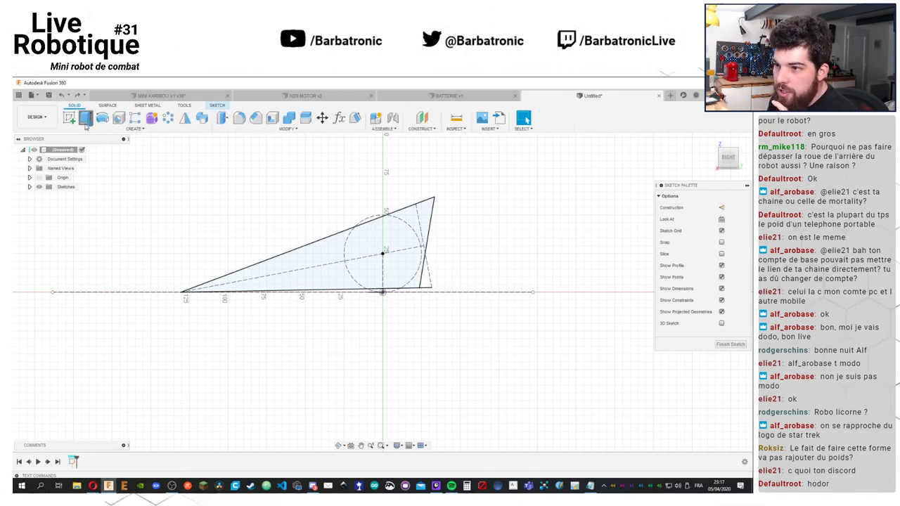
key(e)
click(717, 219)
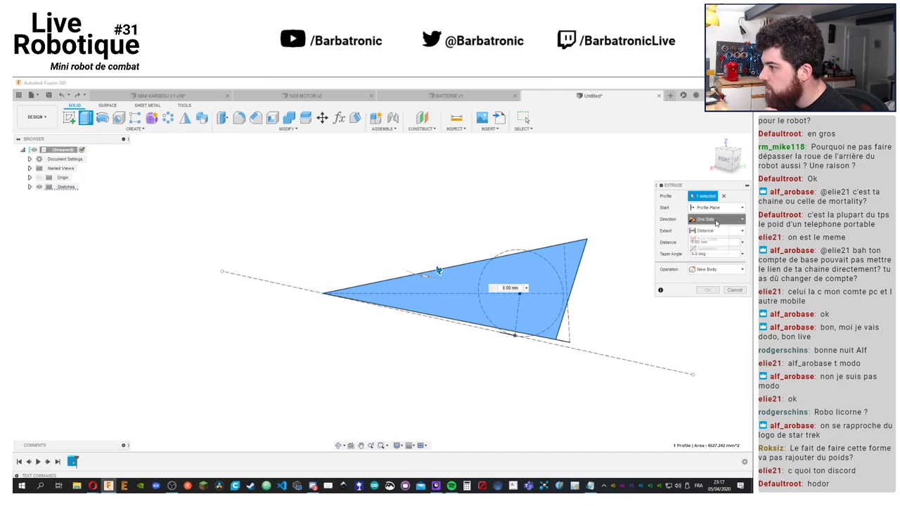
click(717, 250)
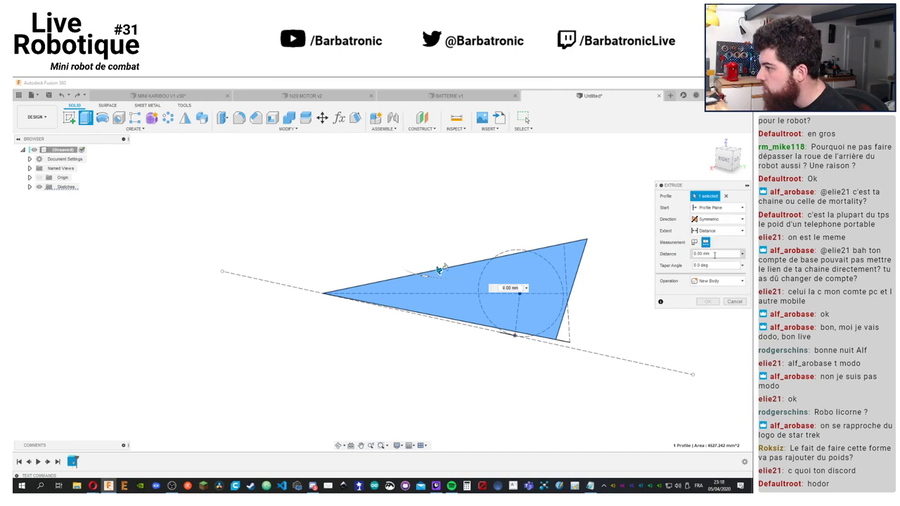
text(la)
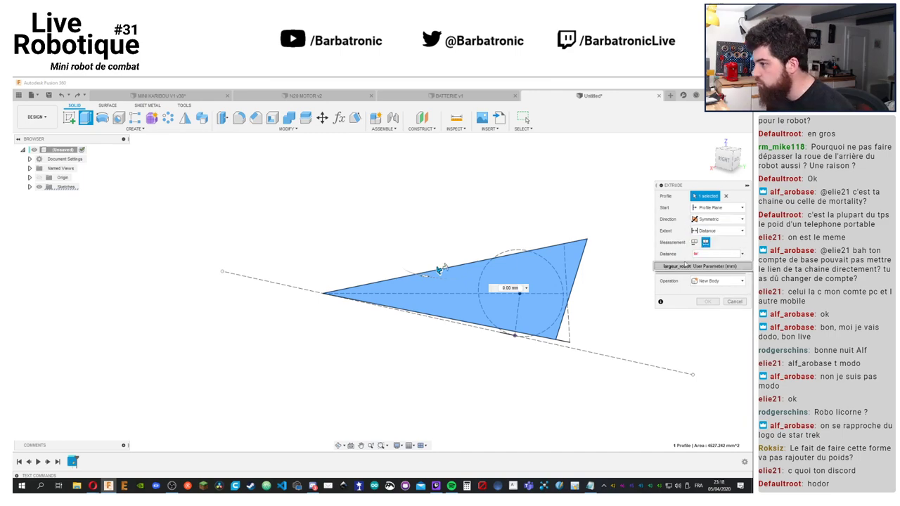
click(685, 265)
click(722, 281)
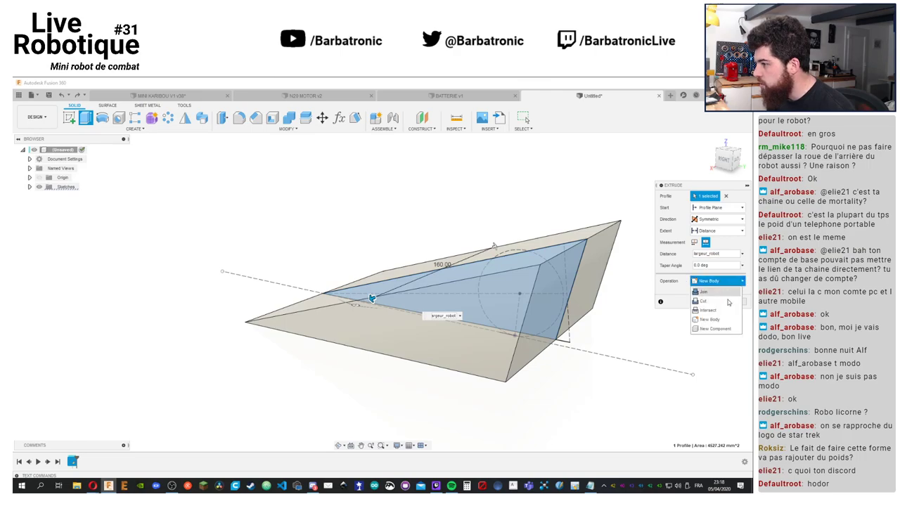
click(714, 328)
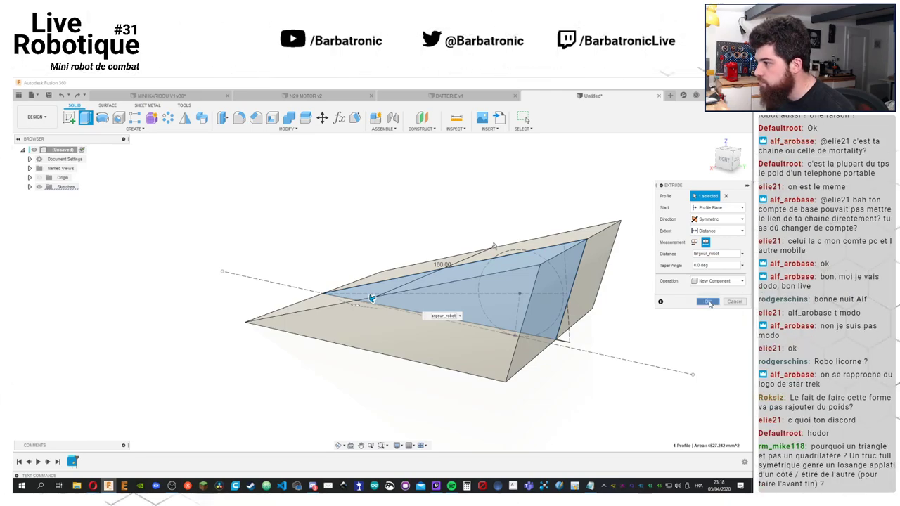
click(709, 301)
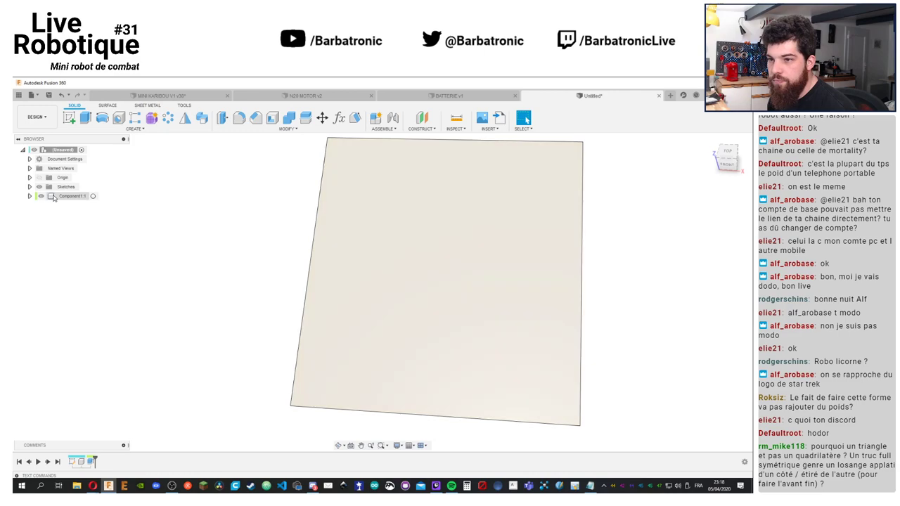
Rename Component1:1 to CHASSIS and orbit to an angled top view
right_click(58, 197)
click(65, 202)
double_click(71, 196)
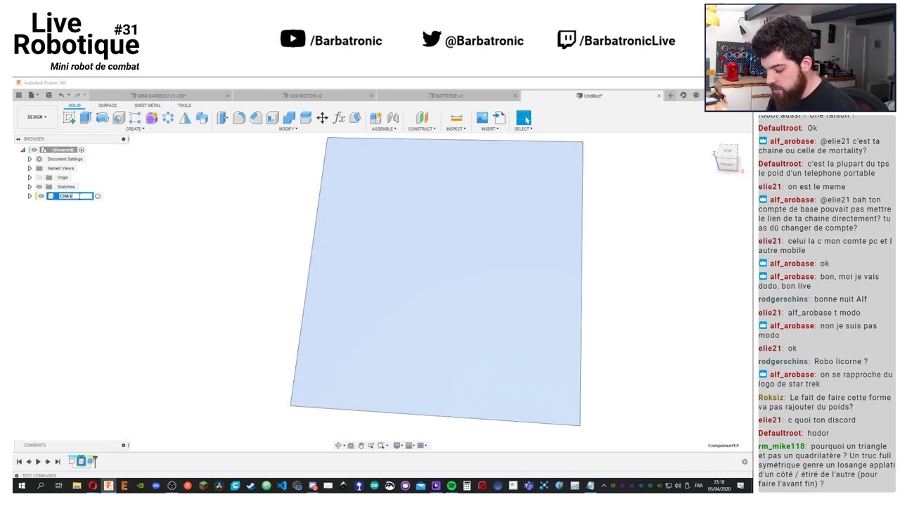
key(Return)
right_click(72, 199)
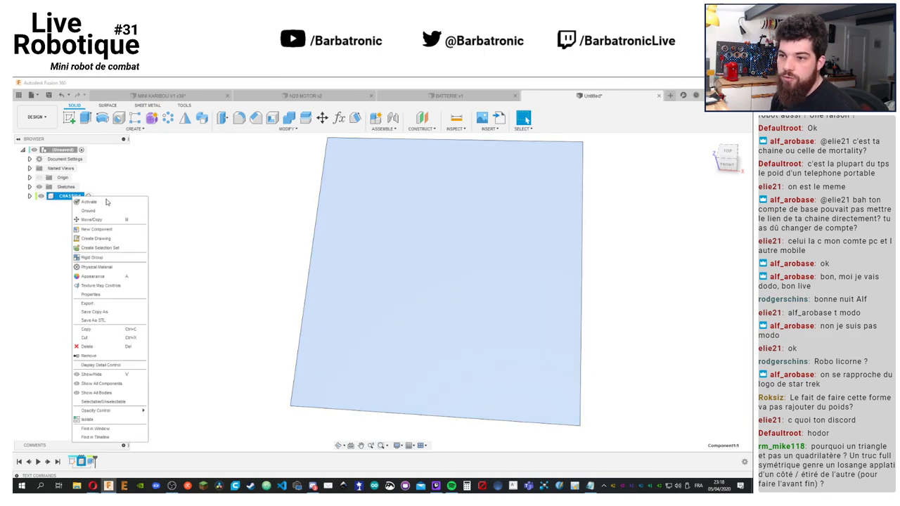
click(176, 220)
right_click(70, 198)
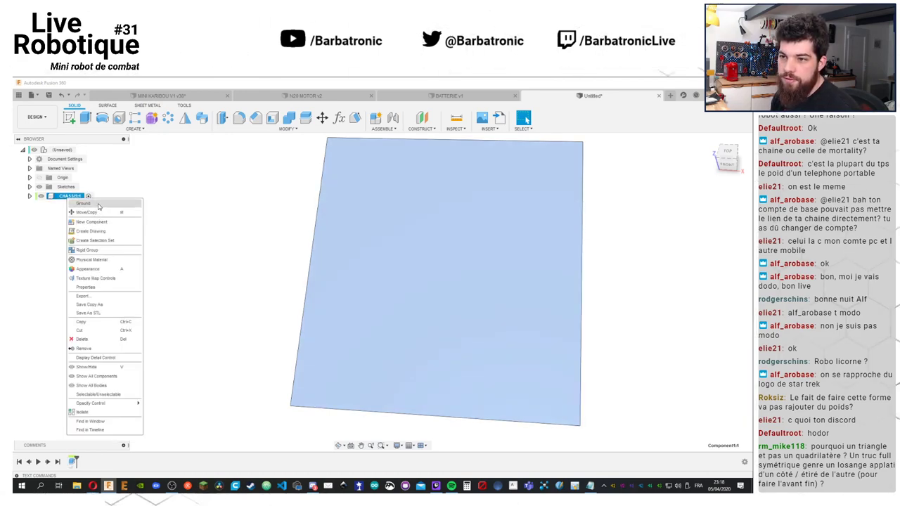
click(215, 237)
shift+middle_drag(215, 237, 197, 233)
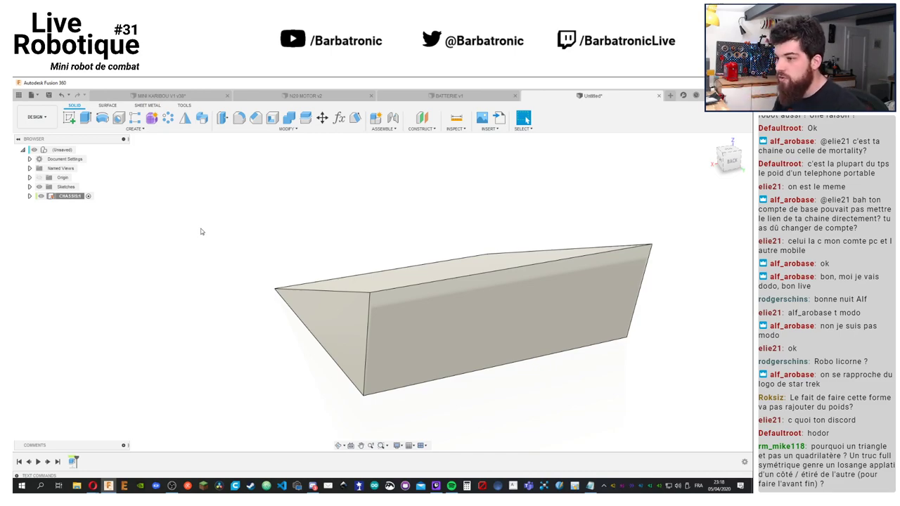
shift+middle_drag(263, 221, 293, 197)
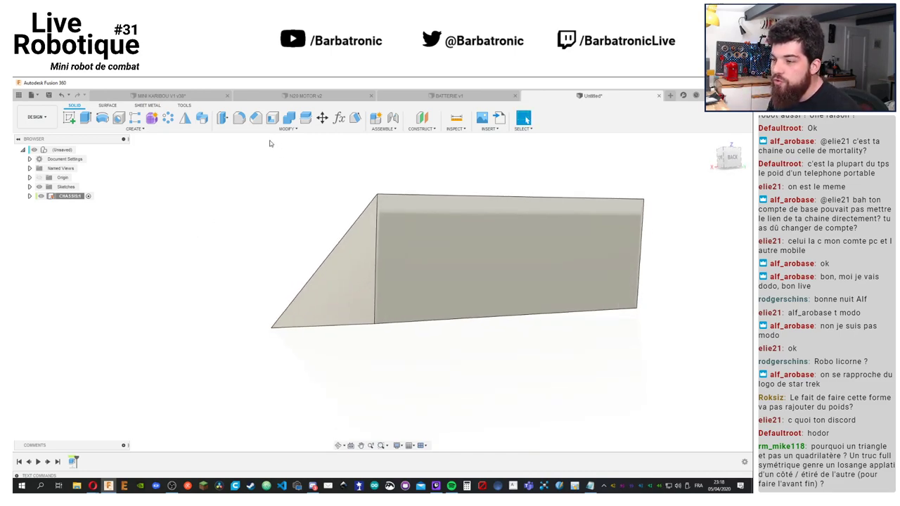
mouse_move(269, 143)
shift+middle_down()
mouse_move(278, 162)
mouse_move(270, 131)
shift+middle_up()
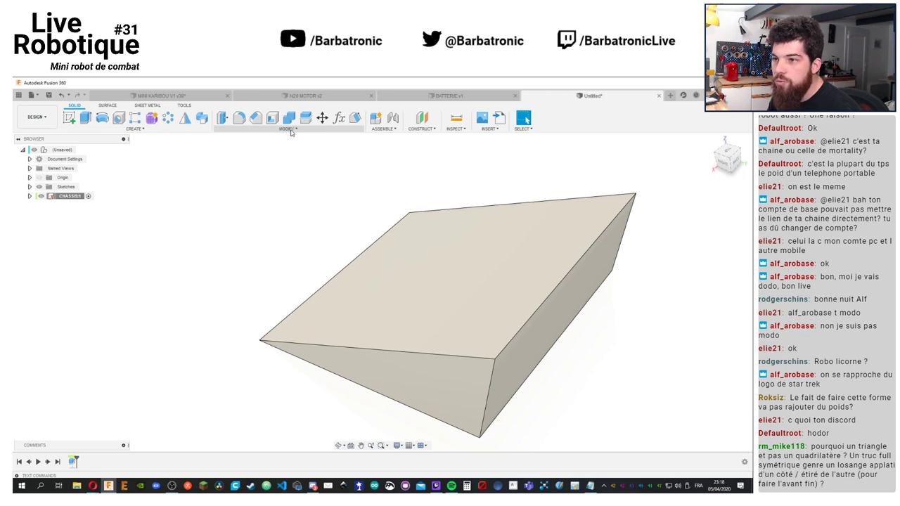
Start a draft with the top face as pull plane and the front triangular face selected
click(135, 128)
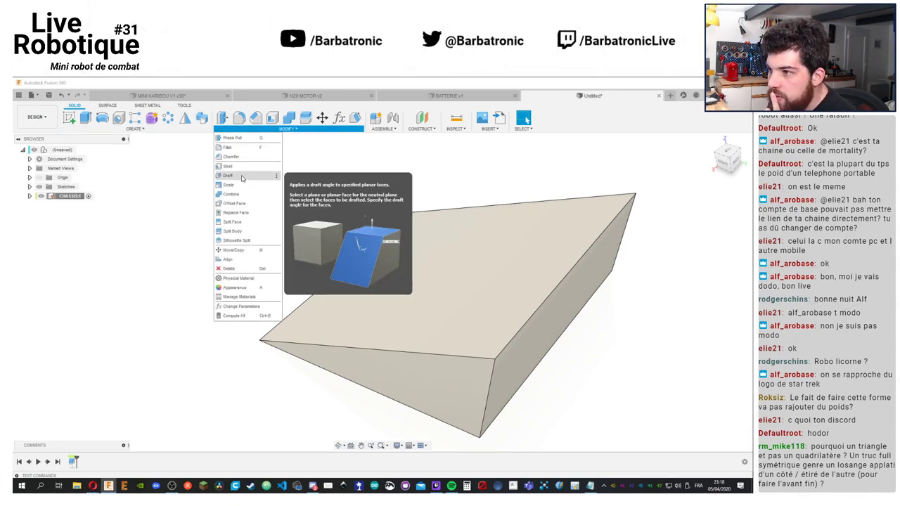
click(236, 177)
shift+middle_drag(395, 265, 379, 225)
click(381, 282)
click(370, 340)
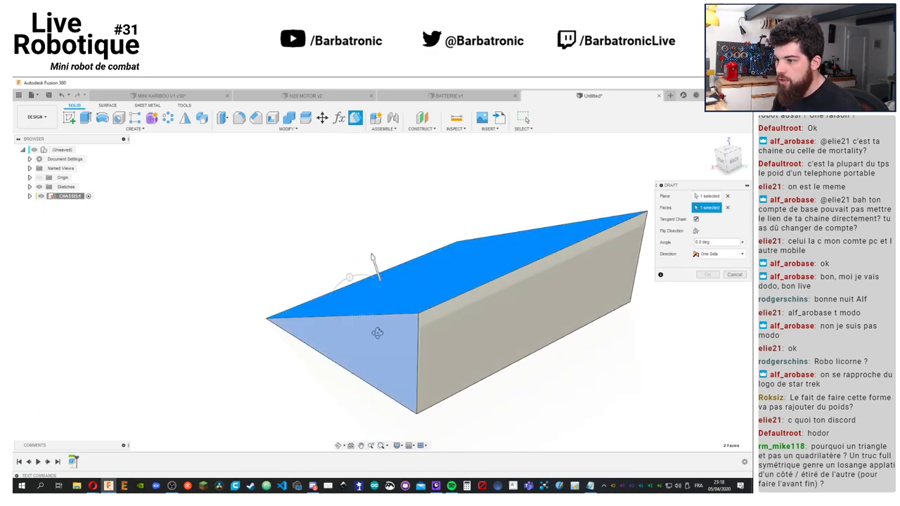
drag(332, 262, 327, 267)
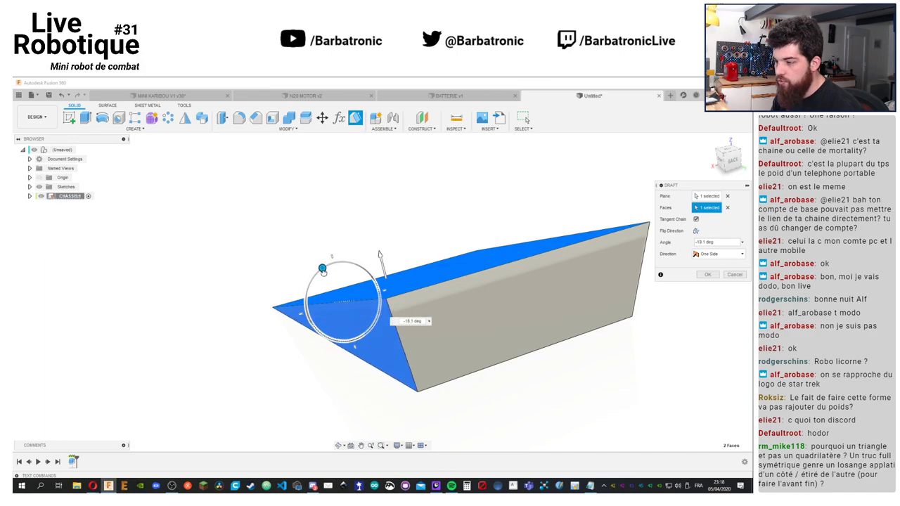
Change the draft angle to 7.5 degrees and check it from several angles
shift+middle_drag(327, 267, 380, 219)
drag(420, 173, 390, 185)
shift+middle_drag(492, 185, 447, 262)
shift+middle_drag(473, 281, 424, 388)
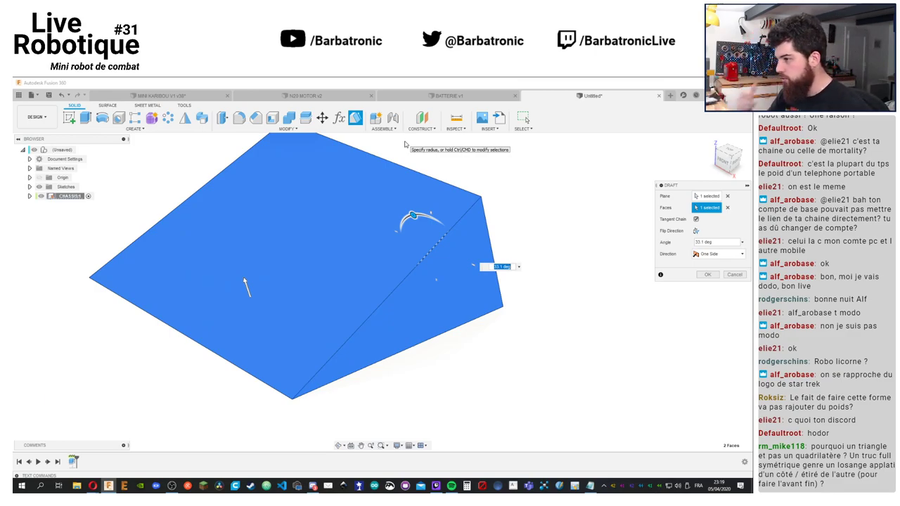
shift+middle_drag(521, 181, 502, 186)
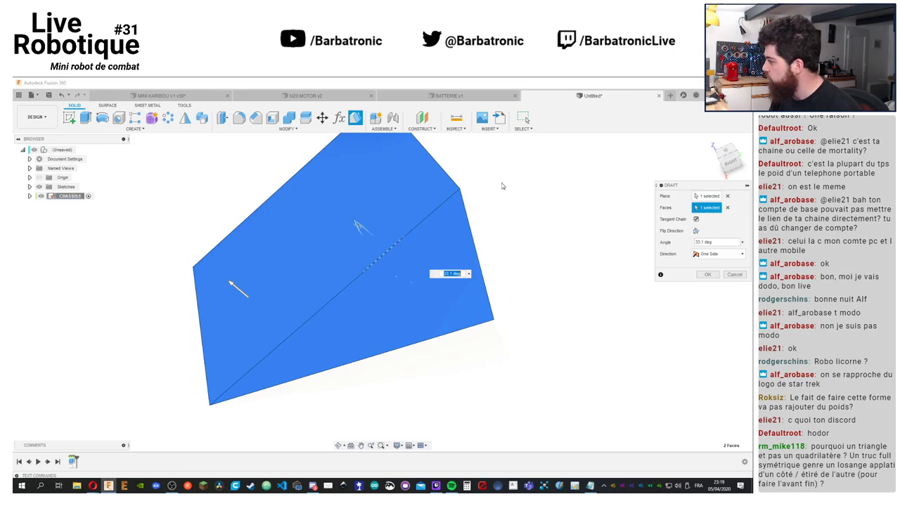
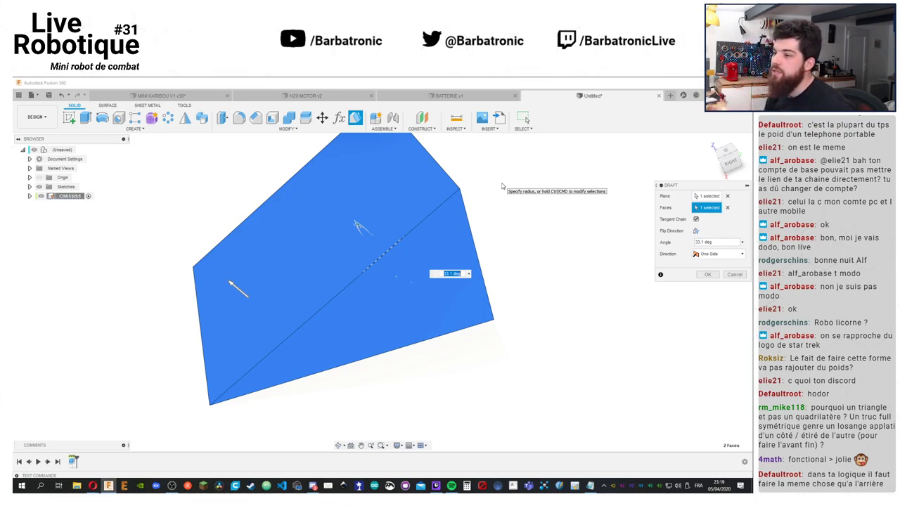
Try draft angles of about -15.8 and 30 degrees on the wedge's side face
shift+middle_drag(501, 185, 518, 251)
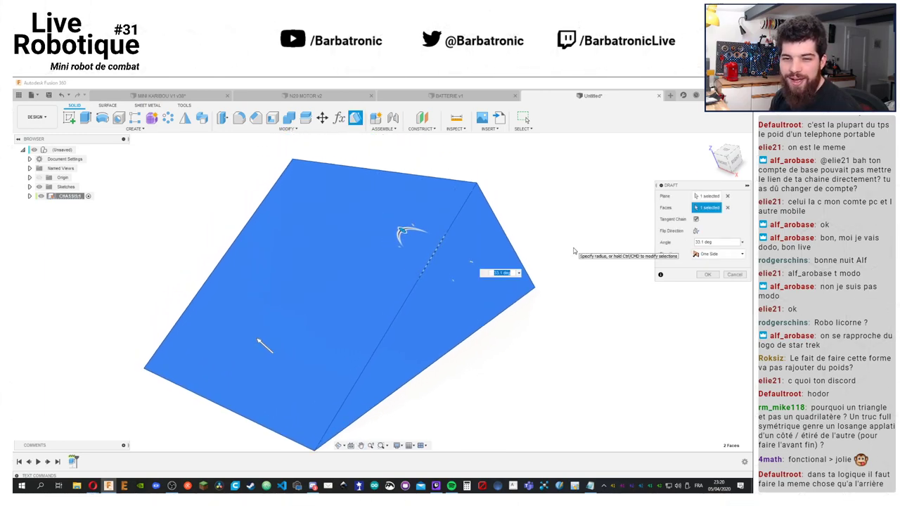
shift+middle_drag(574, 227, 584, 208)
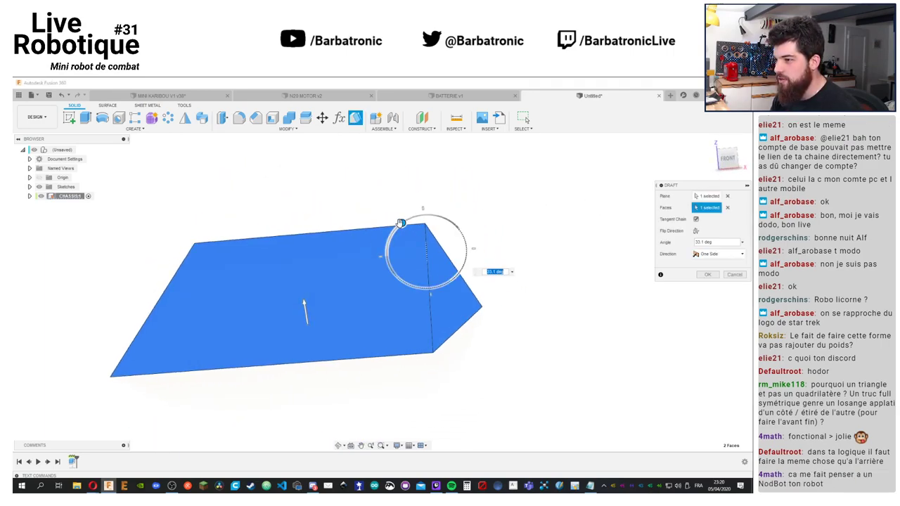
drag(400, 223, 428, 211)
shift+middle_drag(428, 211, 401, 208)
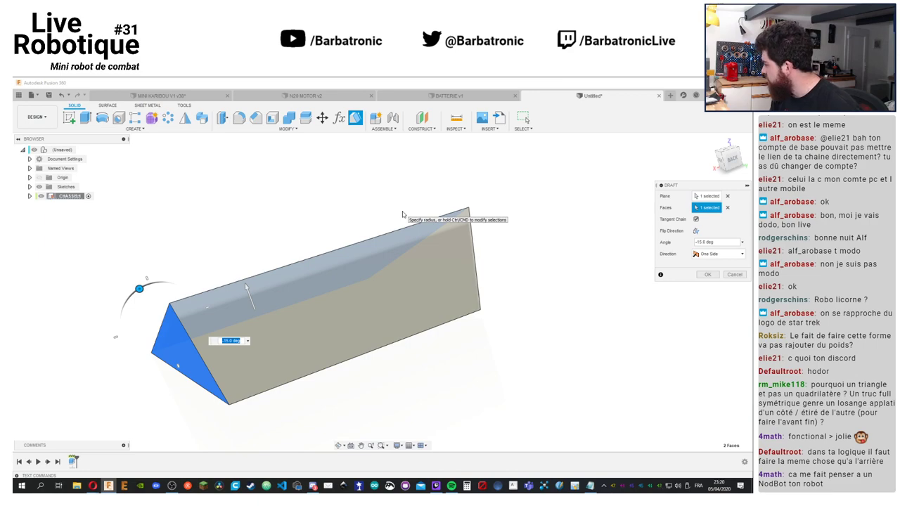
shift+middle_drag(365, 231, 559, 341)
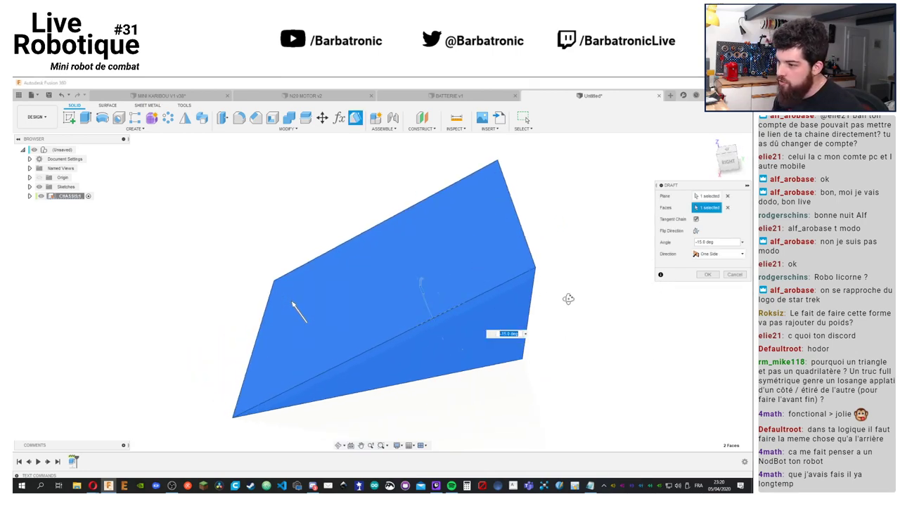
shift+middle_drag(568, 299, 587, 260)
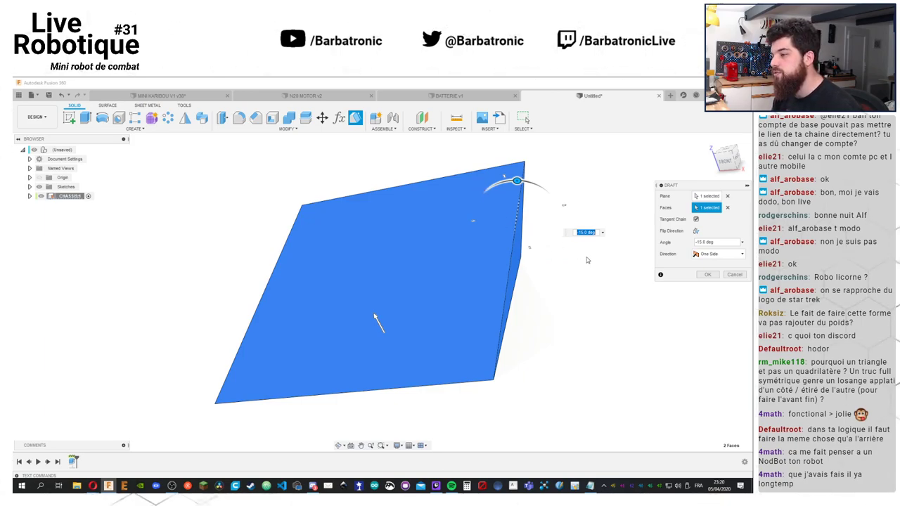
shift+middle_drag(537, 191, 485, 183)
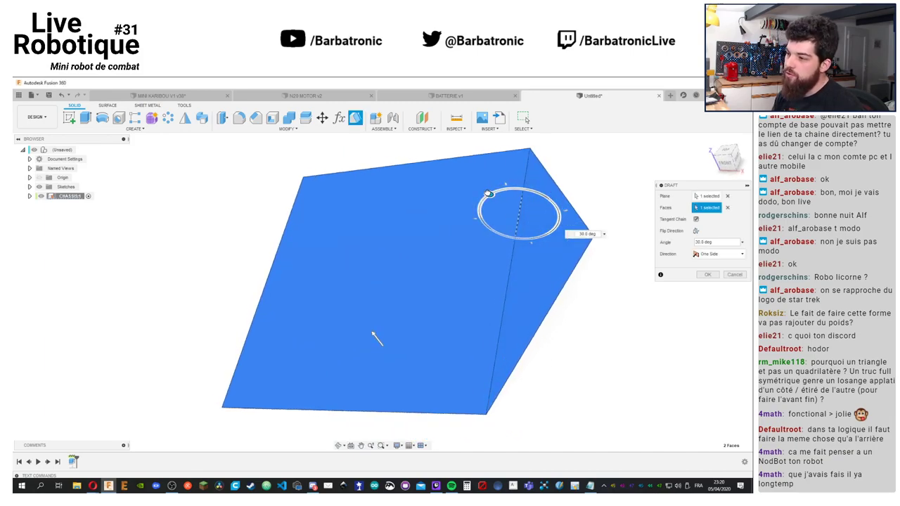
text(30)
Test further draft angles of about 33, -15, about 40 and about 30 degrees
shift+middle_drag(496, 191, 594, 237)
drag(513, 222, 506, 221)
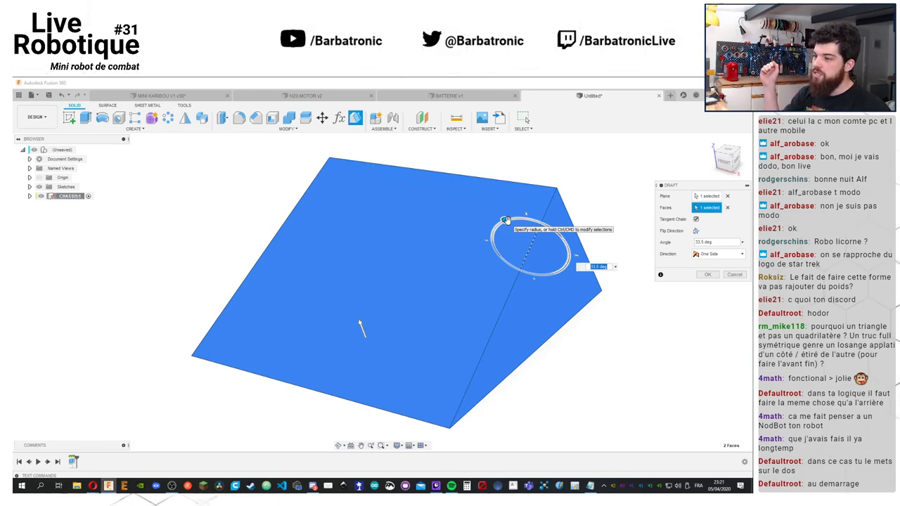
text(-15)
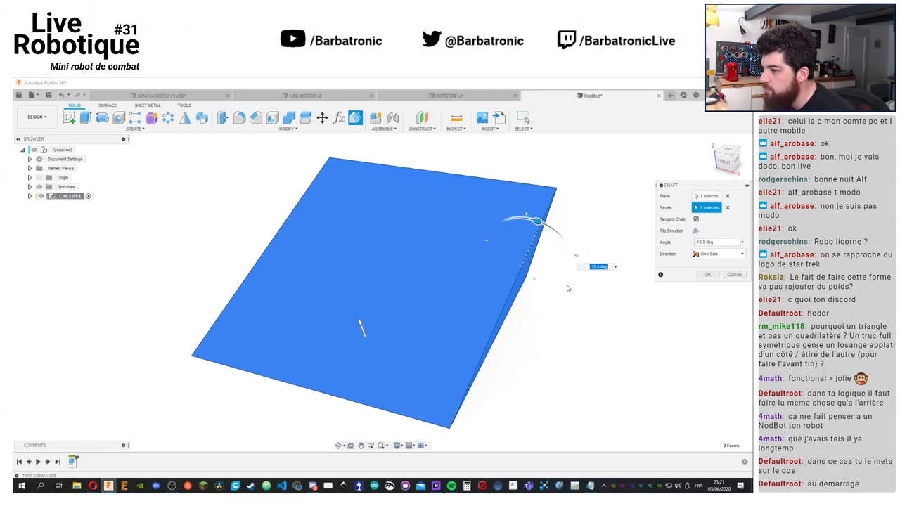
key(Return)
drag(528, 195, 491, 203)
shift+middle_drag(592, 191, 526, 220)
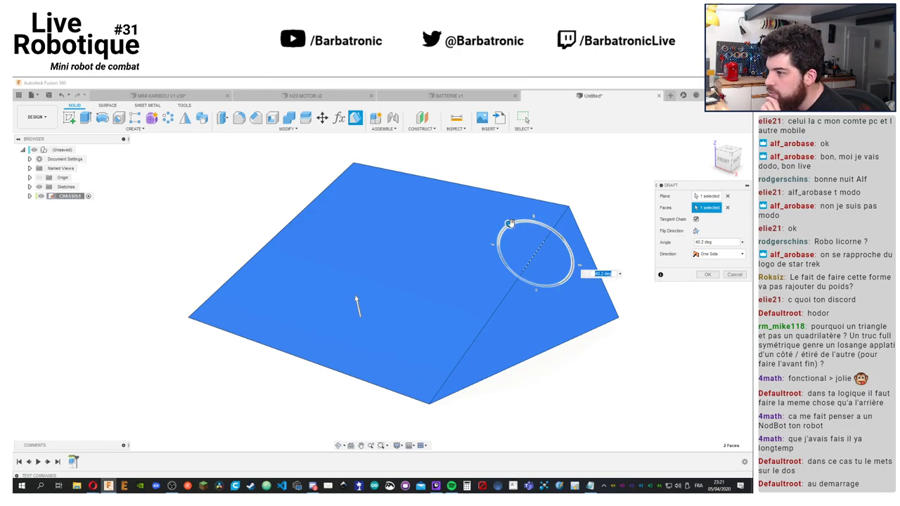
drag(509, 223, 612, 239)
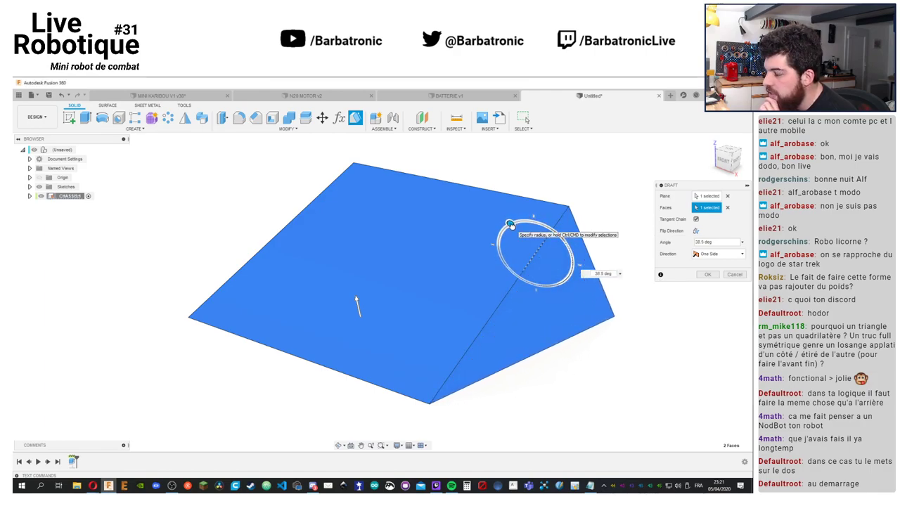
shift+middle_drag(612, 238, 341, 152)
Discard the test draft and add a user parameter named 'angle'
click(734, 274)
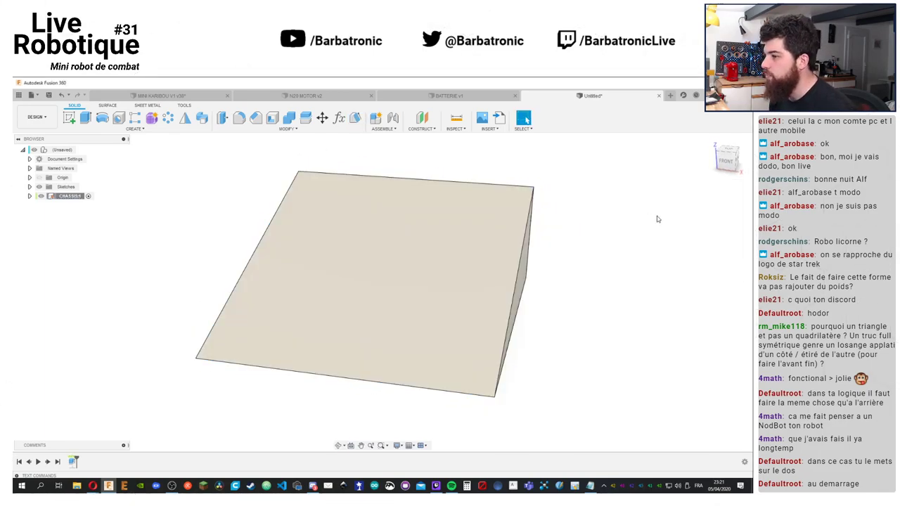
shift+middle_drag(703, 232, 421, 140)
click(340, 118)
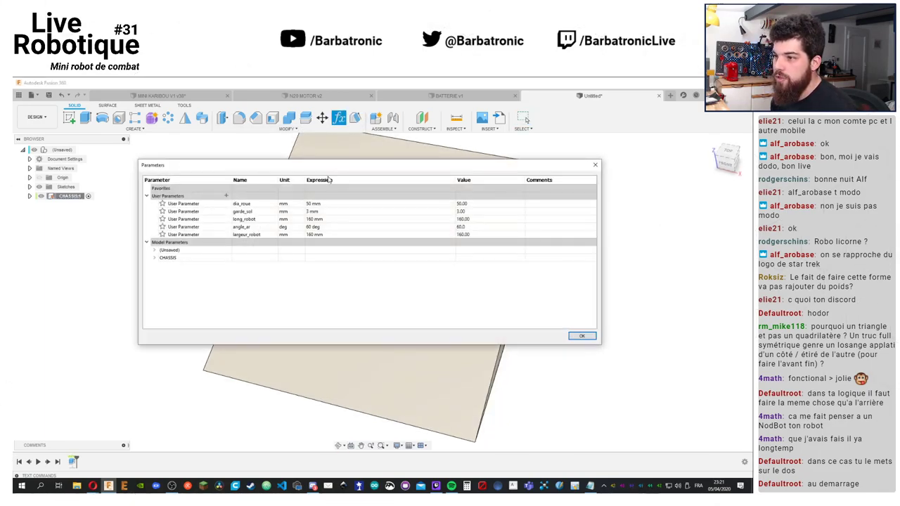
click(226, 195)
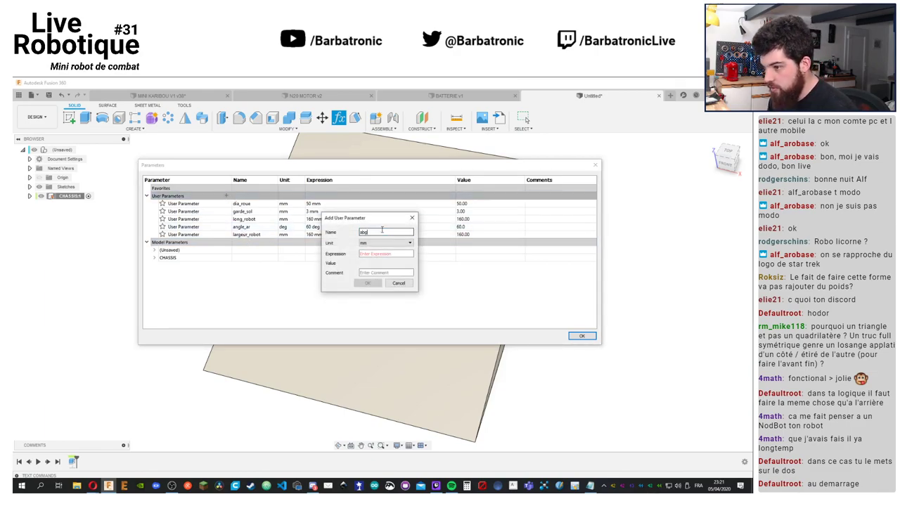
text(angle_lat)
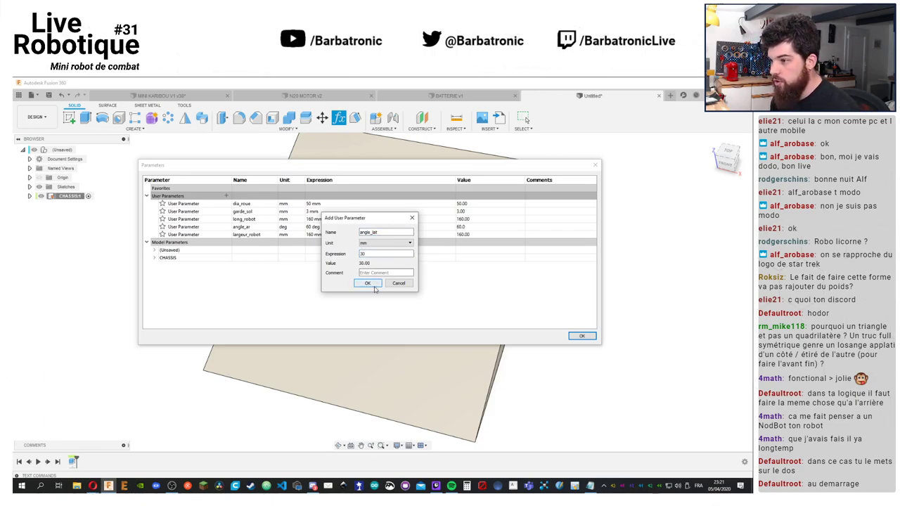
click(367, 283)
click(582, 336)
Try a top-face draft on the side face using angle_lat, then abandon it
shift+middle_drag(591, 282, 604, 269)
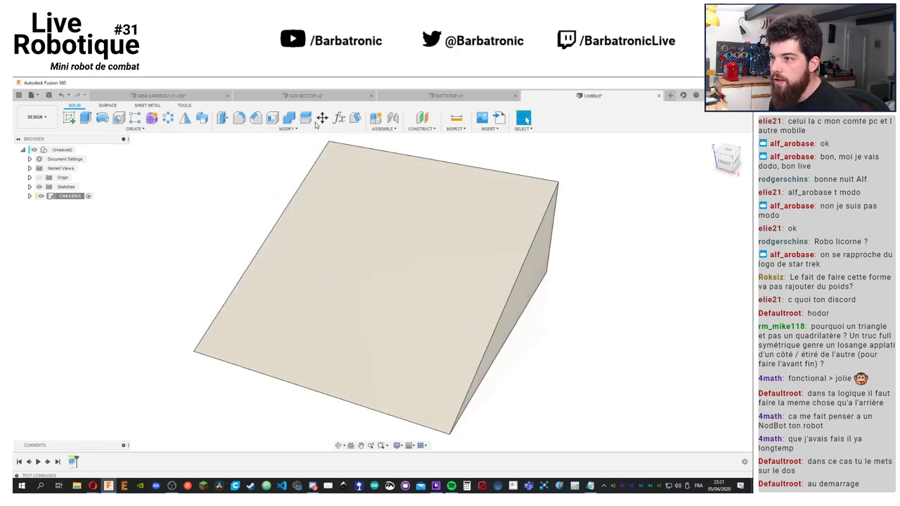
click(355, 117)
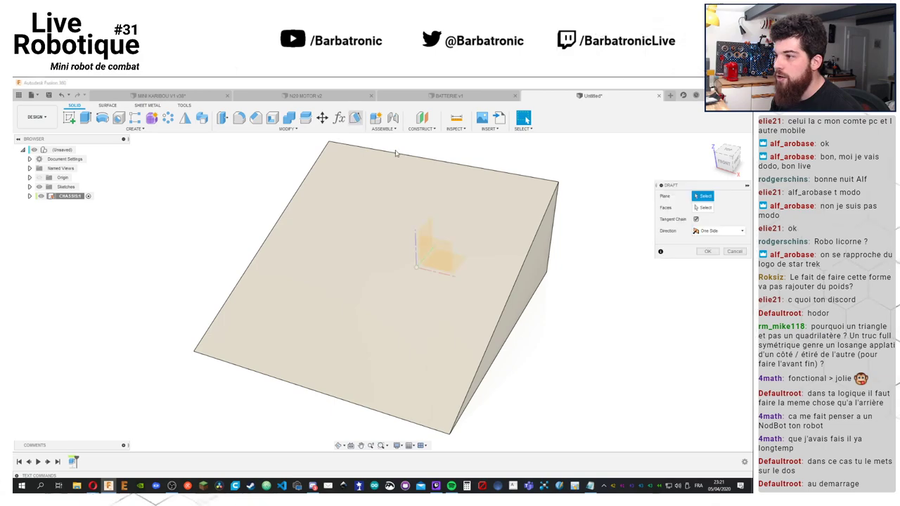
click(523, 252)
click(544, 228)
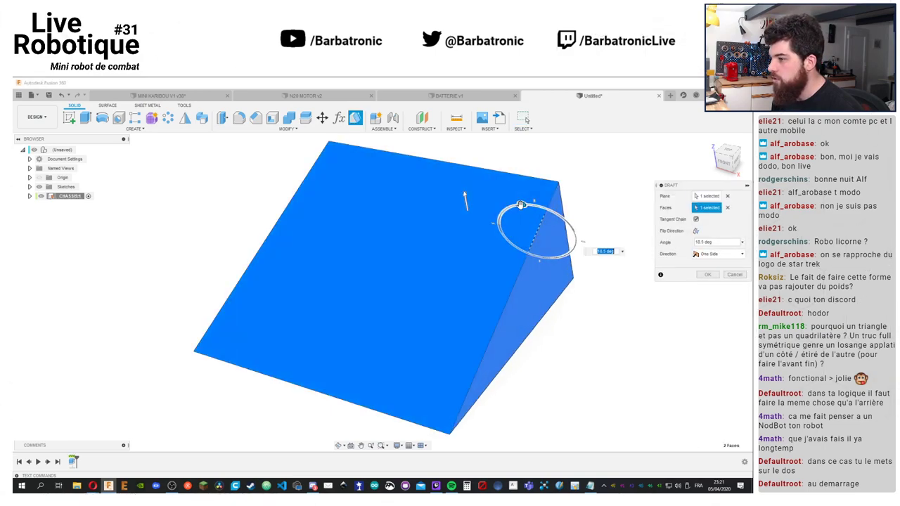
text(an)
key(Down)
key(Return)
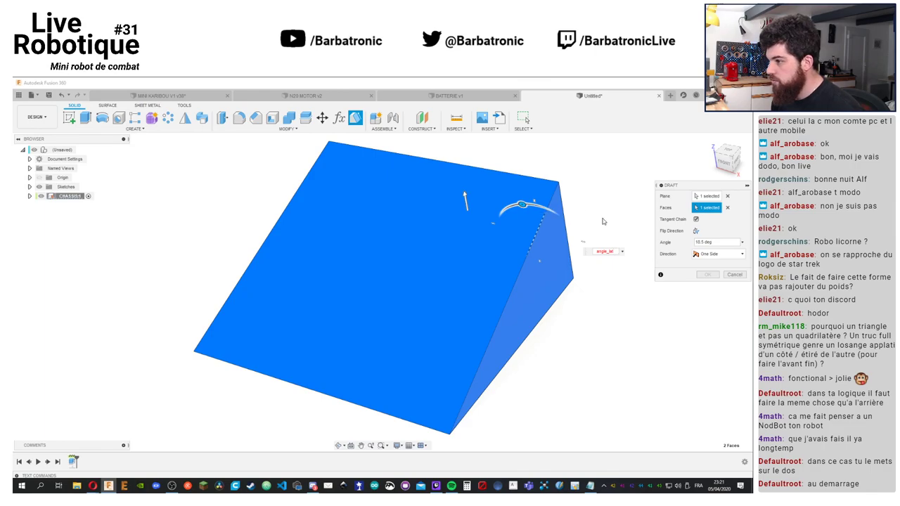
click(727, 274)
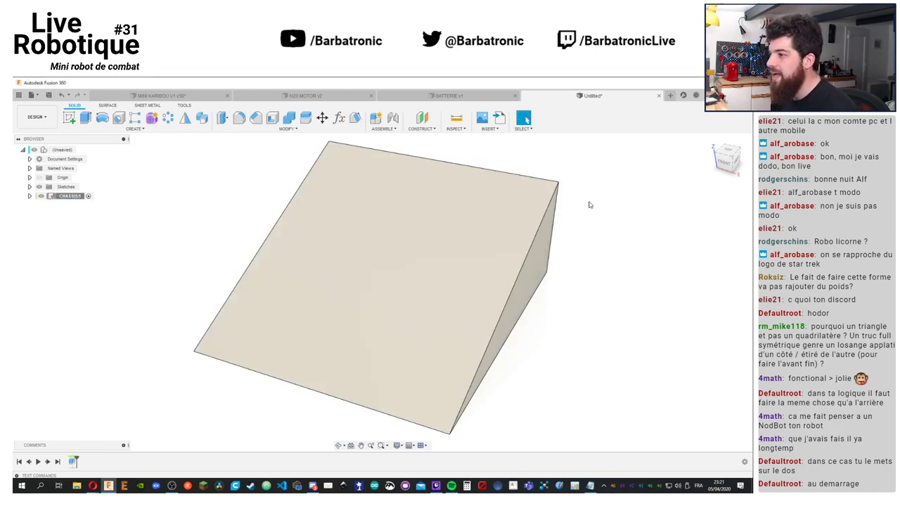
Delete the angle_lat parameter that had the wrong unit
click(339, 117)
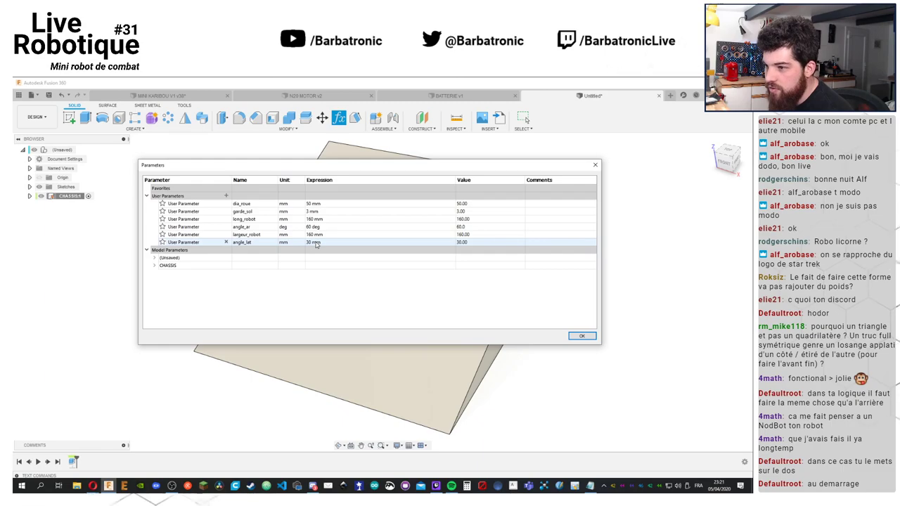
double_click(315, 241)
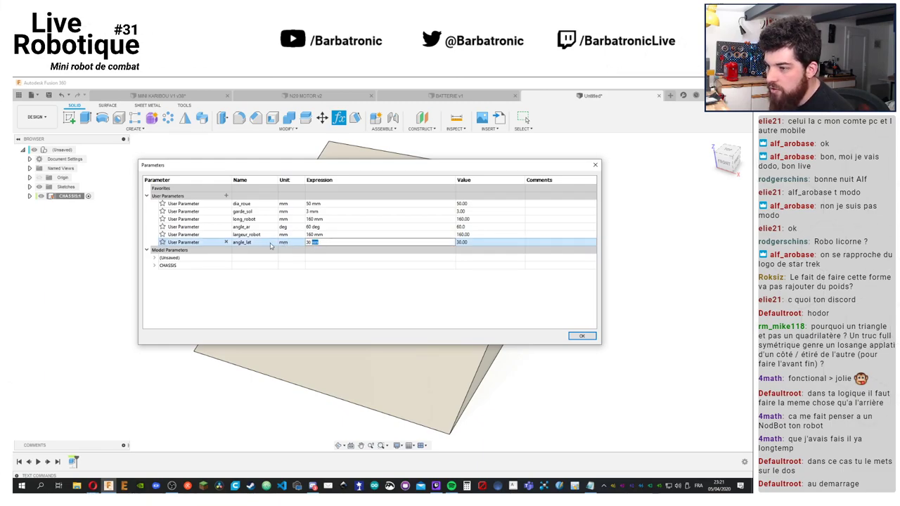
click(227, 243)
Recreate user parameter angle_lat with unit deg and expression 30
click(226, 195)
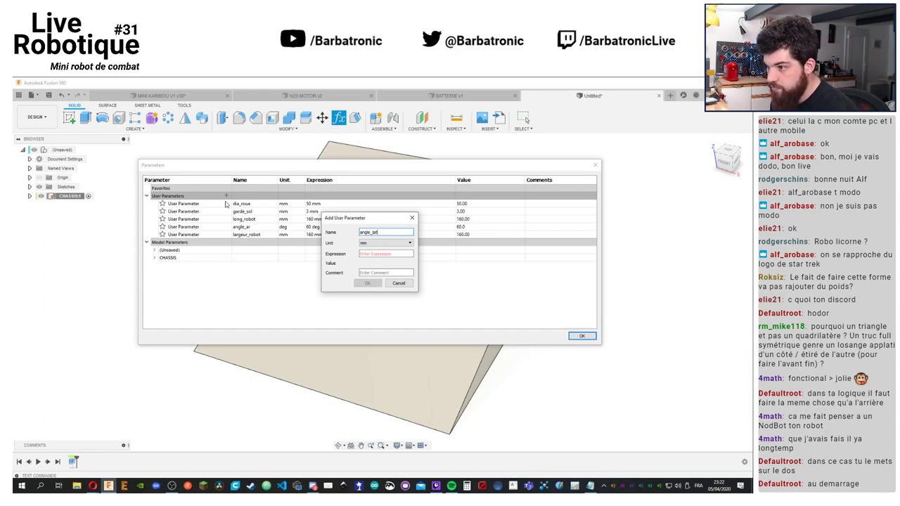
text(angle_lat)
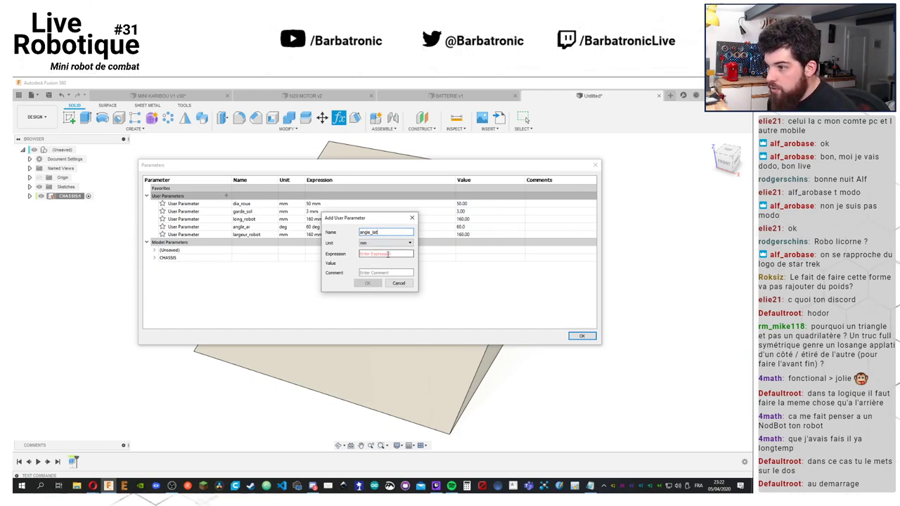
click(392, 243)
scroll(394, 298, down, 5)
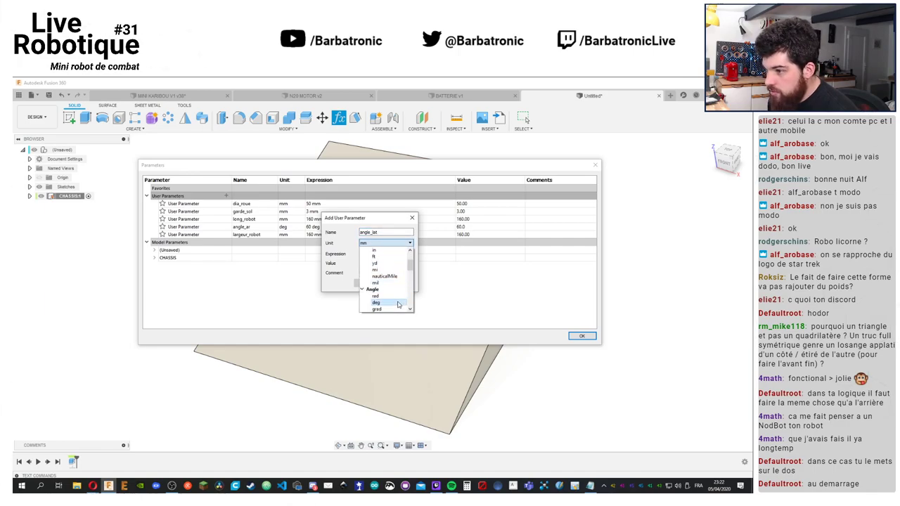
click(386, 303)
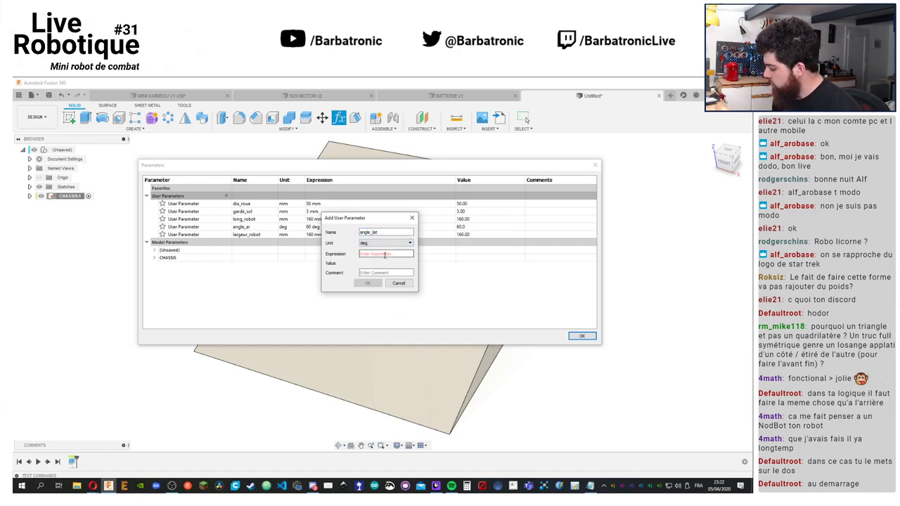
click(390, 255)
text(30)
click(367, 282)
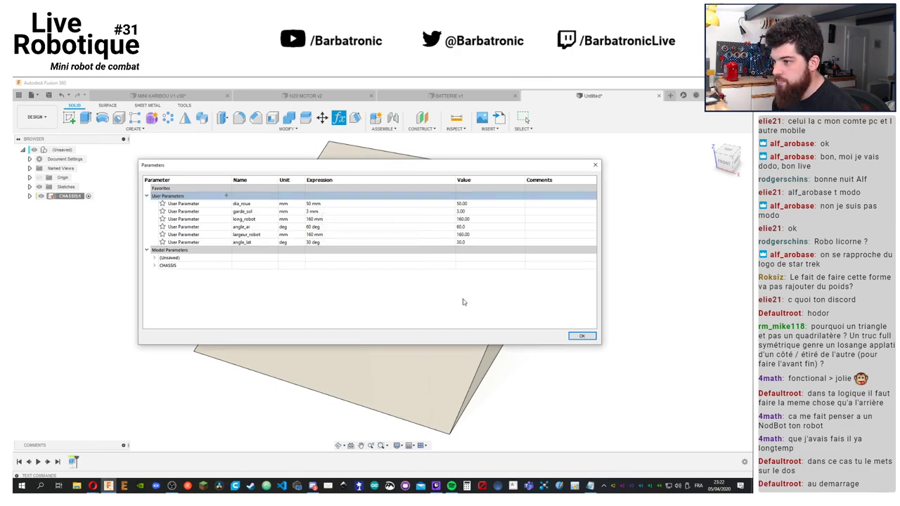
click(581, 335)
click(355, 117)
Draft one side face from the top-face plane using the angle parameter
click(422, 211)
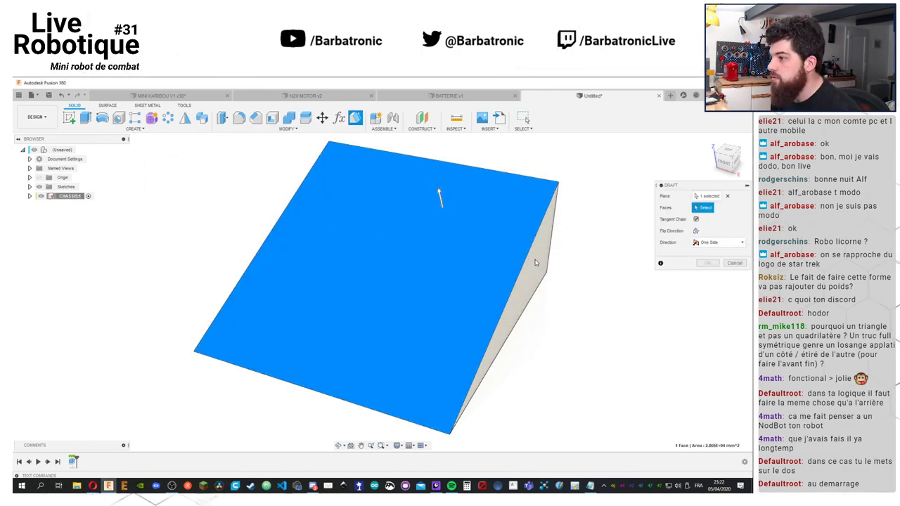
click(542, 267)
drag(533, 209, 521, 210)
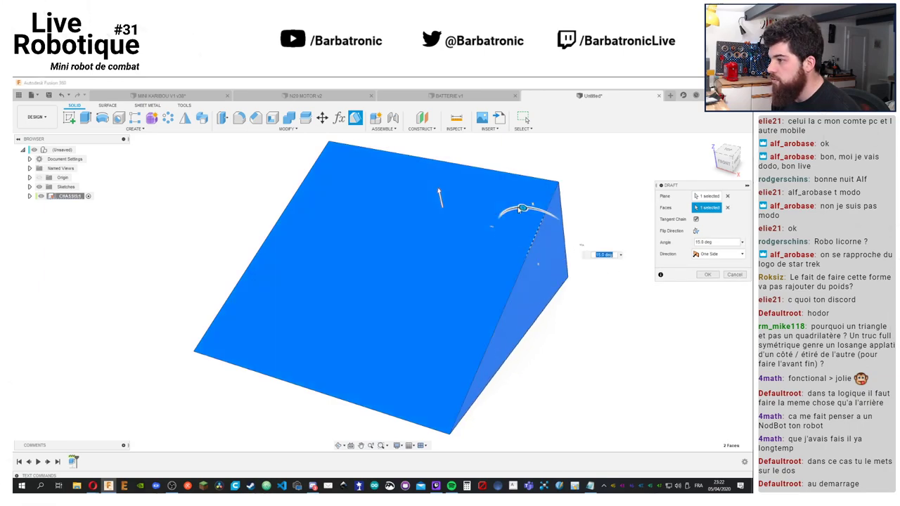
text(ang)
key(Return)
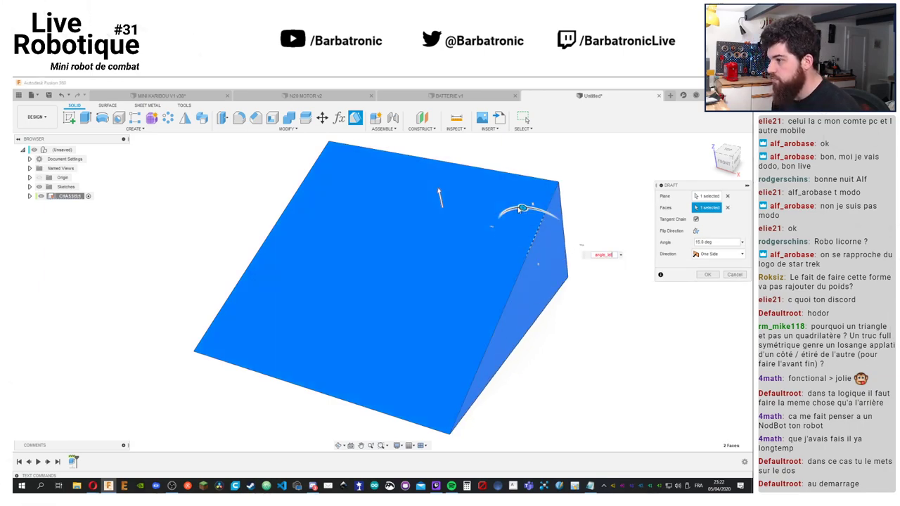
key(Return)
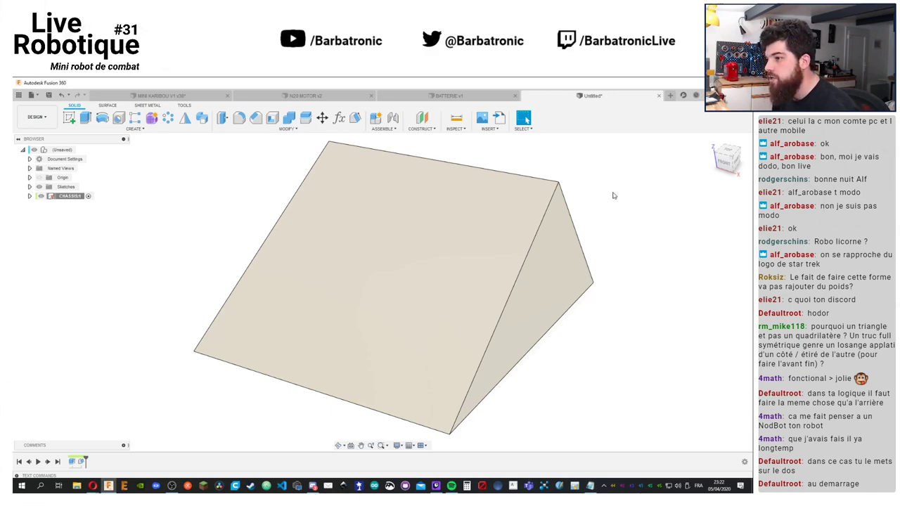
shift+middle_drag(613, 196, 623, 231)
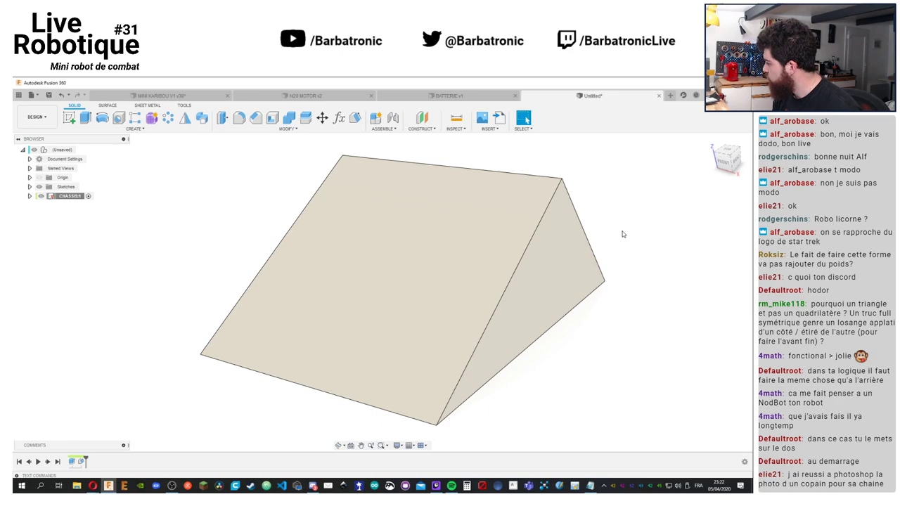
shift+middle_drag(527, 249, 447, 220)
Draft the other side face from the top face with the angle parameter
click(355, 117)
click(421, 238)
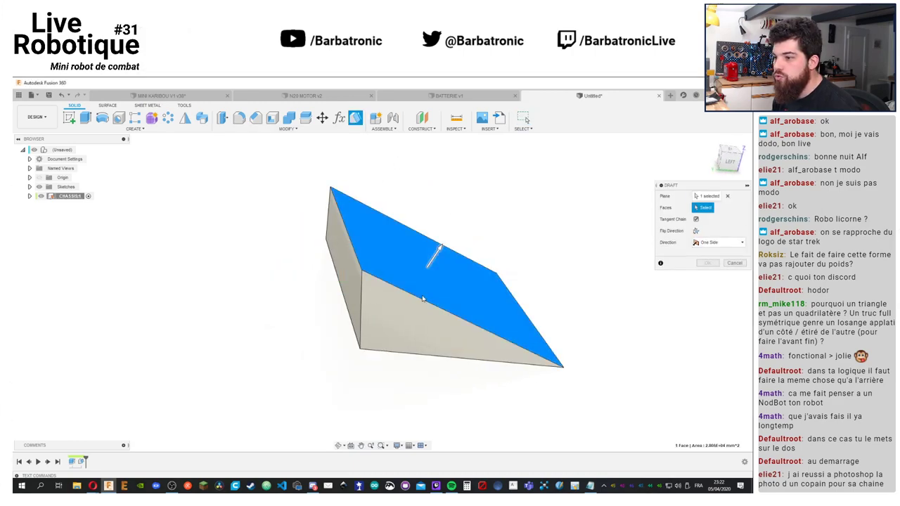
click(522, 277)
shift+middle_drag(522, 277, 732, 249)
text(ang)
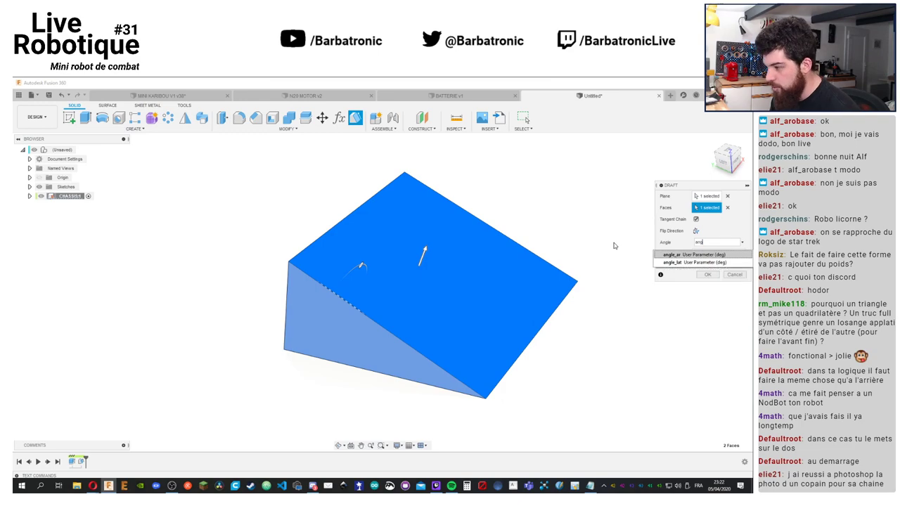
key(Return)
key(Return)
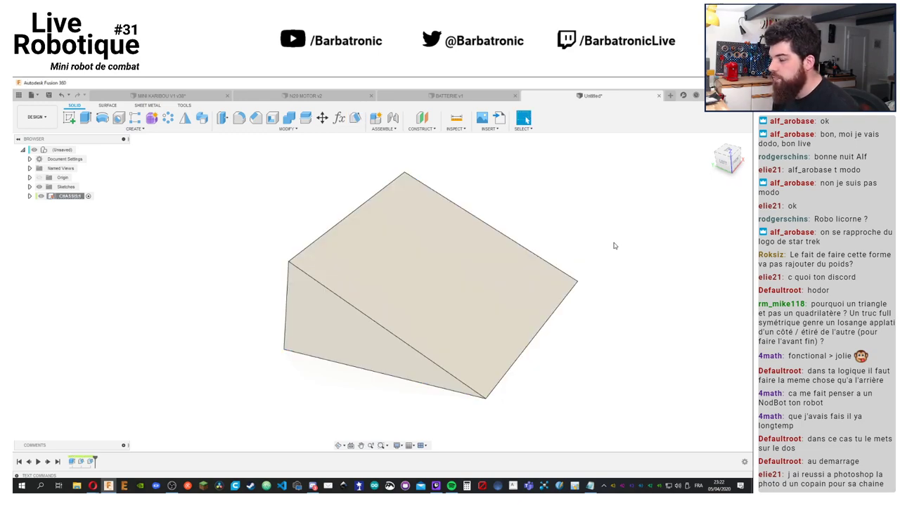
shift+middle_drag(581, 233, 535, 205)
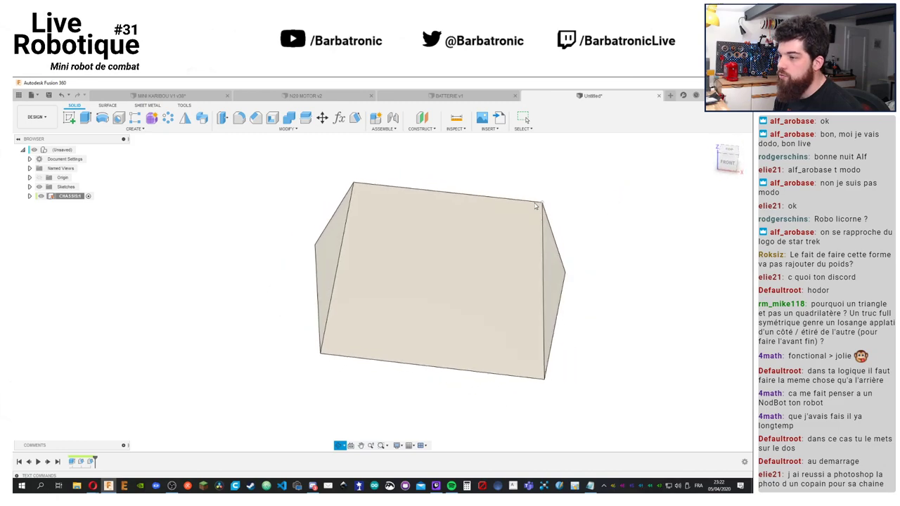
Change the angle_lat expression to -30 deg so the side drafts flip
click(341, 120)
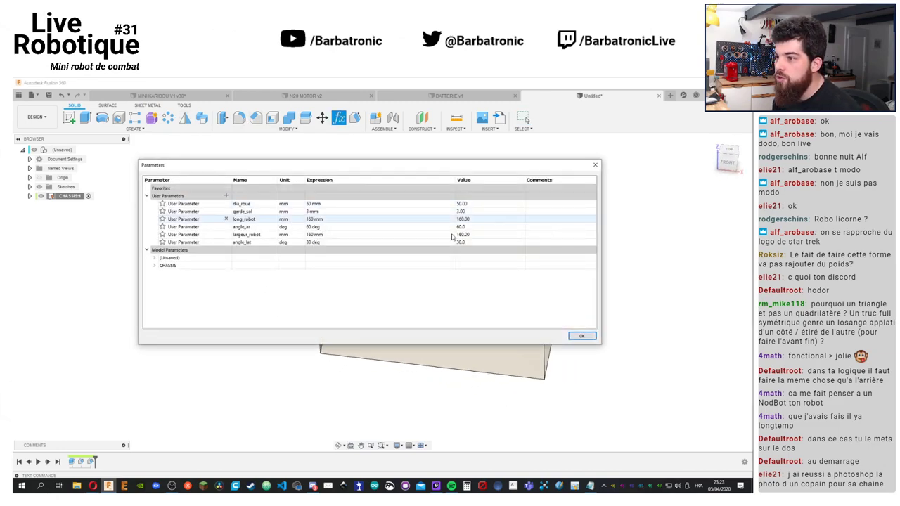
click(309, 244)
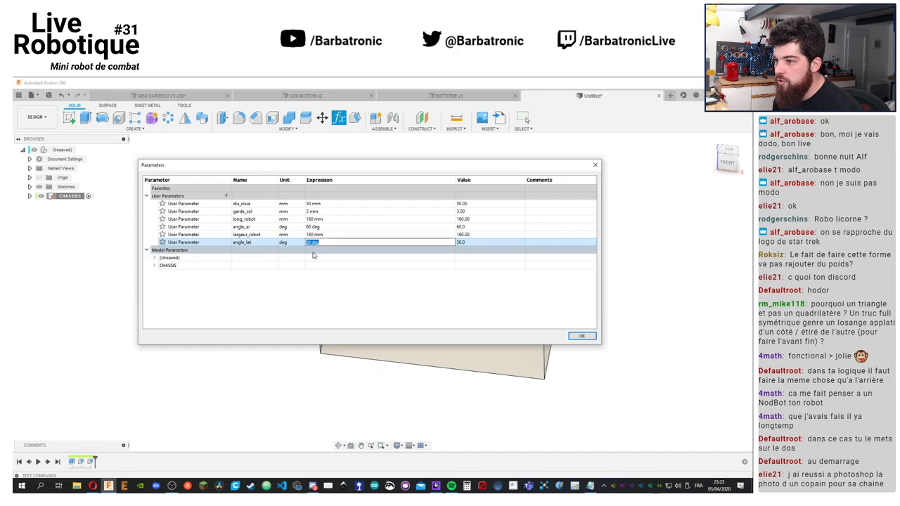
key(Return)
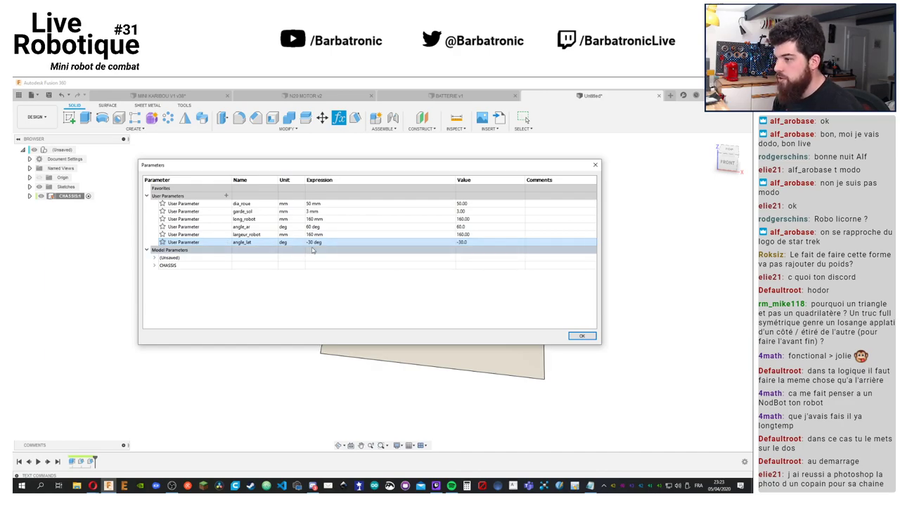
click(582, 335)
shift+middle_drag(302, 355, 411, 303)
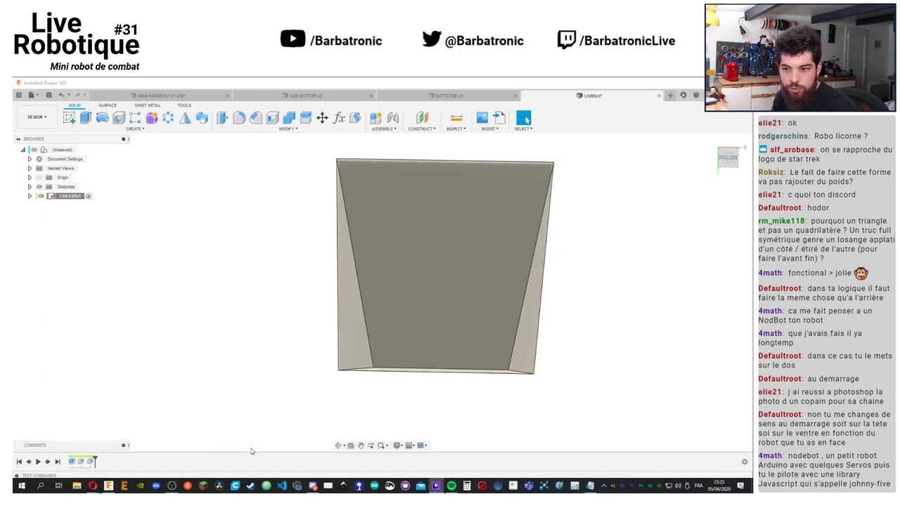
Switch to Opera and run a web search for nodebot in a new tab
mouse_move(91, 490)
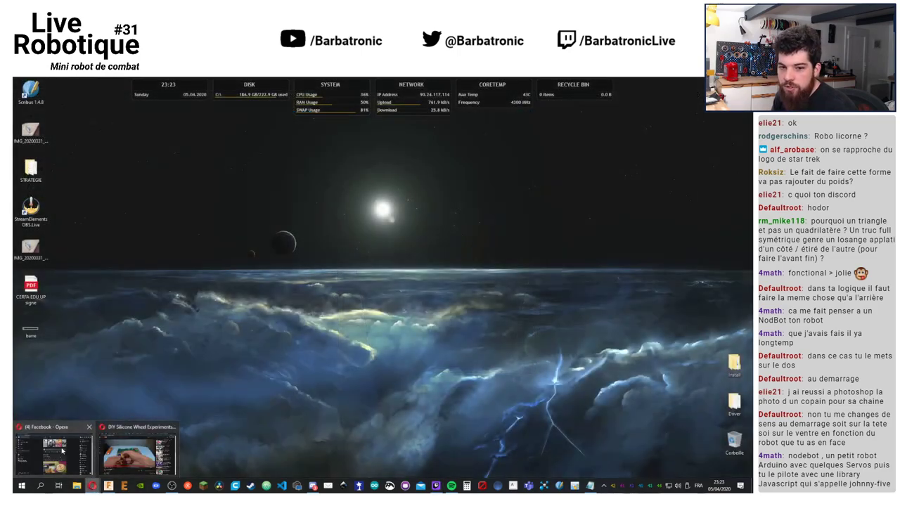
click(138, 450)
click(671, 83)
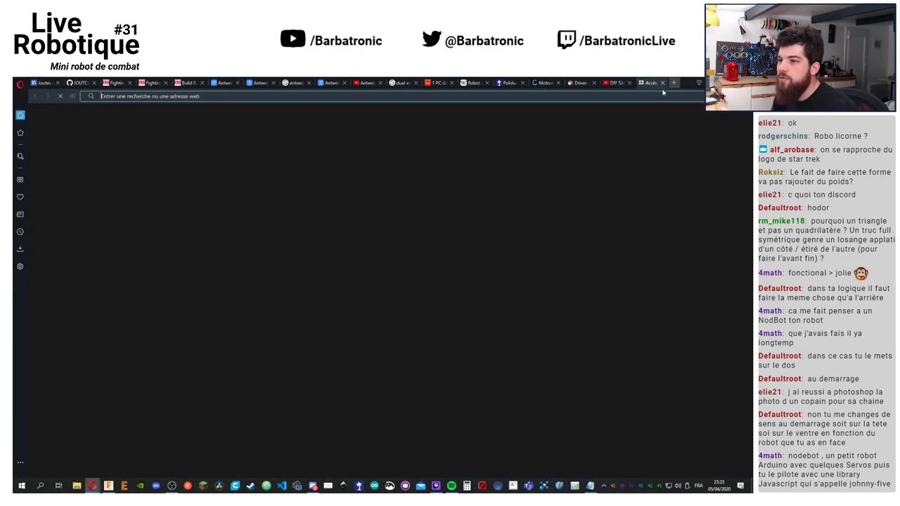
text(control)
key(Return)
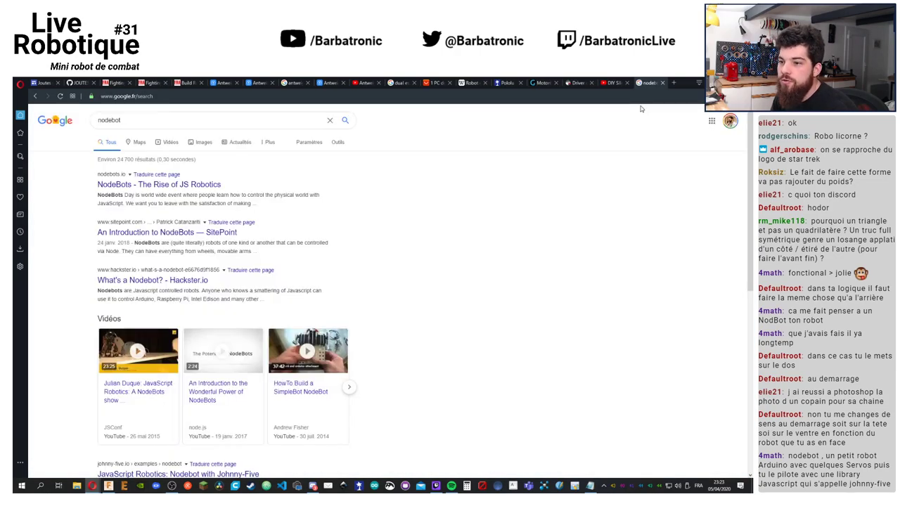
Browse the nodebots.io site, then go back and show Google image results for nodebot
click(161, 187)
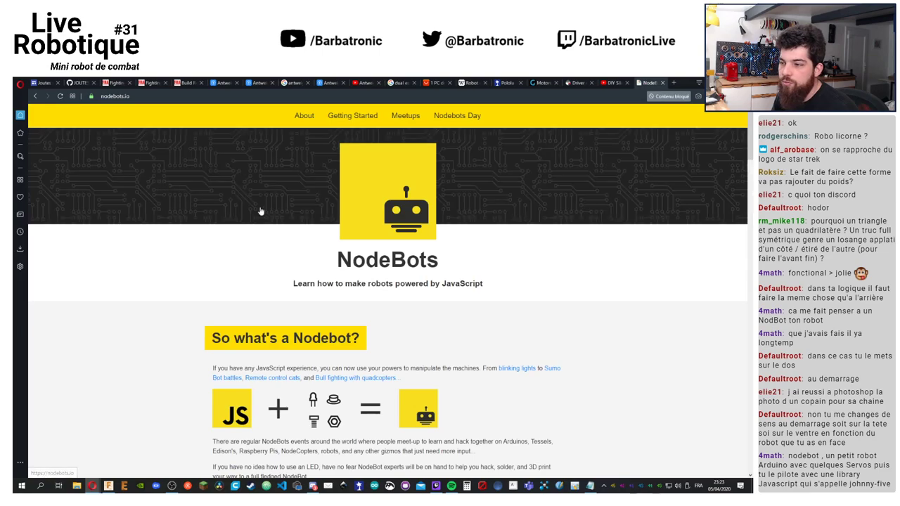
scroll(422, 270, down, 4)
scroll(538, 270, down, 8)
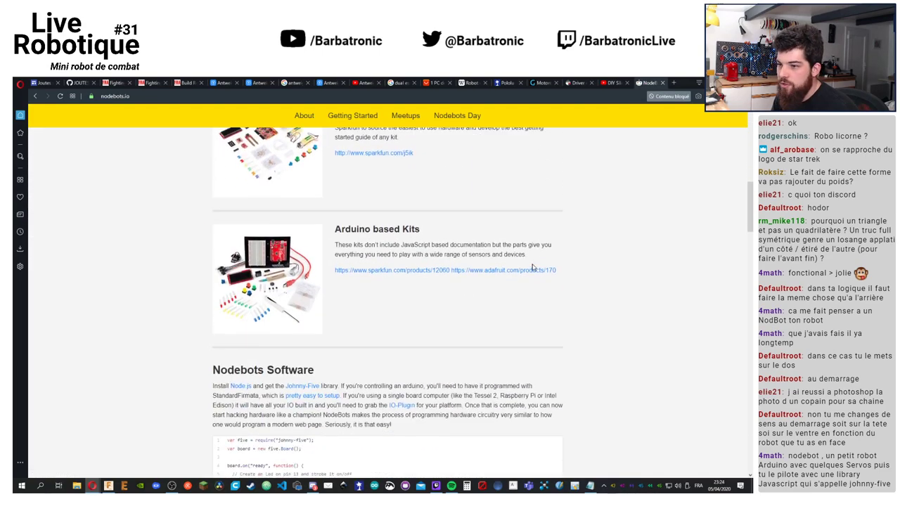
scroll(615, 276, down, 3)
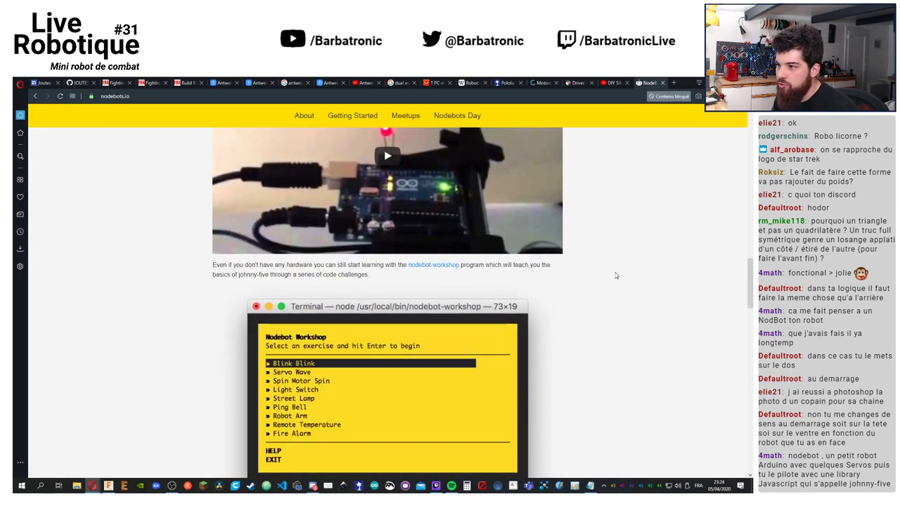
scroll(614, 276, up, 2)
scroll(613, 275, down, 2)
scroll(613, 276, down, 8)
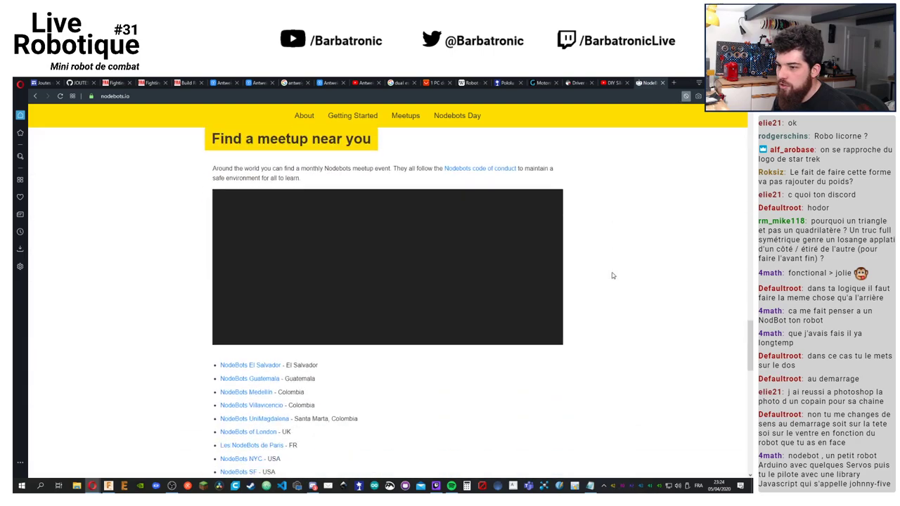
scroll(609, 274, down, 10)
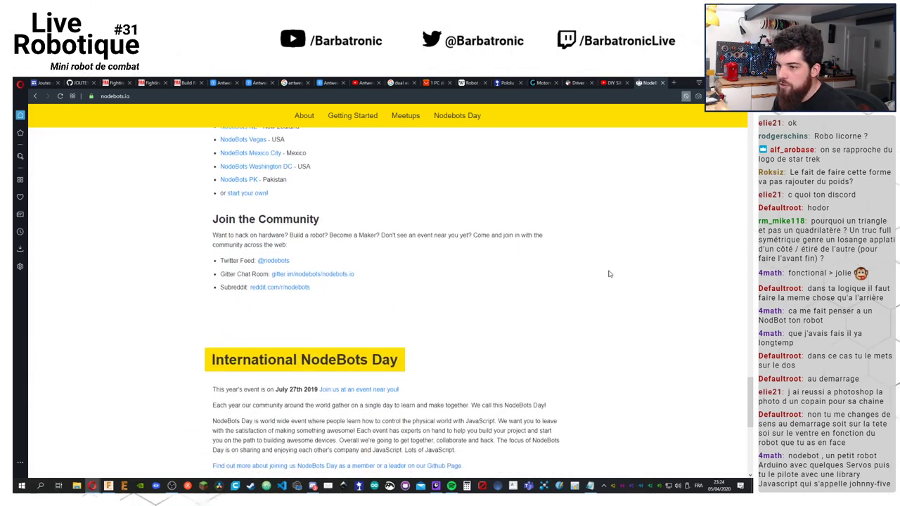
scroll(591, 280, up, 14)
scroll(587, 274, up, 12)
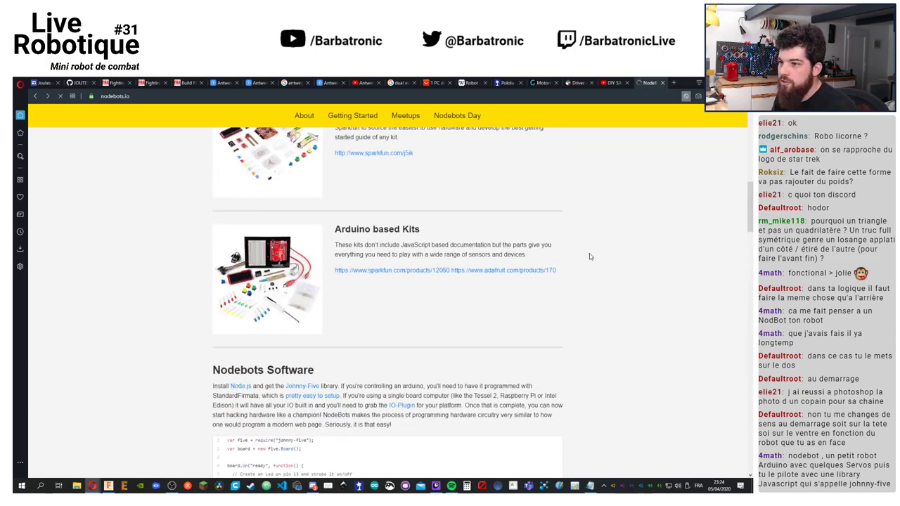
key(alt+Left)
click(206, 143)
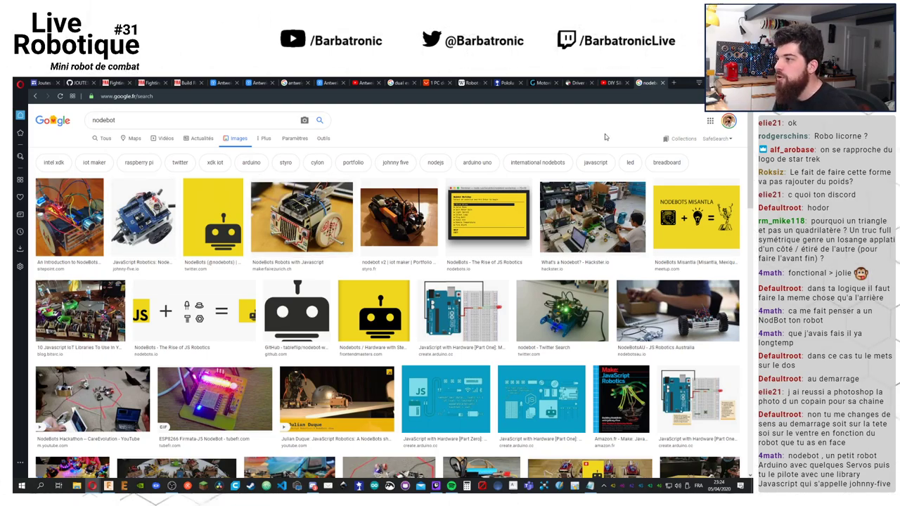
key(alt+Tab)
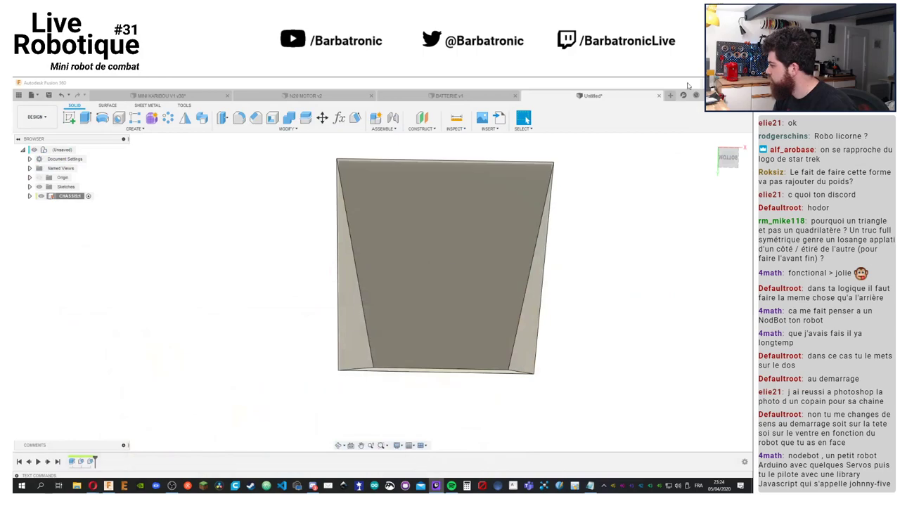
shift+middle_drag(584, 199, 599, 265)
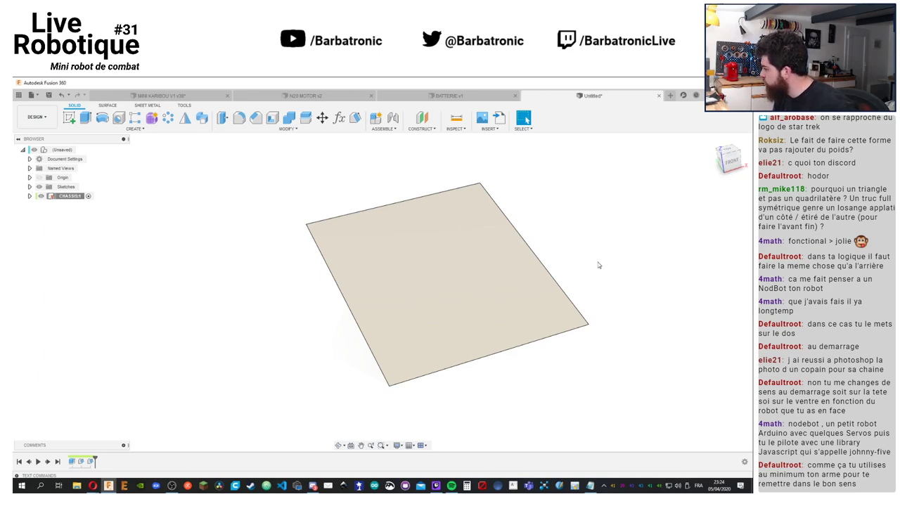
shift+middle_drag(576, 235, 666, 229)
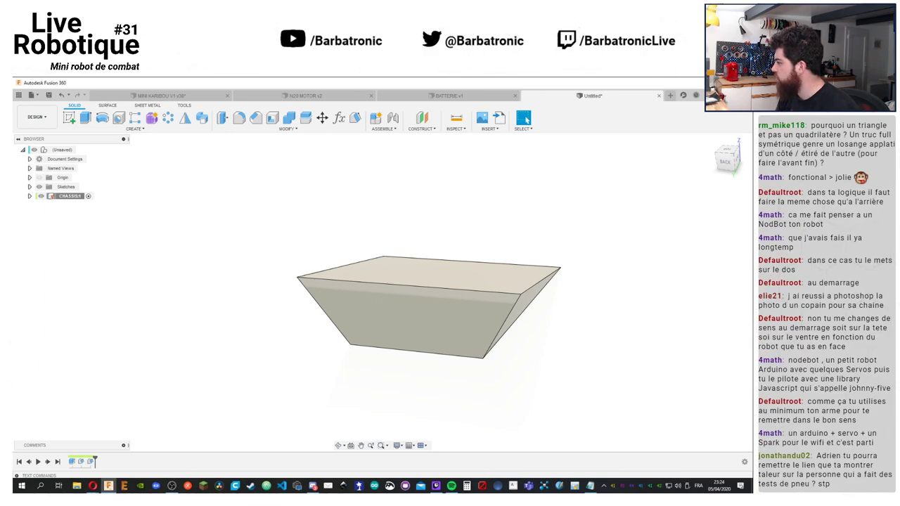
shift+middle_drag(741, 262, 533, 179)
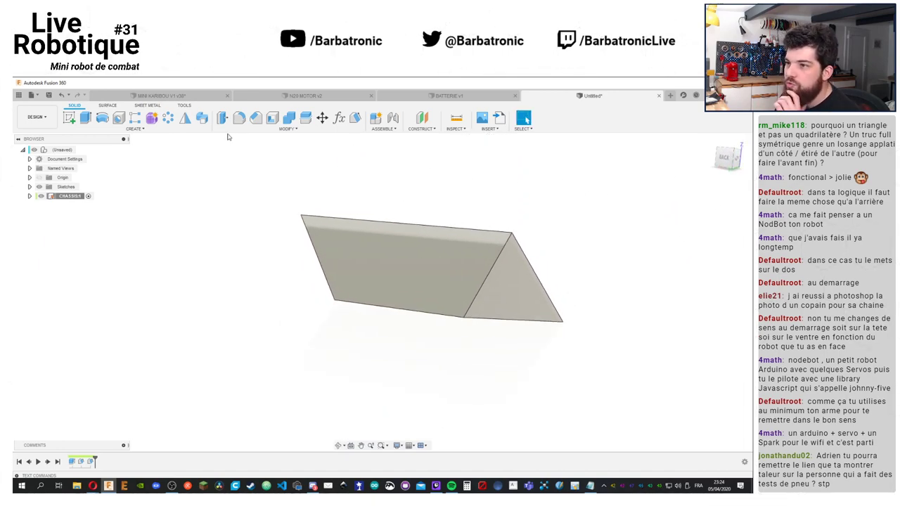
click(338, 120)
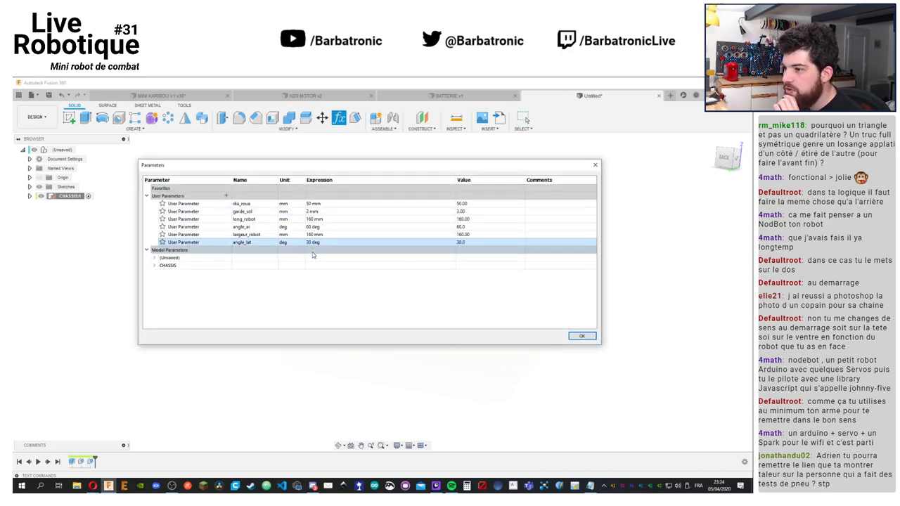
click(584, 336)
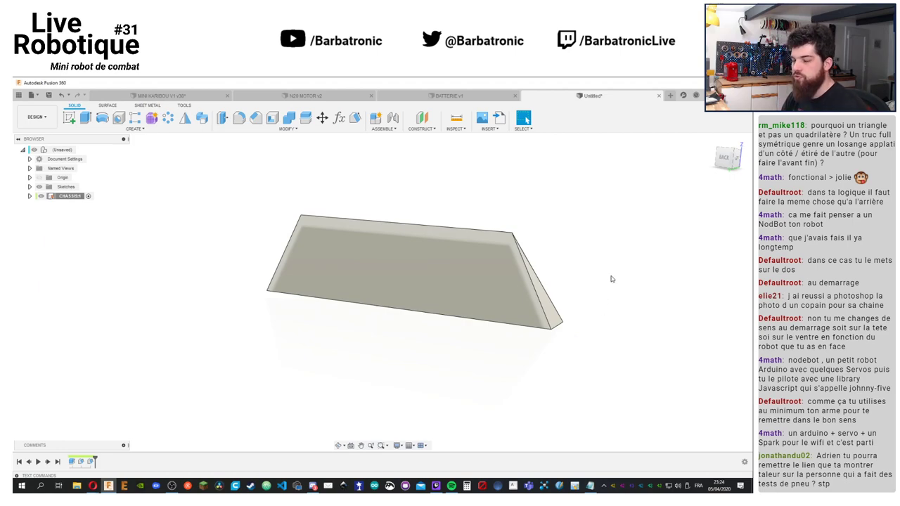
shift+middle_drag(611, 279, 607, 307)
mouse_move(570, 247)
shift+middle_down()
mouse_move(547, 231)
mouse_move(559, 235)
shift+middle_up()
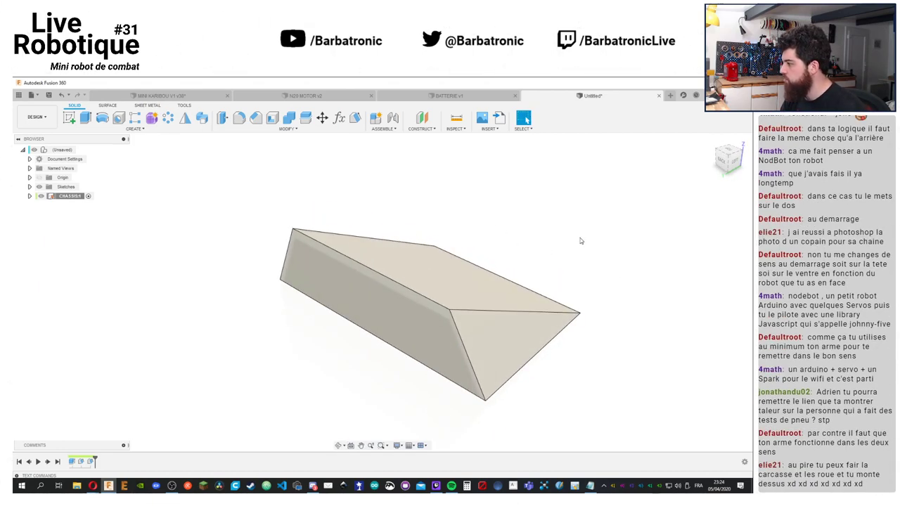
shift+middle_drag(624, 259, 711, 257)
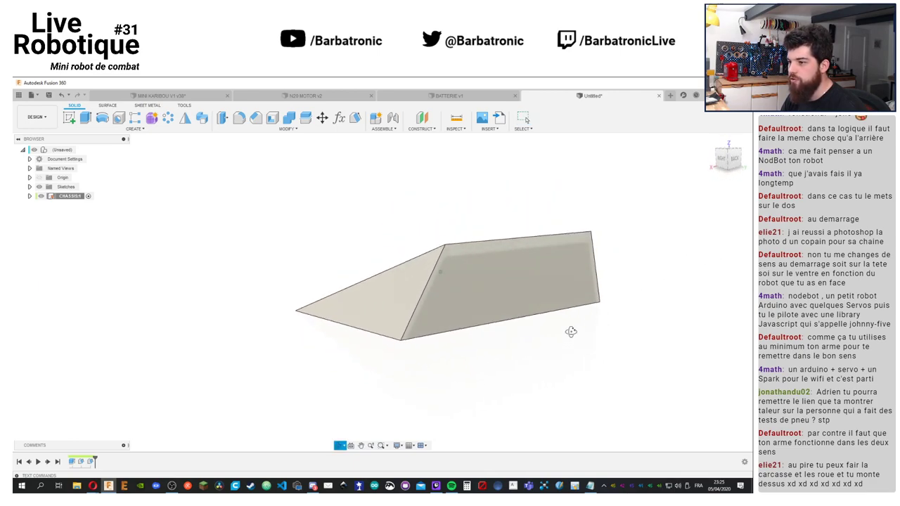
shift+middle_drag(571, 332, 639, 325)
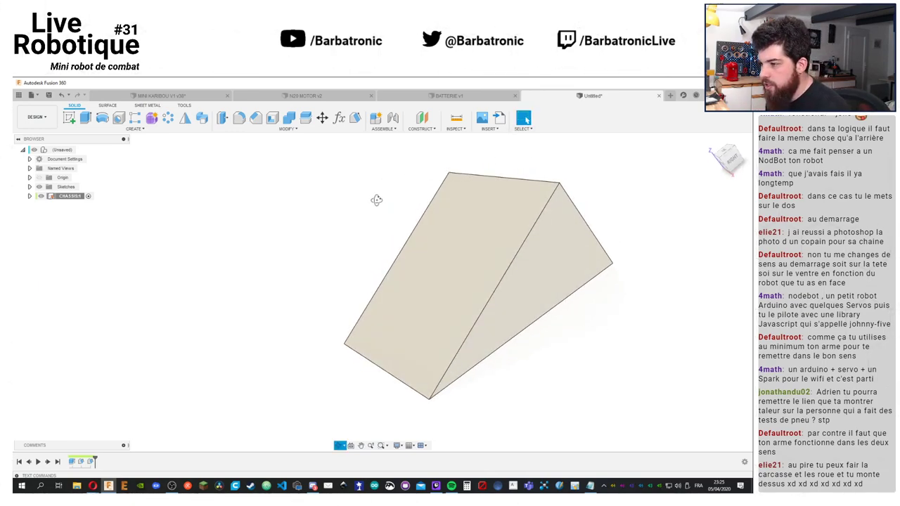
shift+middle_drag(376, 200, 506, 239)
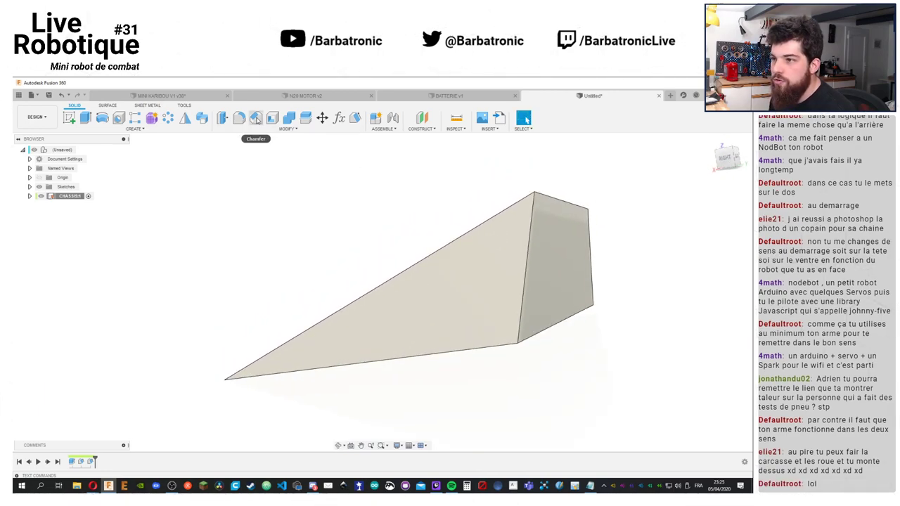
Chamfer the wedge's bottom edge at the tall end
click(255, 118)
click(555, 328)
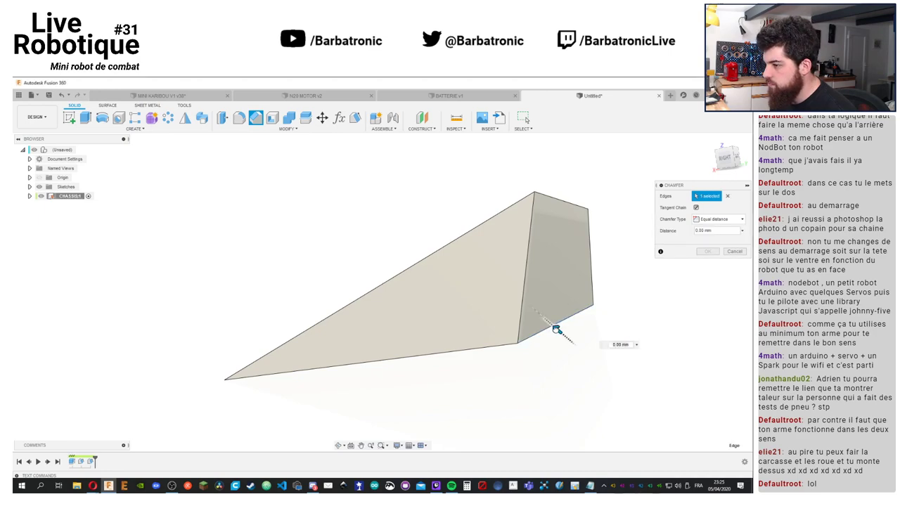
shift+middle_drag(550, 324, 623, 301)
key(Return)
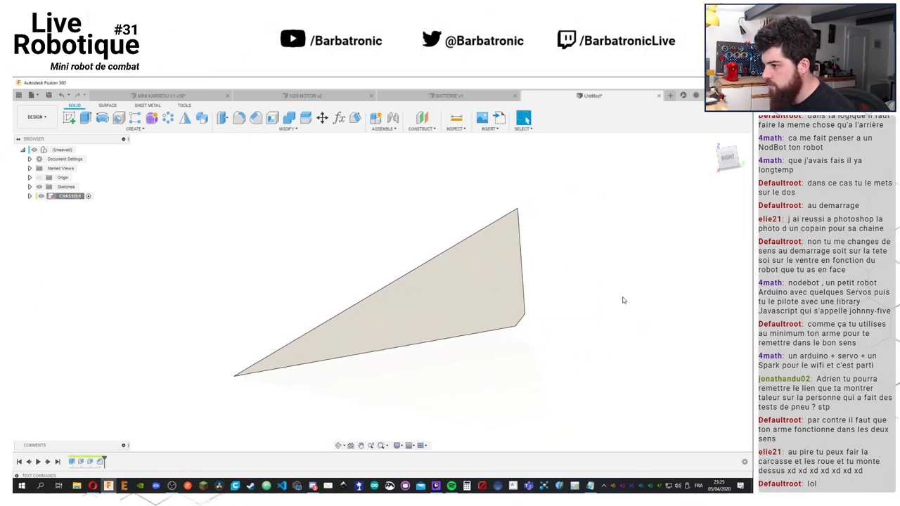
shift+middle_drag(575, 281, 570, 260)
shift+middle_drag(572, 266, 566, 257)
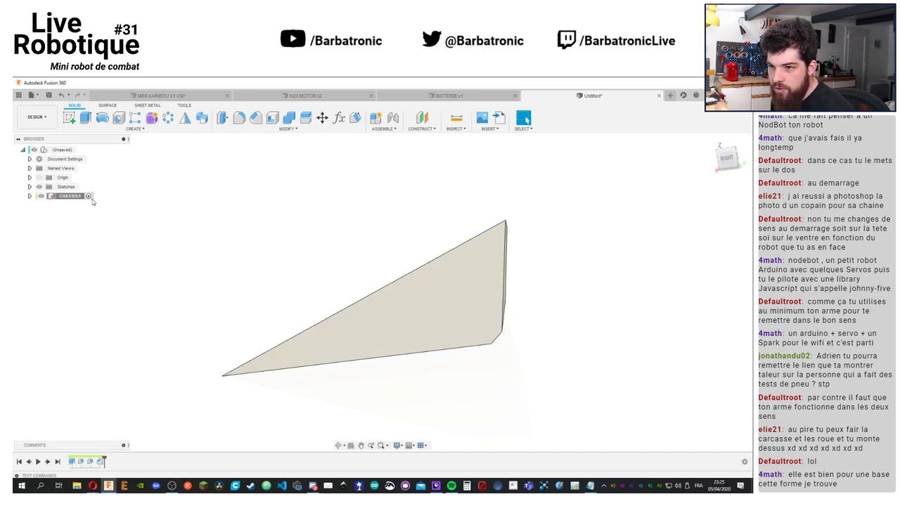
Expand the Sketches folder and view the wedge from the RIGHT side
click(30, 187)
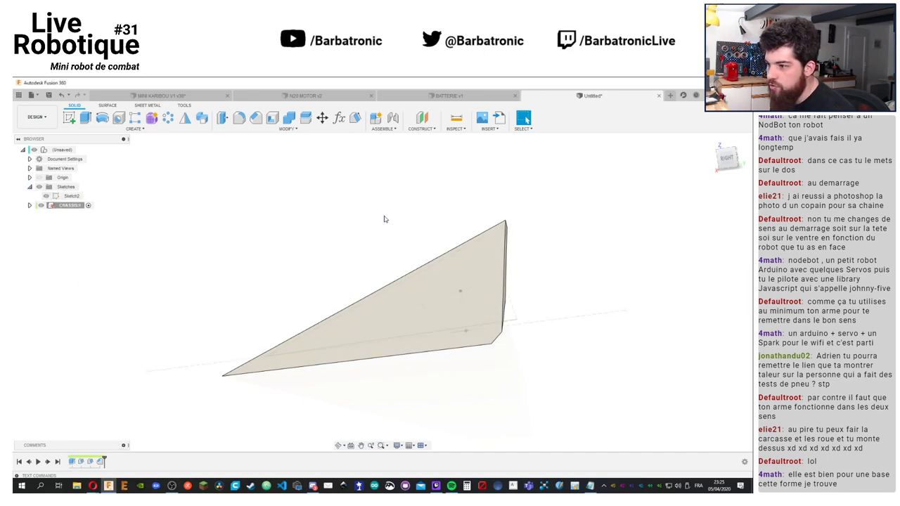
click(727, 157)
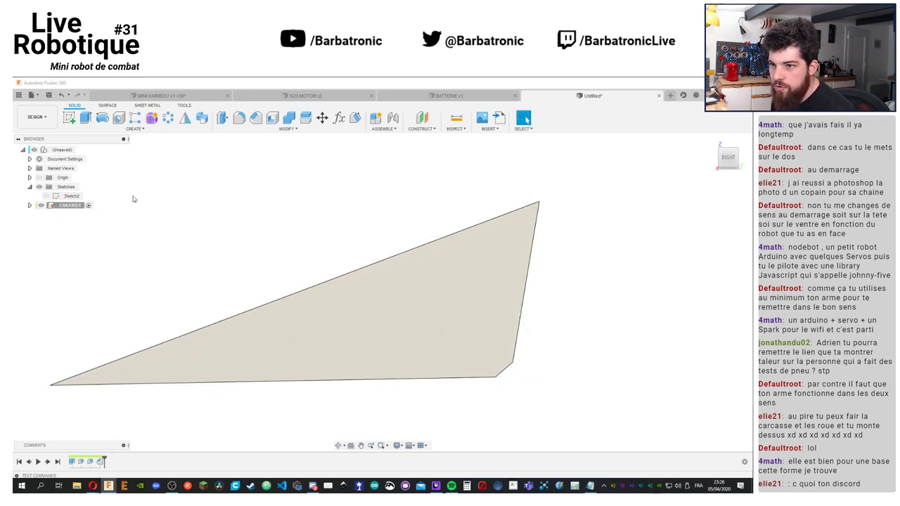
shift+middle_drag(309, 201, 277, 262)
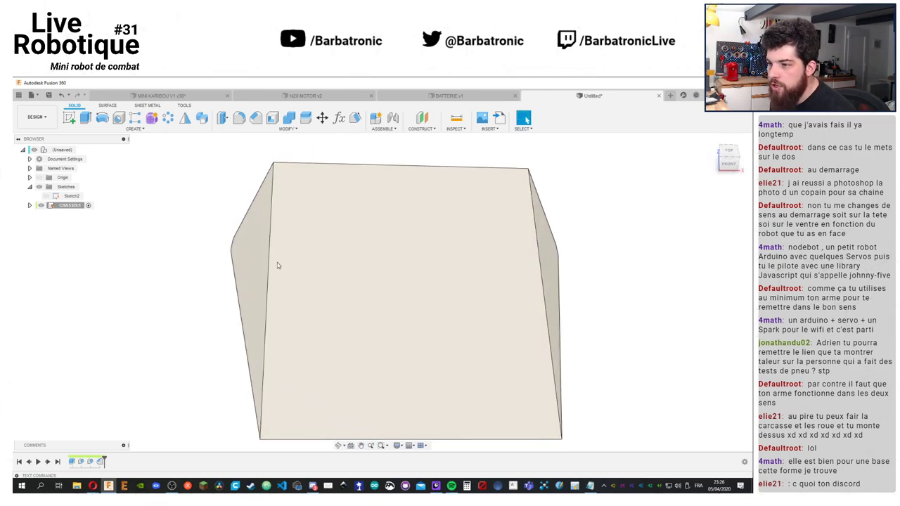
Chamfer the wedge's left and right long side edges by 8.43 mm
click(255, 117)
click(266, 182)
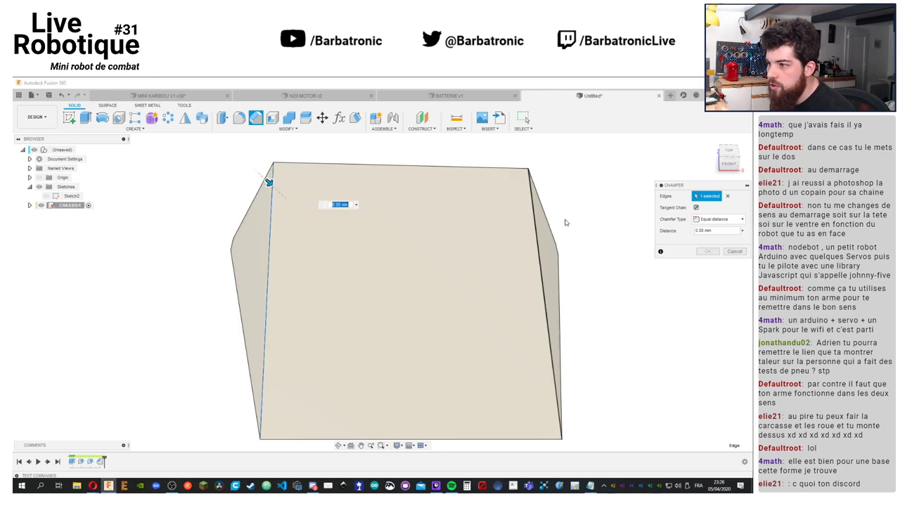
click(538, 214)
drag(537, 215, 532, 215)
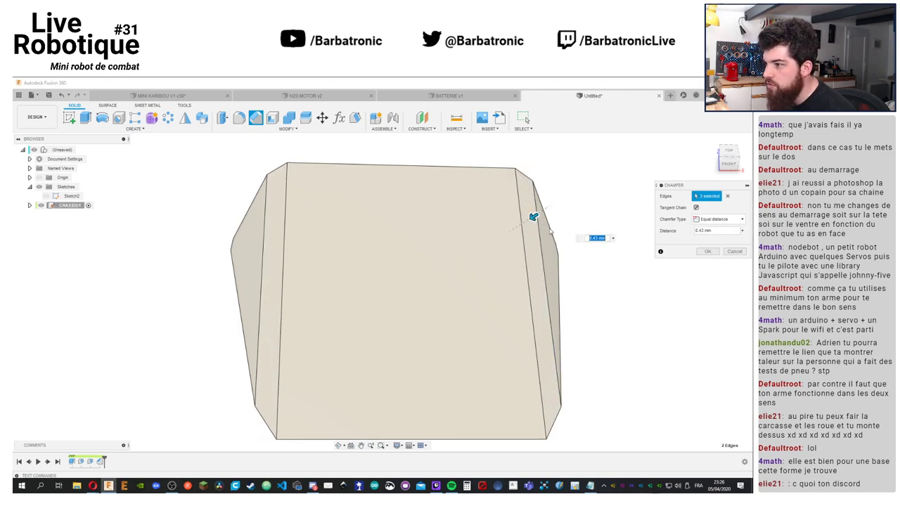
shift+middle_drag(585, 290, 632, 294)
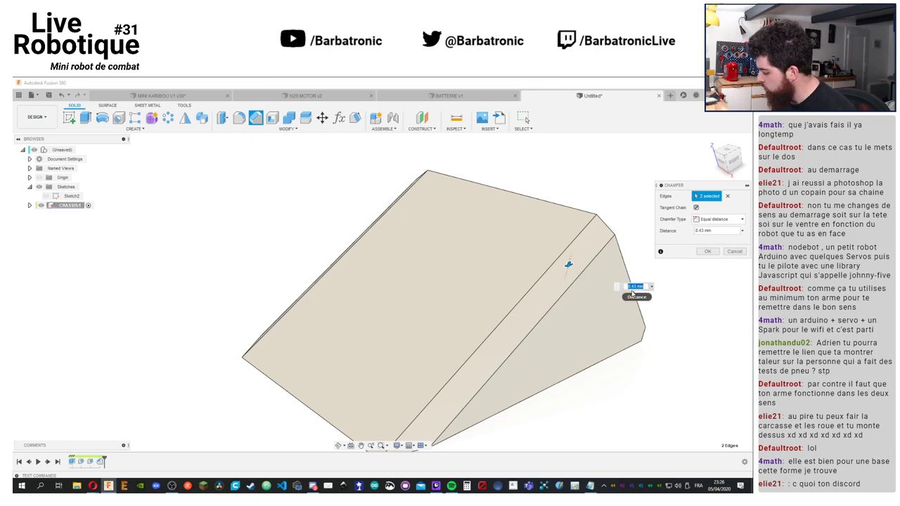
key(Return)
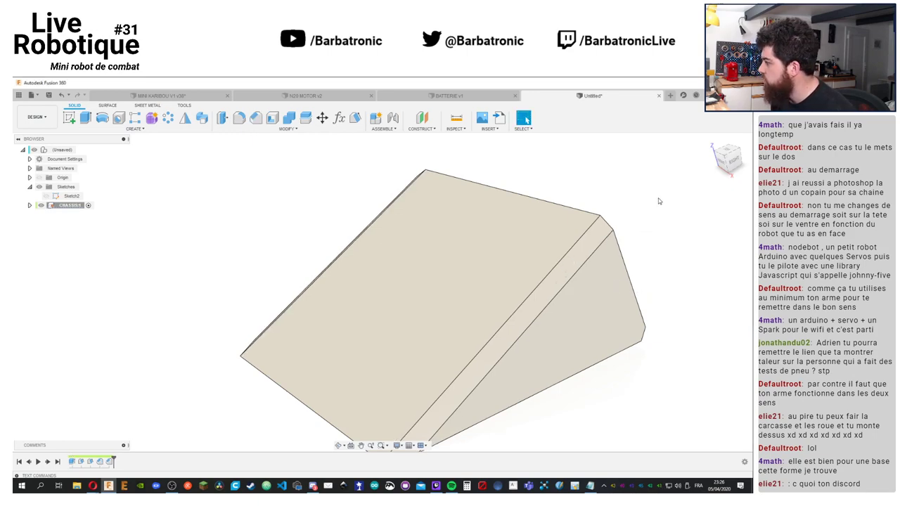
shift+middle_drag(658, 201, 622, 213)
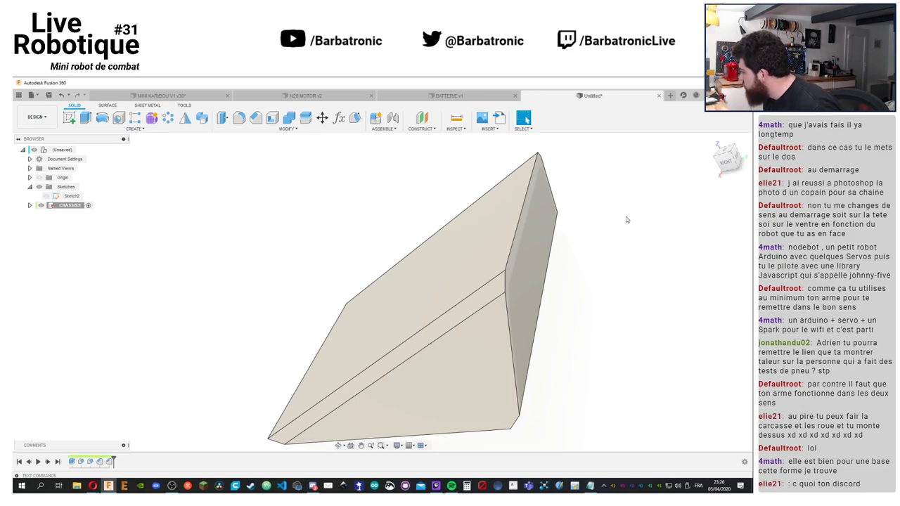
shift+middle_drag(632, 262, 615, 297)
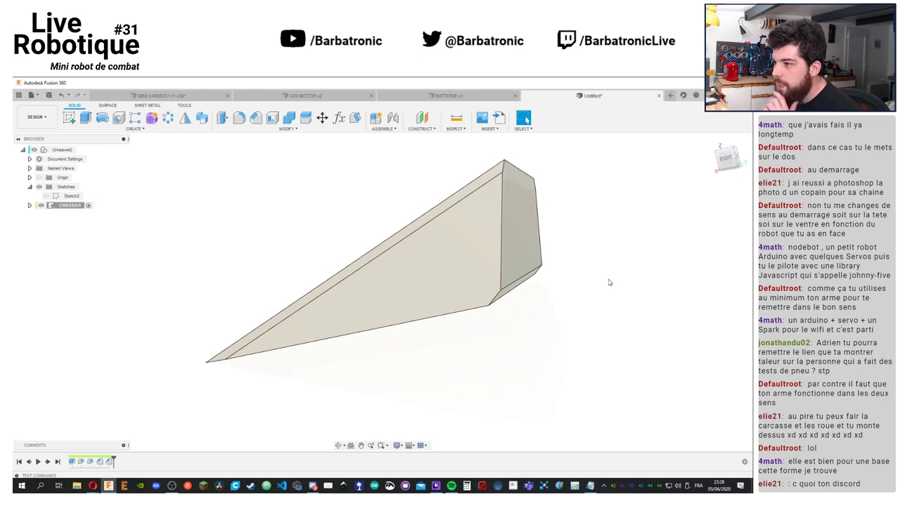
mouse_move(608, 251)
shift+middle_down()
mouse_move(595, 250)
mouse_move(619, 245)
mouse_move(621, 223)
mouse_move(613, 251)
mouse_move(677, 253)
mouse_move(597, 255)
mouse_move(610, 260)
shift+middle_up()
Save the design as ANT V1 in the ROBOT de COMBAT project
key(ctrl+s)
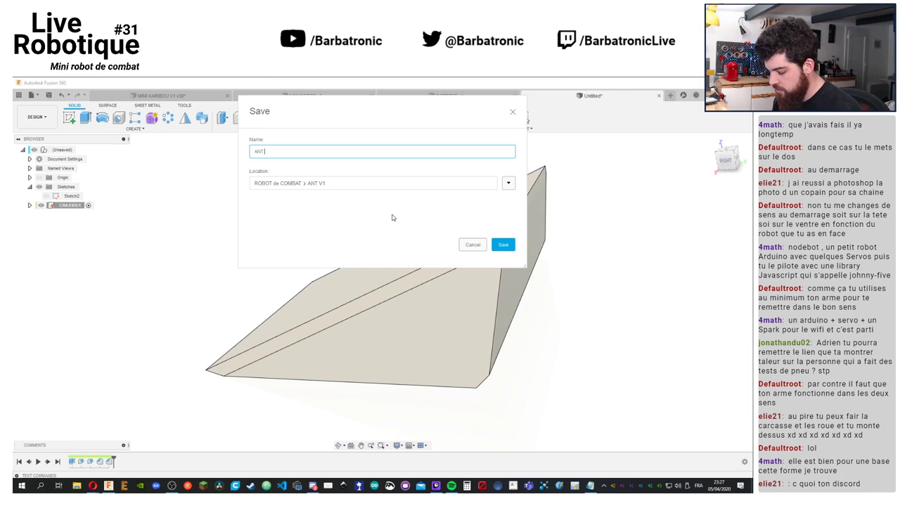
click(504, 245)
shift+middle_drag(503, 245, 293, 180)
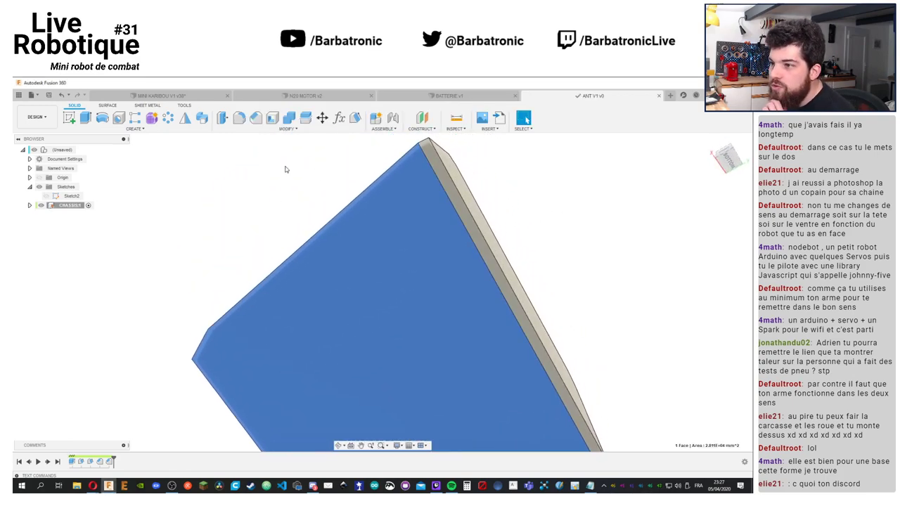
Try a shell of about 0.9 to 1.4 mm on the large face, then cancel it
click(272, 118)
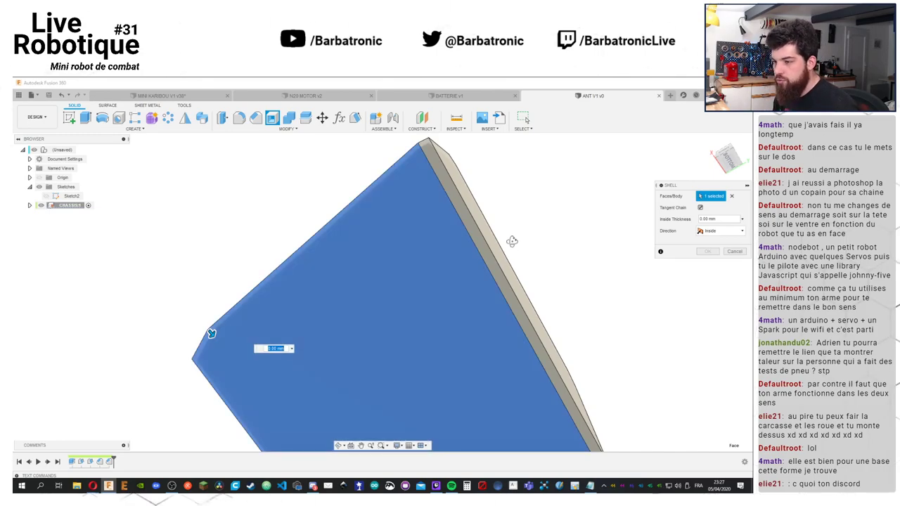
shift+middle_drag(511, 243, 271, 283)
drag(259, 308, 255, 305)
shift+middle_drag(255, 305, 547, 260)
click(733, 251)
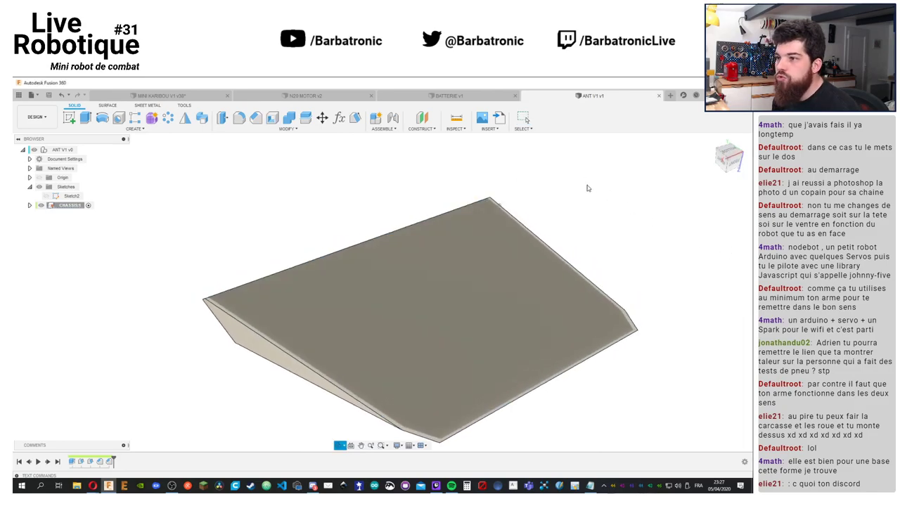
Add user parameter ep_coque with unit mm and expression 3
click(339, 117)
click(227, 197)
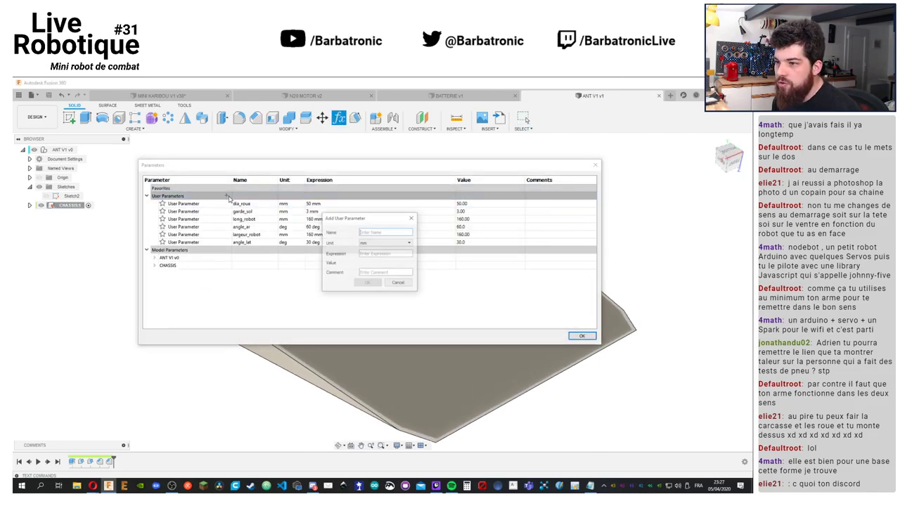
text(dpa)
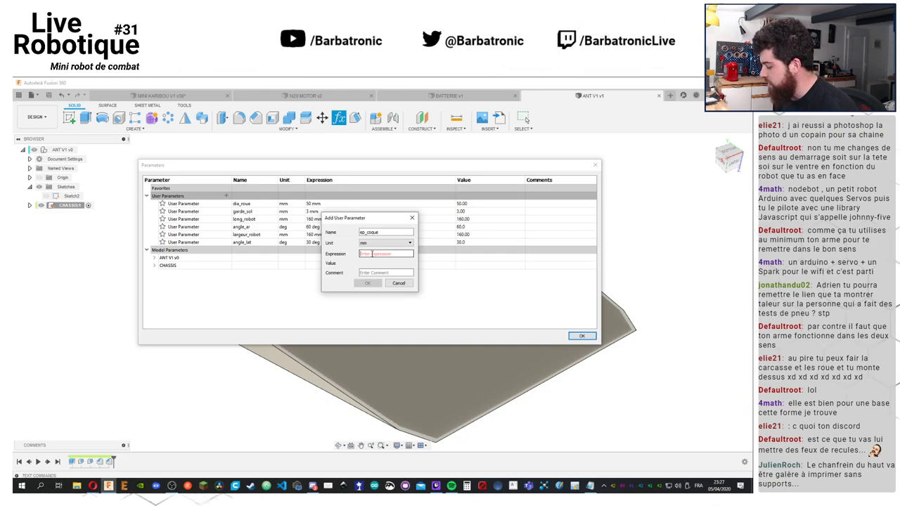
text(3)
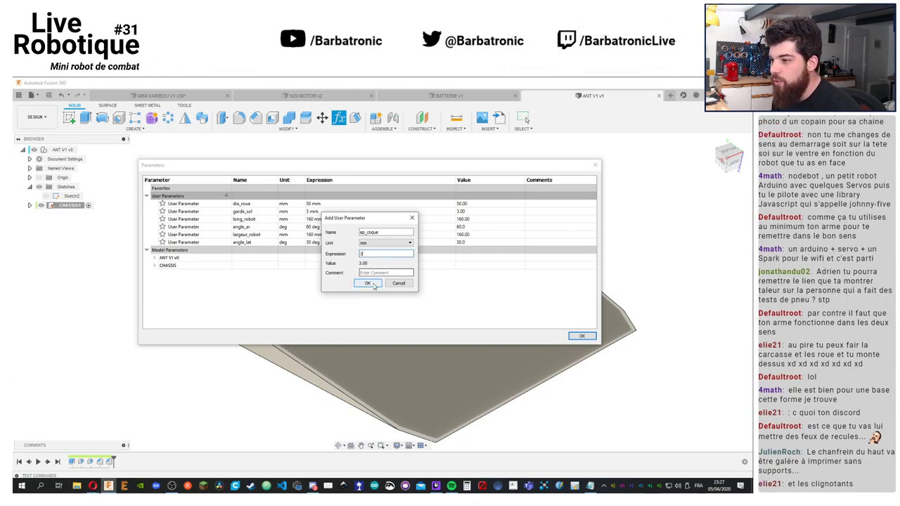
click(375, 284)
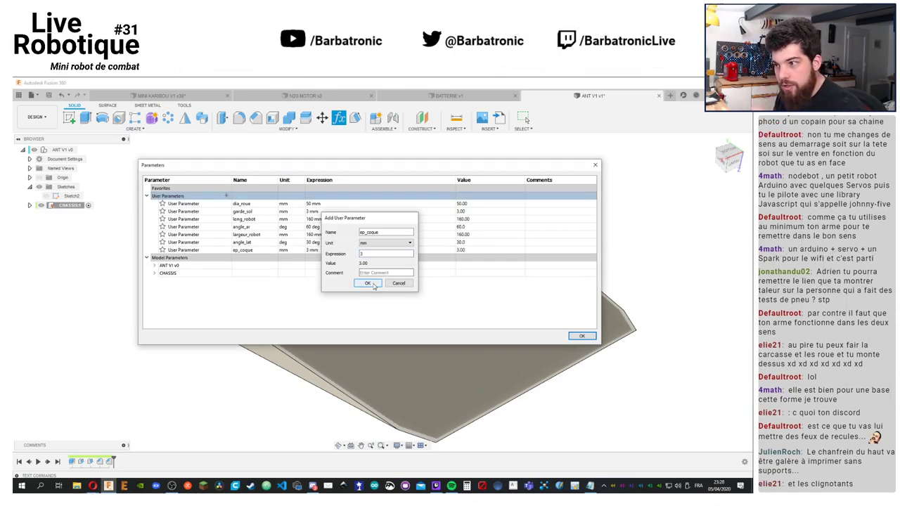
click(582, 336)
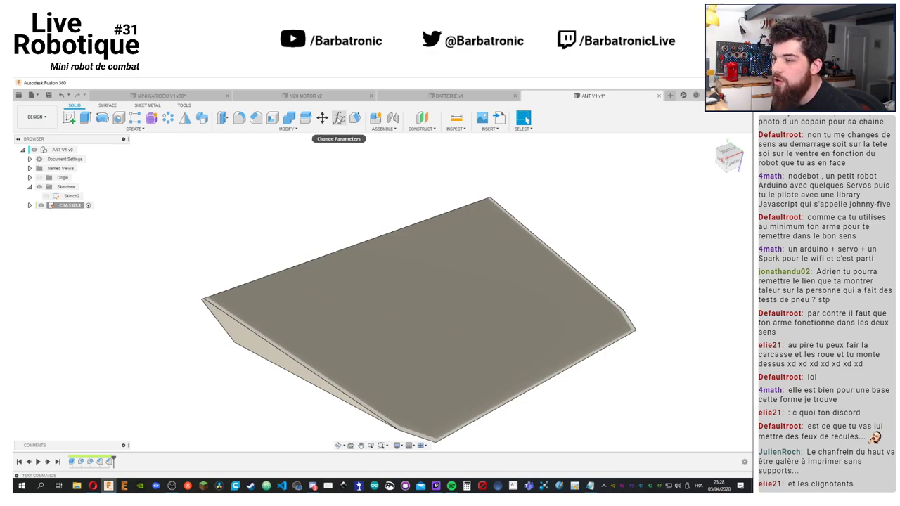
Shell the wedge open at the top face with ep_coque inside thickness
click(272, 117)
click(458, 311)
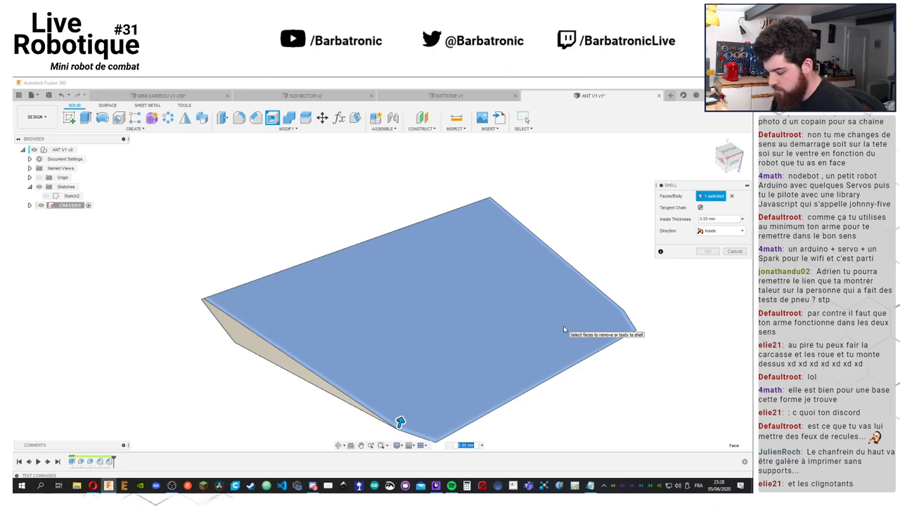
text(ep)
key(Return)
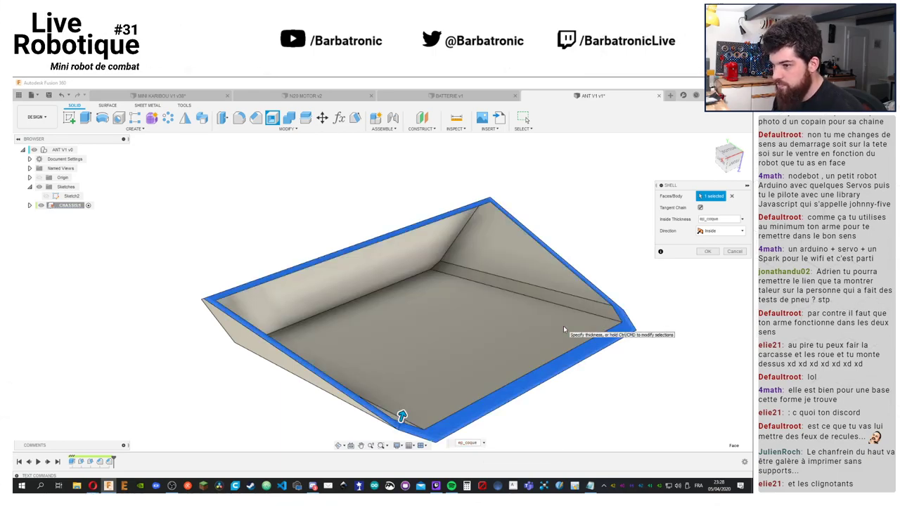
click(708, 251)
shift+middle_drag(637, 255, 607, 250)
Save a new version of the shelled design
key(ctrl+s)
click(381, 291)
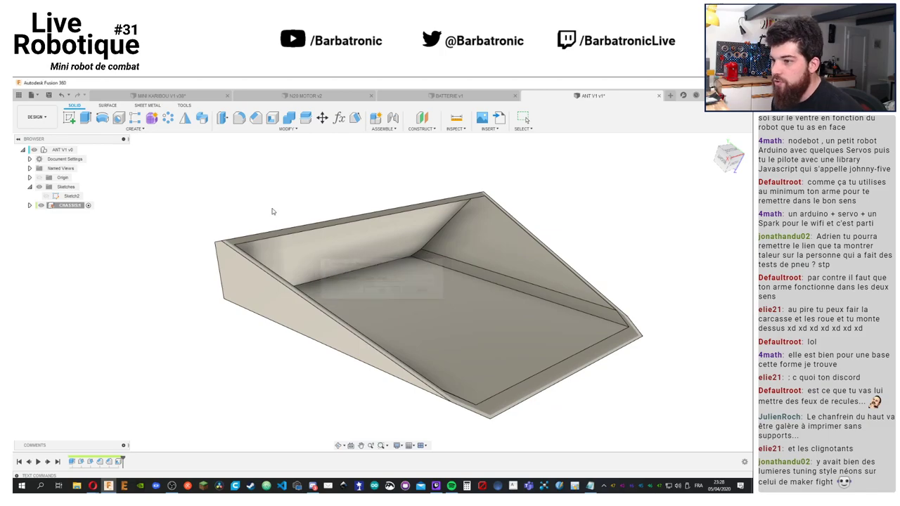
click(184, 105)
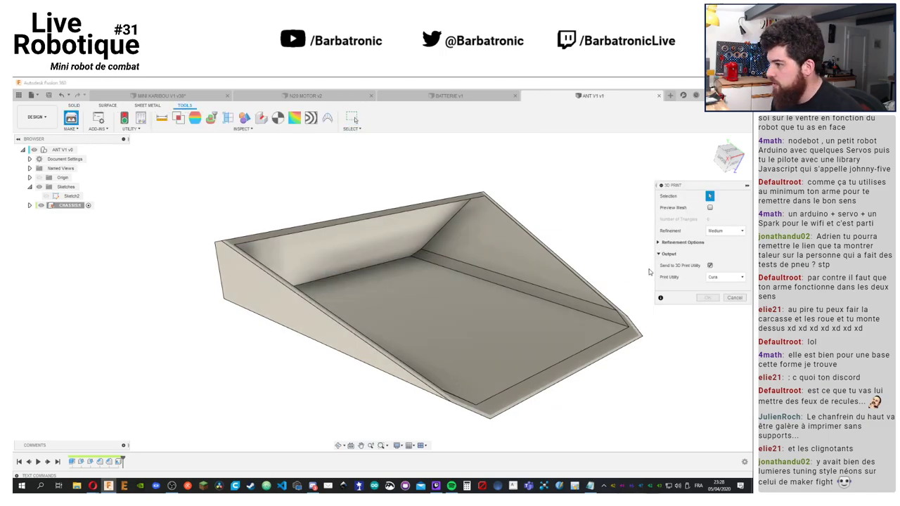
Export the chassis as STL 'ANT V' into 03 - IMPRESSIONS VINYLES, skipping the 3D Print Utility
click(710, 265)
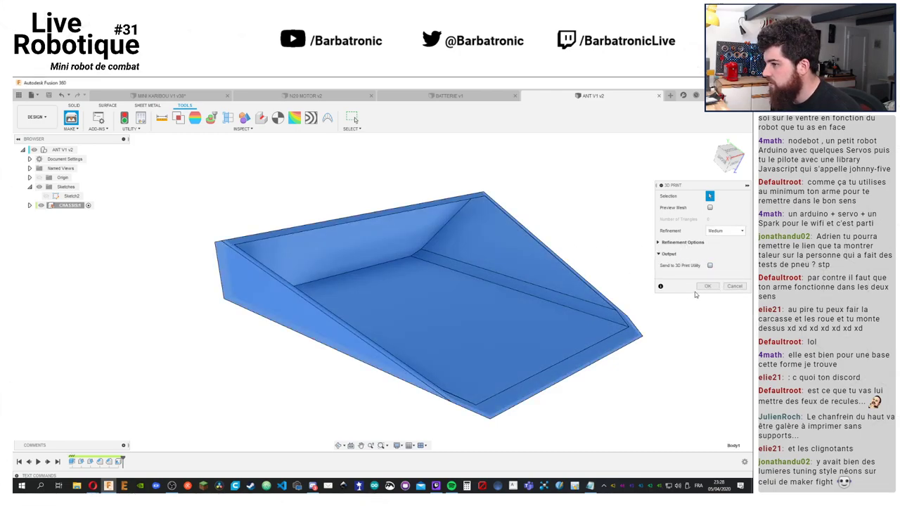
click(707, 287)
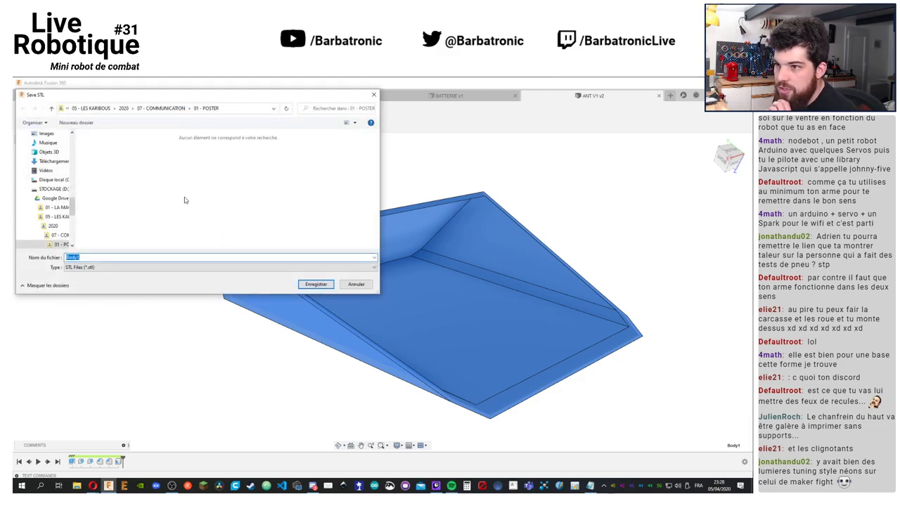
mouse_move(73, 207)
mouse_down()
mouse_move(73, 170)
mouse_move(72, 203)
mouse_up()
click(59, 199)
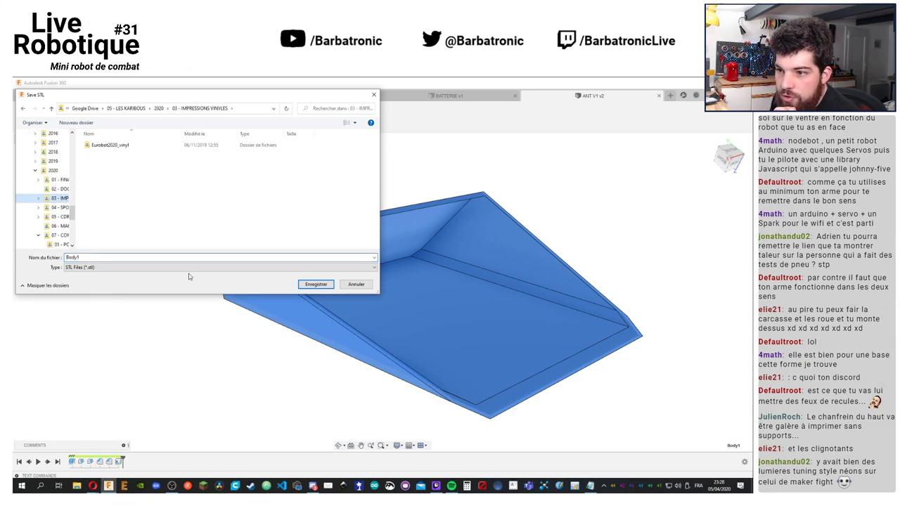
click(156, 259)
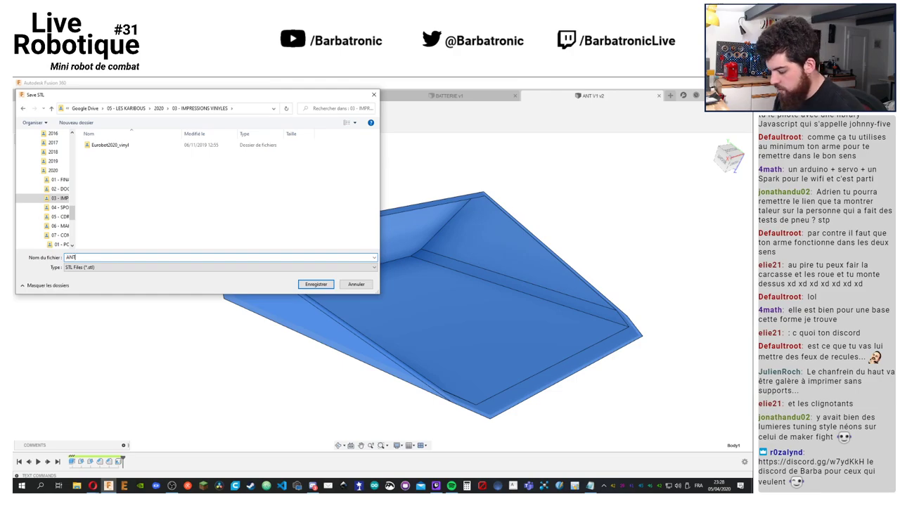
text(ANT V)
key(Return)
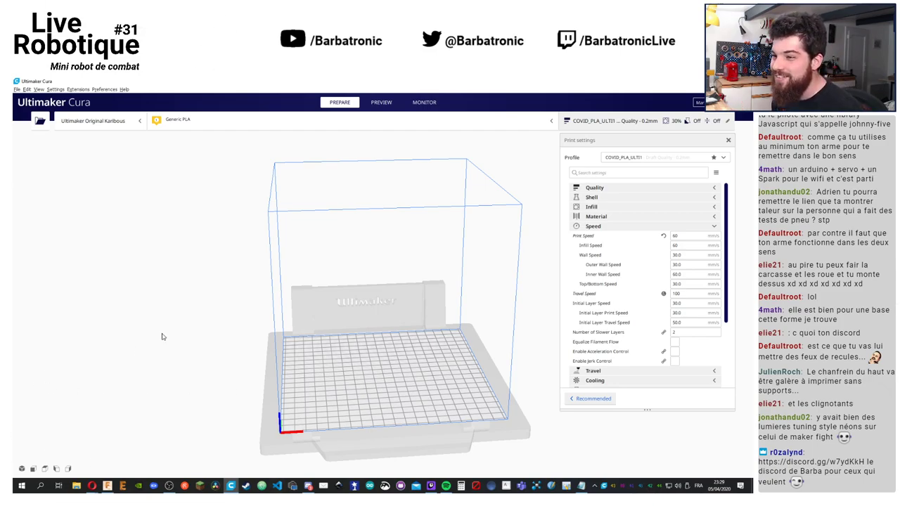
Switch the Cura printer preset to the BQ Hephestos 2
scroll(335, 311, up, 5)
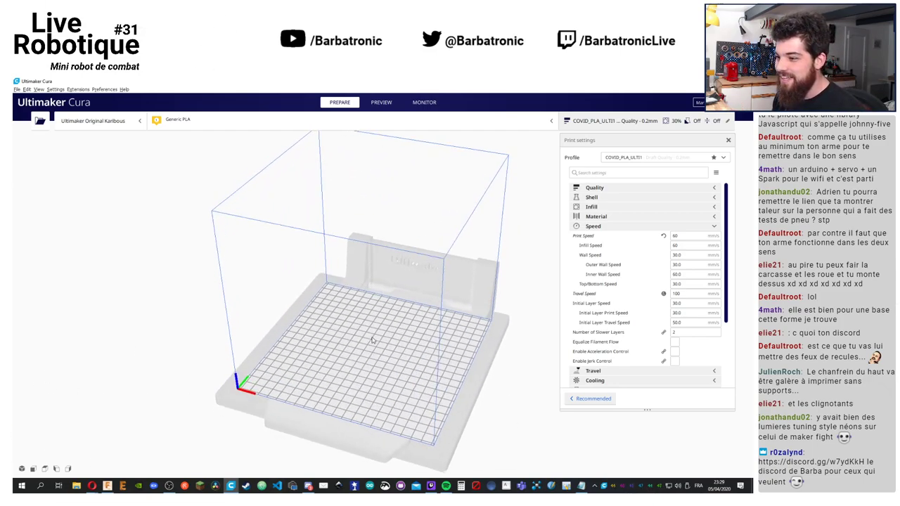
right_drag(330, 316, 292, 319)
click(79, 125)
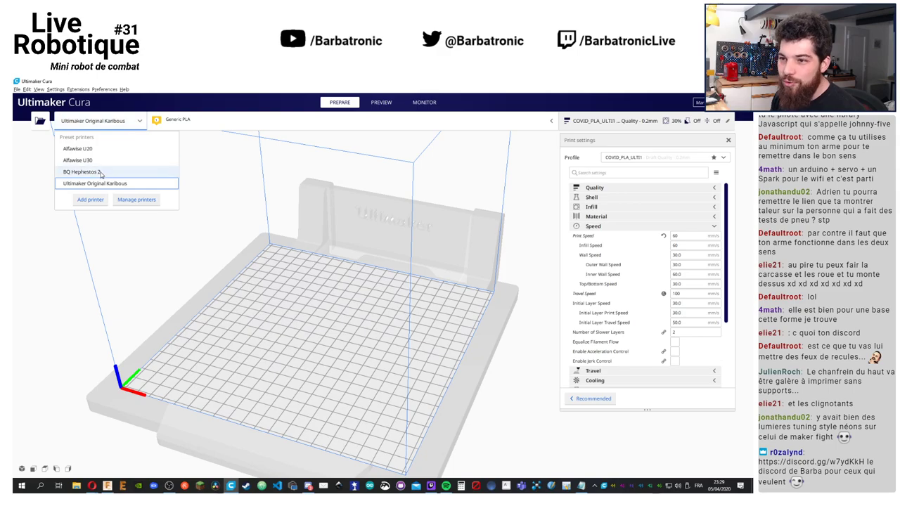
key(Return)
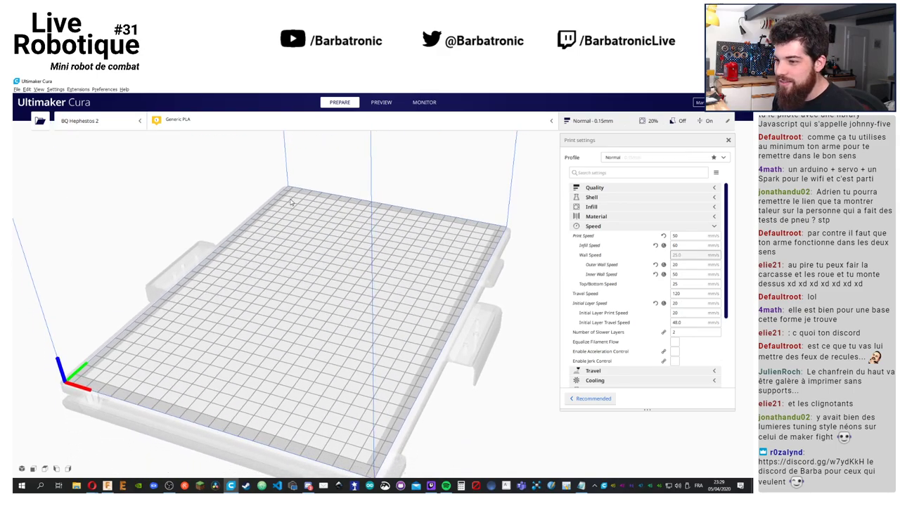
right_click(150, 164)
click(94, 194)
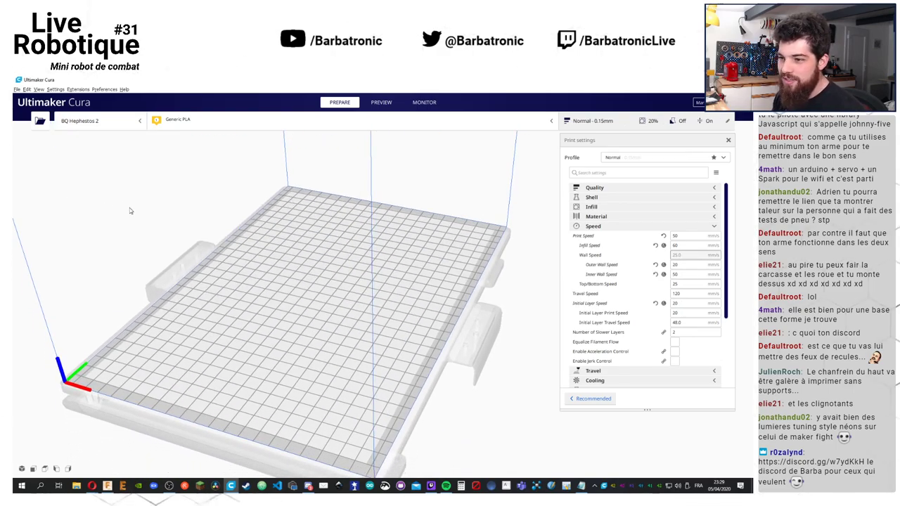
scroll(142, 214, up, 3)
scroll(142, 215, down, 3)
Start opening a model file from the Desktop (Bureau), then return to Fusion 360
click(17, 89)
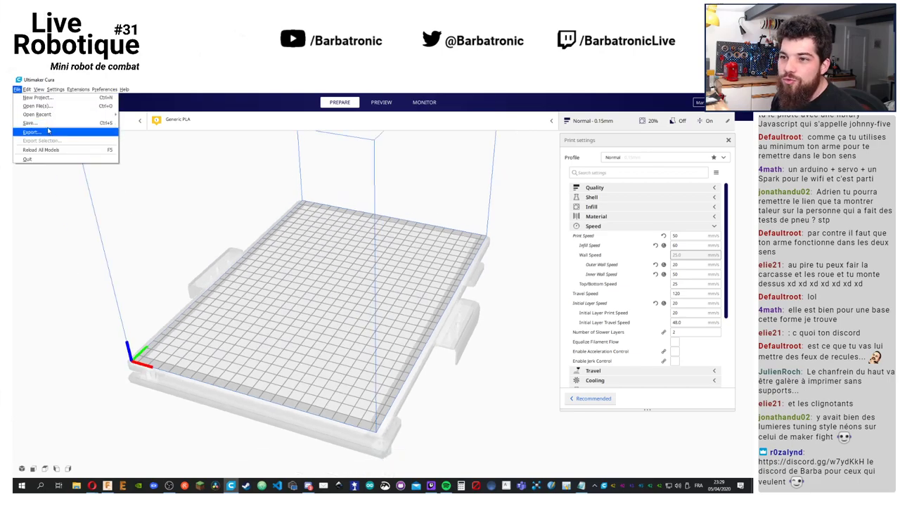
click(42, 108)
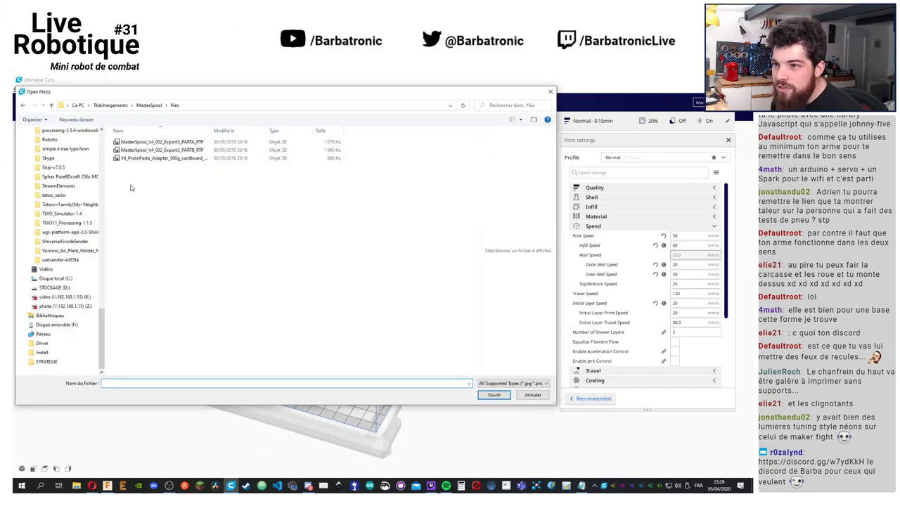
drag(103, 337, 103, 260)
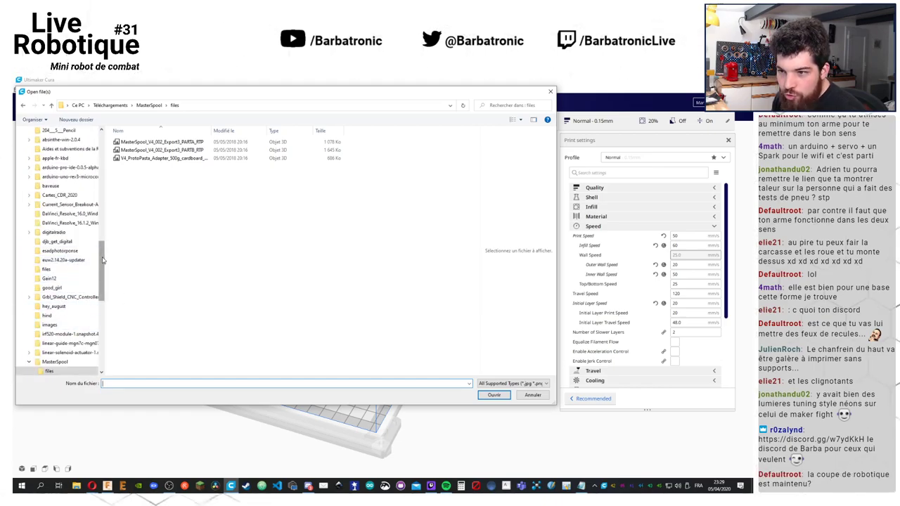
scroll(98, 263, up, 7)
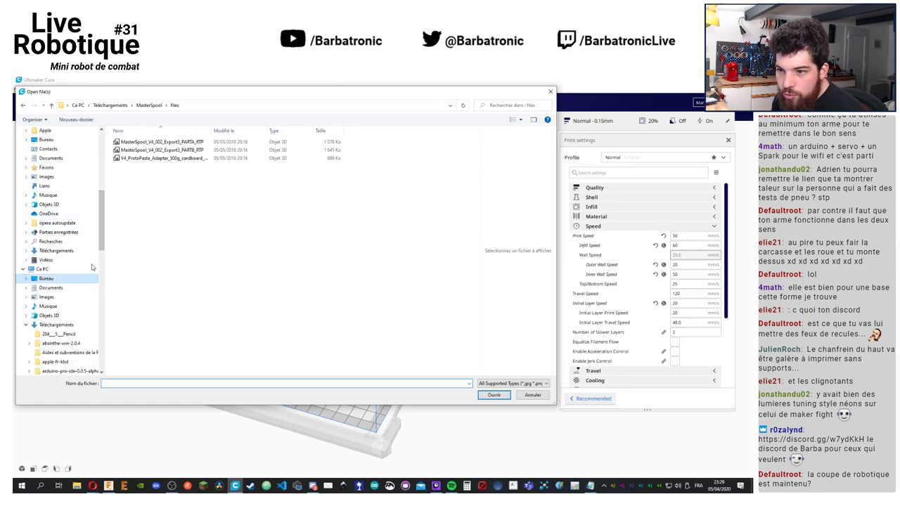
click(84, 279)
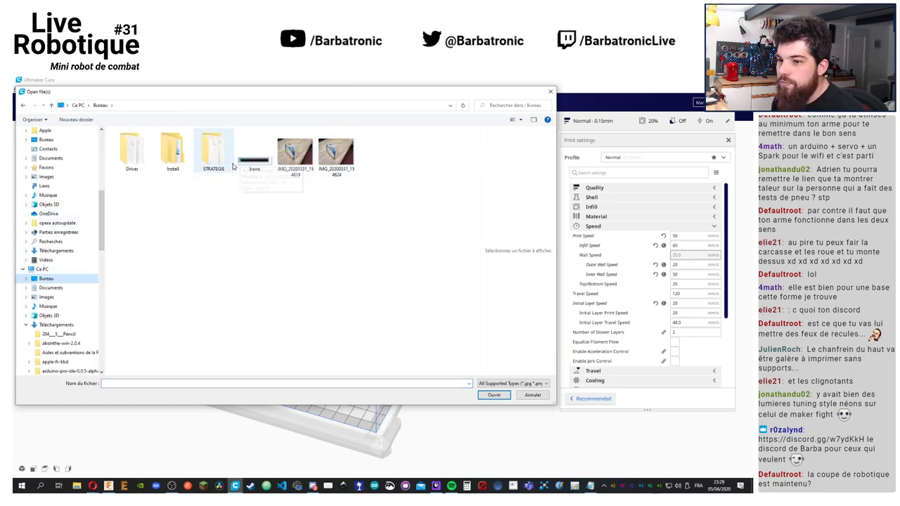
click(27, 279)
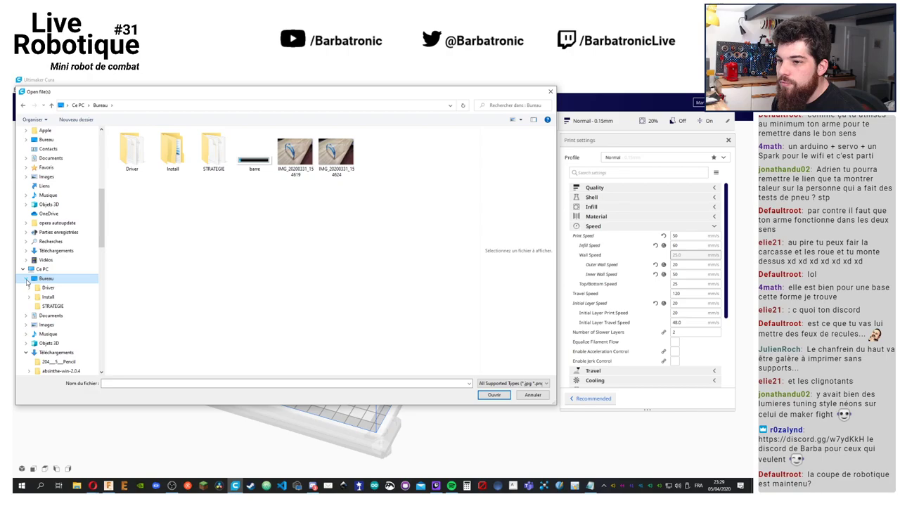
click(109, 487)
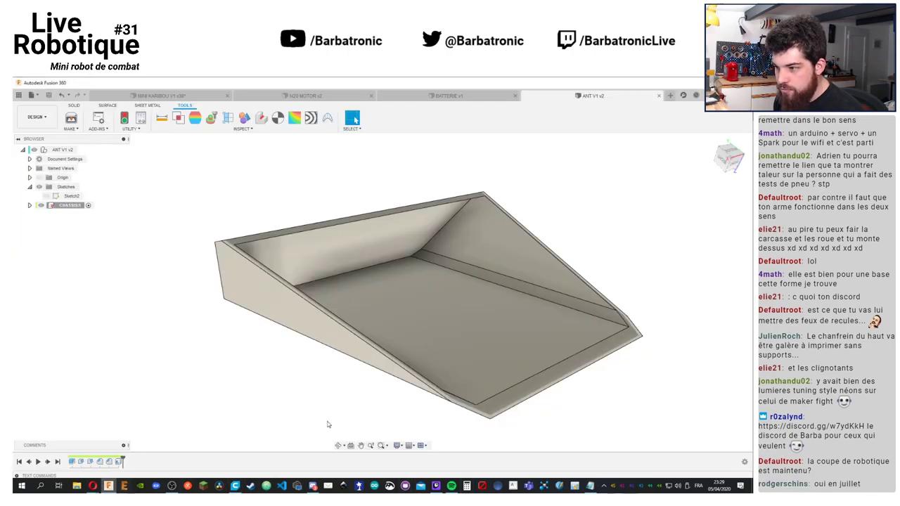
Save the chassis body as an STL on the Desktop and pick ANTV1 in Cura's file chooser
click(107, 142)
click(700, 284)
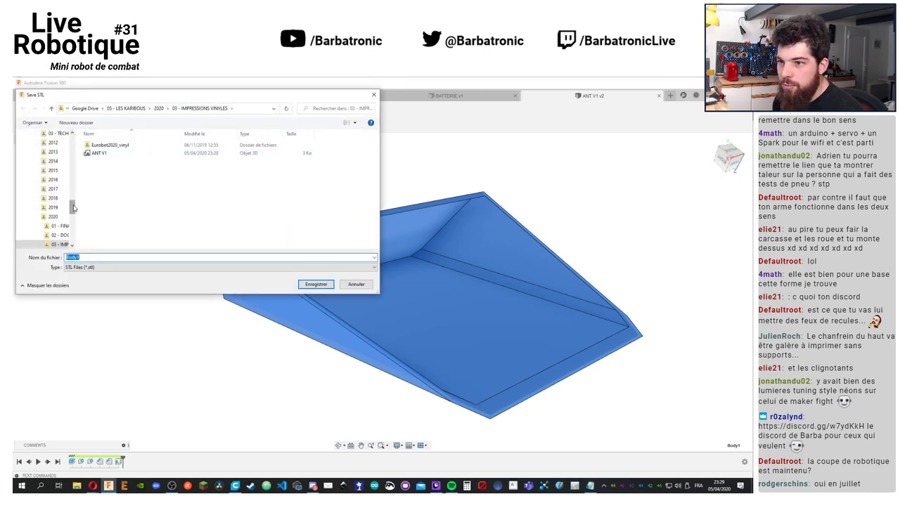
drag(73, 207, 73, 169)
click(46, 143)
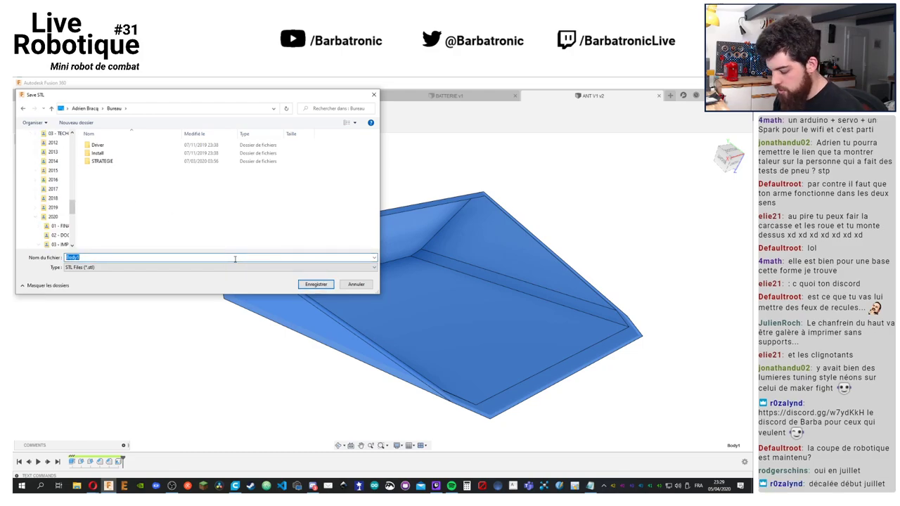
key(Return)
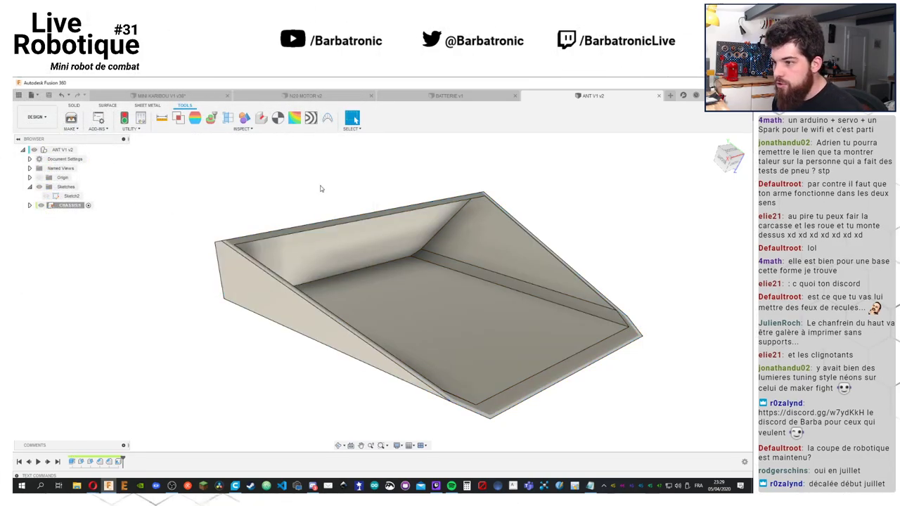
click(267, 485)
click(253, 152)
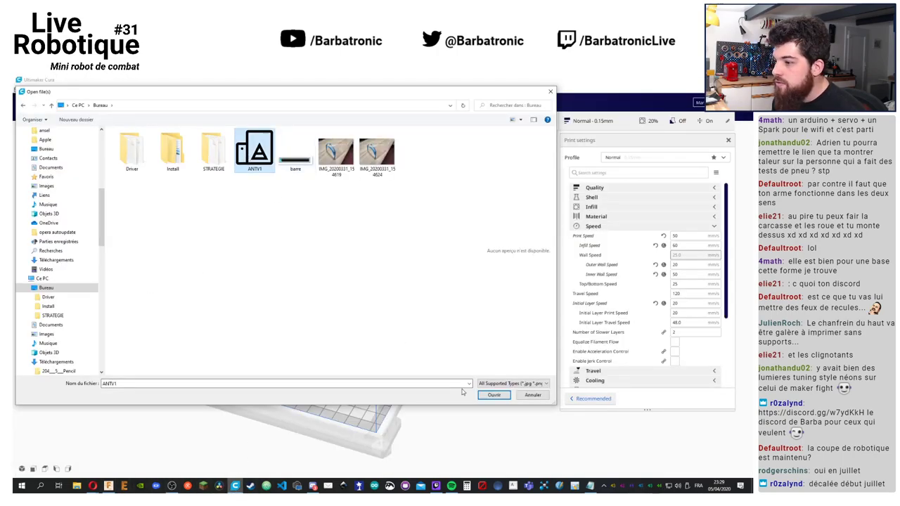
Open ANTV1 onto the Cura plate and slide the chassis about 15 mm along X
click(494, 395)
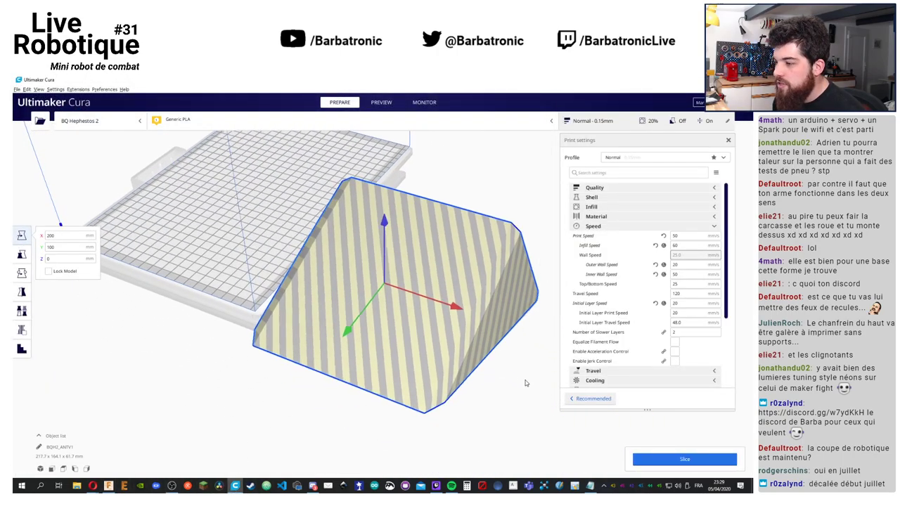
drag(453, 310, 261, 232)
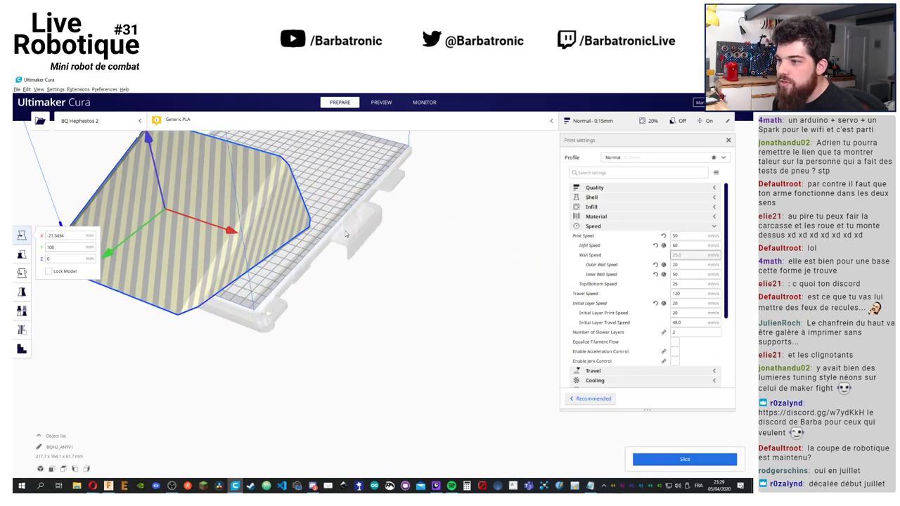
scroll(345, 234, up, 6)
right_drag(394, 274, 496, 286)
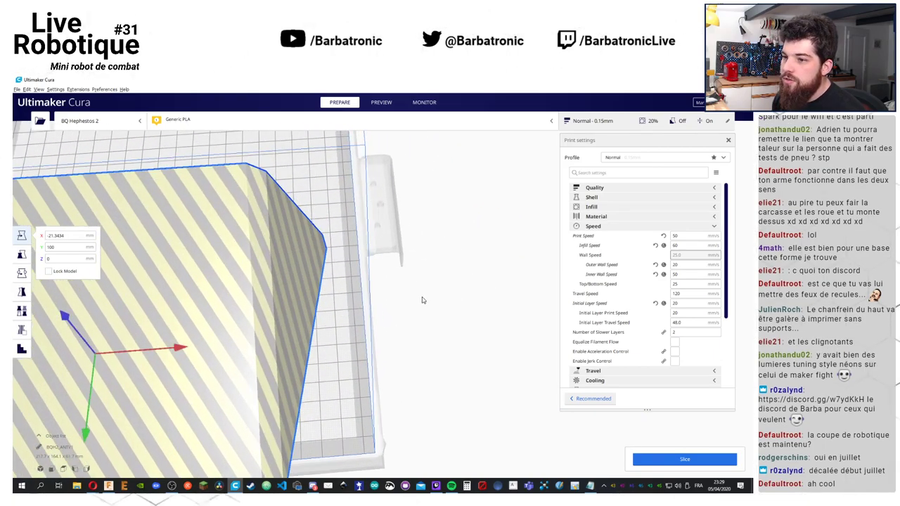
scroll(423, 300, down, 5)
right_drag(428, 300, 288, 269)
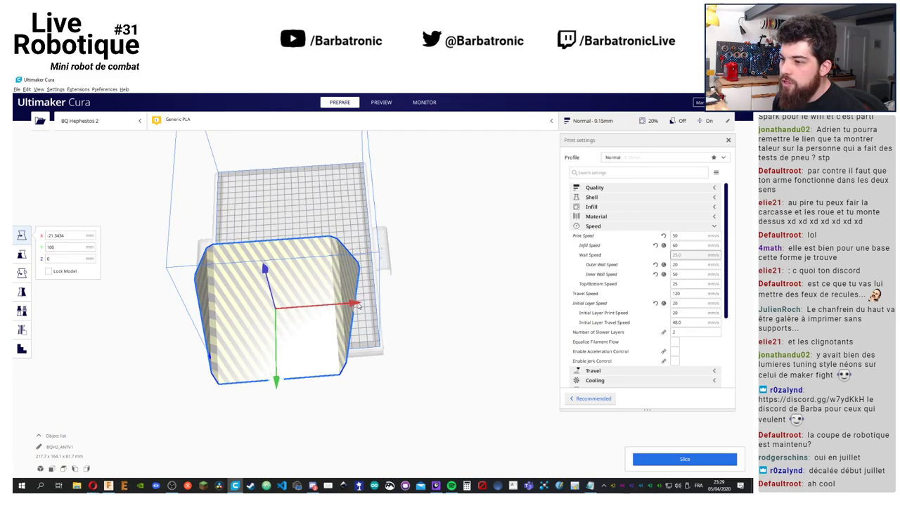
drag(359, 305, 480, 277)
right_drag(410, 346, 246, 211)
Try the Alfawise U20 printer, shift the chassis along Y and flip it 180°
click(98, 122)
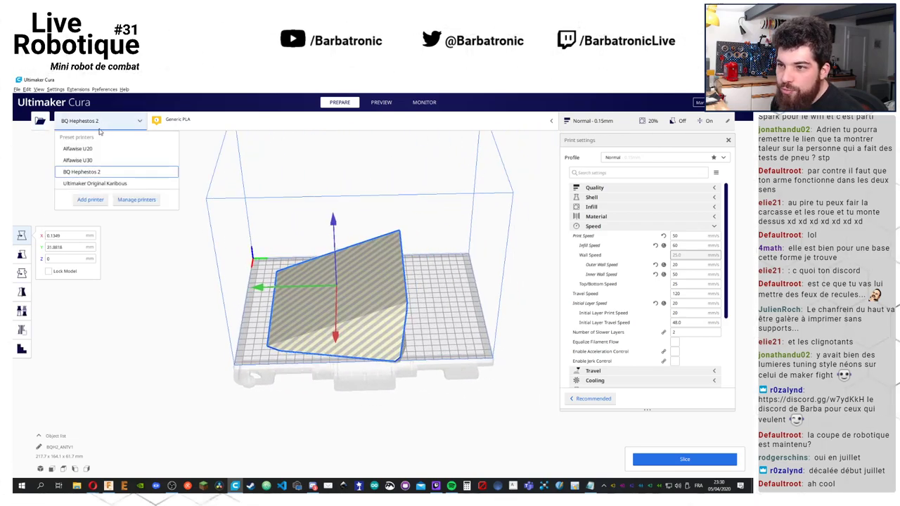
click(79, 148)
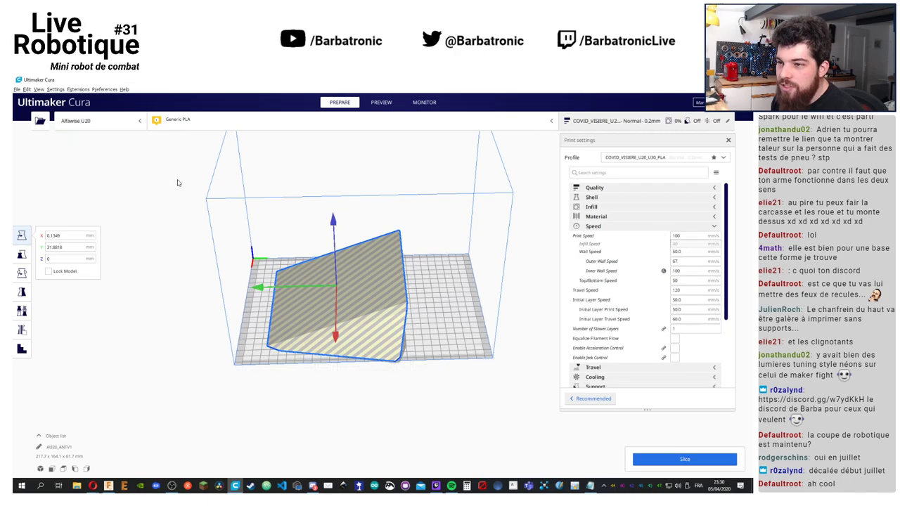
drag(261, 289, 301, 296)
right_drag(288, 377, 260, 327)
scroll(363, 265, up, 3)
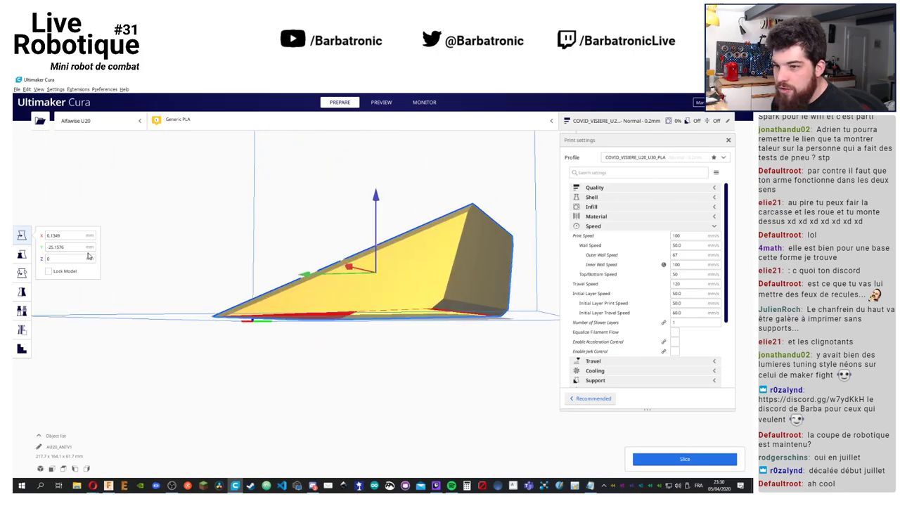
click(21, 272)
right_drag(257, 273, 325, 166)
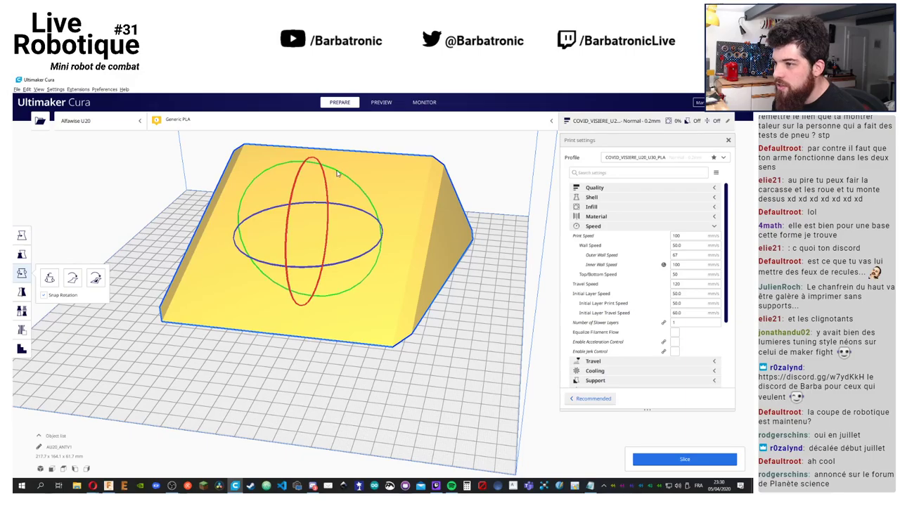
drag(337, 174, 218, 224)
right_drag(218, 223, 215, 259)
Return to the BQ Hephestos 2, rotate the chassis 90° upright, tilt it and raise it above the plate
click(78, 121)
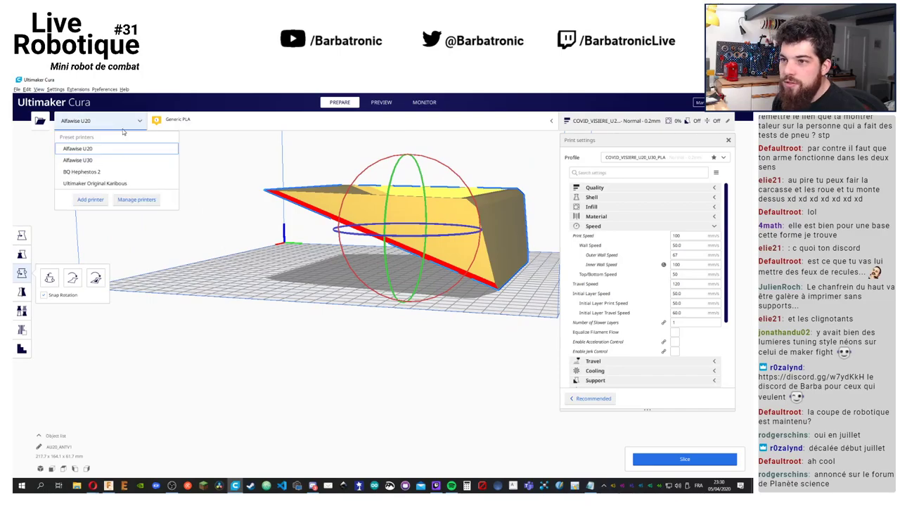
click(112, 172)
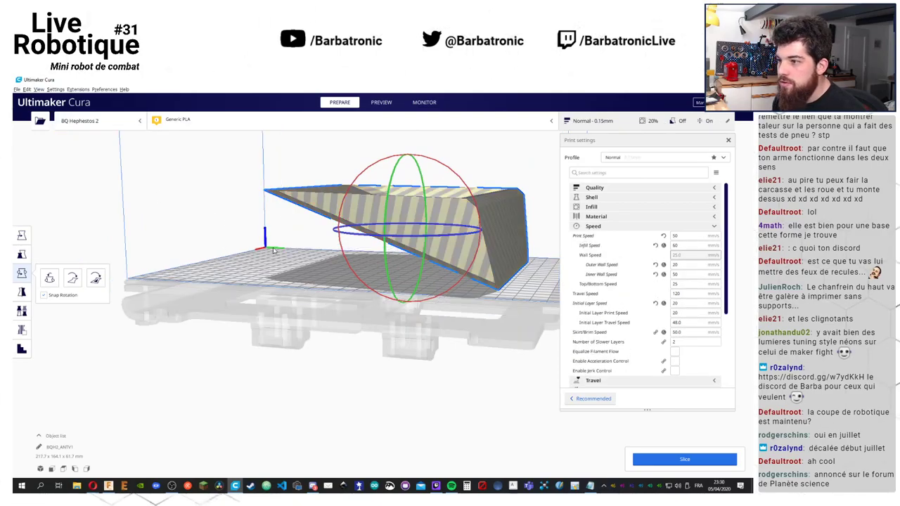
right_drag(261, 249, 330, 244)
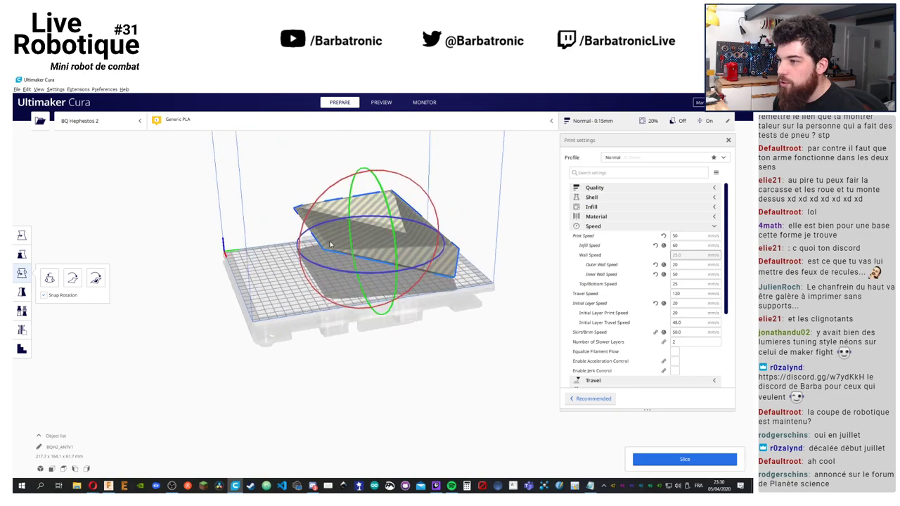
drag(415, 184, 437, 250)
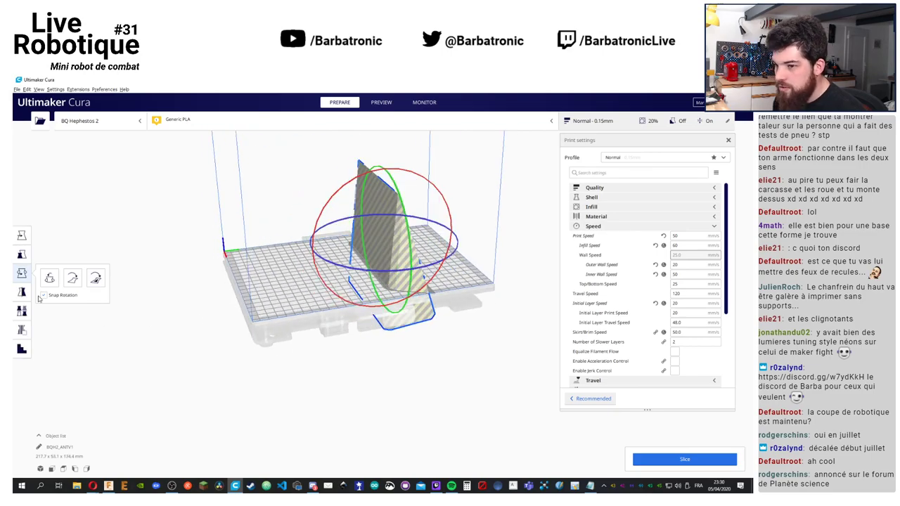
click(96, 278)
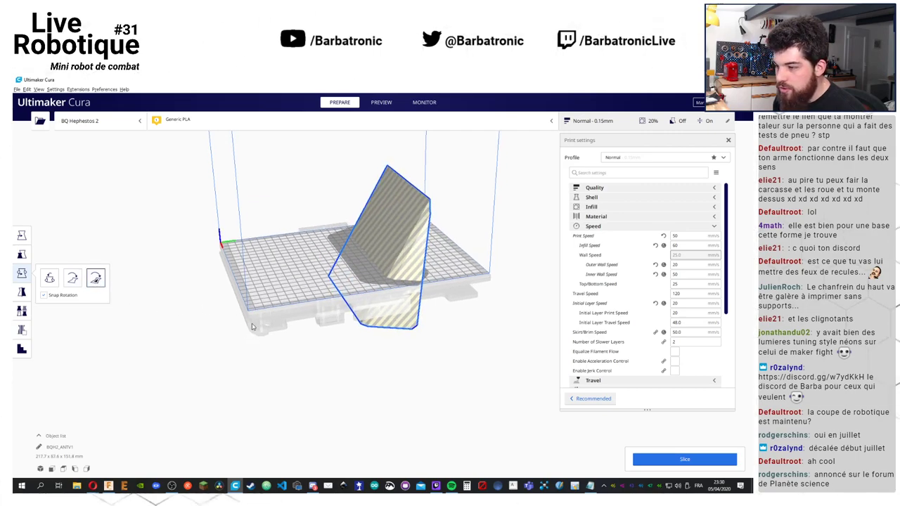
right_drag(252, 327, 341, 298)
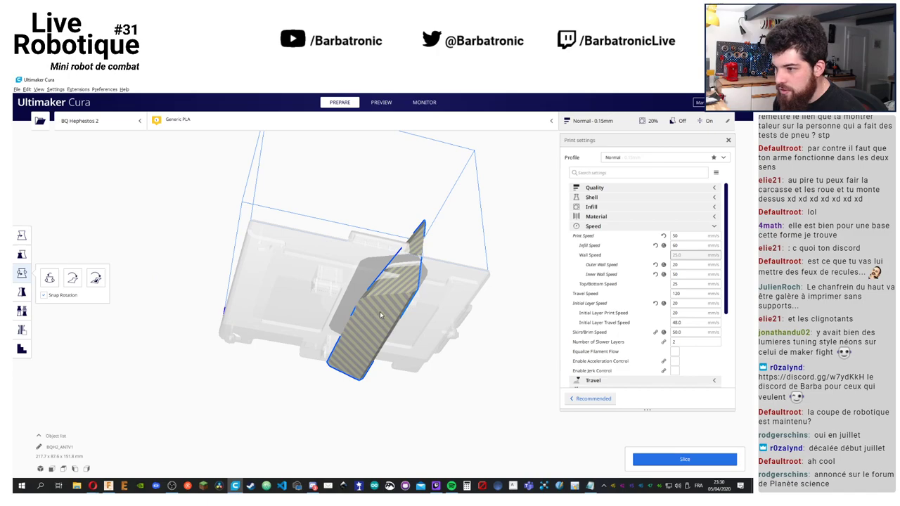
click(22, 237)
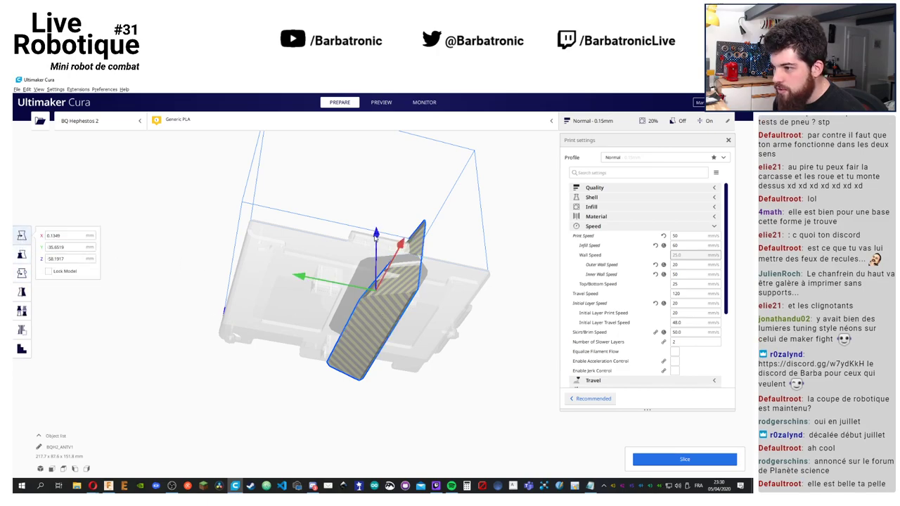
drag(376, 236, 375, 158)
right_drag(374, 158, 164, 271)
click(23, 273)
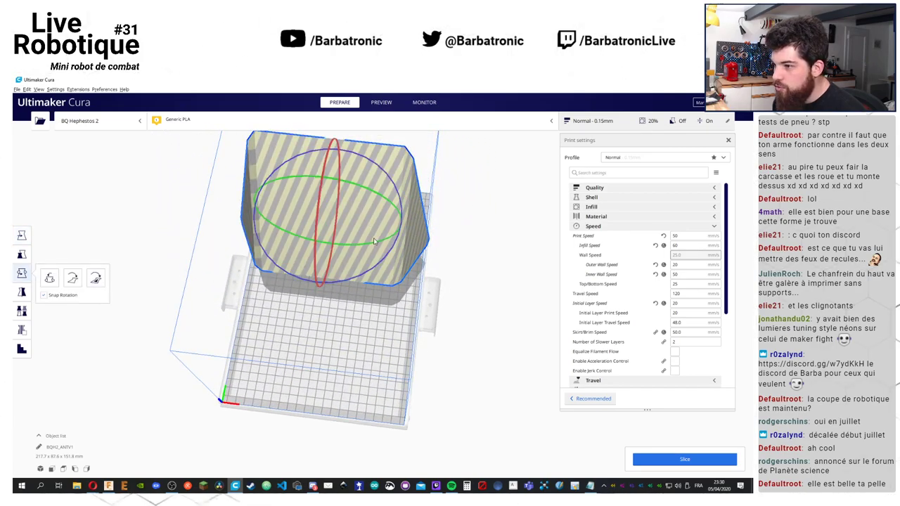
Tilt the chassis with the rotate rings and move it down onto the build plate
drag(369, 248, 398, 255)
right_drag(398, 254, 328, 201)
drag(328, 202, 444, 180)
right_drag(430, 215, 297, 388)
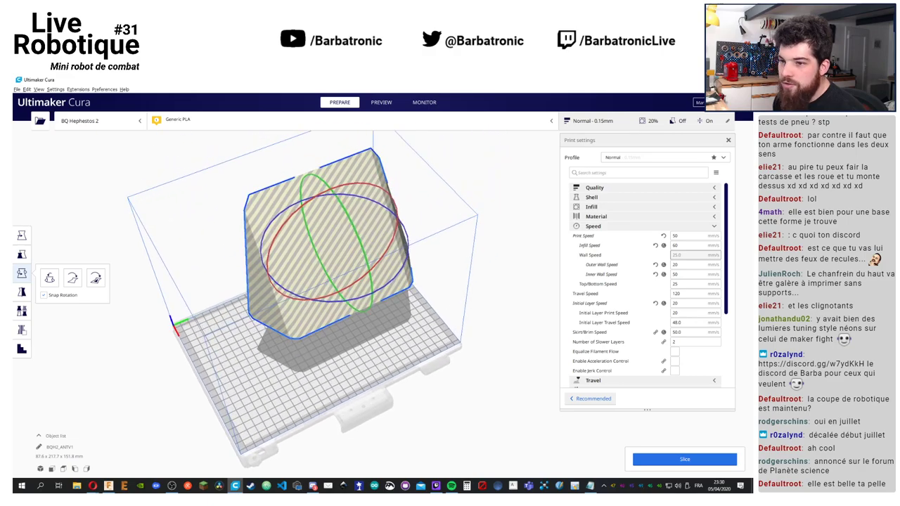
click(23, 236)
drag(355, 294, 320, 350)
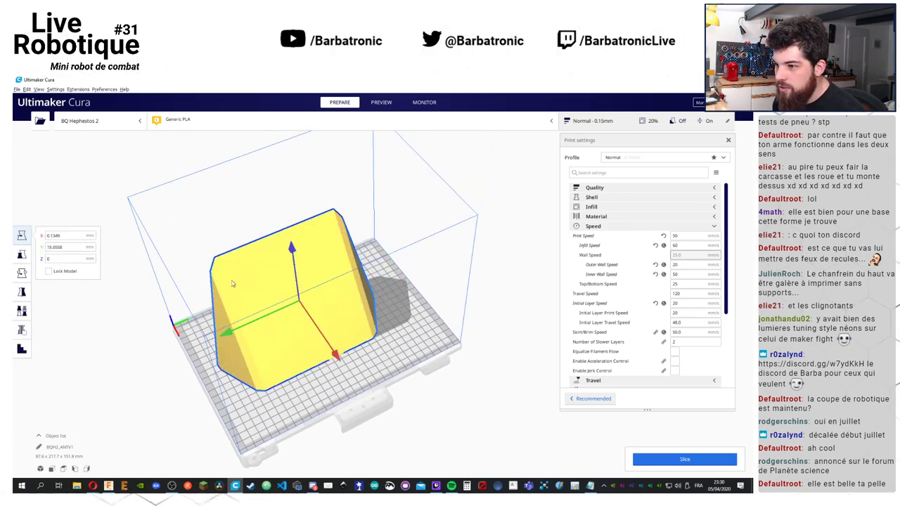
right_drag(319, 349, 187, 301)
Lay the wedge flat twice to stand it diagonally, then deselect and inspect its placement
click(22, 275)
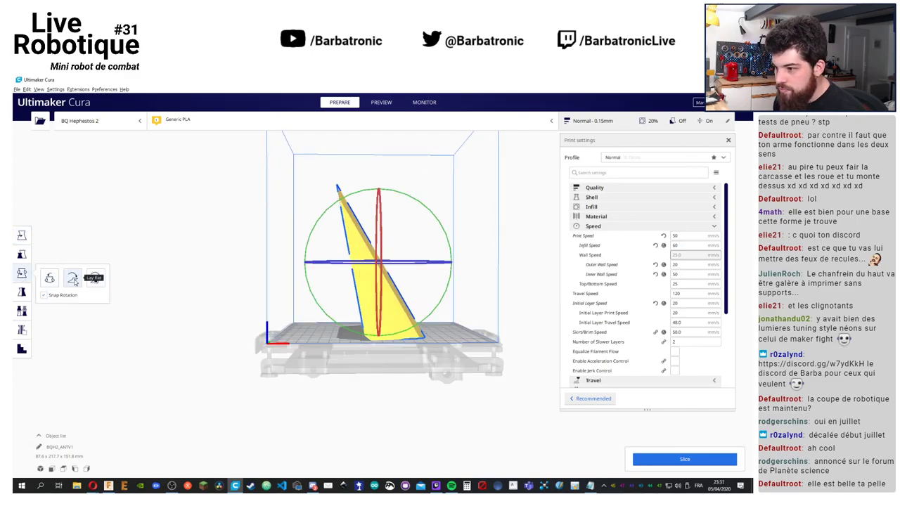
click(73, 279)
click(72, 279)
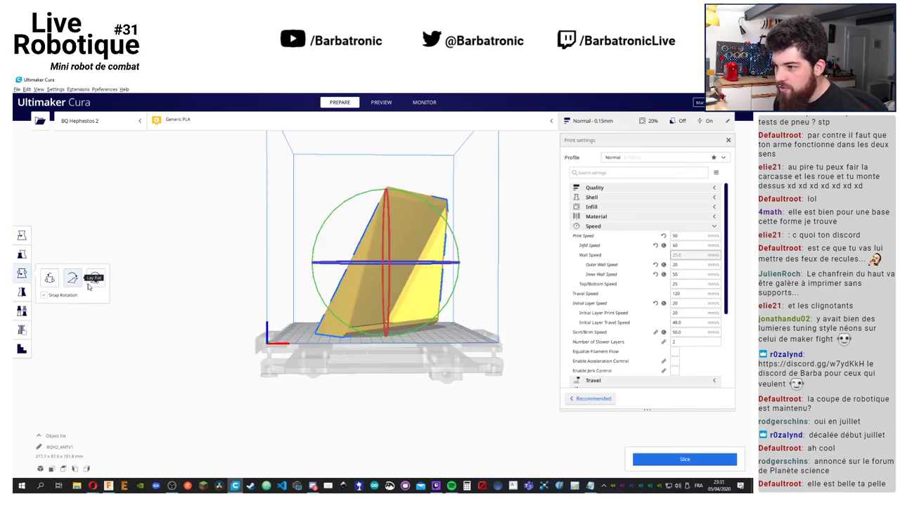
right_drag(88, 286, 152, 316)
click(306, 336)
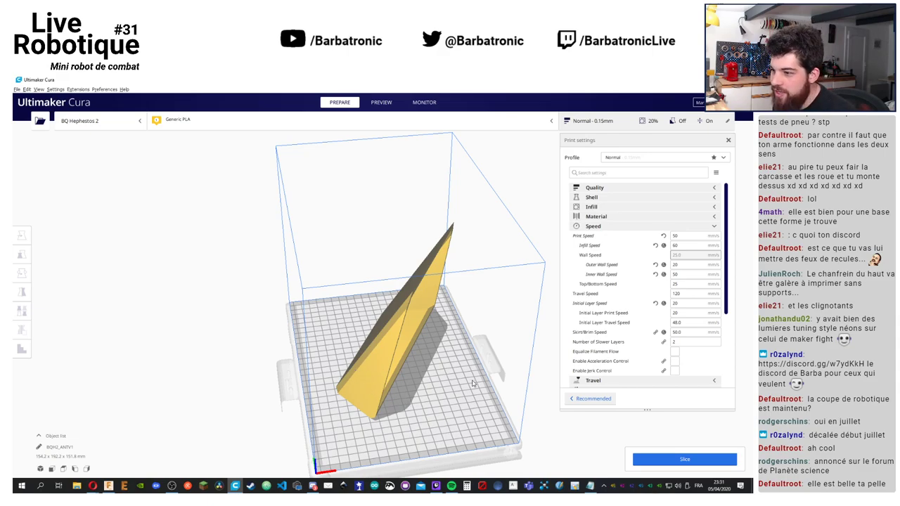
right_drag(472, 383, 672, 414)
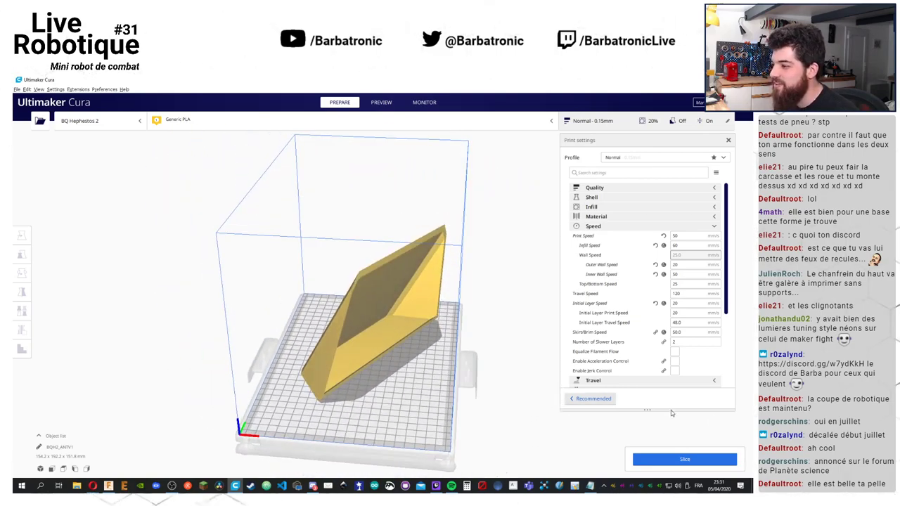
Slice, change layer height to 0.2 mm, confirm 20% infill density, and re-slice
click(685, 459)
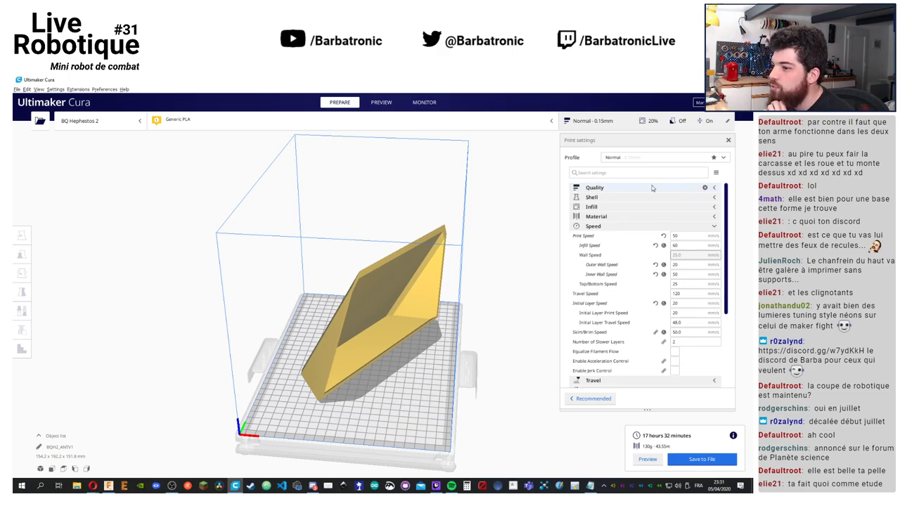
click(716, 188)
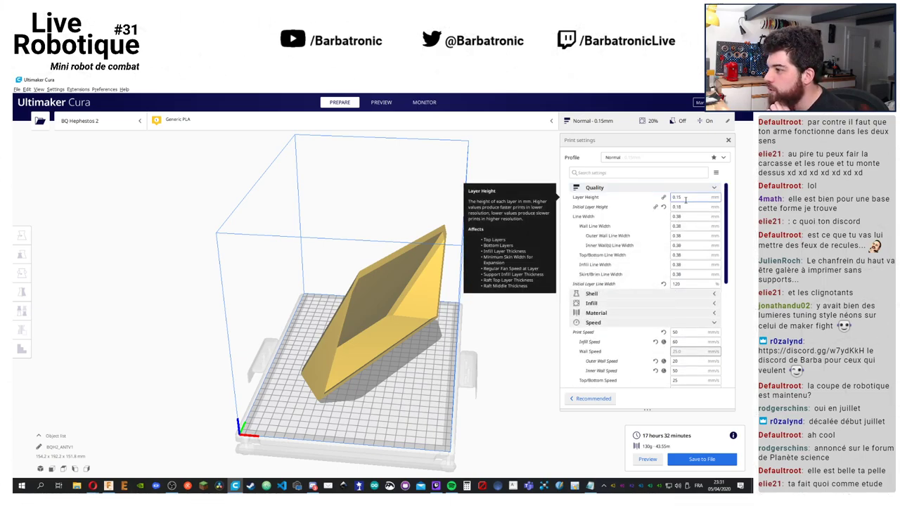
key(BackSpace)
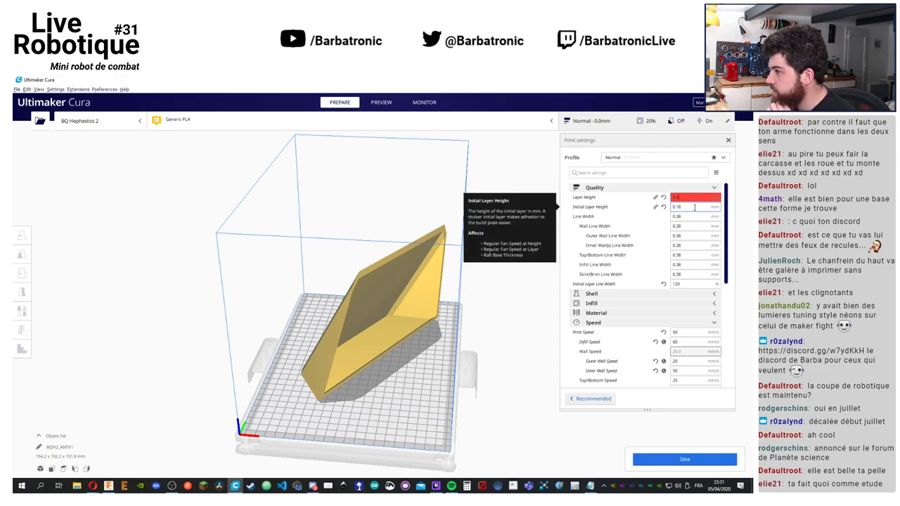
text(2)
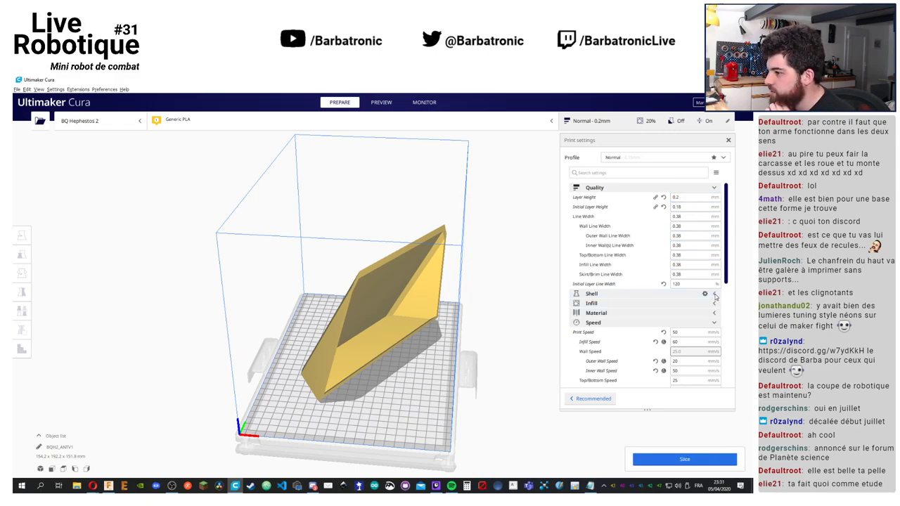
click(715, 188)
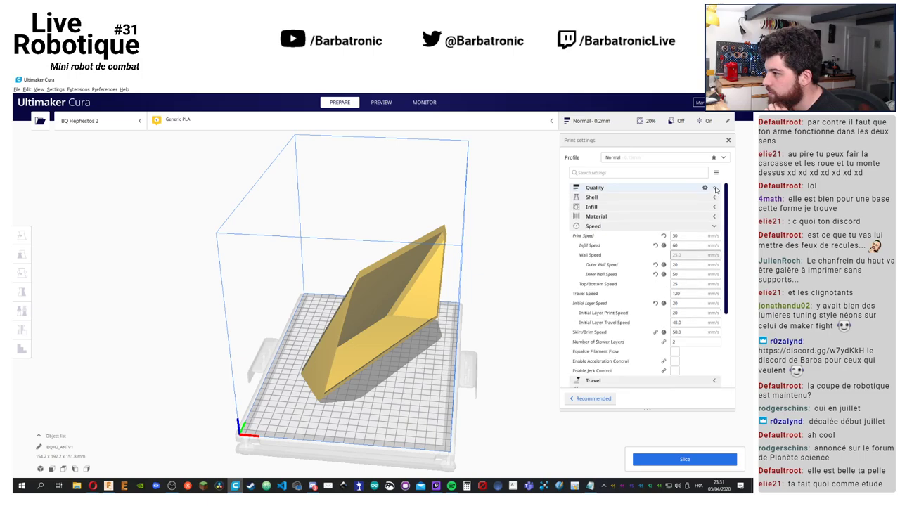
click(715, 197)
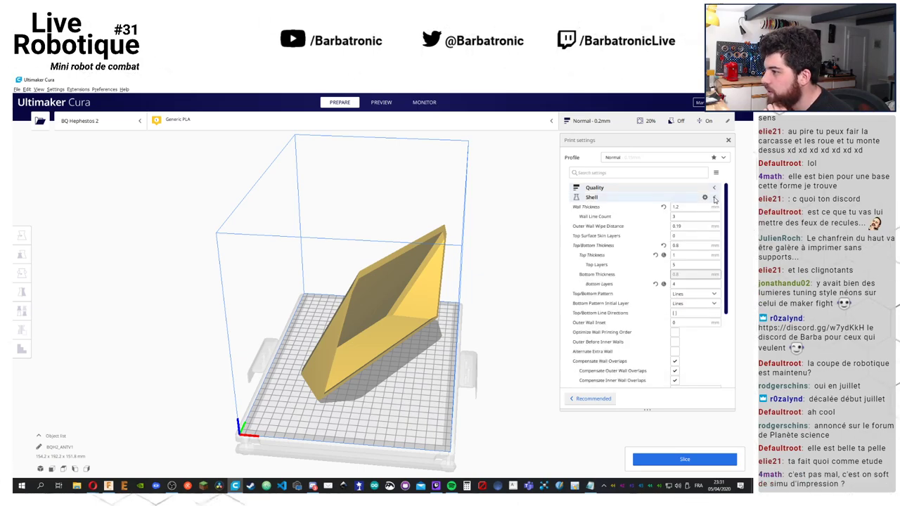
click(715, 198)
click(715, 207)
click(692, 216)
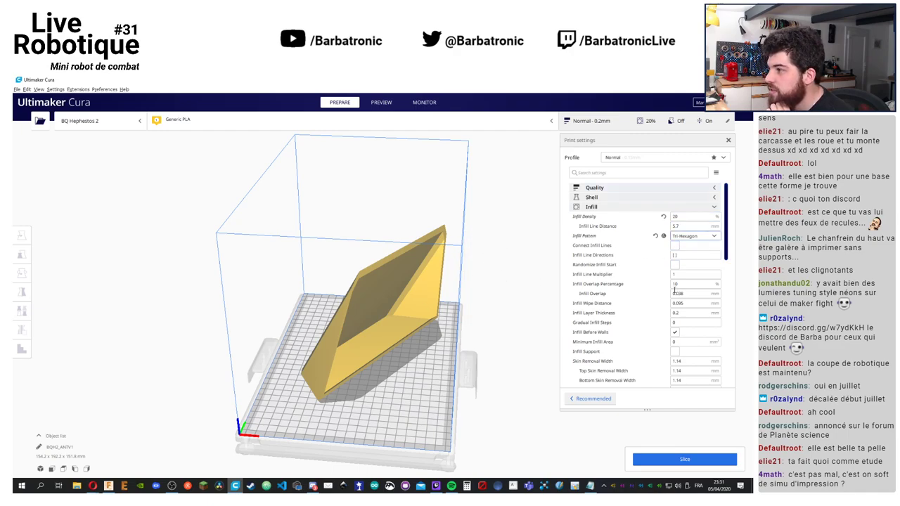
click(681, 459)
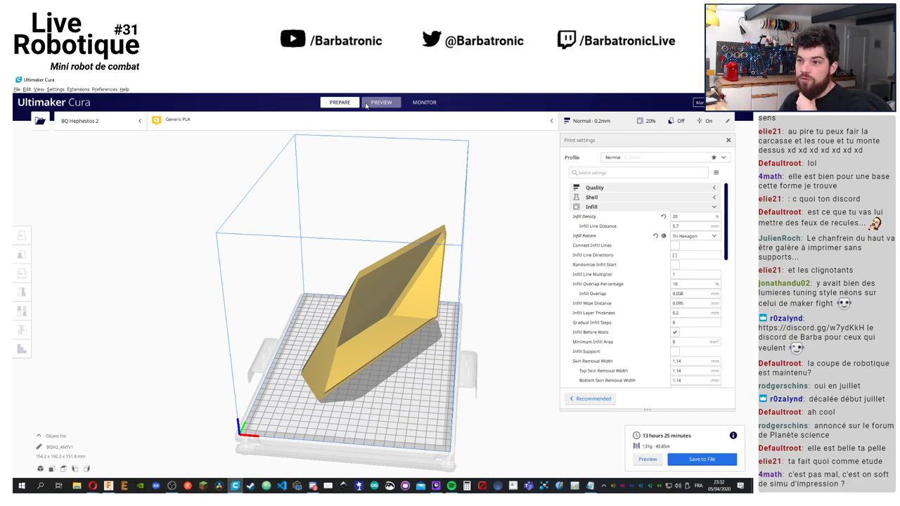
In the layer preview, drag the slider to show only the lower layers and orbit to inspect walls and infill
click(379, 102)
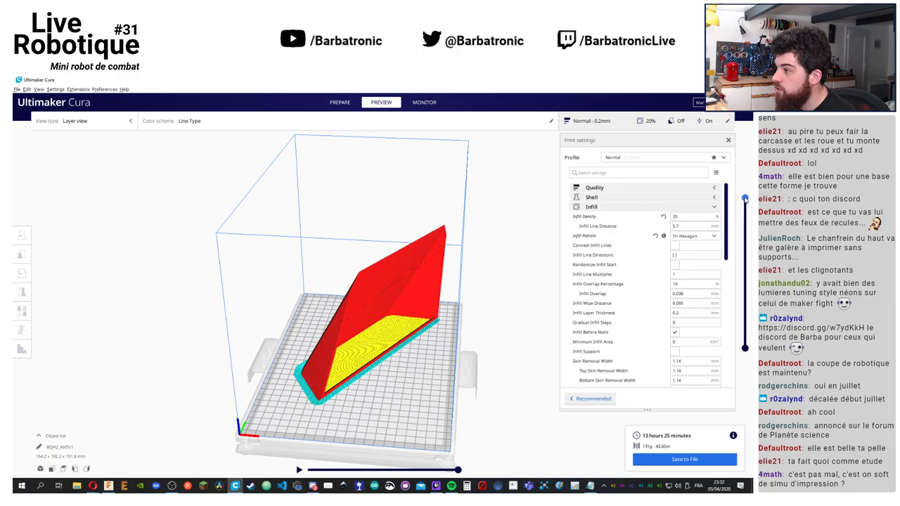
drag(745, 199, 745, 246)
scroll(353, 337, up, 5)
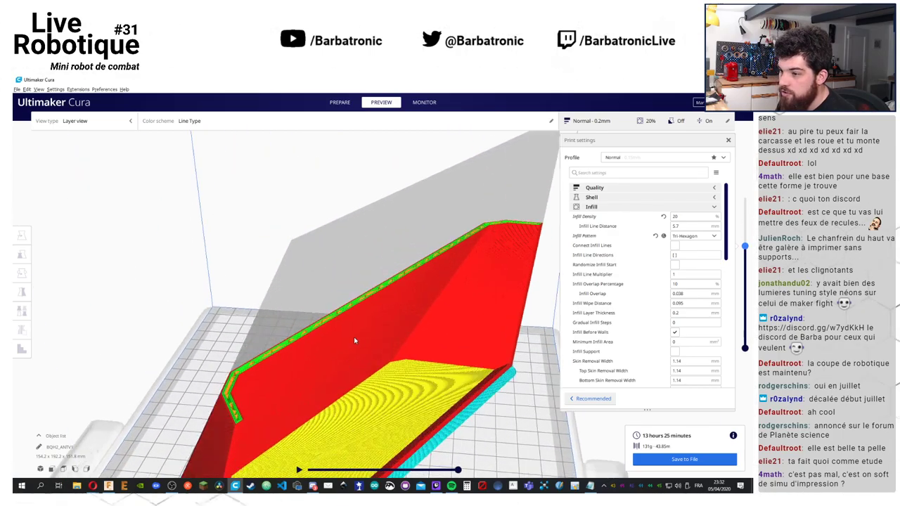
right_drag(354, 337, 288, 274)
scroll(390, 257, down, 5)
drag(745, 256, 746, 337)
drag(745, 327, 744, 308)
right_drag(450, 281, 411, 295)
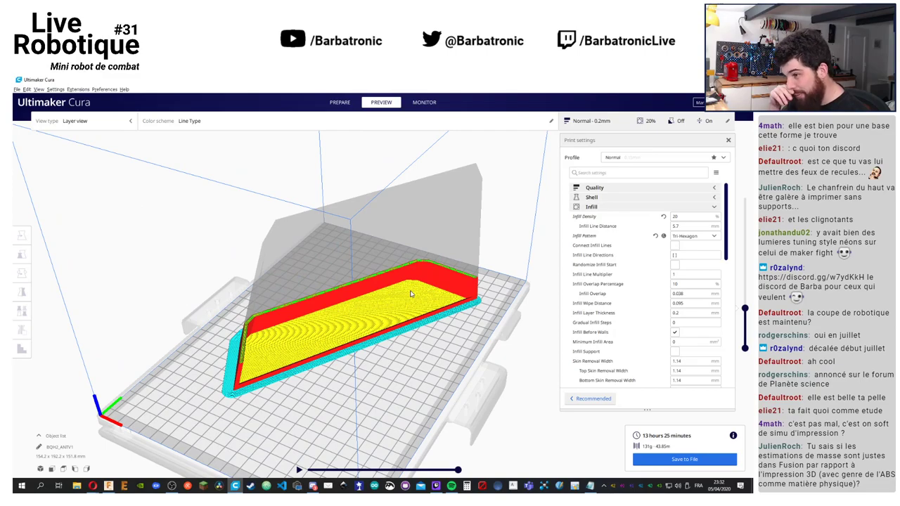
Back in Fusion 360, measure 217.715 mm between the chassis's two top corner vertices, then clear it
key(alt+Tab)
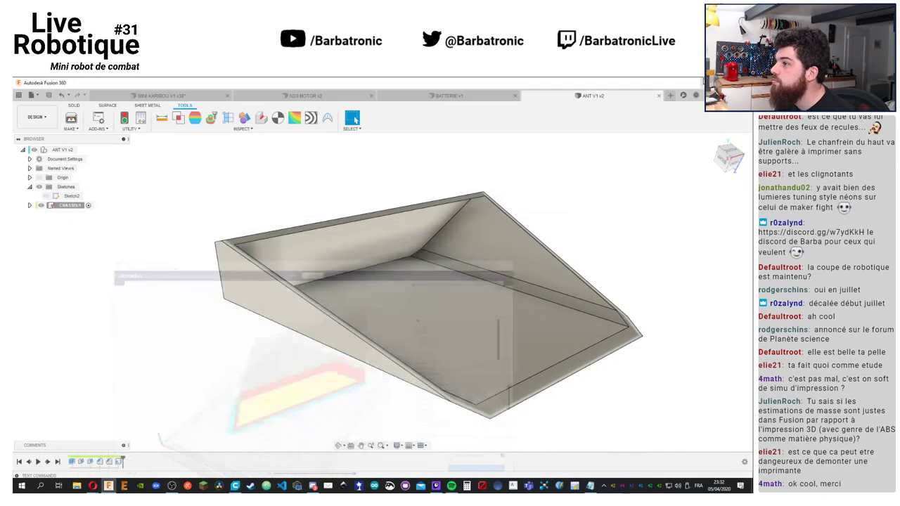
key(m)
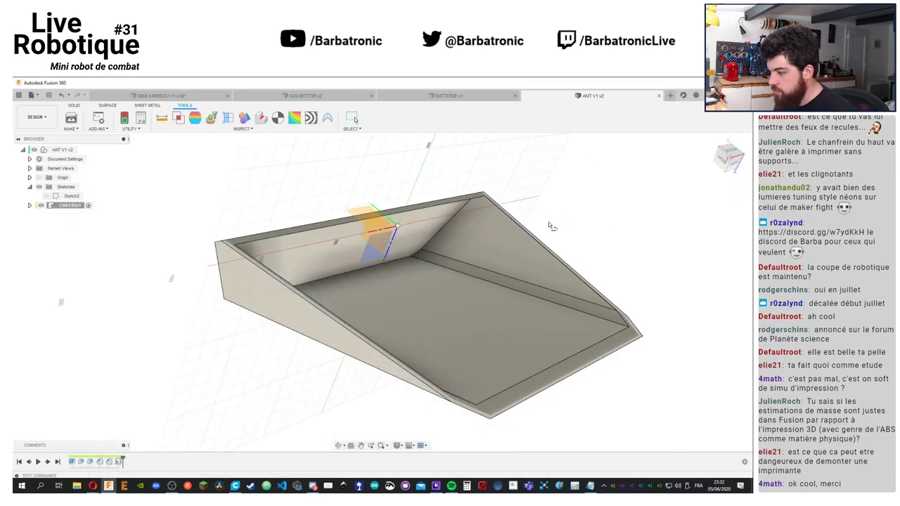
key(i)
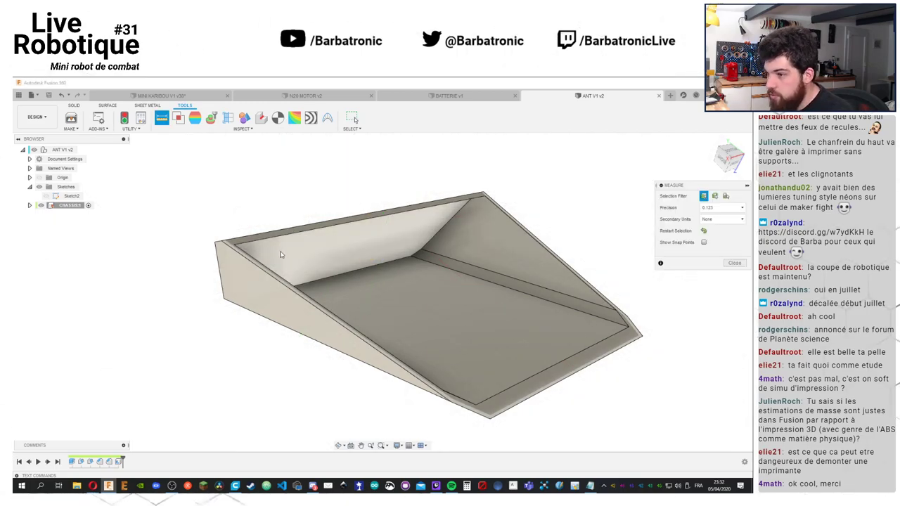
click(242, 230)
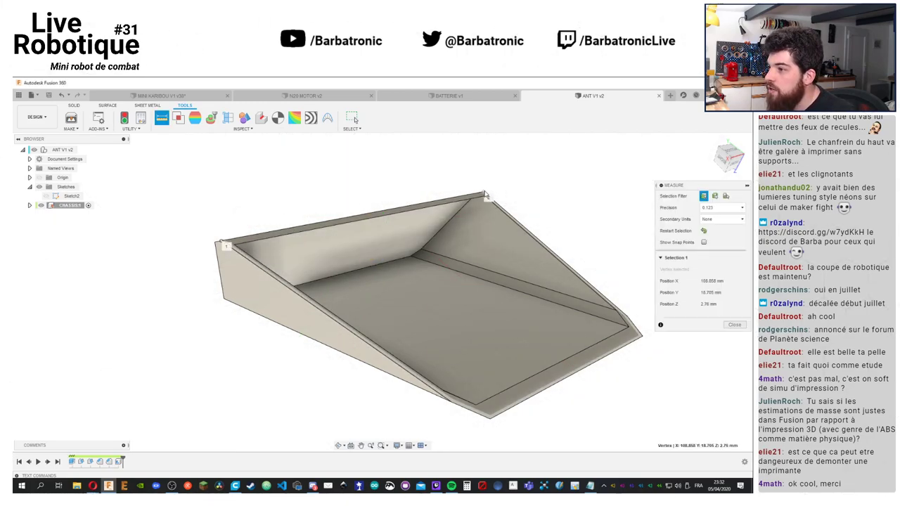
click(485, 195)
right_click(532, 200)
click(535, 207)
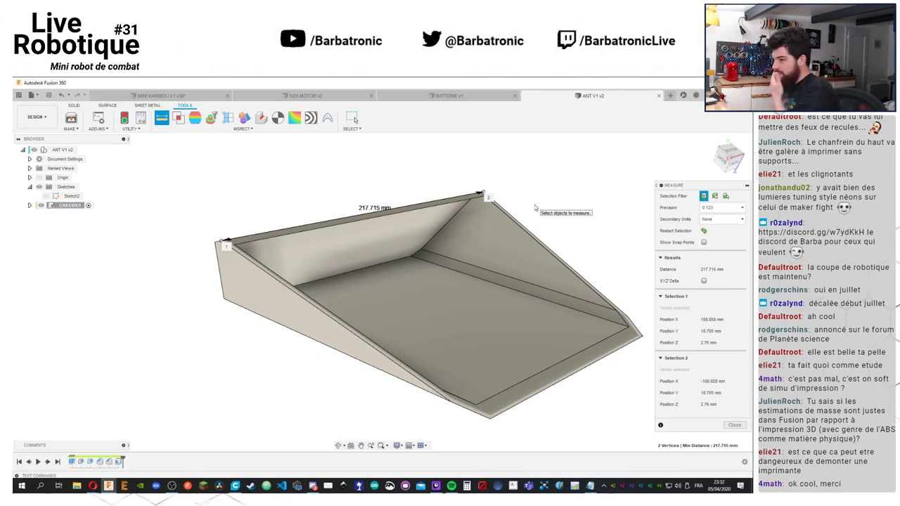
key(Escape)
shift+middle_drag(588, 206, 302, 183)
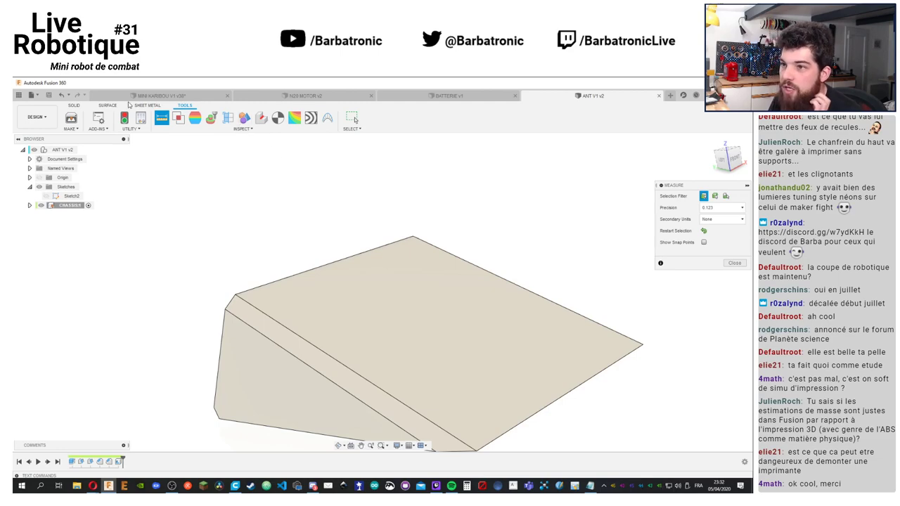
In Change Parameters, enter dia_roue 40 mm, largeur_robot 150 mm, and long_robot 140 mm, then apply
click(74, 105)
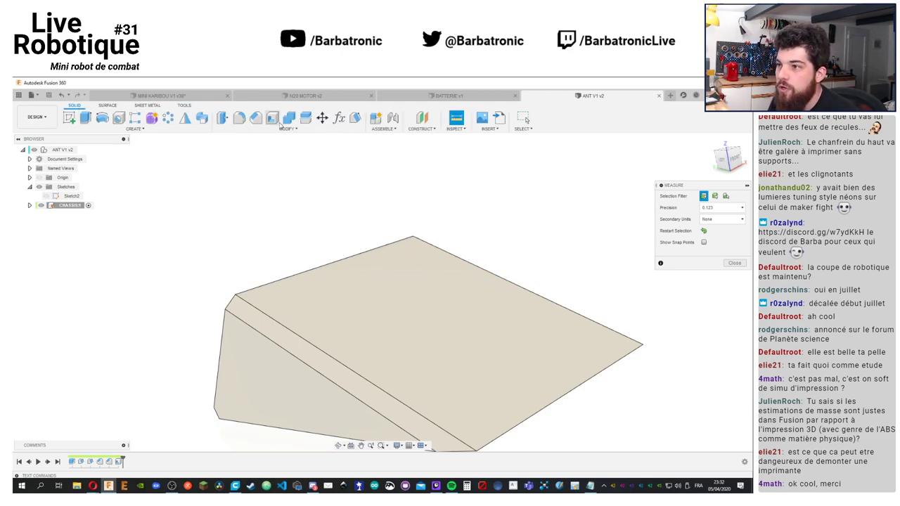
click(338, 118)
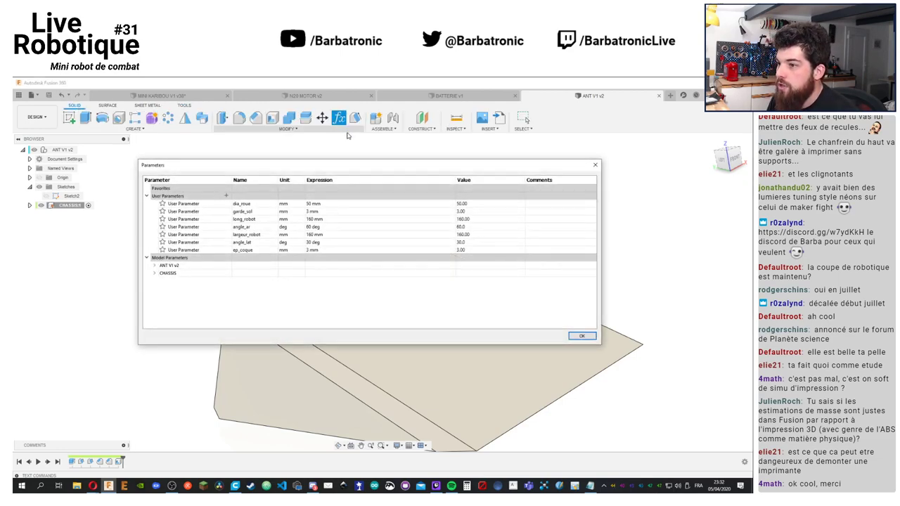
click(311, 204)
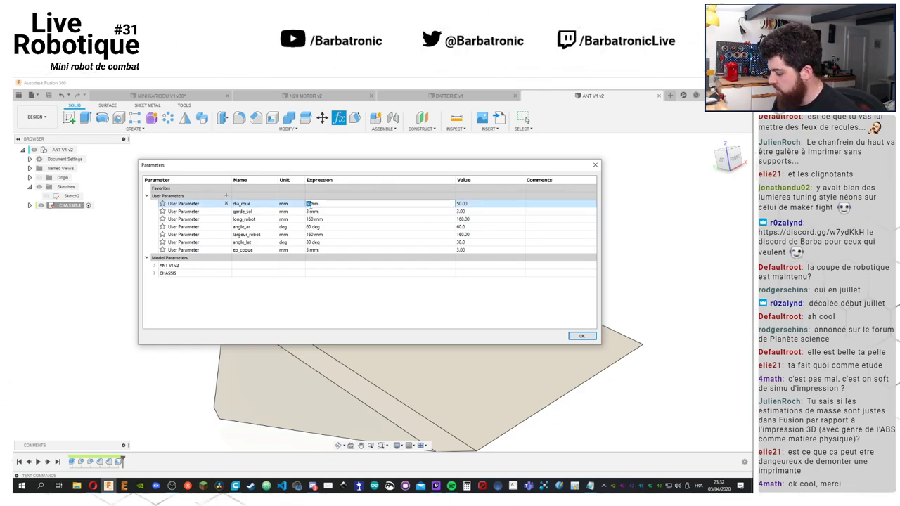
text(40mm)
click(314, 219)
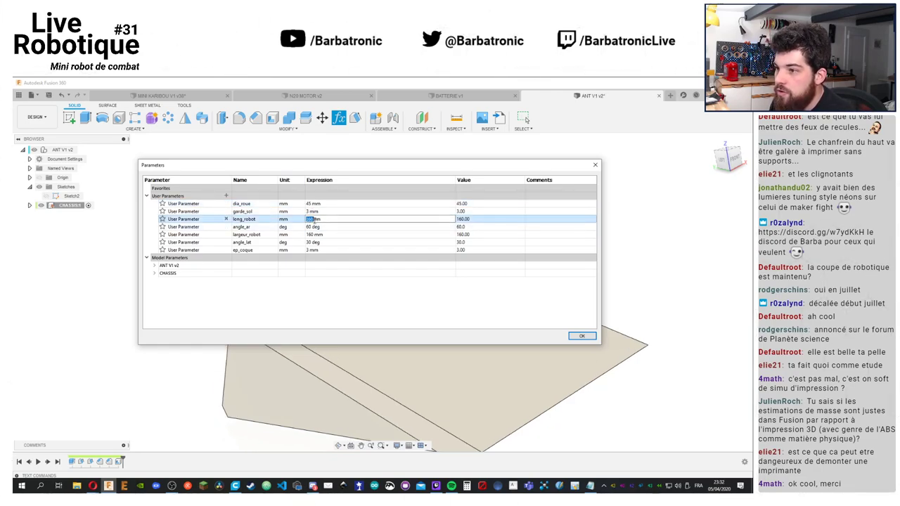
text(150mm)
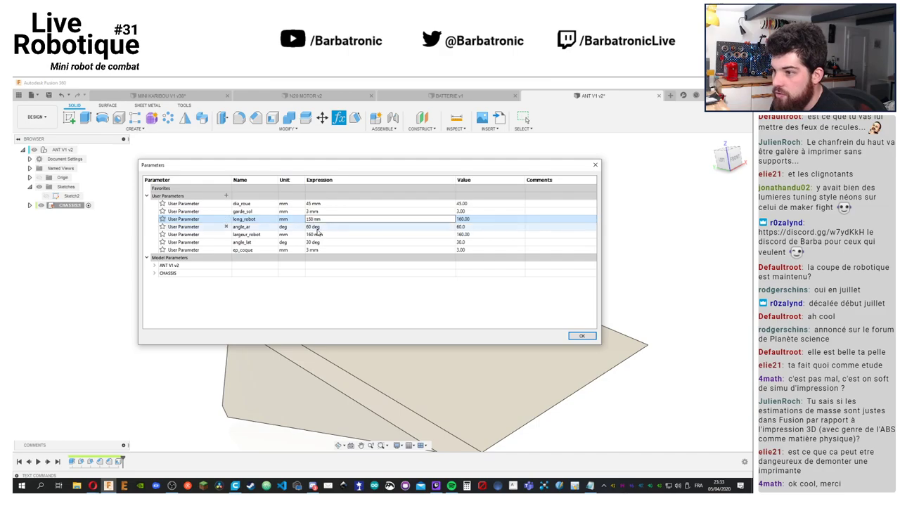
click(312, 234)
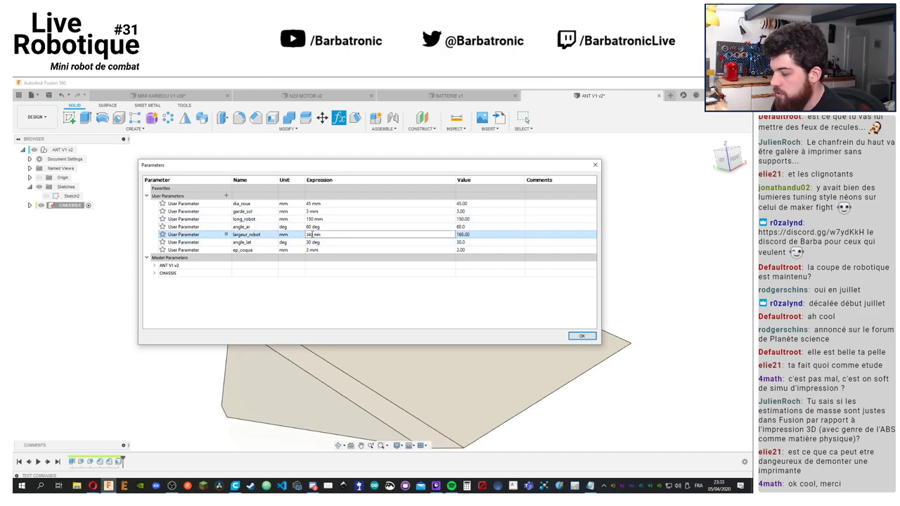
key(Return)
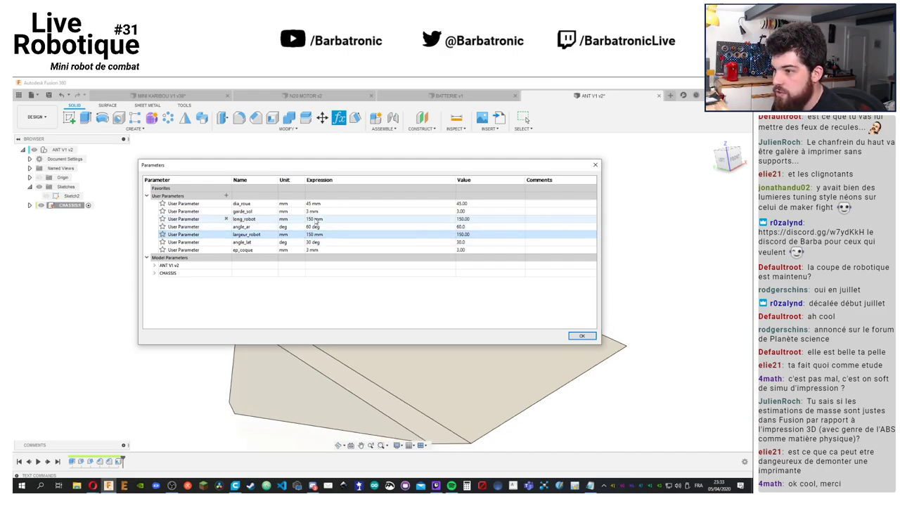
click(314, 219)
text(140 mm)
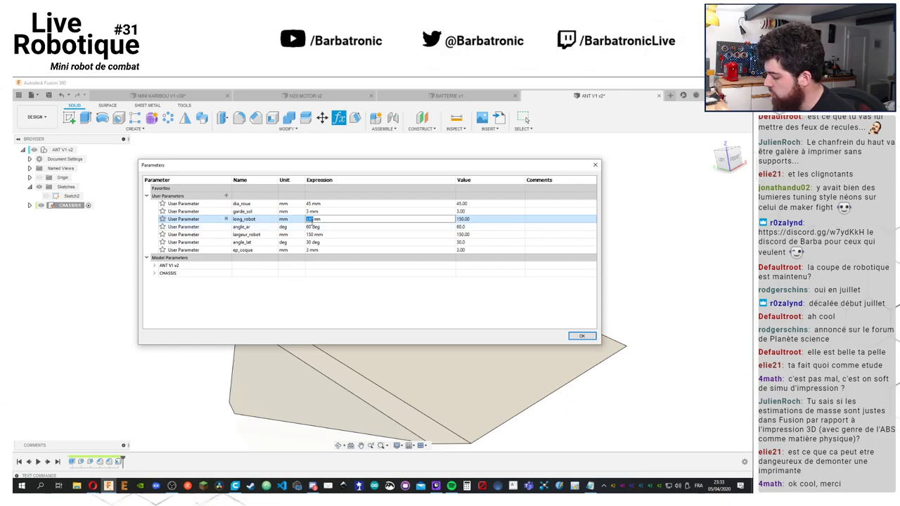
click(581, 336)
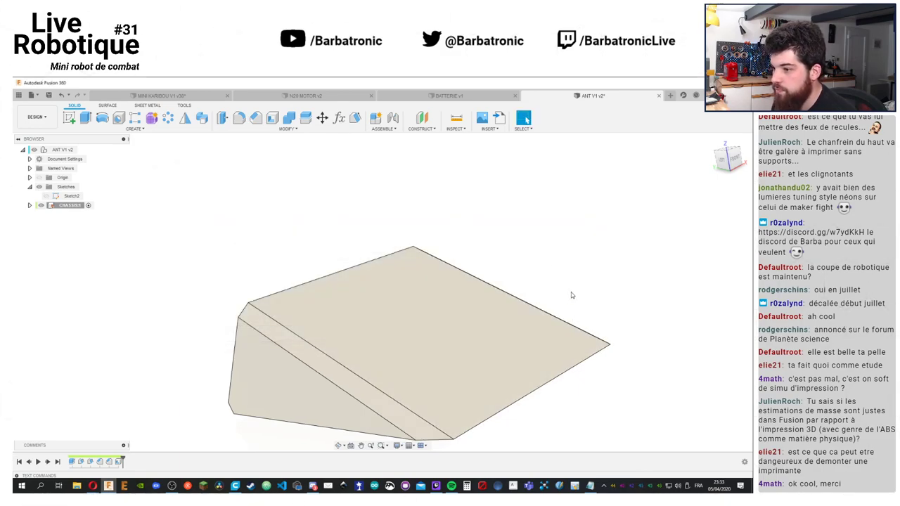
Measure the chassis's long bottom edge and confirm it reads 201.493 mm
shift+middle_drag(540, 267, 603, 266)
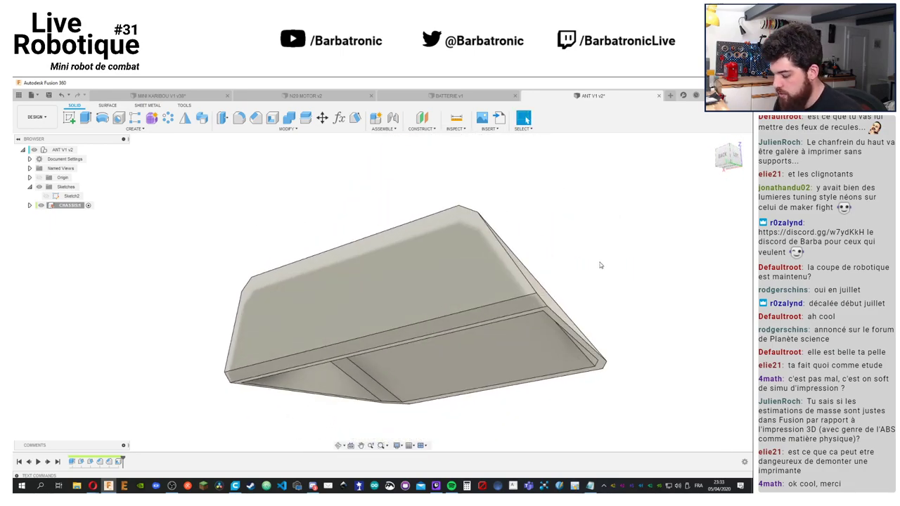
key(i)
click(536, 312)
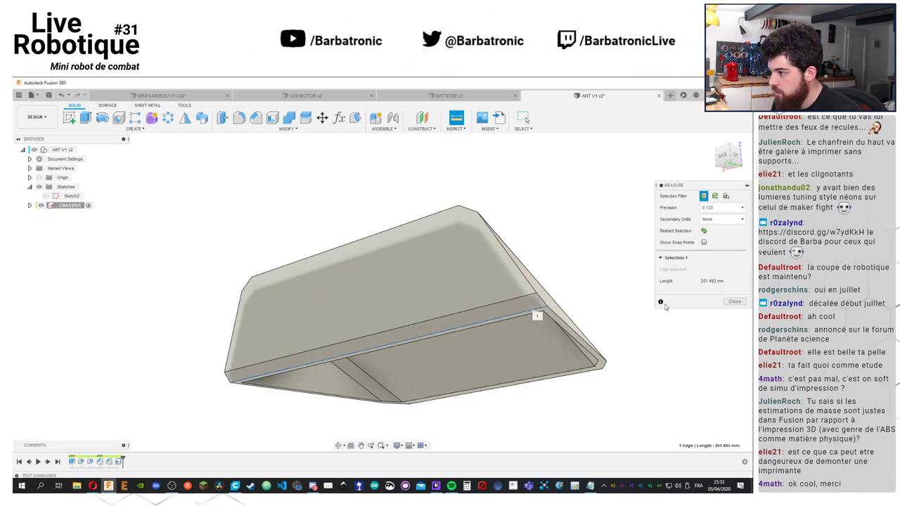
key(Escape)
shift+middle_drag(597, 251, 602, 267)
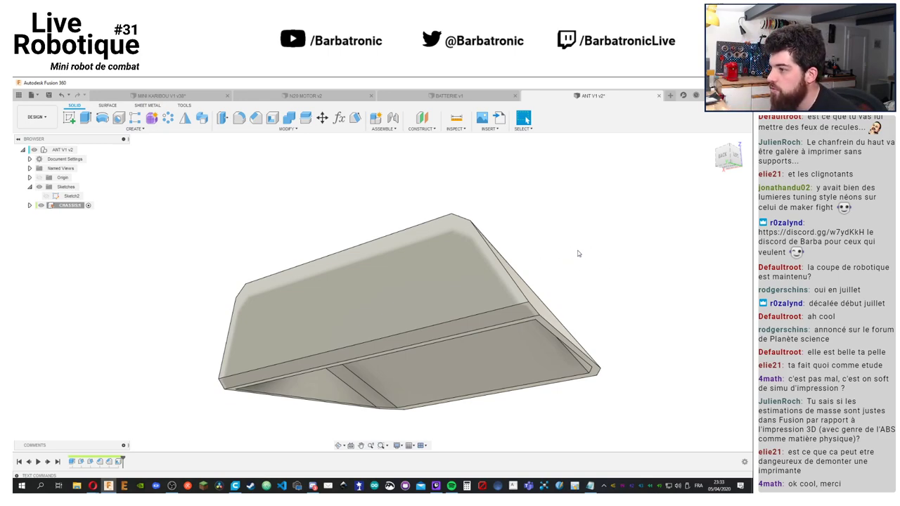
mouse_move(579, 252)
shift+middle_down()
mouse_move(565, 261)
mouse_move(596, 293)
mouse_move(577, 249)
mouse_move(574, 258)
shift+middle_up()
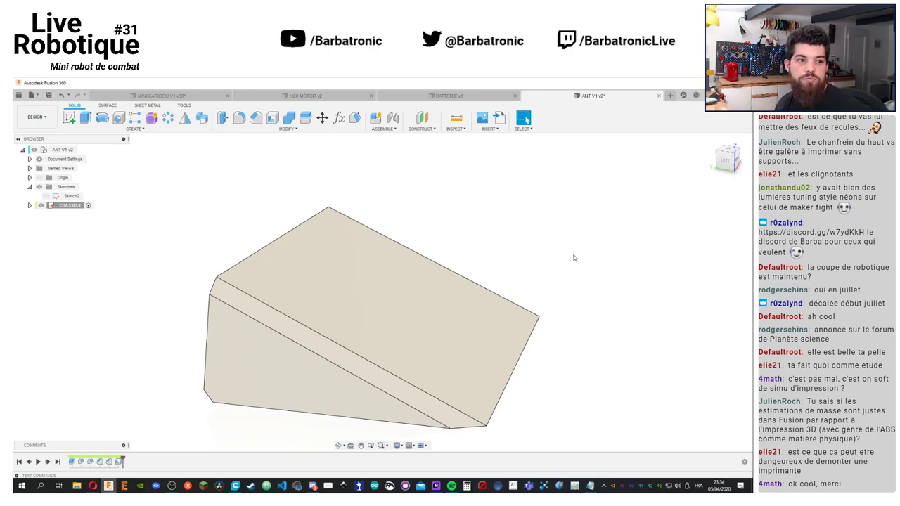
shift+middle_drag(524, 216, 546, 286)
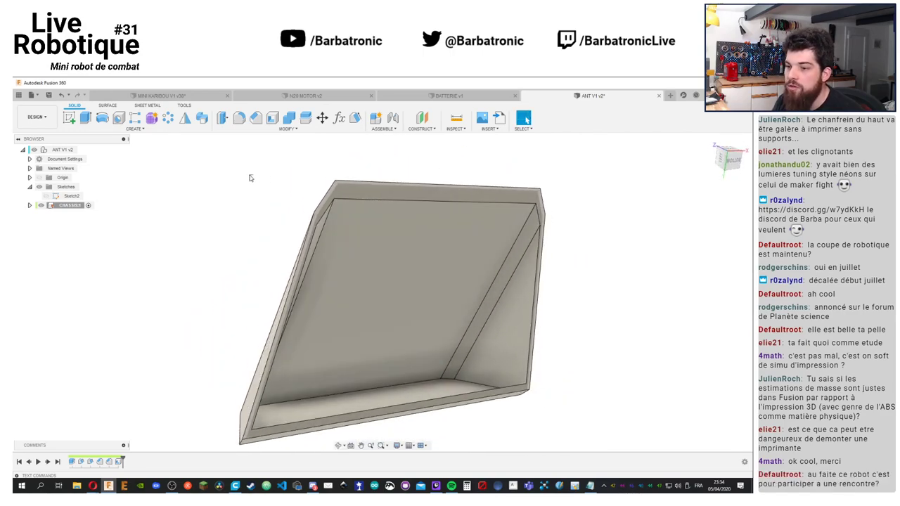
Save the chassis design as a new version
key(ctrl+s)
click(366, 290)
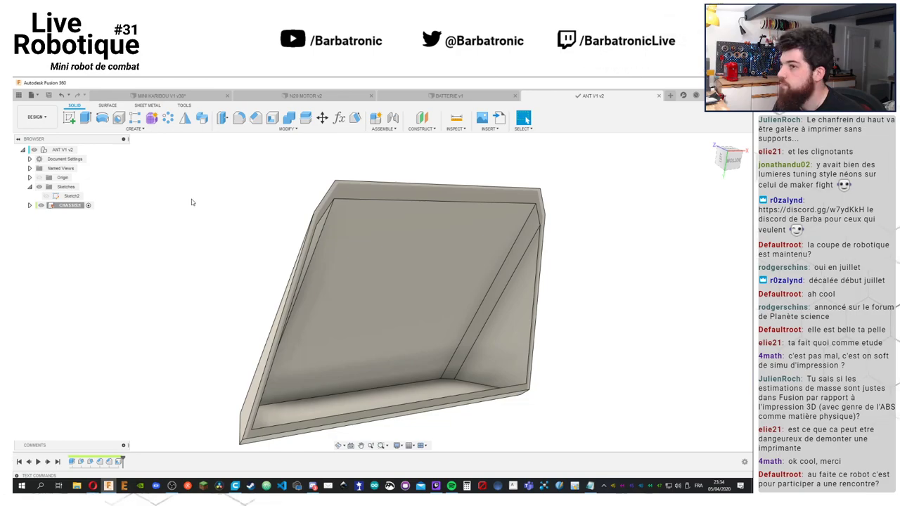
click(184, 105)
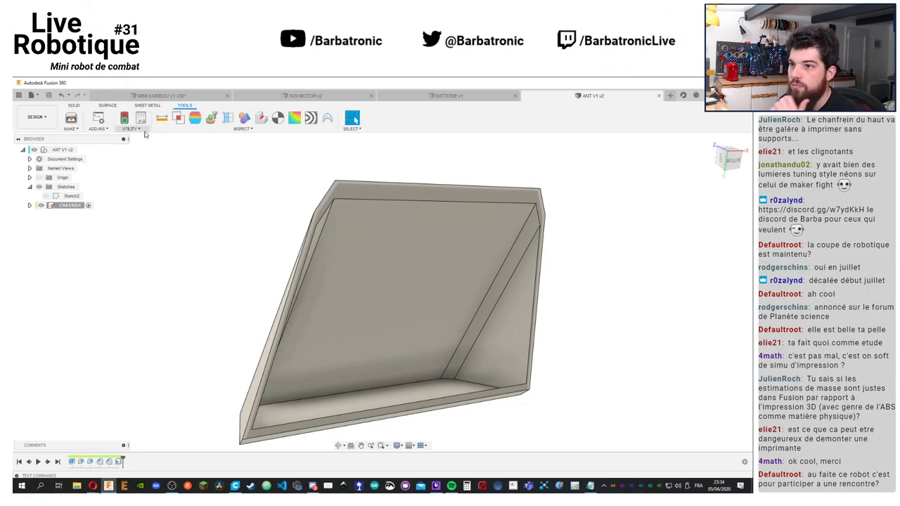
Export the chassis body through 3D Print as ANTV1.stl, overwriting the old file, then bring up Cura
click(71, 118)
click(707, 286)
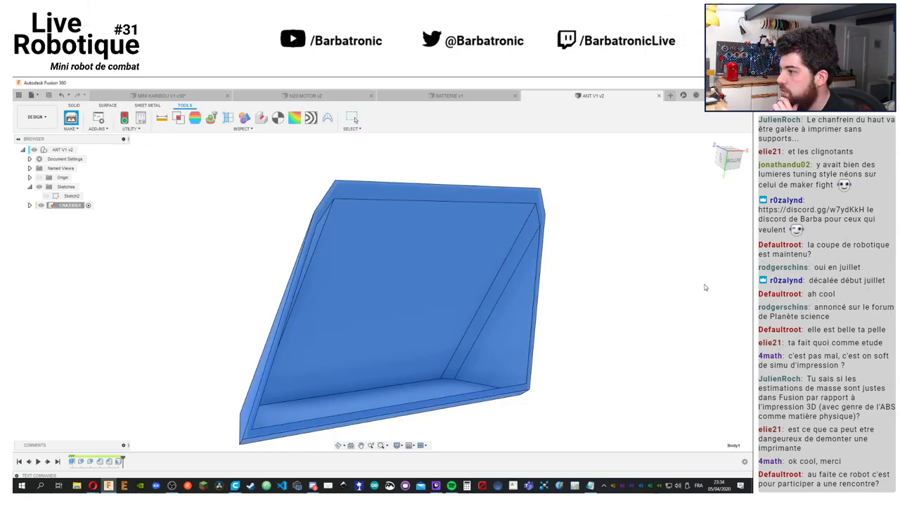
click(316, 284)
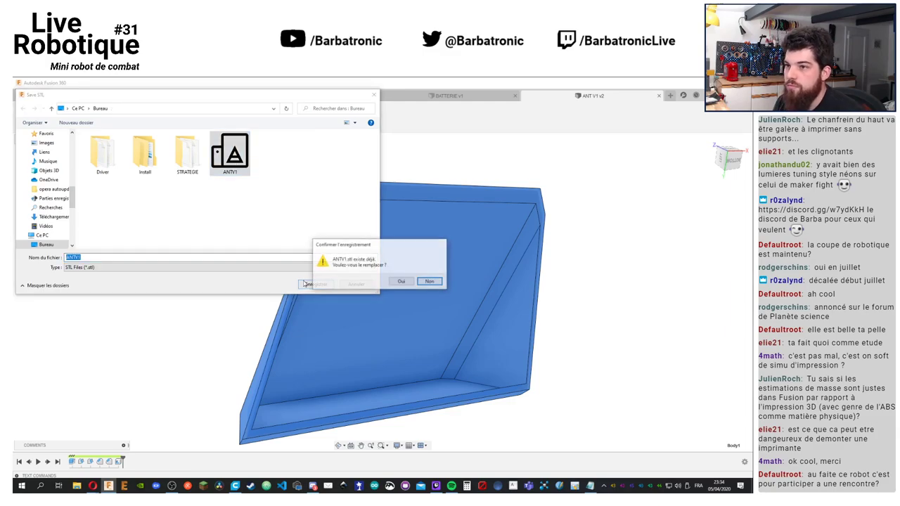
click(381, 283)
click(236, 486)
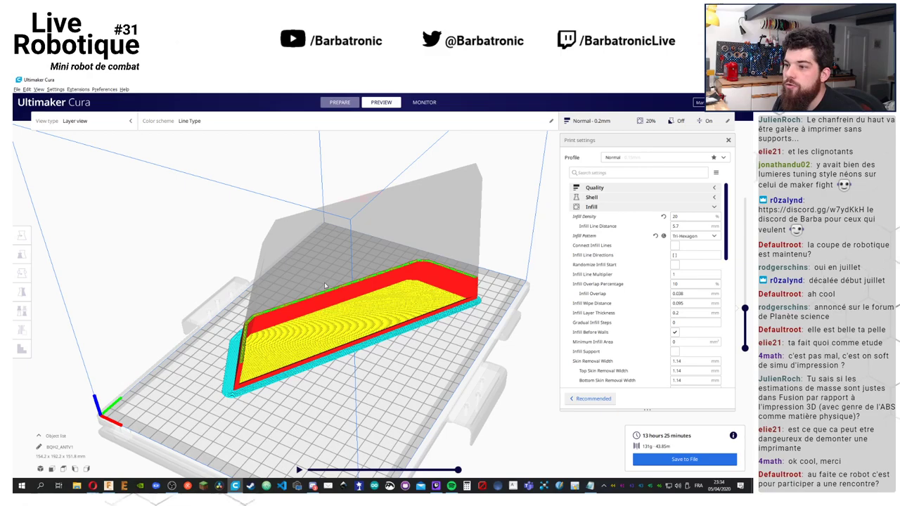
Reload the updated ANTV1 chassis and slice it: 10 hours 43 minutes, 106 g
click(335, 104)
right_click(338, 246)
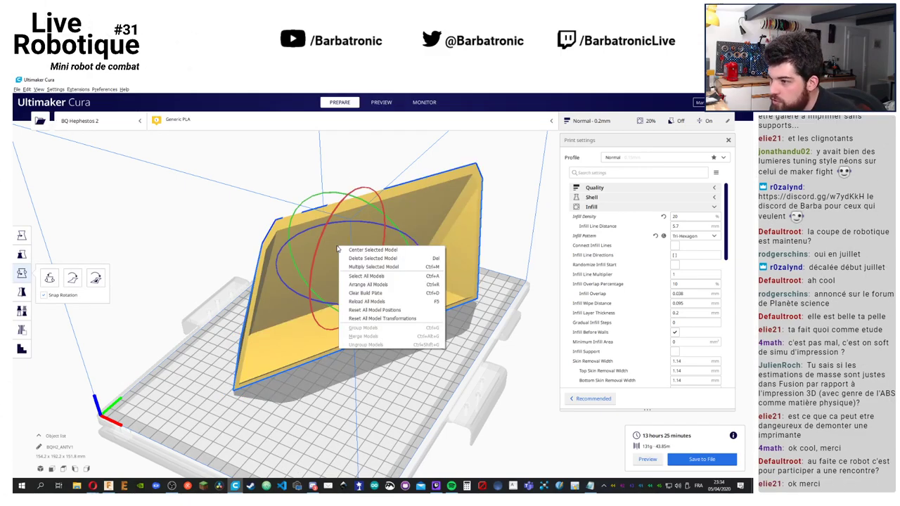
click(395, 302)
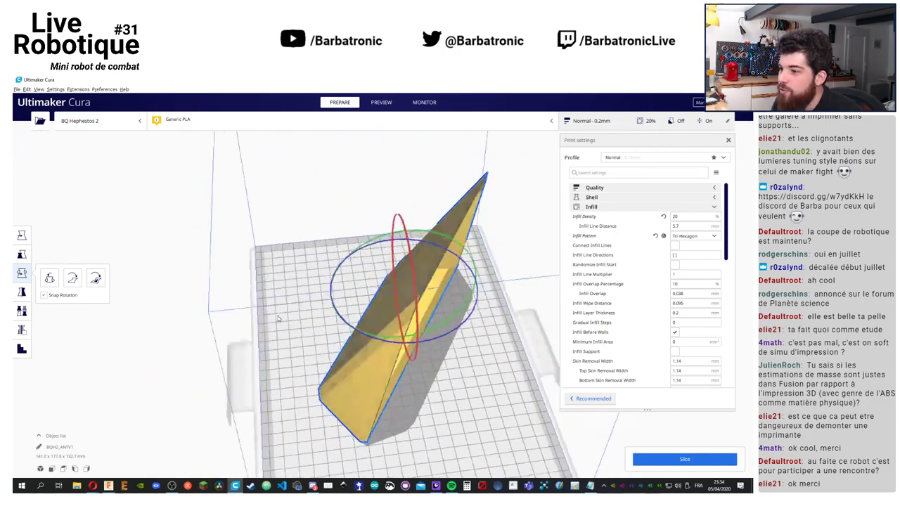
click(684, 459)
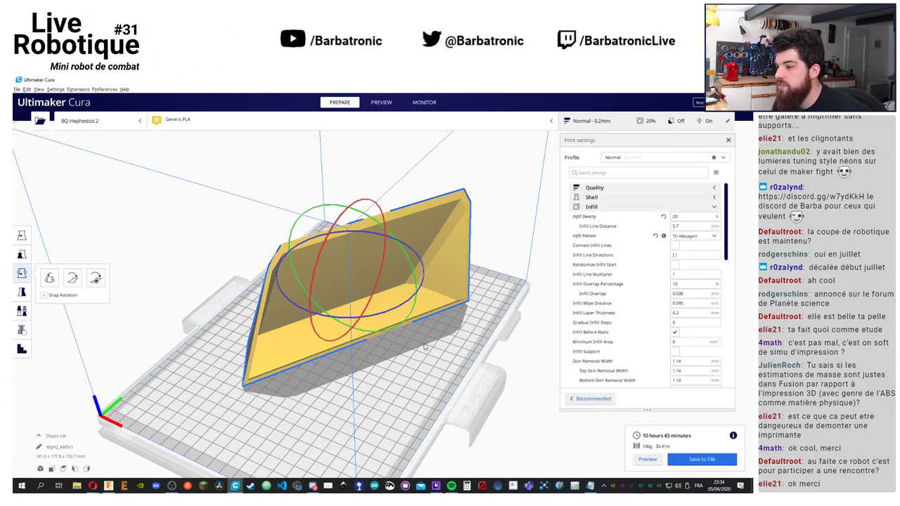
right_drag(426, 348, 329, 398)
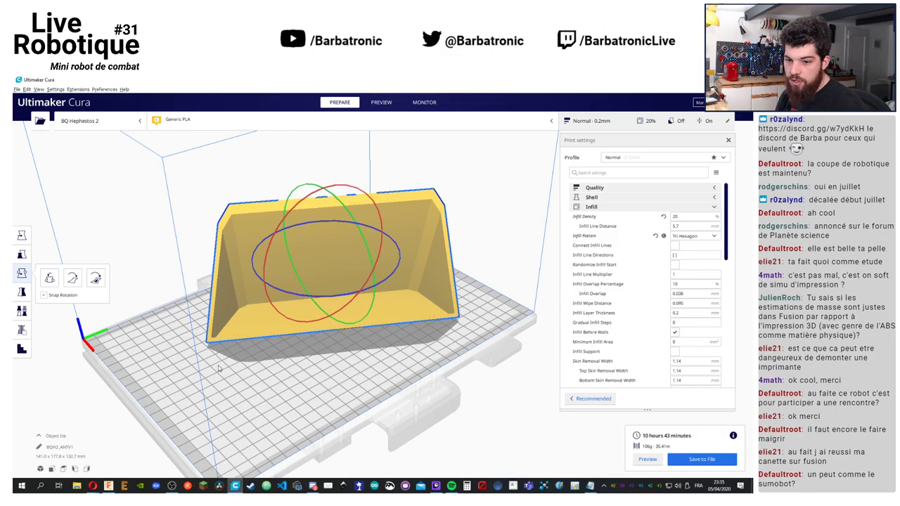
right_drag(219, 369, 360, 343)
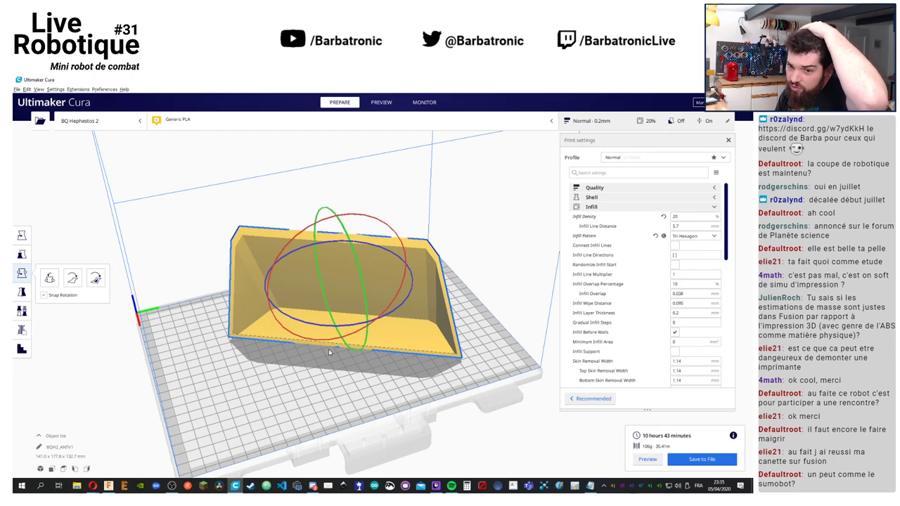
Set the ep_coque wall thickness parameter to 2,5 mm
key(alt+Tab)
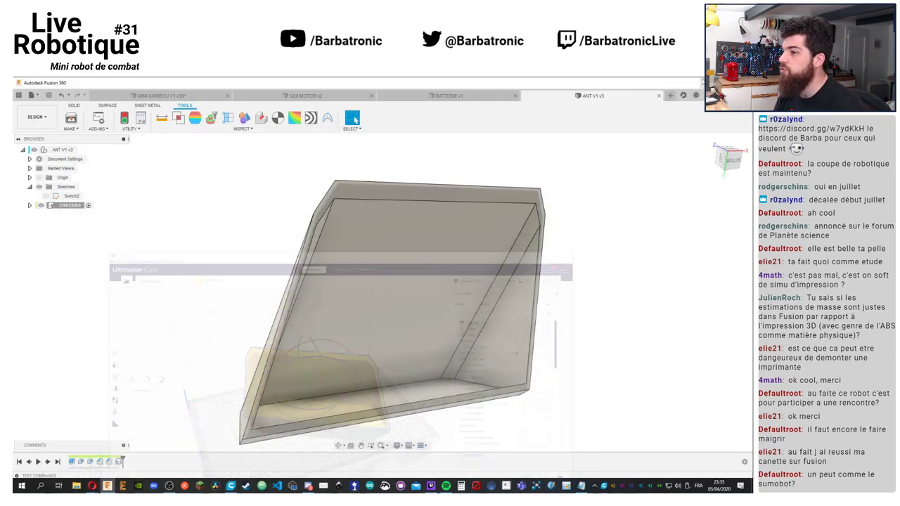
click(371, 286)
click(526, 276)
key(m)
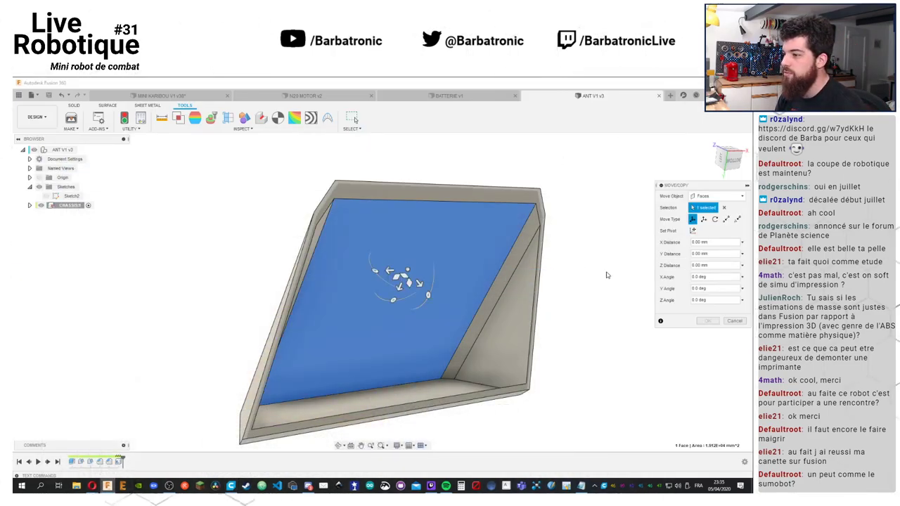
click(734, 321)
mouse_move(608, 275)
shift+middle_down()
mouse_move(598, 287)
mouse_move(593, 277)
shift+middle_up()
click(75, 105)
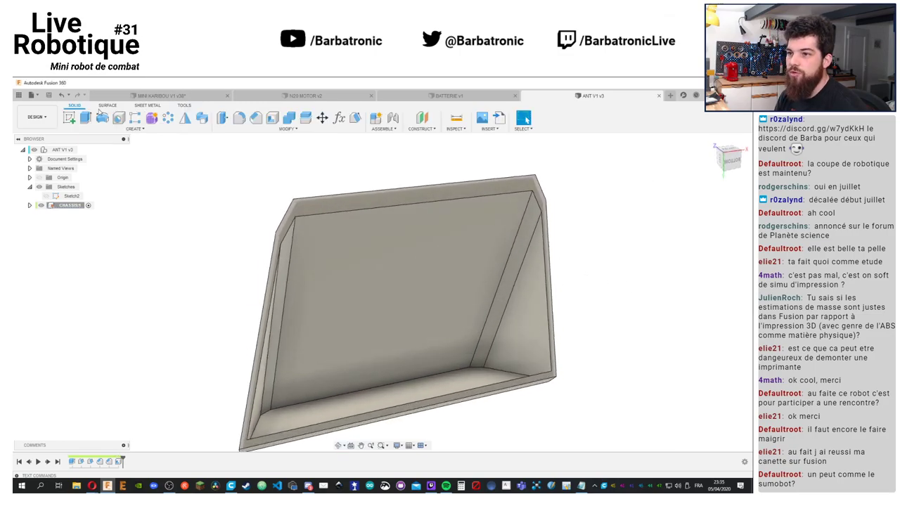
click(339, 117)
click(312, 250)
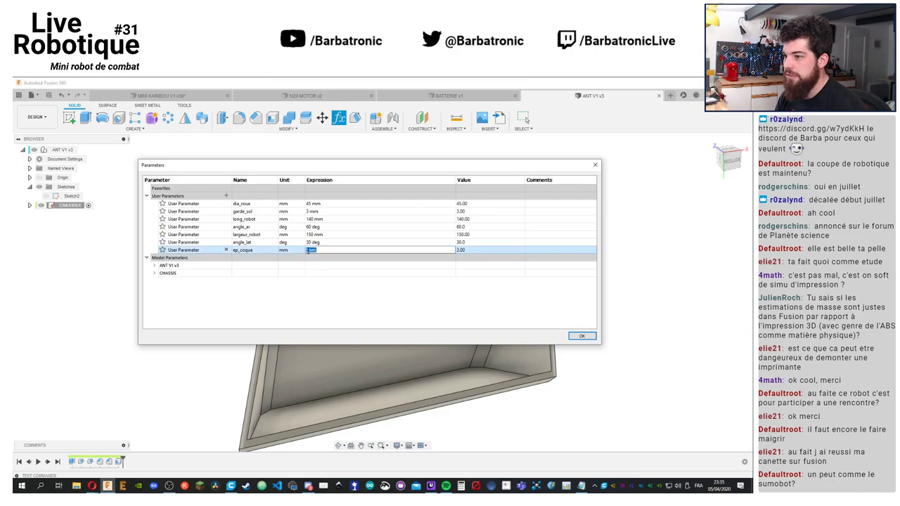
text(2,5)
key(Return)
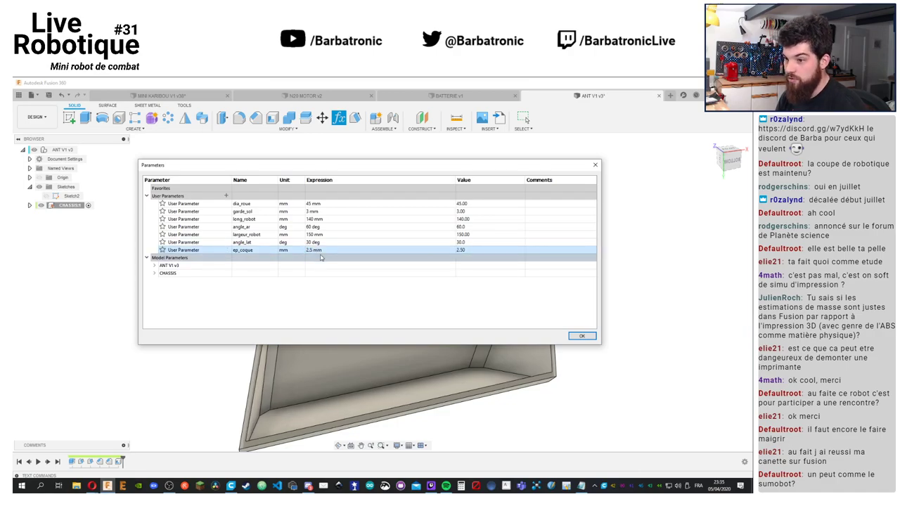
click(582, 336)
Save a new version and re-export the chassis body as the ANTV1 STL
key(ctrl+s)
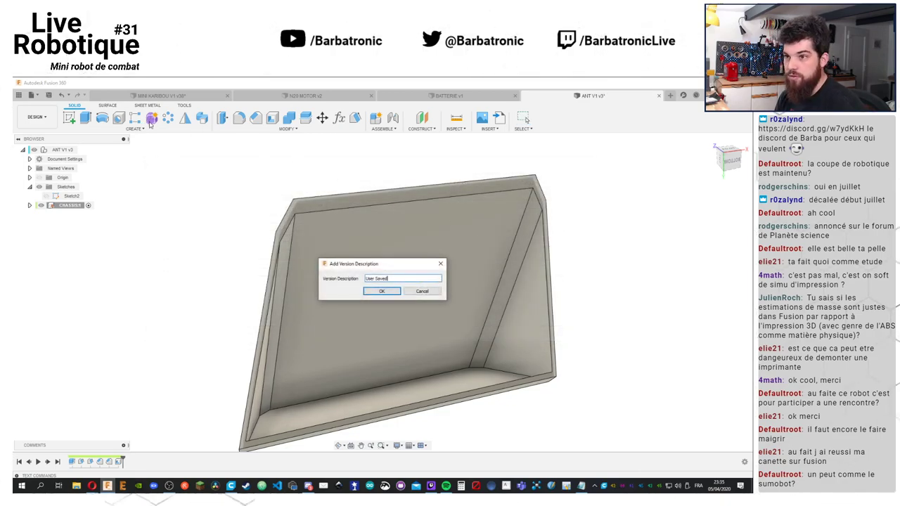
click(382, 291)
click(184, 106)
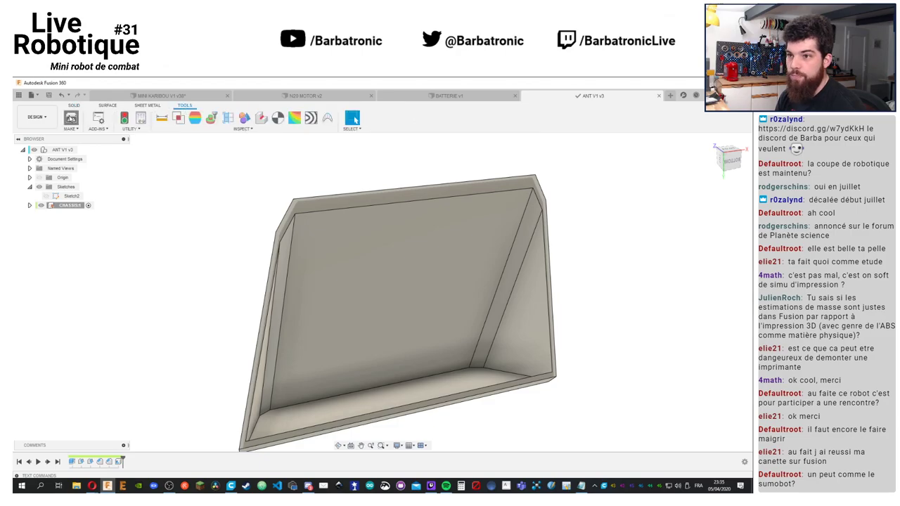
click(70, 120)
click(396, 279)
click(701, 286)
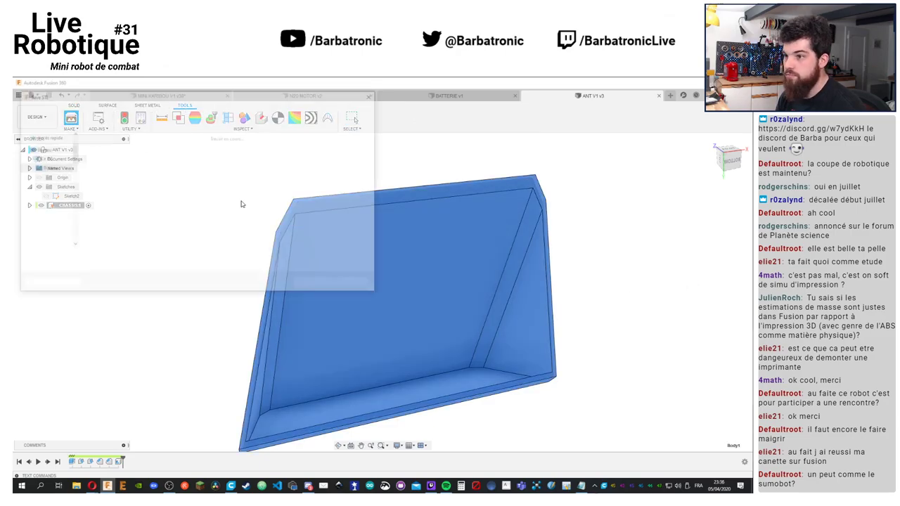
click(316, 284)
Overwrite ANTV1, then reload and re-slice it in Cura: 11 hours 2 minutes, 103 g
click(385, 283)
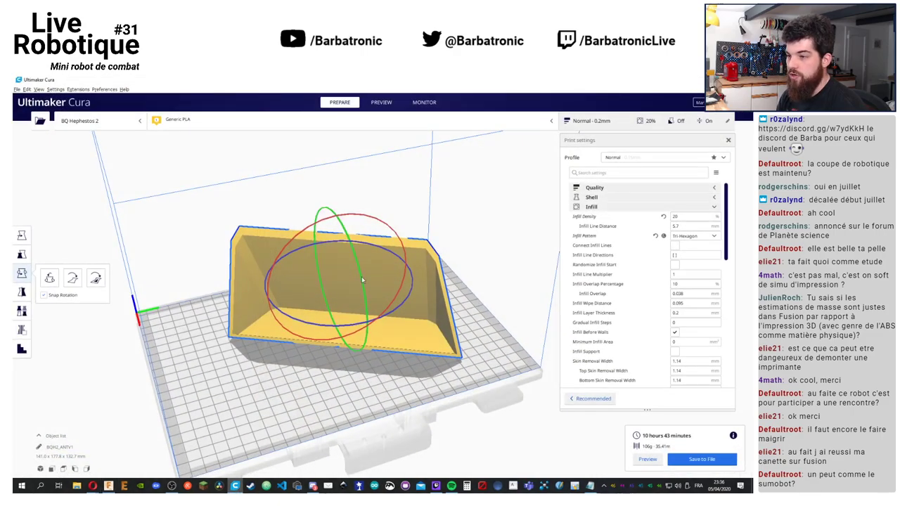
right_click(261, 286)
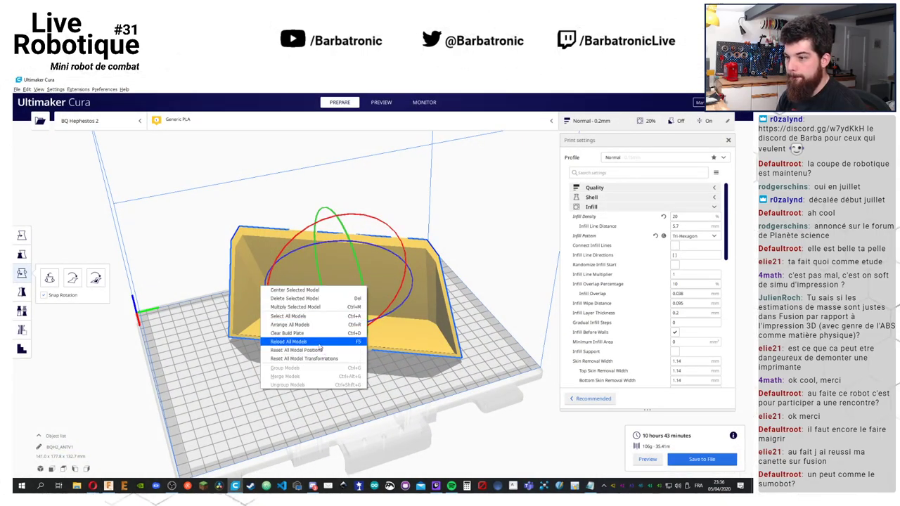
click(316, 342)
right_click(202, 364)
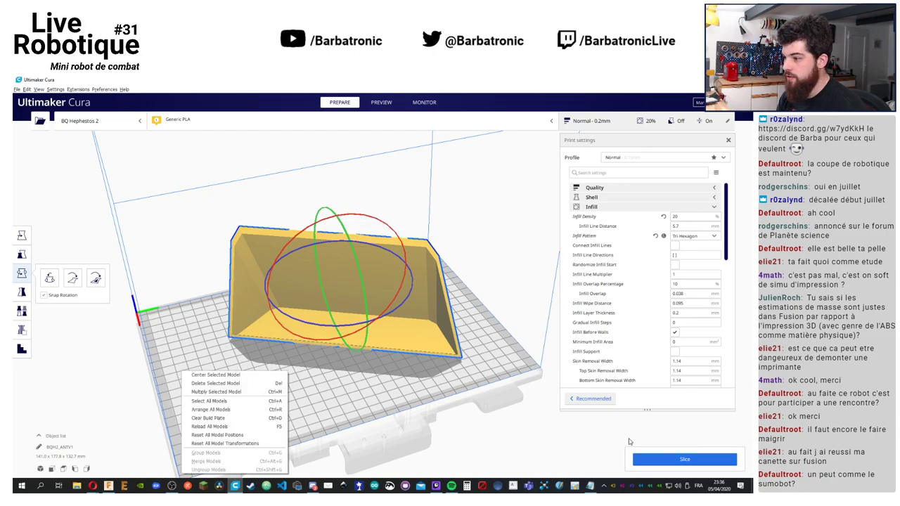
click(675, 459)
click(675, 461)
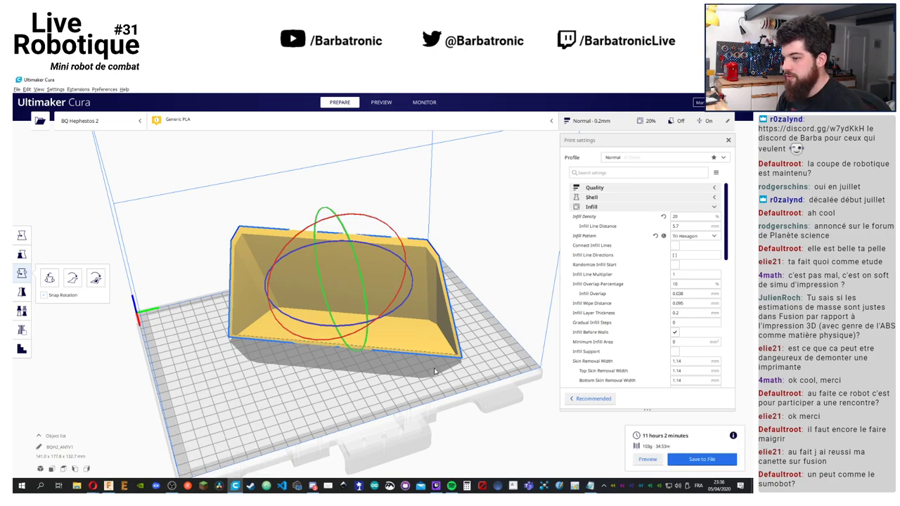
right_drag(435, 371, 425, 389)
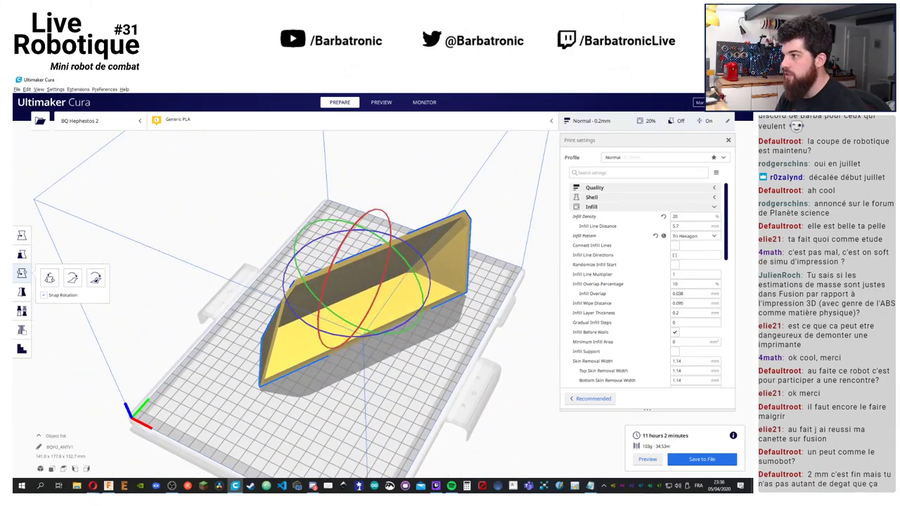
key(alt+Tab)
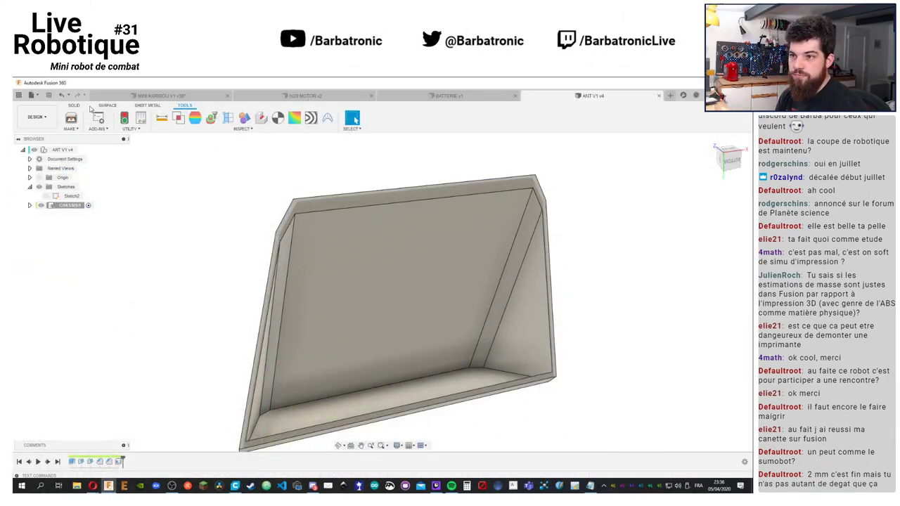
Change the parameters long_robot to 130 mm and largeur_robot to 140 mm
click(74, 105)
click(338, 118)
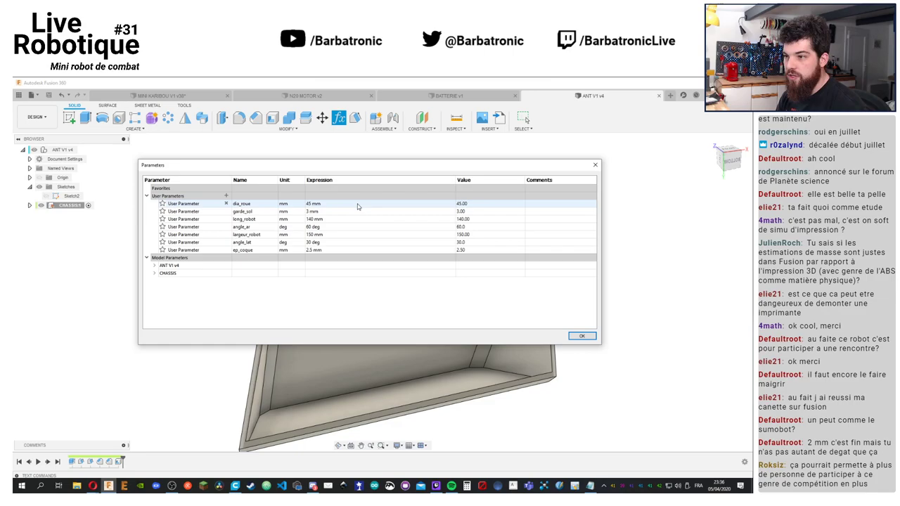
double_click(313, 220)
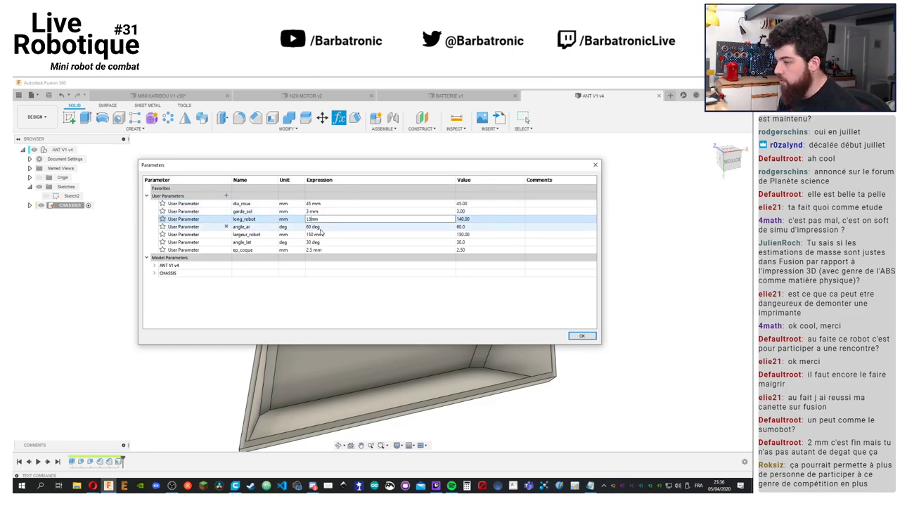
text(130)
double_click(321, 234)
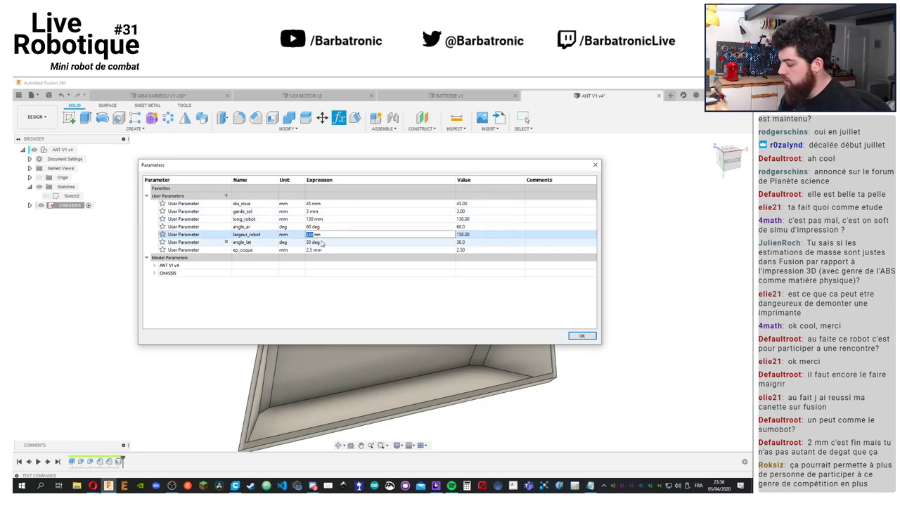
key(Return)
double_click(380, 242)
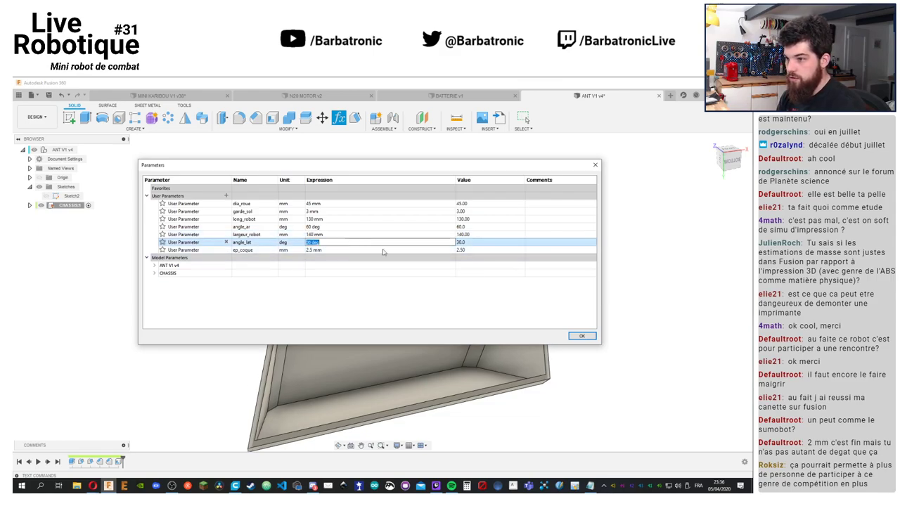
drag(425, 168, 538, 296)
shift+middle_drag(492, 240, 393, 232)
click(696, 464)
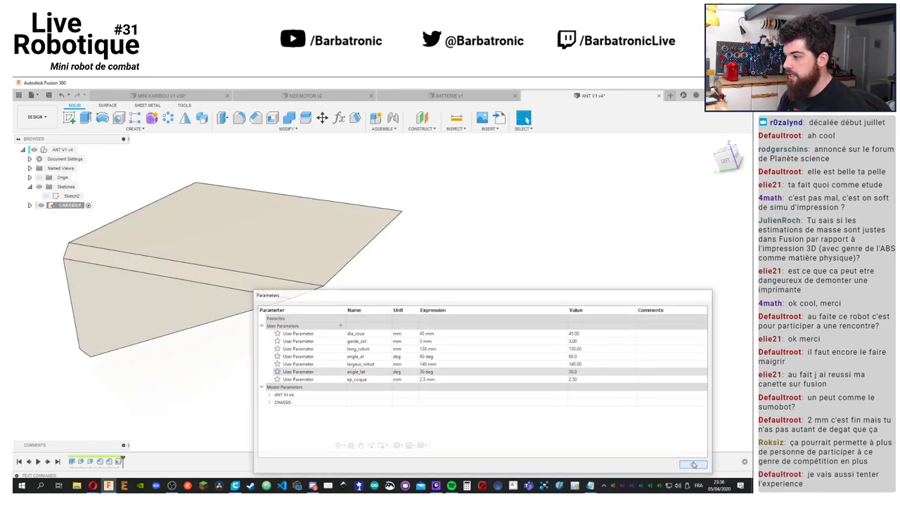
middle_drag(450, 231, 617, 287)
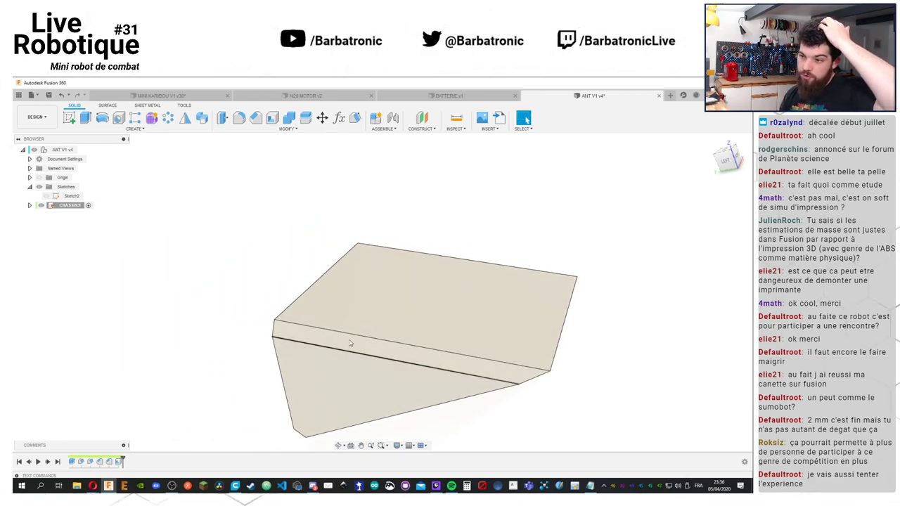
shift+middle_drag(350, 343, 625, 271)
Save version v5 and re-export the body as ANTV1.stl, overwriting the old file
key(ctrl+s)
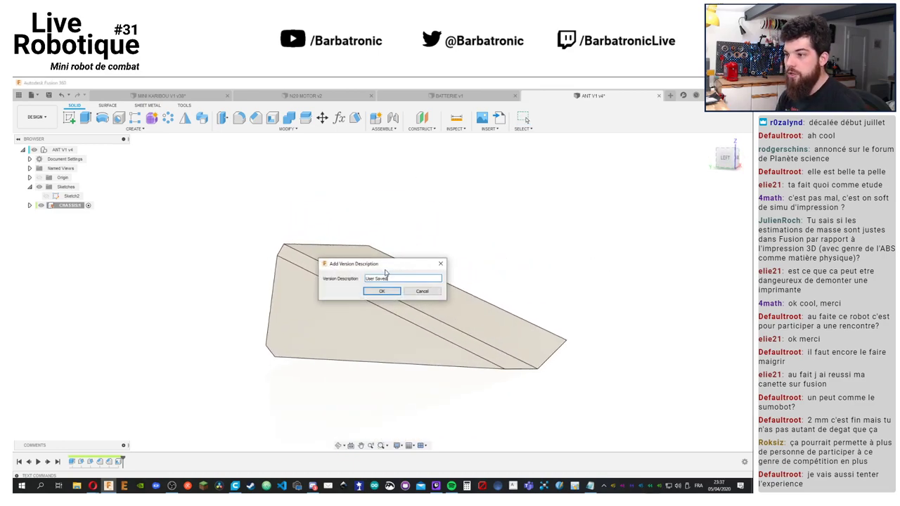
key(Return)
click(184, 106)
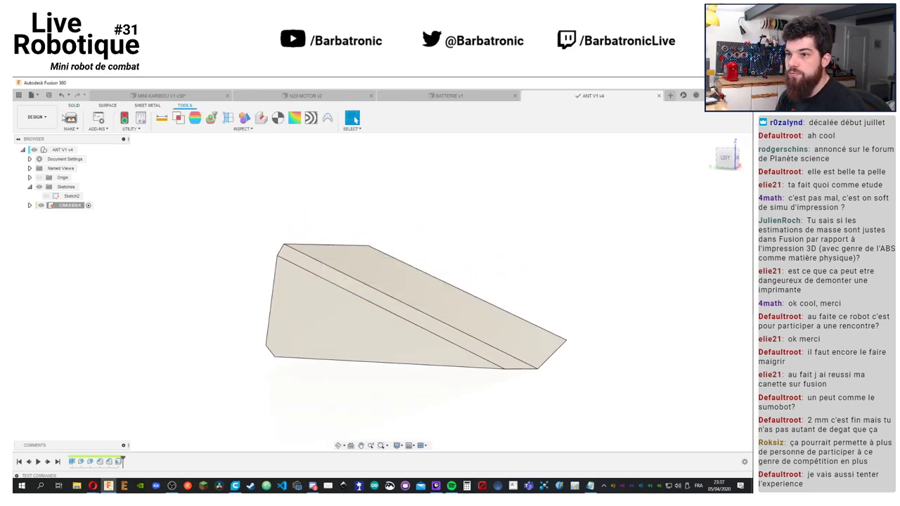
click(71, 121)
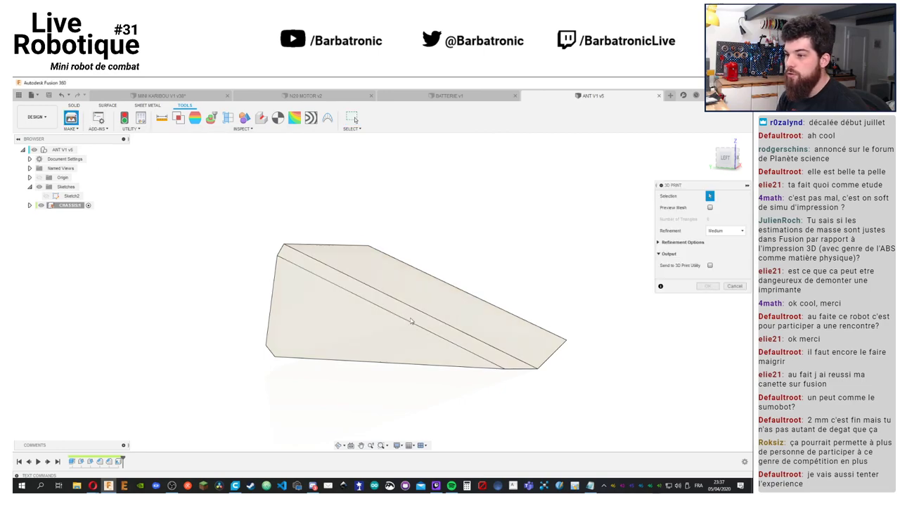
click(706, 287)
click(230, 152)
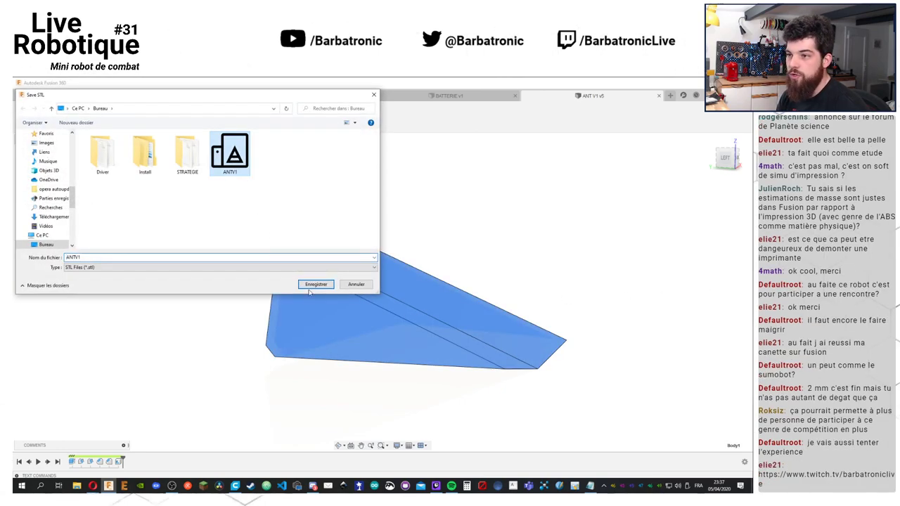
click(324, 285)
click(402, 282)
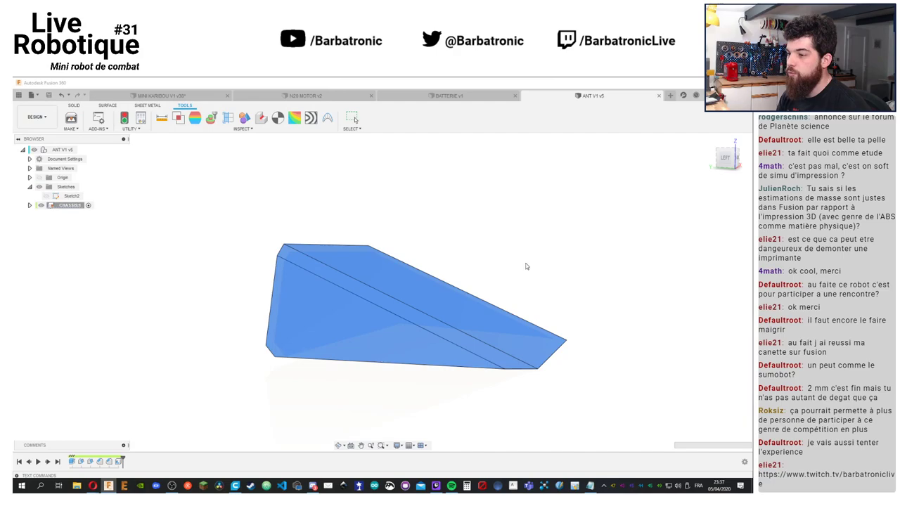
click(708, 83)
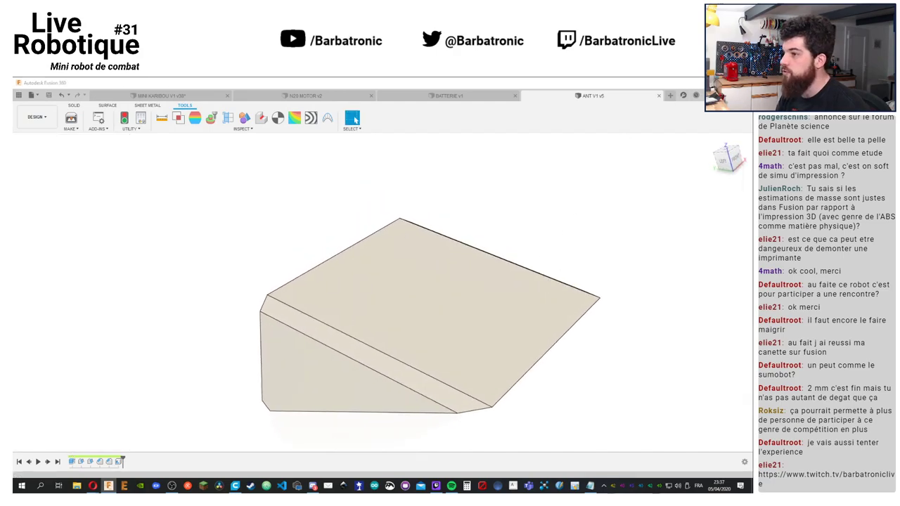
click(235, 486)
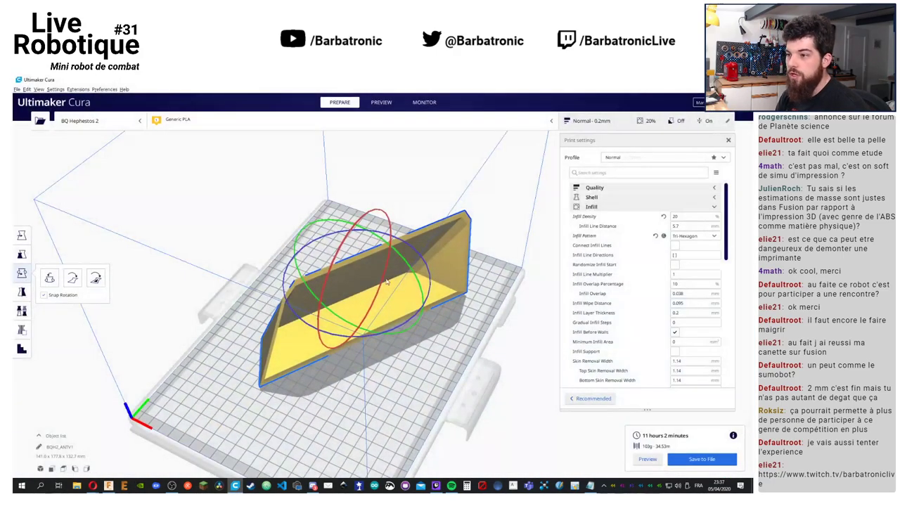
Reload the resized ANTV1 chassis from the updated STL
right_click(297, 352)
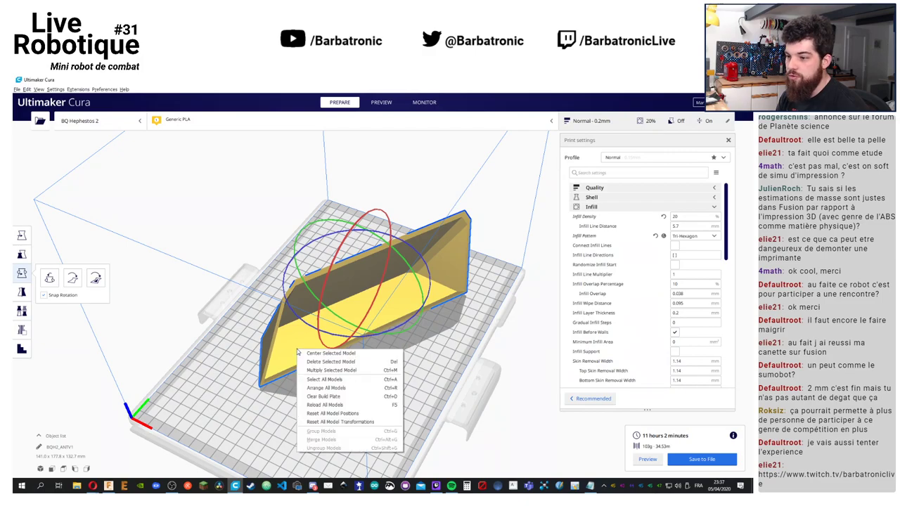
click(339, 405)
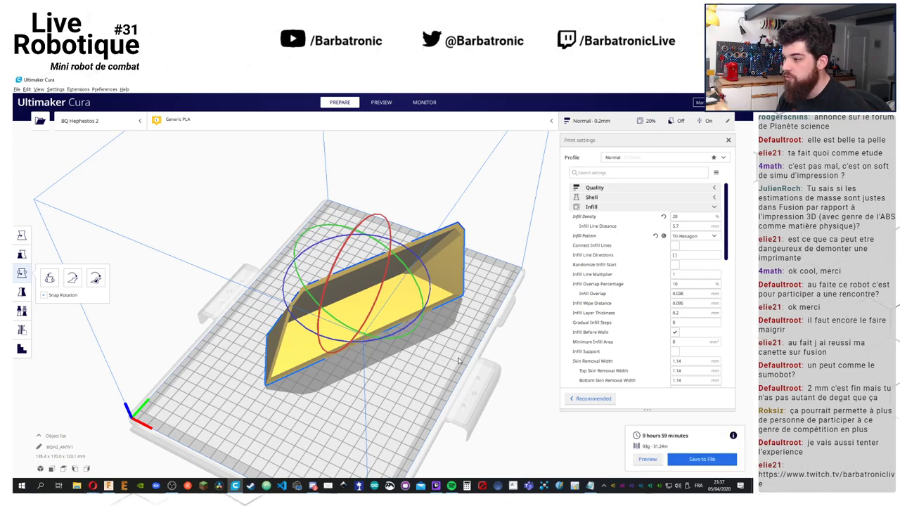
right_drag(443, 365, 330, 330)
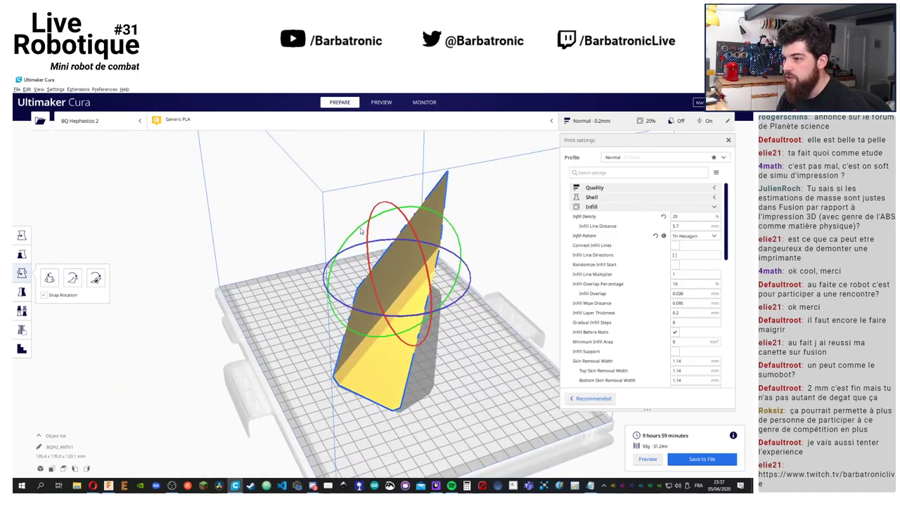
Lay the wedge flat on the build plate and slice it: 10 hours 15 minutes, 93 g
drag(355, 281, 377, 417)
right_drag(378, 418, 436, 281)
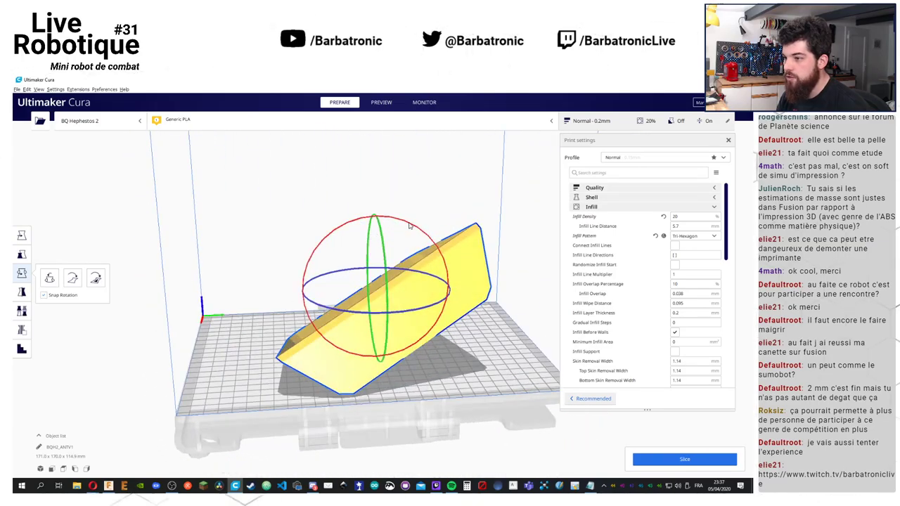
drag(432, 242, 422, 288)
right_drag(422, 288, 232, 317)
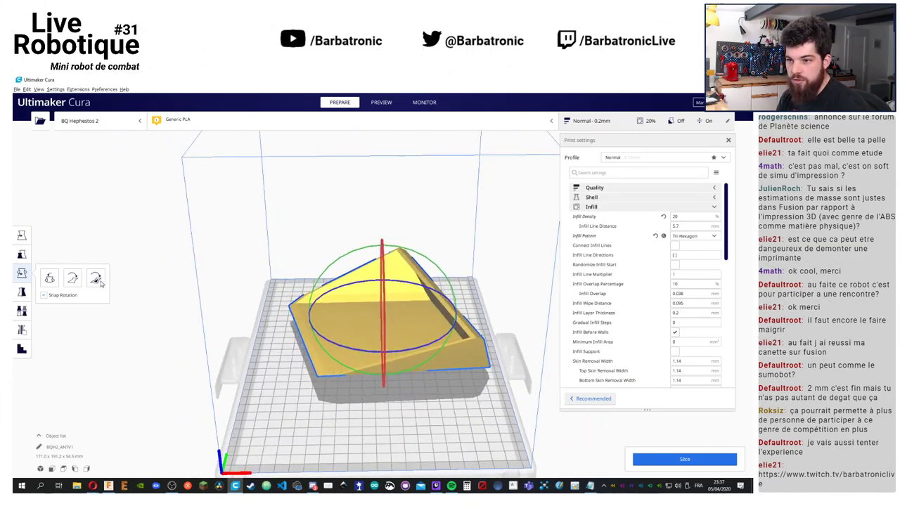
click(73, 278)
right_drag(393, 330, 433, 341)
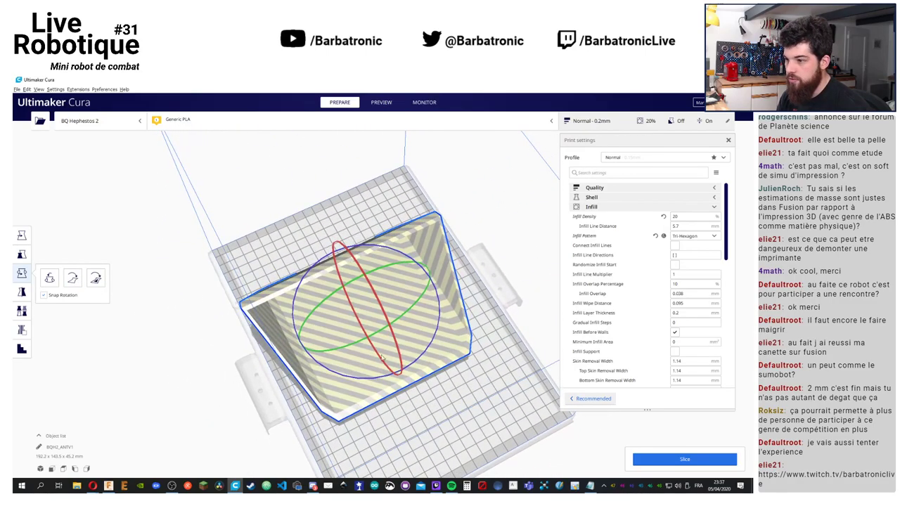
click(73, 278)
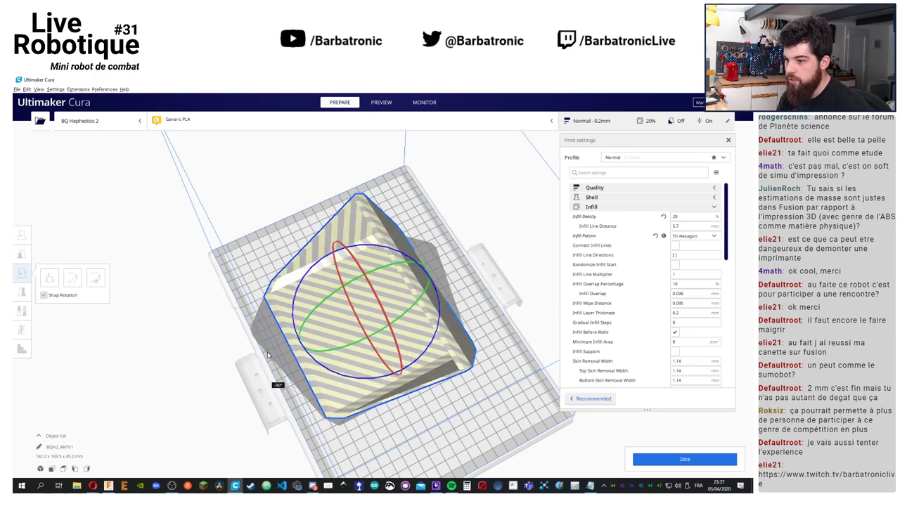
click(49, 278)
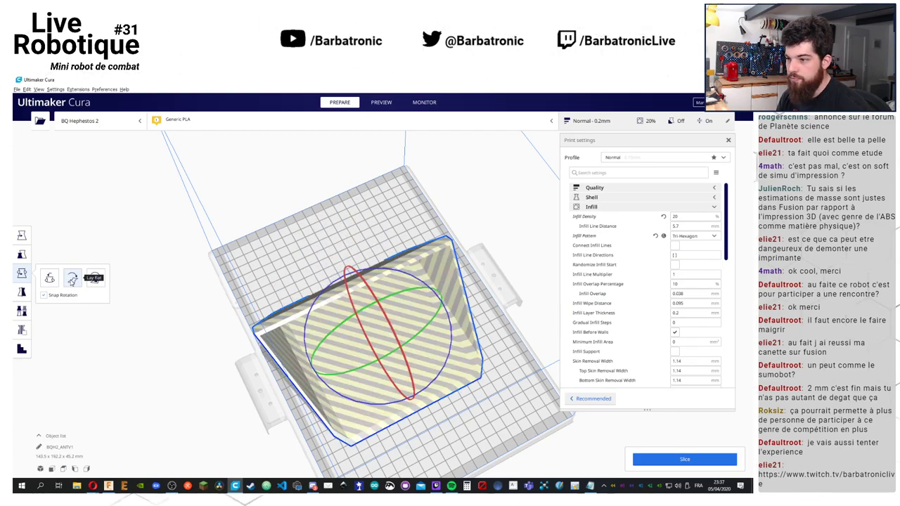
click(71, 278)
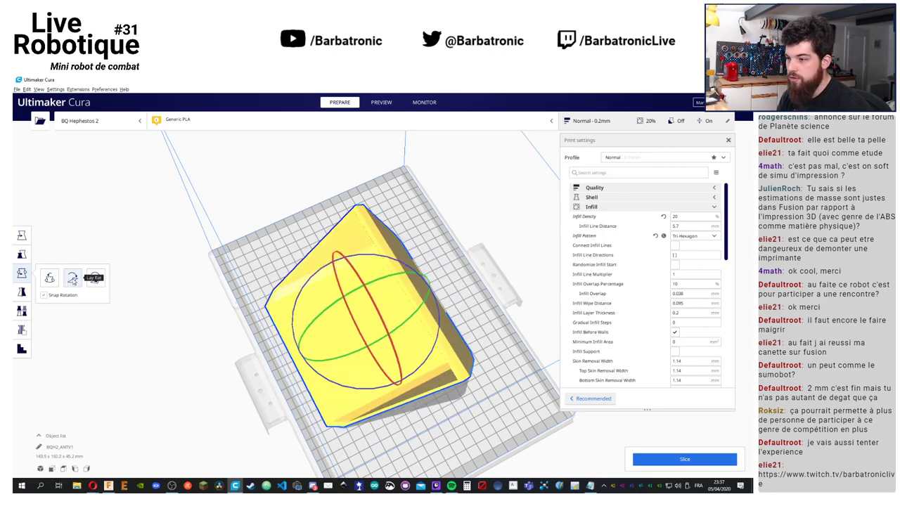
right_drag(183, 309, 531, 321)
click(531, 322)
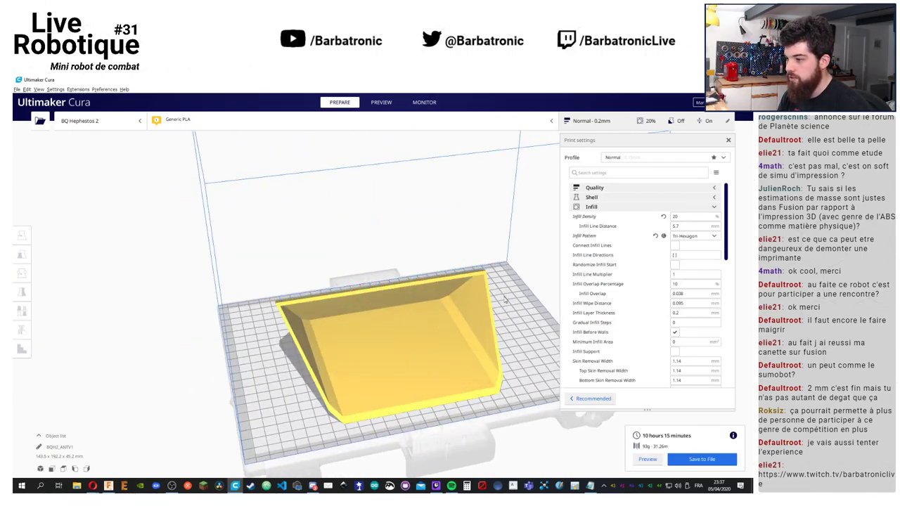
Orbit around the sliced chassis to inspect it from several sides
right_drag(504, 300, 304, 285)
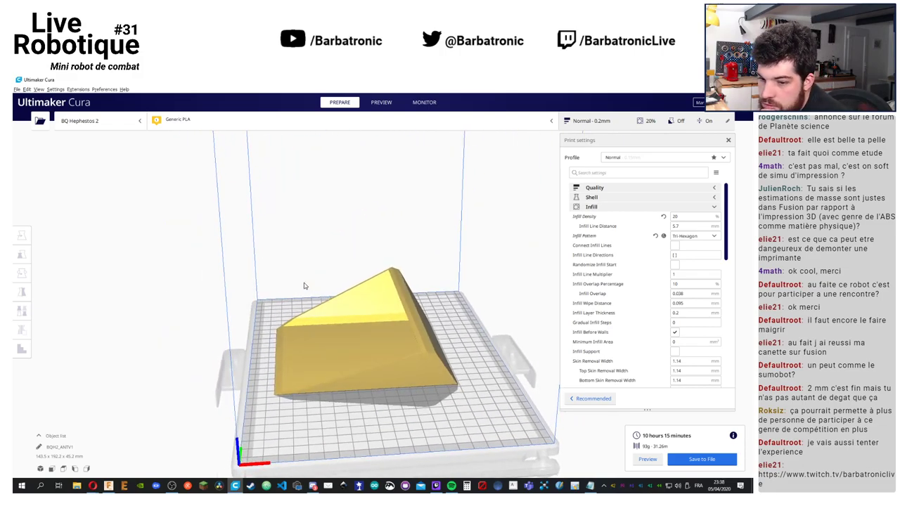
right_drag(304, 286, 411, 338)
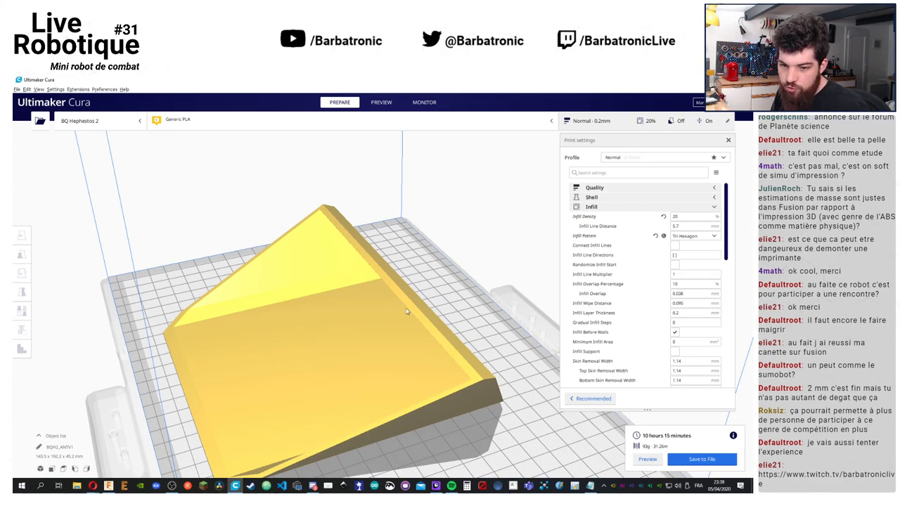
mouse_move(470, 302)
right_down()
mouse_move(416, 338)
mouse_move(540, 246)
mouse_move(587, 282)
mouse_move(476, 299)
right_up()
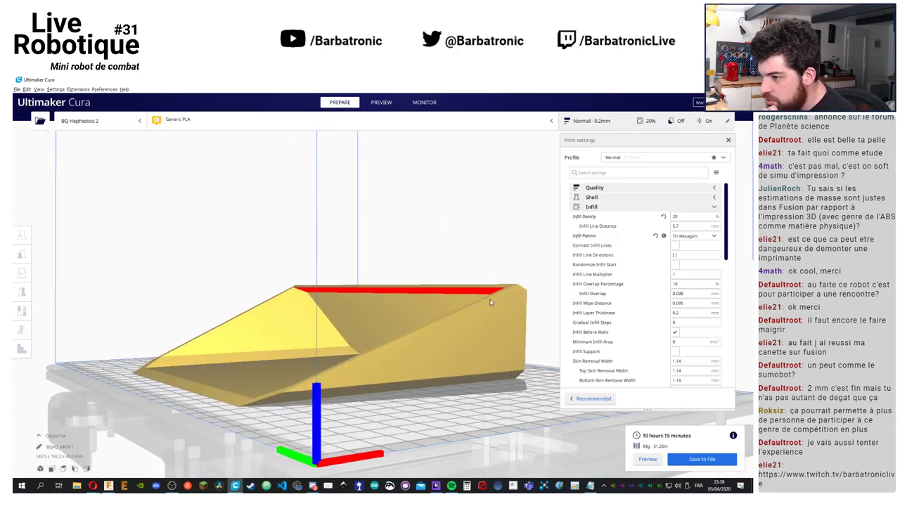
right_drag(418, 256, 492, 232)
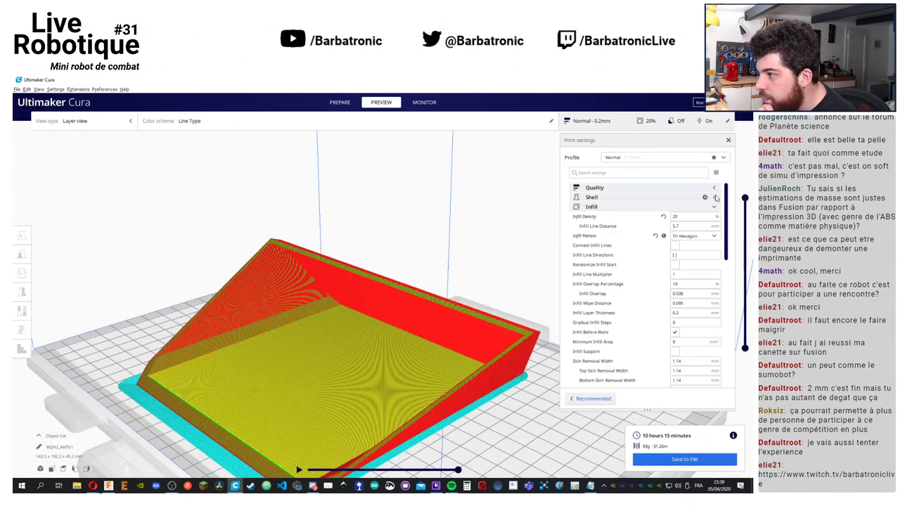
Hide the topmost layers with the layer slider, then return to Fusion 360
drag(744, 198, 721, 181)
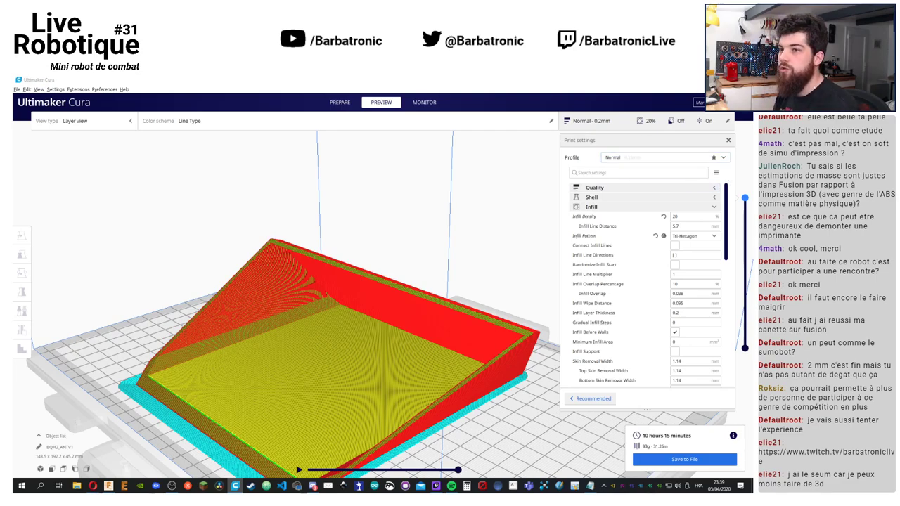
click(235, 485)
click(108, 486)
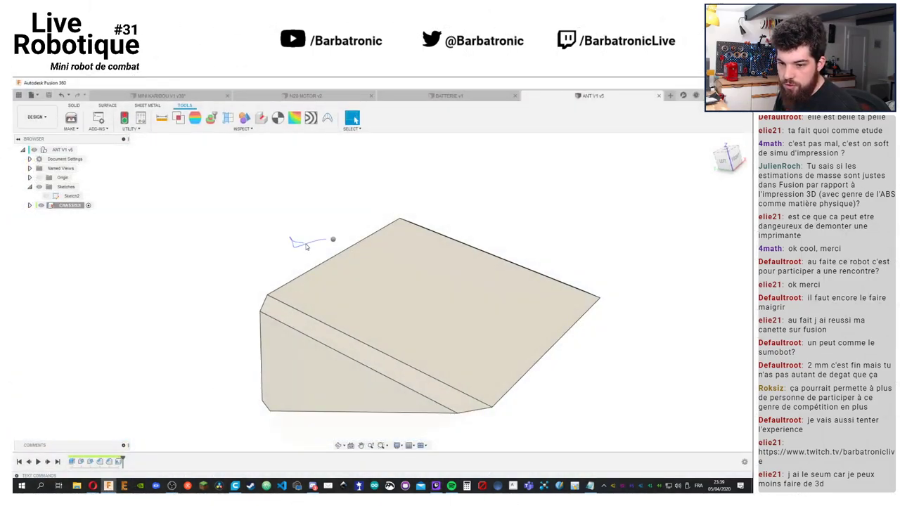
Show Sketch2 and orbit the chassis to look into its hollow underside
right_drag(306, 246, 308, 244)
click(332, 241)
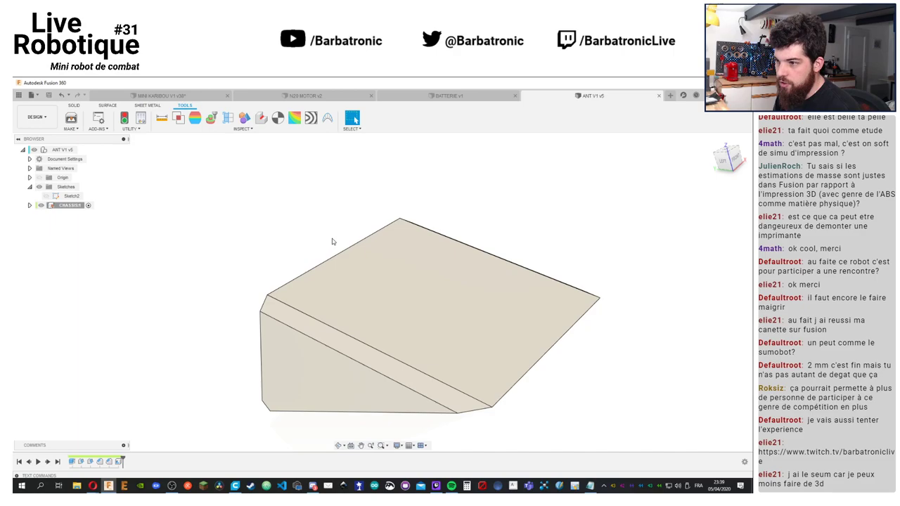
mouse_move(359, 201)
shift+middle_down()
mouse_move(333, 329)
mouse_move(239, 232)
mouse_move(253, 275)
mouse_move(267, 281)
mouse_move(243, 262)
mouse_move(295, 246)
shift+middle_up()
click(45, 196)
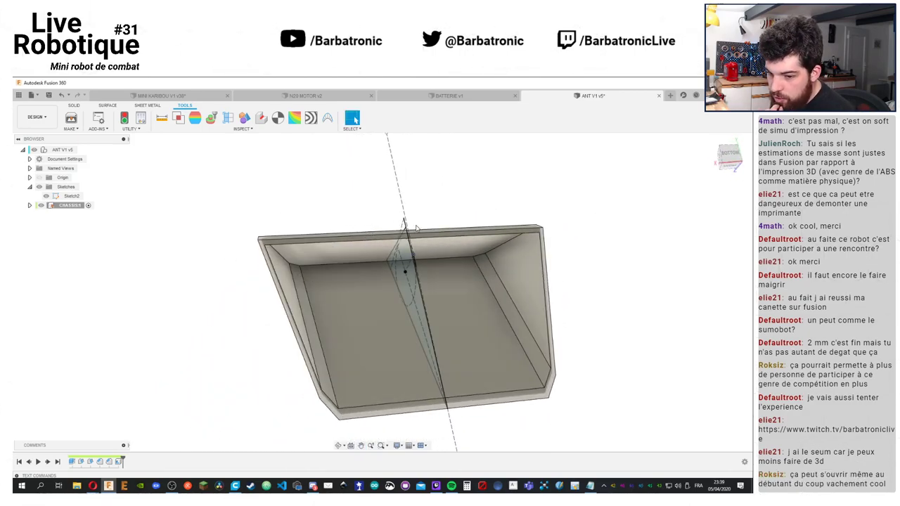
scroll(416, 232, up, 2)
scroll(416, 239, down, 2)
scroll(415, 260, up, 5)
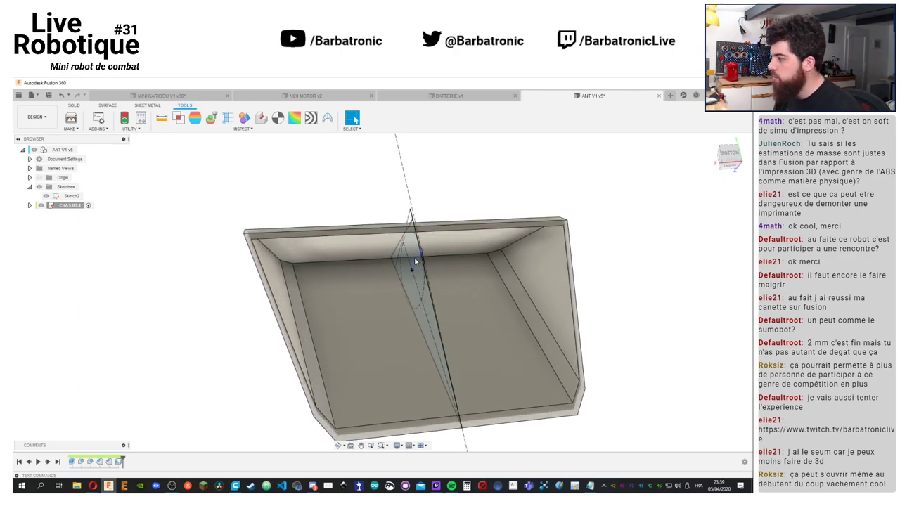
shift+middle_drag(415, 261, 480, 272)
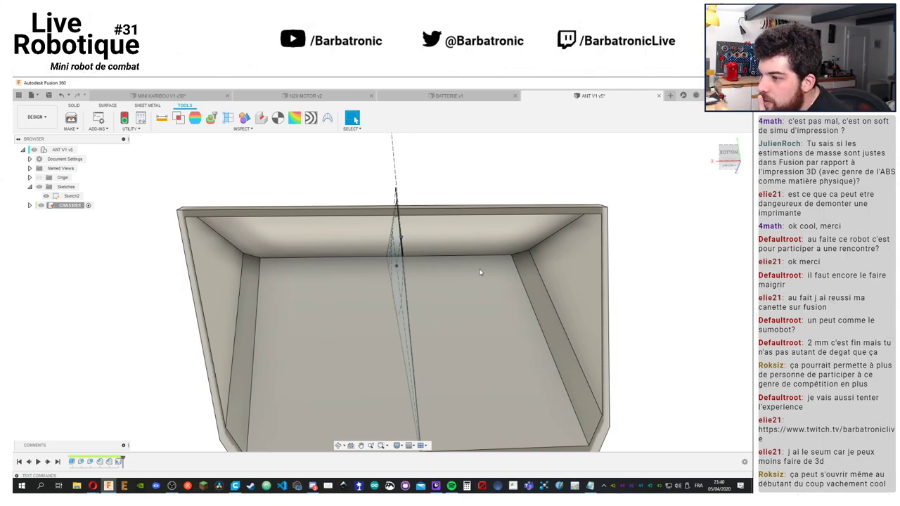
shift+middle_drag(357, 260, 375, 281)
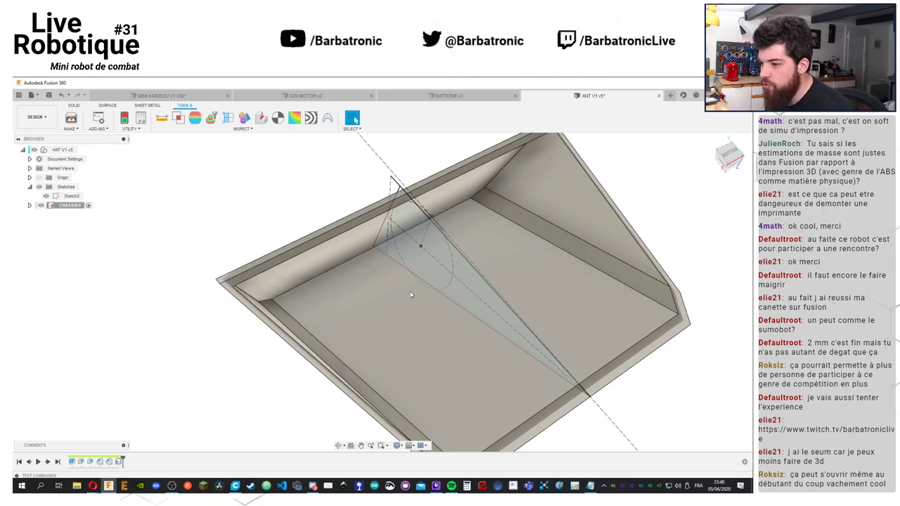
shift+middle_drag(377, 279, 394, 300)
Select the tray's floor face, then clear the selection
key(Escape)
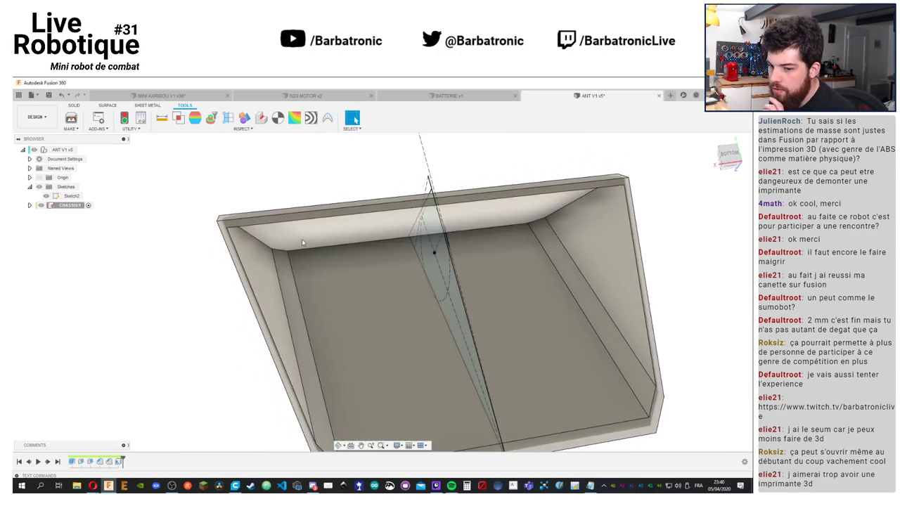
shift+middle_drag(298, 237, 330, 264)
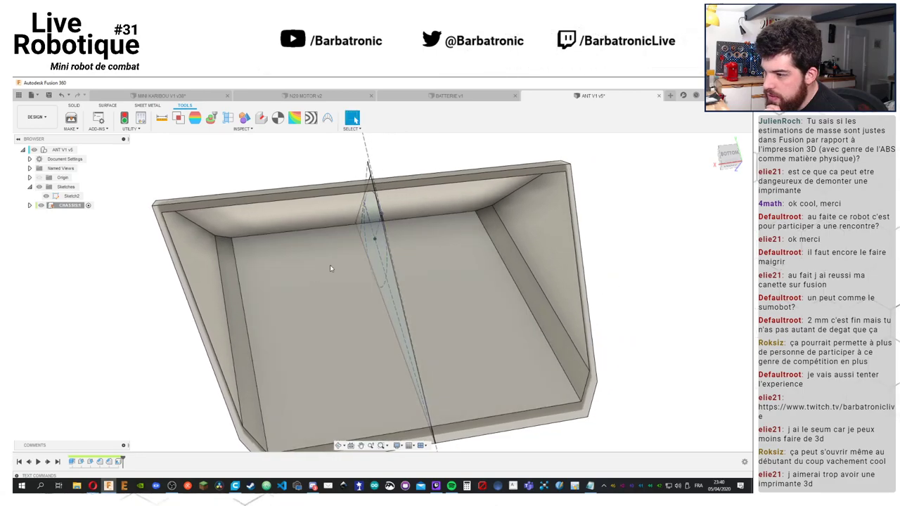
click(326, 274)
key(Escape)
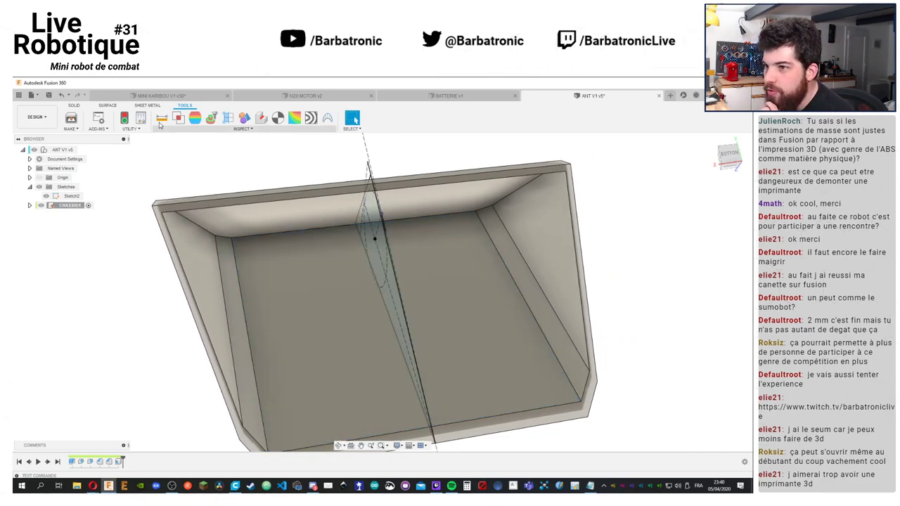
click(74, 105)
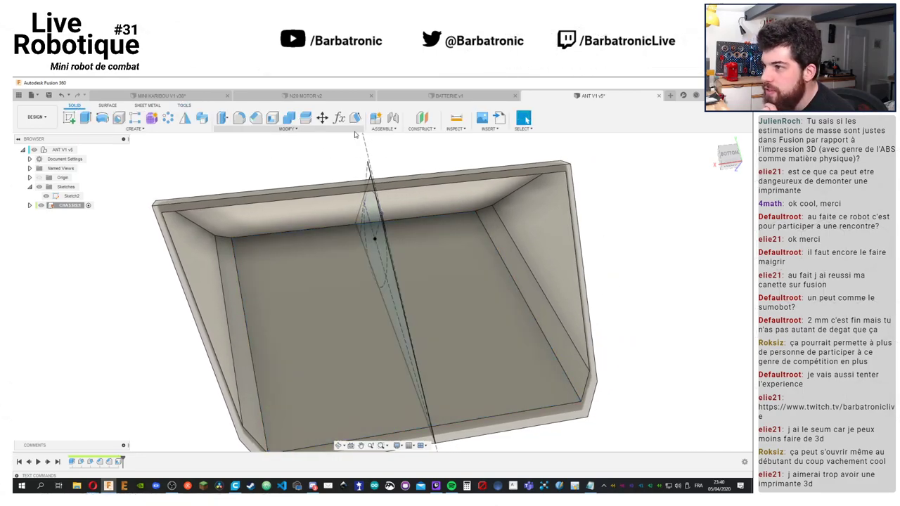
click(423, 130)
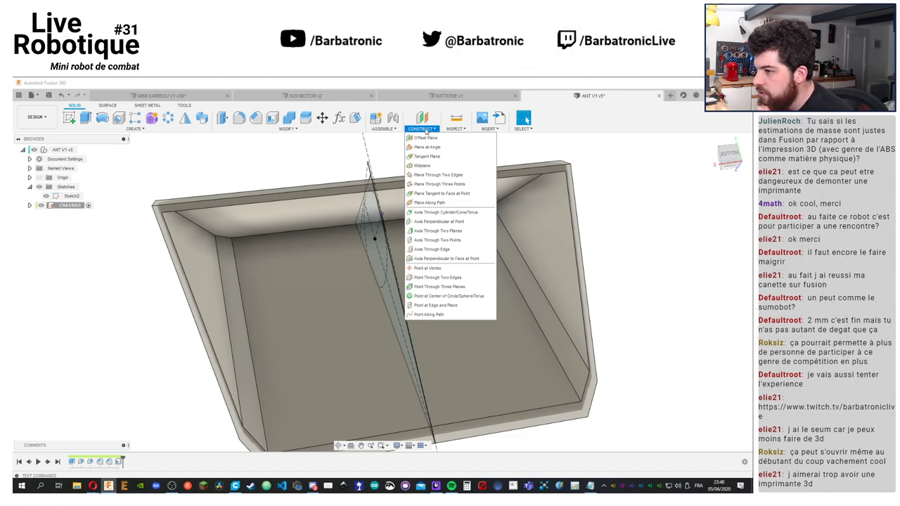
click(492, 282)
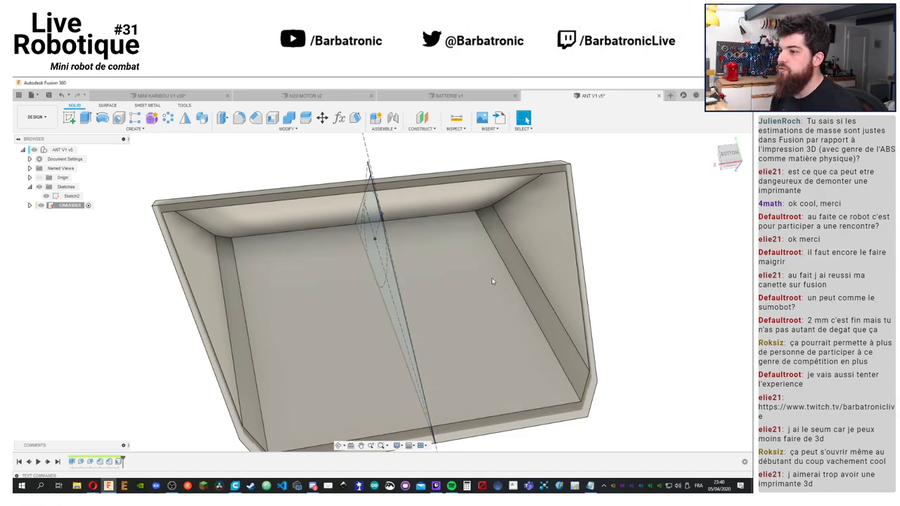
shift+middle_drag(322, 285, 350, 271)
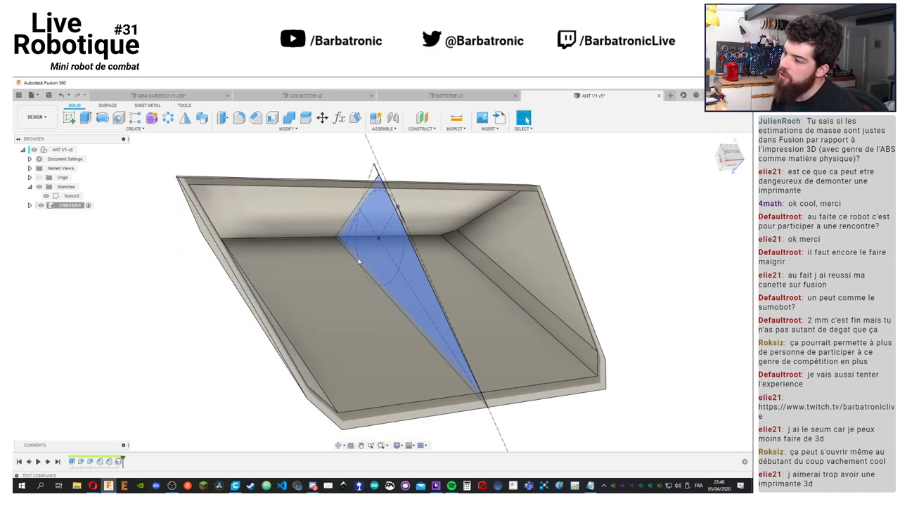
shift+middle_drag(417, 293, 386, 278)
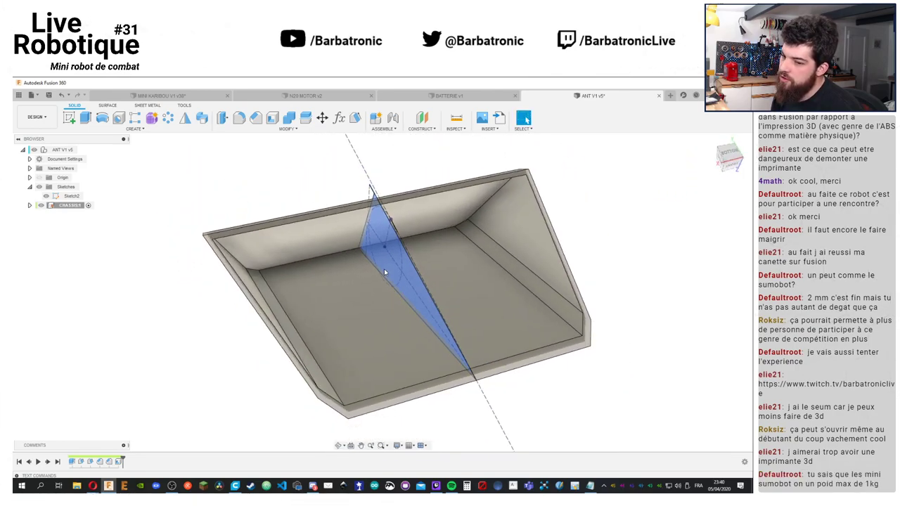
scroll(383, 273, up, 5)
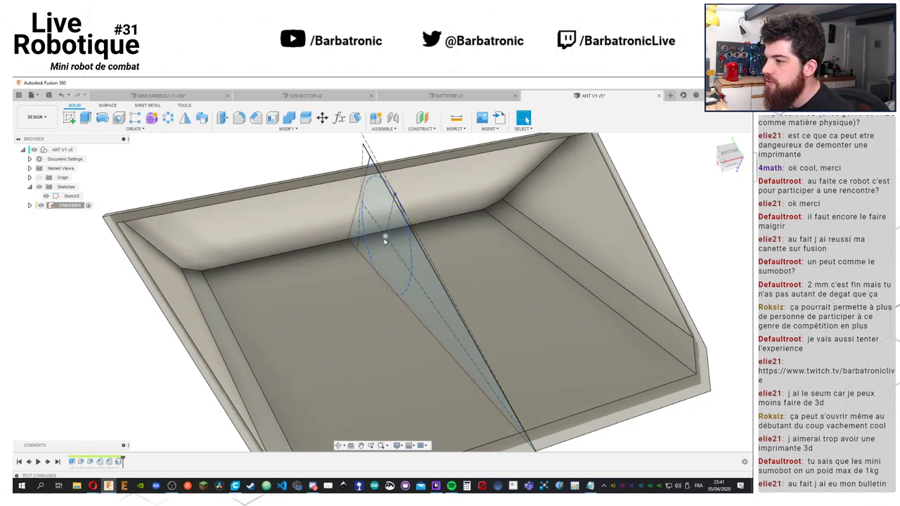
Select the angled construction plane, reorient the view, and bring up the CONSTRUCT menu
click(360, 184)
drag(307, 152, 304, 159)
key(Escape)
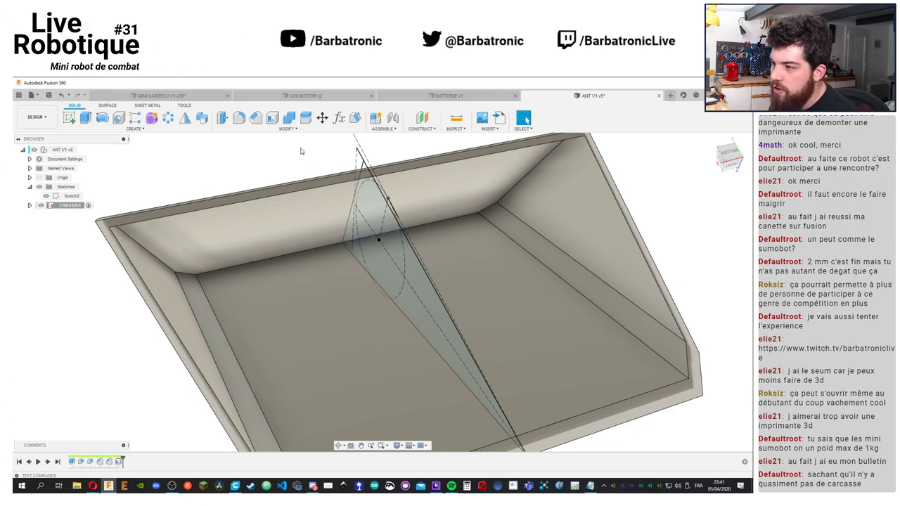
right_click(258, 157)
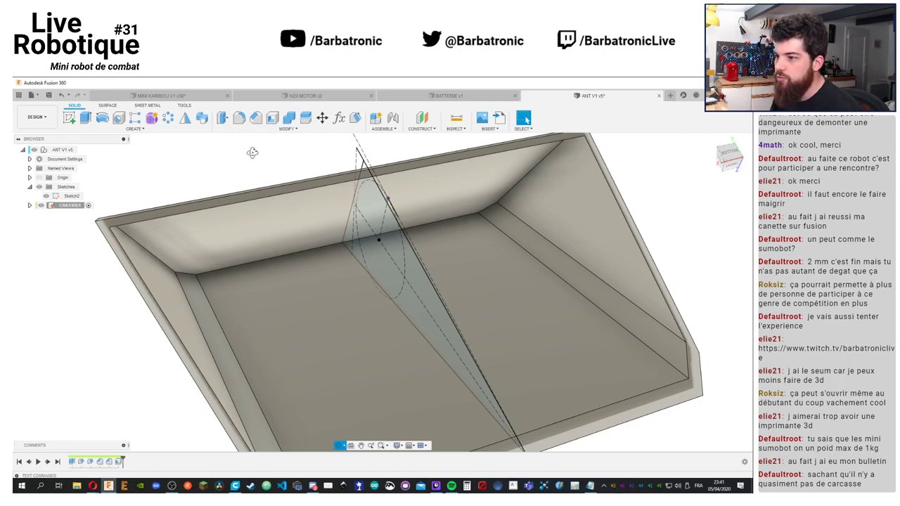
shift+middle_drag(253, 150, 263, 158)
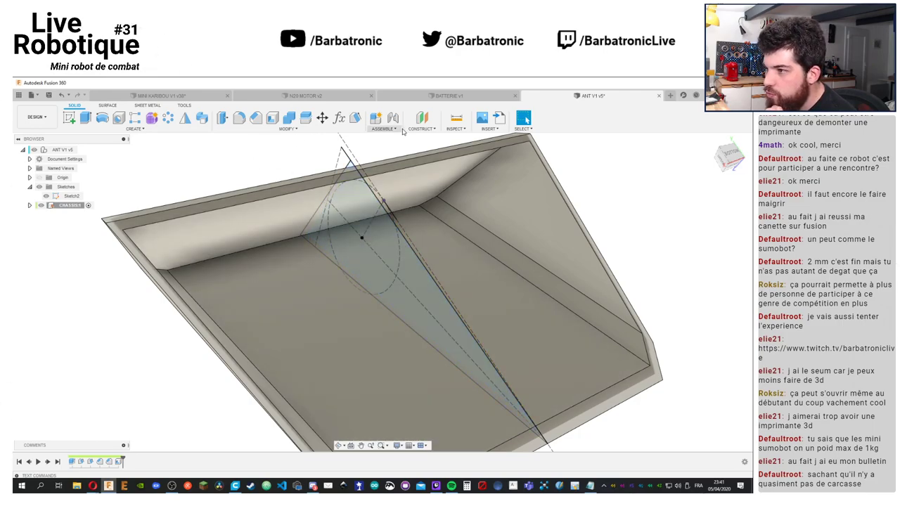
click(420, 130)
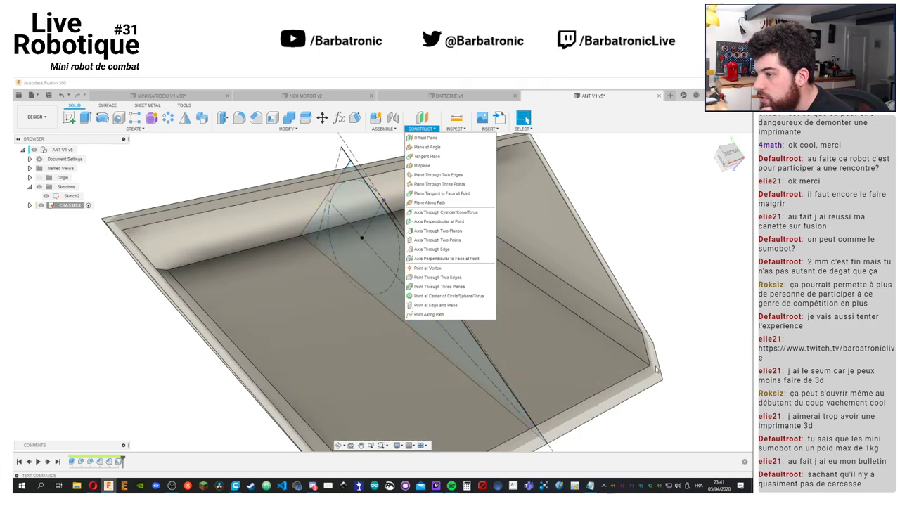
Create a first plane through three chassis vertices
click(415, 185)
click(381, 201)
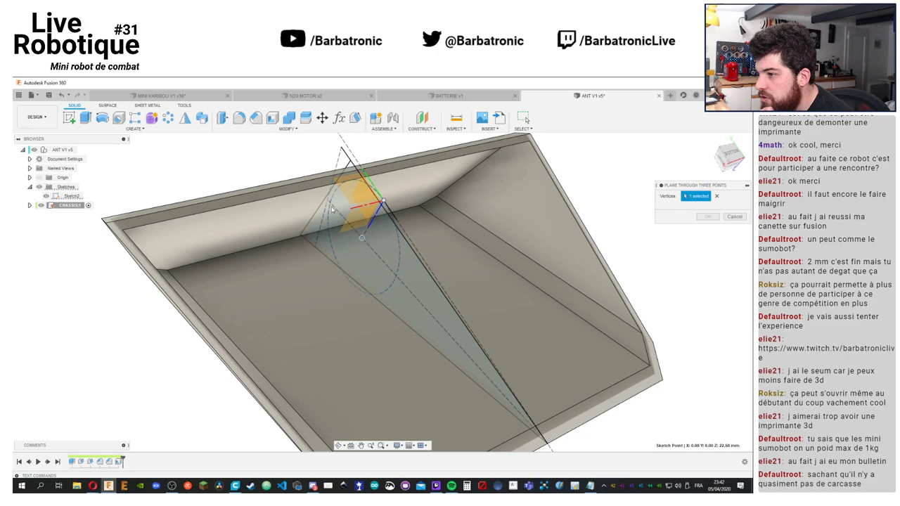
click(326, 200)
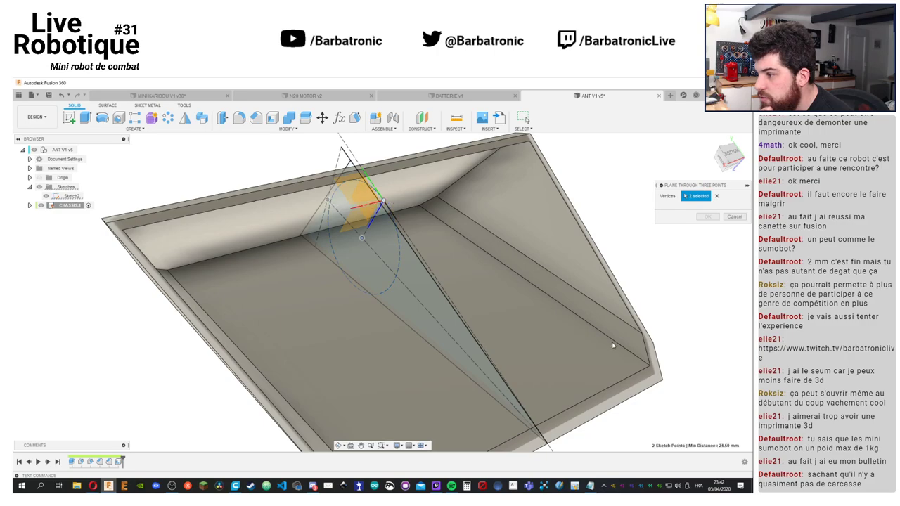
click(650, 367)
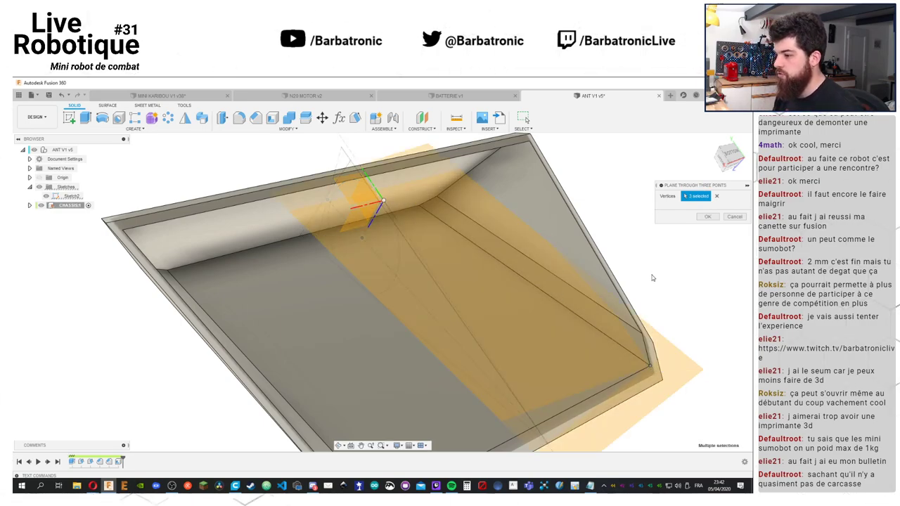
shift+middle_drag(652, 278, 481, 245)
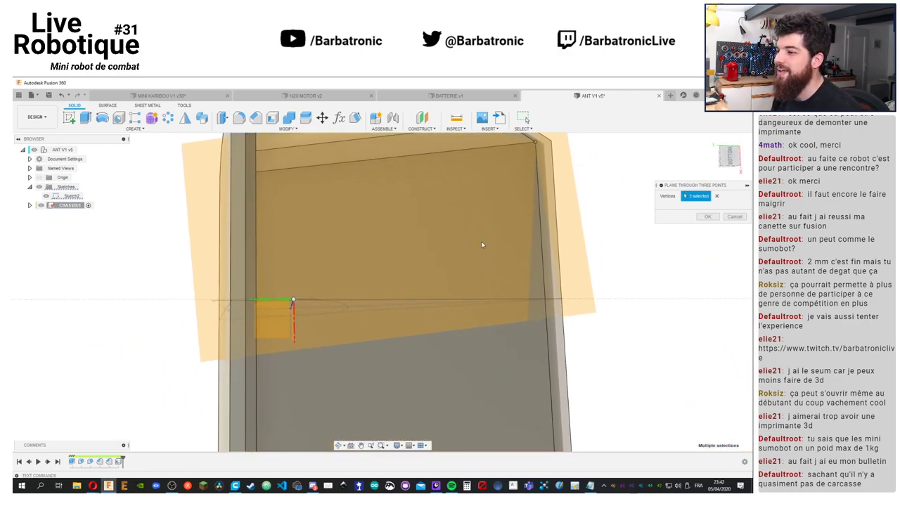
scroll(434, 278, down, 3)
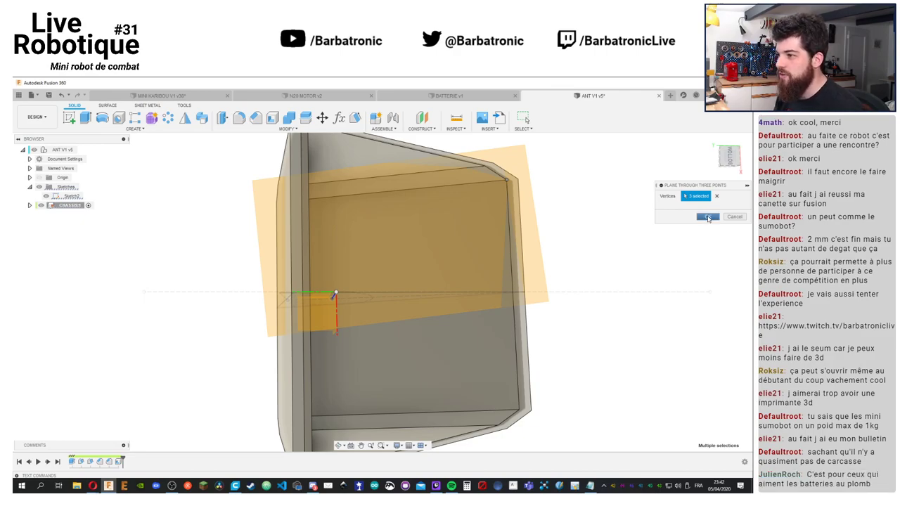
click(708, 218)
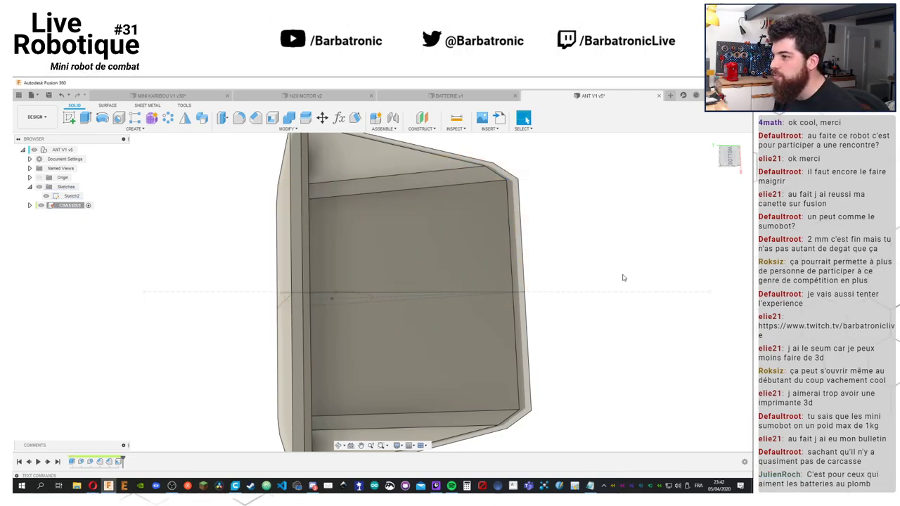
shift+middle_drag(622, 277, 582, 259)
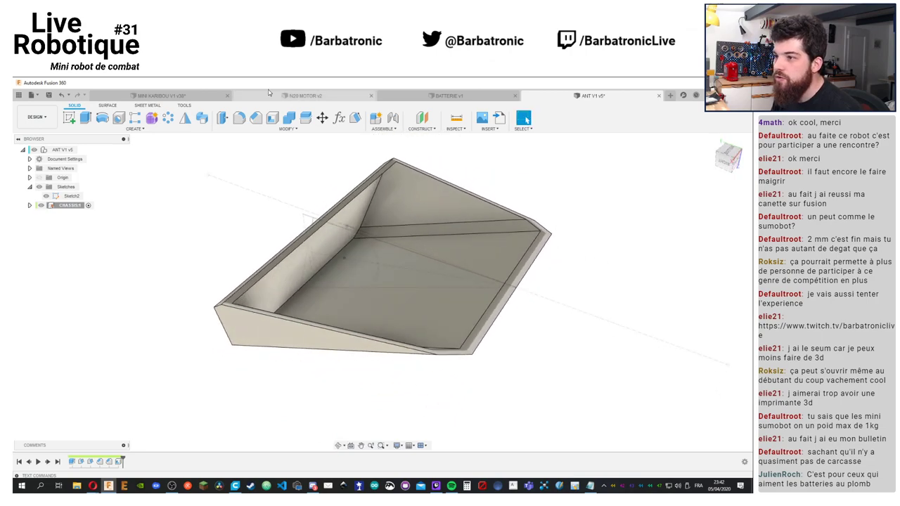
Create a second three-point plane from the bottom, top-right and third vertices, then select it
click(425, 129)
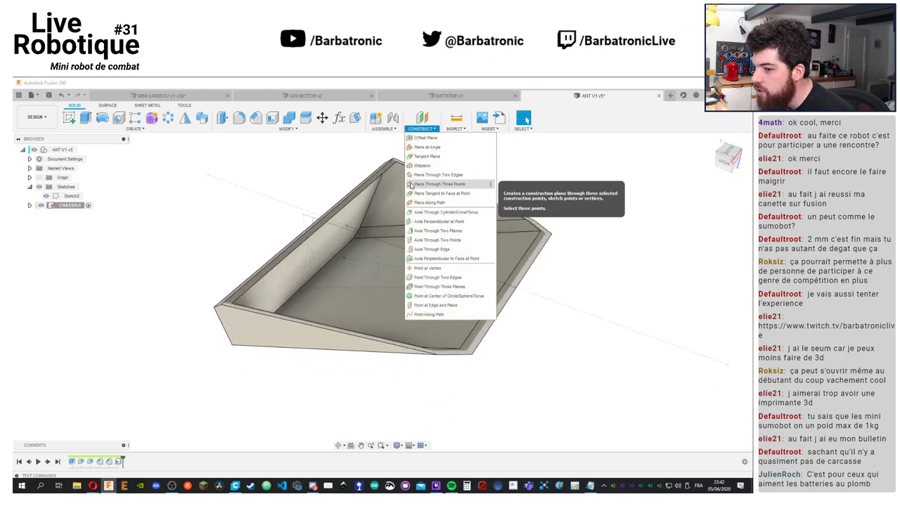
click(423, 184)
shift+middle_drag(421, 191, 425, 355)
click(452, 387)
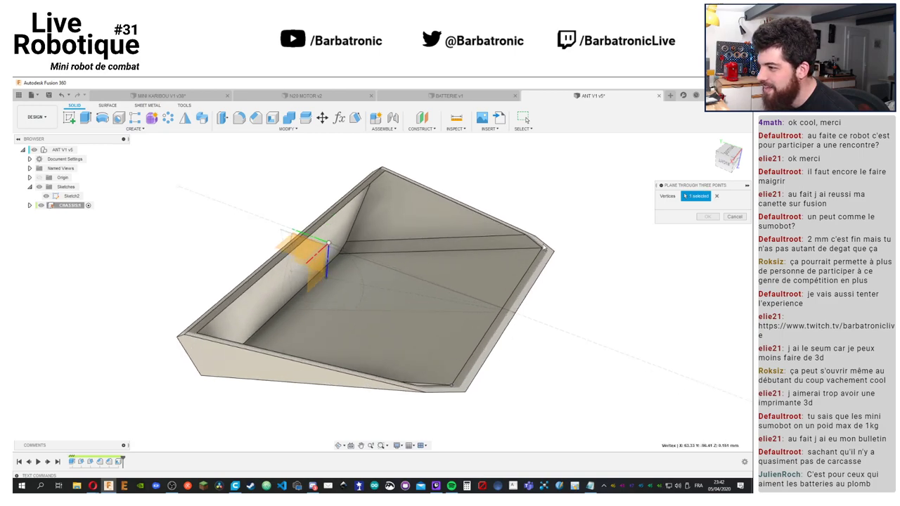
click(543, 249)
click(327, 278)
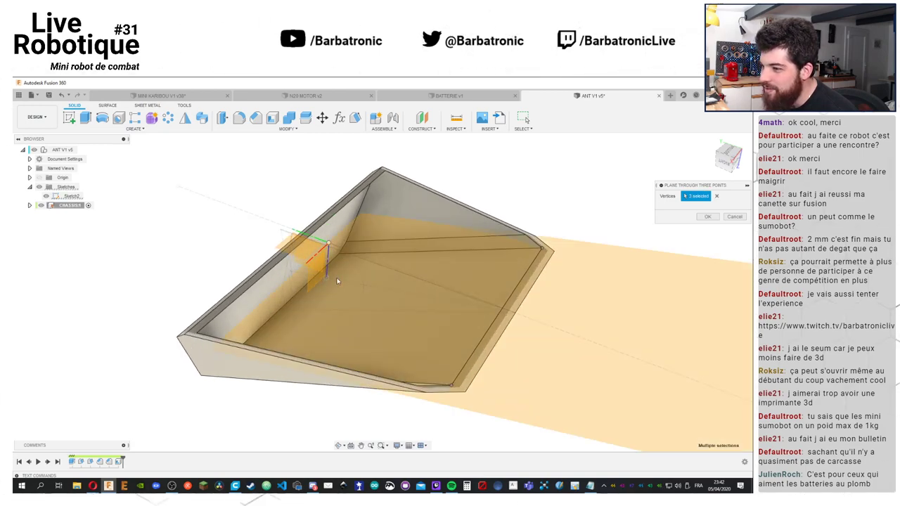
click(707, 216)
shift+middle_drag(597, 177, 662, 355)
shift+middle_drag(655, 406, 586, 321)
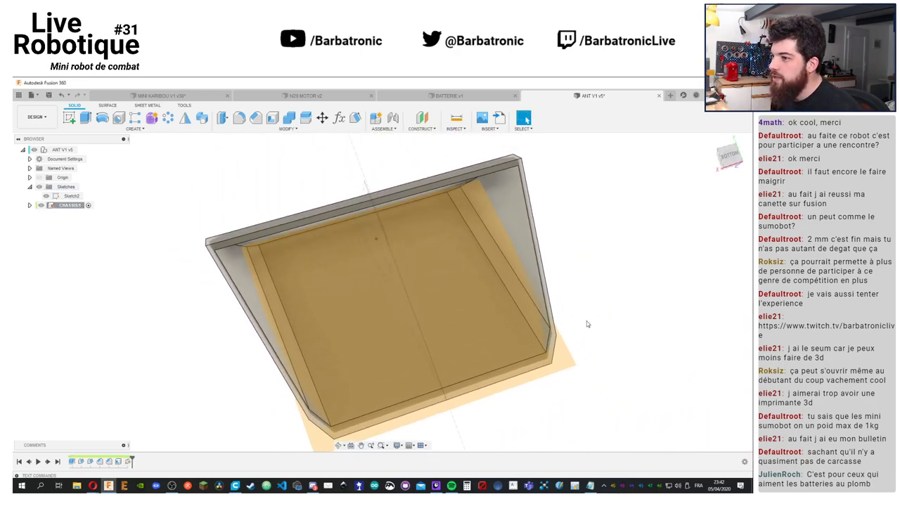
click(307, 312)
Start a sketch on the new plane and turn off ground plane, object shadow and ambient occlusion
click(70, 118)
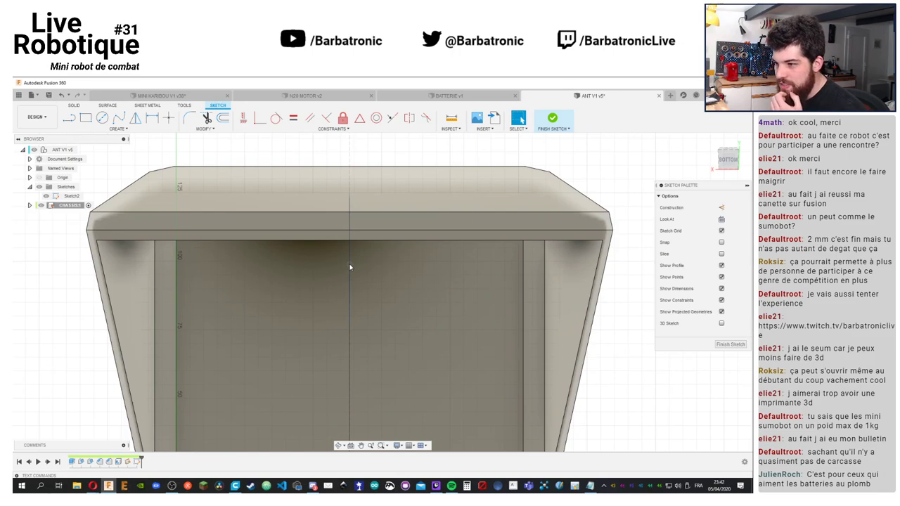
mouse_move(350, 267)
shift+middle_down()
mouse_move(282, 283)
mouse_move(283, 309)
shift+middle_up()
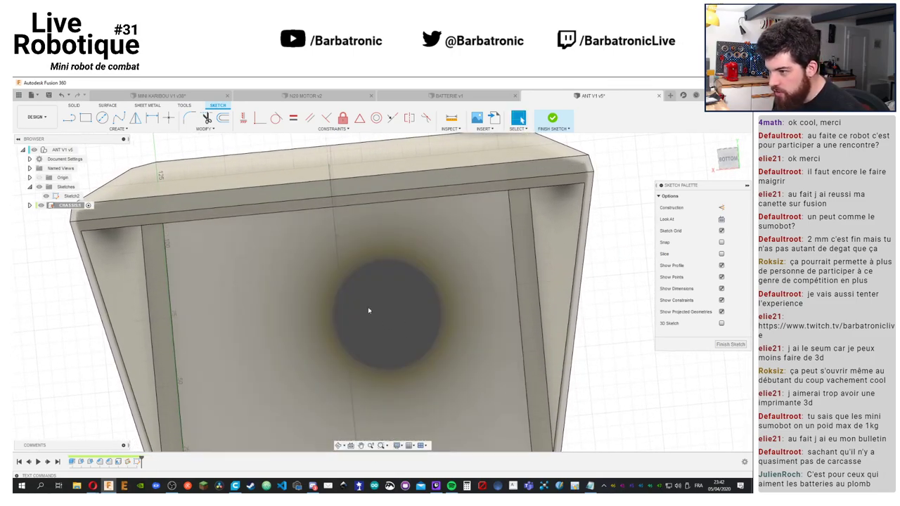
click(398, 445)
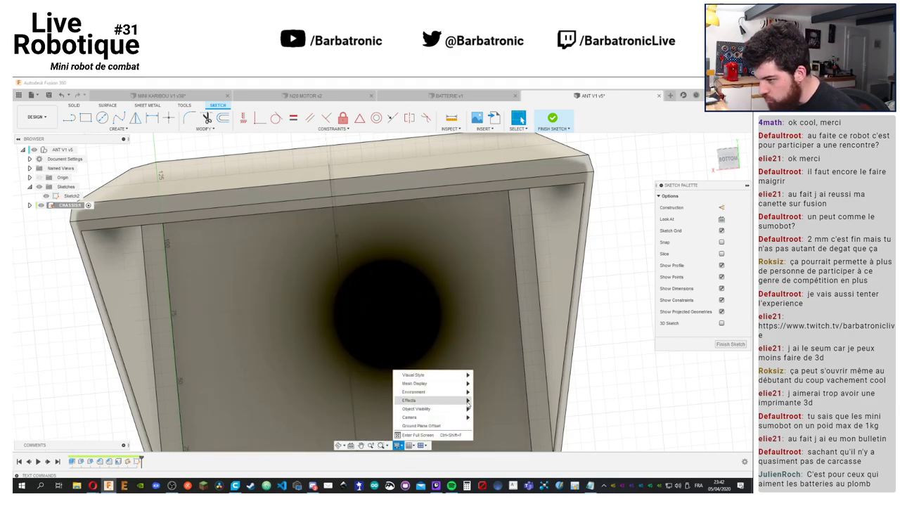
mouse_move(469, 409)
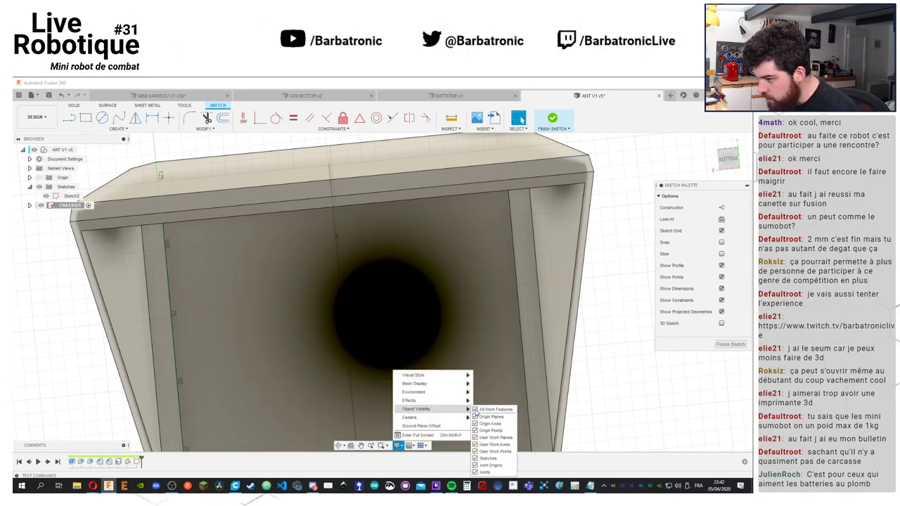
click(475, 408)
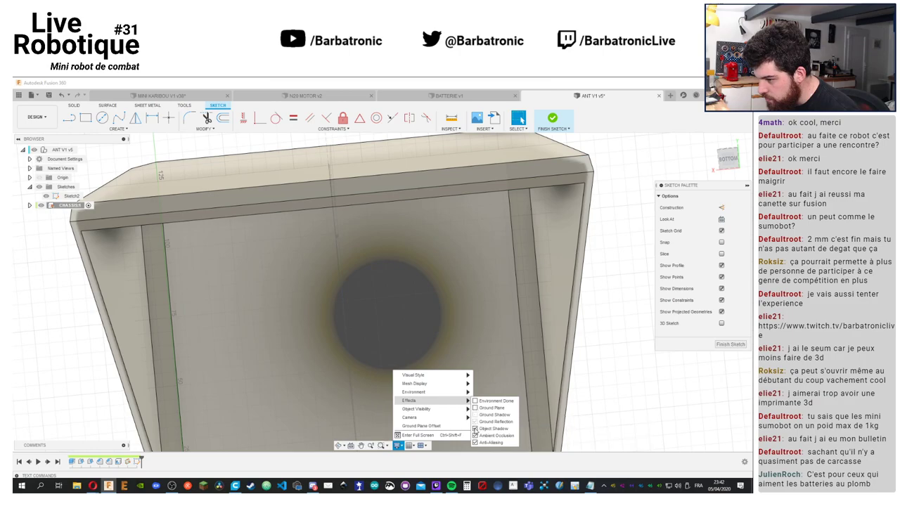
click(476, 429)
click(476, 436)
click(476, 442)
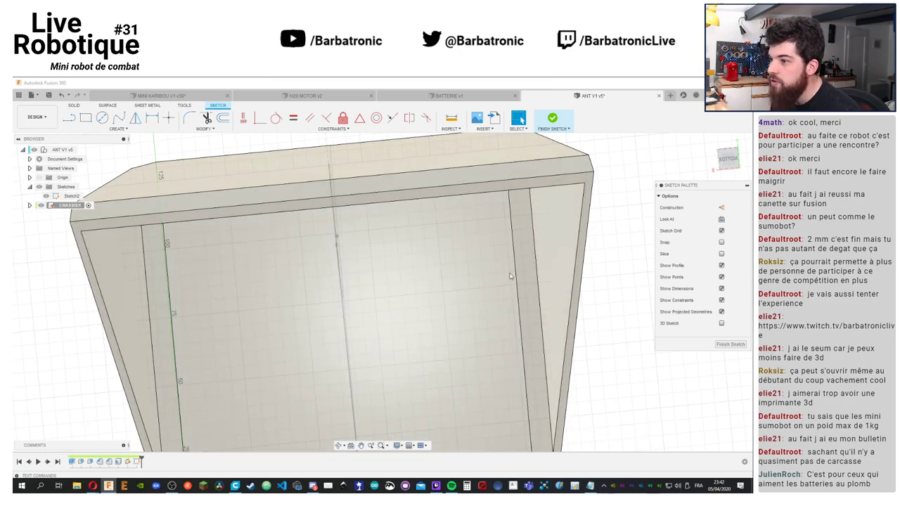
shift+middle_drag(422, 277, 382, 237)
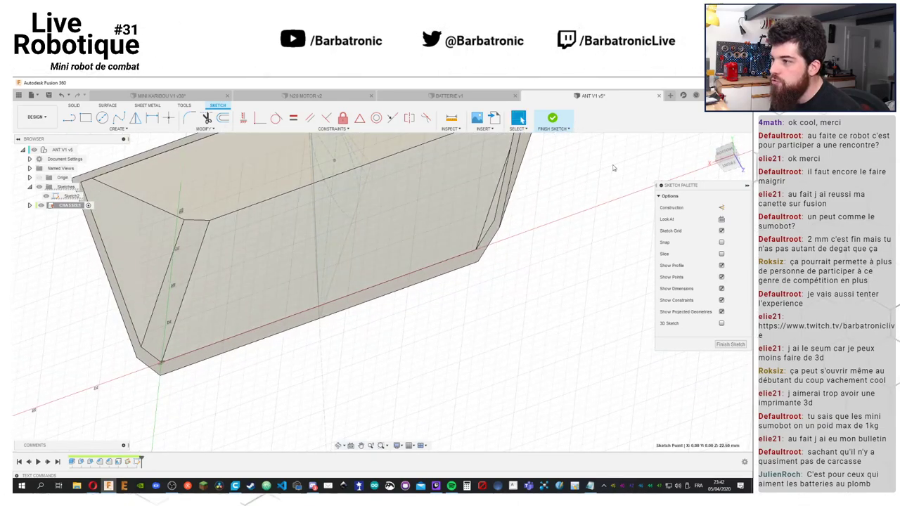
Switch to the bottom view and project the sketch point into the sketch
click(725, 156)
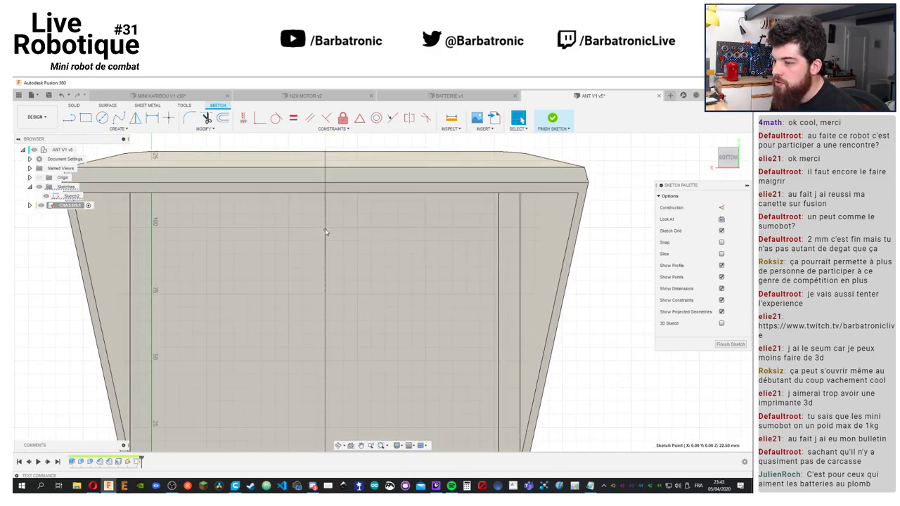
key(l)
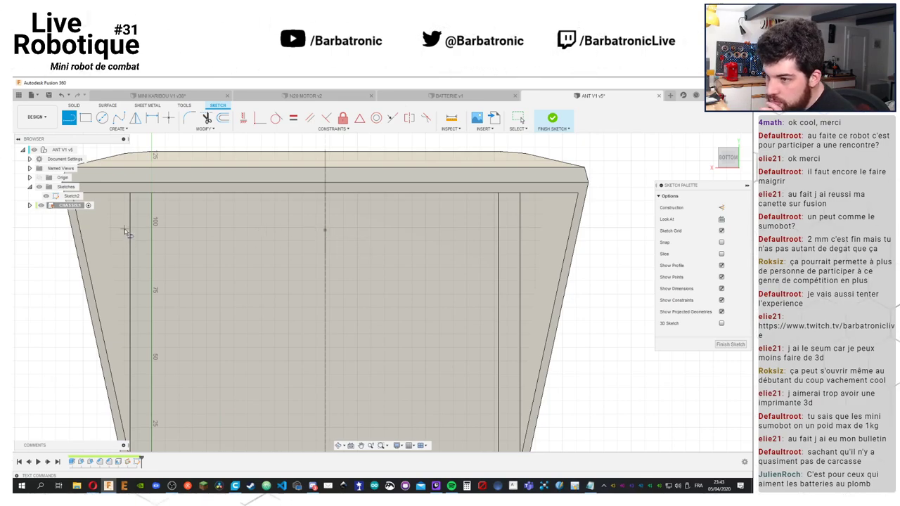
click(100, 230)
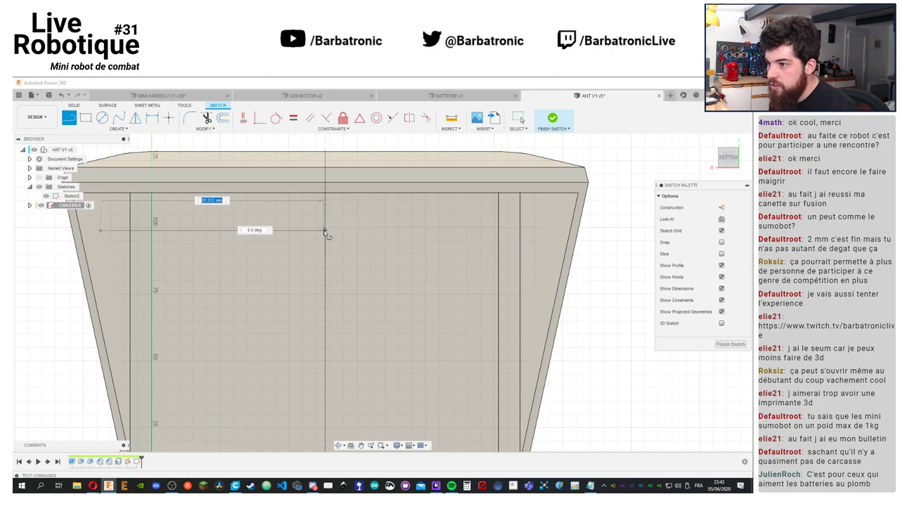
key(Escape)
key(p)
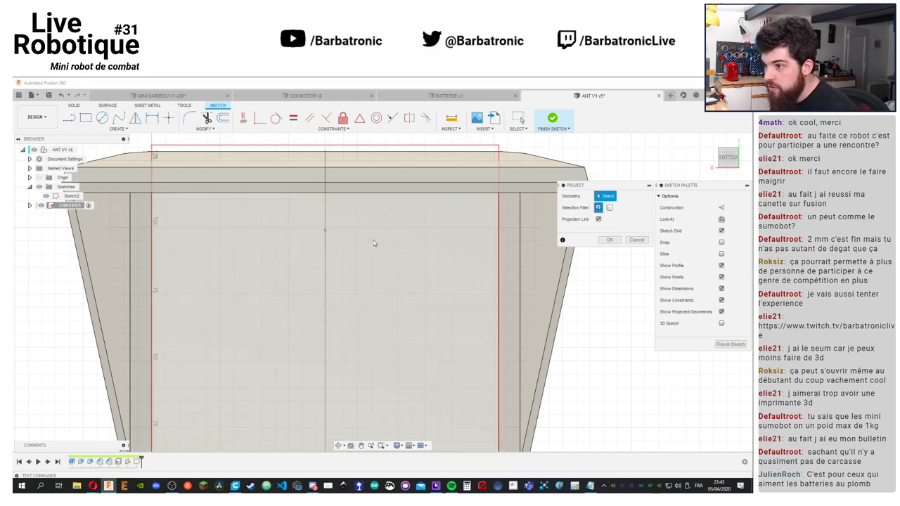
click(325, 230)
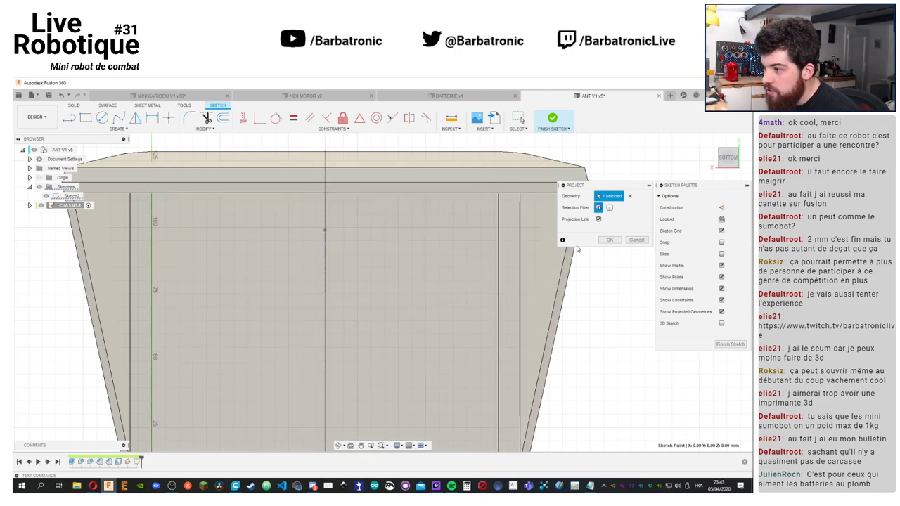
click(609, 240)
shift+middle_drag(343, 251, 289, 244)
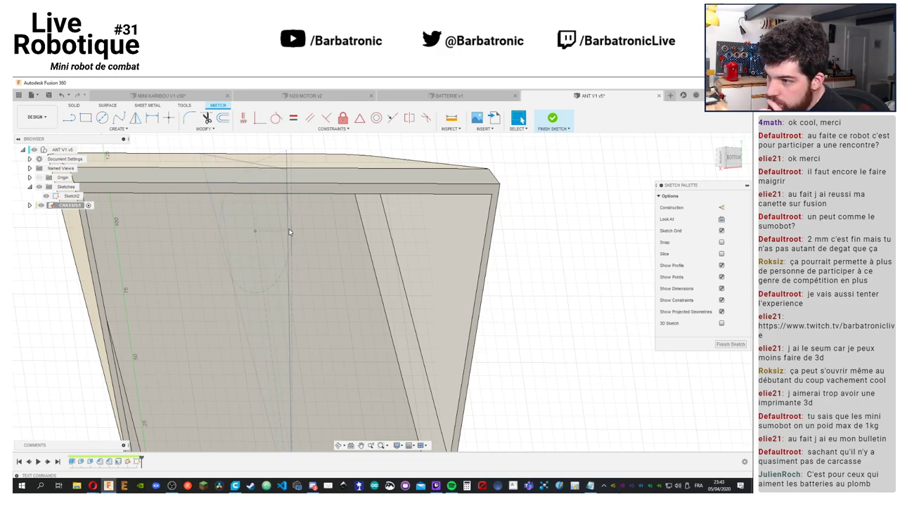
click(256, 231)
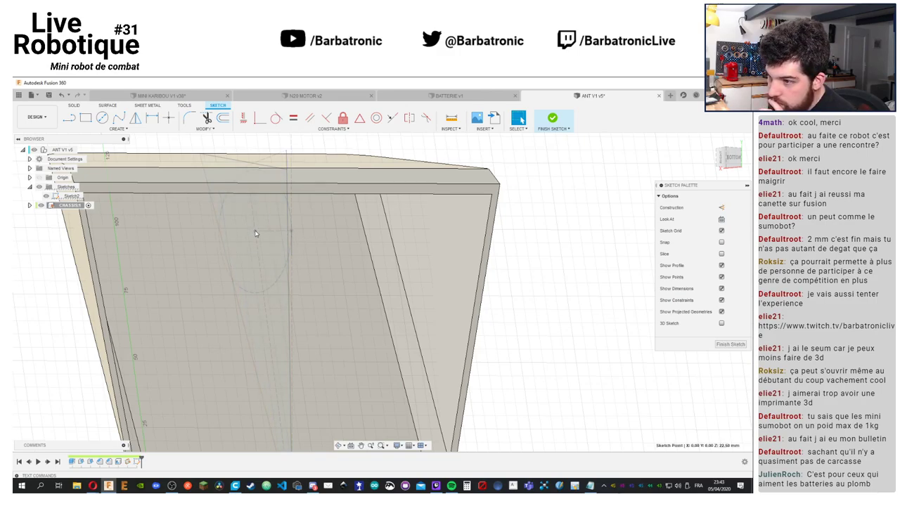
Project the sketch point and the 130 mm centre line, then return to the bottom view
key(p)
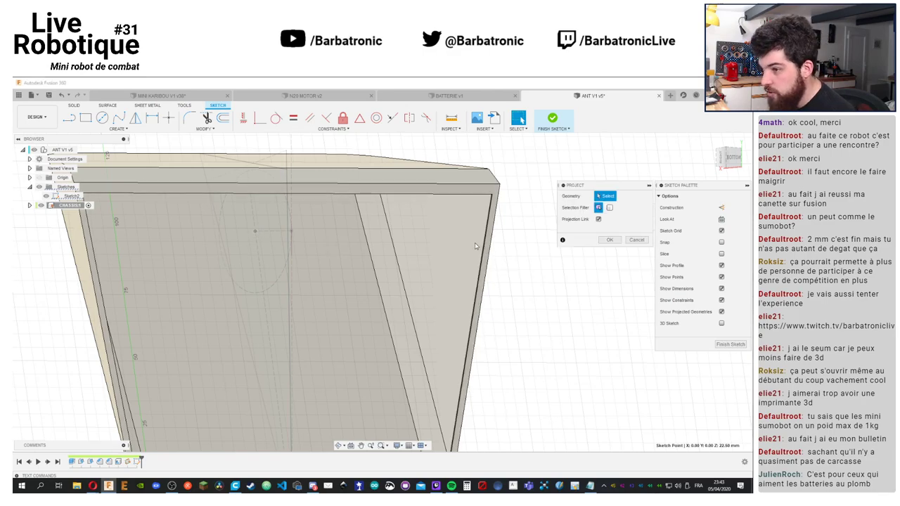
click(259, 238)
click(258, 239)
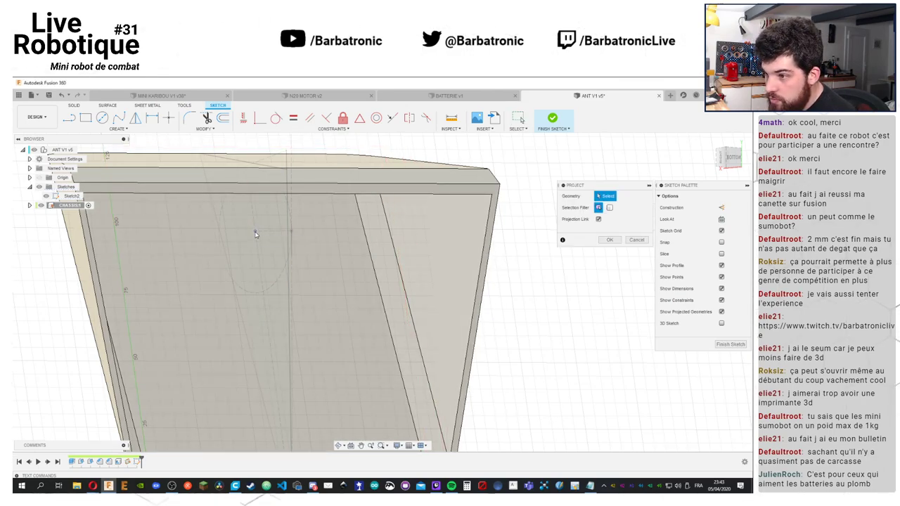
click(256, 234)
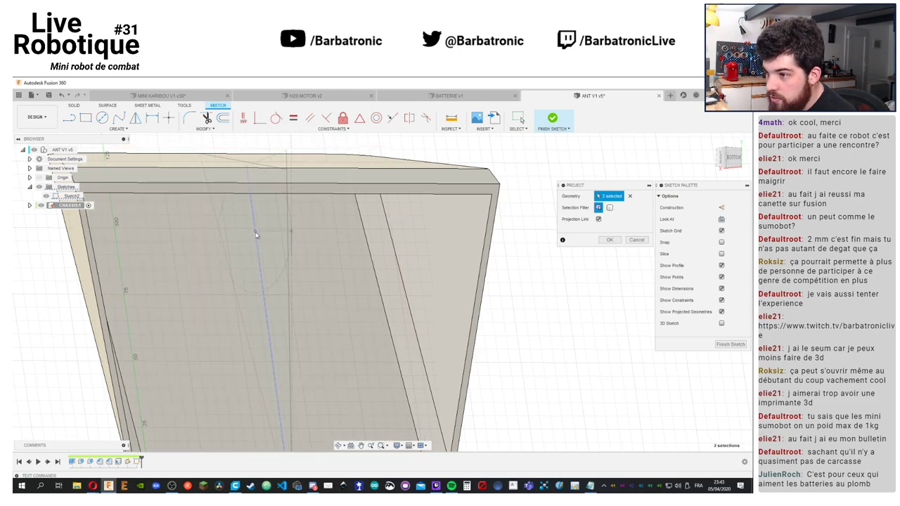
click(257, 239)
click(255, 231)
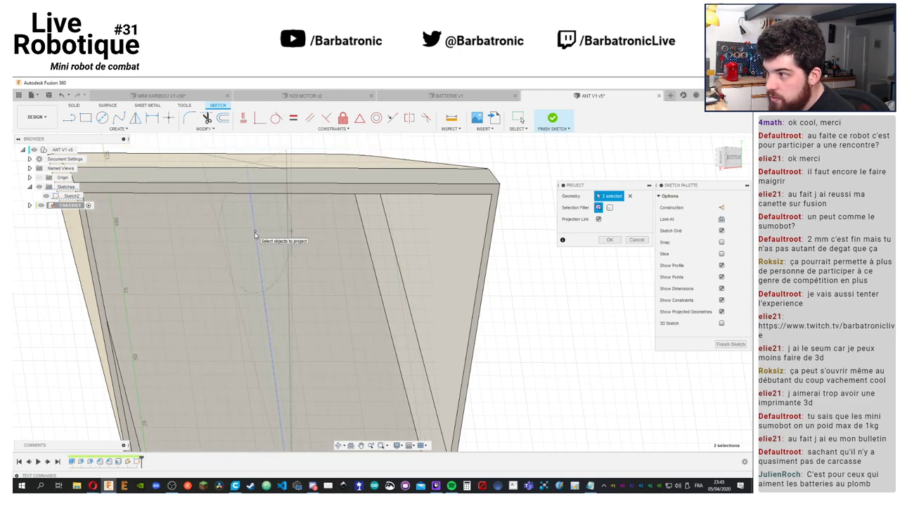
click(609, 240)
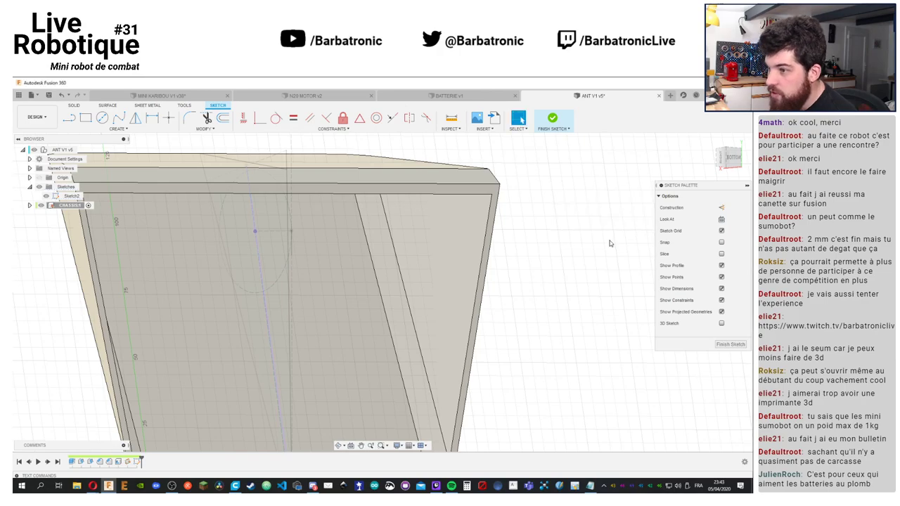
click(728, 156)
Draw a horizontal line from the projected centre line to the chassis's right side as construction geometry
key(l)
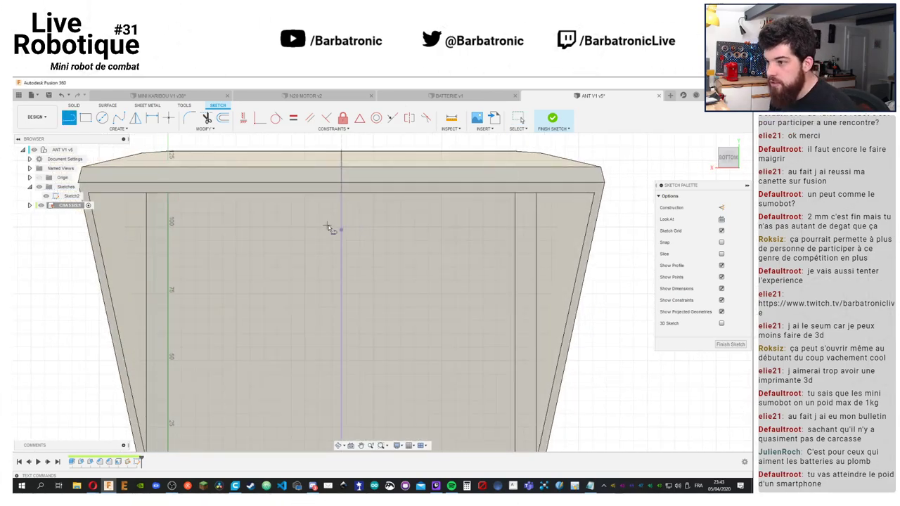
click(341, 230)
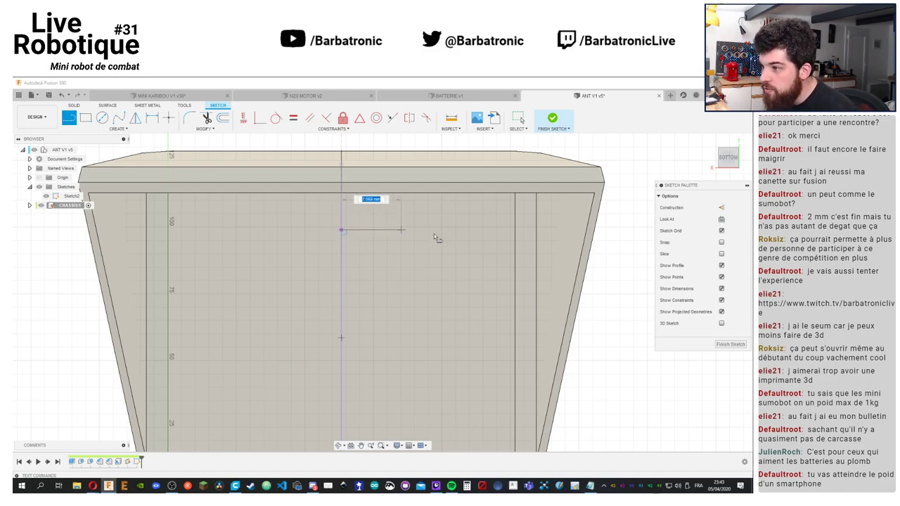
click(619, 230)
key(Escape)
click(343, 230)
key(x)
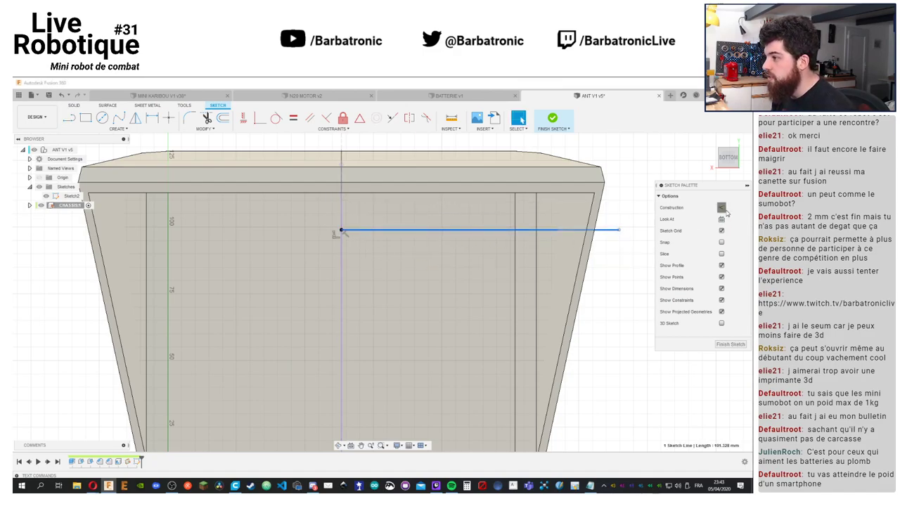
click(629, 280)
mouse_move(629, 280)
middle_down()
mouse_move(603, 271)
mouse_move(587, 280)
middle_up()
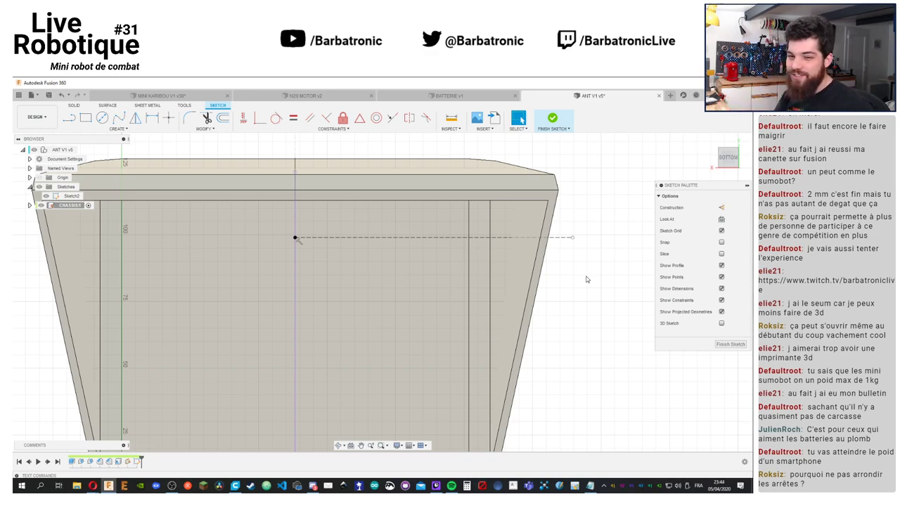
middle_drag(588, 321, 550, 319)
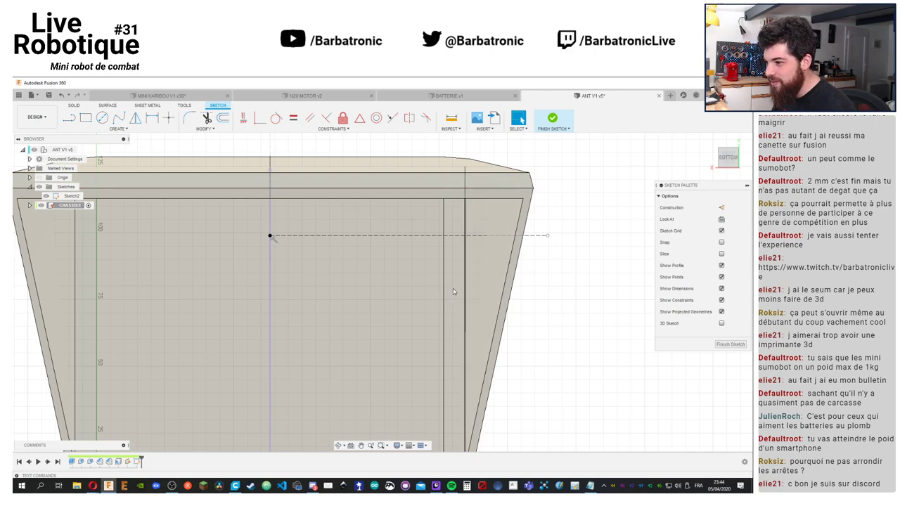
Project the right inner wall edge into the sketch as construction geometry
key(p)
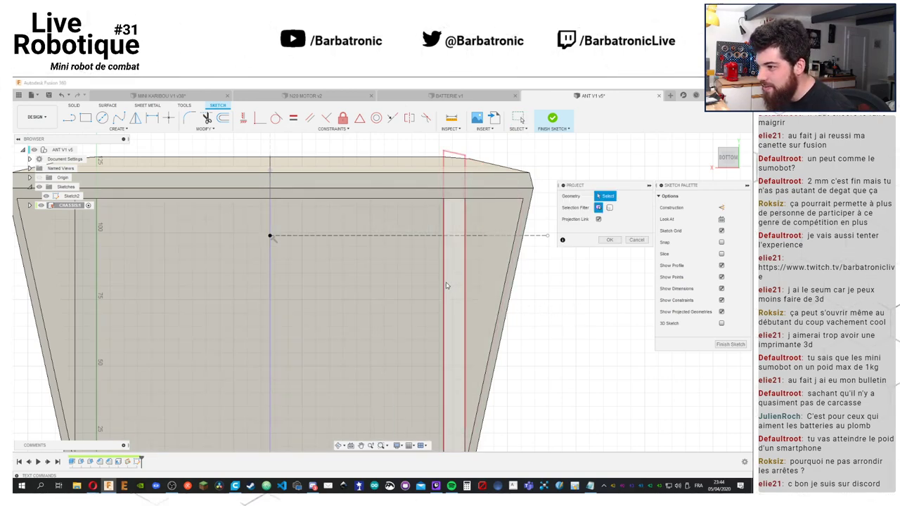
click(444, 179)
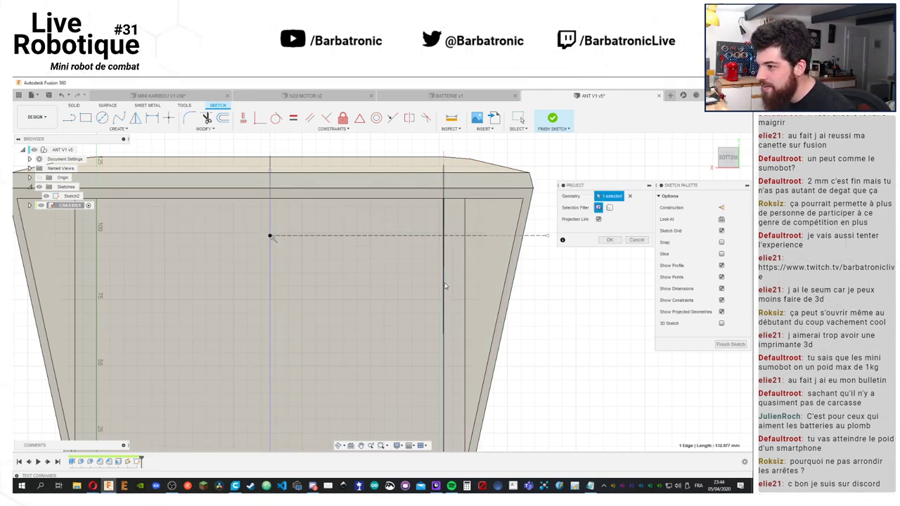
click(721, 207)
click(610, 240)
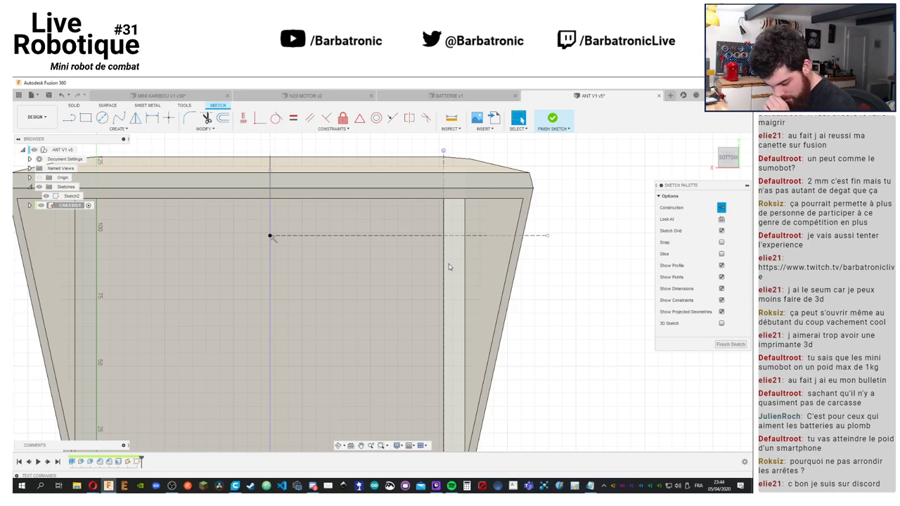
Add the user parameter ep_roue with an expression of 20 mm in Change Parameters
click(74, 106)
click(338, 117)
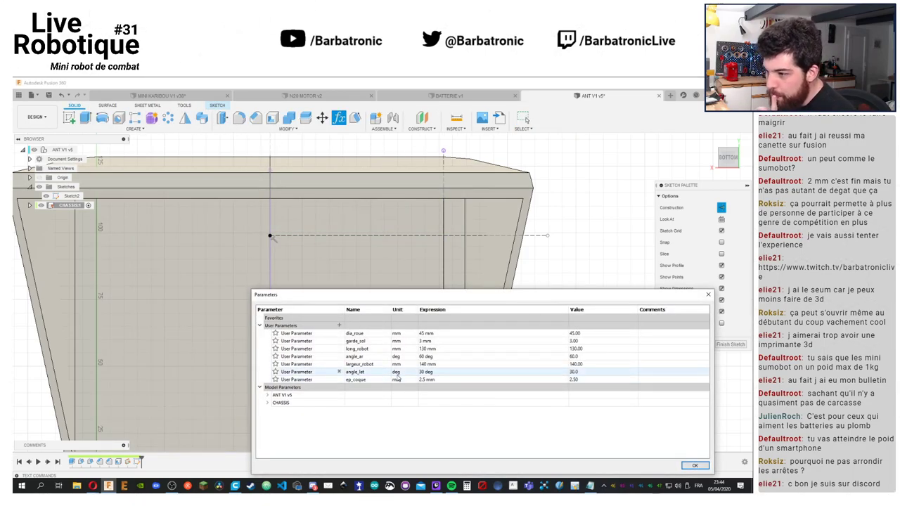
click(338, 324)
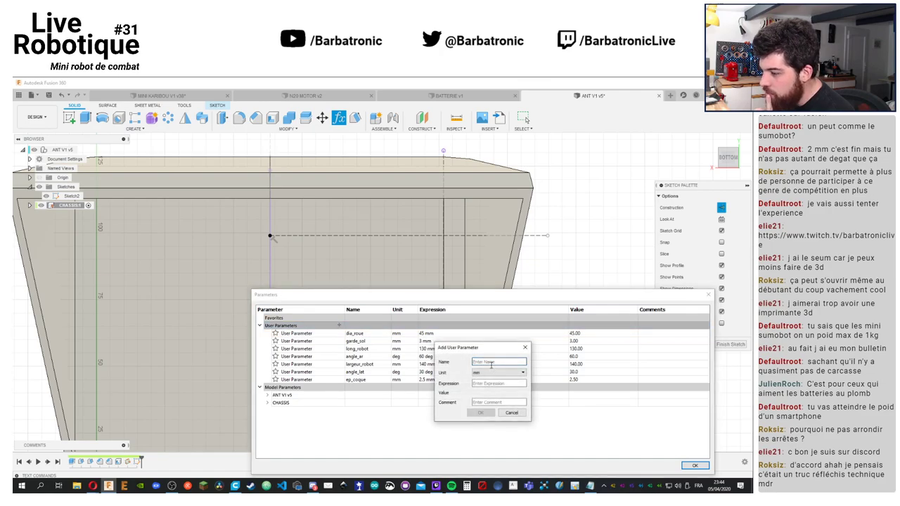
text(ep_roue)
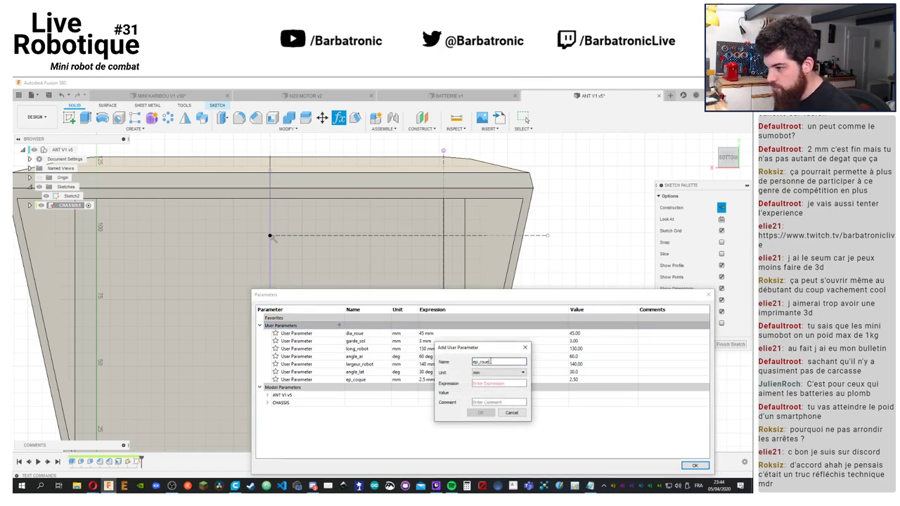
click(502, 383)
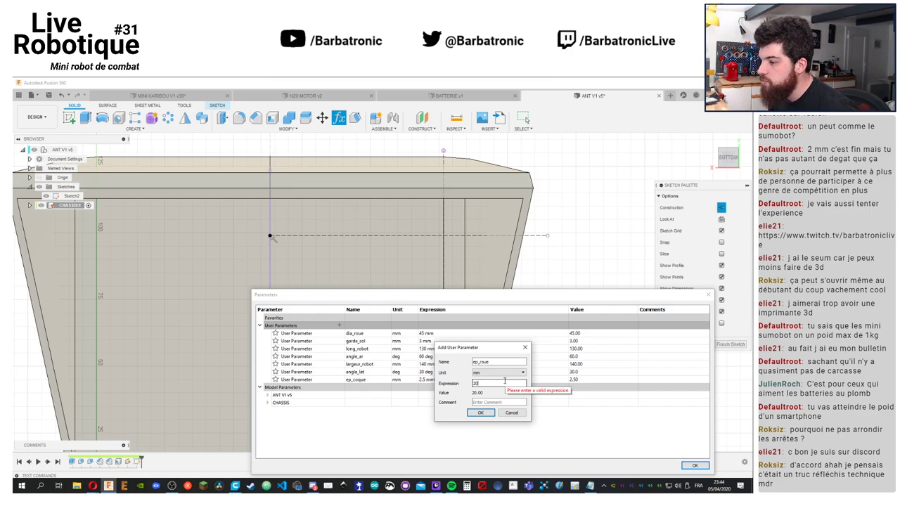
text(20)
click(481, 413)
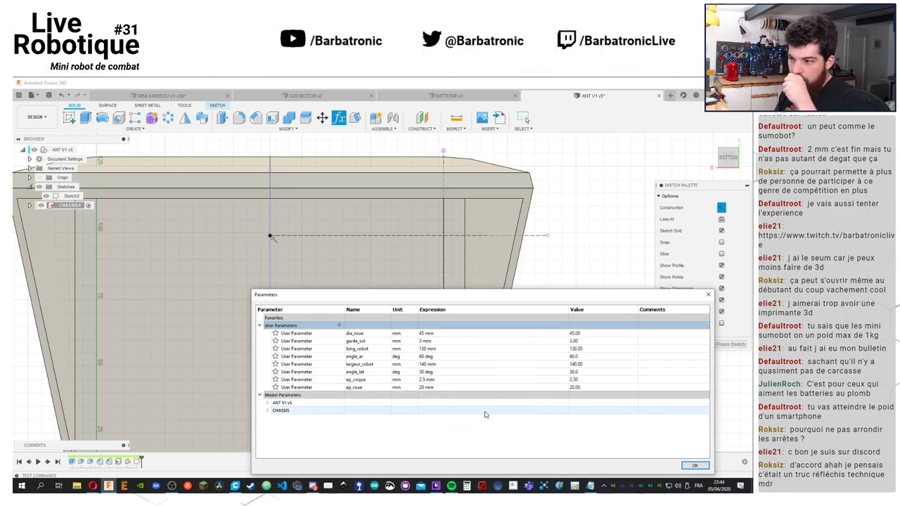
click(695, 465)
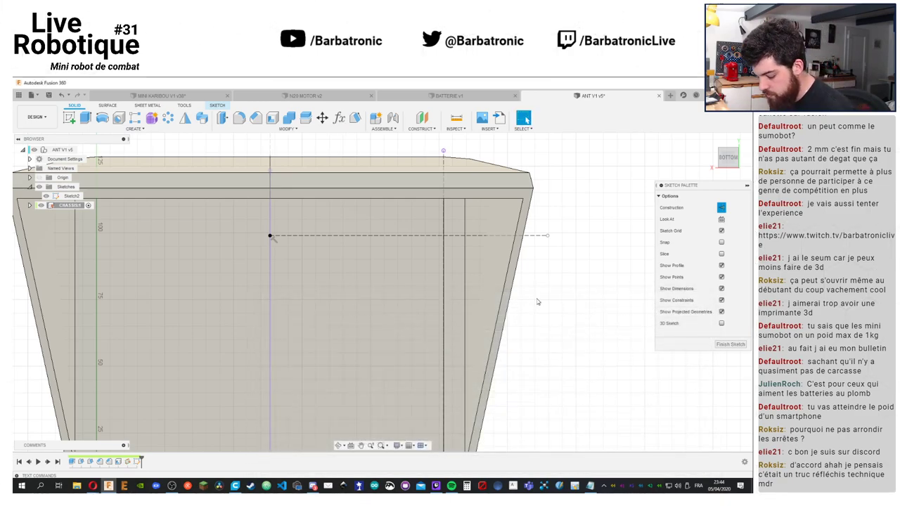
Draw a centre rectangle dimensioned dia_roue tall and ep_roue wide
key(r)
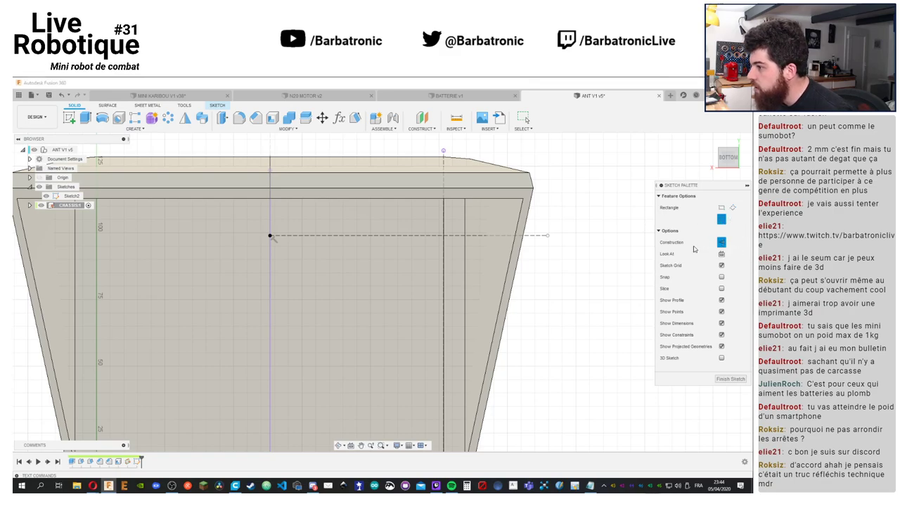
click(398, 236)
click(428, 320)
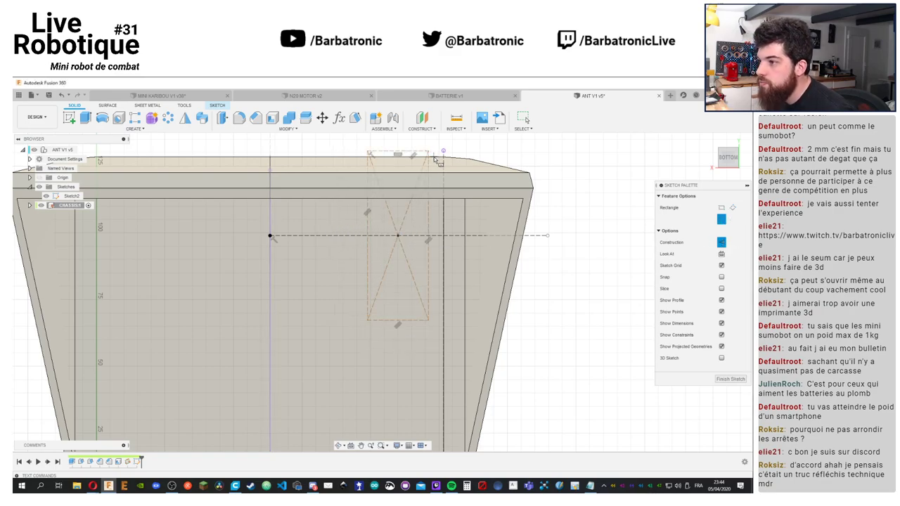
key(Escape)
key(d)
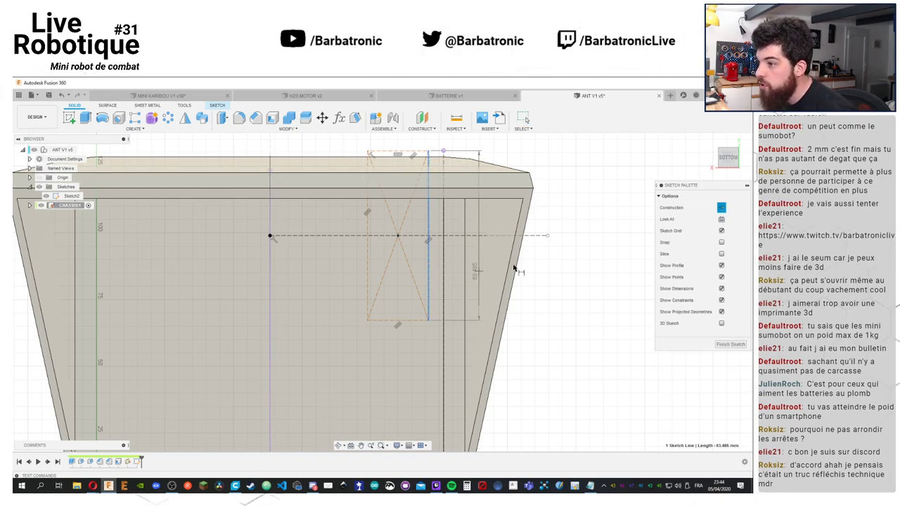
click(429, 281)
click(579, 256)
text(dia_roue)
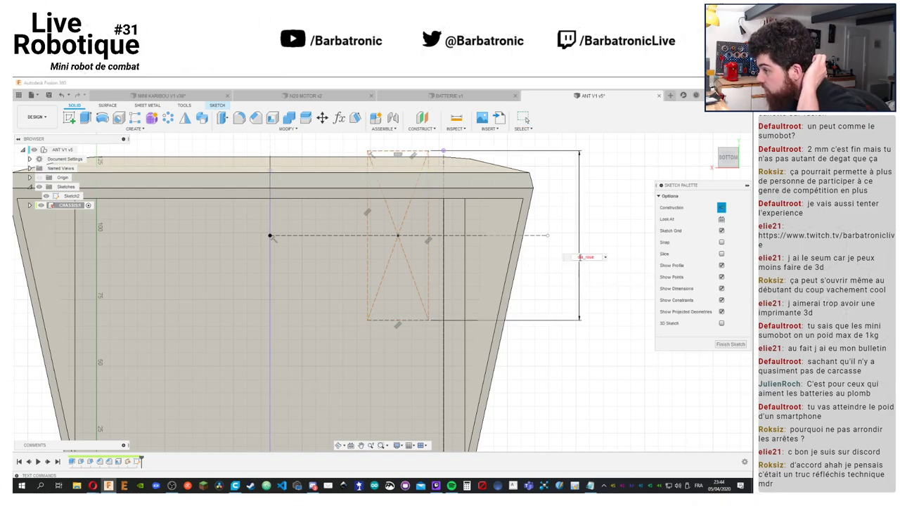
key(Return)
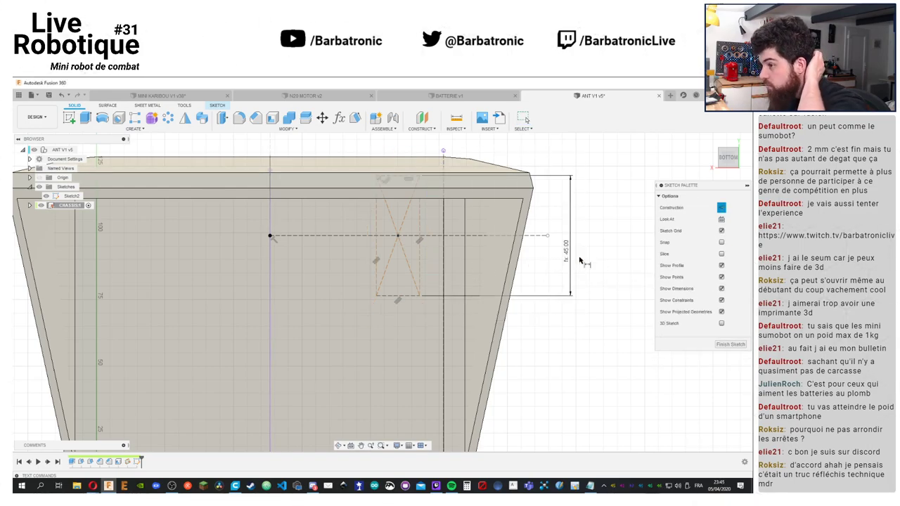
click(410, 295)
click(559, 341)
text(ep)
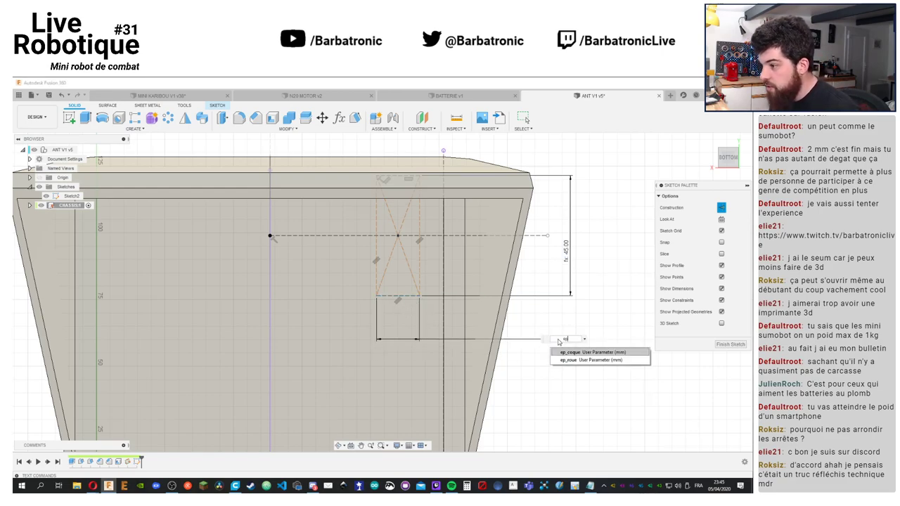
text(_roue)
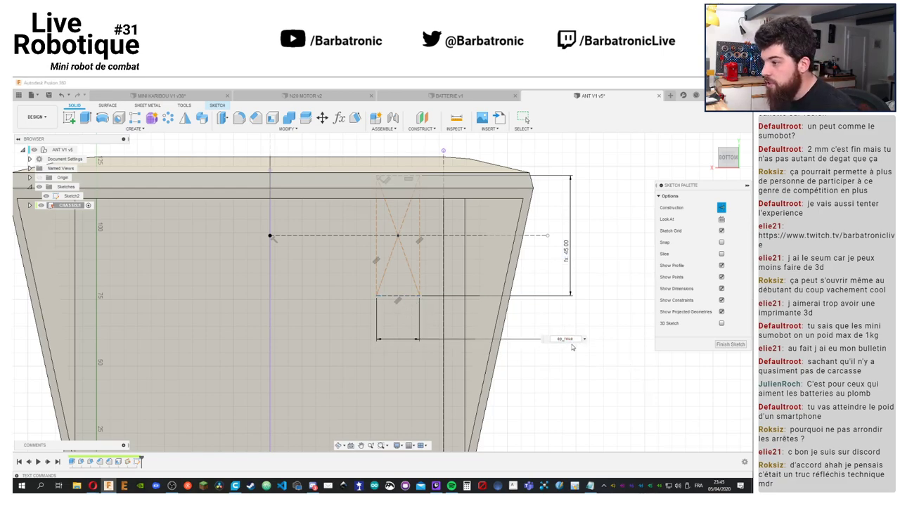
key(Return)
Dimension a 2 mm gap between the rectangle's right edge and the vertical line
middle_drag(560, 372, 562, 374)
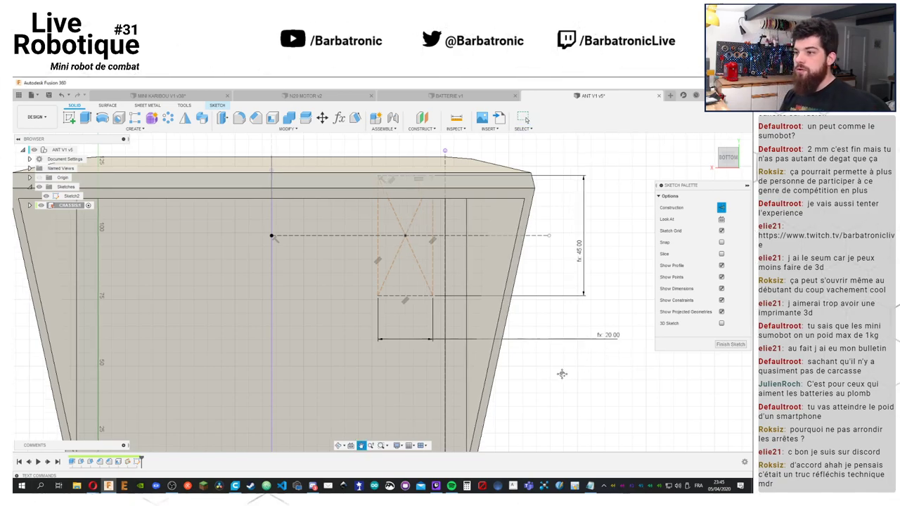
drag(562, 374, 574, 378)
key(Escape)
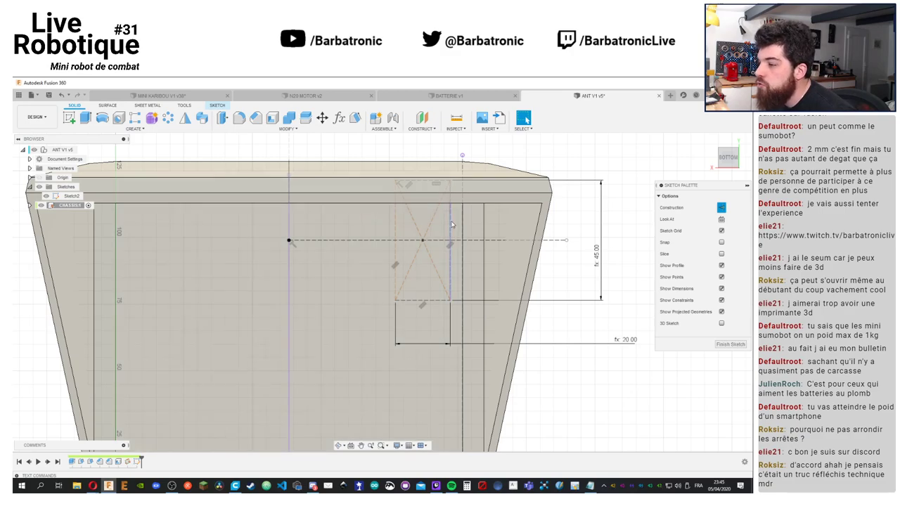
click(450, 224)
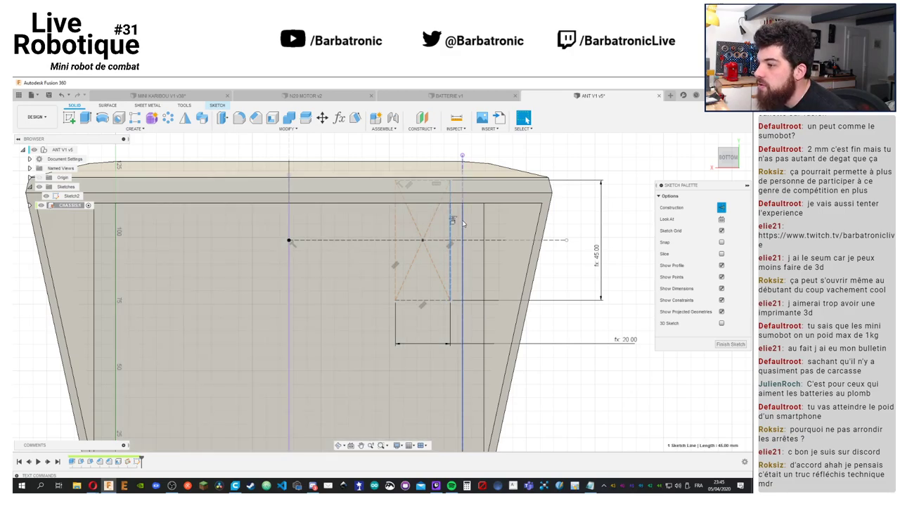
click(463, 224)
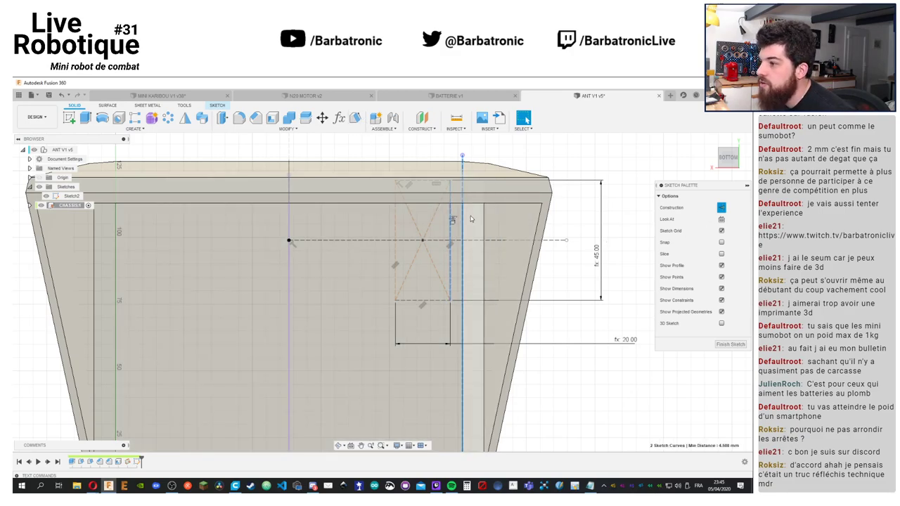
key(Escape)
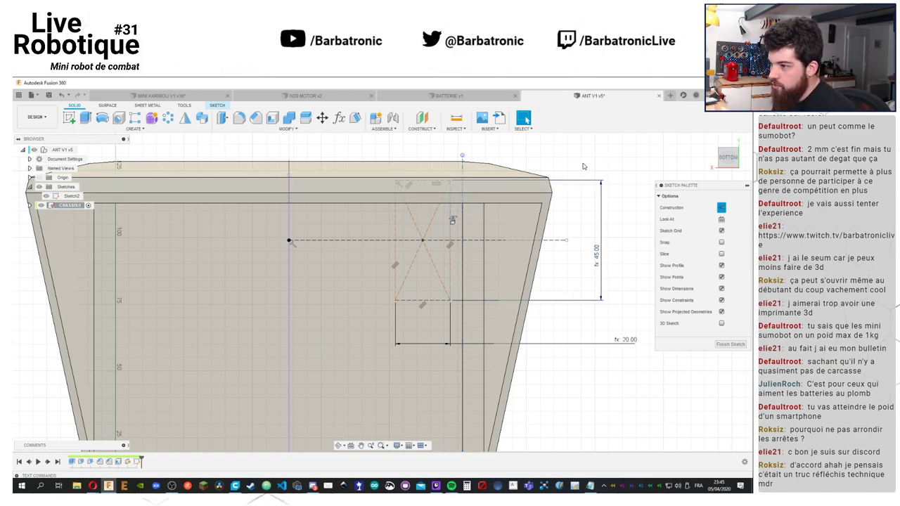
click(462, 235)
click(451, 238)
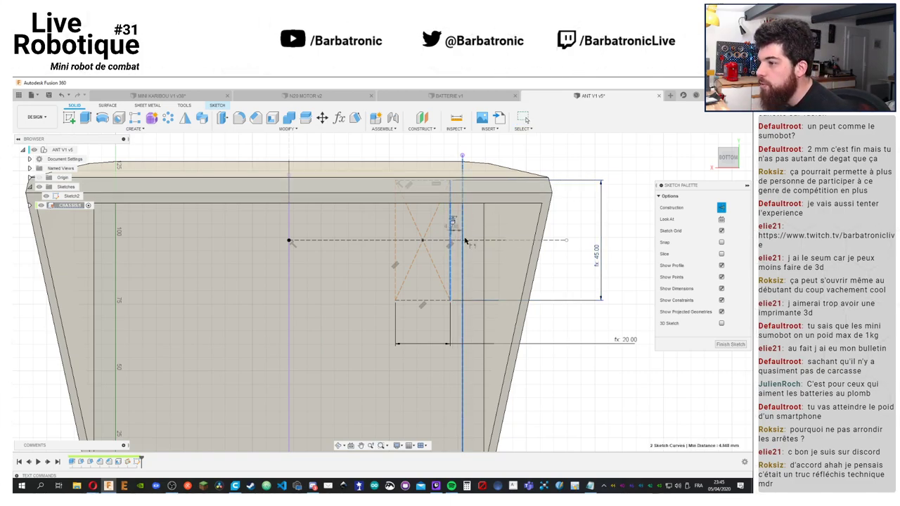
key(d)
click(590, 324)
text(2)
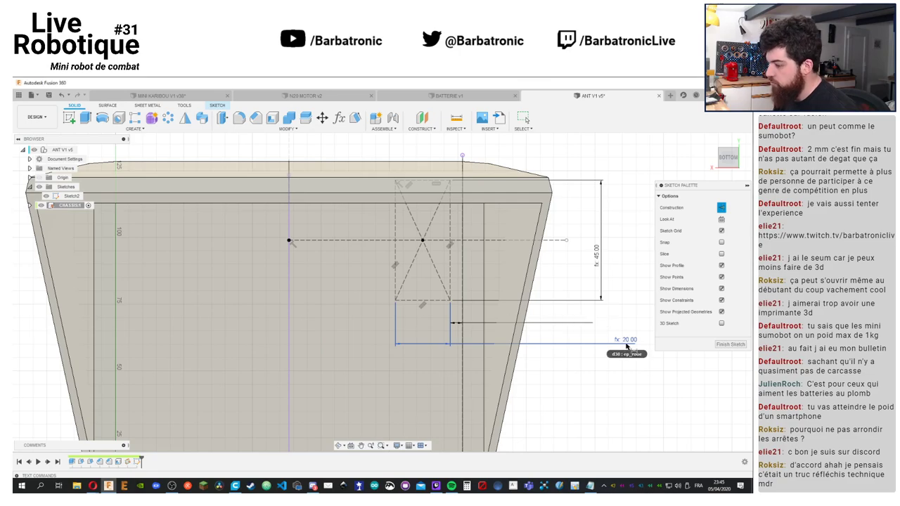
key(Return)
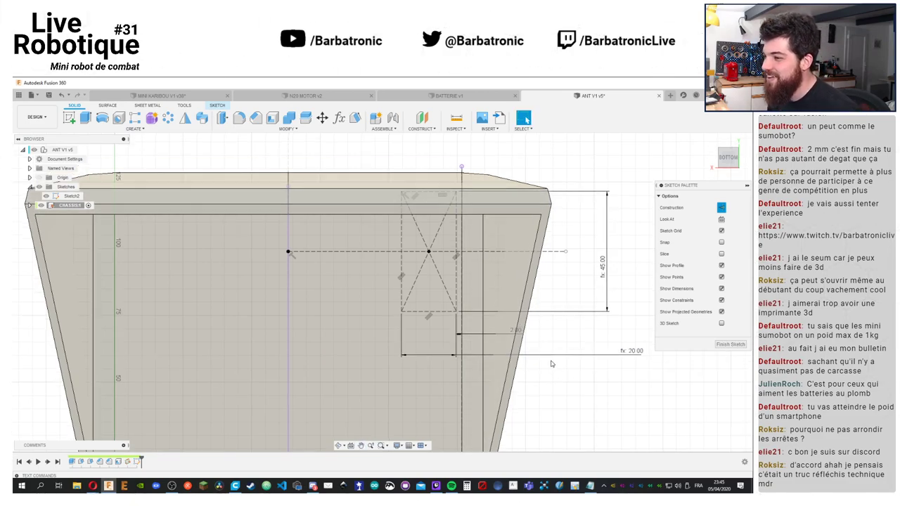
middle_drag(576, 282, 578, 285)
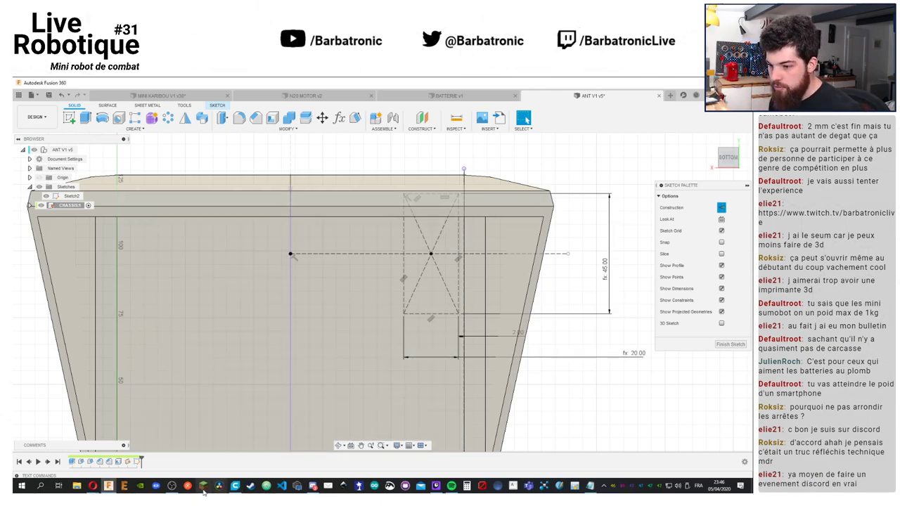
Switch to Cura and orbit and zoom the sliced chassis layer preview
click(250, 486)
right_drag(492, 345, 344, 320)
scroll(344, 320, down, 3)
scroll(343, 317, up, 2)
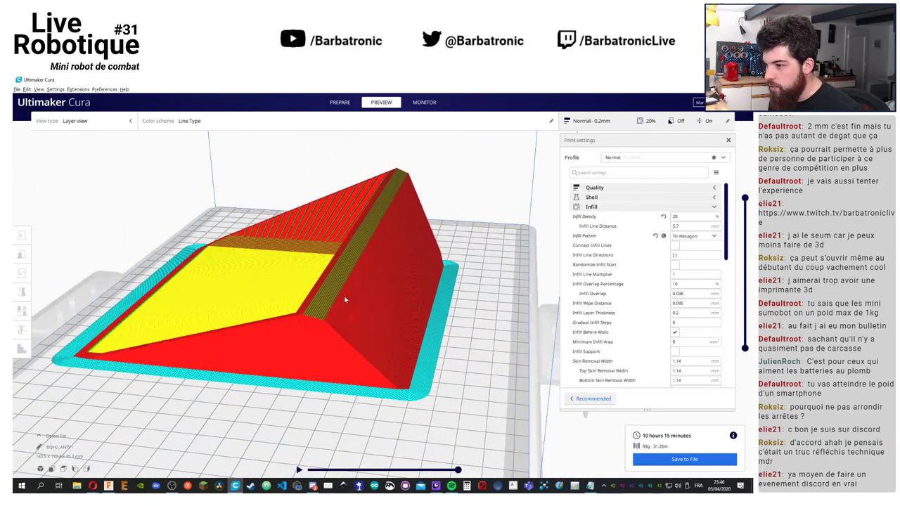
scroll(295, 324, up, 5)
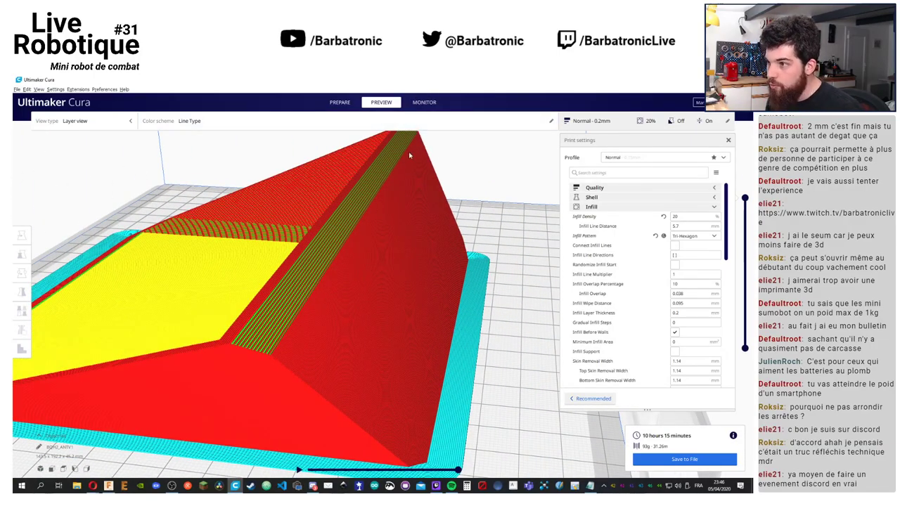
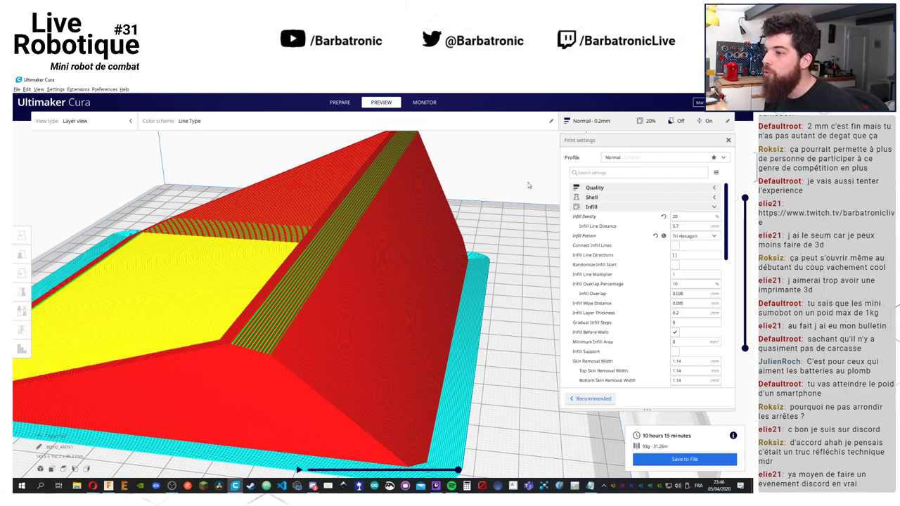
Switch from the Ultimaker Cura slice preview back to the Fusion 360 ANT V1 v5 sketch
key(alt+Tab)
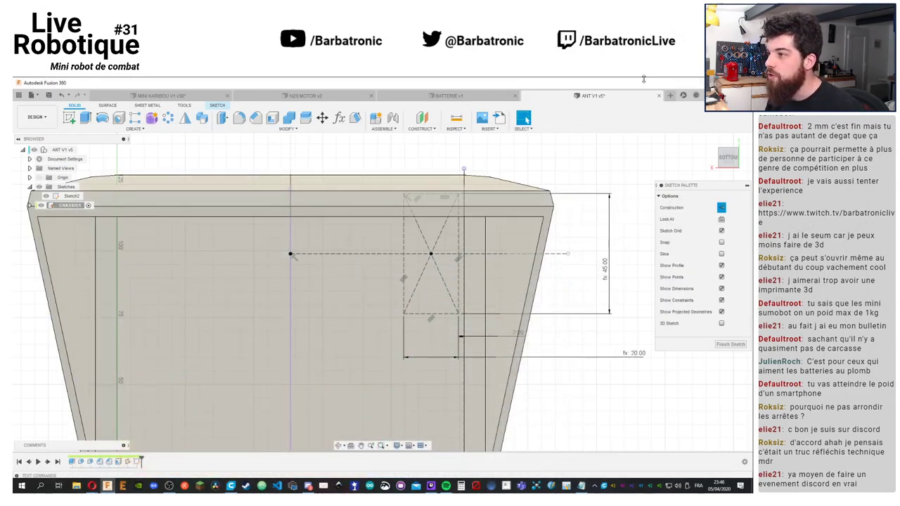
In a new design, extrude an origin-centred circle on the XY plane into a cylinder
key(ctrl+n)
click(69, 118)
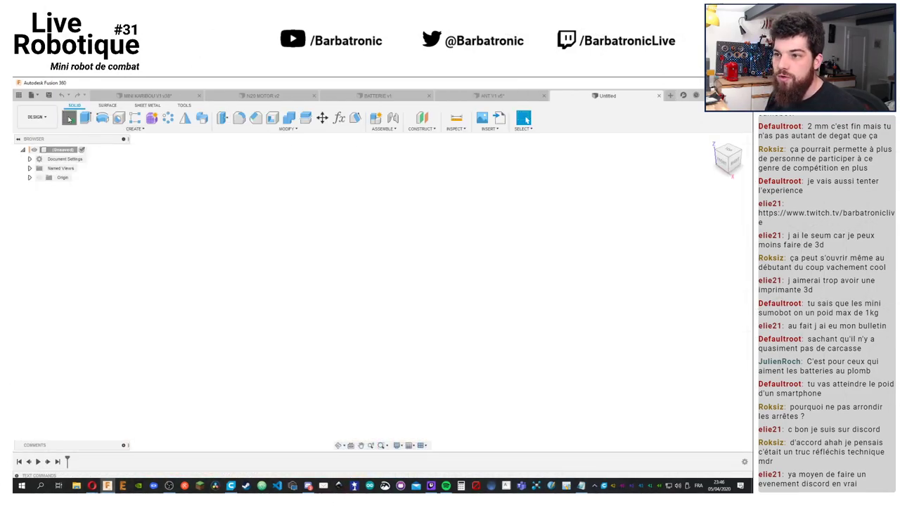
click(424, 294)
key(c)
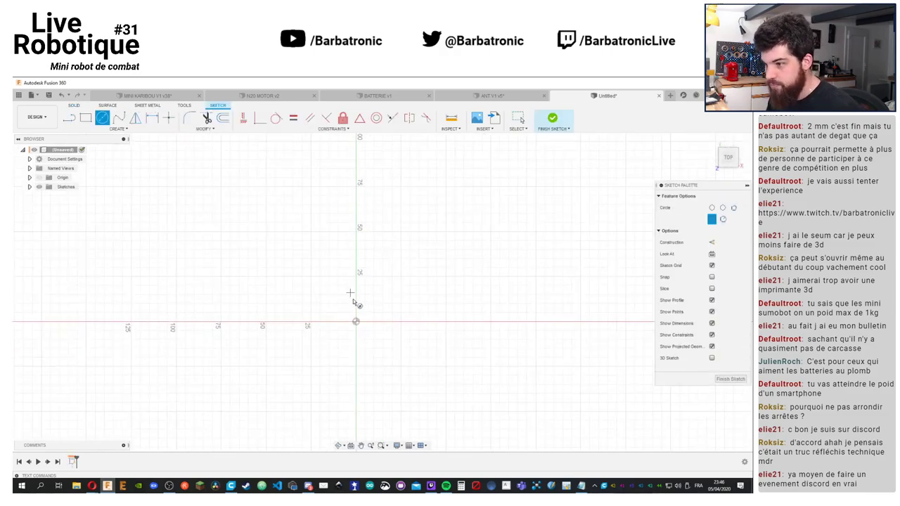
click(357, 321)
click(449, 276)
click(552, 118)
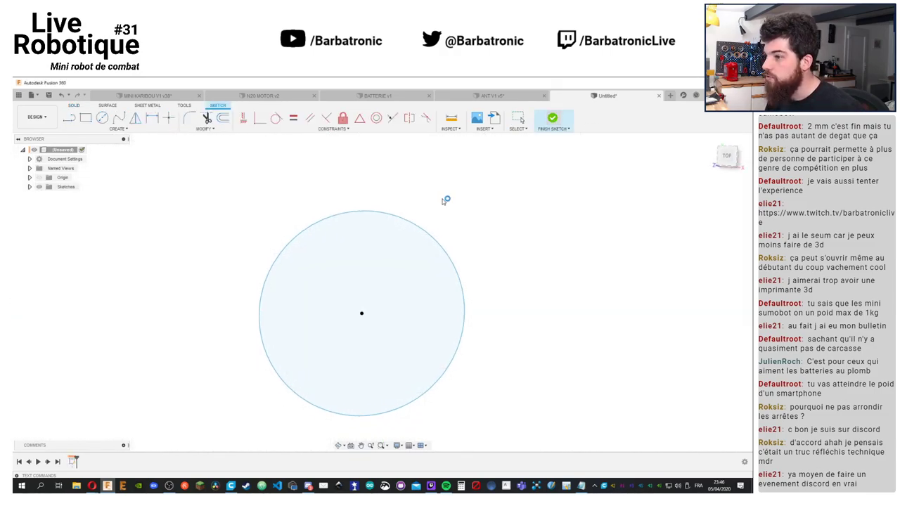
click(85, 118)
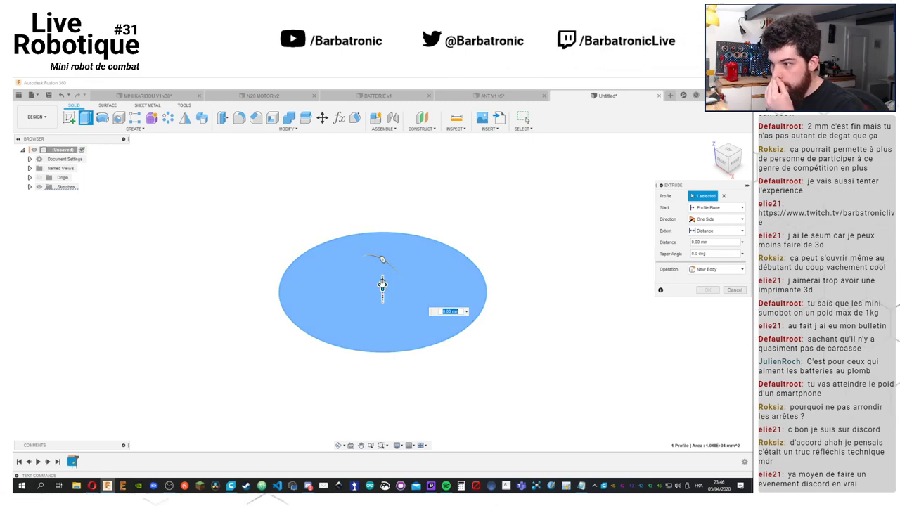
drag(382, 291, 382, 181)
click(708, 290)
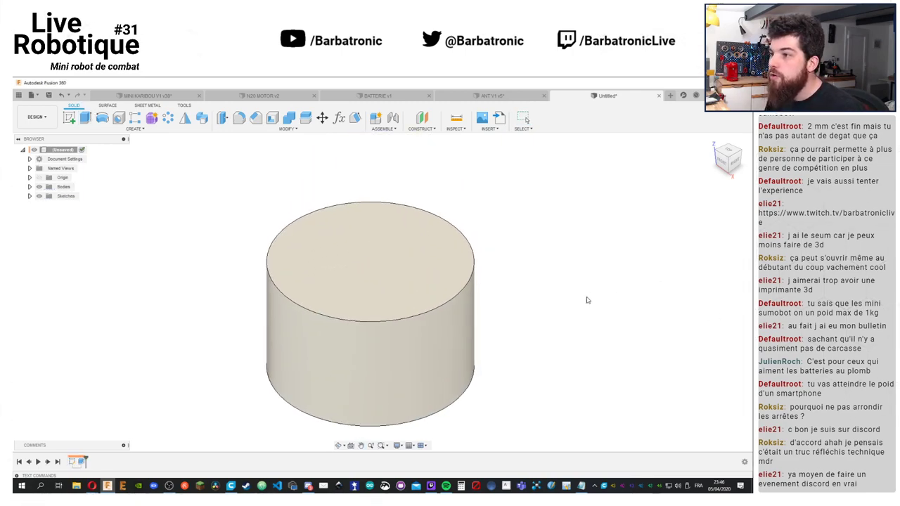
Preview the cylinder's 3D Print mesh with refinement set to Low
click(184, 105)
click(71, 118)
click(408, 325)
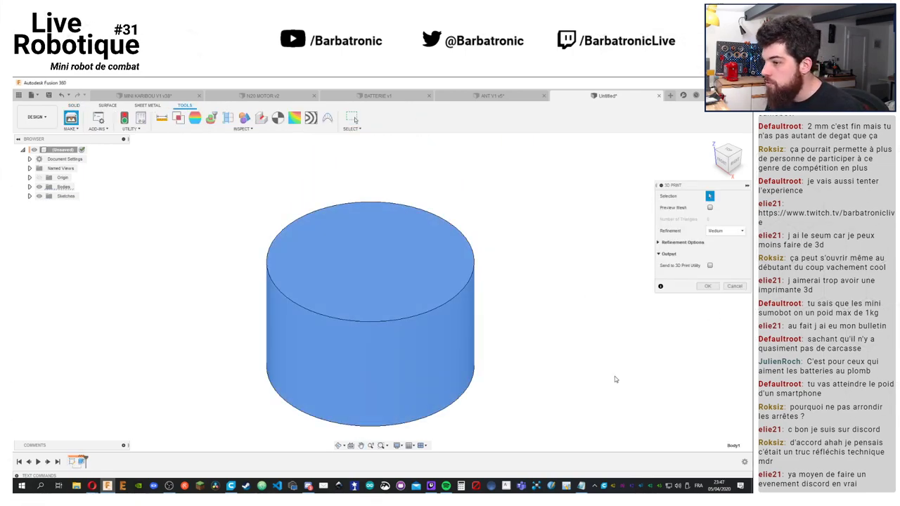
click(718, 232)
click(709, 207)
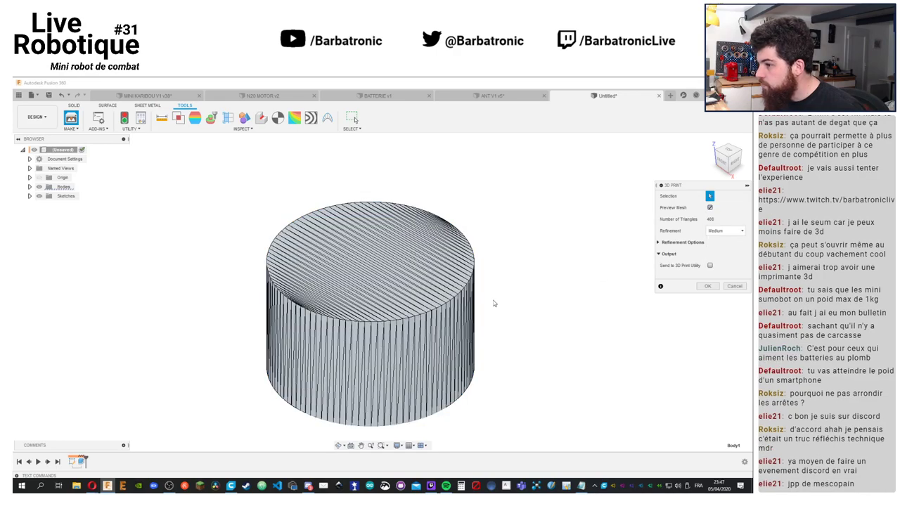
scroll(344, 346, down, 3)
scroll(344, 345, up, 5)
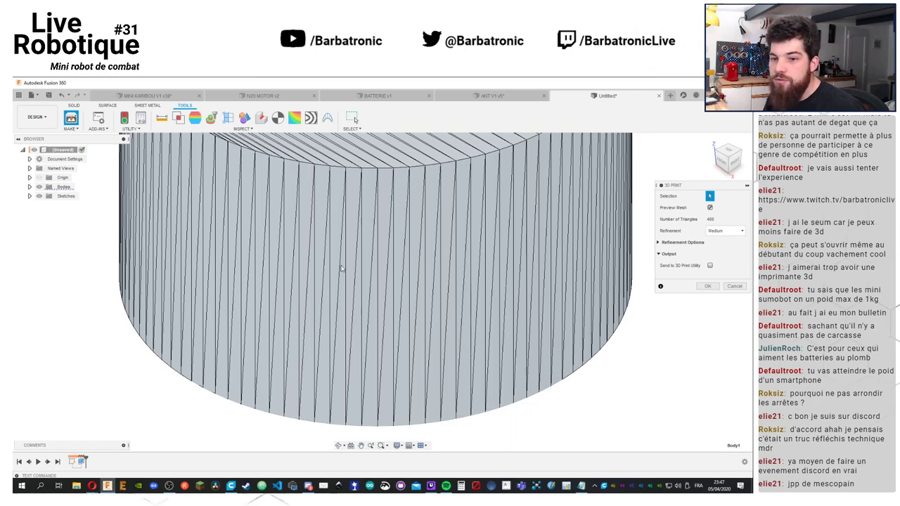
click(724, 231)
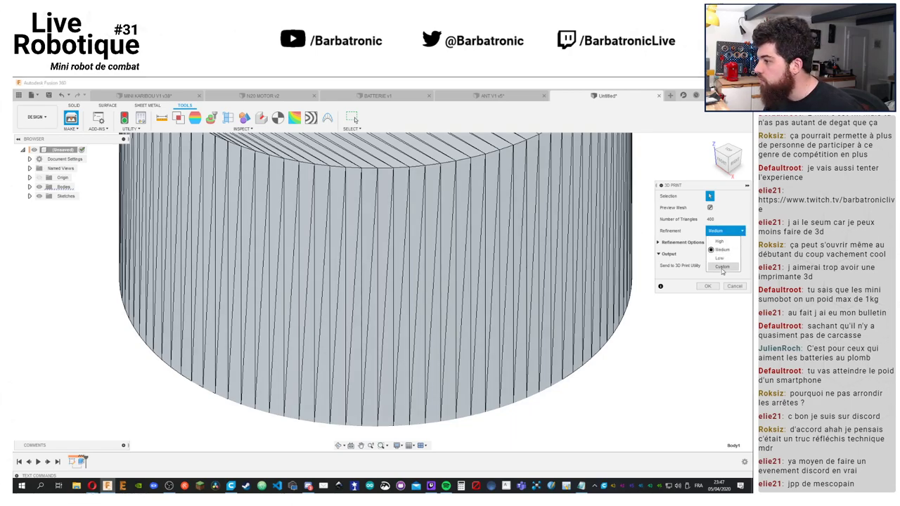
click(721, 259)
scroll(427, 204, down, 4)
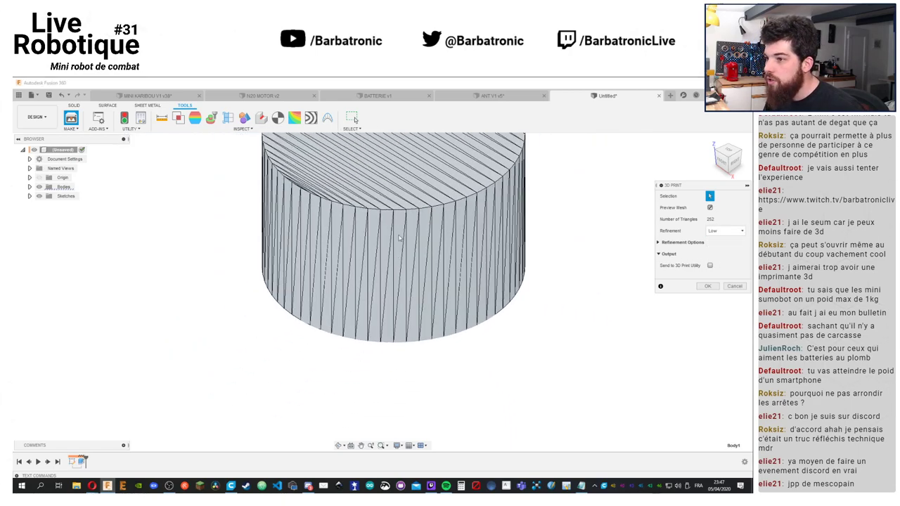
Cancel the STL save and inspect the cylinder's mesh preview from closer and a side angle
key(Return)
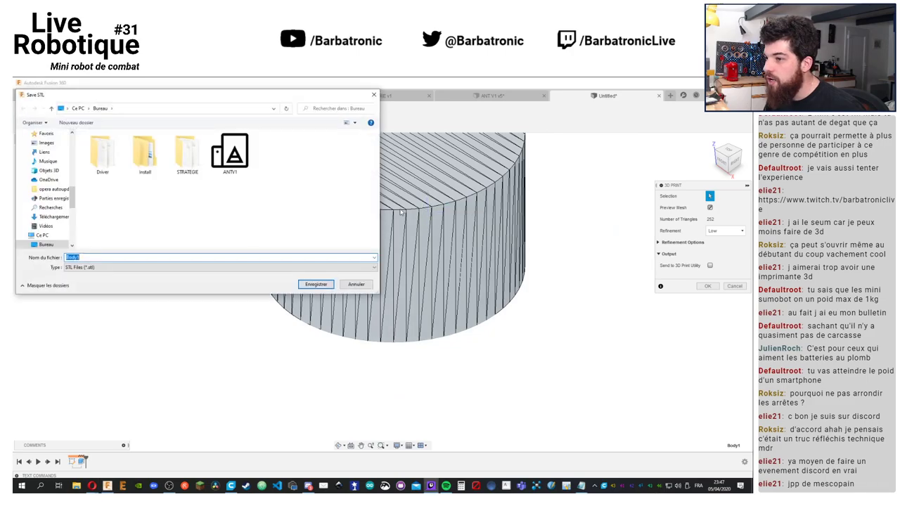
key(Return)
key(r)
click(407, 197)
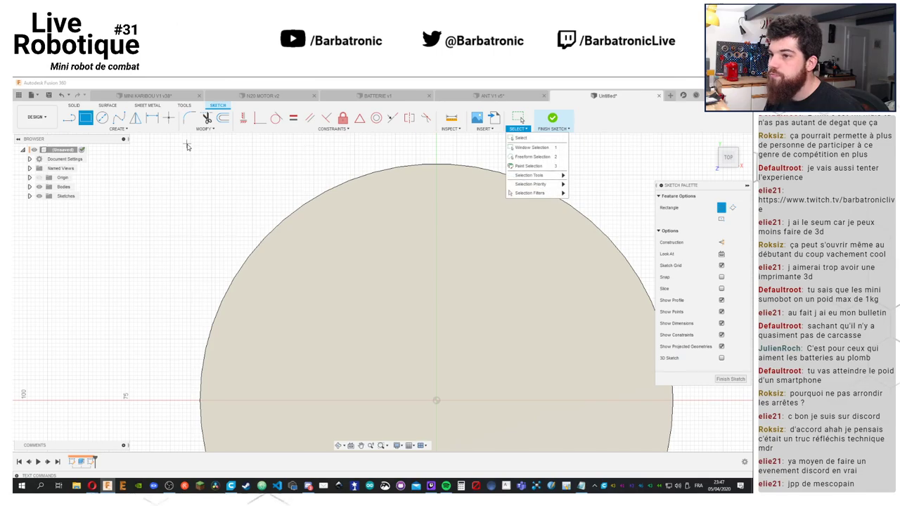
key(ctrl+z)
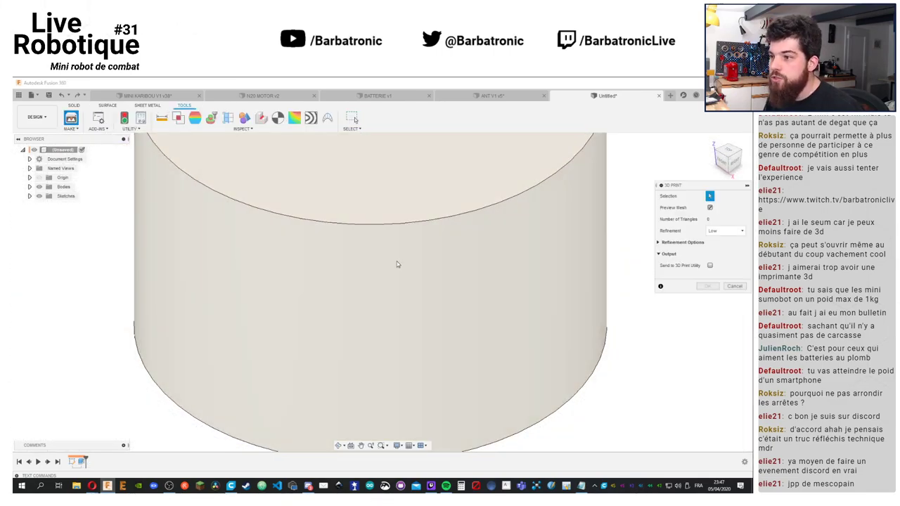
click(397, 265)
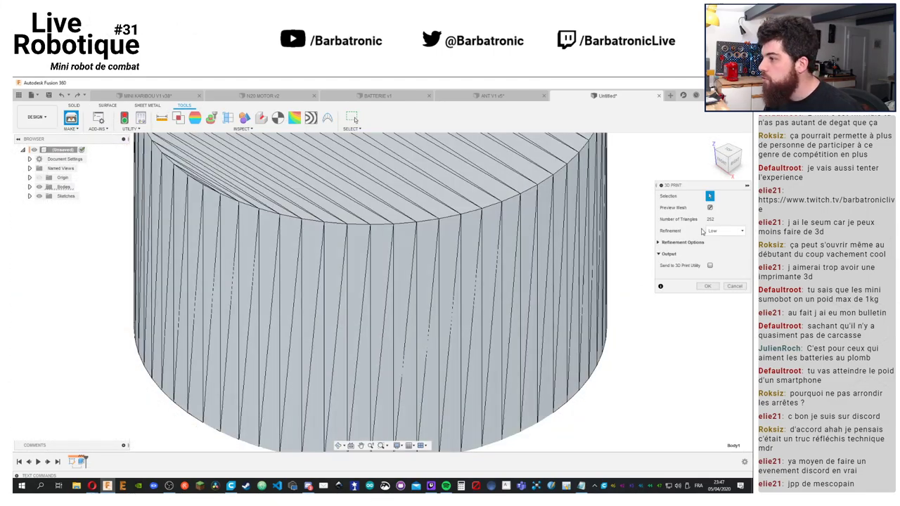
scroll(422, 274, up, 5)
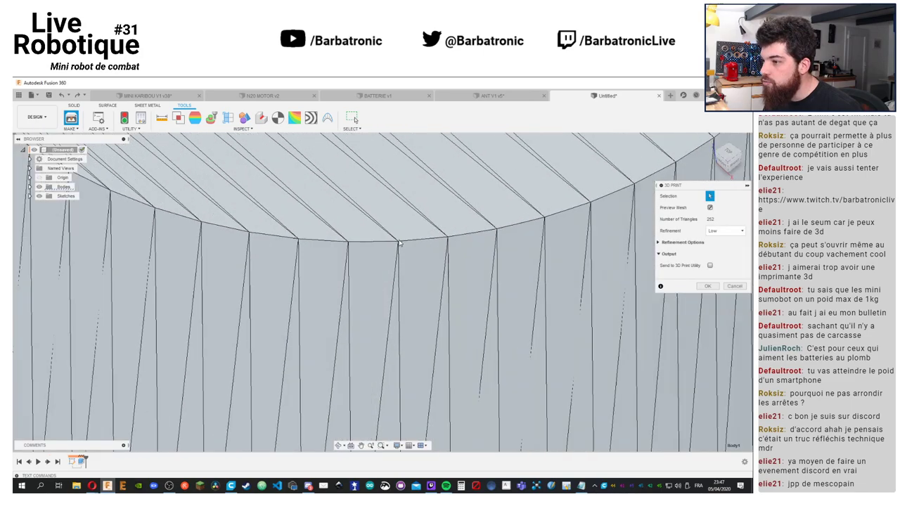
scroll(417, 240, up, 2)
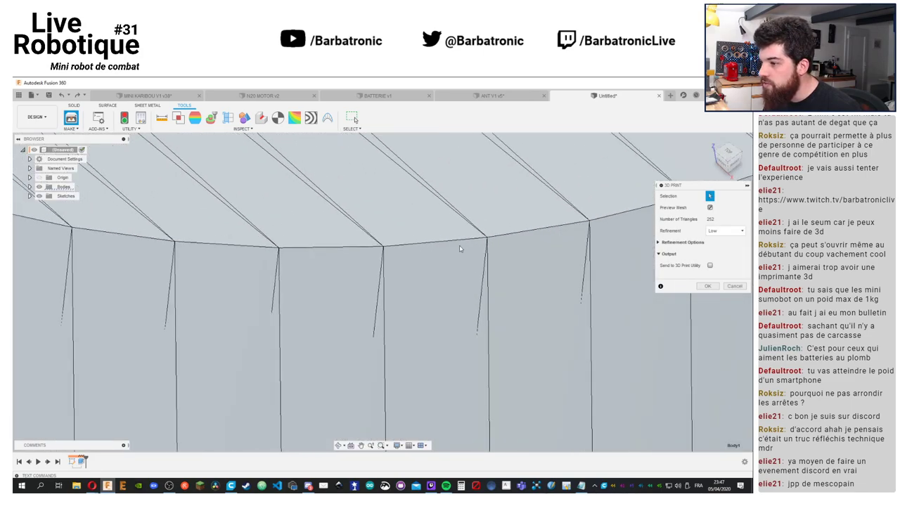
scroll(359, 251, up, 3)
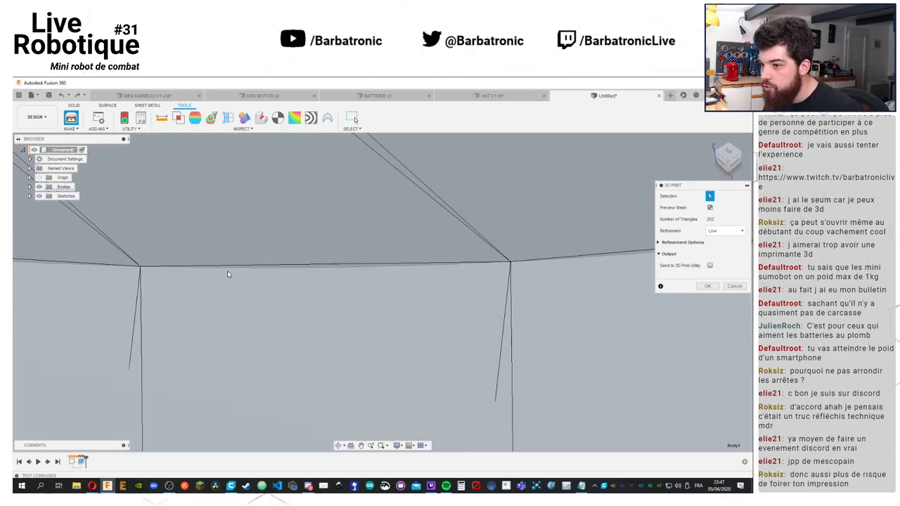
scroll(424, 286, down, 8)
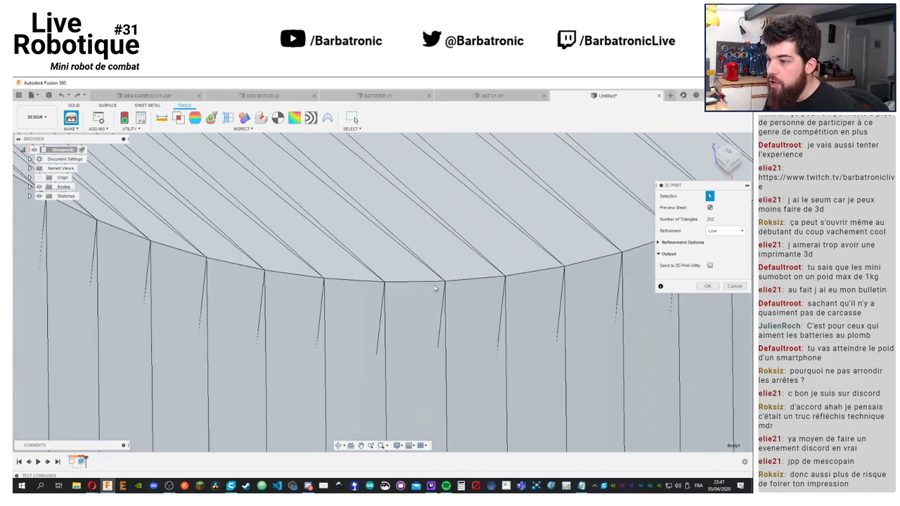
shift+middle_drag(424, 284, 406, 254)
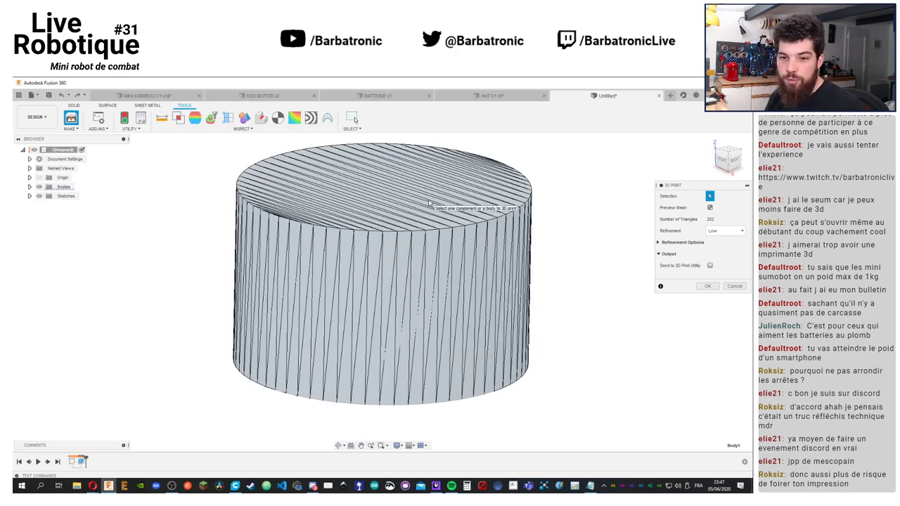
Close the untitled cylinder design without saving and return to ANT V1 v5
click(658, 96)
click(383, 298)
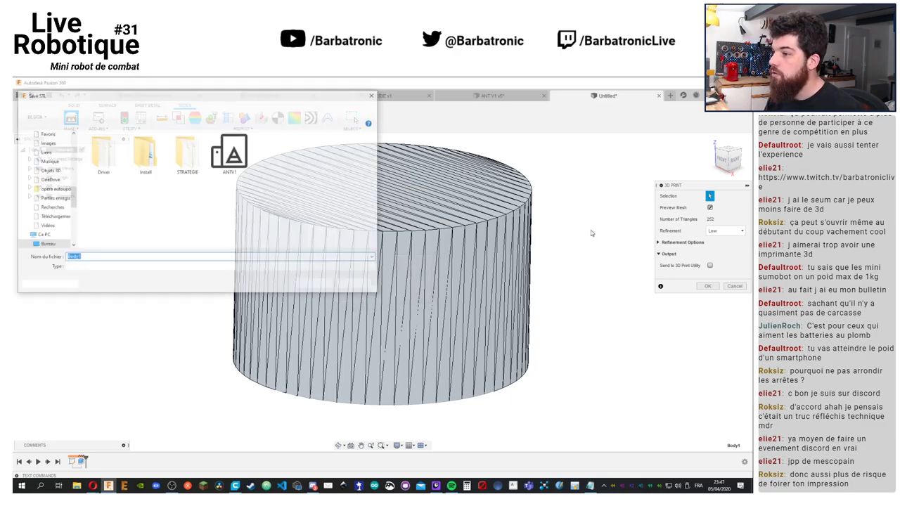
key(Escape)
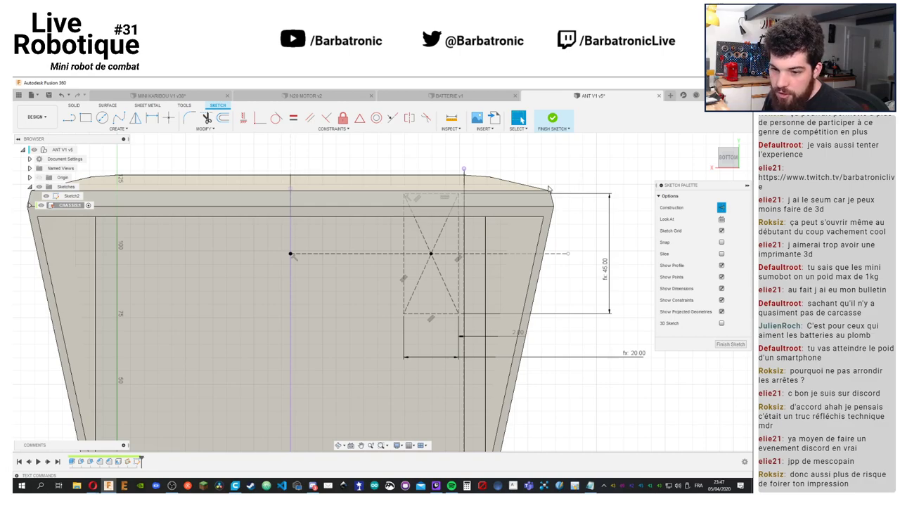
Draw a centre rectangle for the wheel cutout beside the motor mount
scroll(353, 279, down, 3)
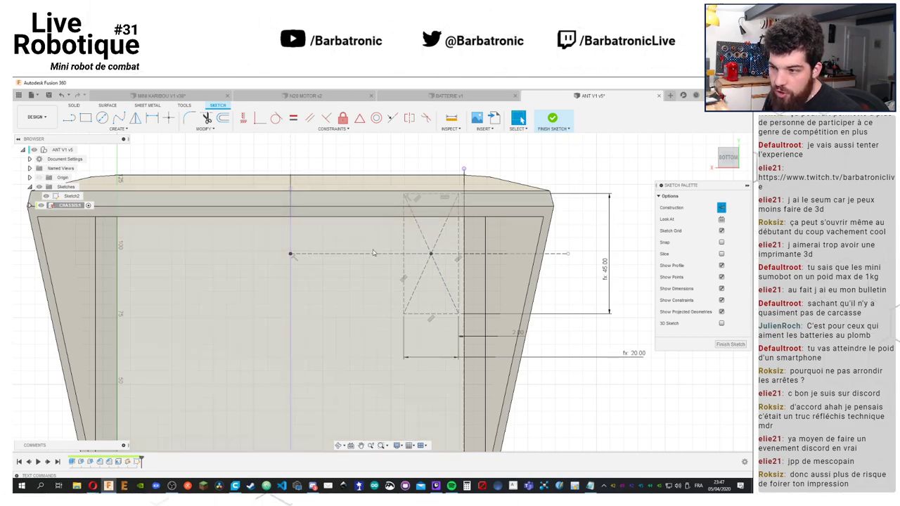
scroll(354, 280, up, 2)
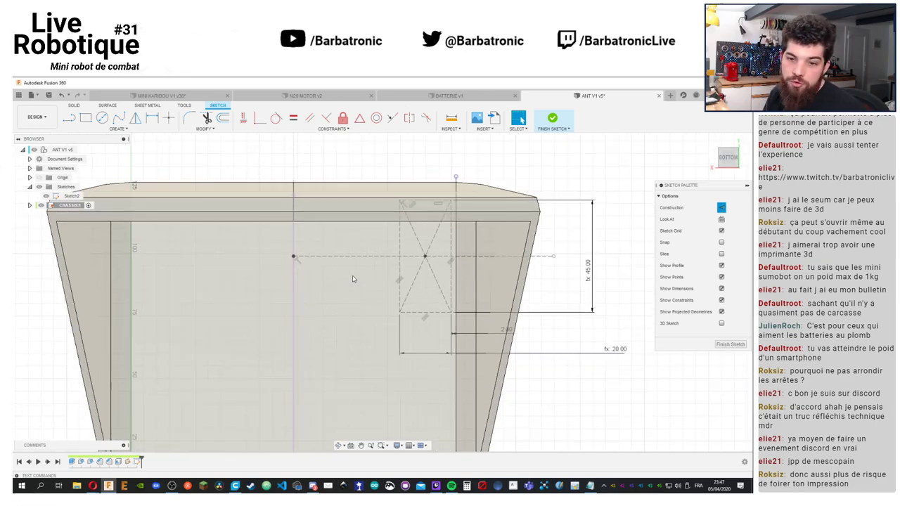
scroll(335, 275, up, 1)
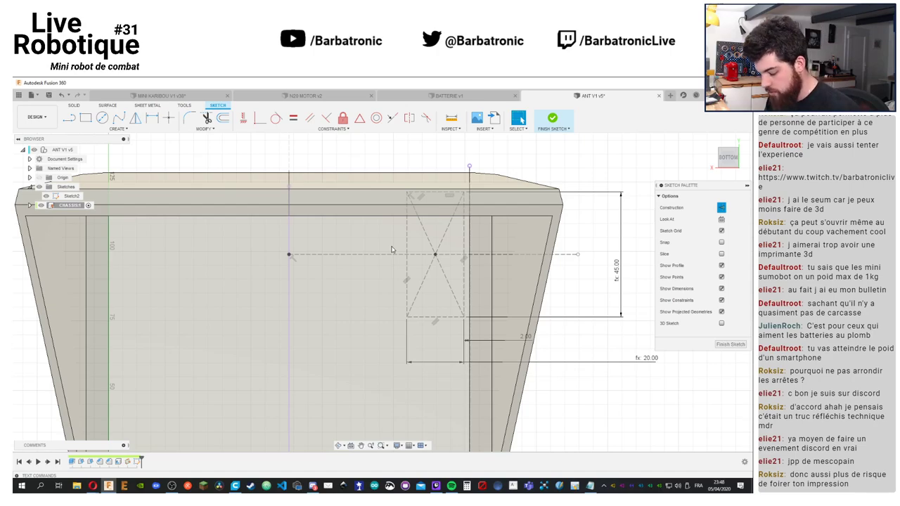
key(r)
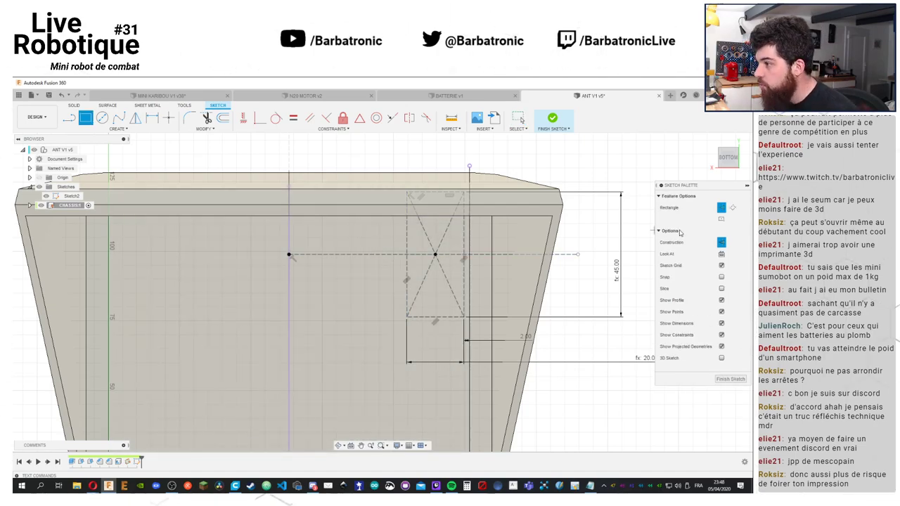
click(720, 220)
click(368, 254)
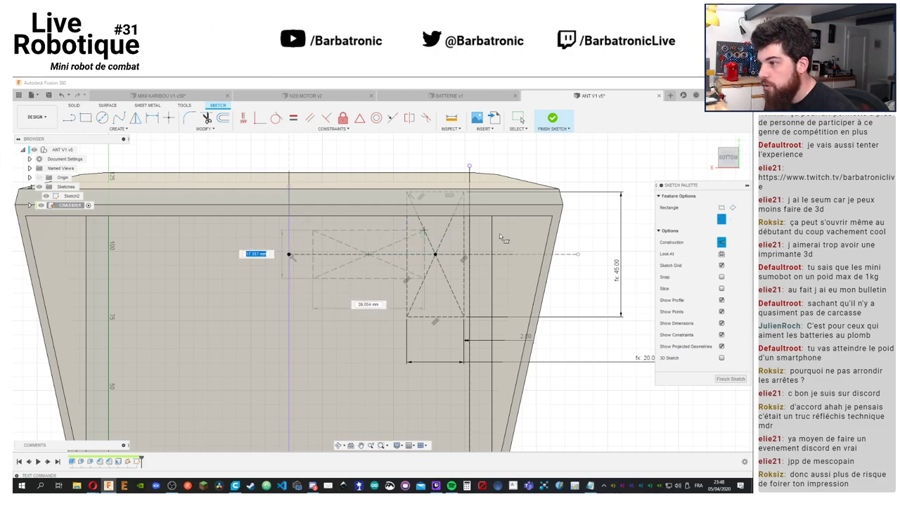
click(721, 243)
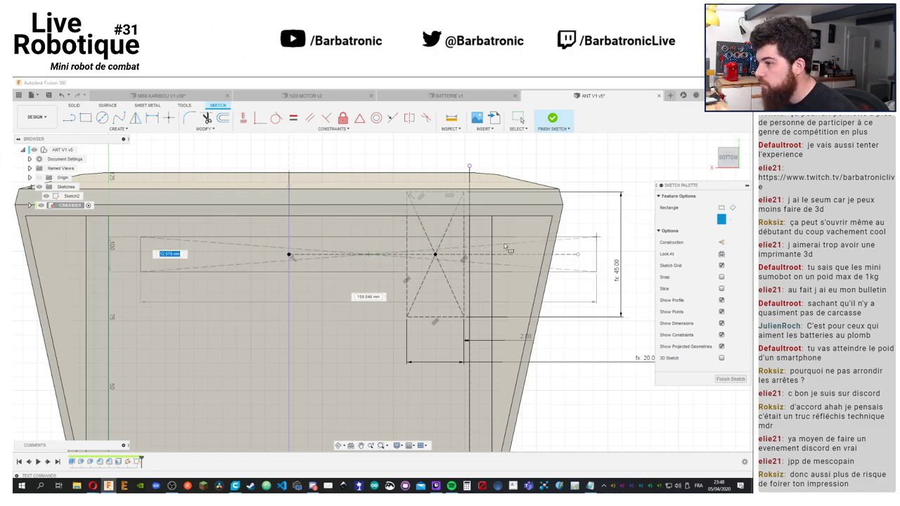
click(407, 222)
key(Escape)
Add a height dimension on the rectangle's left edge, then switch to N20 MOTOR v2
scroll(355, 258, up, 5)
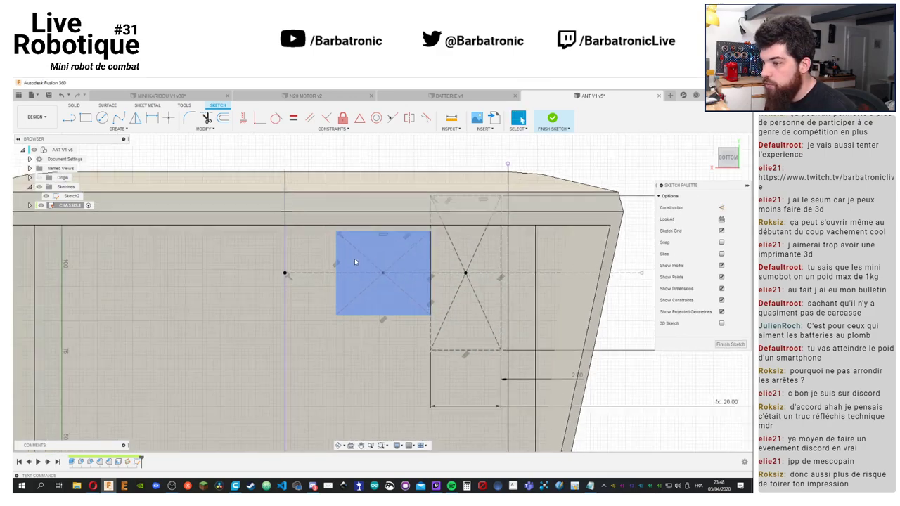
scroll(300, 264, down, 2)
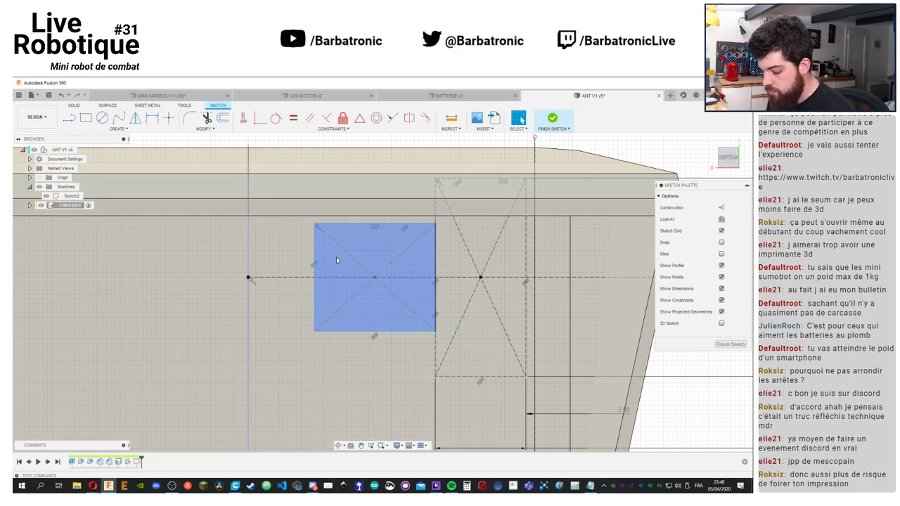
key(r)
click(313, 264)
click(287, 263)
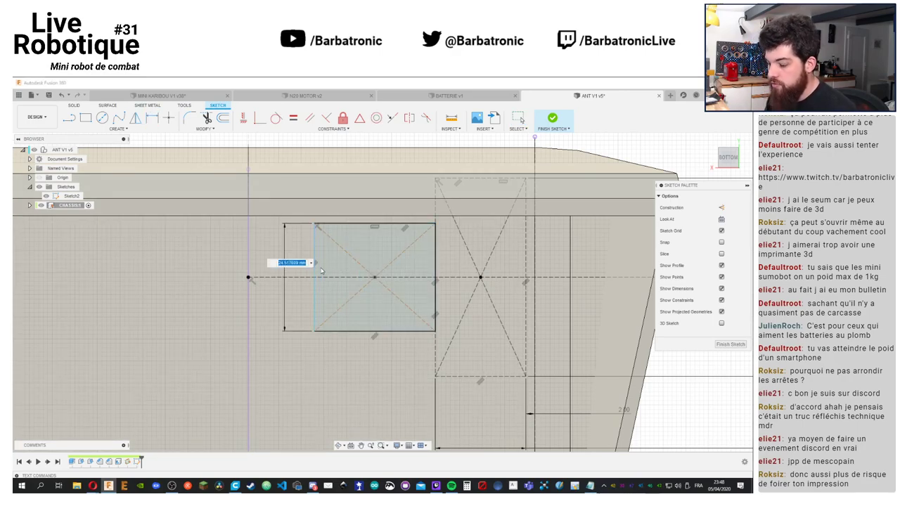
key(Return)
click(304, 95)
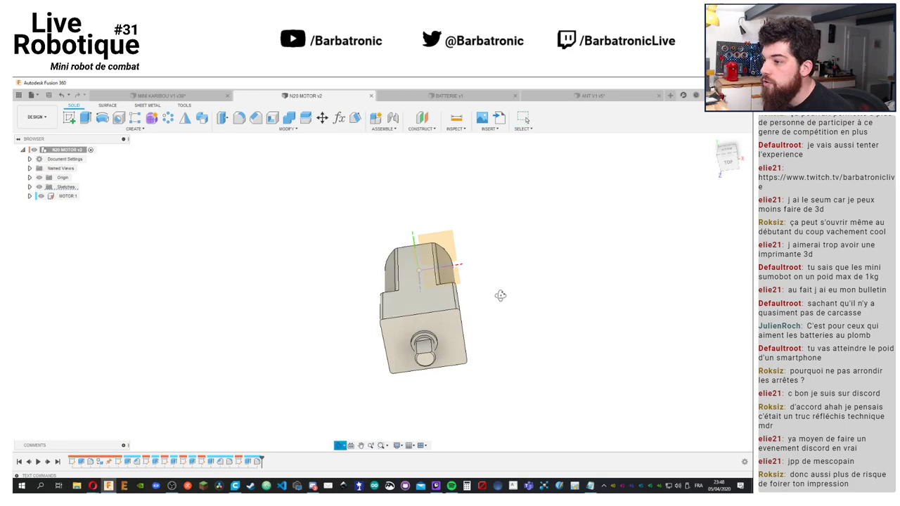
Measure the N20 motor gearbox between opposite faces: 12 mm
shift+middle_drag(499, 295, 471, 289)
key(i)
click(464, 320)
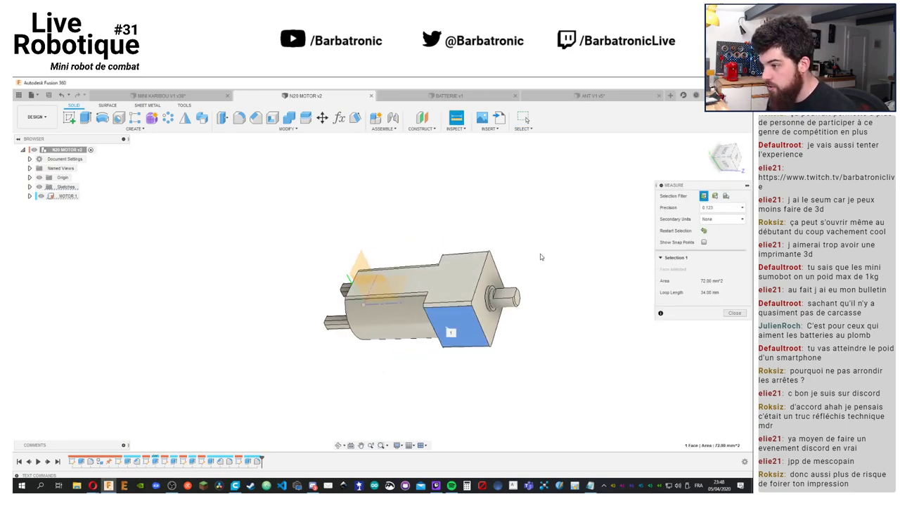
shift+middle_drag(464, 320, 454, 149)
click(424, 333)
shift+middle_drag(512, 311, 523, 281)
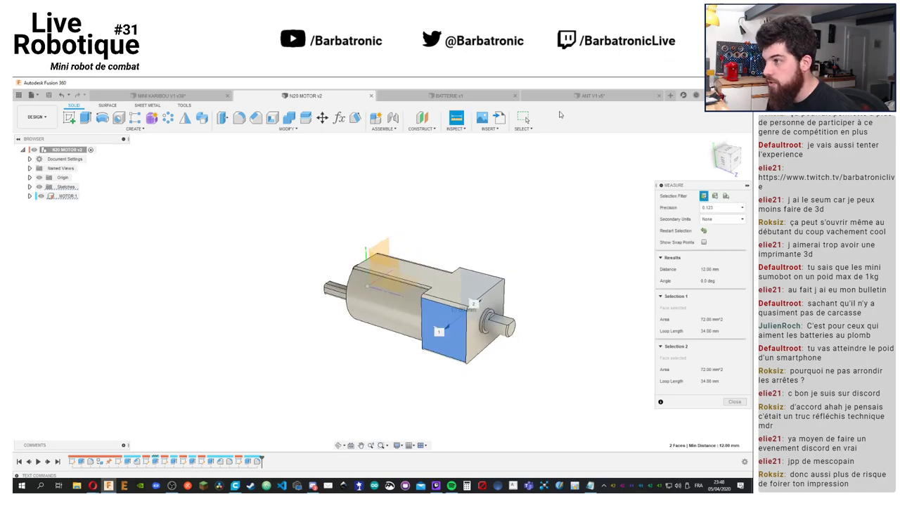
In ANT V1 v5, change the cutout rectangle's height dimension to 28.00 mm using an expression
click(585, 96)
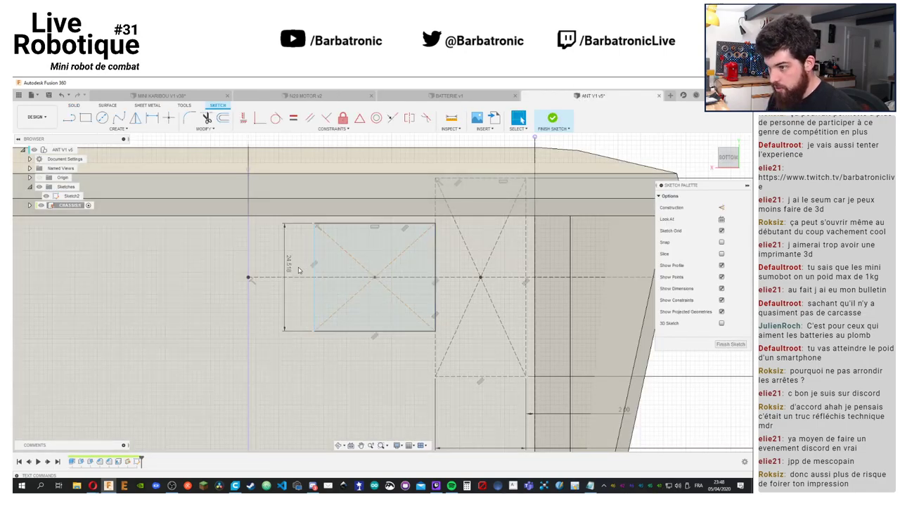
double_click(288, 264)
text(12+(2*)
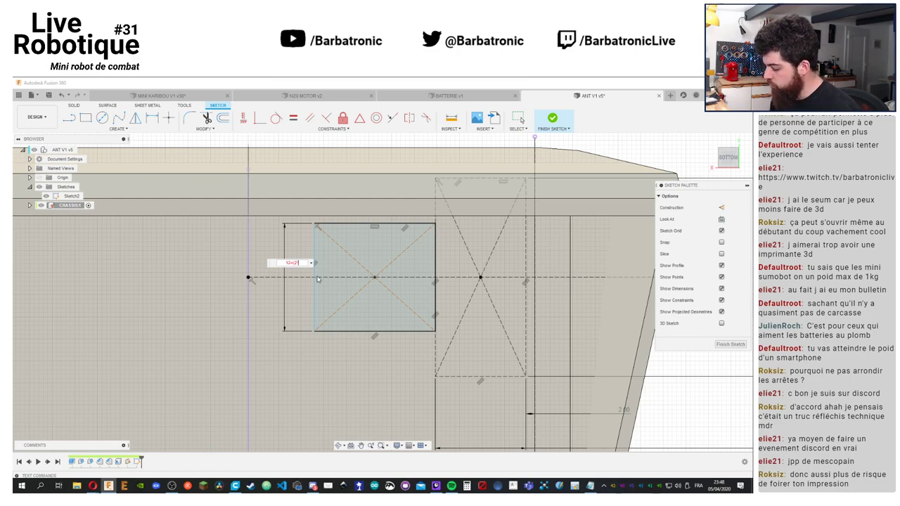
text(2+2*2)
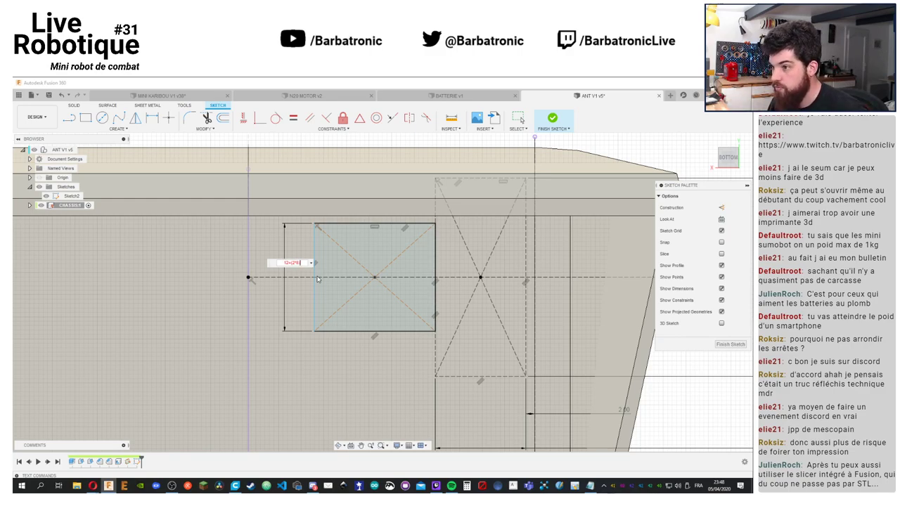
key(Escape)
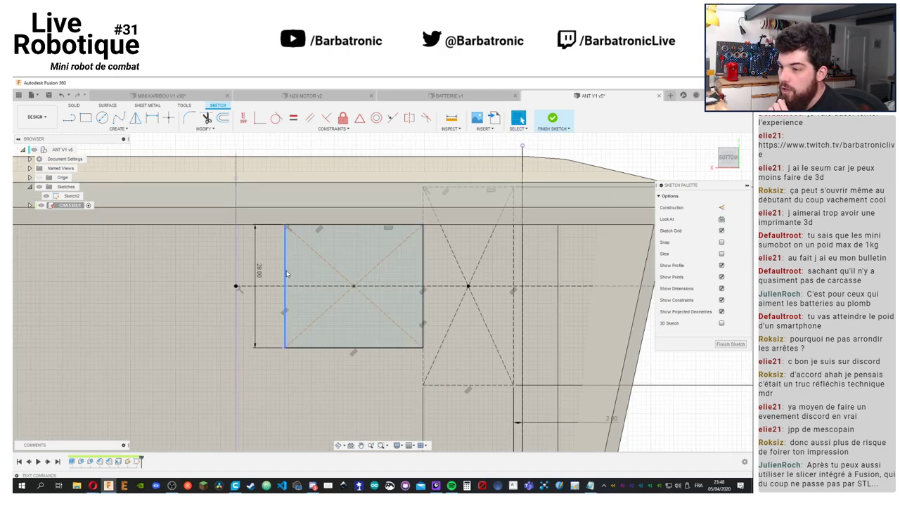
double_click(258, 271)
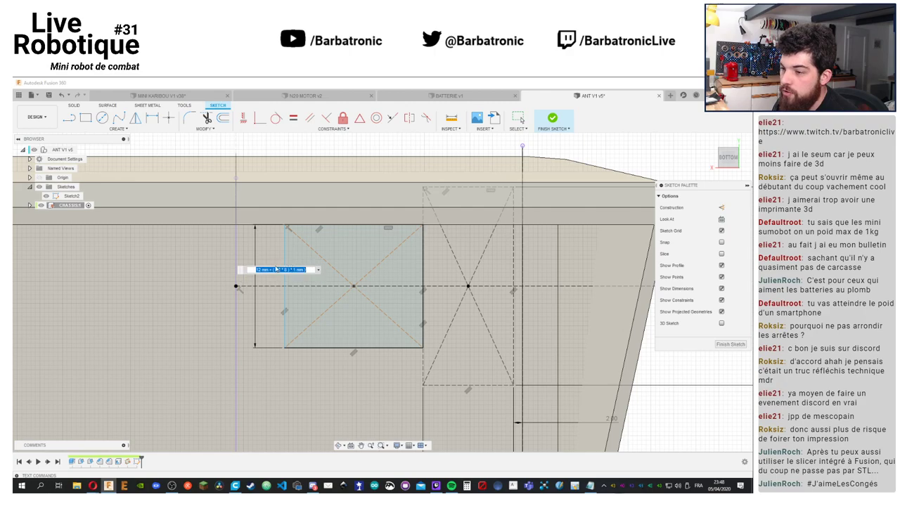
key(Escape)
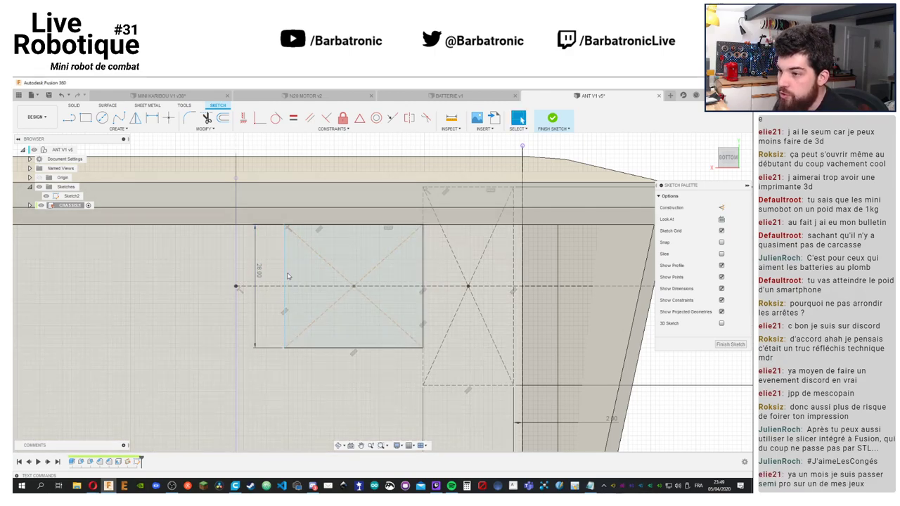
click(355, 281)
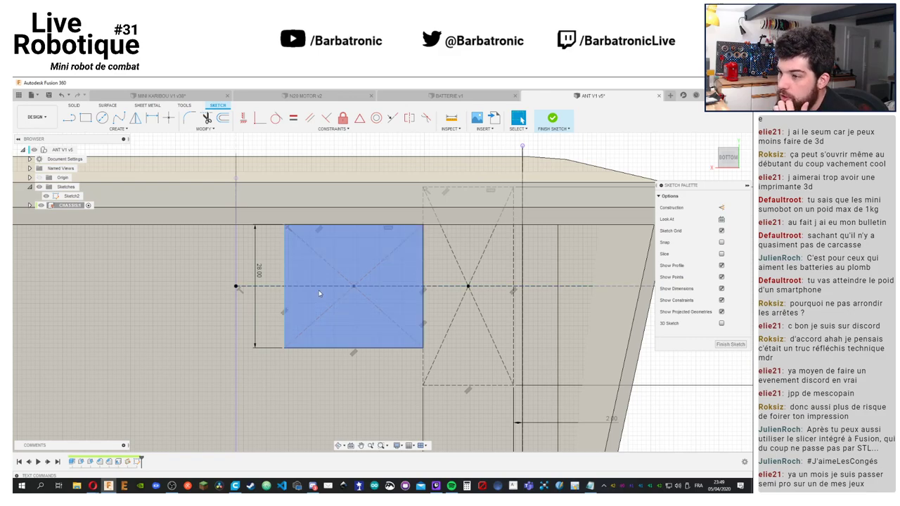
Measure the N20 motor's length end to end as 23.00 mm, then return to ANT V1 v5
click(305, 96)
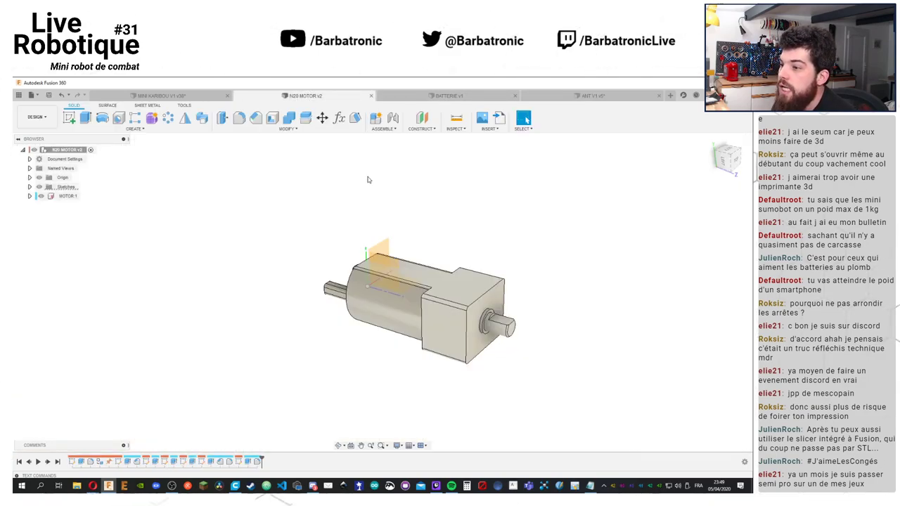
shift+middle_drag(466, 250, 484, 256)
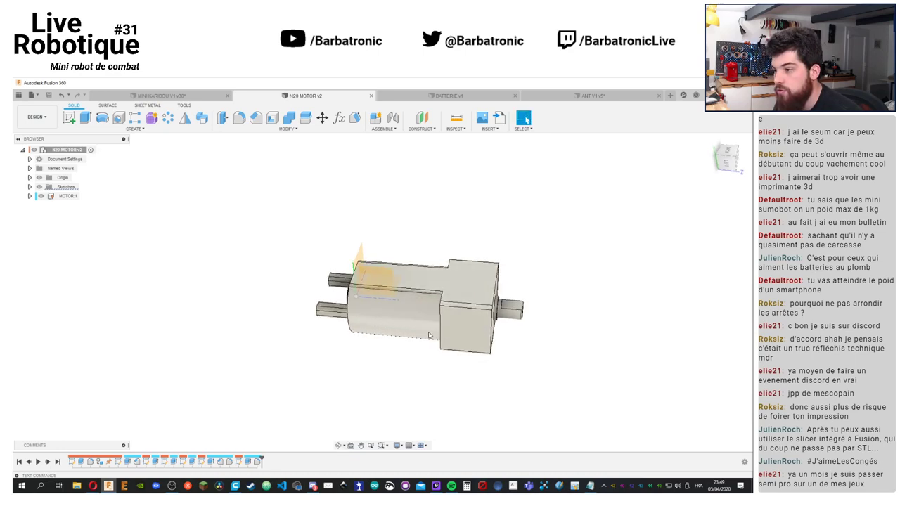
shift+middle_drag(520, 354, 524, 118)
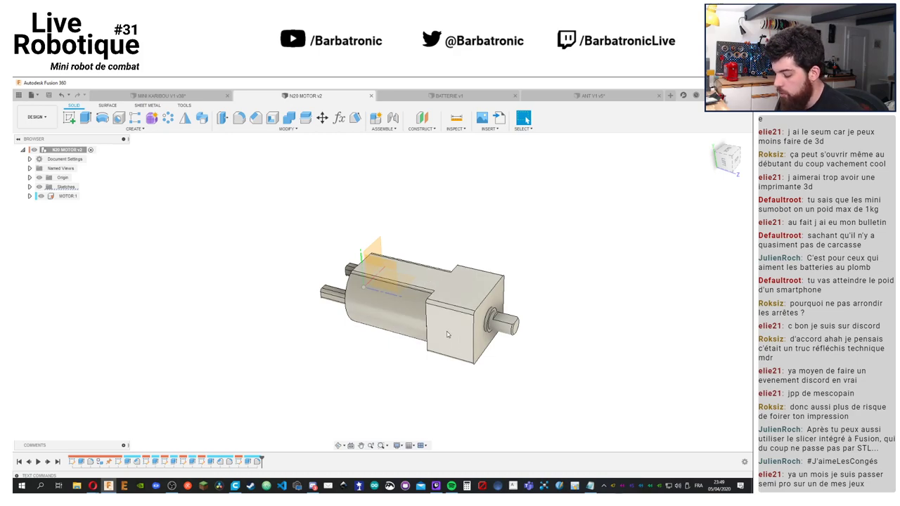
key(i)
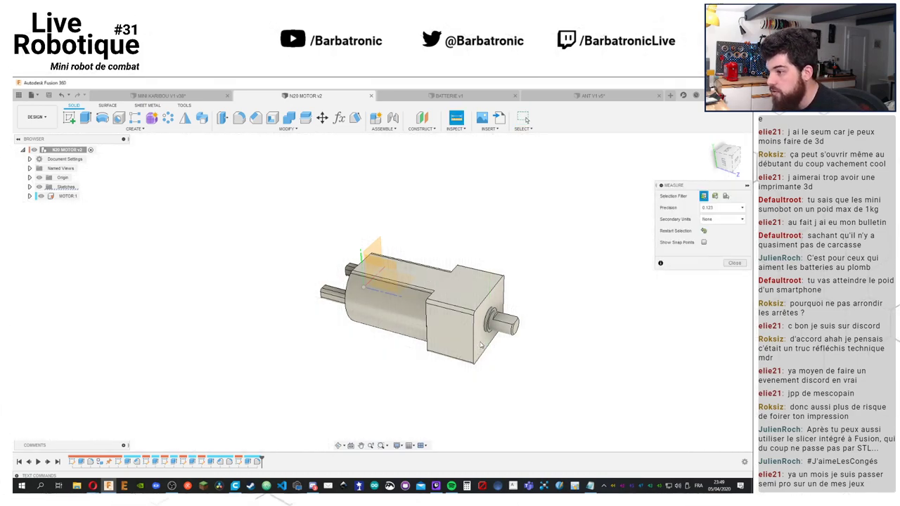
click(481, 345)
shift+middle_drag(481, 344, 464, 338)
click(468, 330)
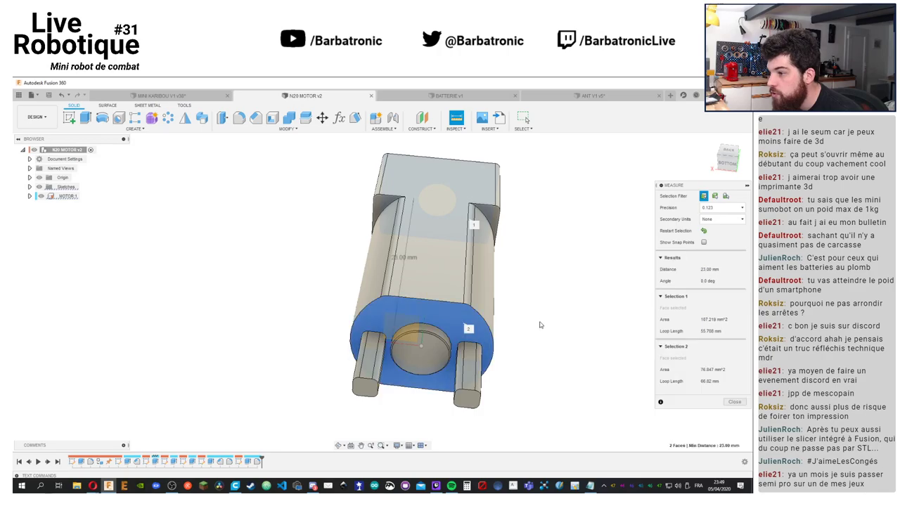
shift+middle_drag(540, 324, 566, 211)
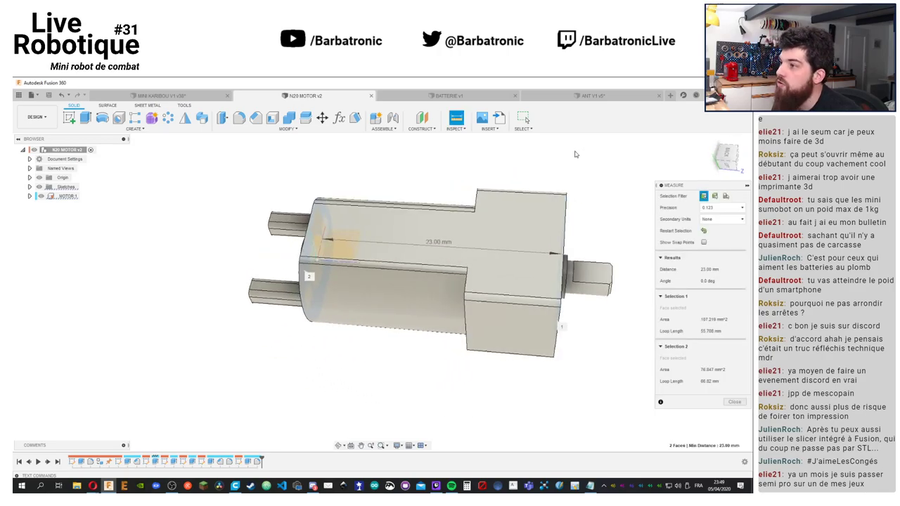
click(458, 96)
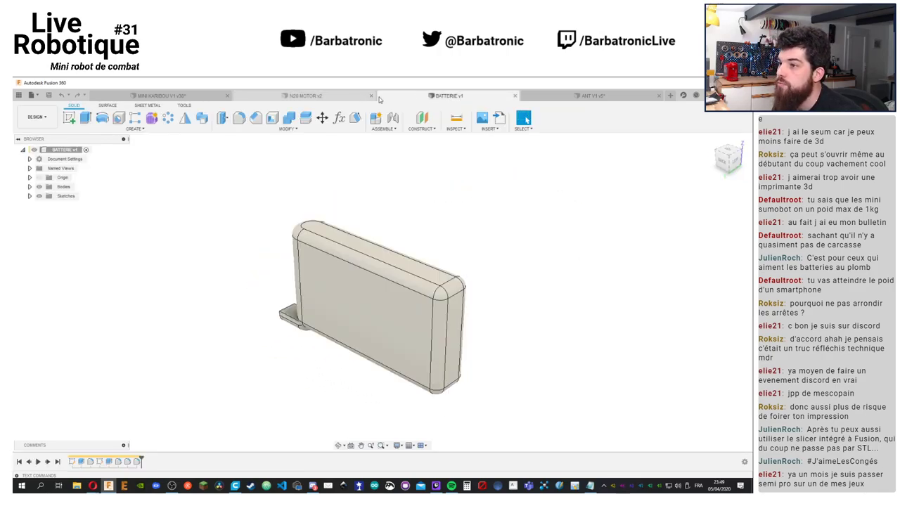
click(592, 95)
Dimension the rectangle's bottom width, settling on 12 mm after 11.5 and 23, and finish the sketch
key(d)
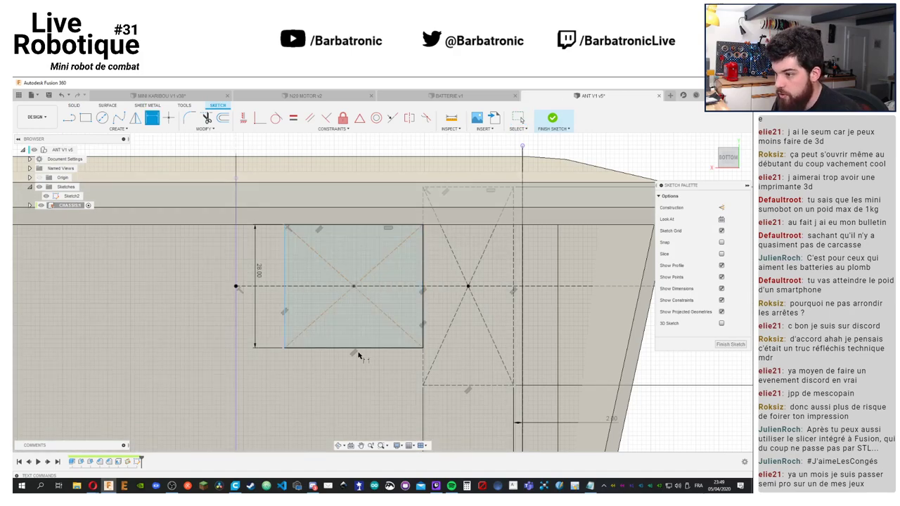
click(357, 348)
click(349, 369)
text(11.5)
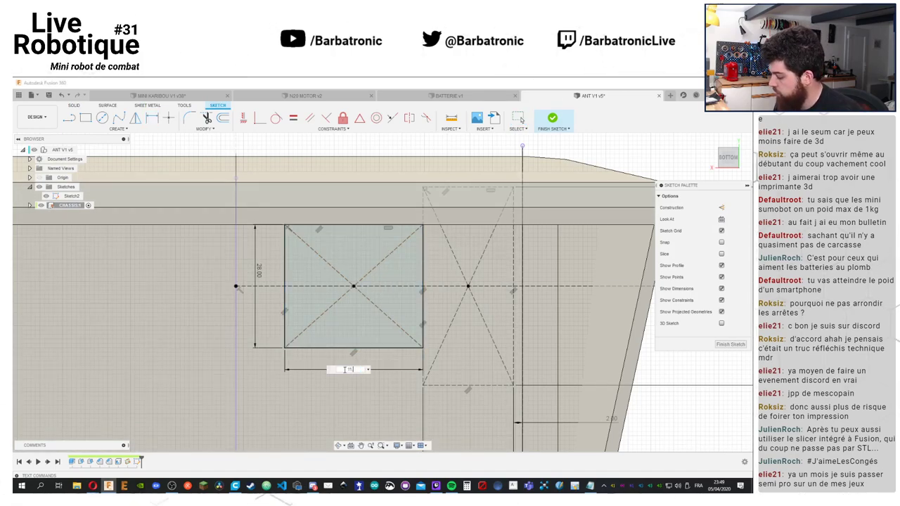
key(Return)
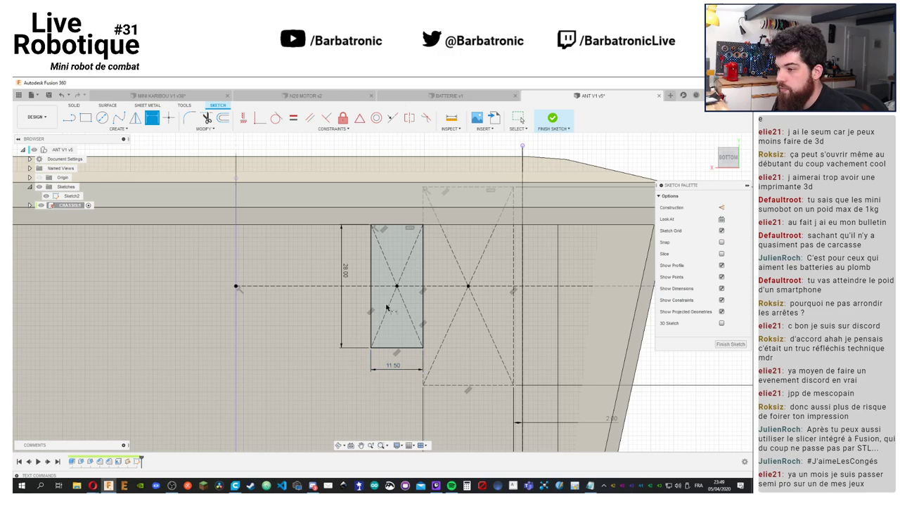
double_click(393, 366)
text(23)
key(Return)
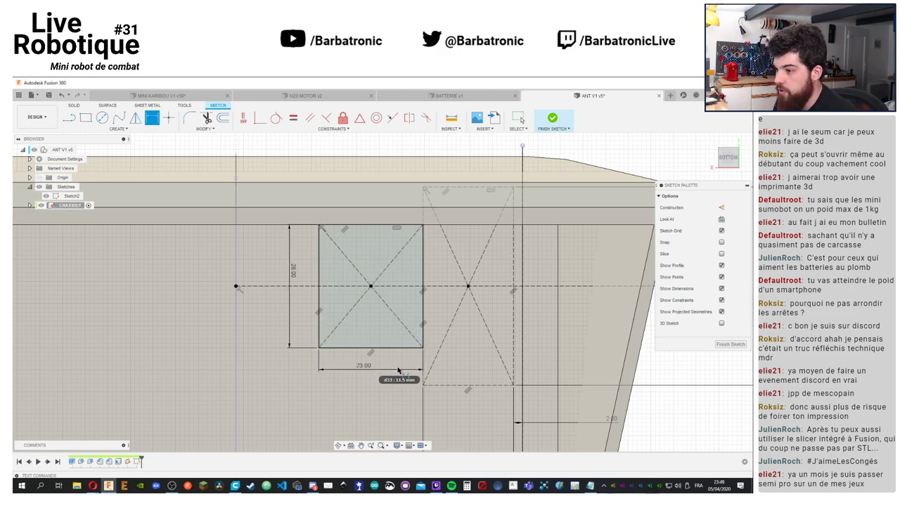
double_click(367, 369)
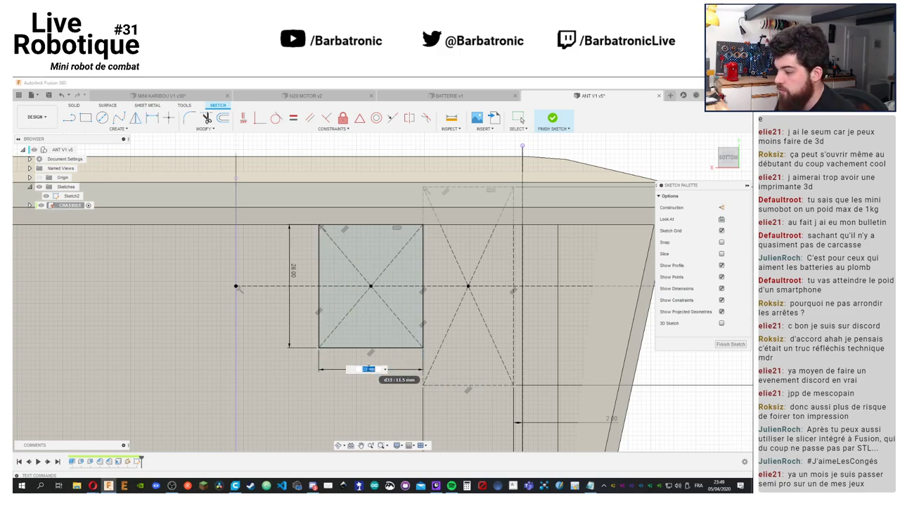
text(12)
key(Return)
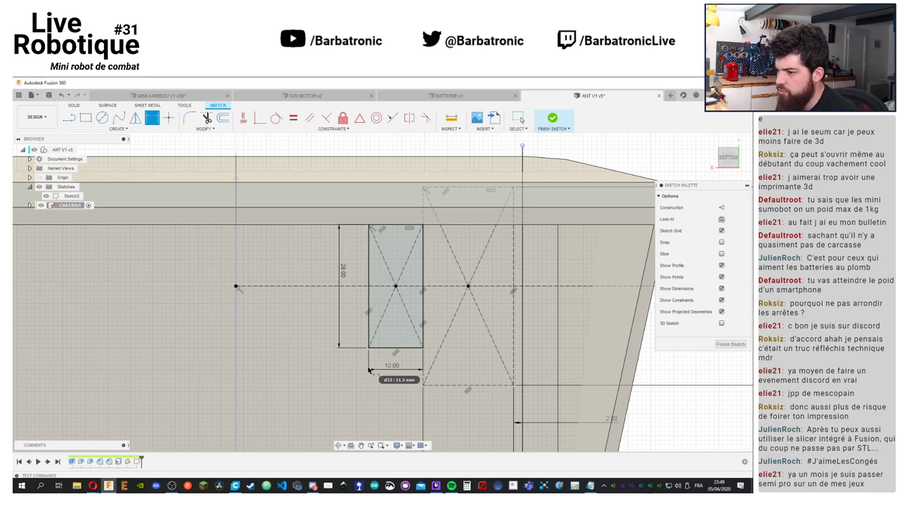
click(552, 118)
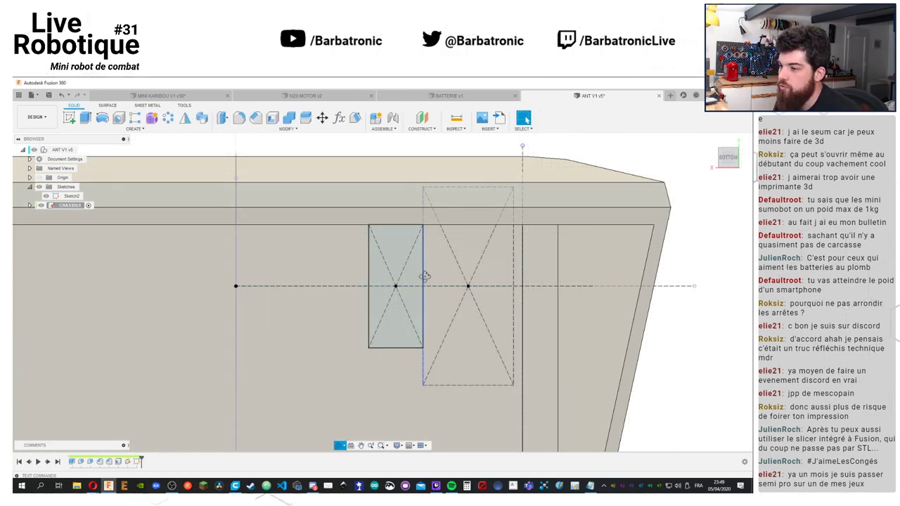
Extrude the narrow rectangle To Object up to the chassis floor face, joined to the chassis
shift+middle_drag(421, 277, 417, 265)
click(398, 289)
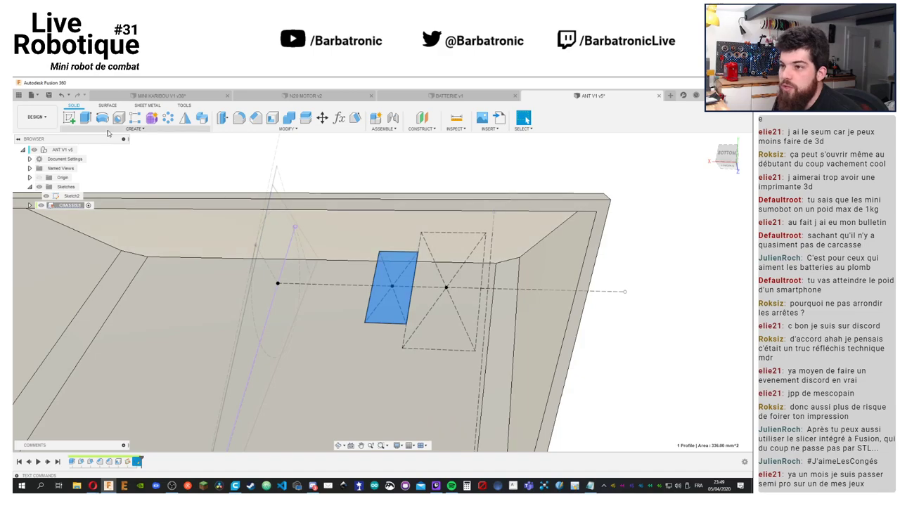
click(86, 118)
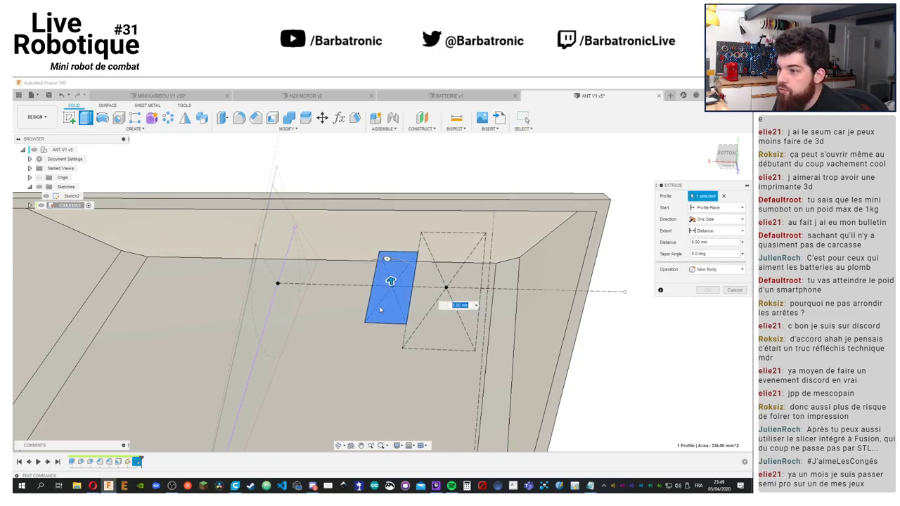
click(716, 231)
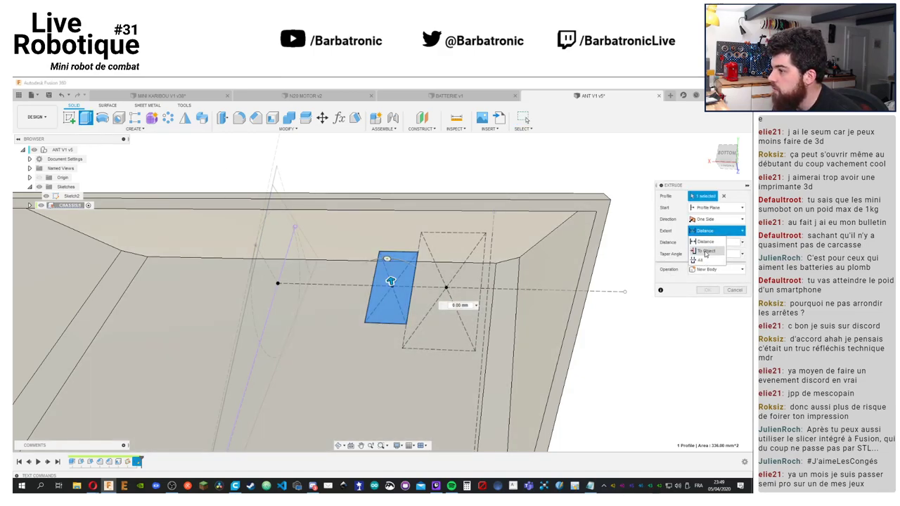
click(706, 251)
click(721, 231)
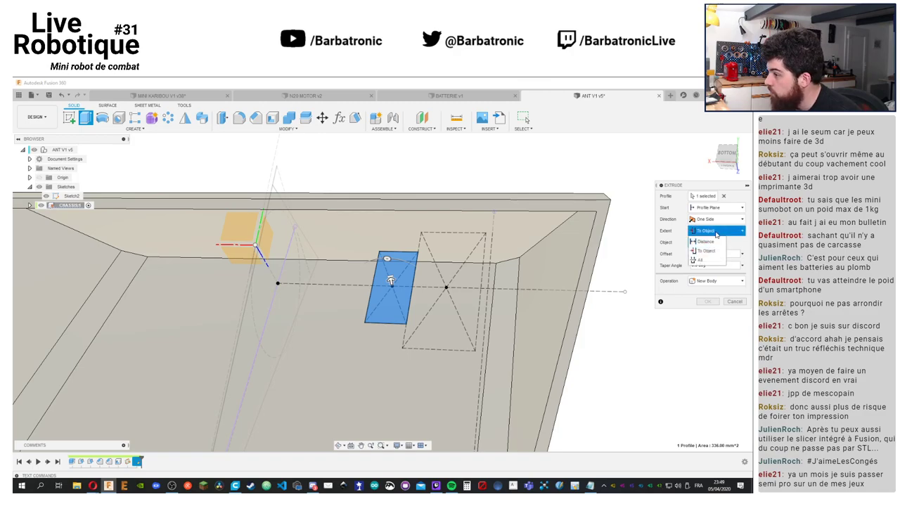
click(699, 241)
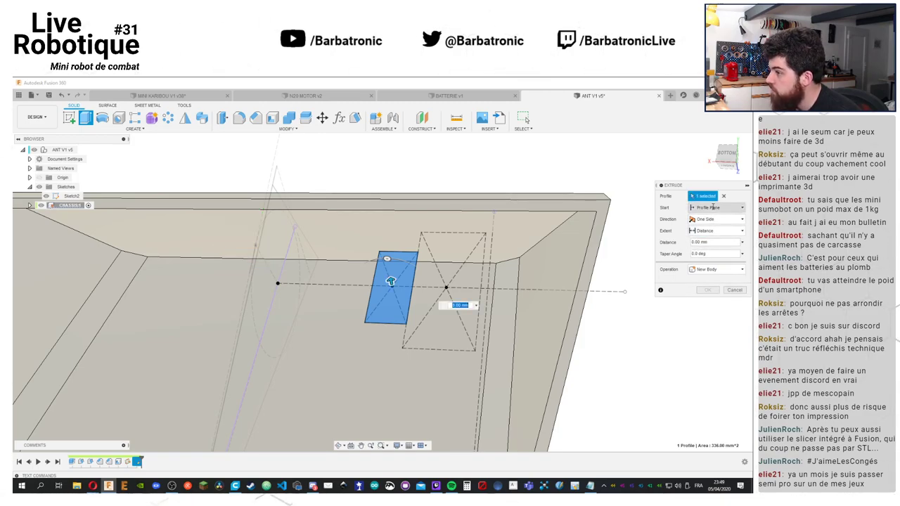
click(717, 231)
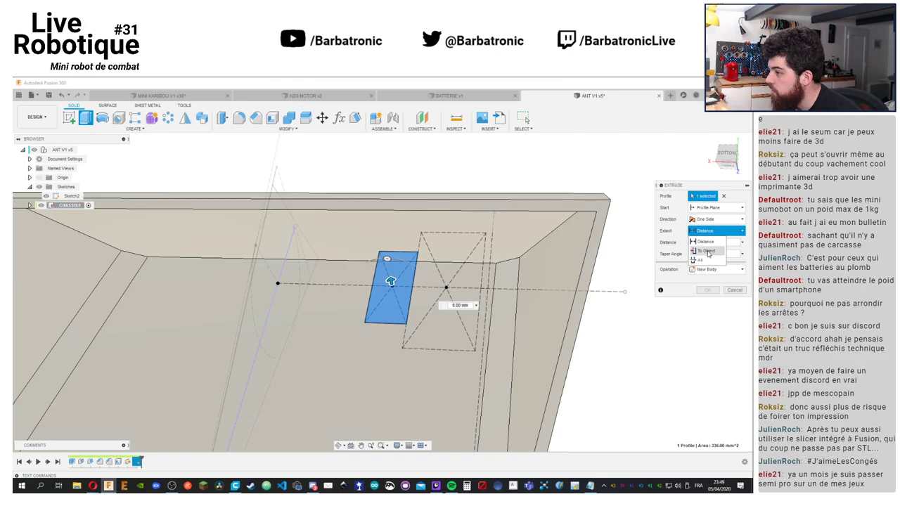
click(705, 251)
click(358, 341)
shift+middle_drag(397, 328, 411, 350)
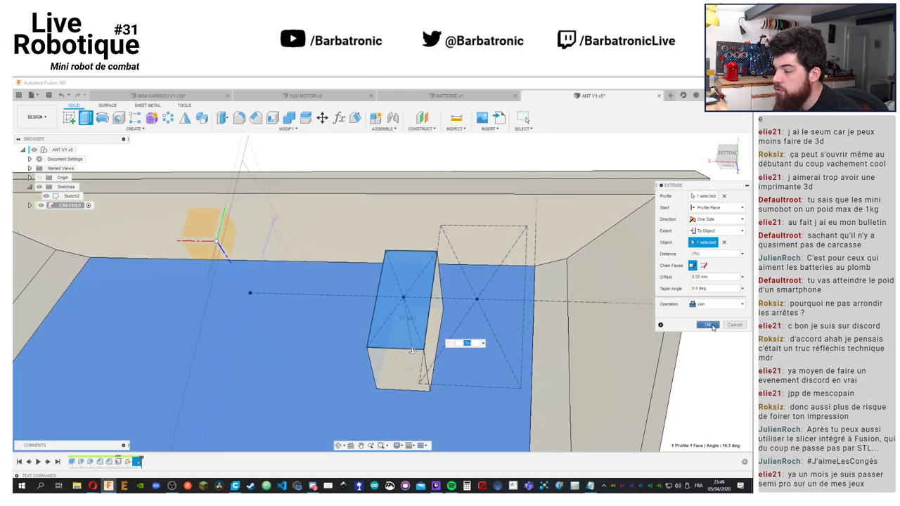
click(711, 325)
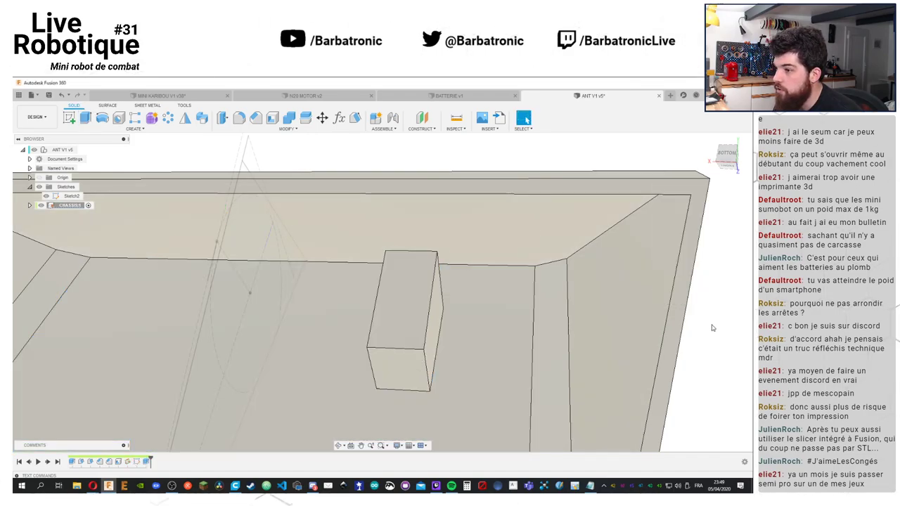
Start a new sketch on the extruded block's top face
mouse_move(616, 320)
shift+middle_down()
mouse_move(497, 297)
mouse_move(442, 309)
shift+middle_up()
click(439, 309)
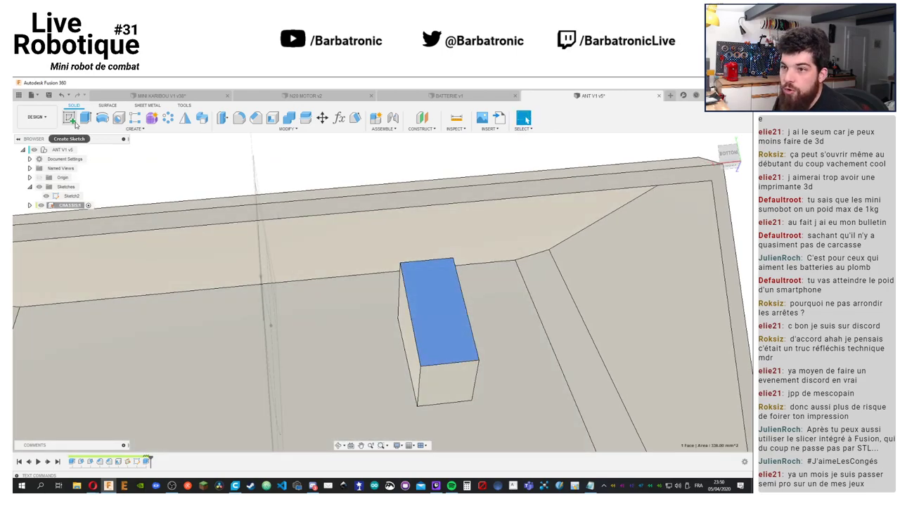
click(69, 117)
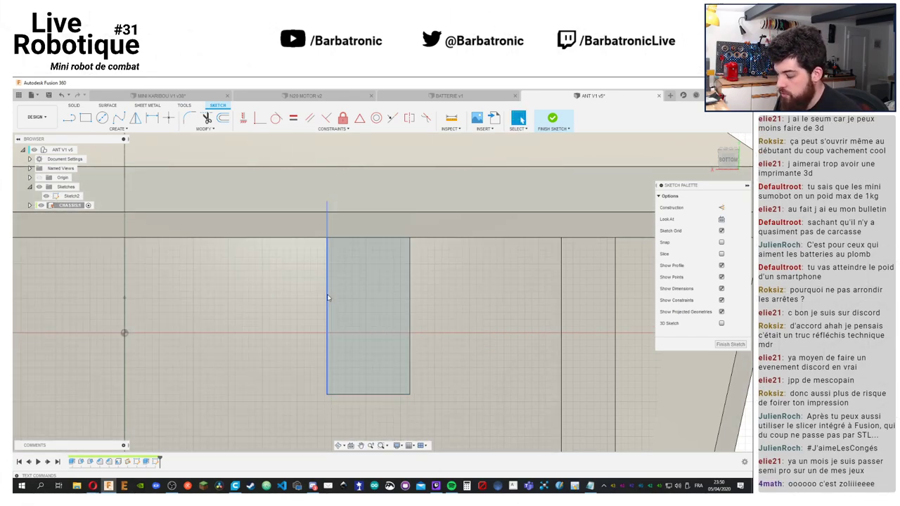
Project the block's face outline and draw two lines across it, top and bottom
key(p)
click(402, 290)
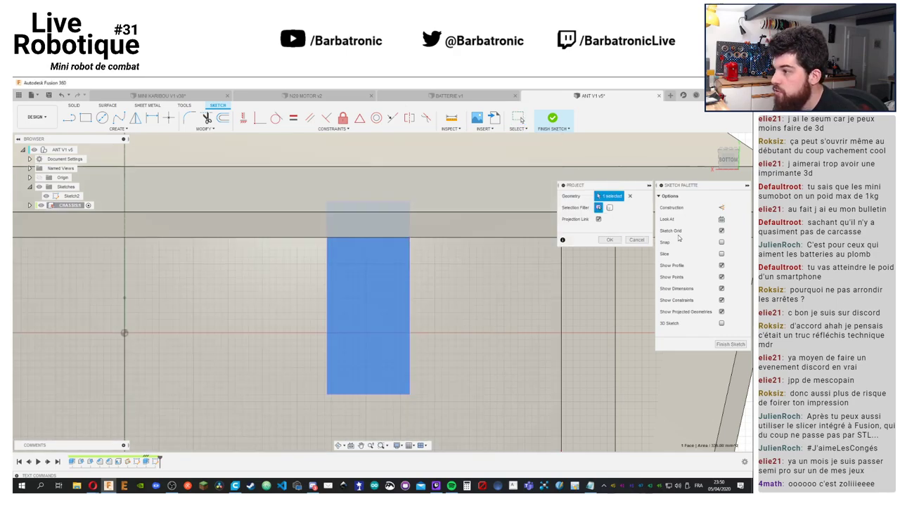
click(722, 207)
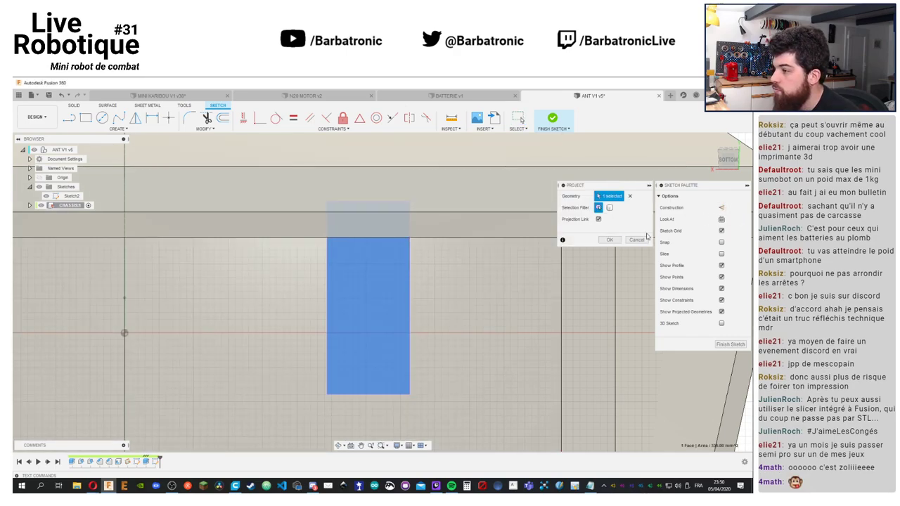
click(609, 240)
key(l)
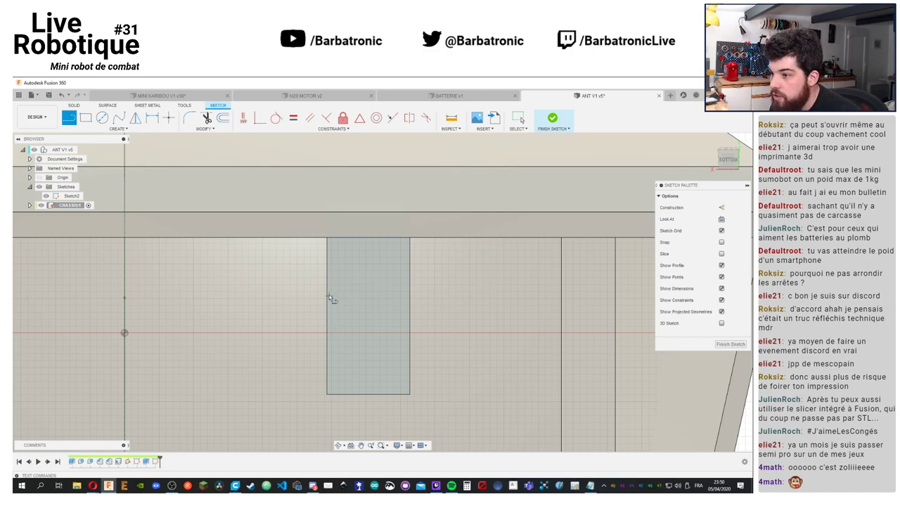
click(327, 357)
click(408, 358)
click(411, 259)
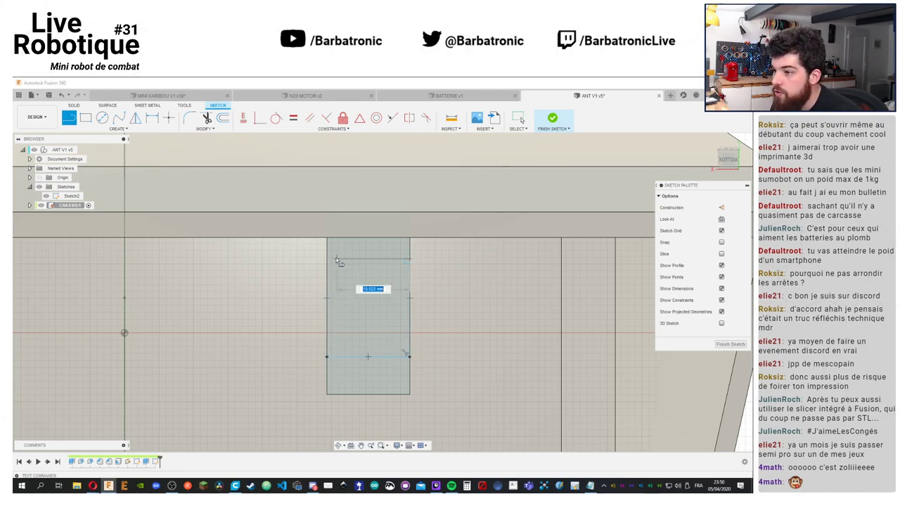
click(327, 259)
key(Escape)
Dimension the distance between the two lines and add a construction midline between them
key(d)
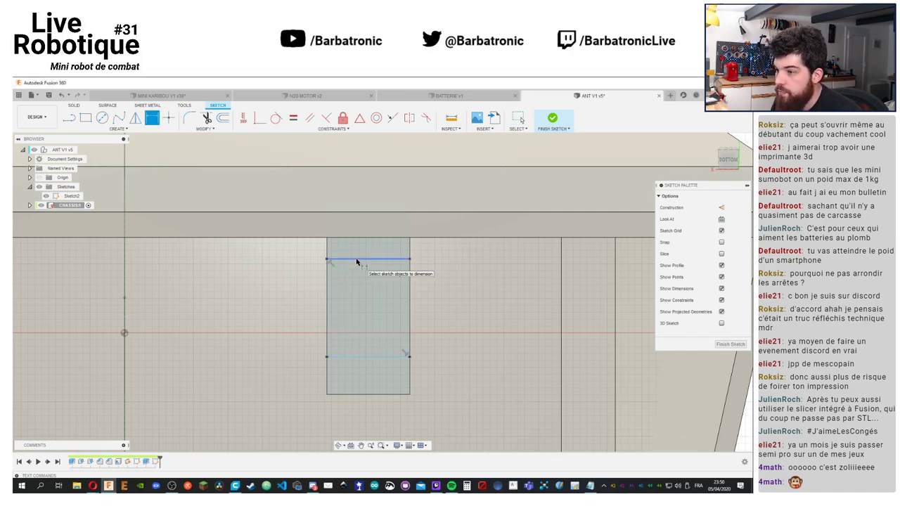
click(357, 260)
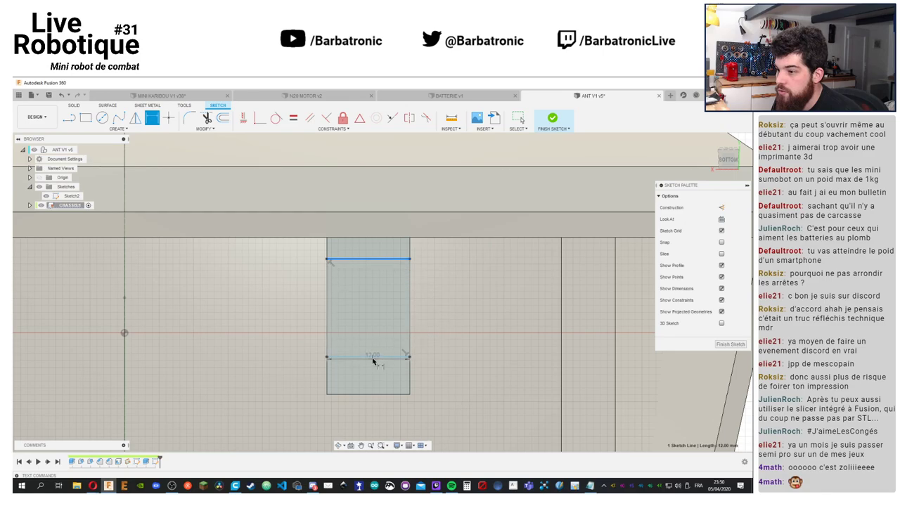
click(373, 357)
click(366, 300)
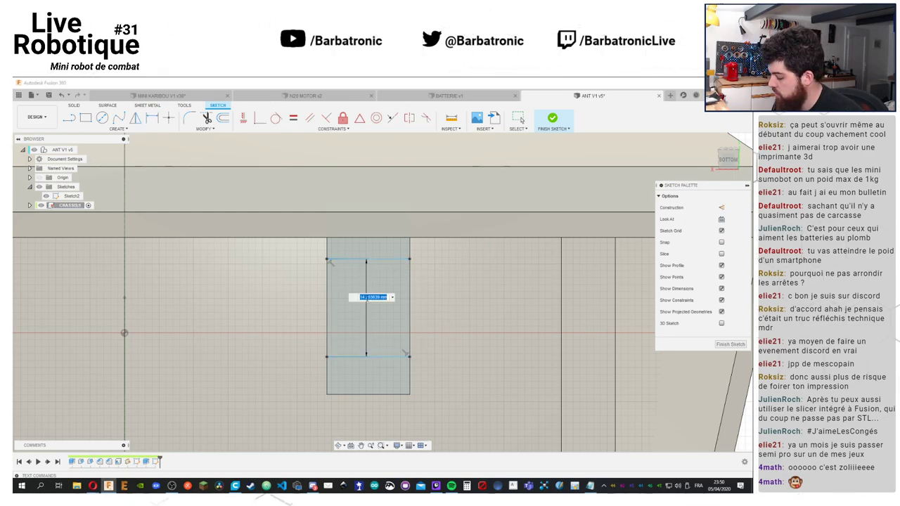
key(Return)
key(Escape)
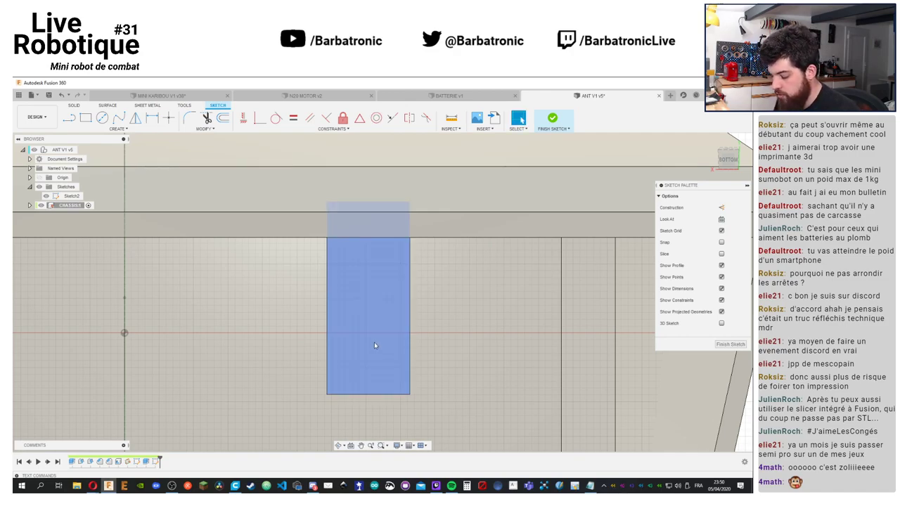
key(l)
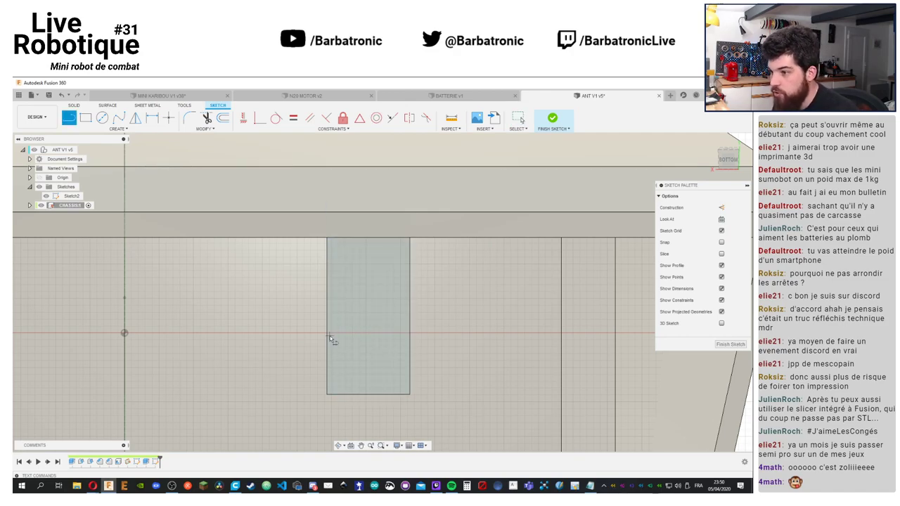
click(326, 298)
click(409, 298)
key(Escape)
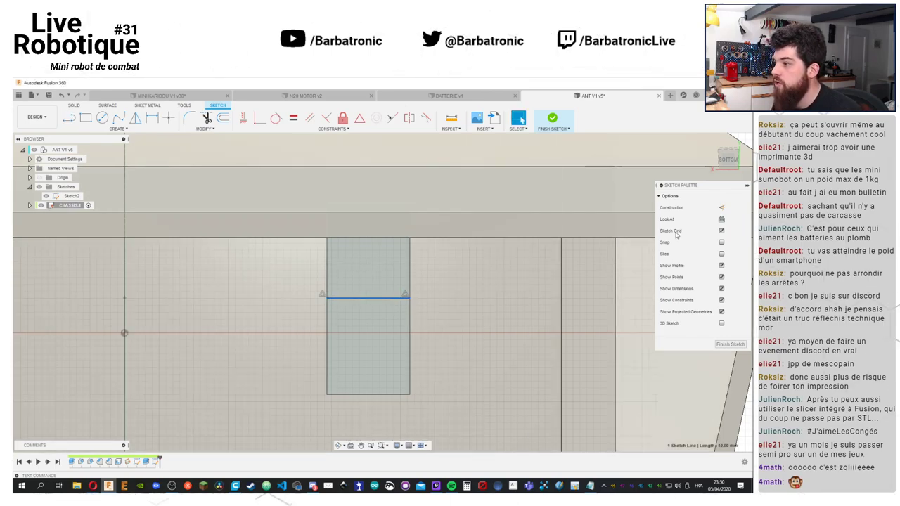
click(721, 208)
Draw a centre rectangle on the midline's midpoint with 12 mm height, then switch to N20 MOTOR v2
key(r)
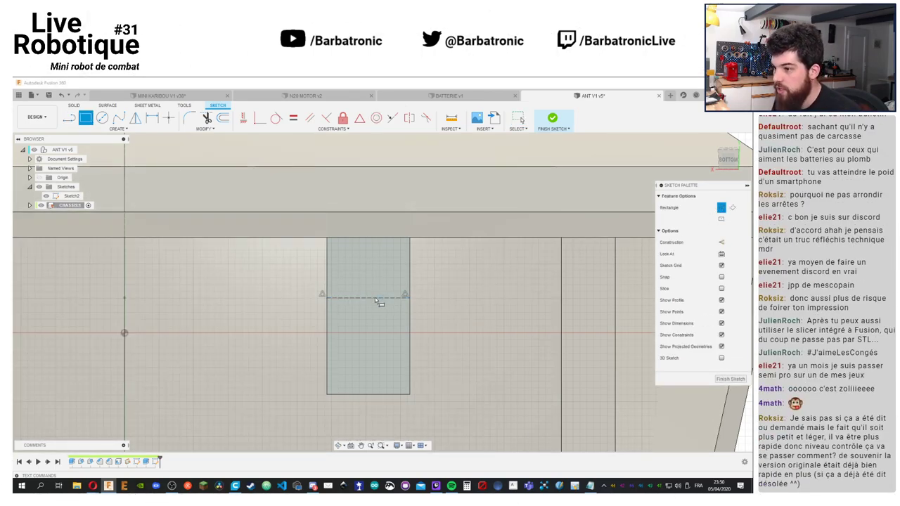
click(368, 298)
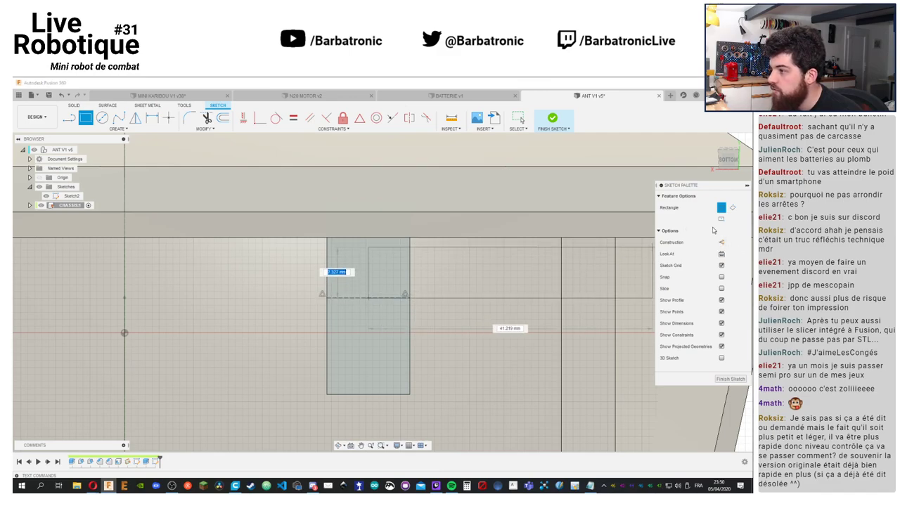
key(Escape)
click(368, 298)
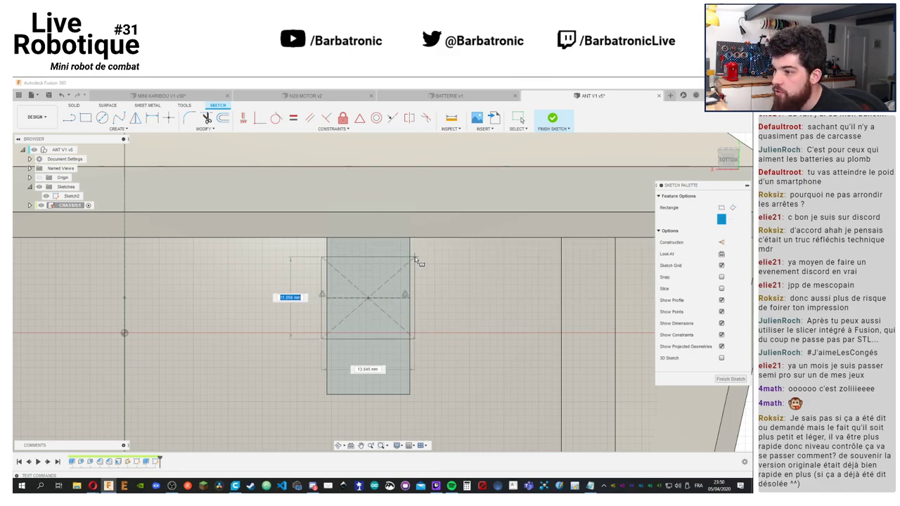
click(411, 253)
key(Escape)
key(d)
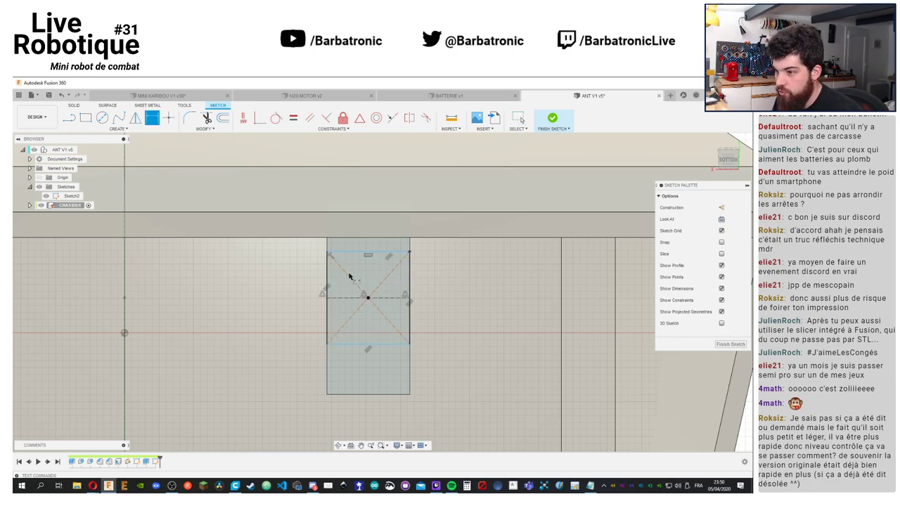
click(327, 295)
click(298, 296)
text(12)
key(Return)
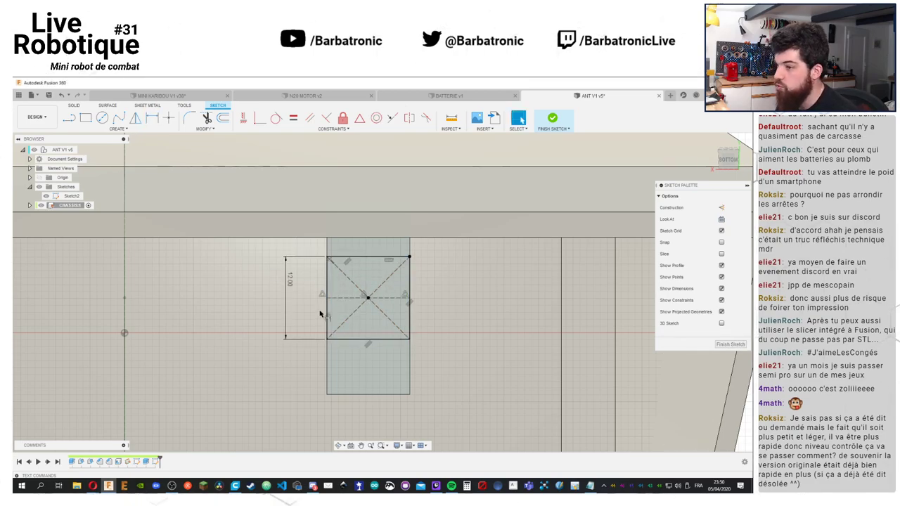
click(339, 97)
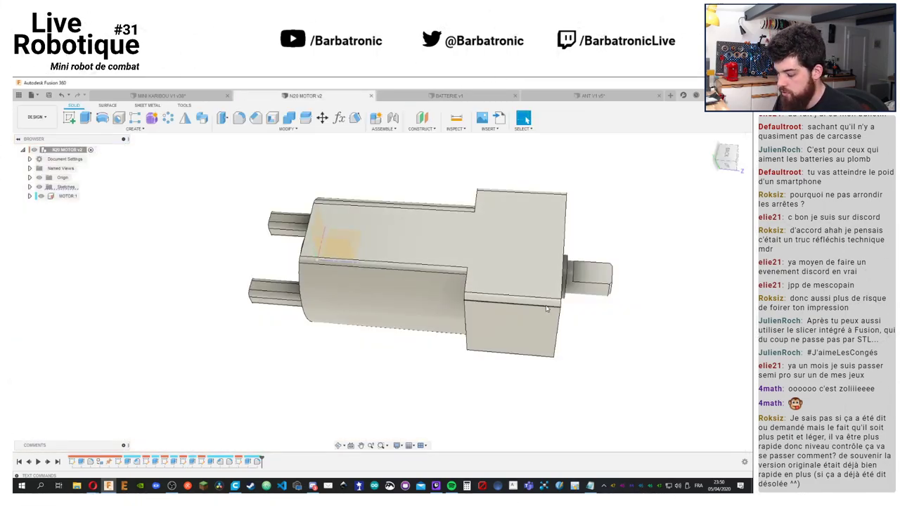
Measure the N20 motor's width between its two opposite faces (12 mm)
key(i)
click(511, 323)
shift+middle_drag(593, 332, 246, 147)
click(508, 326)
Back in ANT V1 v5, change the rectangle height from 12.00 to 12.40 mm and finish the sketch
click(162, 96)
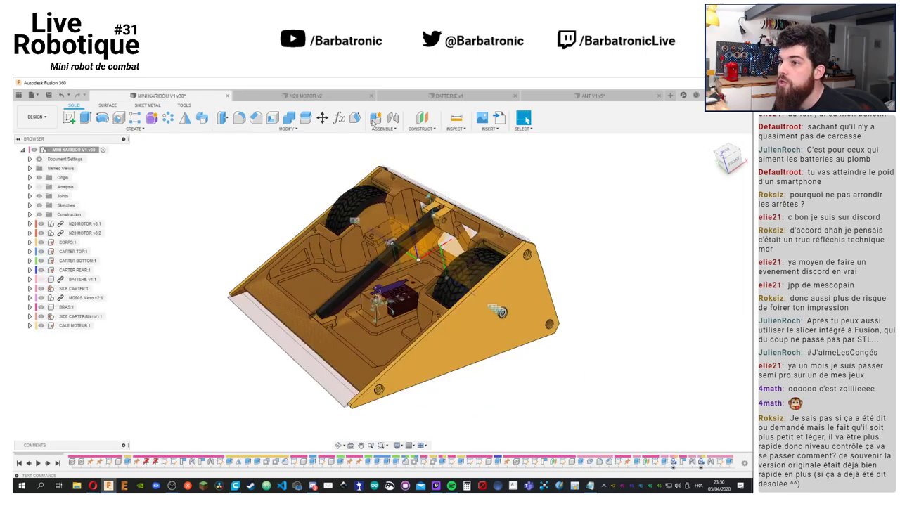
click(464, 96)
click(584, 97)
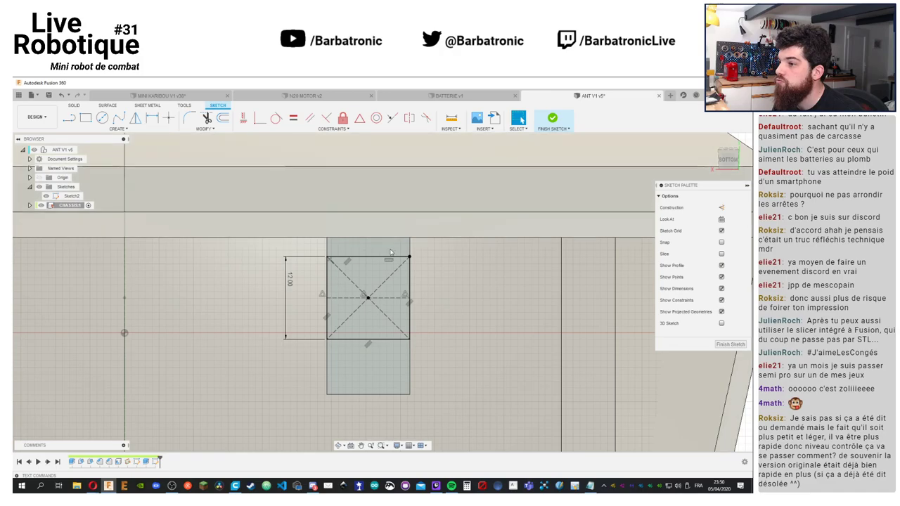
double_click(289, 278)
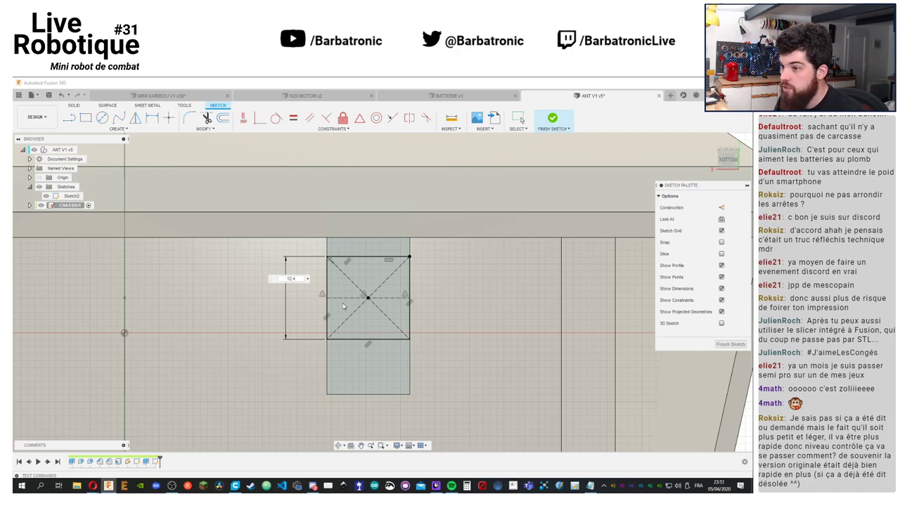
key(Return)
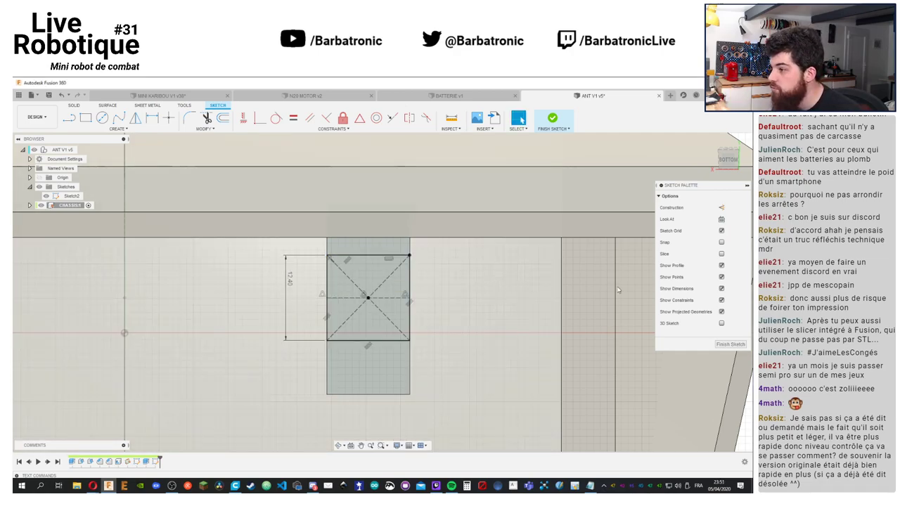
click(733, 346)
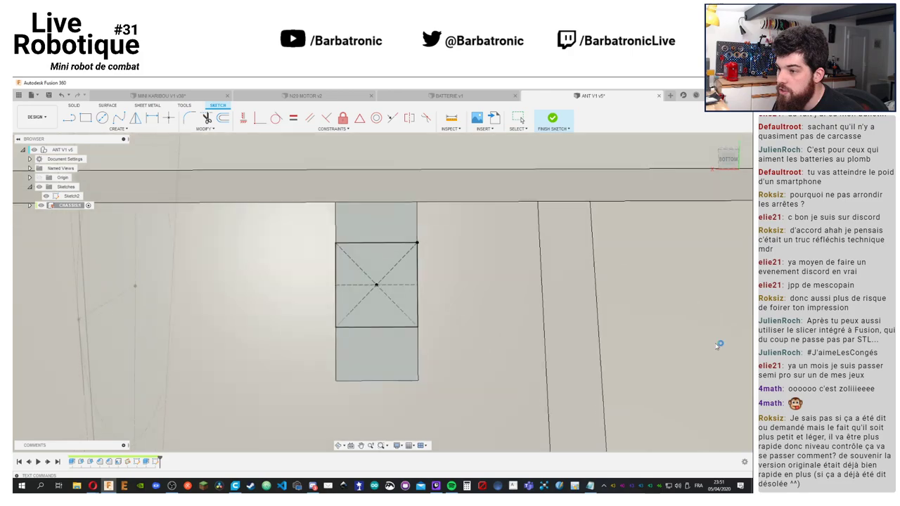
mouse_move(436, 289)
shift+middle_down()
mouse_move(398, 284)
mouse_move(487, 295)
mouse_move(512, 282)
mouse_move(454, 258)
shift+middle_up()
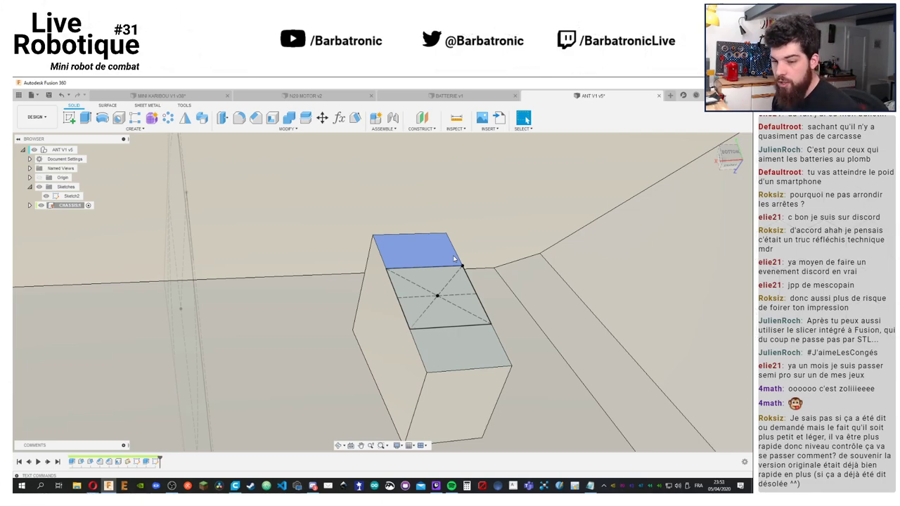
Extrude-cut the centred rectangle about 3.75 mm into the chassis block
mouse_move(454, 259)
shift+middle_down()
mouse_move(512, 287)
mouse_move(381, 281)
mouse_move(364, 298)
mouse_move(415, 305)
mouse_move(429, 282)
mouse_move(450, 323)
mouse_move(431, 302)
shift+middle_up()
scroll(349, 286, up, 5)
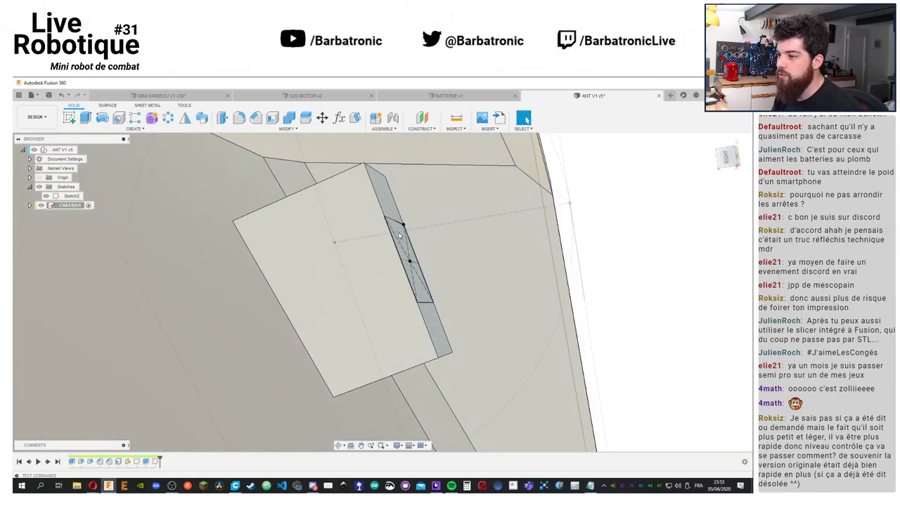
shift+middle_drag(399, 236, 468, 236)
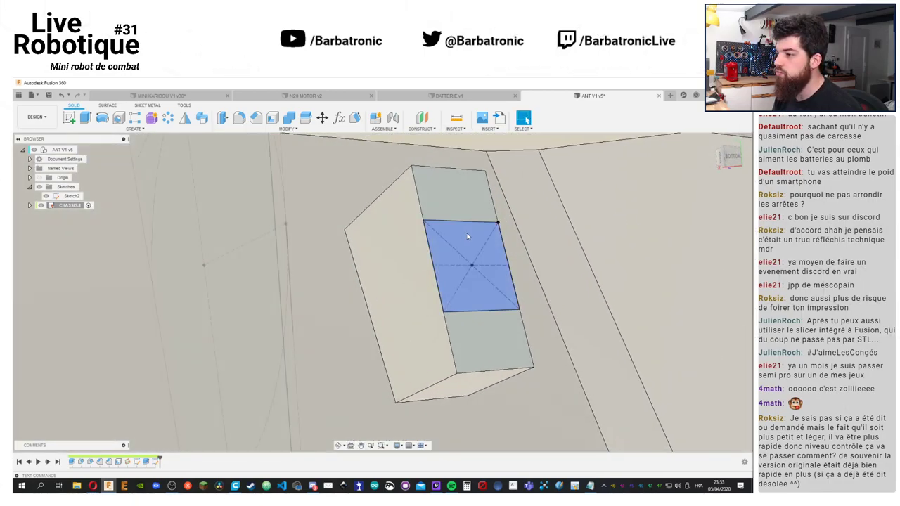
click(467, 236)
key(e)
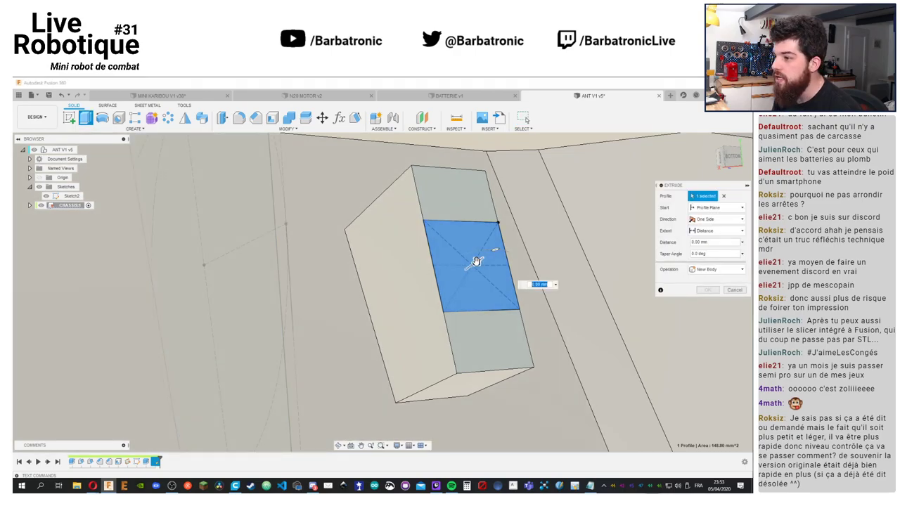
drag(476, 262, 452, 279)
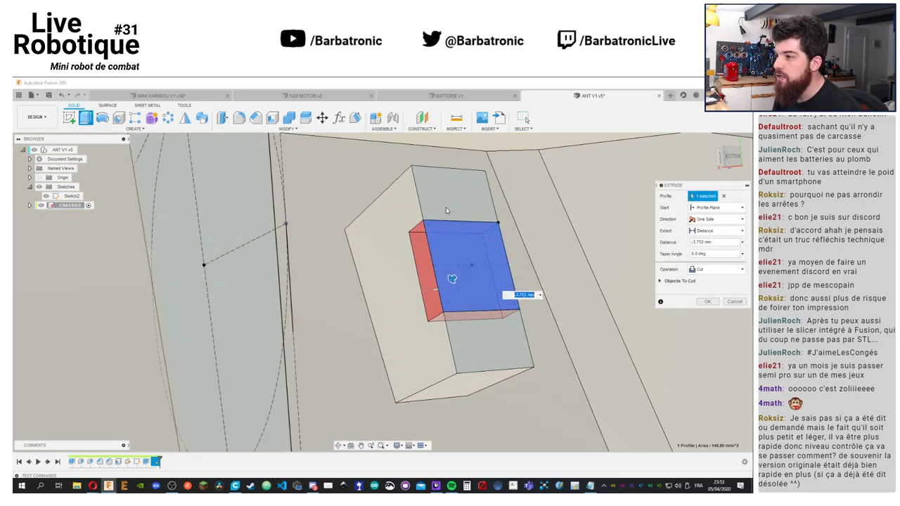
Measure the N20 MOTOR v2's thickness between its top and underside faces
click(343, 94)
key(i)
click(497, 291)
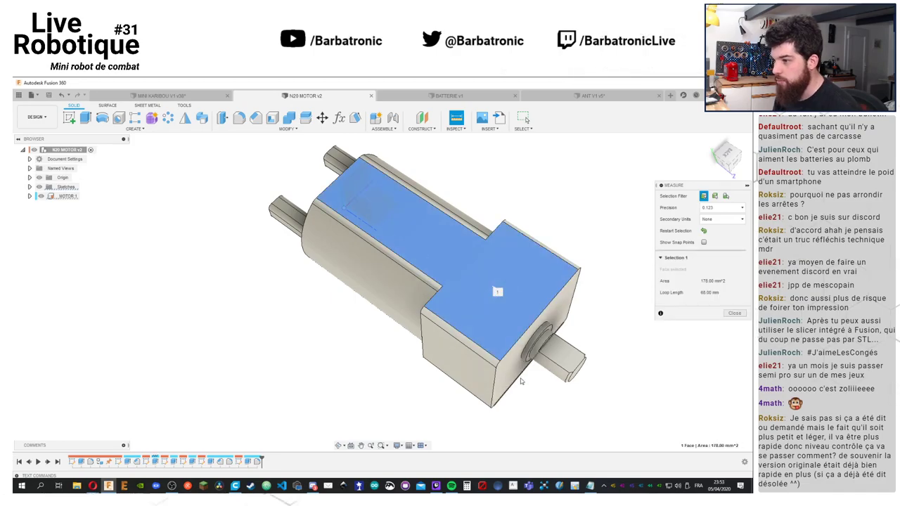
shift+middle_drag(521, 381, 515, 238)
click(422, 394)
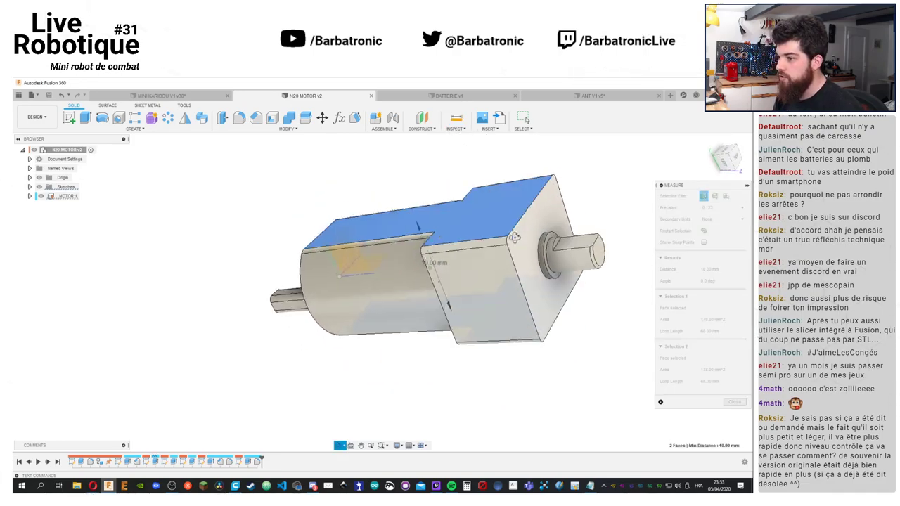
Check BATTERIE v1, then return to ANT V1 and re-confirm the motor mount cut
click(439, 96)
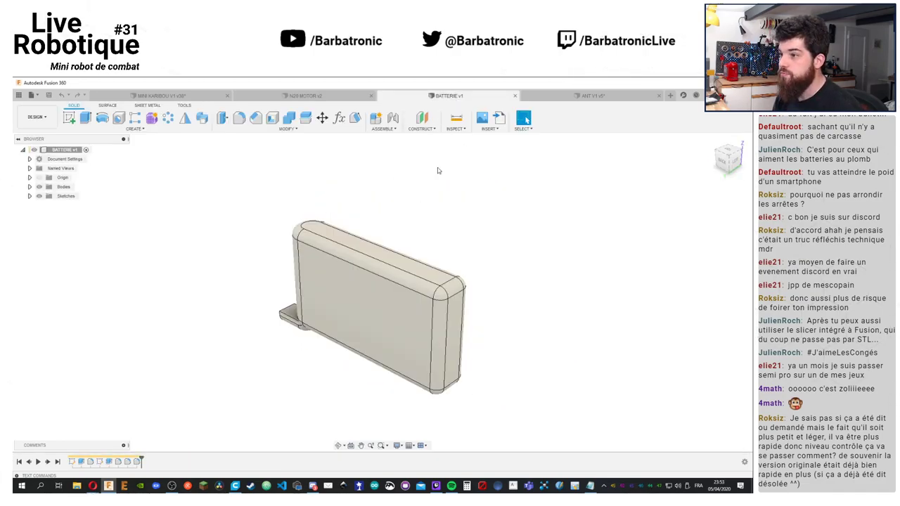
click(589, 95)
click(442, 95)
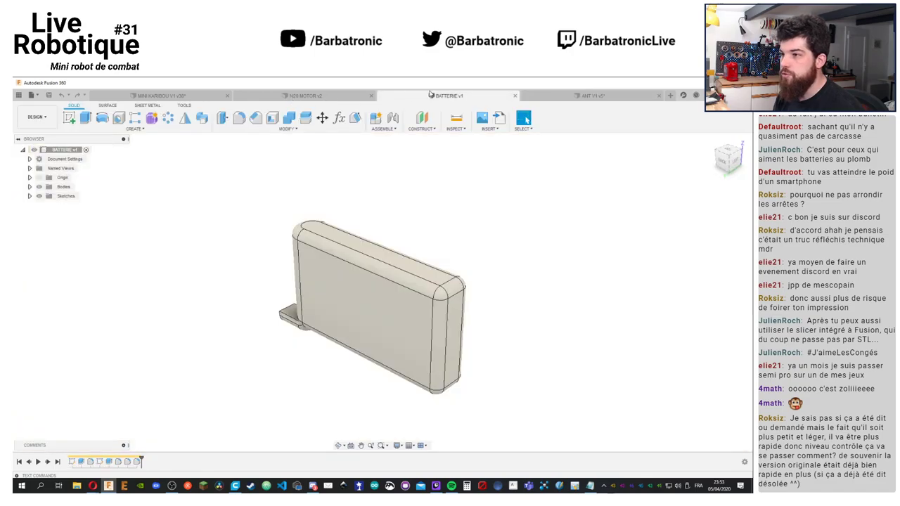
click(589, 95)
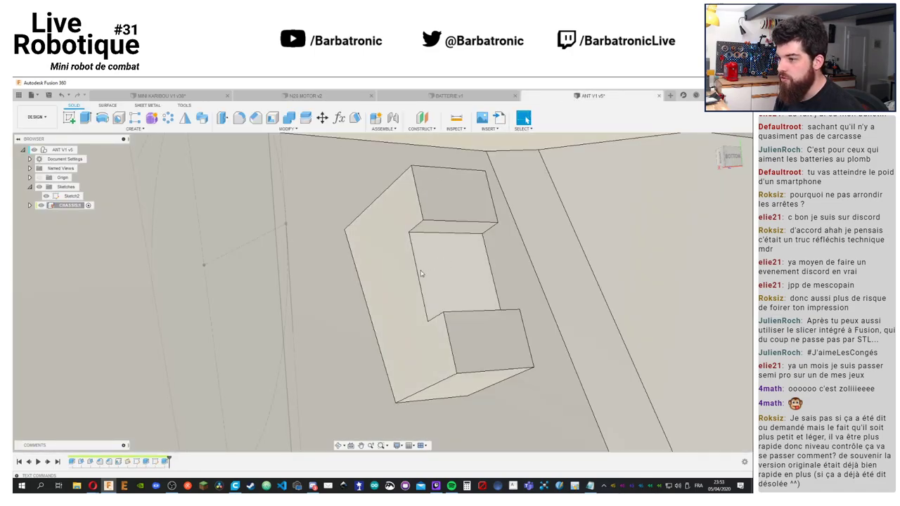
double_click(422, 274)
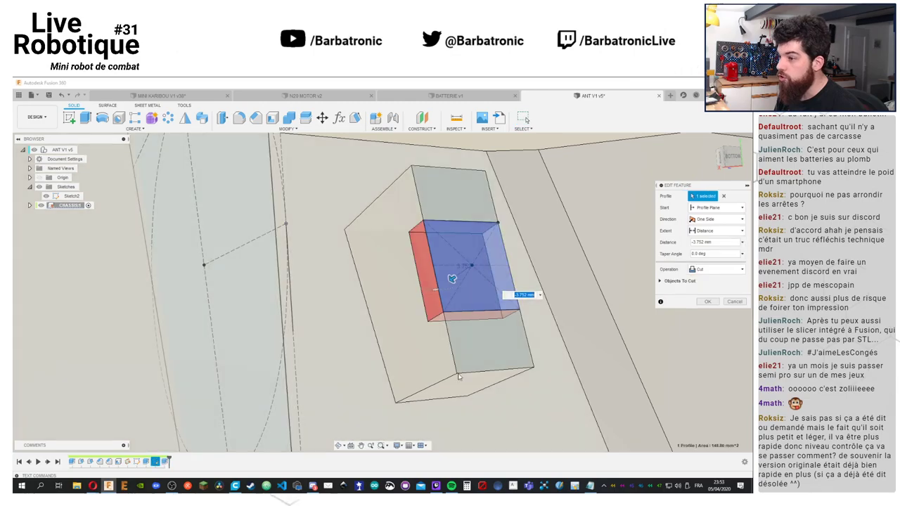
key(Return)
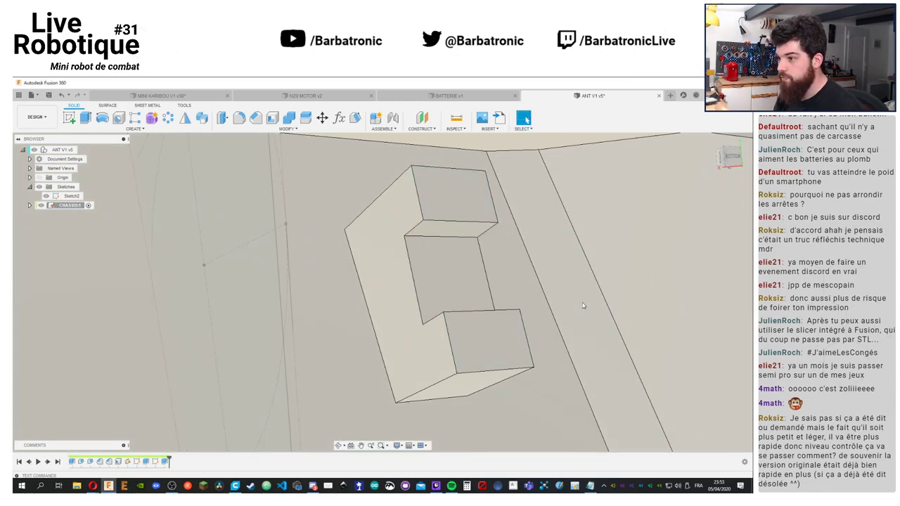
shift+middle_drag(626, 277, 338, 211)
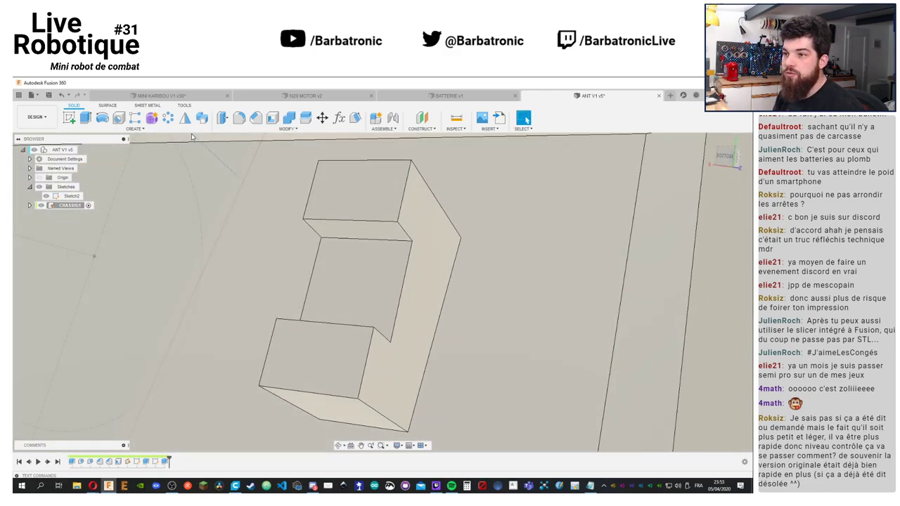
Chamfer four edges of the motor mount by 0.5 mm
click(256, 118)
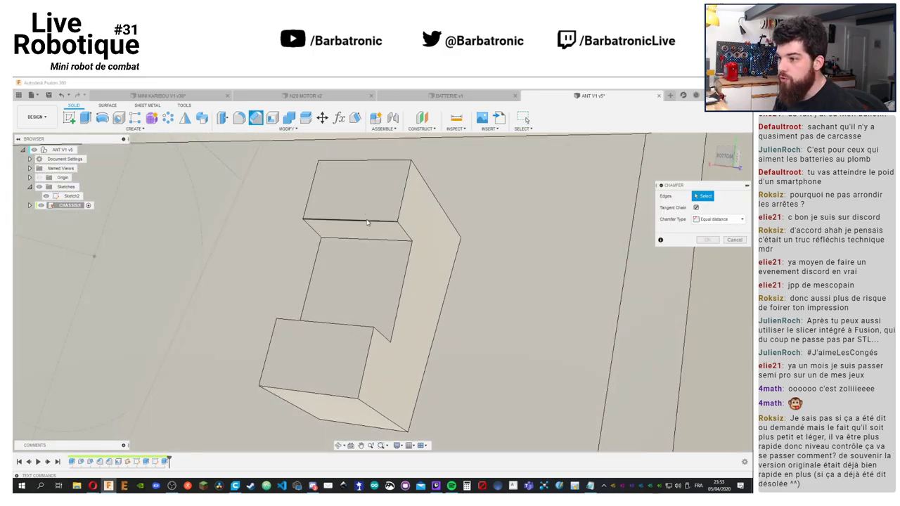
click(367, 222)
click(355, 325)
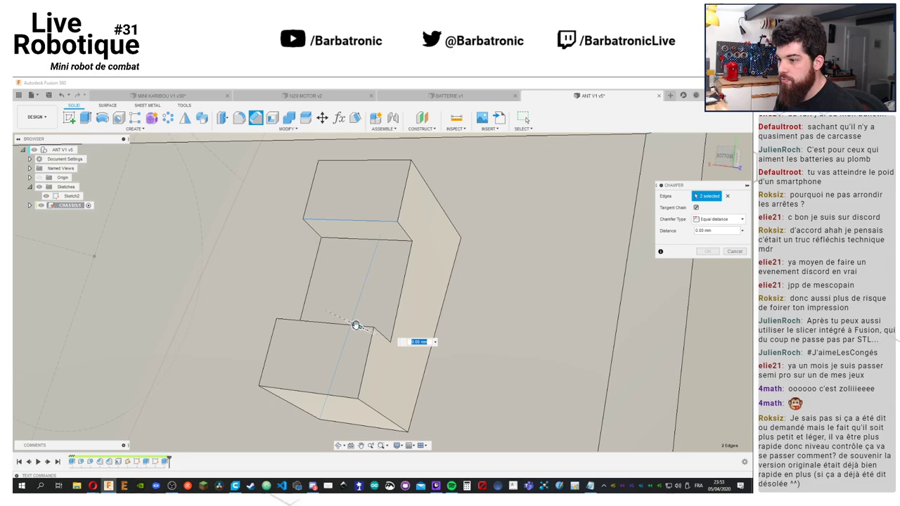
click(348, 320)
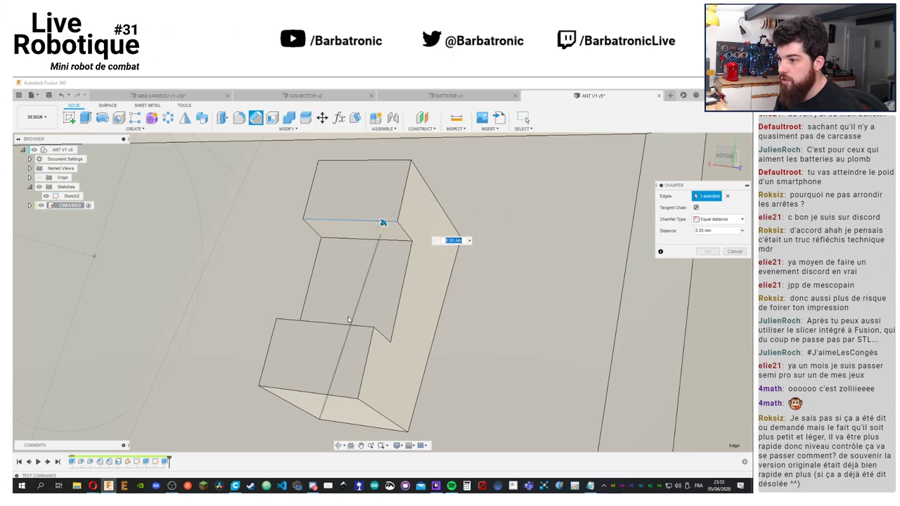
click(340, 321)
click(303, 395)
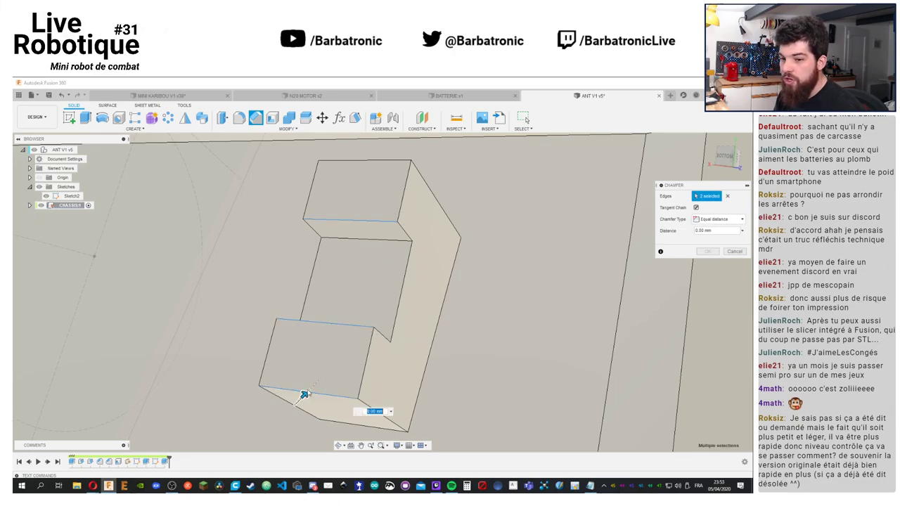
click(384, 163)
drag(381, 150, 382, 156)
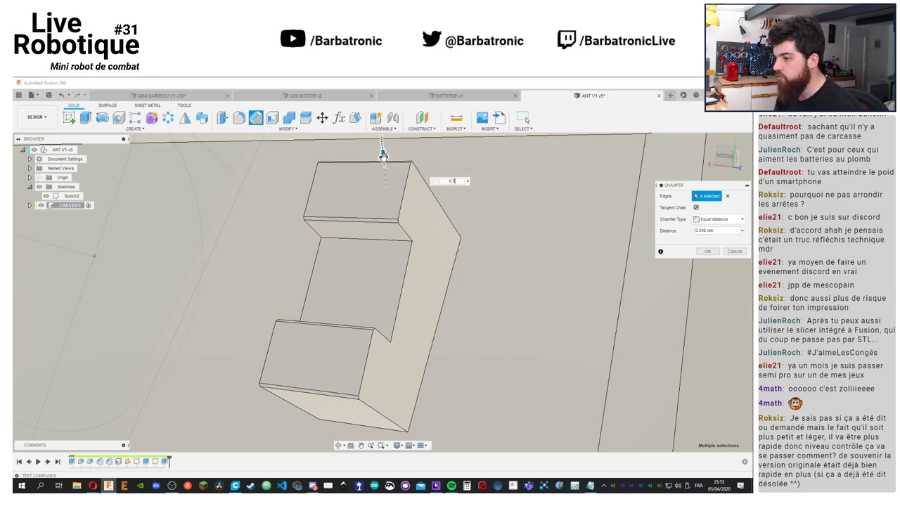
shift+middle_drag(383, 153, 708, 260)
click(707, 251)
Apply a 2 mm chamfer to four edges around the lower block's base
shift+middle_drag(513, 274, 404, 372)
key(Return)
click(374, 298)
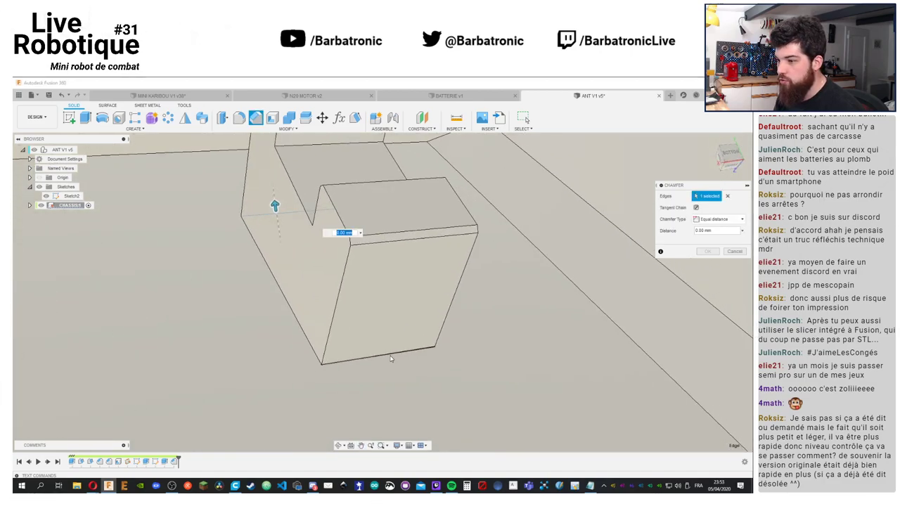
click(391, 359)
shift+middle_drag(395, 302, 494, 288)
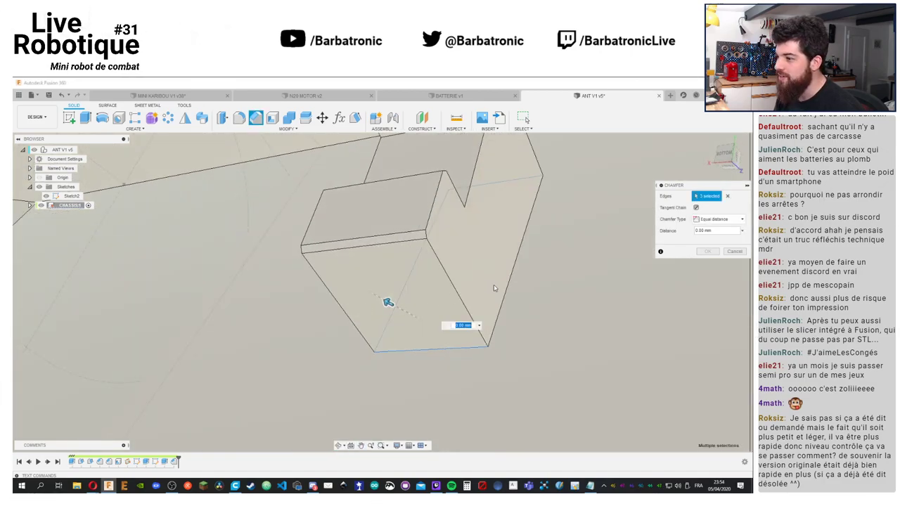
click(509, 285)
drag(512, 277, 517, 272)
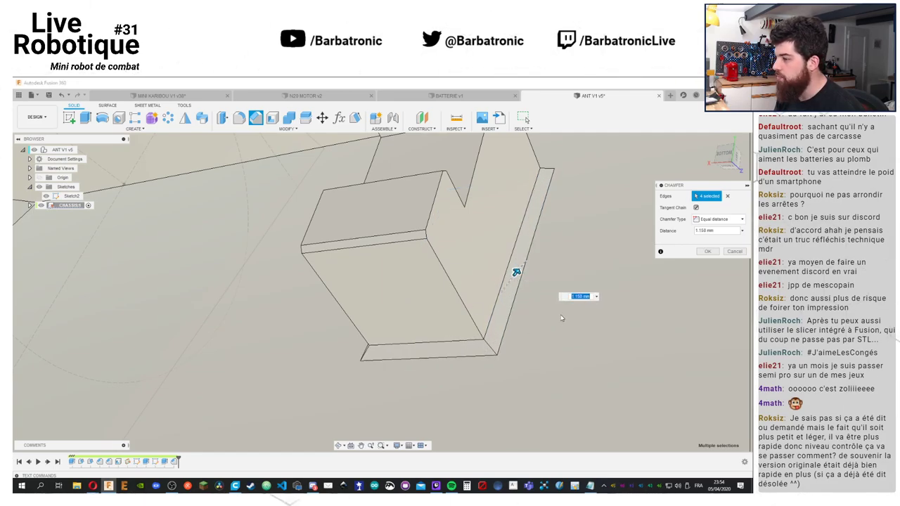
text(2)
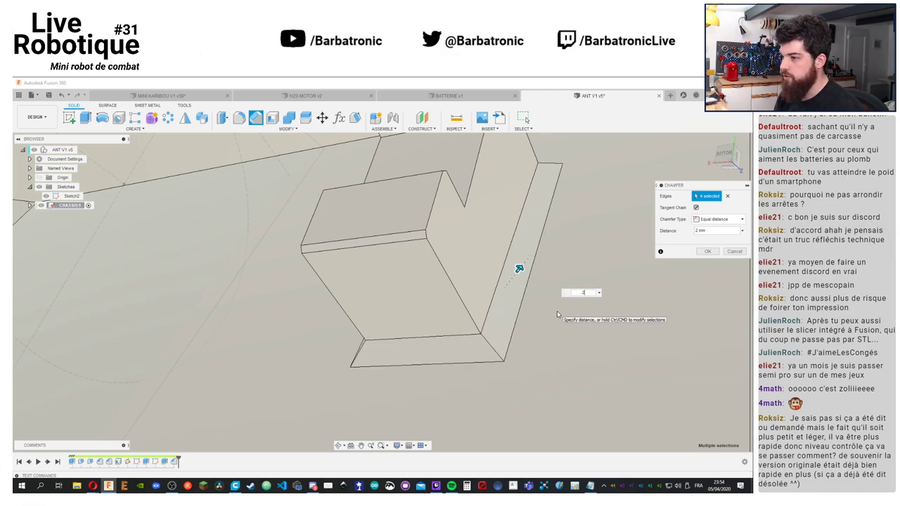
key(Return)
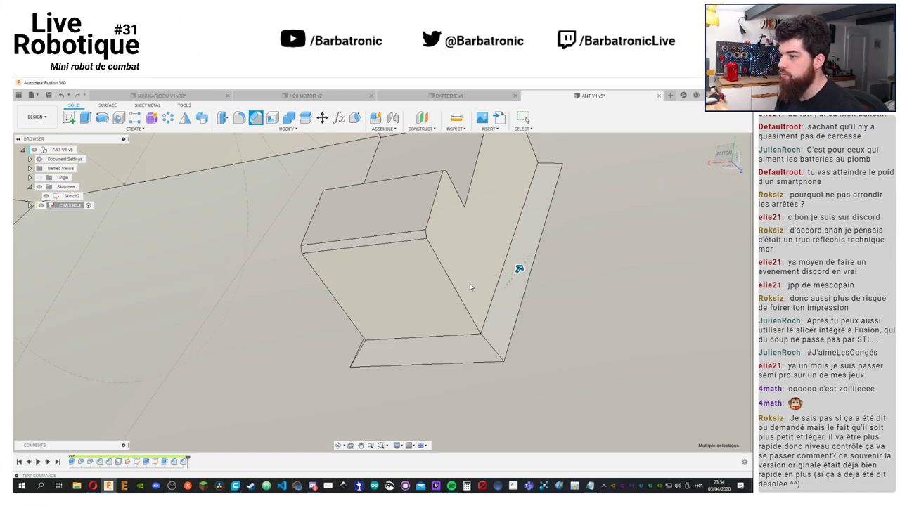
shift+middle_drag(470, 284, 443, 278)
scroll(467, 265, down, 5)
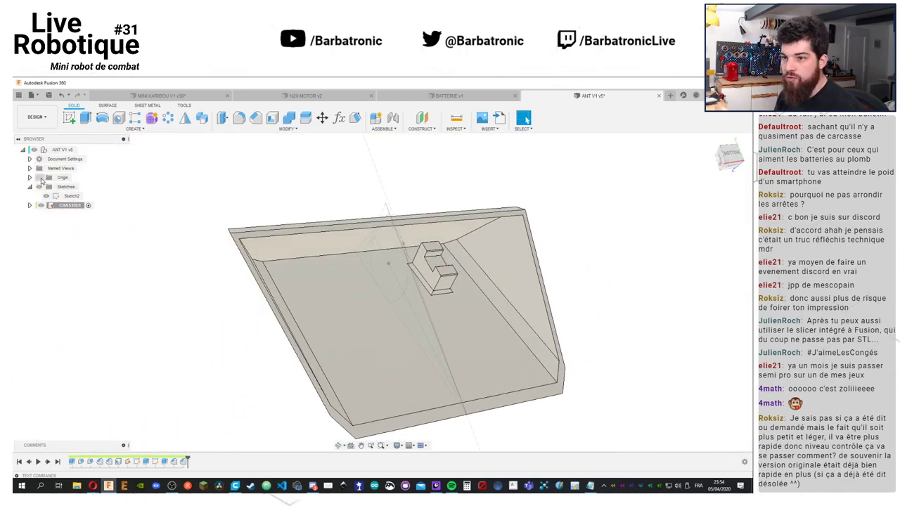
Roll the timeline back before the last feature and start a sketch on the mount's top face
shift+middle_drag(314, 175, 217, 289)
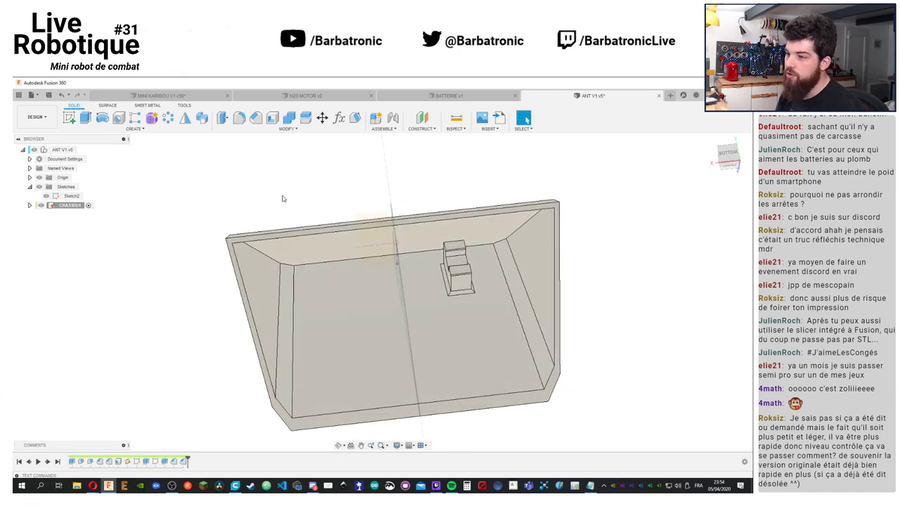
shift+middle_drag(282, 199, 454, 269)
scroll(454, 269, up, 3)
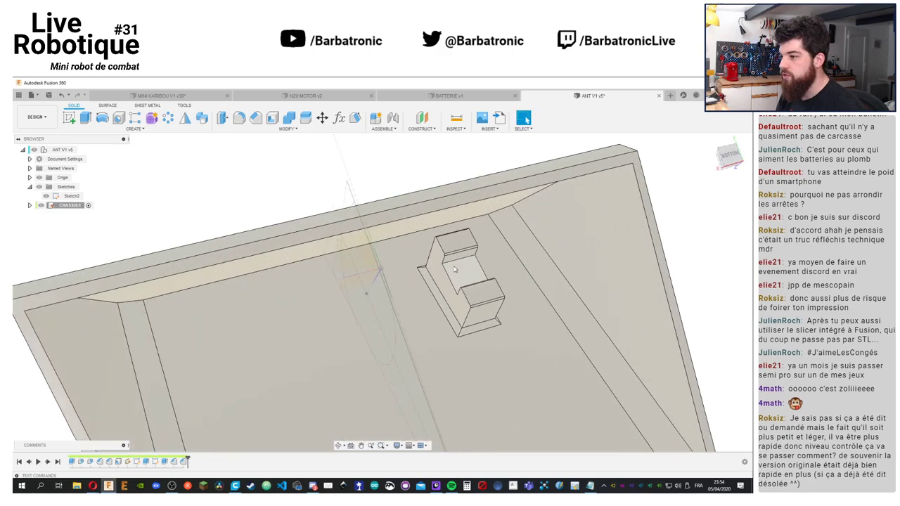
scroll(455, 270, up, 2)
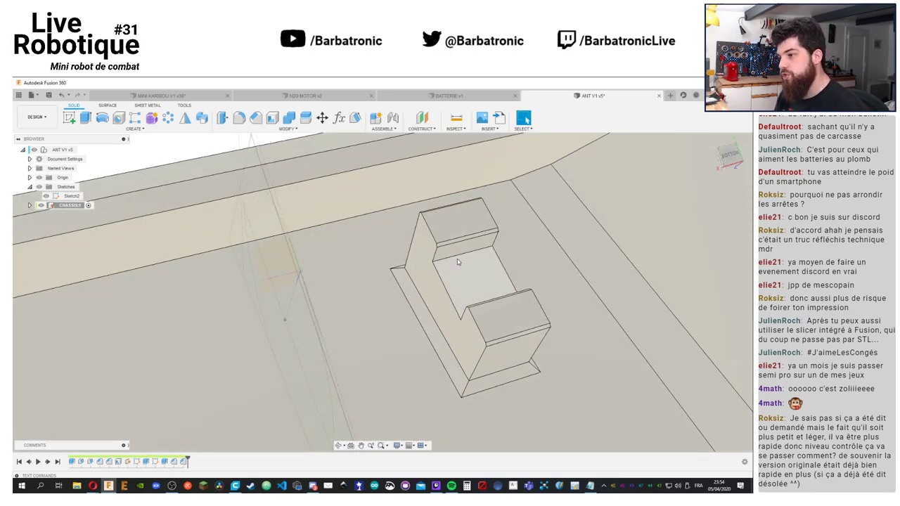
mouse_move(457, 259)
shift+middle_down()
mouse_move(422, 251)
mouse_move(443, 262)
shift+middle_up()
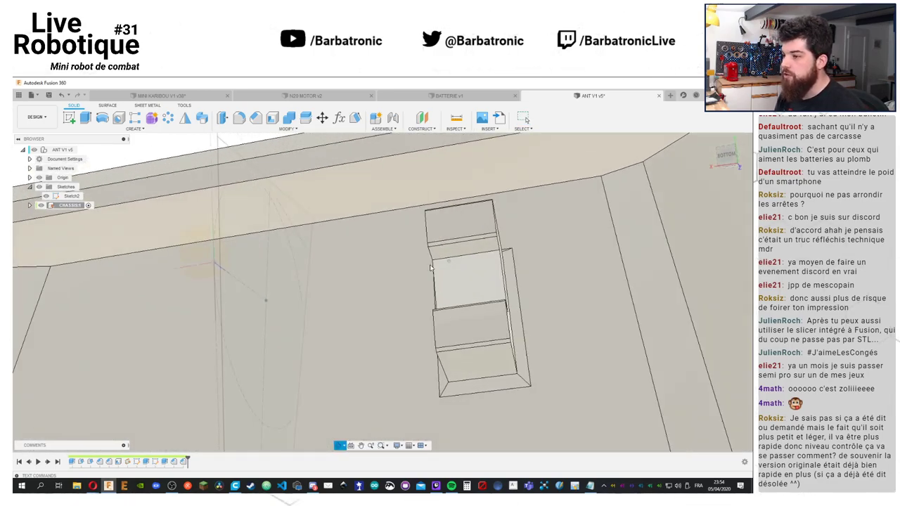
click(460, 222)
click(461, 331)
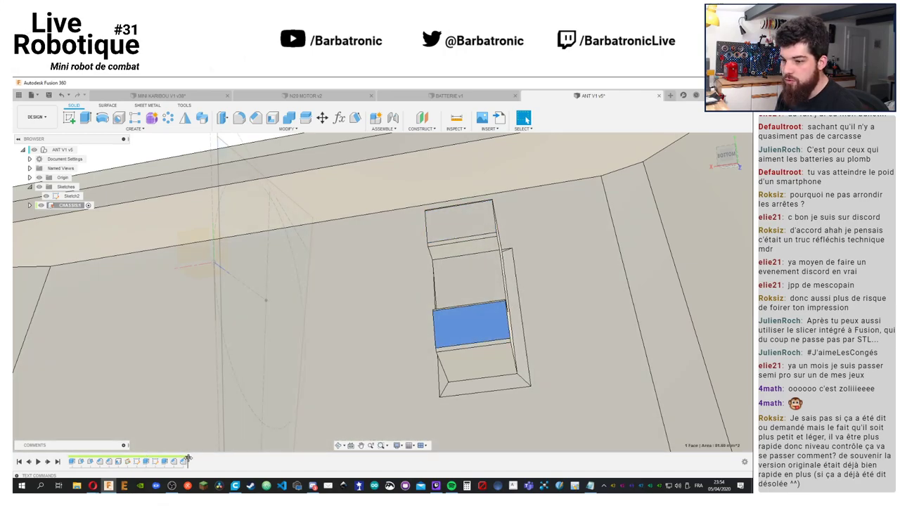
drag(188, 460, 169, 460)
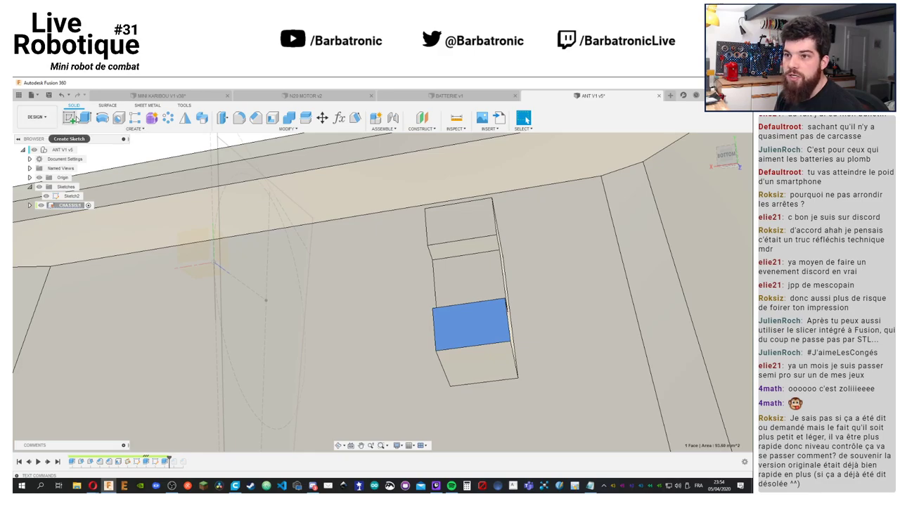
click(69, 118)
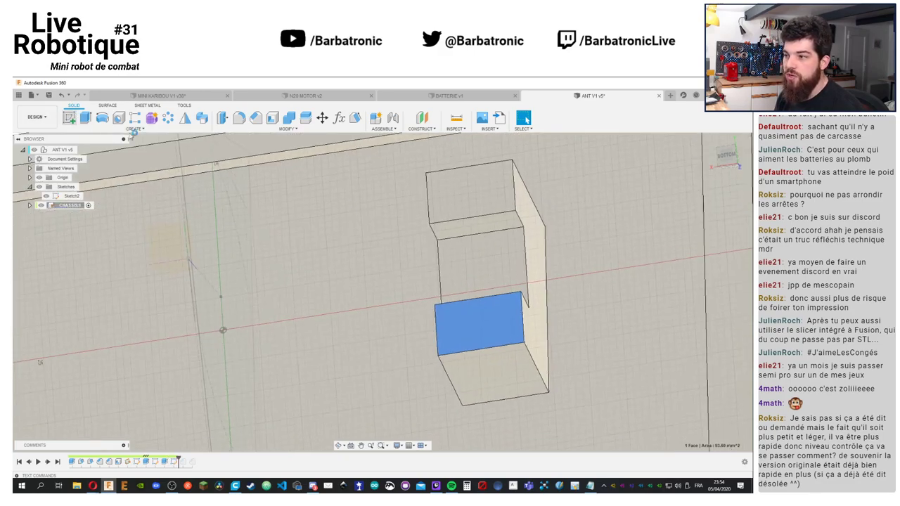
Draw a horizontal construction line across the rectangle and place a point at its midpoint
key(Escape)
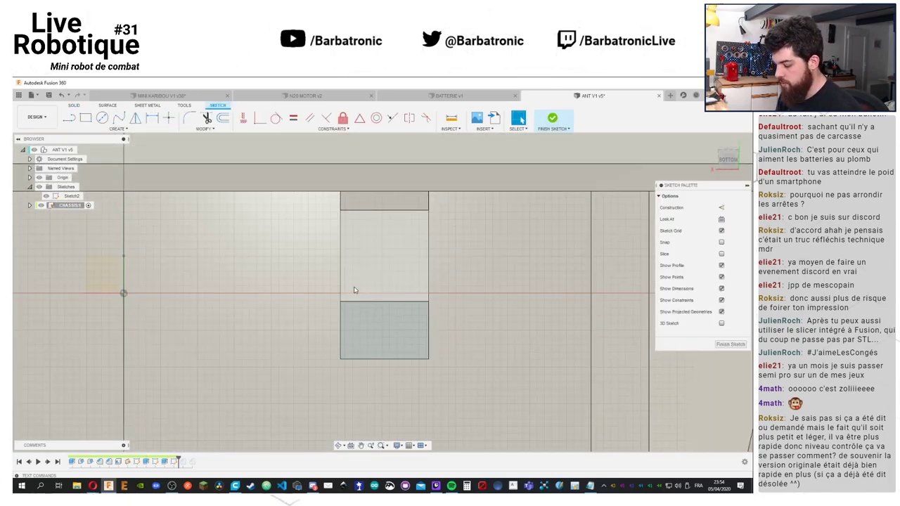
key(l)
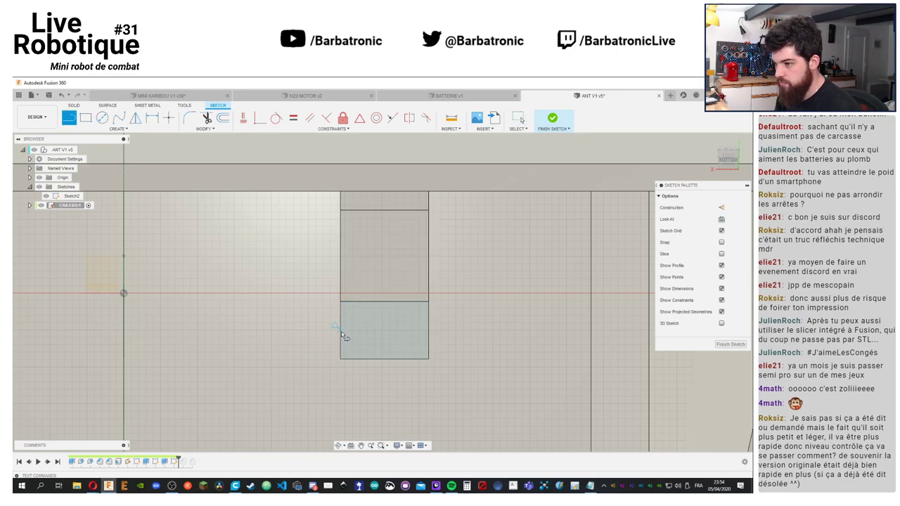
click(429, 331)
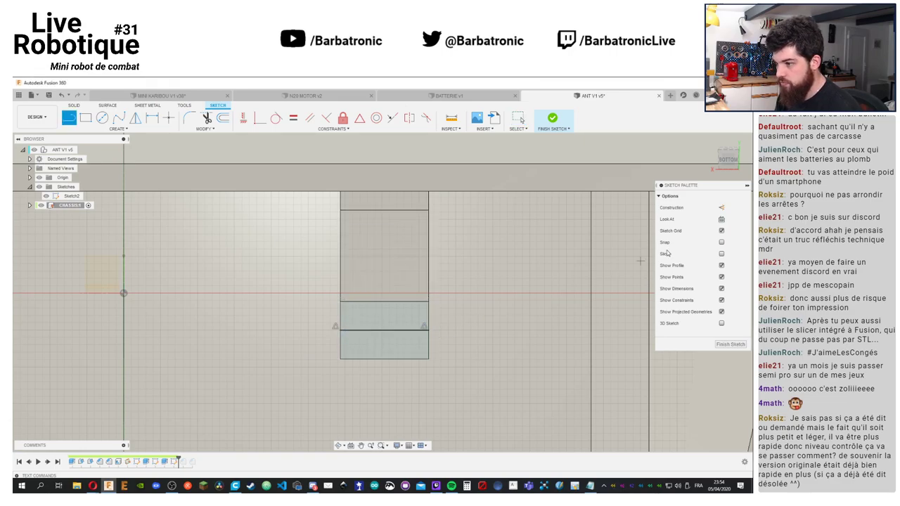
click(722, 208)
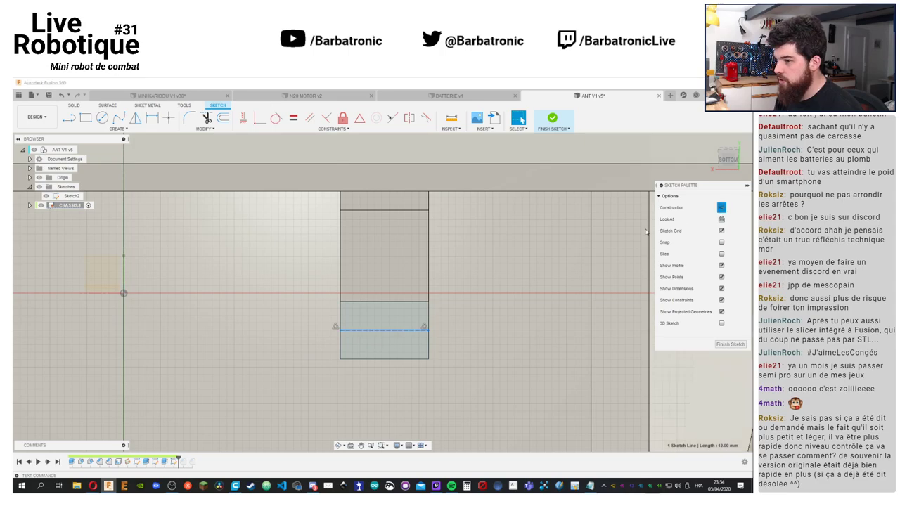
click(168, 119)
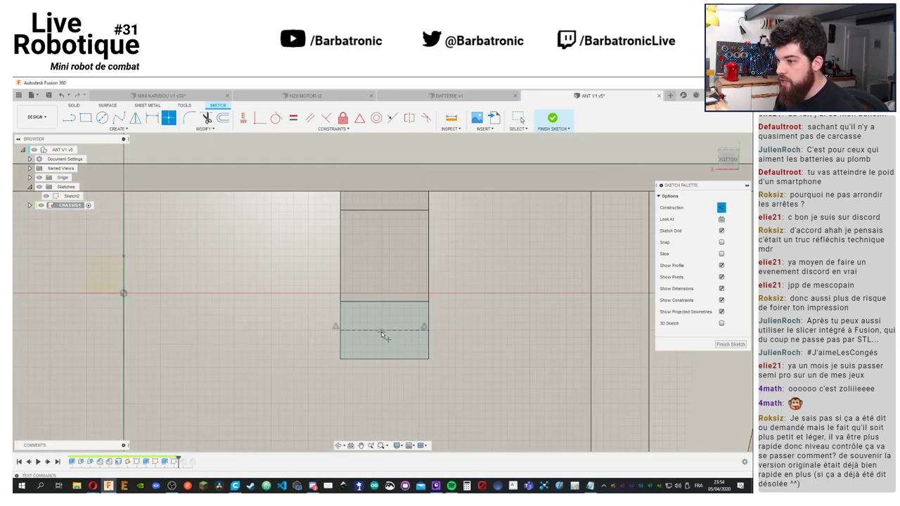
click(382, 330)
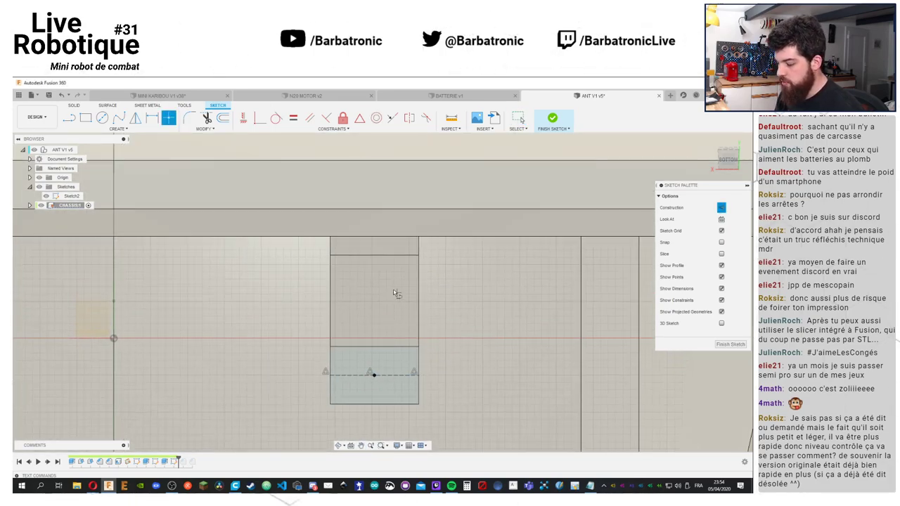
Project the bracket's other top face, draw a line across it, and finish the sketch
key(p)
click(355, 251)
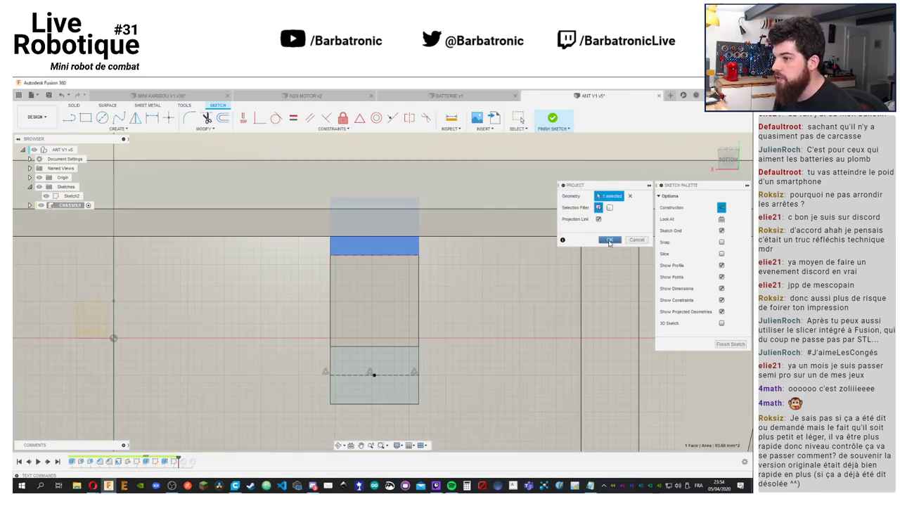
click(610, 240)
key(m)
key(l)
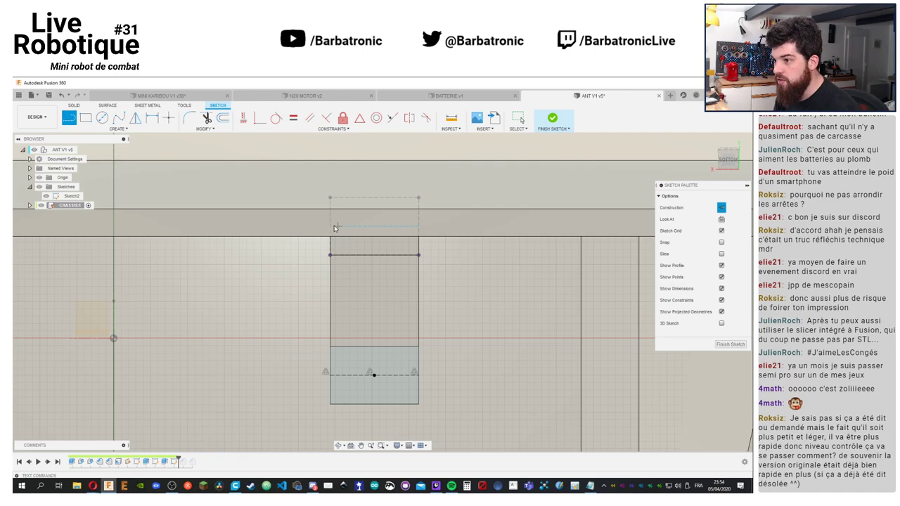
click(420, 229)
key(Escape)
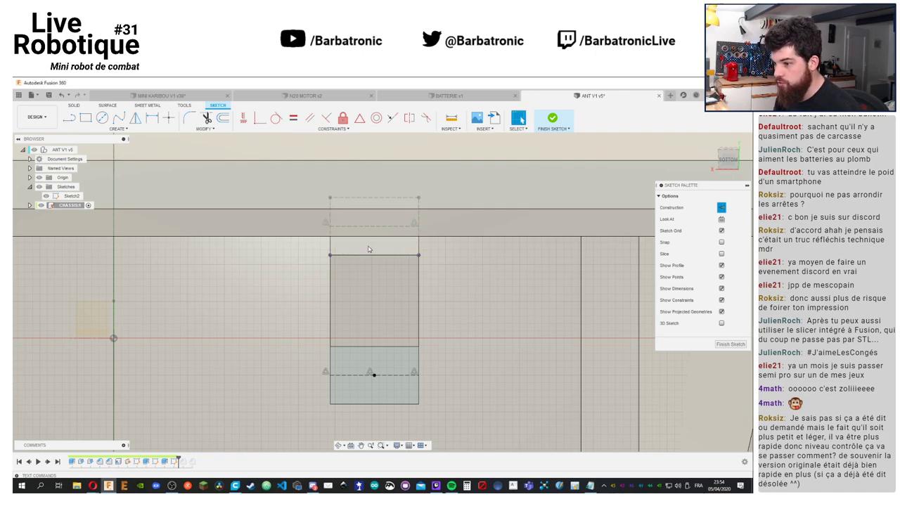
click(169, 120)
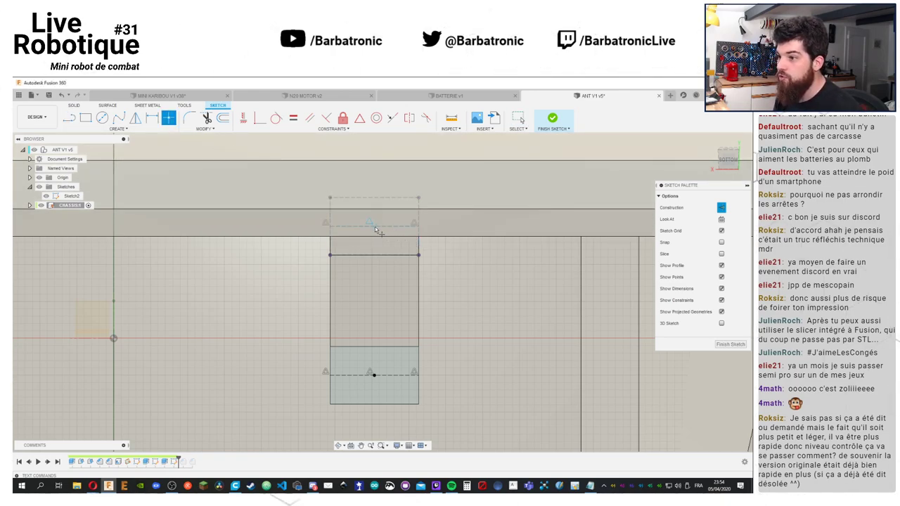
click(553, 119)
mouse_move(549, 162)
shift+middle_down()
mouse_move(502, 246)
mouse_move(401, 280)
shift+middle_up()
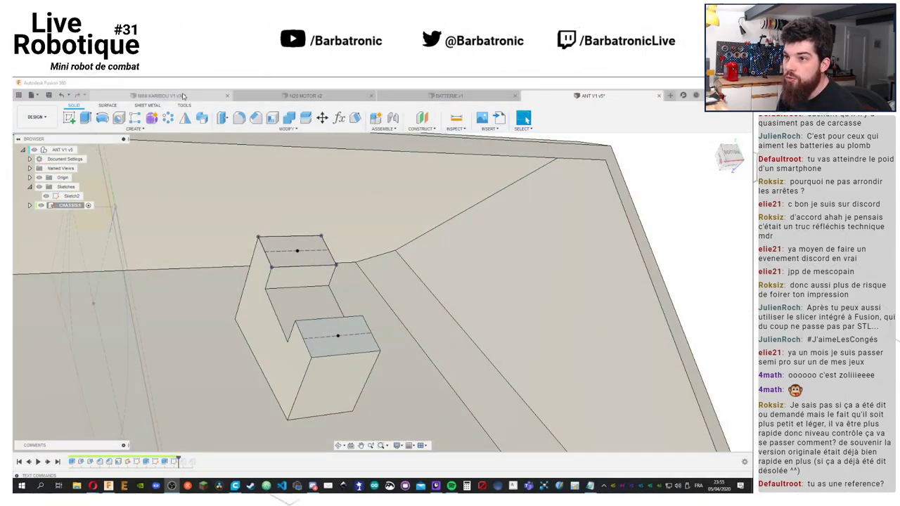
click(158, 96)
scroll(425, 235, up, 3)
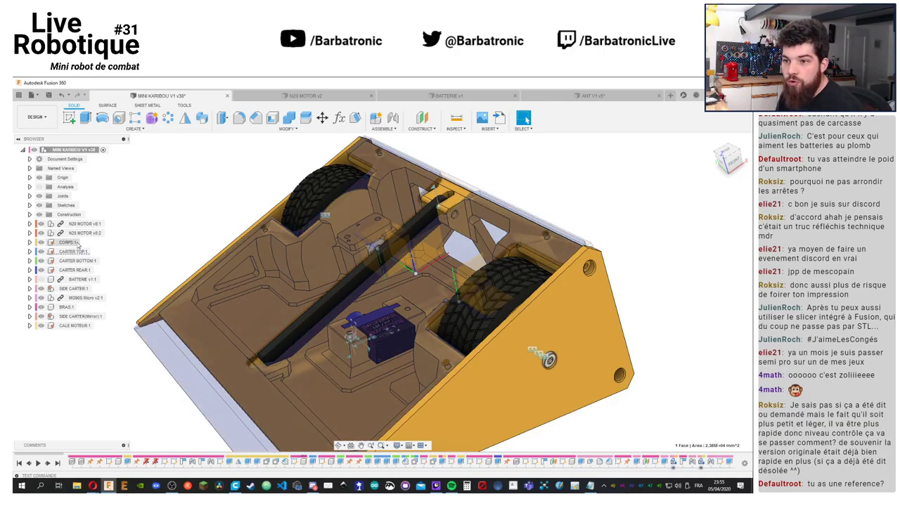
shift+middle_drag(492, 337, 554, 327)
scroll(553, 327, up, 5)
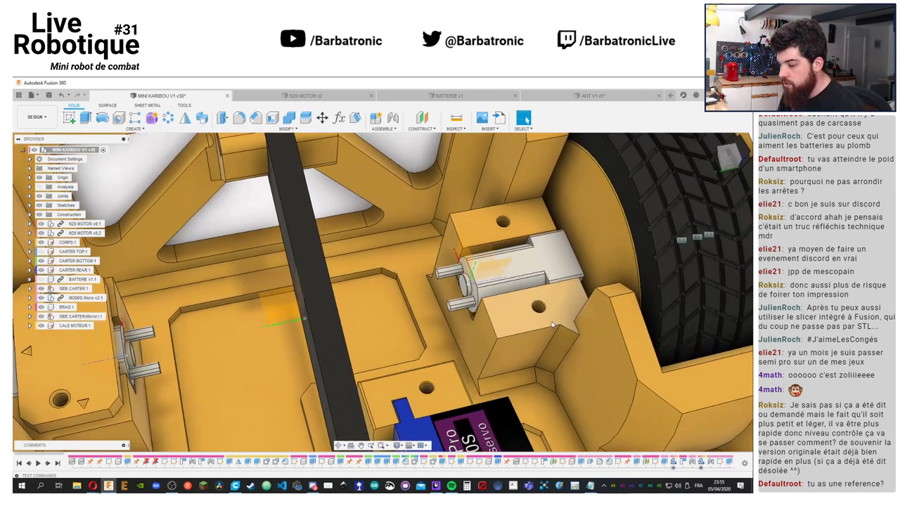
key(i)
click(539, 307)
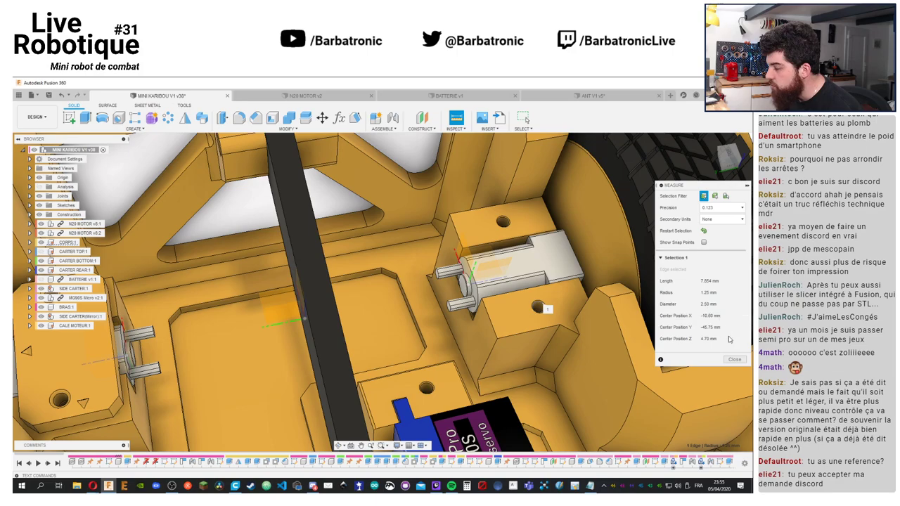
click(734, 359)
click(450, 96)
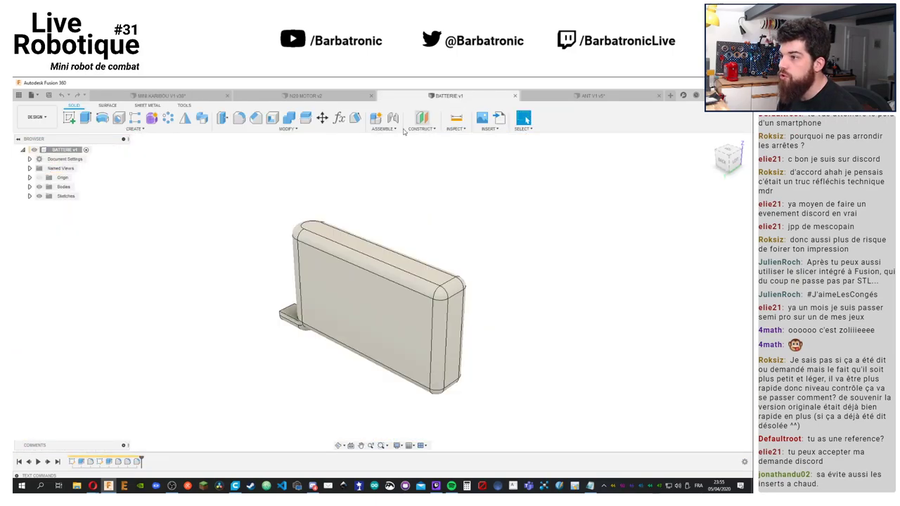
click(593, 95)
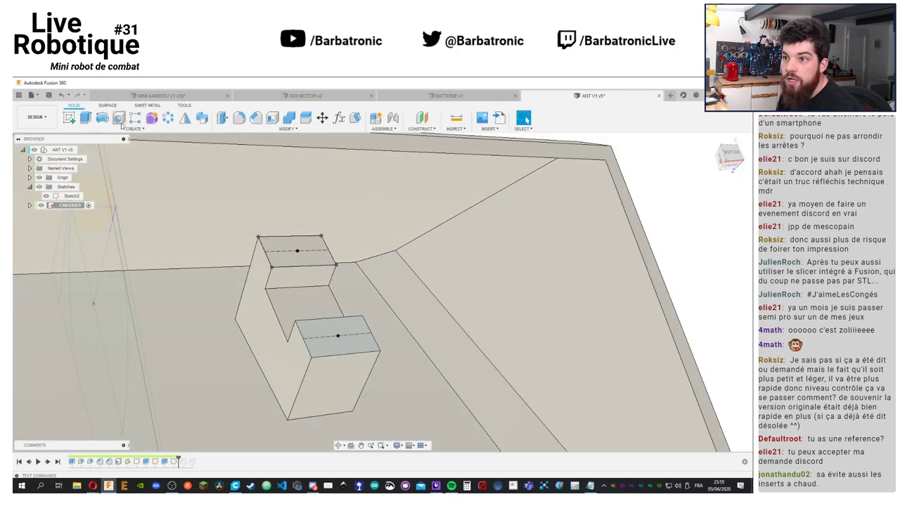
Drill 2.5 mm holes, 10 mm deep, at both centre points on the bracket's top faces
click(119, 117)
click(296, 251)
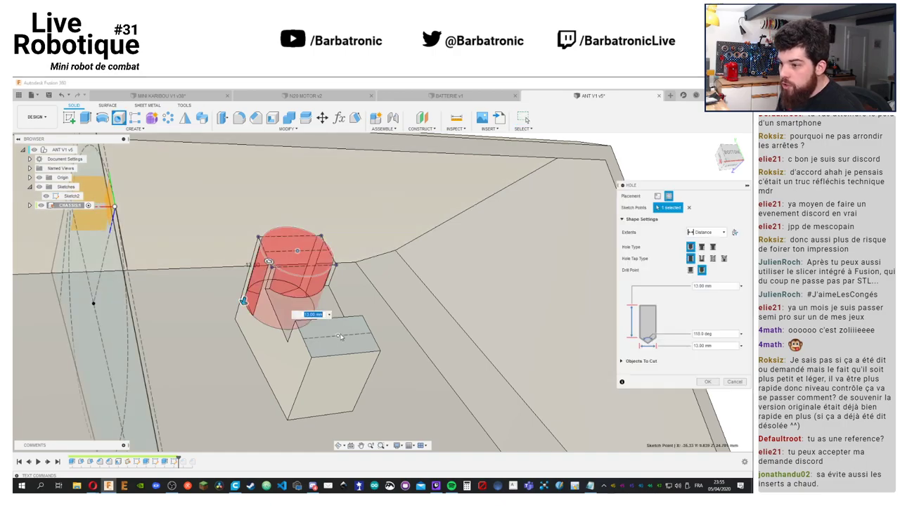
click(337, 336)
text(2.5)
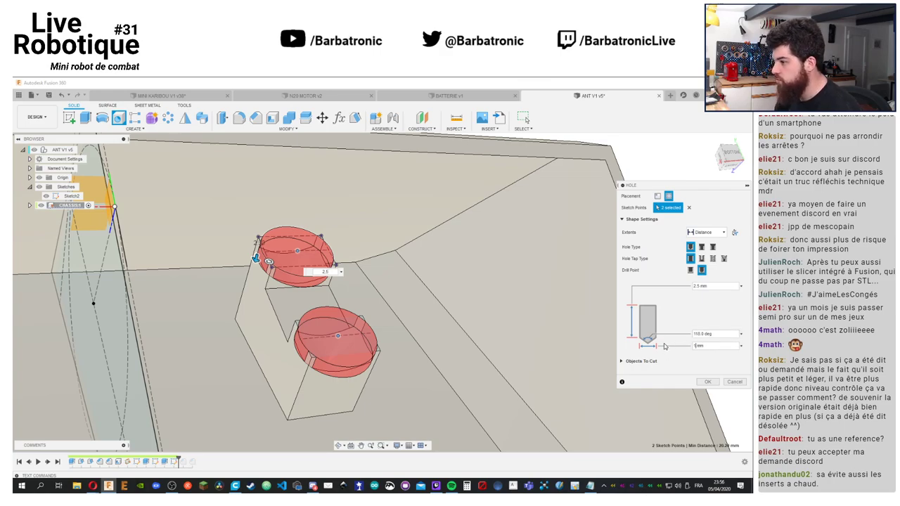
text(2.5)
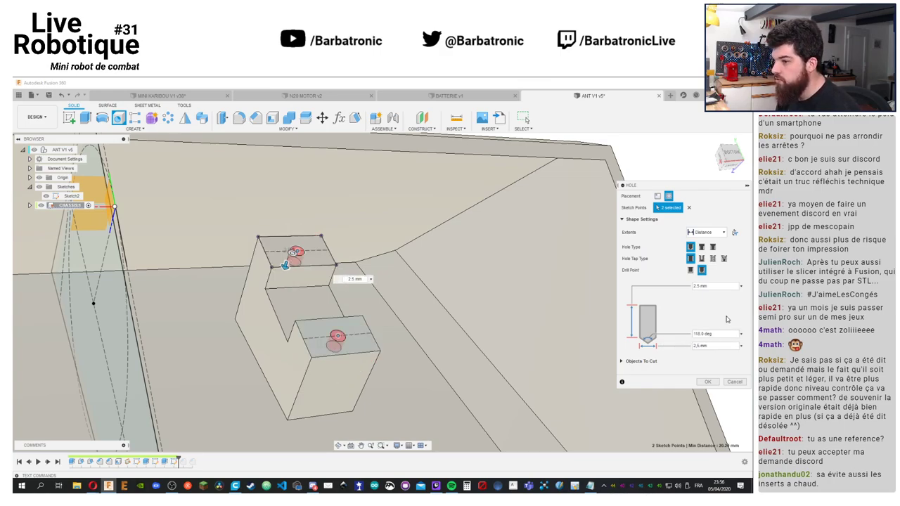
double_click(695, 287)
text(1)
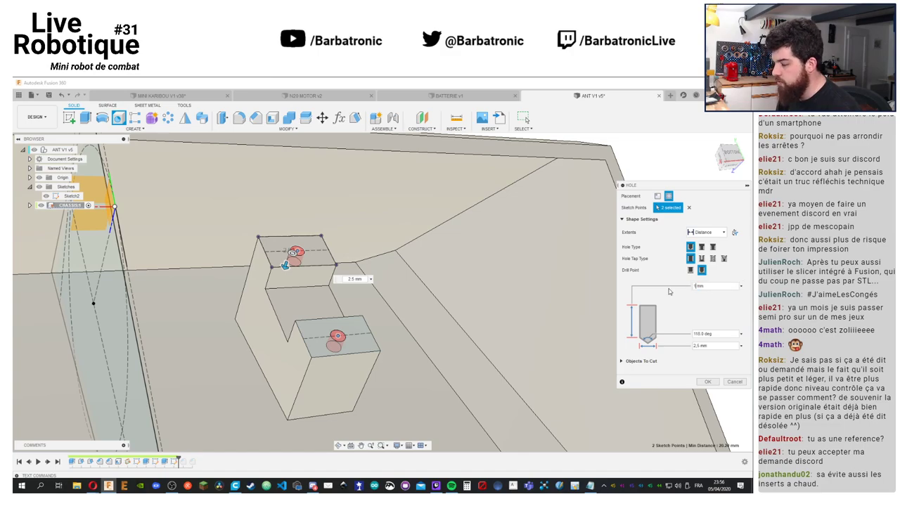
text(0)
click(706, 382)
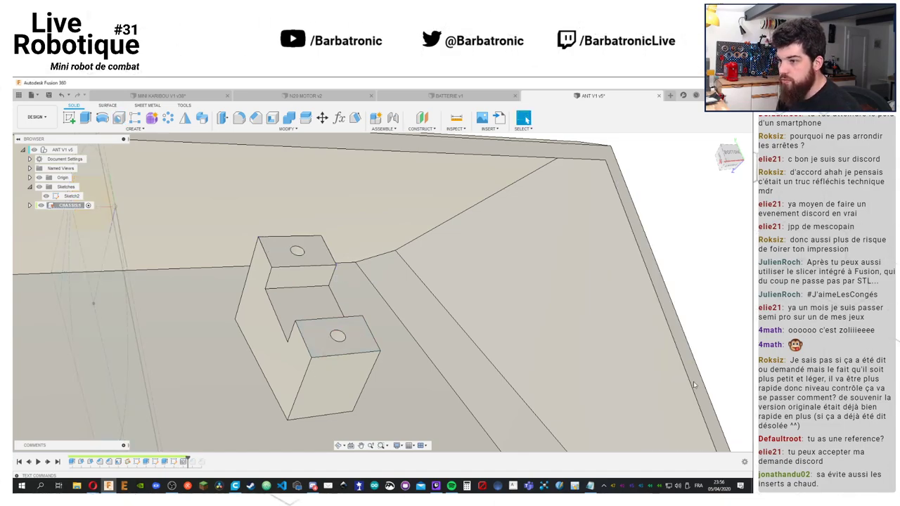
Roll the timeline forward to restore all features and fit the chassis in view
shift+middle_drag(694, 385, 244, 403)
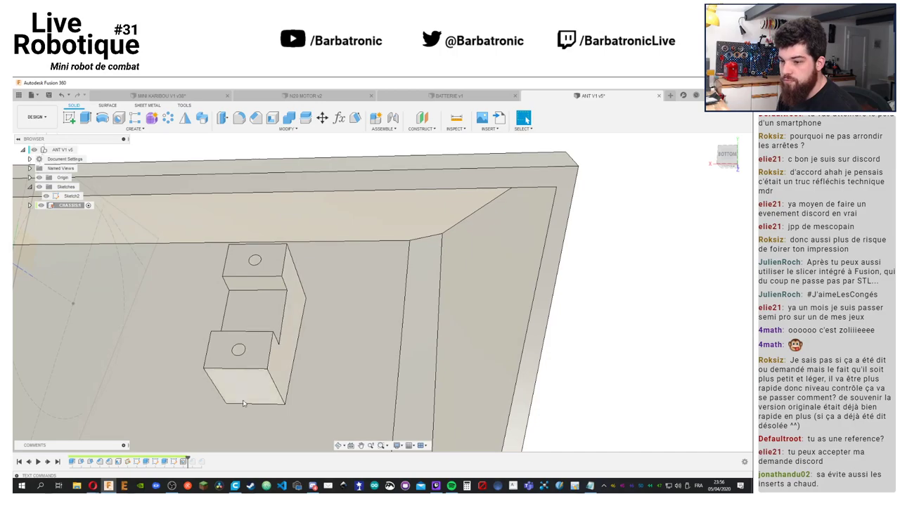
drag(187, 459, 205, 461)
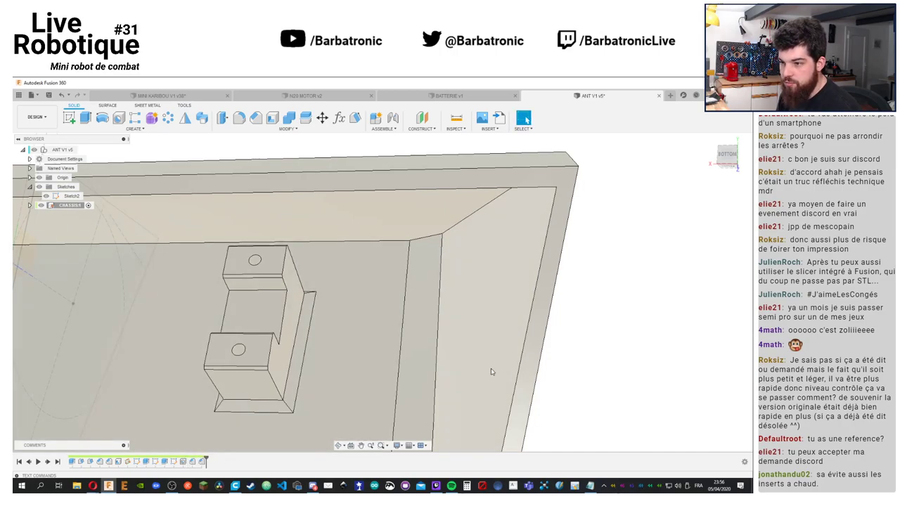
key(F6)
shift+middle_drag(583, 334, 436, 332)
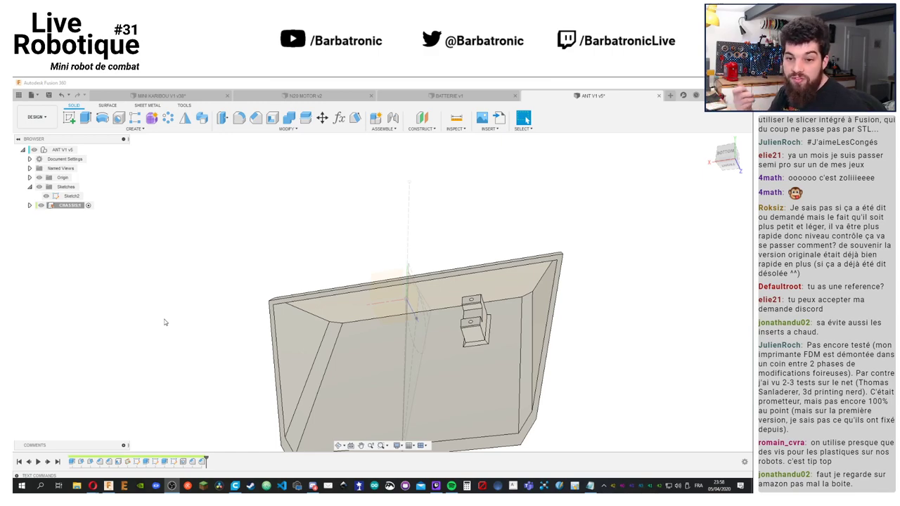
Select the bracket's timeline features and the bracket body for mirroring
shift+middle_drag(330, 274, 398, 245)
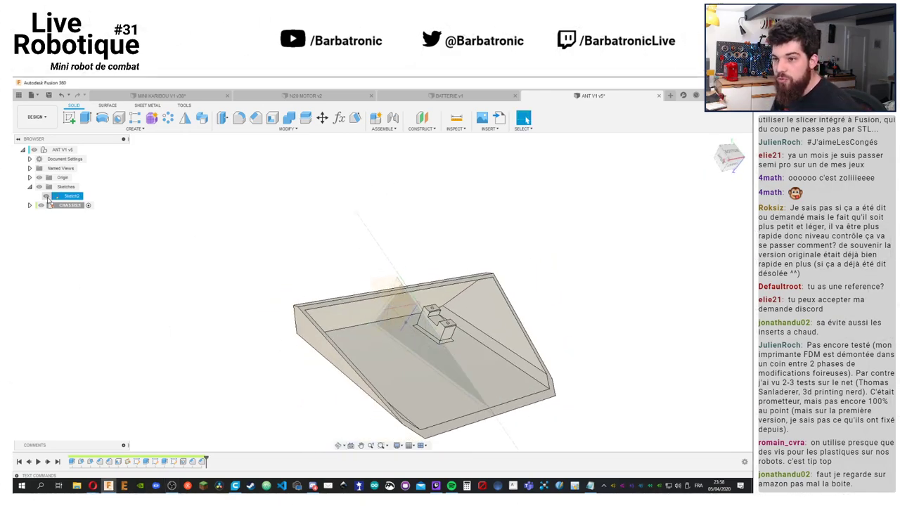
shift+middle_drag(439, 364, 576, 292)
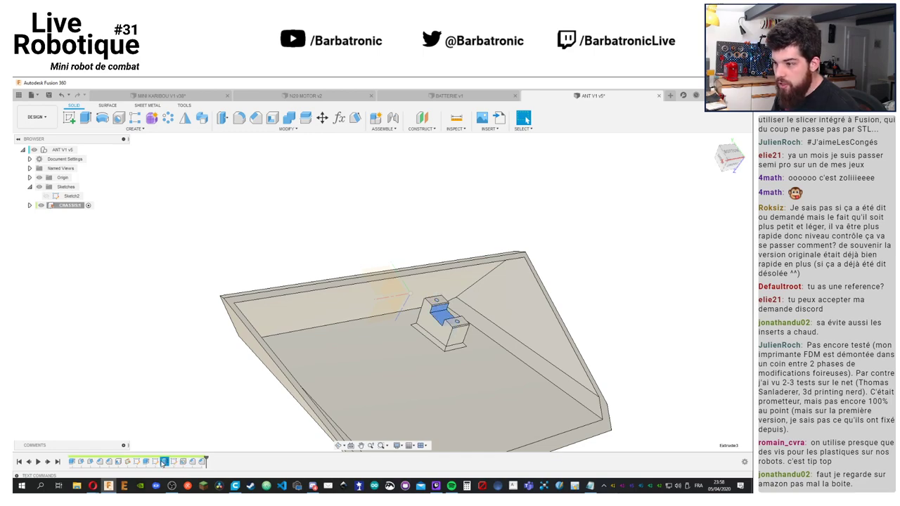
shift+click(186, 464)
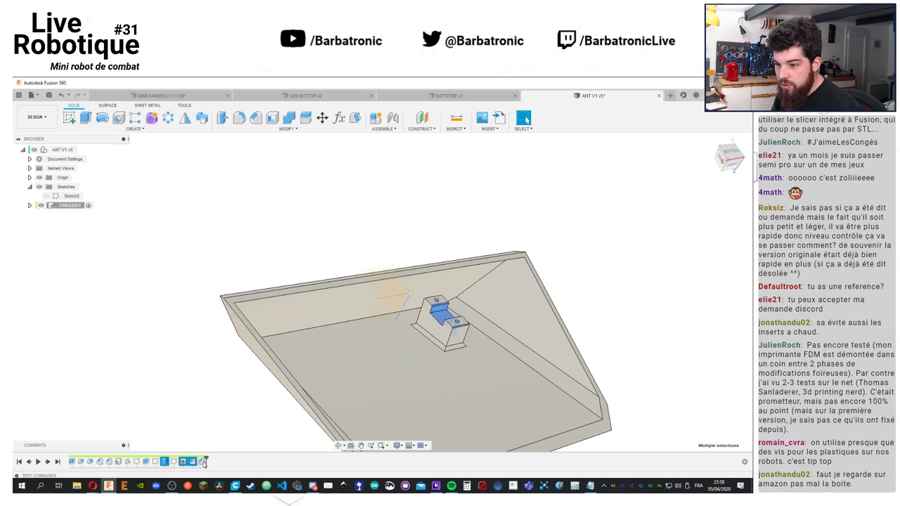
middle_drag(224, 409, 239, 250)
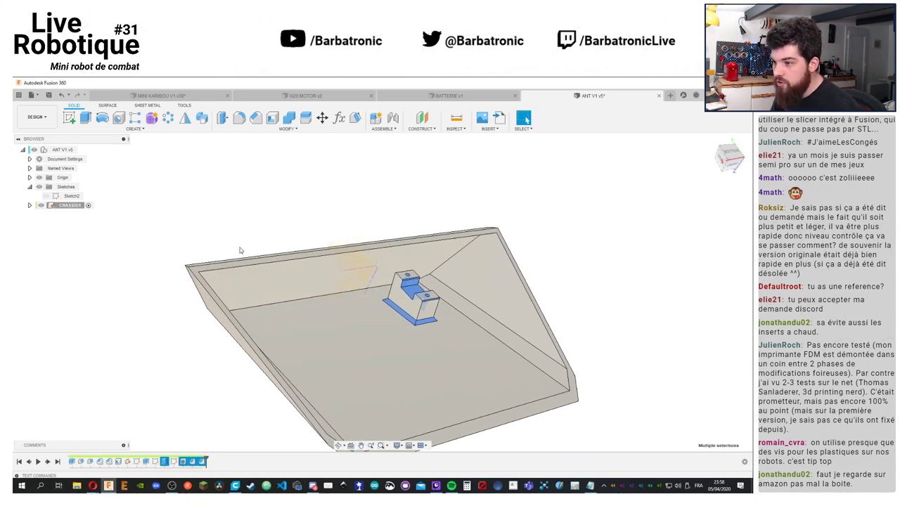
click(147, 462)
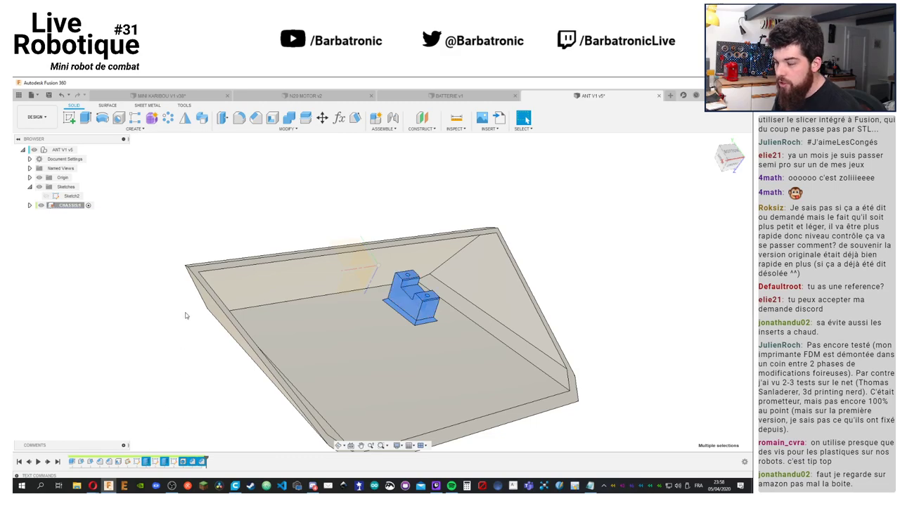
Mirror the selected motor bracket across the chassis midplane
click(185, 118)
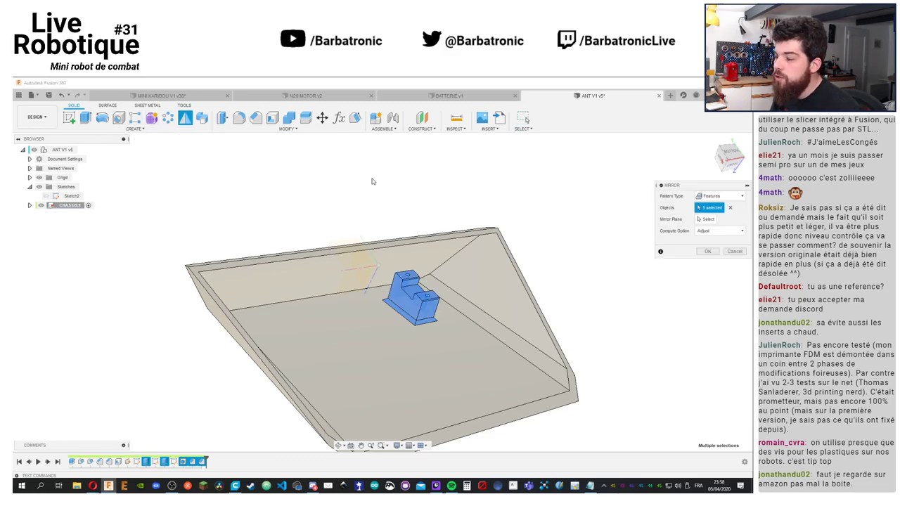
click(682, 220)
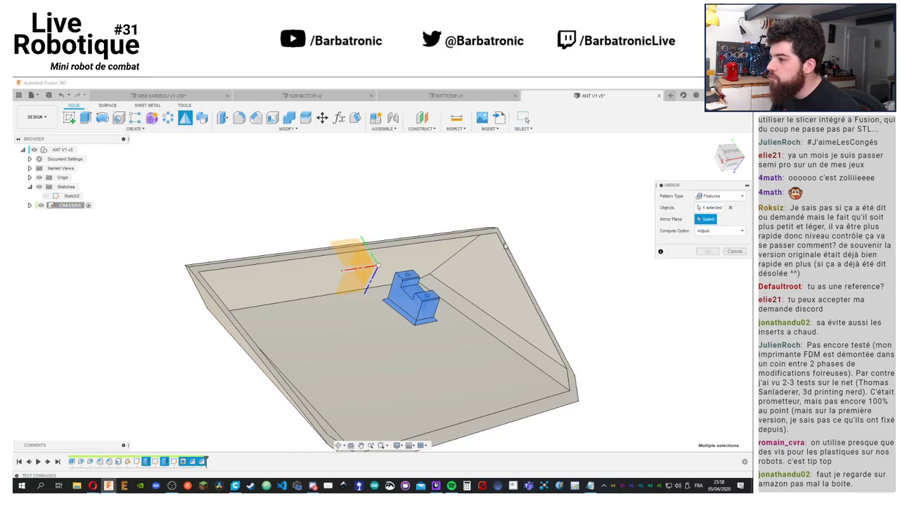
click(371, 270)
shift+middle_drag(371, 271, 506, 275)
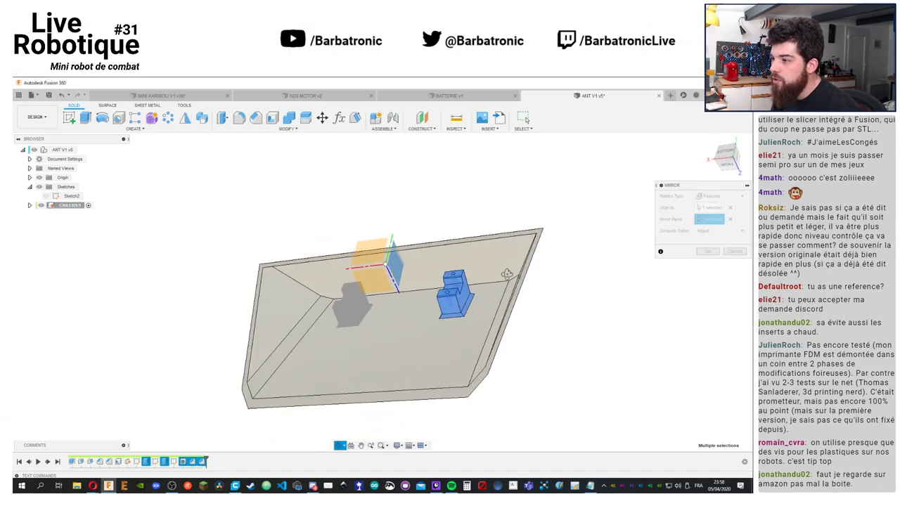
click(708, 252)
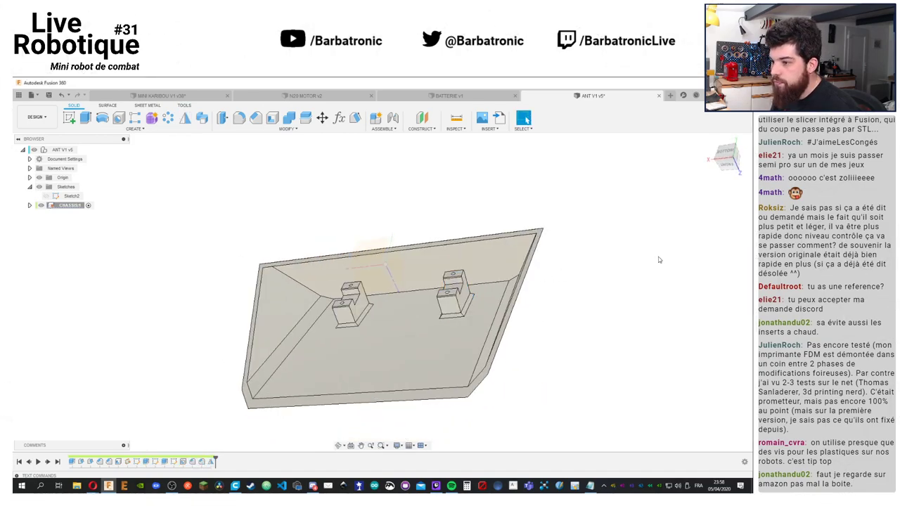
mouse_move(279, 211)
shift+middle_down()
mouse_move(281, 197)
mouse_move(291, 206)
shift+middle_up()
scroll(290, 207, up, 5)
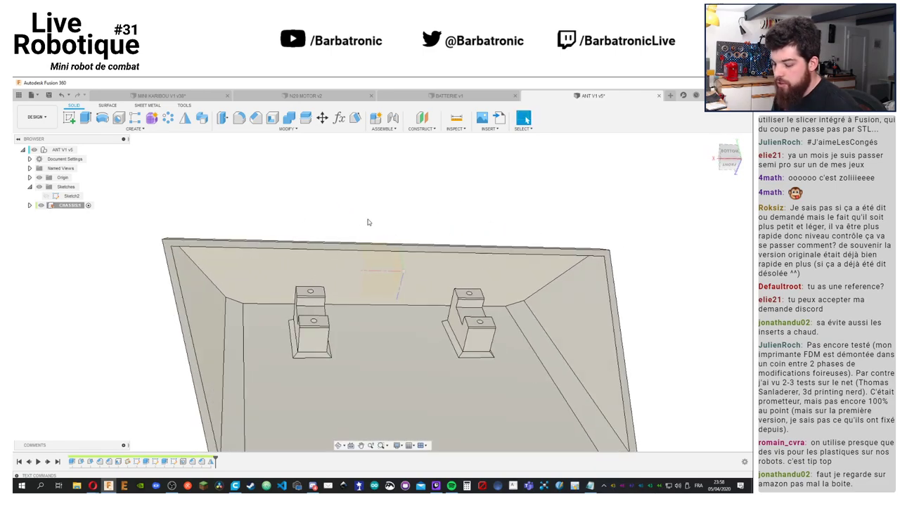
Save a new version of the design and open the project's Data Panel
key(ctrl+s)
click(382, 291)
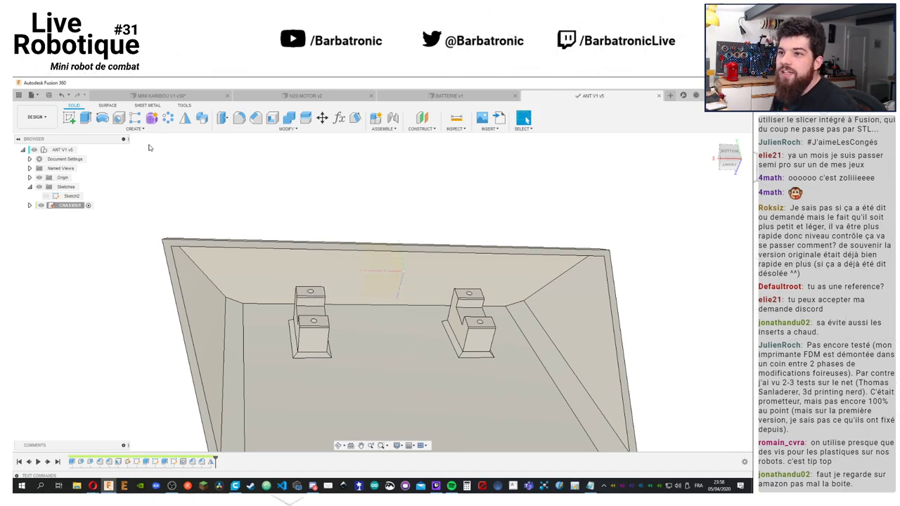
click(18, 96)
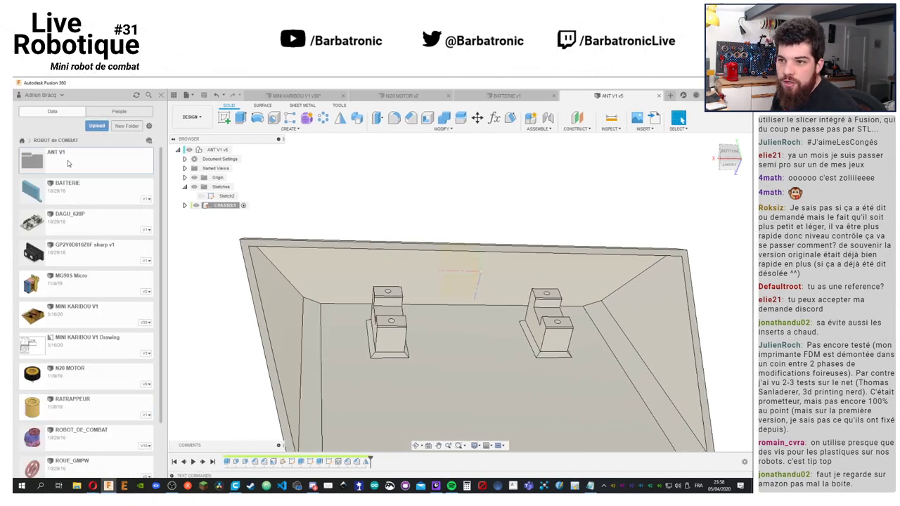
Bring the N20 MOTOR file from the ANT V1 folder into the design
click(73, 163)
right_click(73, 200)
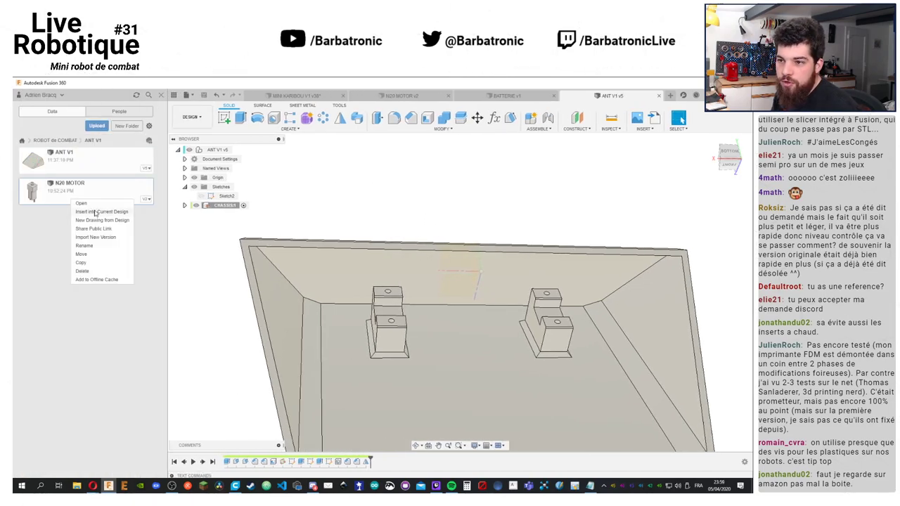
click(95, 212)
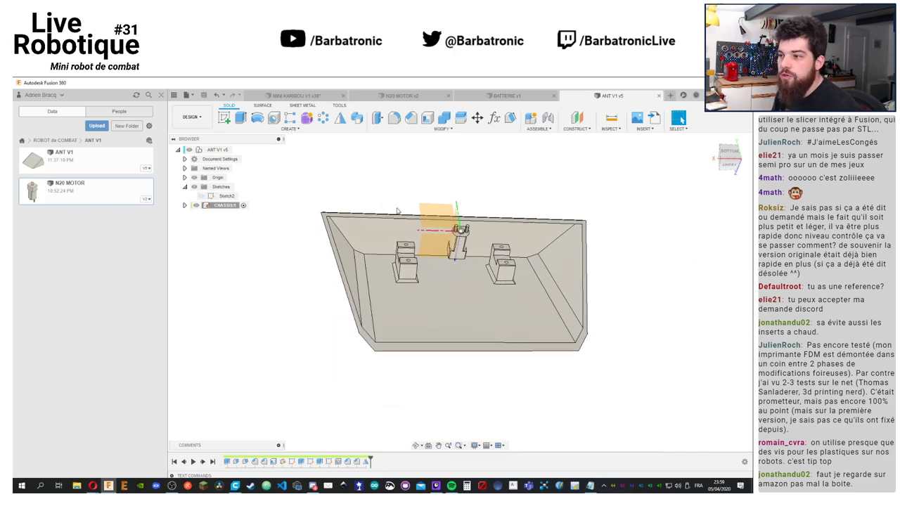
Move the motor -27.839 mm along X and rotate it -90° about Y and 75° about Z
shift+middle_drag(434, 225, 426, 211)
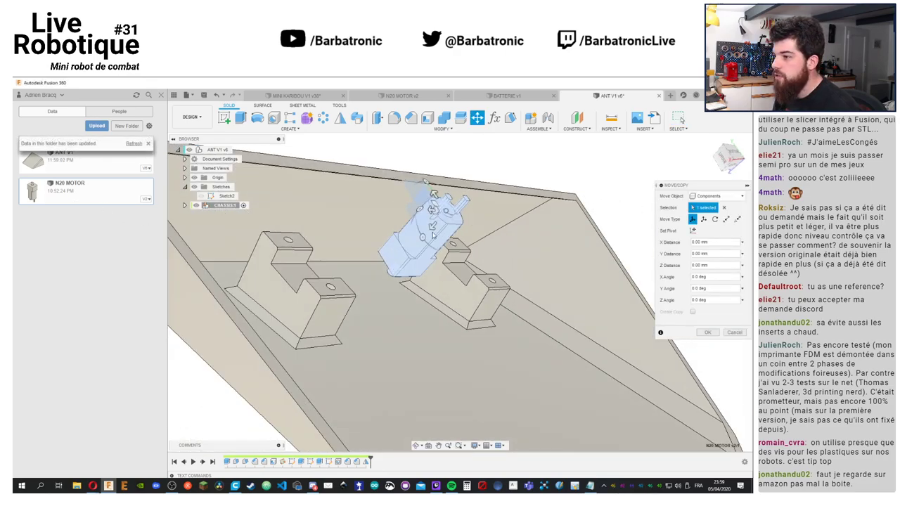
drag(429, 208, 439, 201)
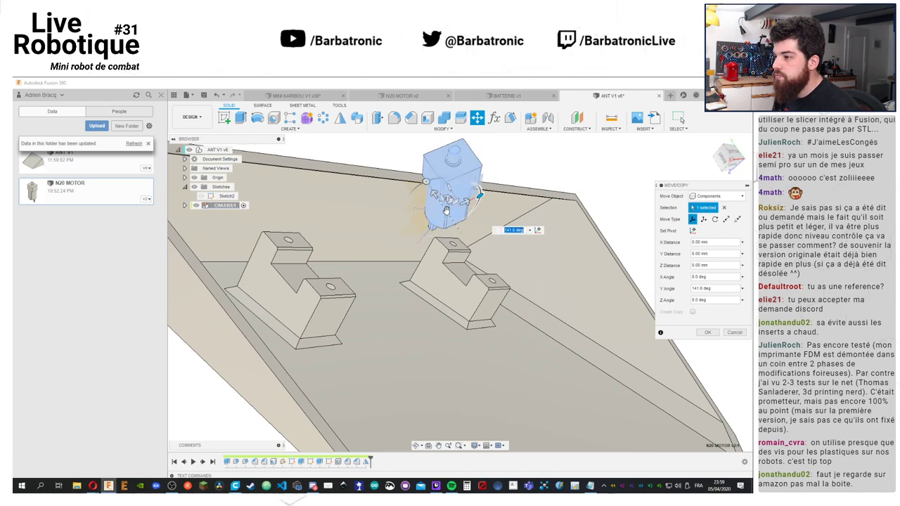
drag(479, 196, 482, 217)
shift+middle_drag(482, 217, 295, 246)
drag(298, 245, 383, 241)
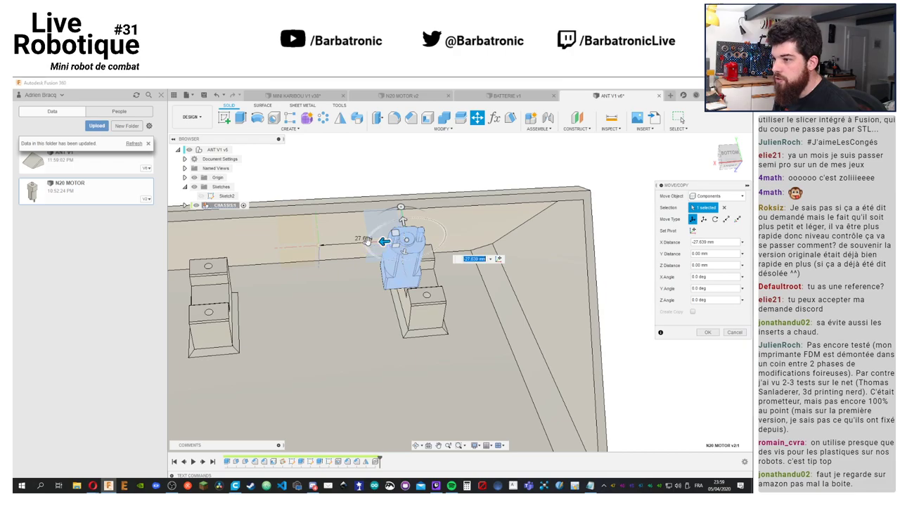
drag(367, 243, 406, 224)
shift+middle_drag(407, 224, 397, 232)
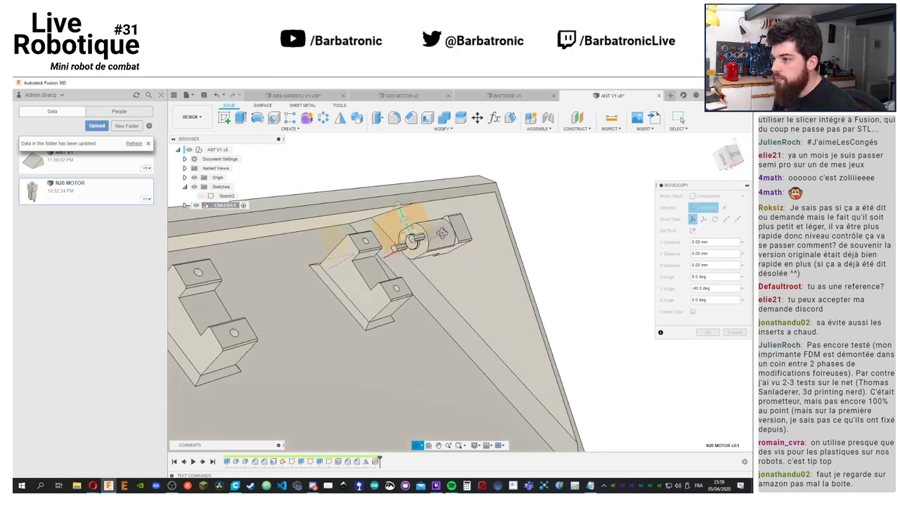
drag(413, 213, 428, 226)
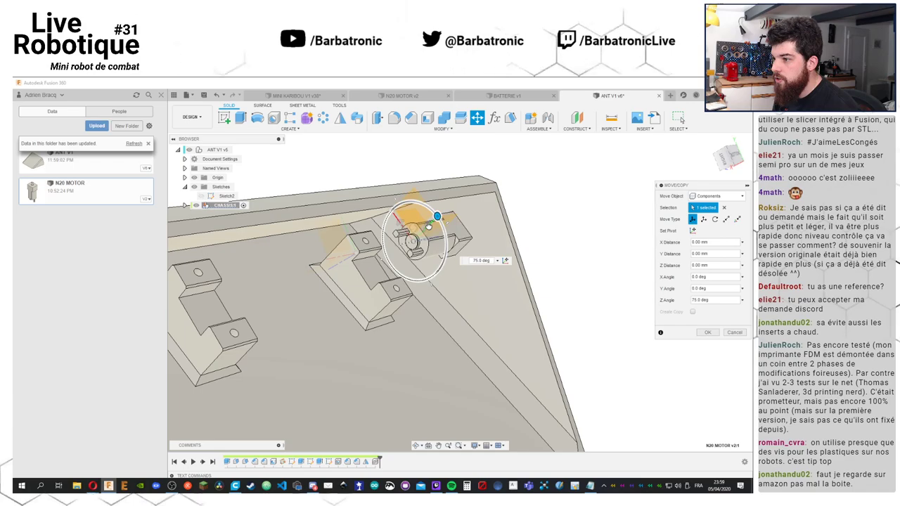
click(707, 332)
Refresh the project folder contents and close the Data panel
shift+middle_drag(506, 260, 536, 251)
click(135, 142)
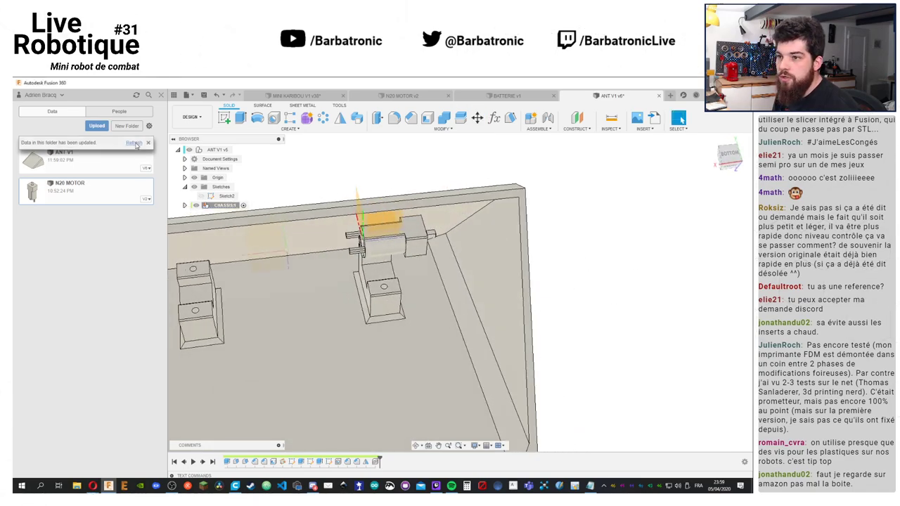
click(161, 94)
Turn on component colour cycling and delete the N20 MOTOR v2:1 nested inside CHASSIS1
middle_drag(485, 196, 538, 197)
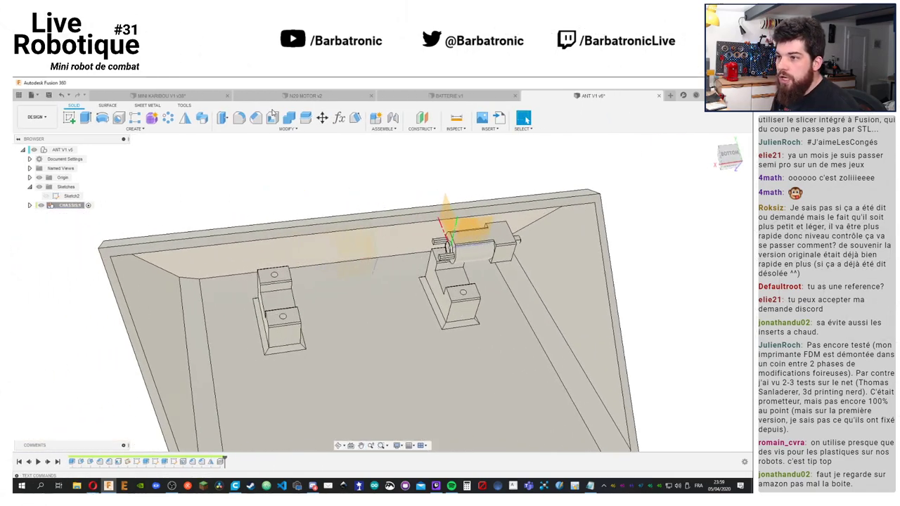
click(187, 106)
click(244, 119)
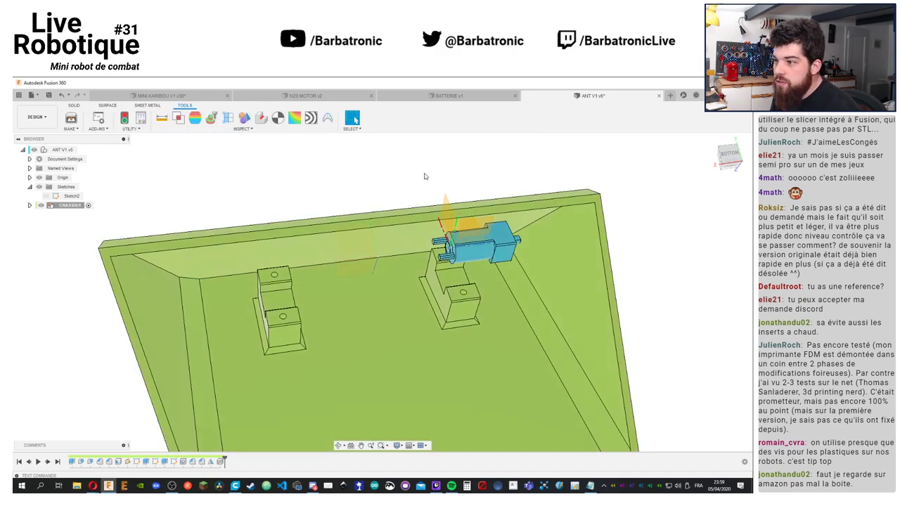
click(77, 205)
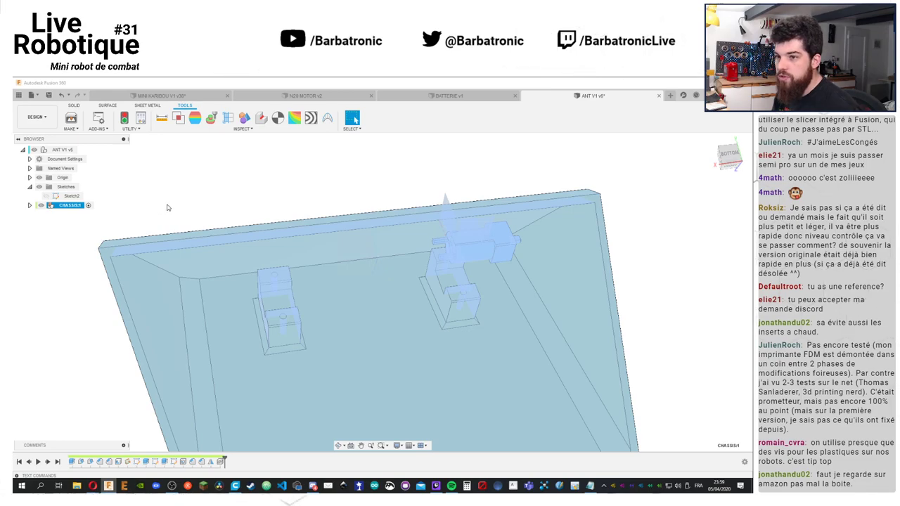
click(155, 203)
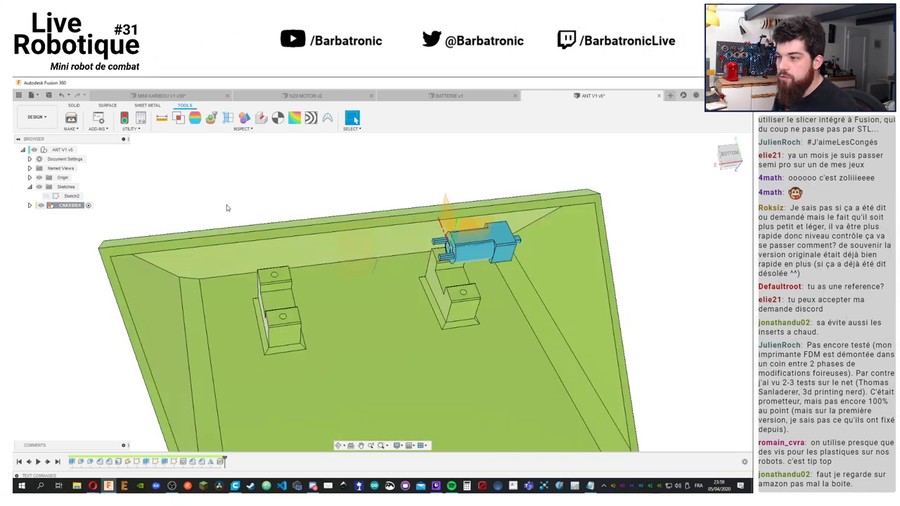
click(30, 205)
click(79, 253)
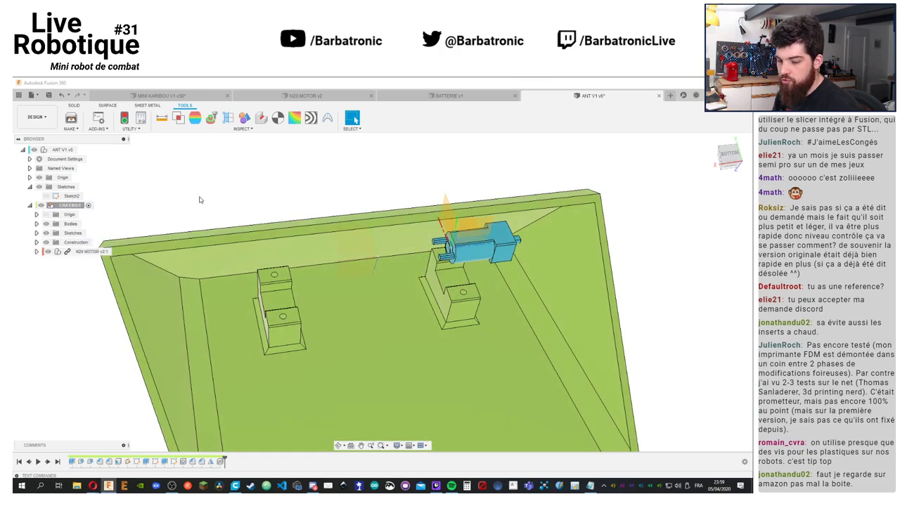
key(Delete)
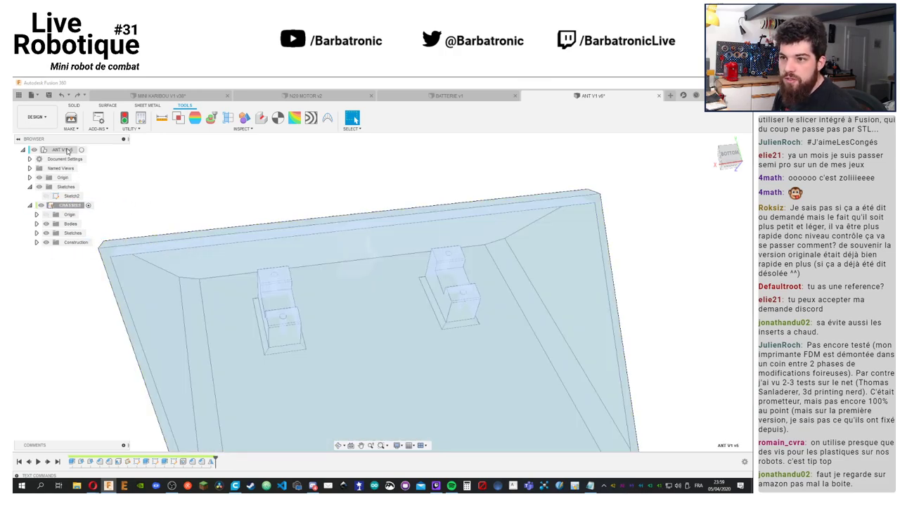
Activate the top-level ANT V1 design and insert the N20 MOTOR into it
click(81, 150)
click(30, 206)
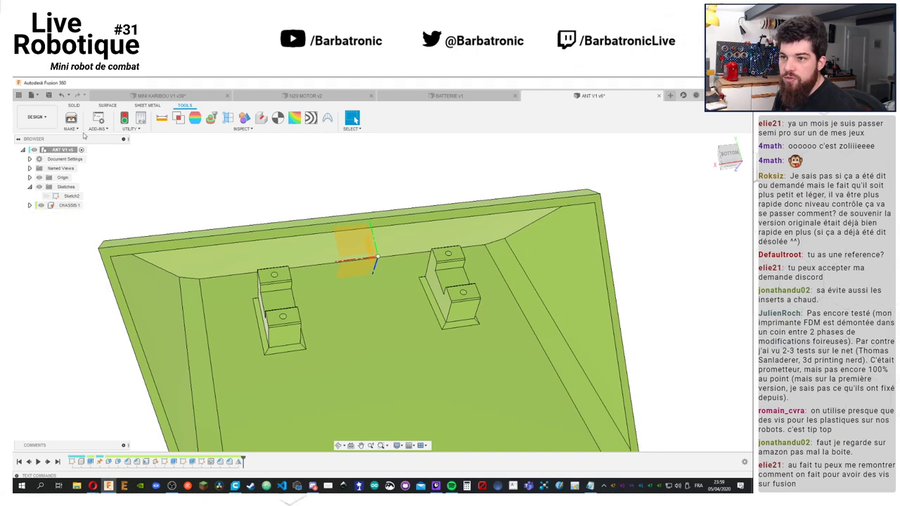
click(18, 95)
right_click(82, 192)
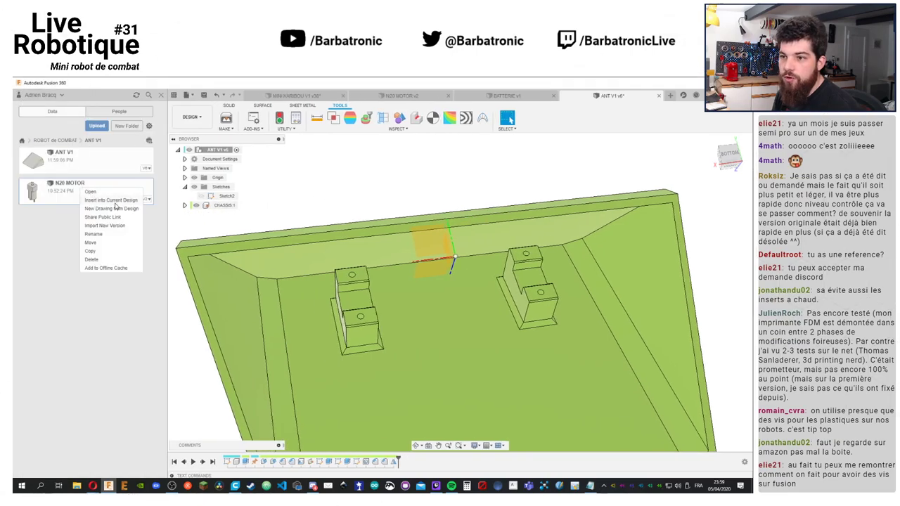
click(139, 209)
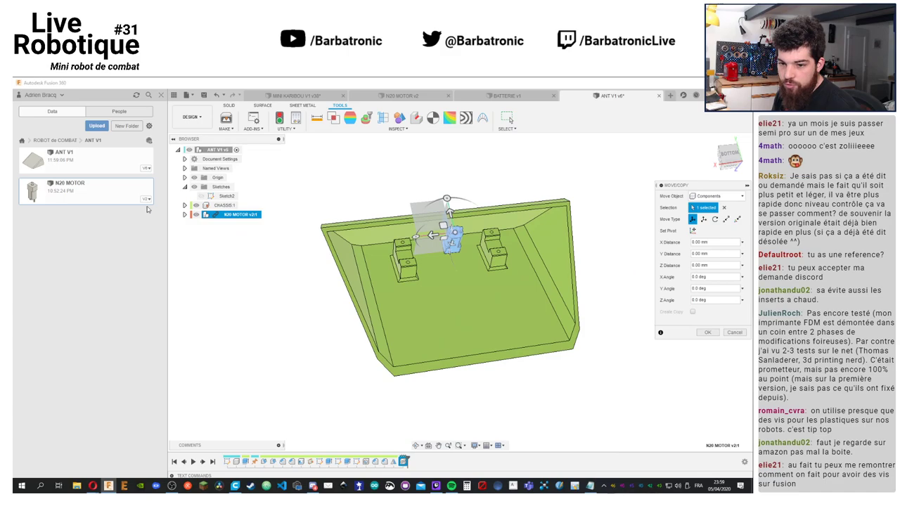
Rotate the new motor -90° about Y and 90° about Z to lie against the wall
scroll(415, 242, up, 5)
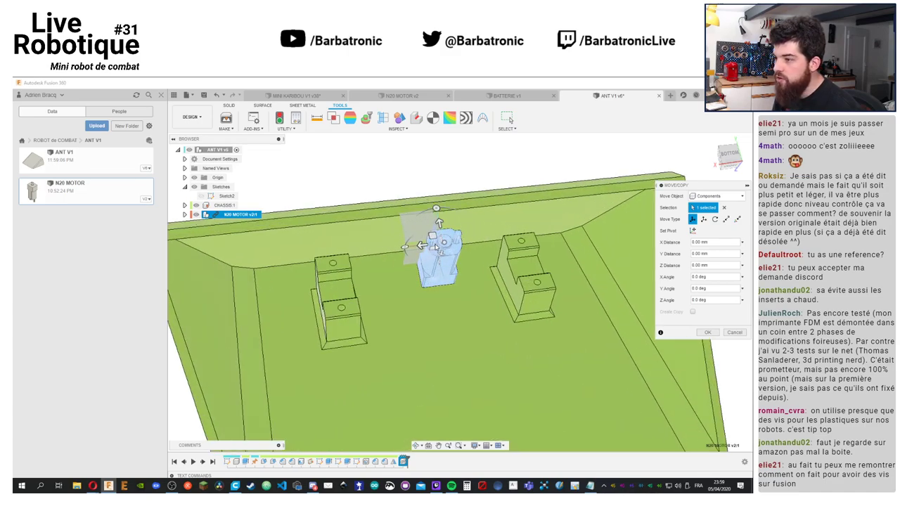
drag(414, 248, 433, 266)
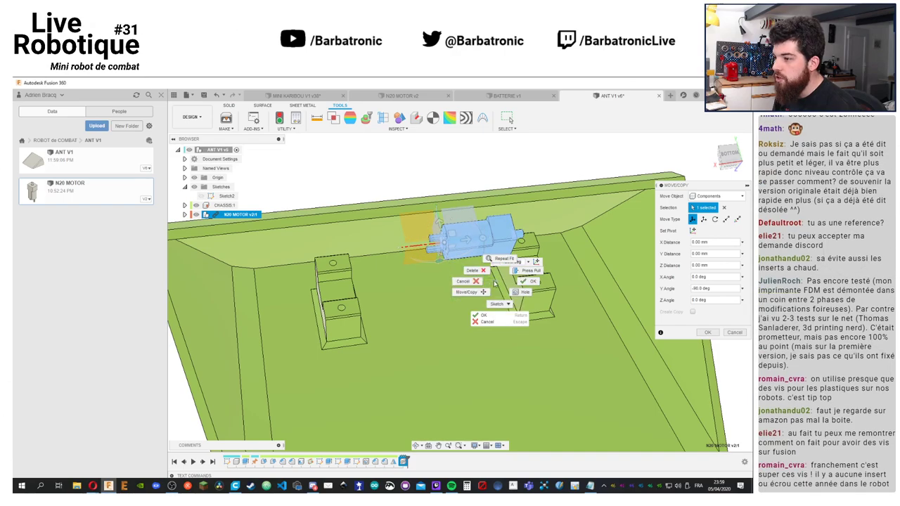
shift+middle_drag(505, 283, 538, 252)
drag(546, 204, 590, 218)
click(707, 332)
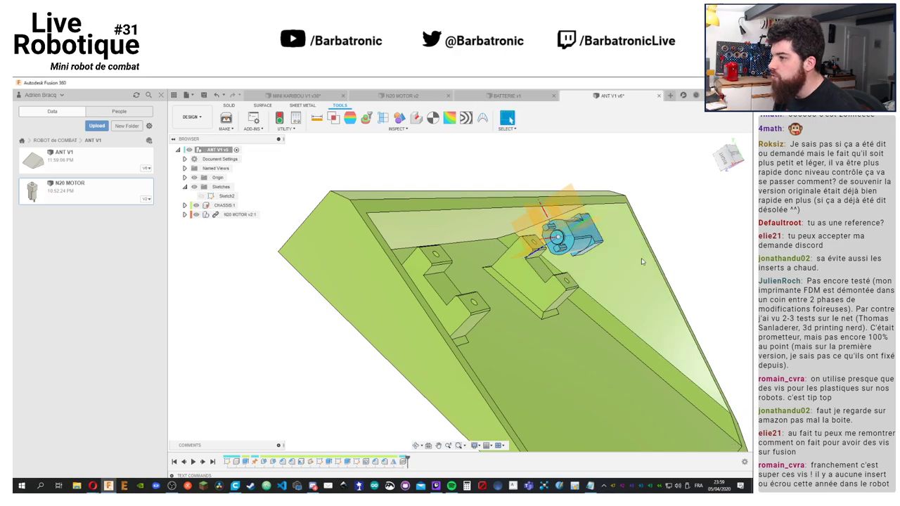
shift+middle_drag(562, 253, 579, 246)
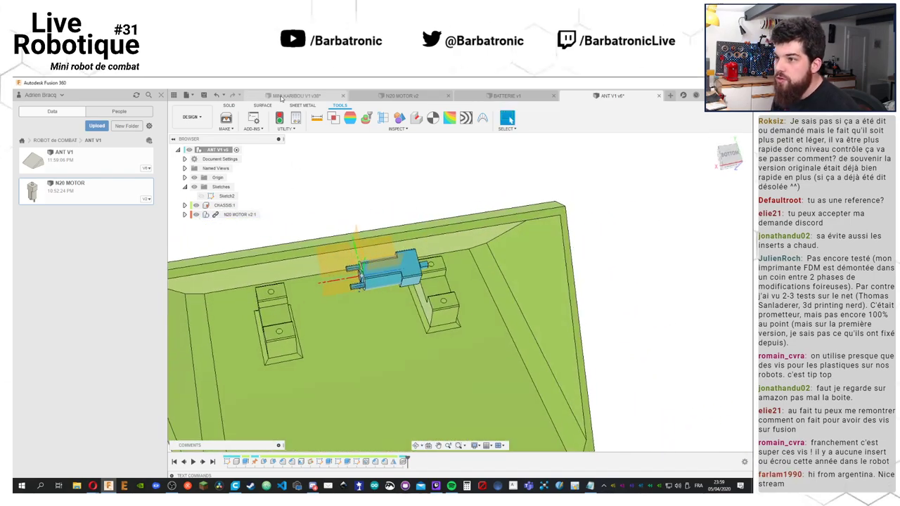
Close the Data panel and bring up Insert Derive, listing the ANT V1 and N20 MOTOR designs
click(161, 95)
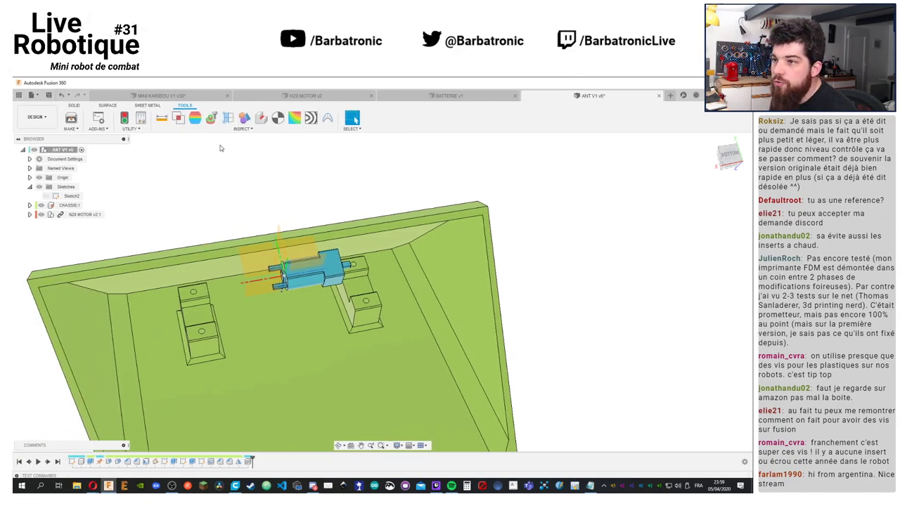
click(74, 105)
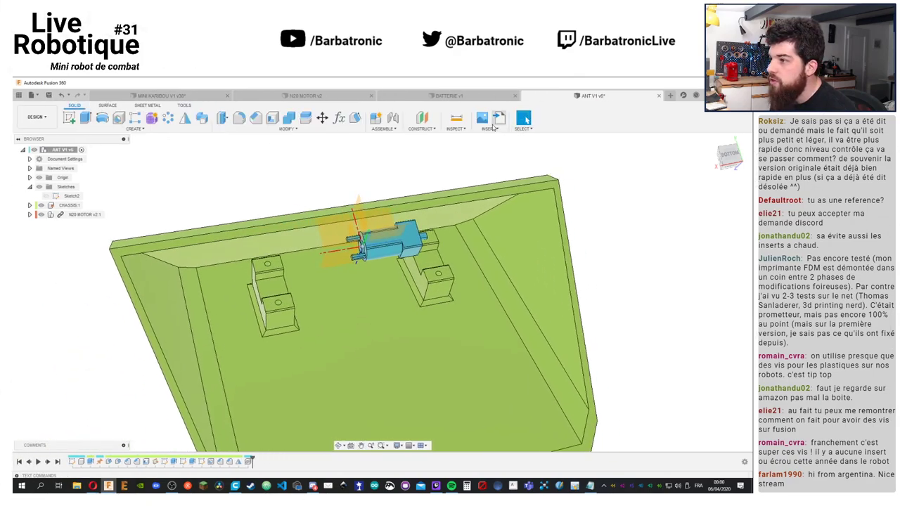
click(490, 128)
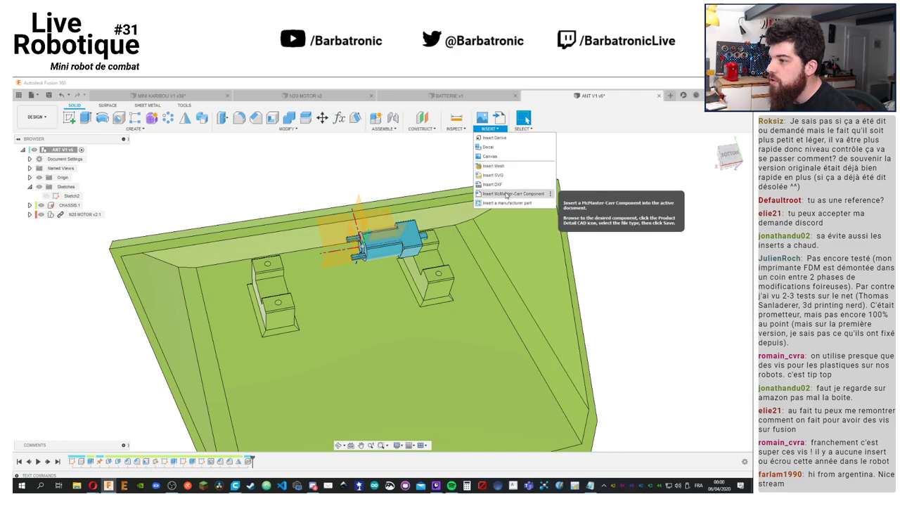
click(506, 194)
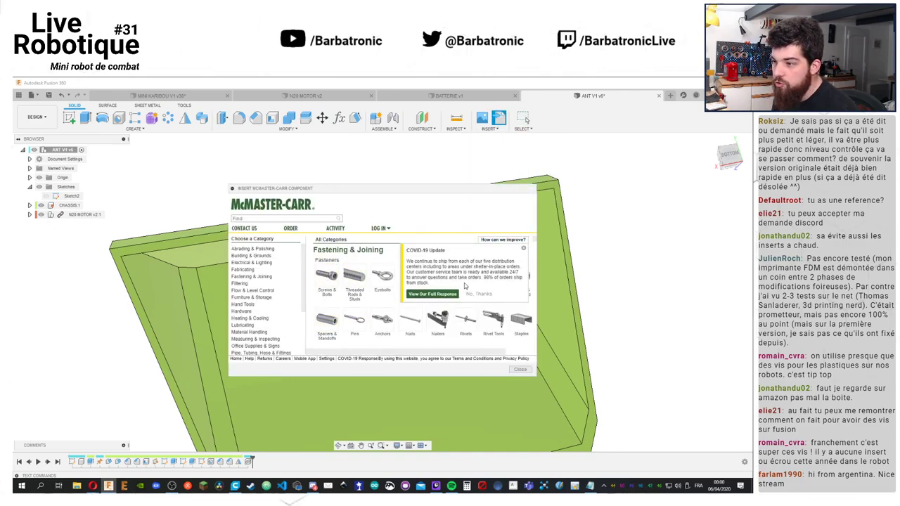
click(526, 370)
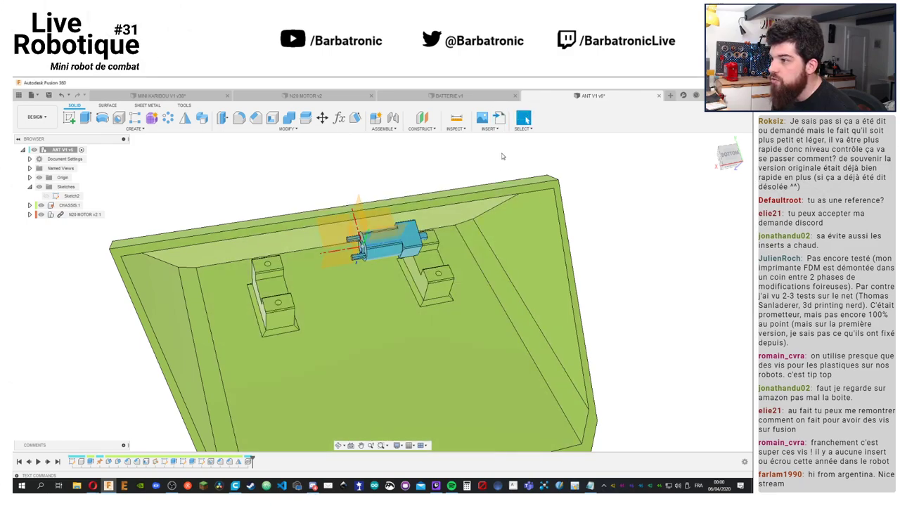
click(490, 129)
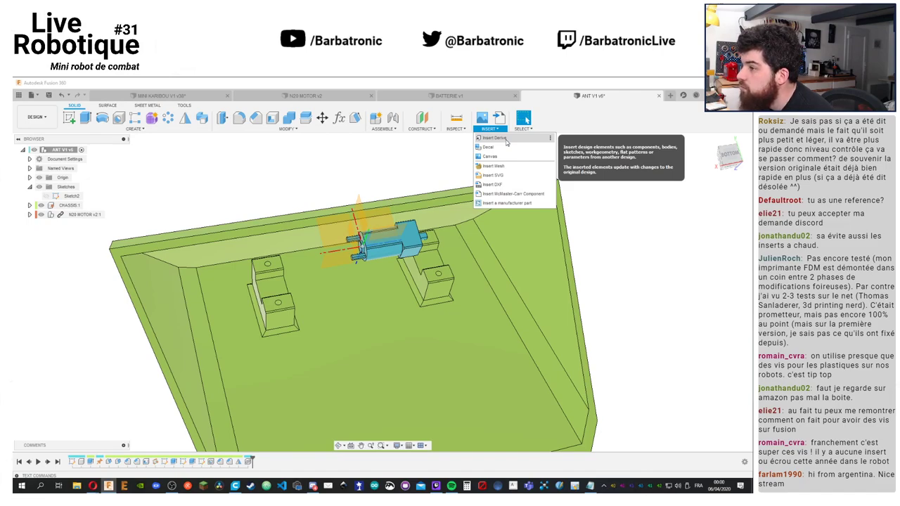
click(495, 138)
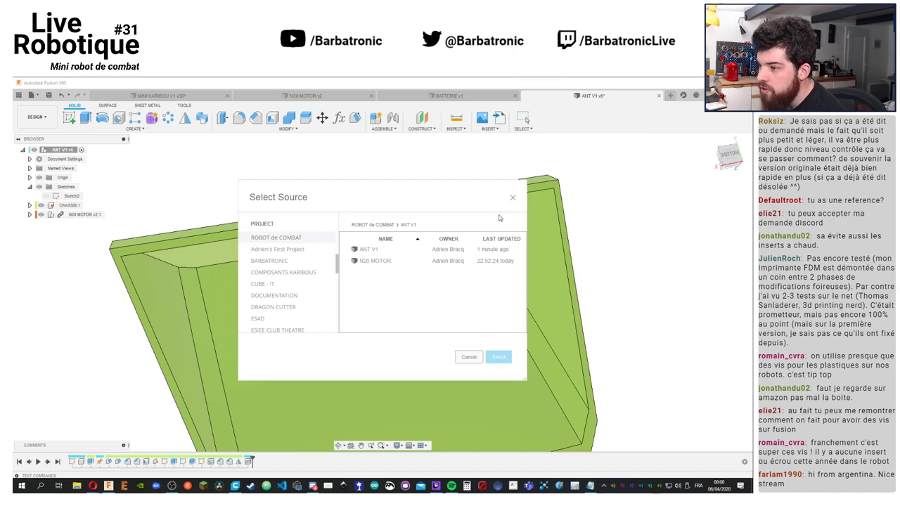
Cancel the Insert Derive picker and orbit to inspect the motor's placement
click(468, 357)
click(490, 129)
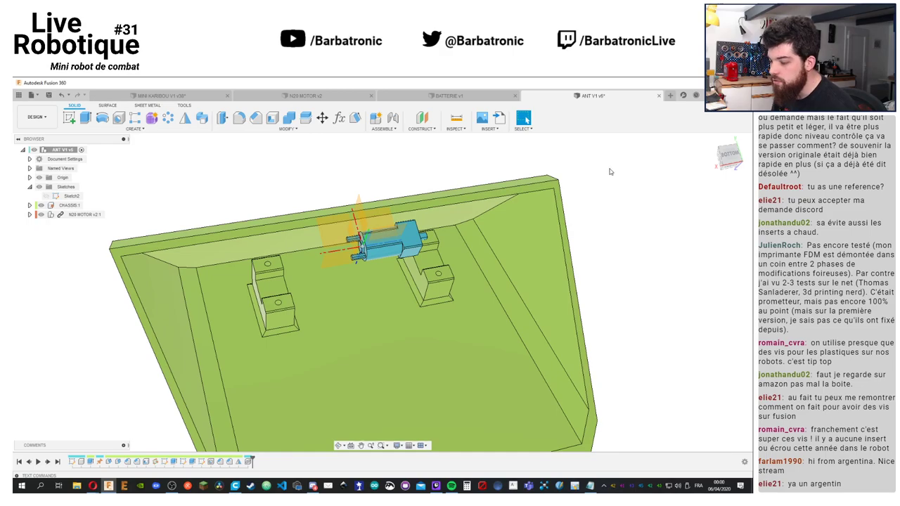
shift+middle_drag(365, 243, 351, 246)
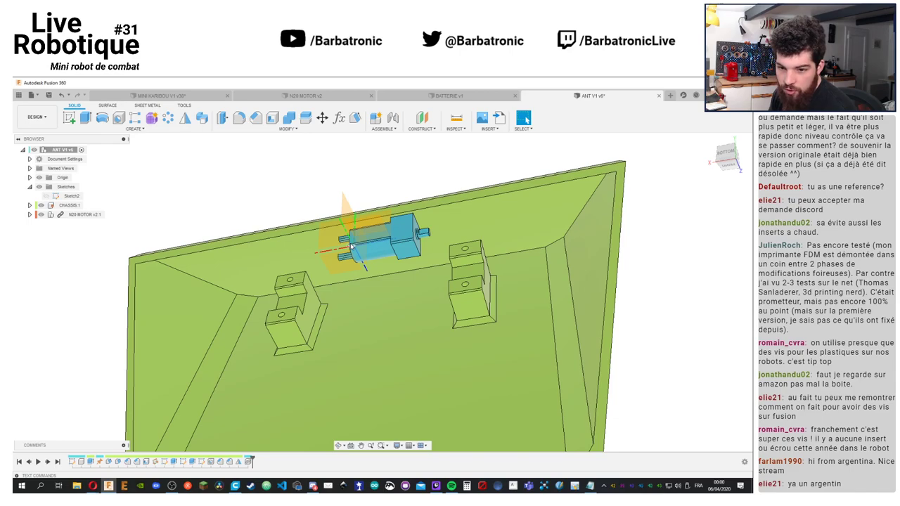
shift+middle_drag(340, 238, 347, 210)
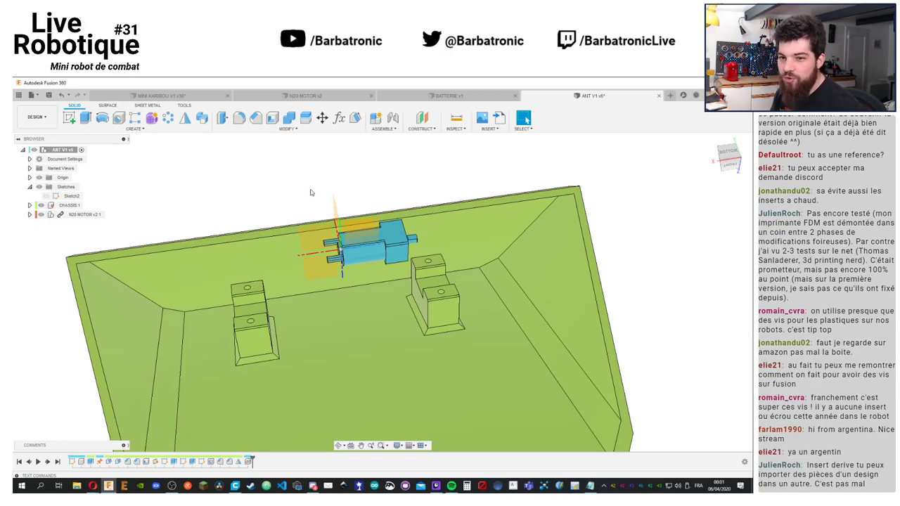
shift+middle_drag(311, 192, 318, 199)
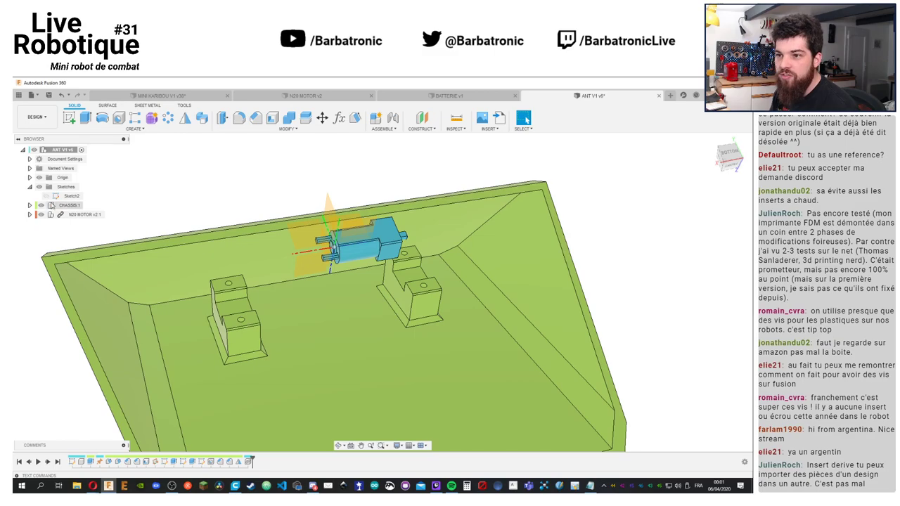
Copy and paste the N20 MOTOR component, rotating the copy -180° beside the first motor
click(71, 215)
key(ctrl+c)
key(ctrl+v)
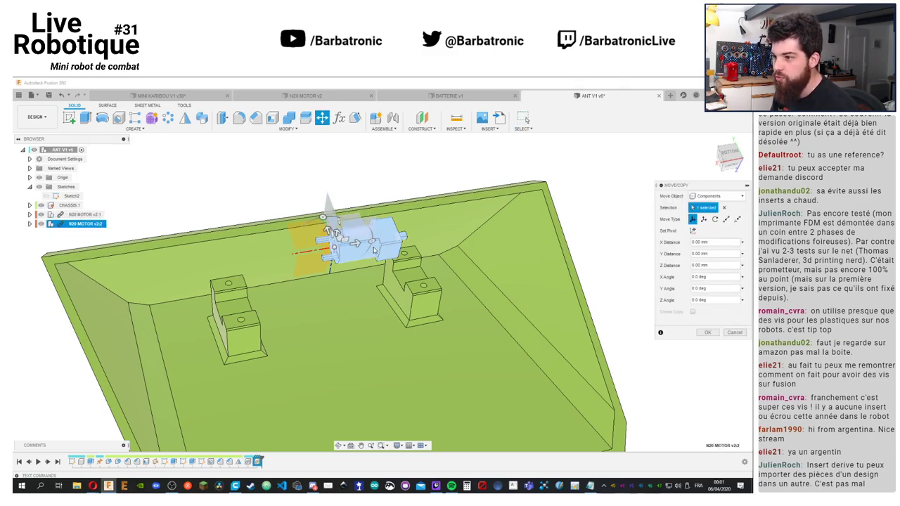
drag(313, 232, 282, 258)
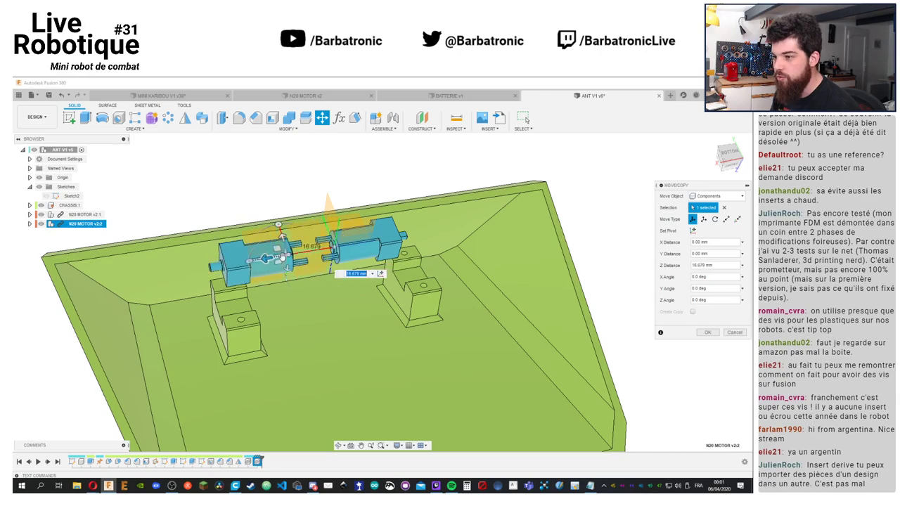
click(707, 332)
shift+middle_drag(436, 232, 573, 313)
scroll(581, 326, up, 5)
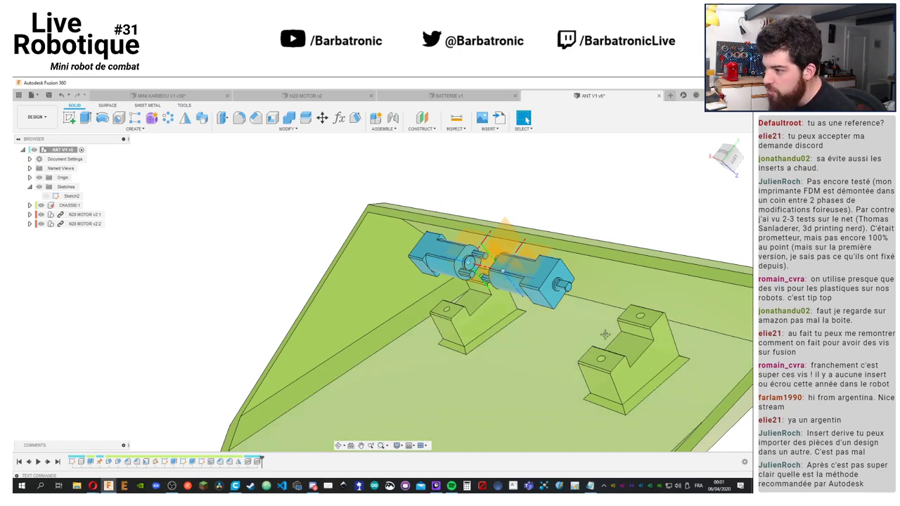
Joint the first N20 motor onto its motor mount on the chassis
scroll(605, 334, down, 3)
shift+middle_drag(604, 335, 492, 309)
scroll(353, 285, up, 3)
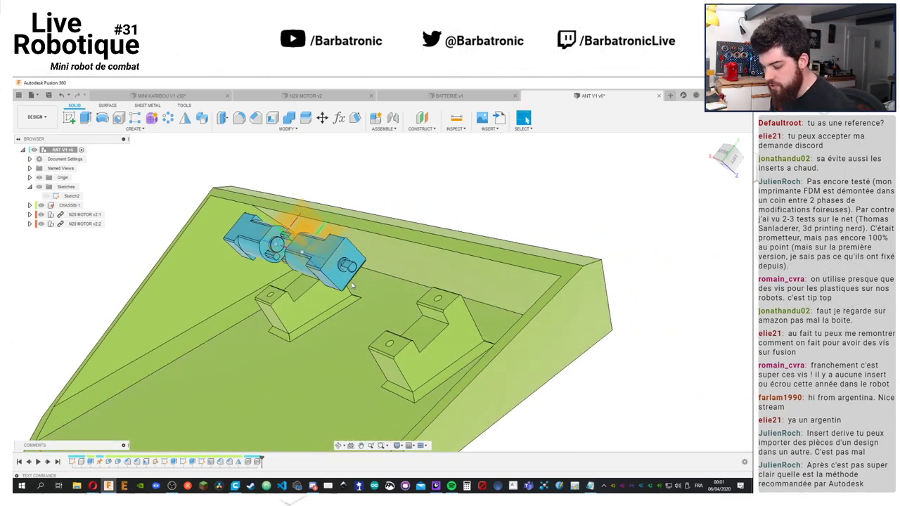
key(j)
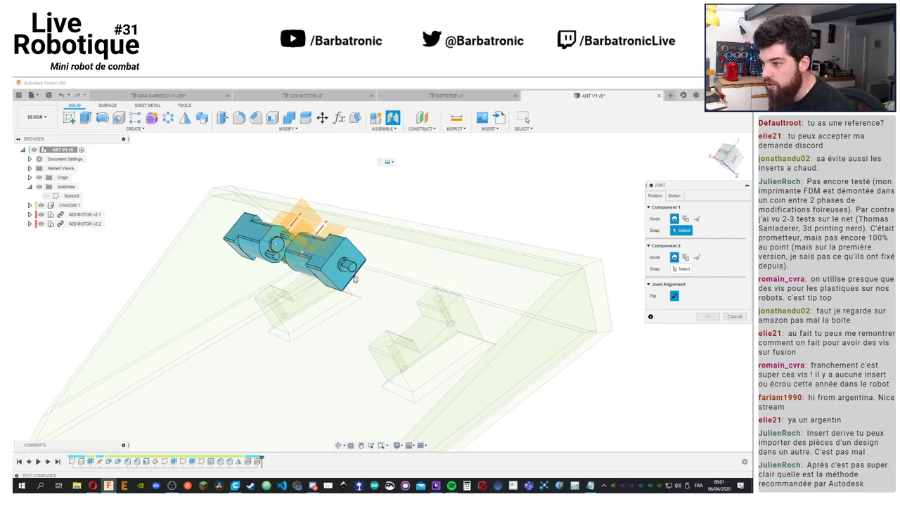
click(355, 279)
click(435, 341)
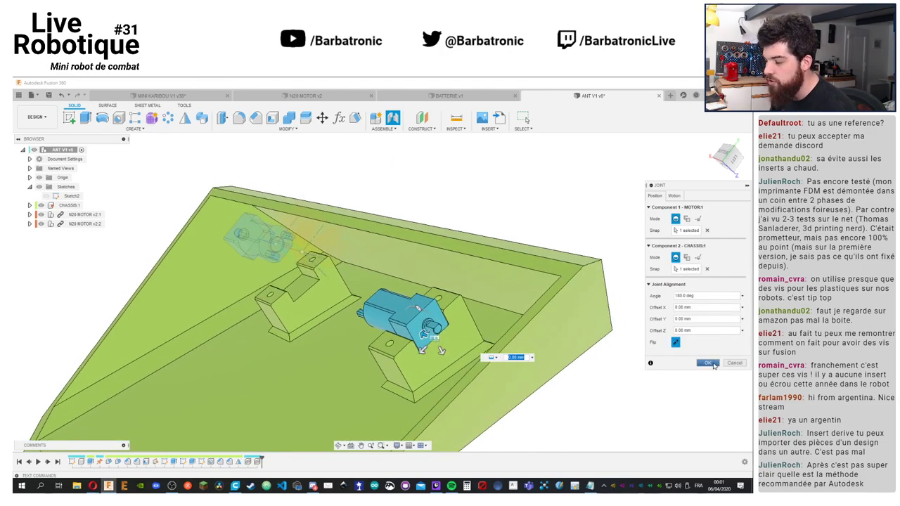
click(710, 363)
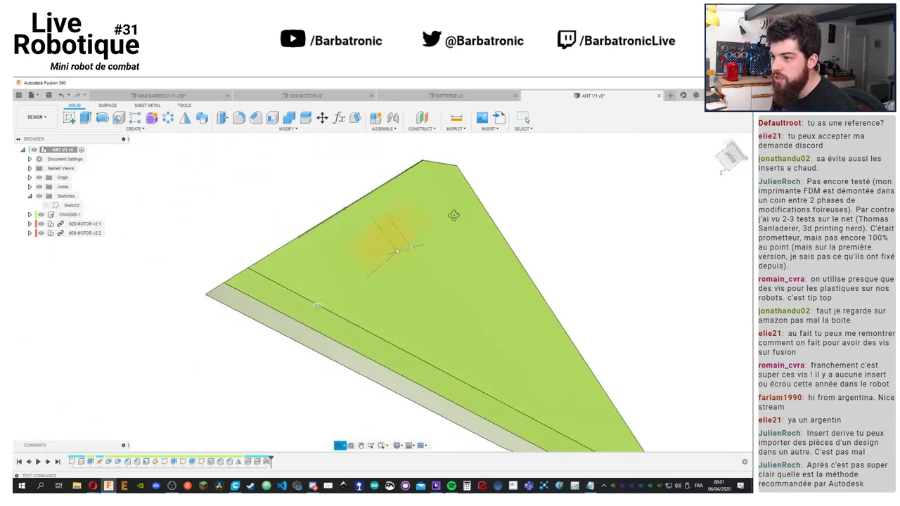
Joint the second N20 motor onto the other motor mount, facing outward
key(j)
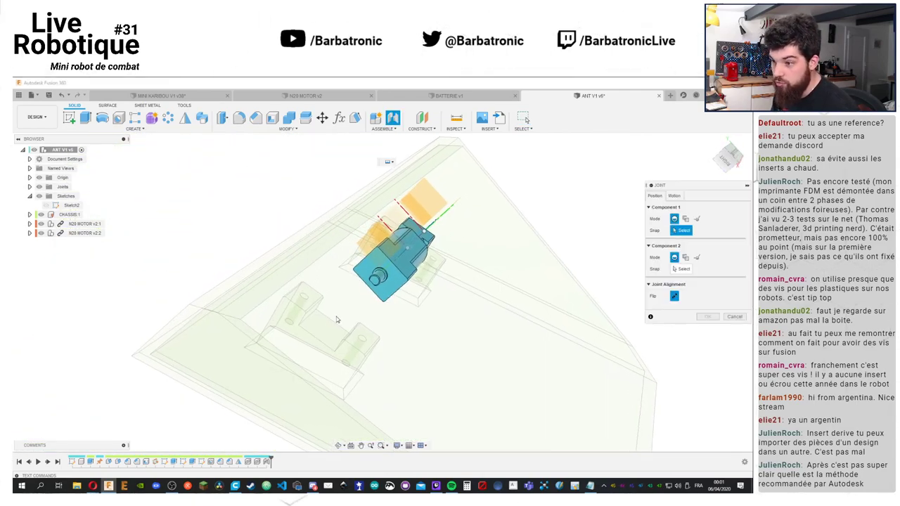
click(371, 290)
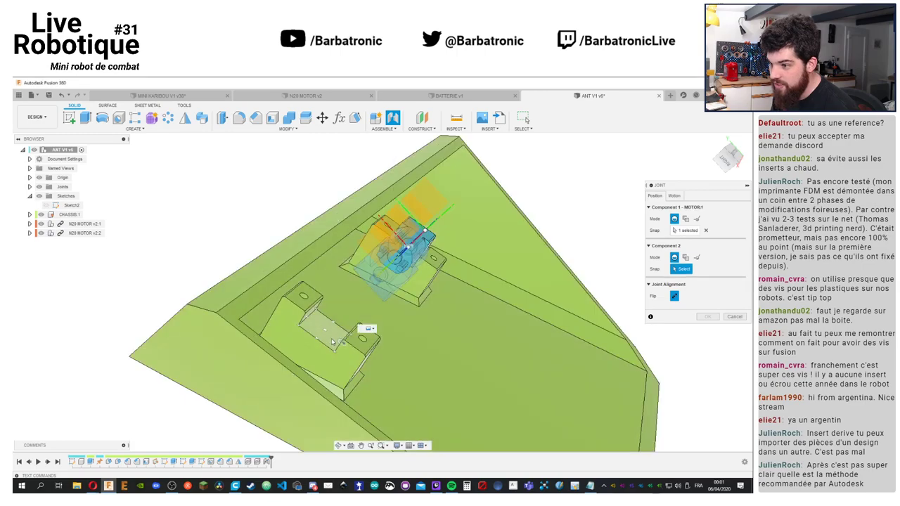
click(307, 339)
click(708, 363)
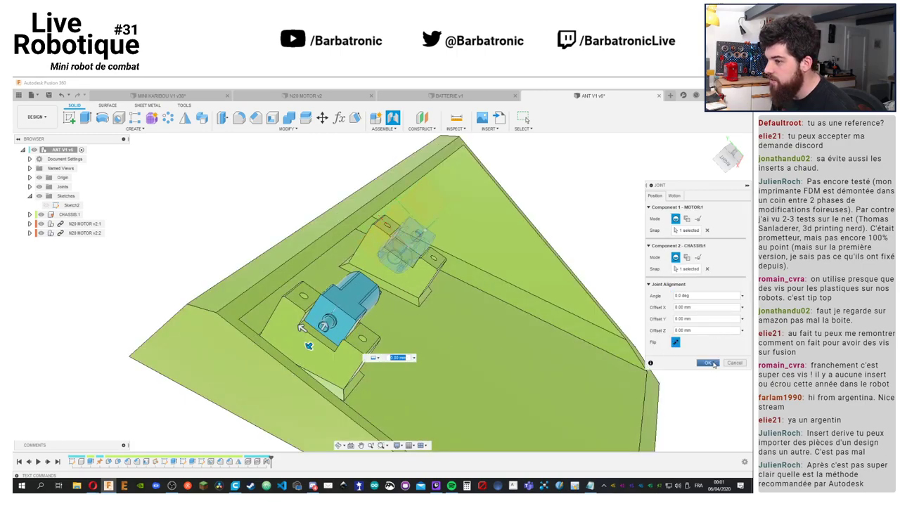
shift+middle_drag(622, 224, 696, 178)
click(712, 140)
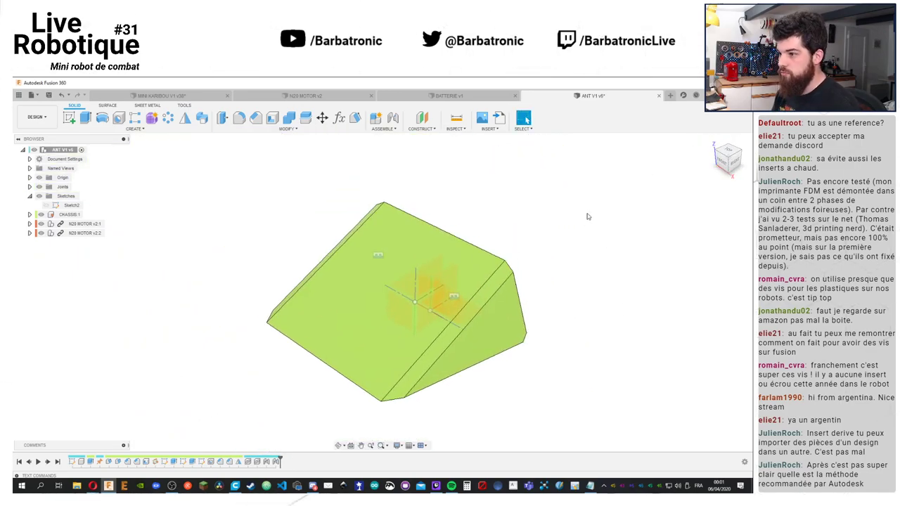
shift+middle_drag(599, 281, 524, 205)
Save the chassis with both motors as version ANT V1 v7
scroll(332, 255, up, 5)
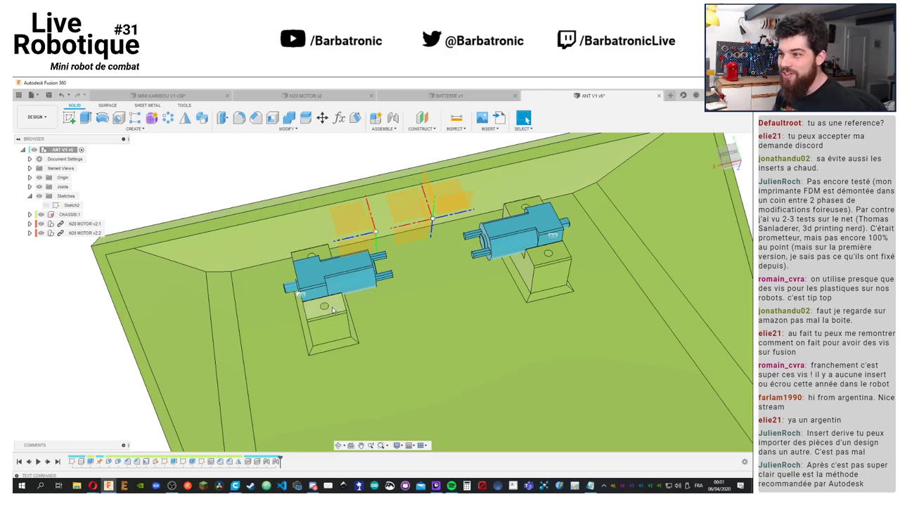
shift+middle_drag(458, 271, 424, 270)
key(ctrl+s)
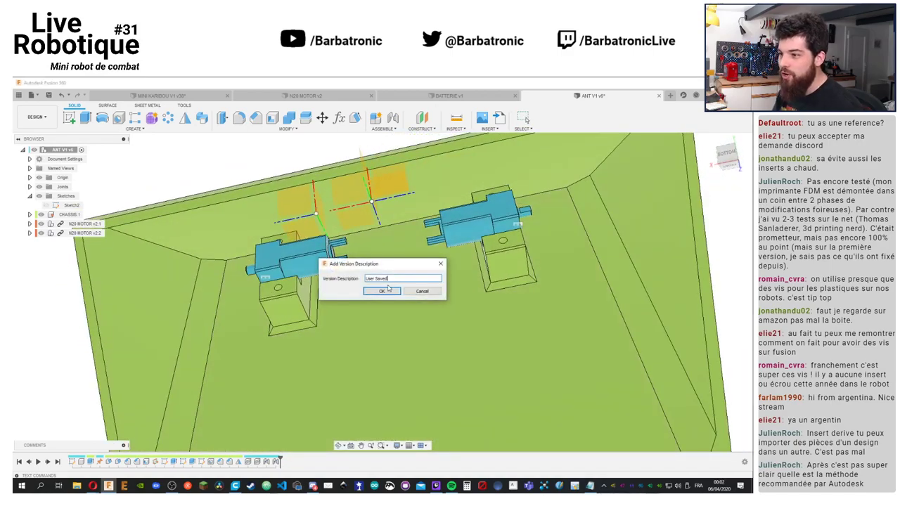
click(384, 290)
scroll(466, 288, down, 5)
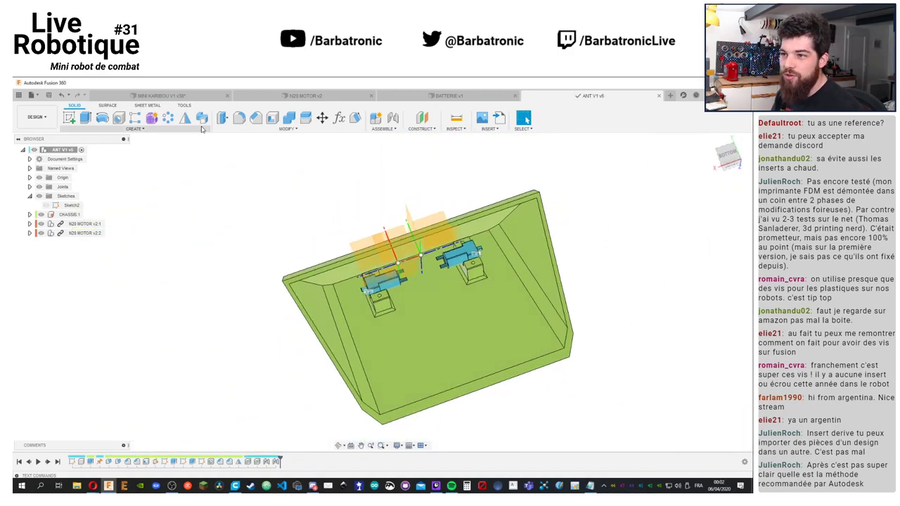
shift+middle_drag(292, 201, 229, 161)
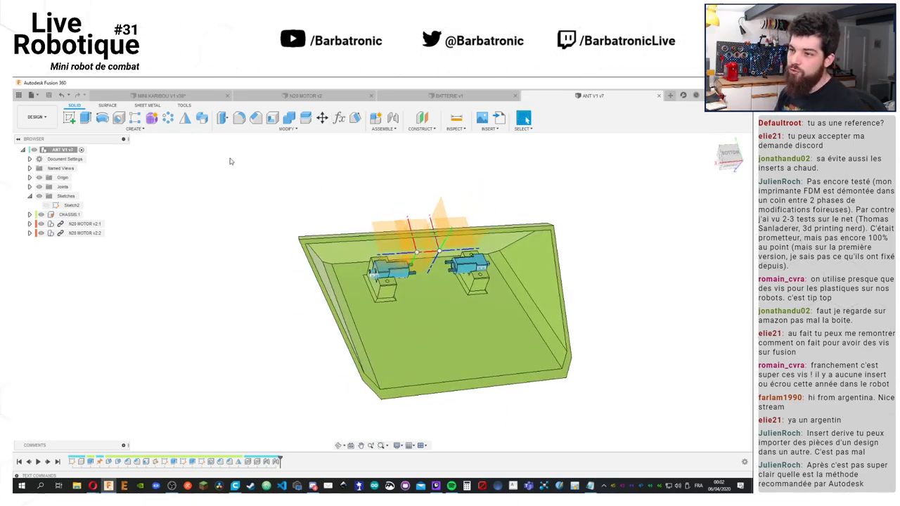
click(185, 106)
Set up a 3D Print export of the chassis body without sending it to the print utility
click(71, 118)
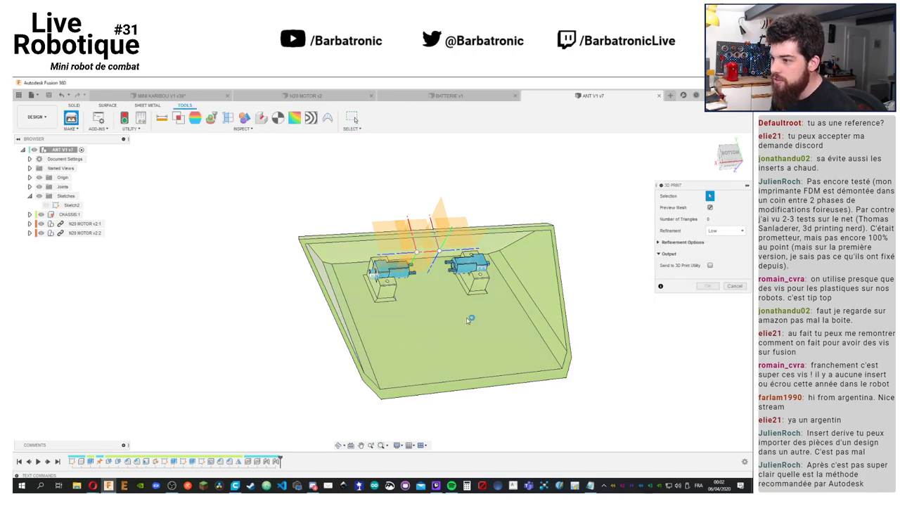
click(467, 320)
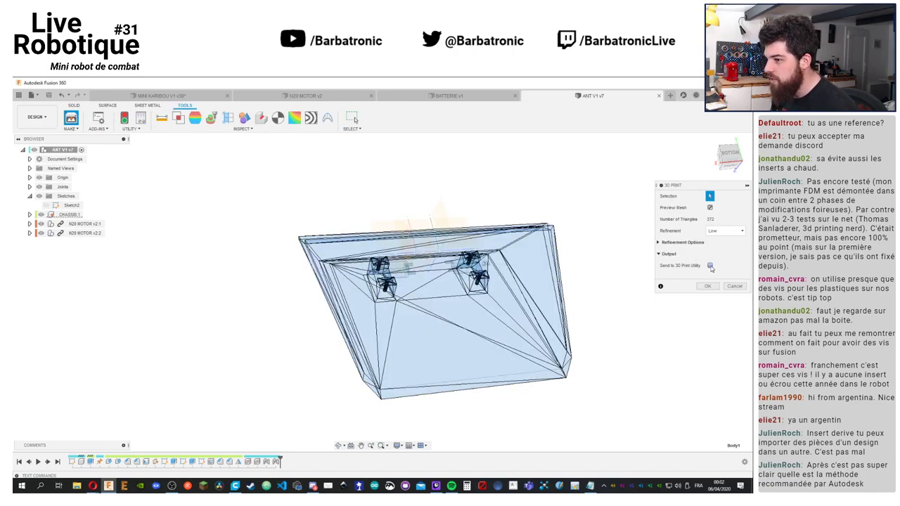
click(708, 287)
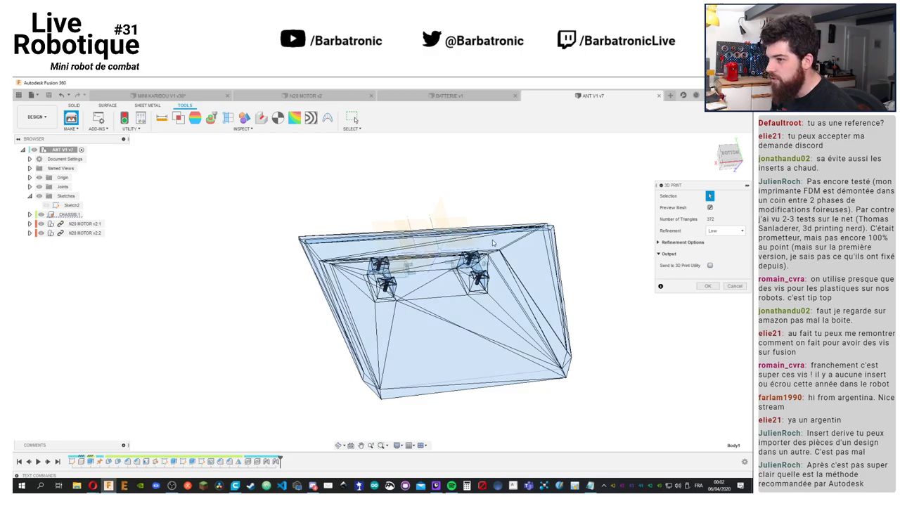
shift+middle_drag(584, 232, 498, 246)
scroll(499, 246, up, 10)
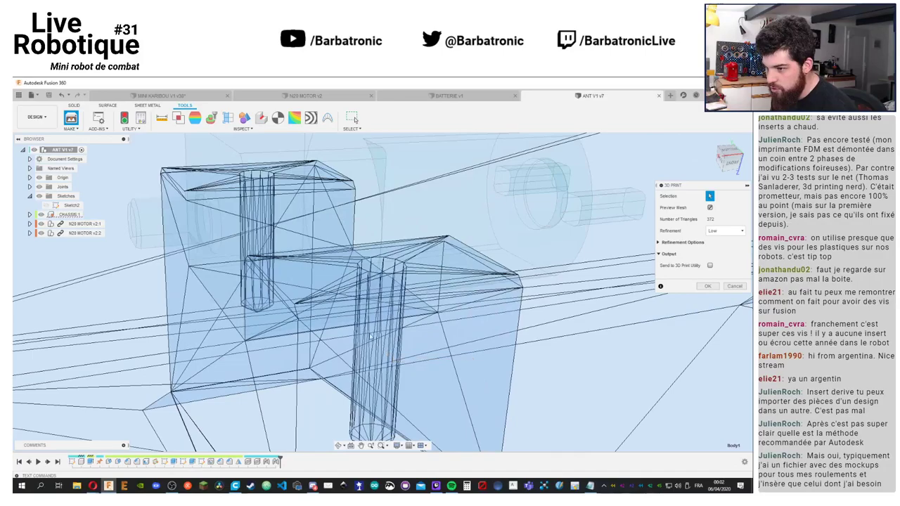
scroll(353, 307, down, 5)
scroll(352, 307, down, 3)
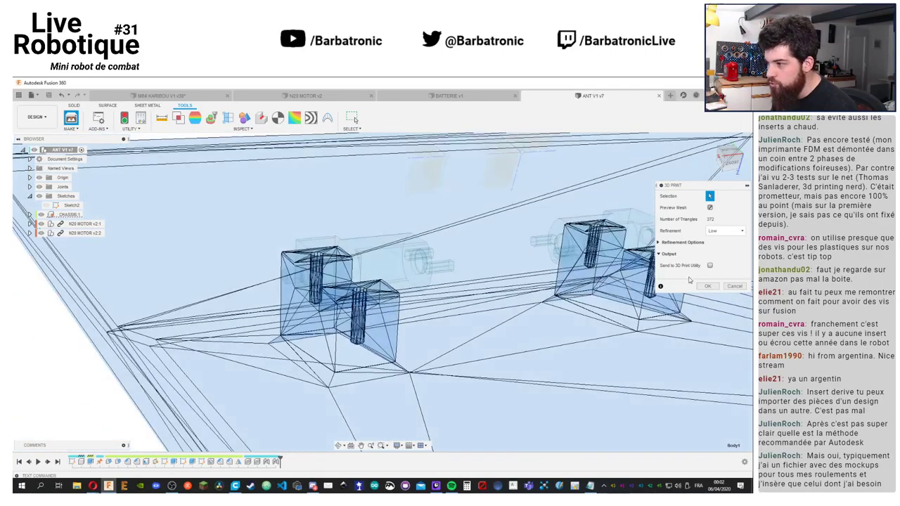
Save the mesh as ANTV1.stl, replacing the existing file
click(707, 287)
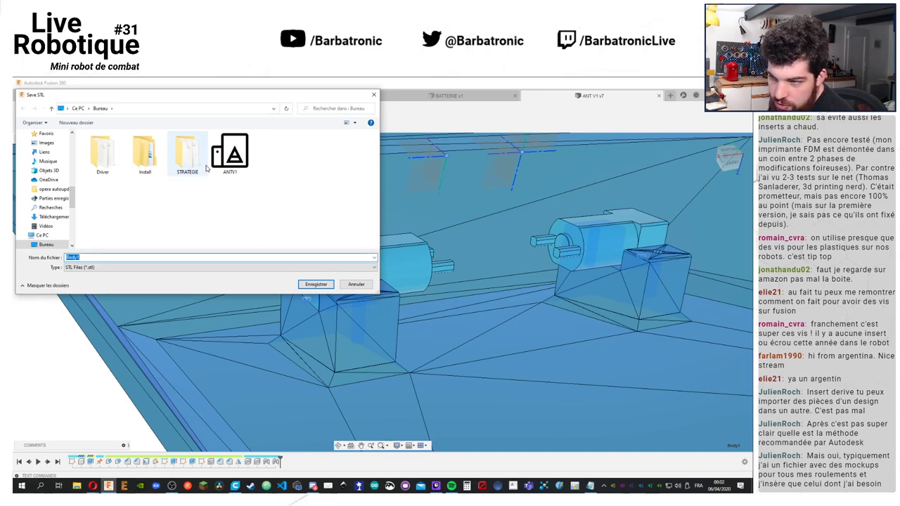
click(230, 153)
click(316, 284)
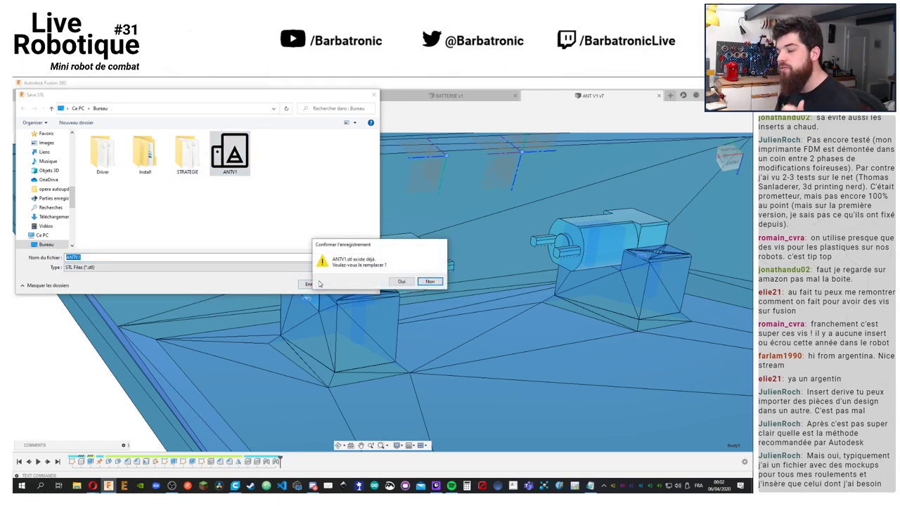
click(406, 283)
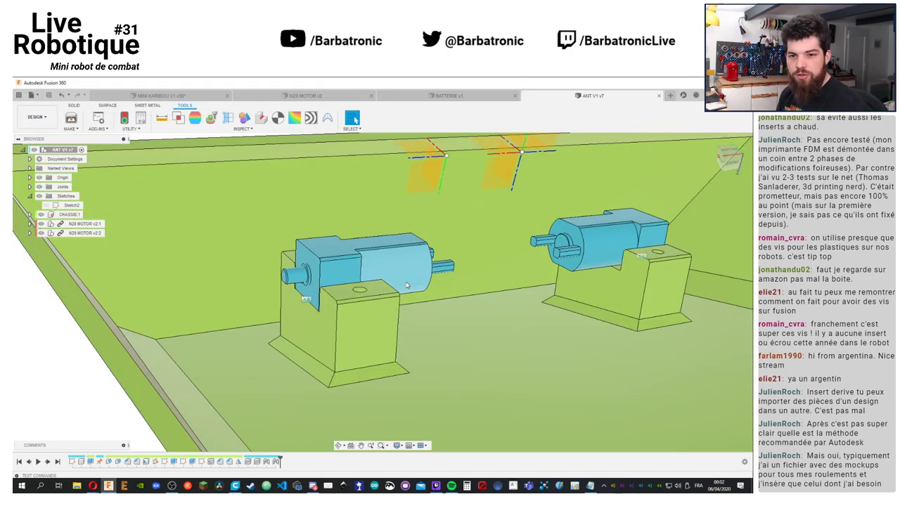
Reload the updated ANTV1 model on the Cura build plate and slice it
click(236, 485)
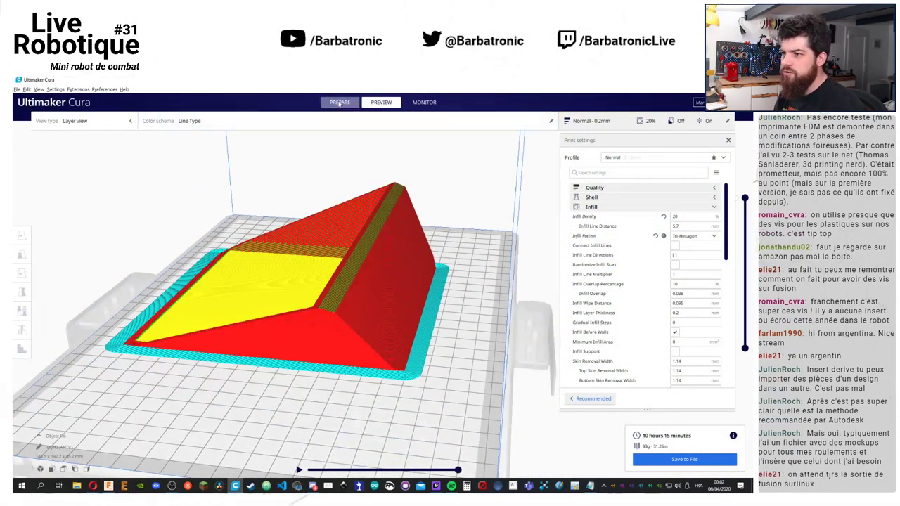
click(339, 103)
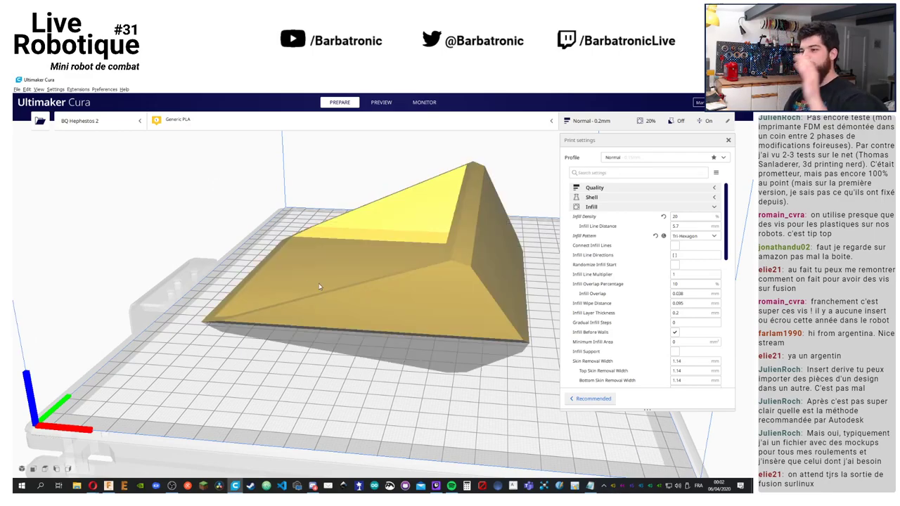
right_click(319, 283)
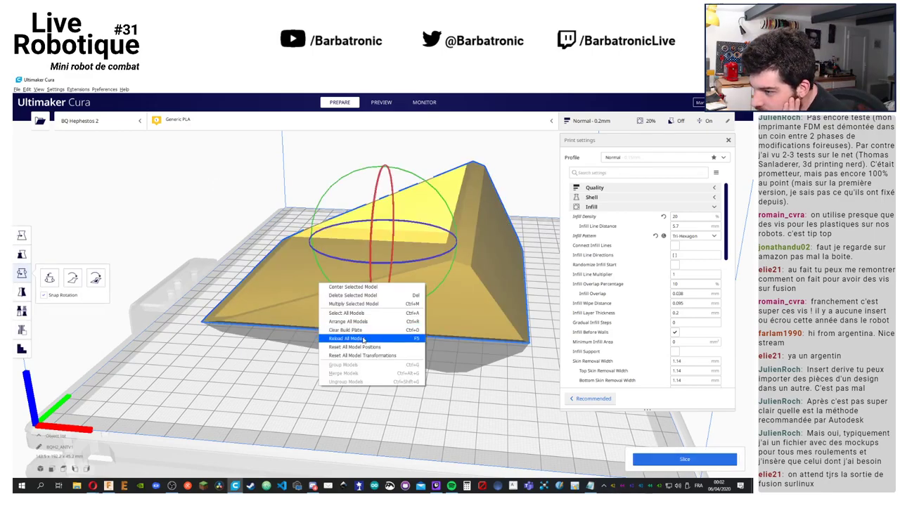
click(362, 337)
right_drag(314, 324, 405, 394)
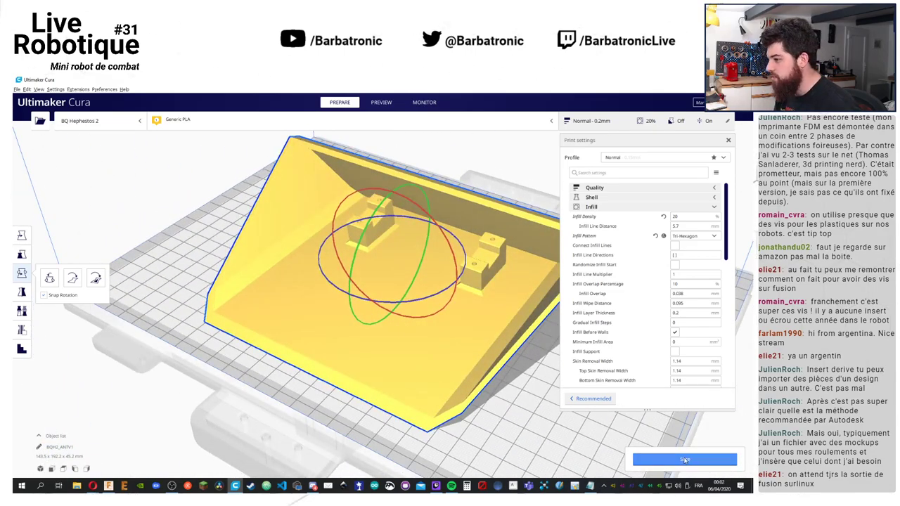
click(641, 458)
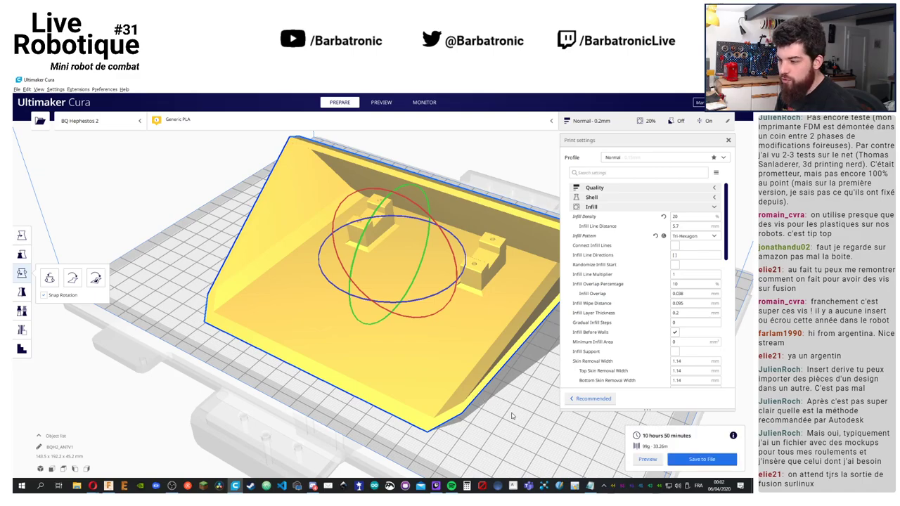
Preview the sliced chassis layer by layer, raising the slider up to the motor-mount top layers
right_drag(511, 416, 420, 428)
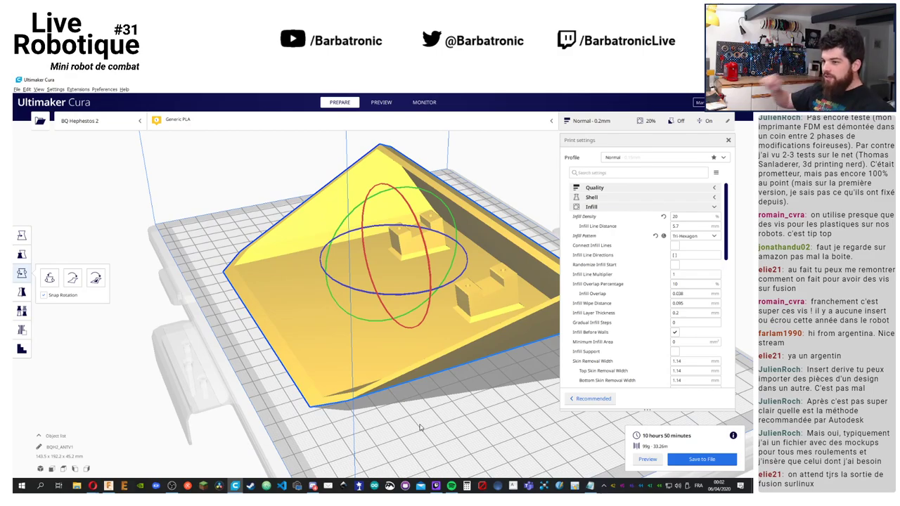
click(647, 459)
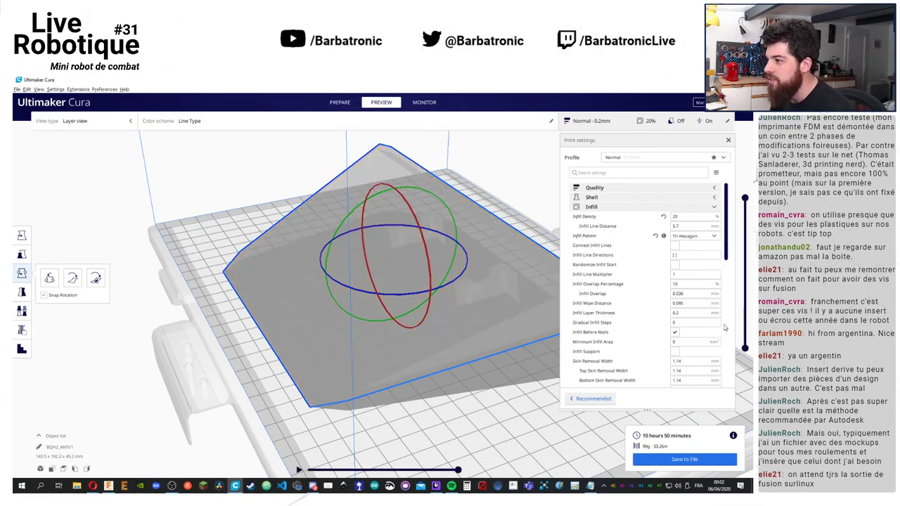
drag(741, 201, 742, 302)
scroll(406, 262, up, 6)
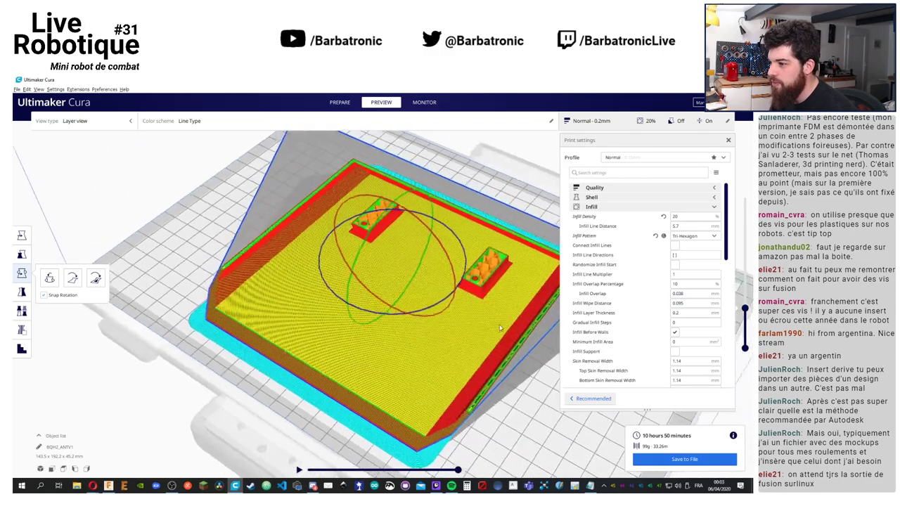
right_drag(405, 261, 714, 244)
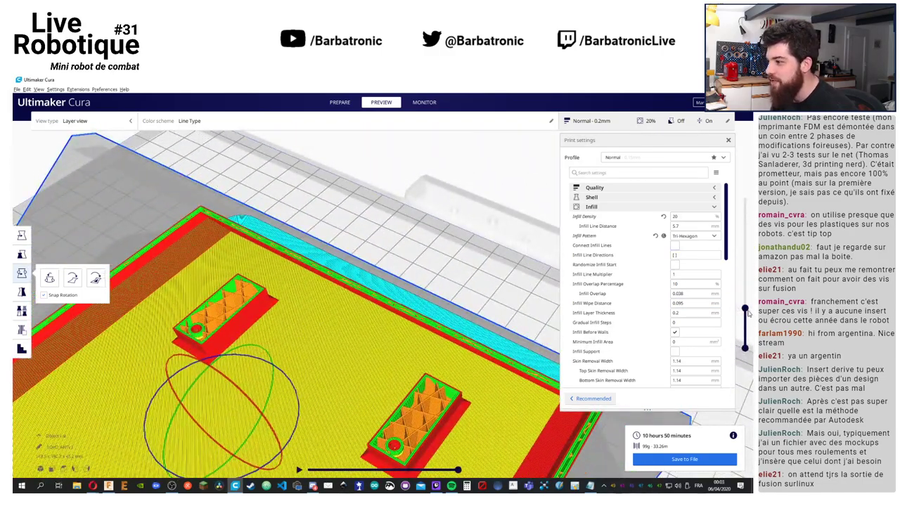
drag(744, 309, 720, 191)
scroll(431, 292, down, 5)
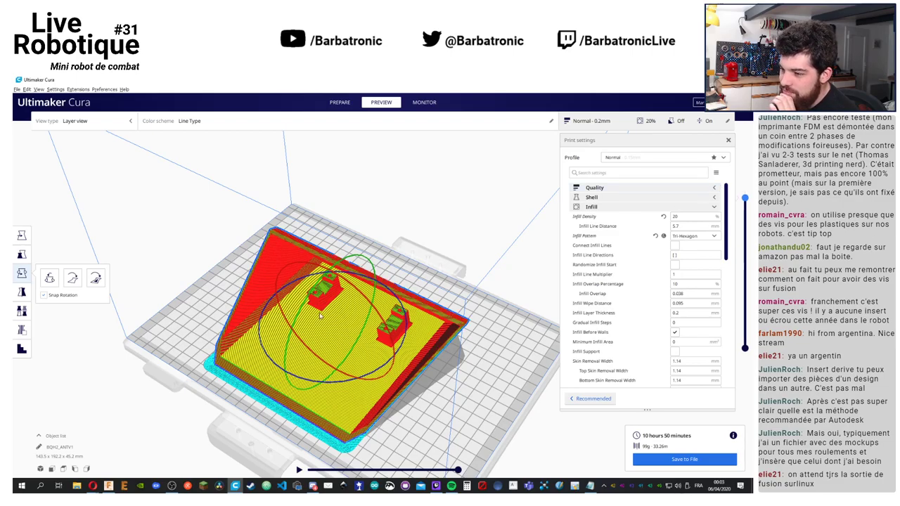
scroll(320, 315, up, 6)
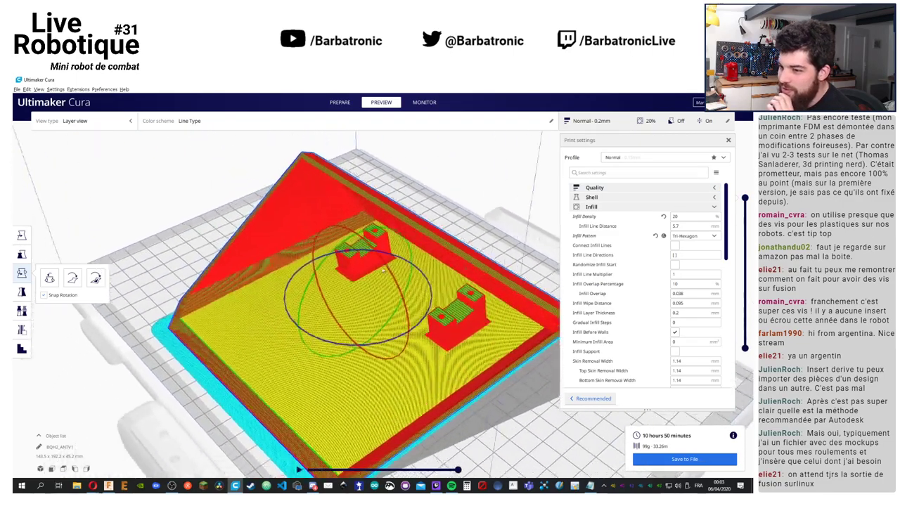
right_drag(383, 270, 372, 270)
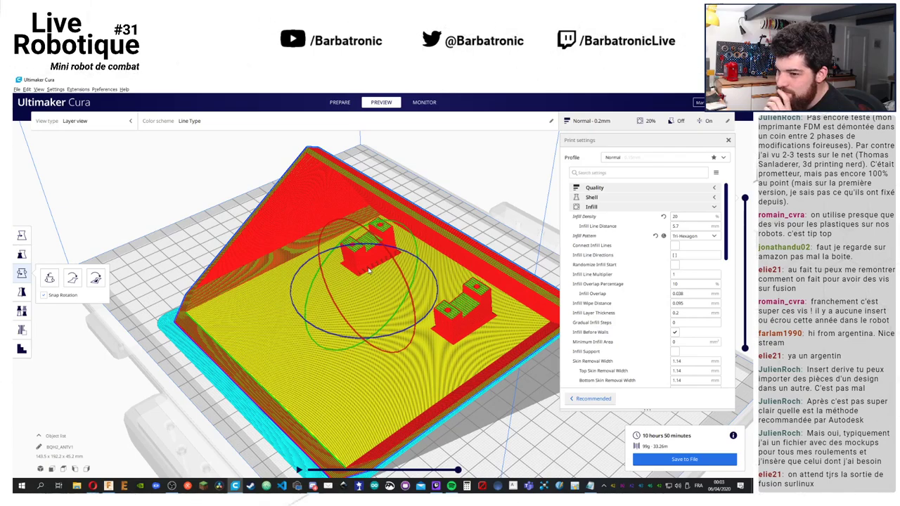
Back in Fusion, open the Mirror feature for review and cancel without changes
key(alt+Tab)
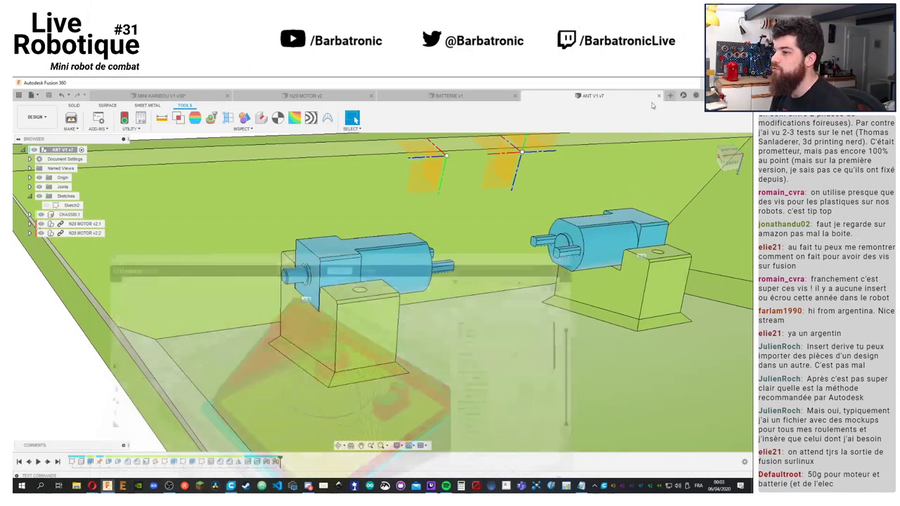
double_click(313, 370)
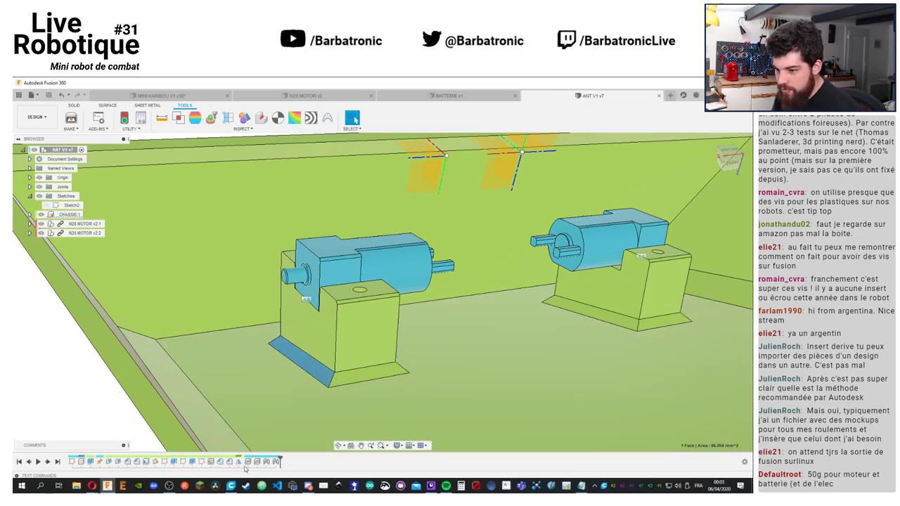
shift+middle_drag(611, 283, 550, 293)
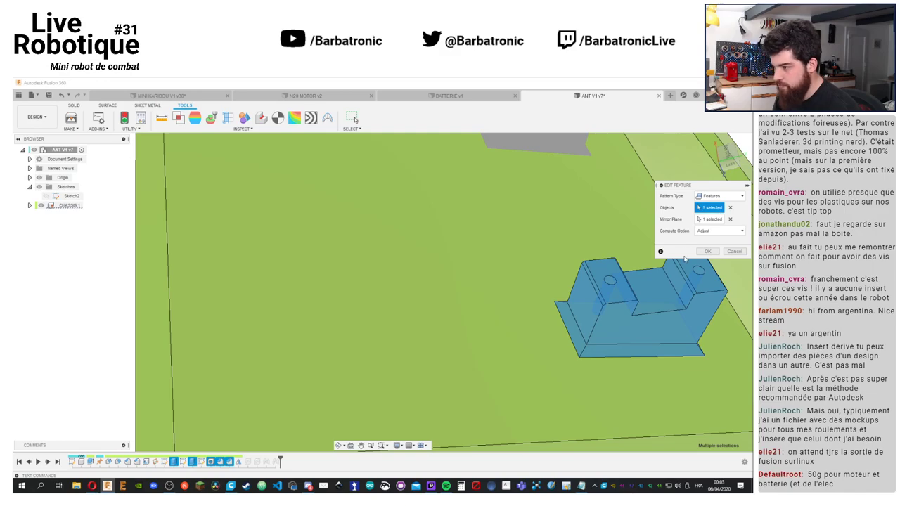
key(super)
key(super)
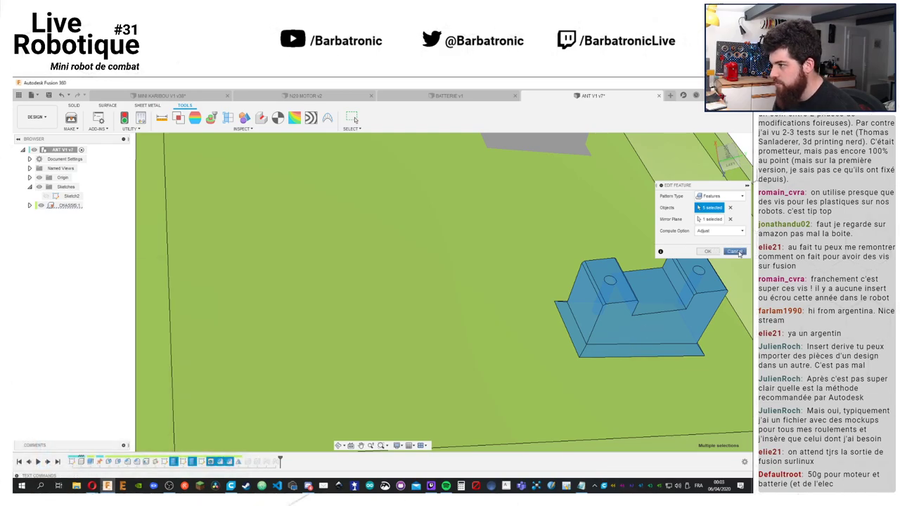
click(734, 252)
shift+middle_drag(563, 246, 568, 359)
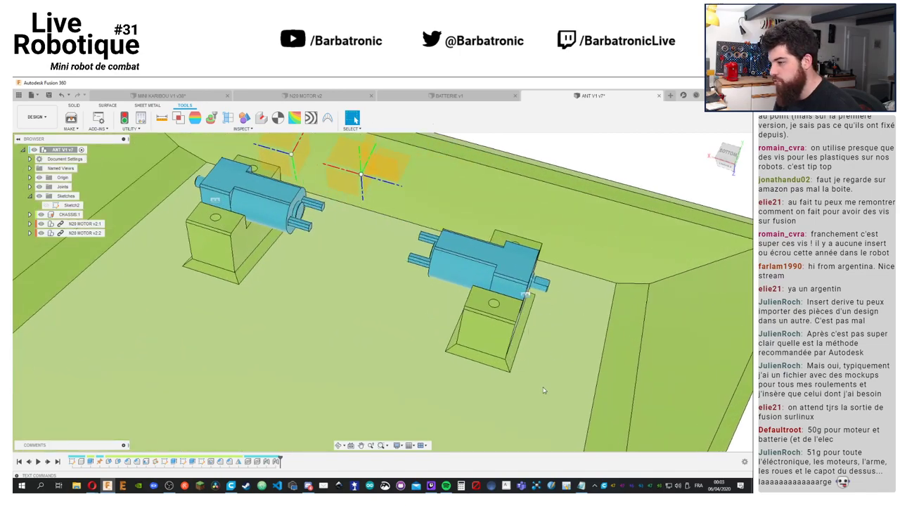
Edit Chamfer4 to remove one motor-mount edge, leaving three chamfered edges
right_click(230, 465)
click(253, 388)
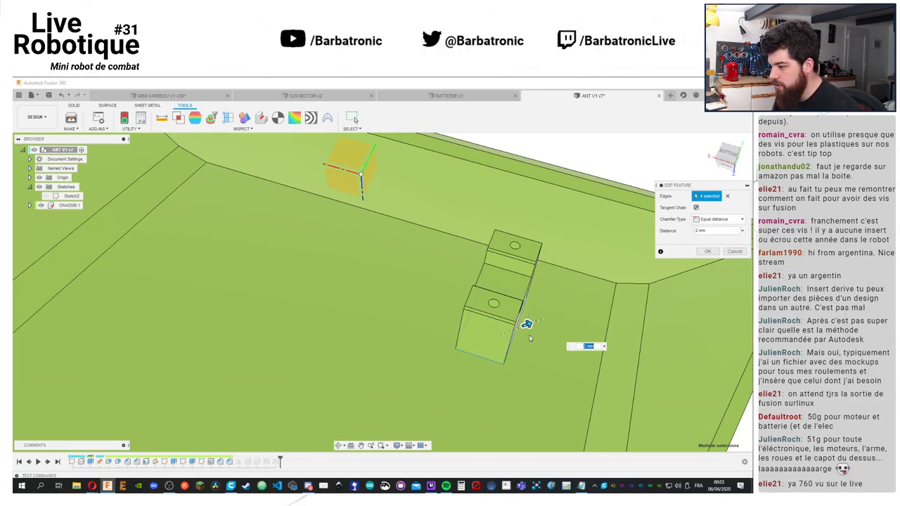
middle_drag(514, 350, 476, 335)
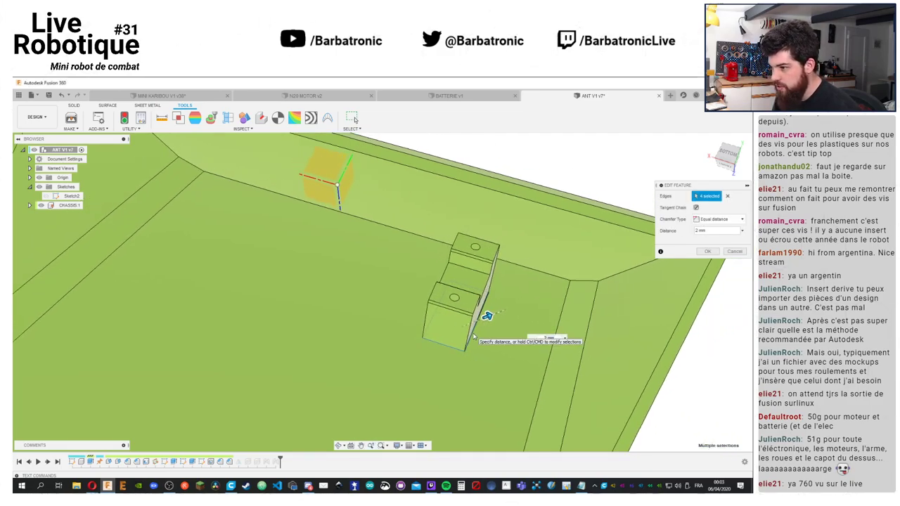
ctrl+click(474, 337)
click(707, 252)
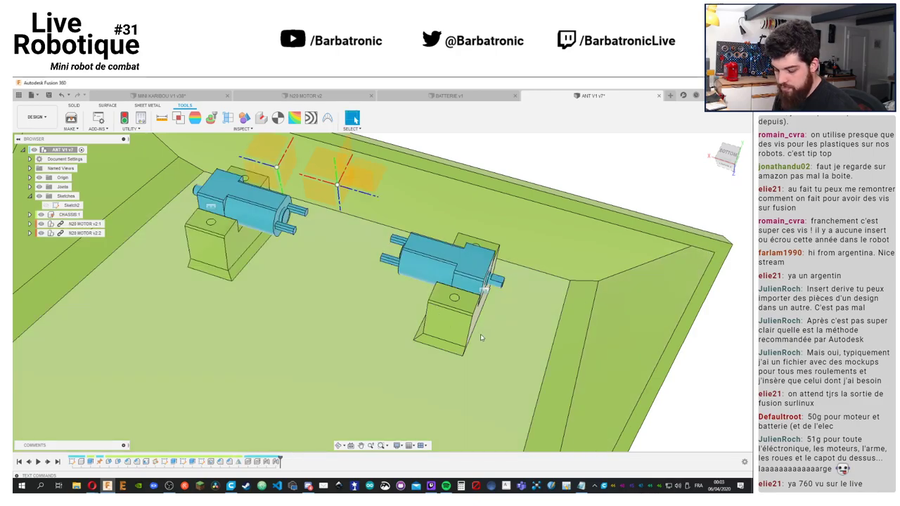
Start a sketch on the chassis floor face and finish it without drawing
shift+middle_drag(481, 338, 581, 299)
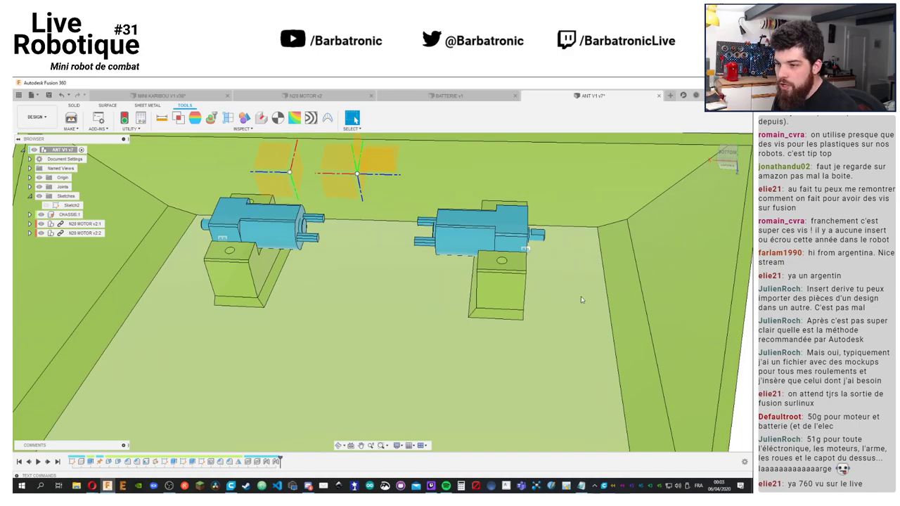
click(581, 299)
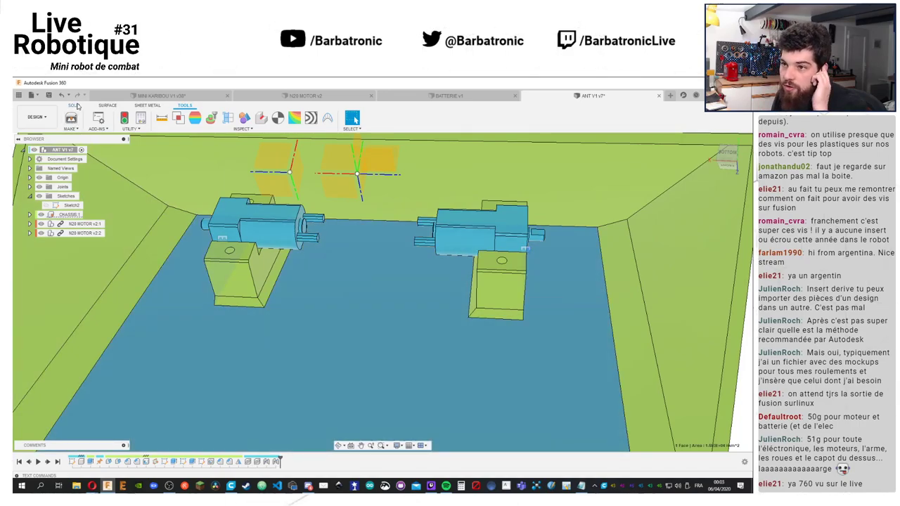
click(78, 106)
click(73, 118)
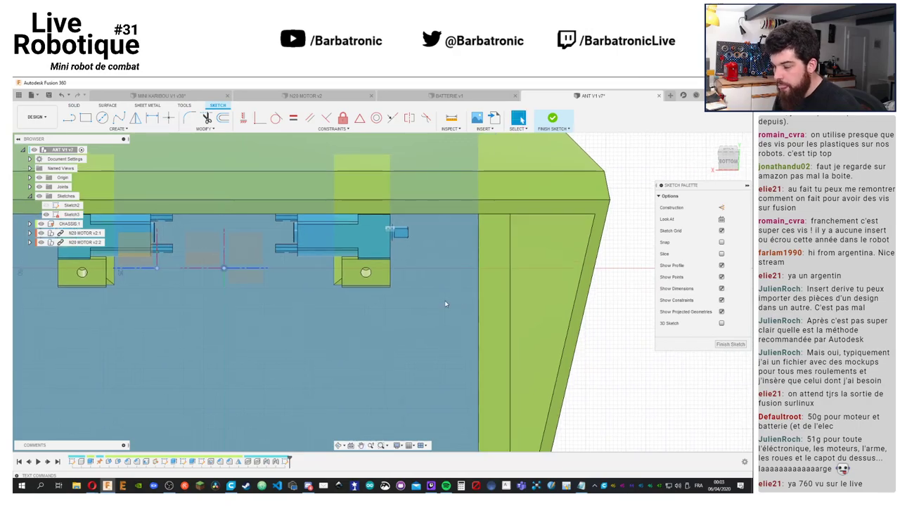
middle_drag(445, 300, 445, 339)
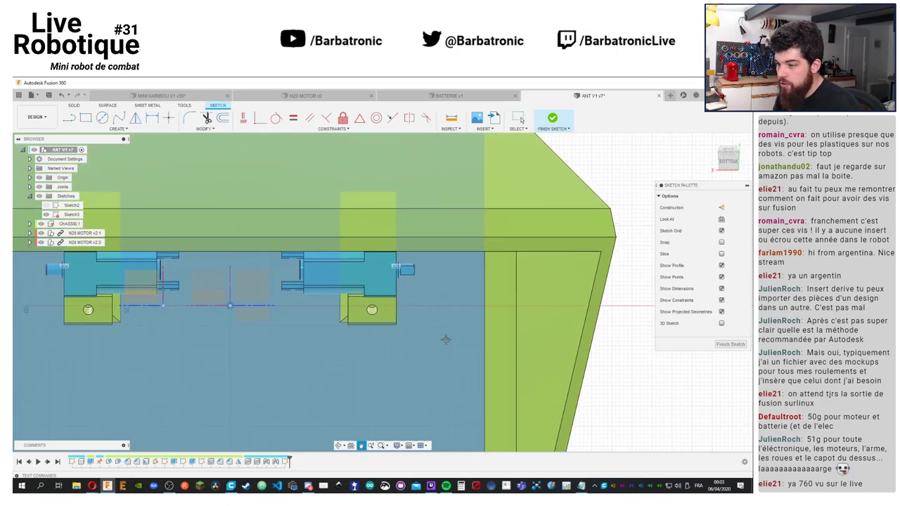
click(718, 346)
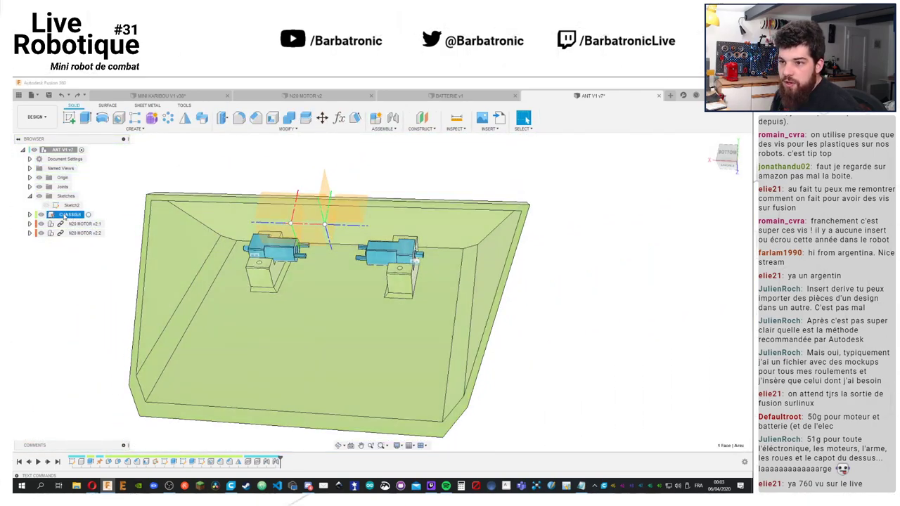
Make CHASSIS:1 the active component
right_click(67, 213)
click(122, 228)
shift+middle_drag(120, 186, 170, 182)
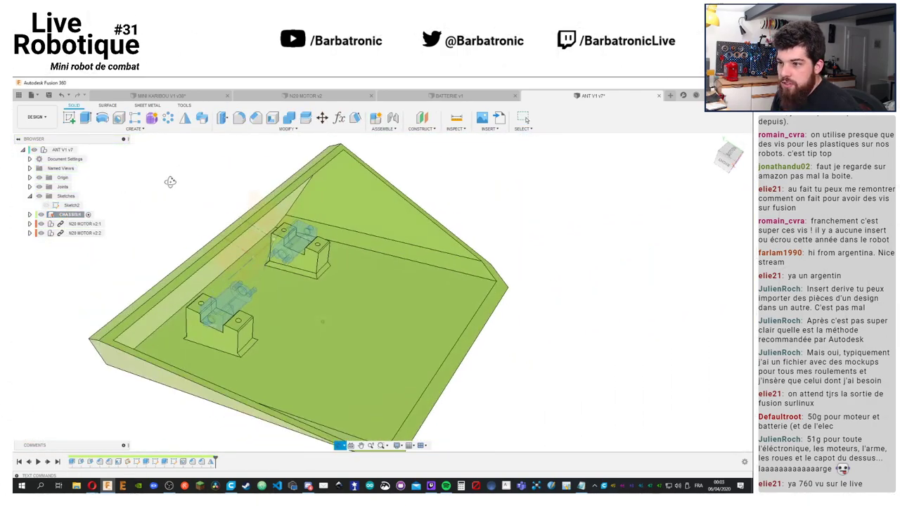
Expand CHASSIS:1's construction items and start a new sketch on Plane1
click(128, 463)
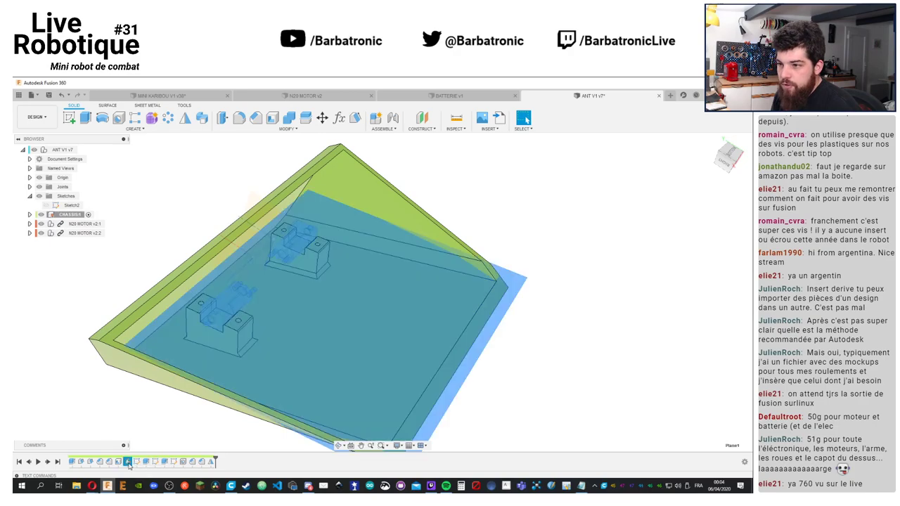
click(30, 215)
click(36, 252)
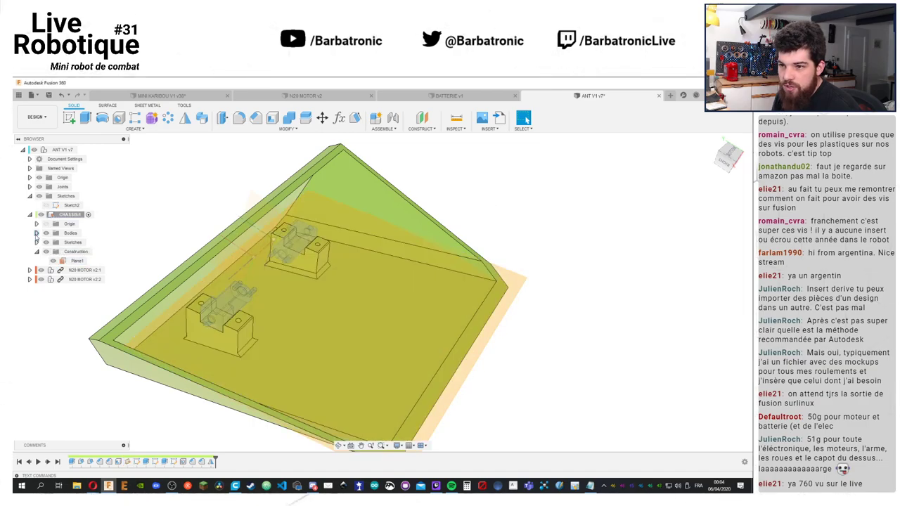
click(37, 242)
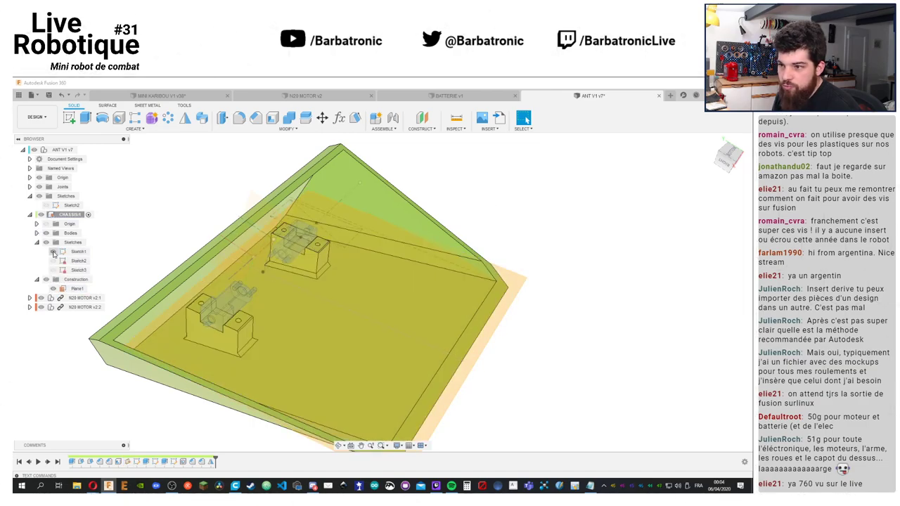
right_click(76, 288)
click(105, 355)
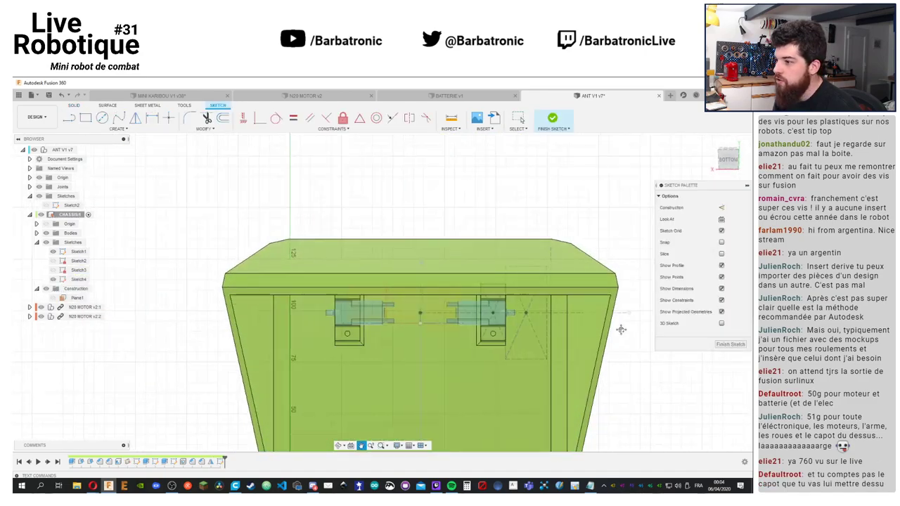
scroll(379, 239, up, 3)
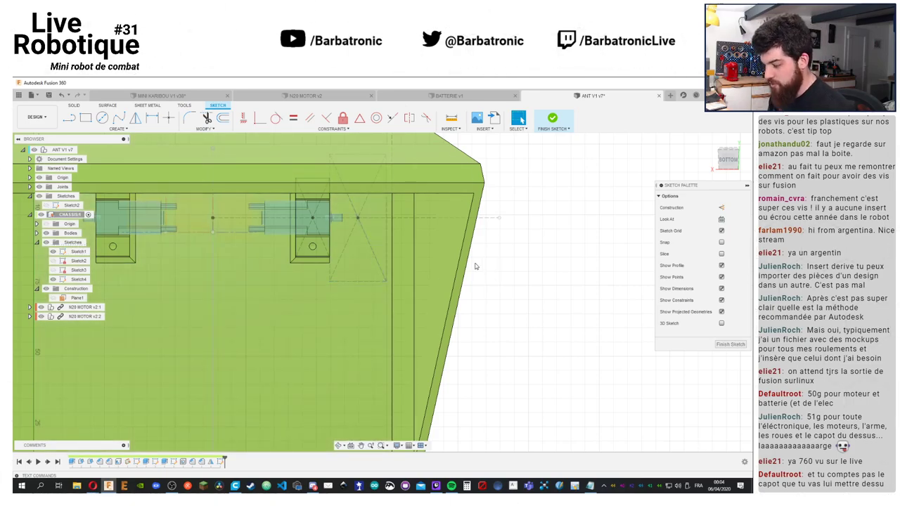
Project the rectangle's lines into the sketch, select the closed 900 mm² profile and finish the sketch
key(p)
click(373, 280)
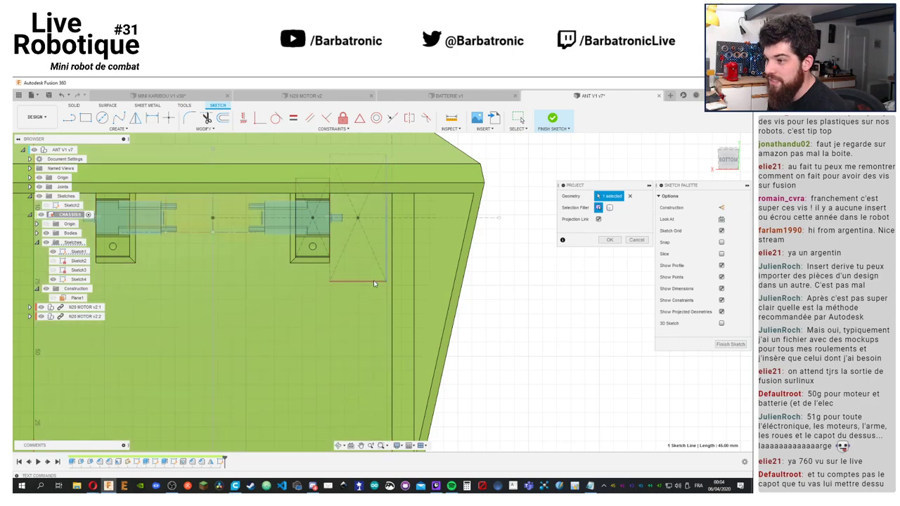
click(371, 155)
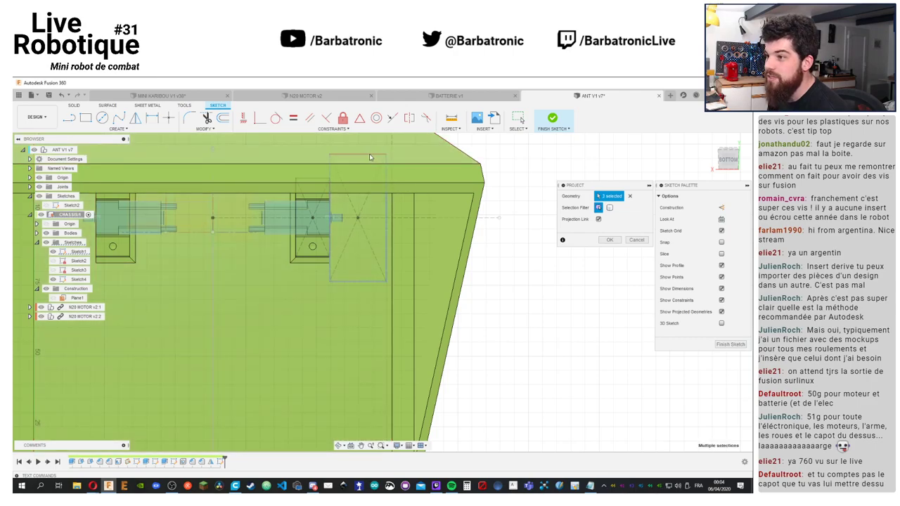
click(609, 239)
middle_drag(545, 219, 568, 257)
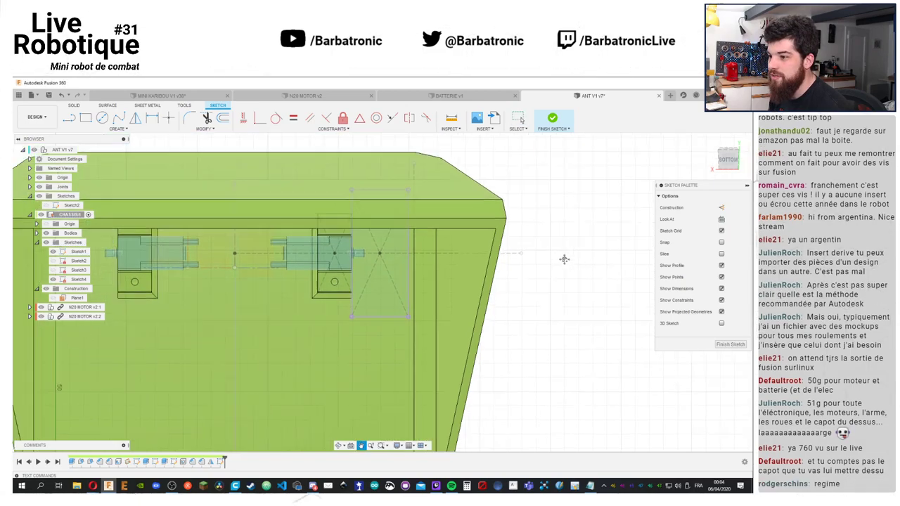
click(398, 295)
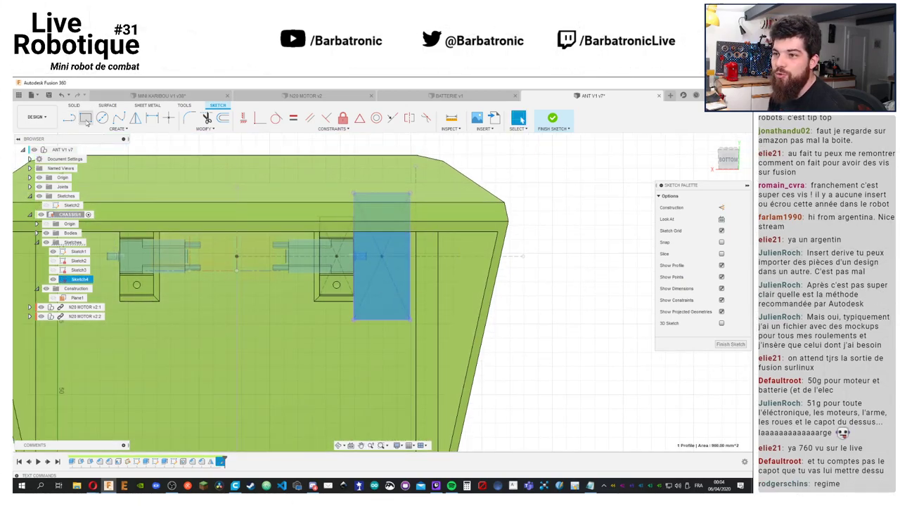
click(553, 119)
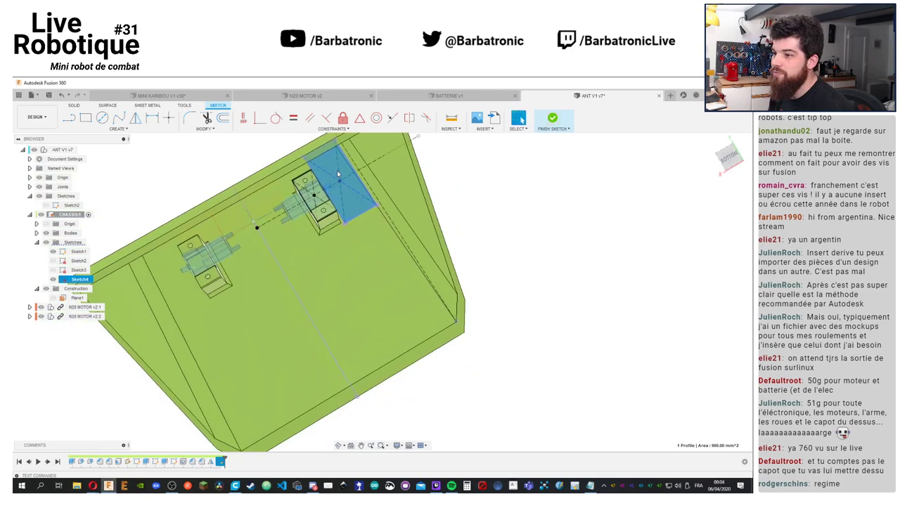
Extrude the rectangle profile as a cut, trying All and then a roughly 34 mm distance
click(85, 117)
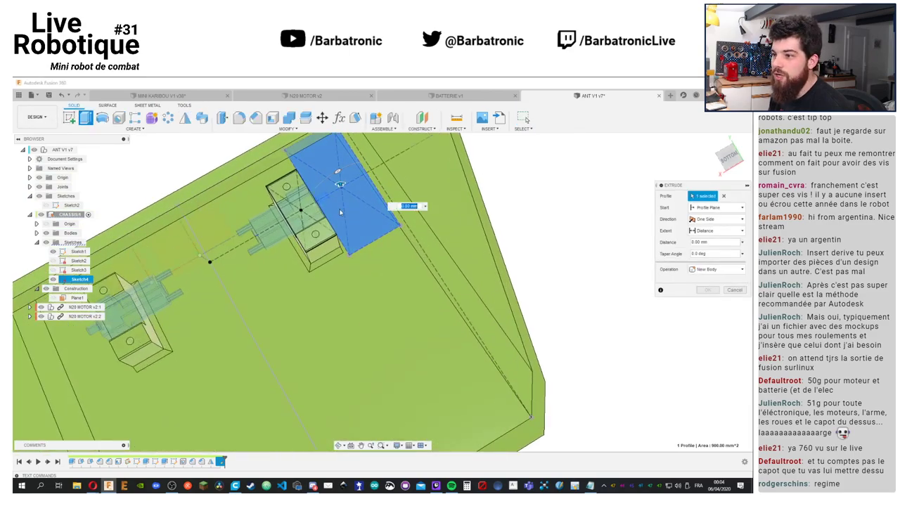
shift+middle_drag(351, 181, 380, 171)
drag(340, 184, 371, 309)
middle_drag(371, 309, 609, 256)
click(715, 270)
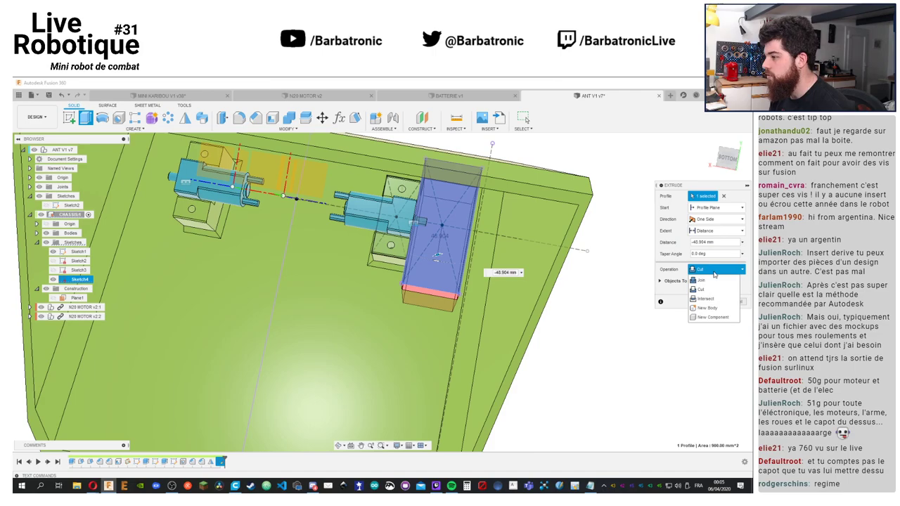
click(717, 231)
click(719, 232)
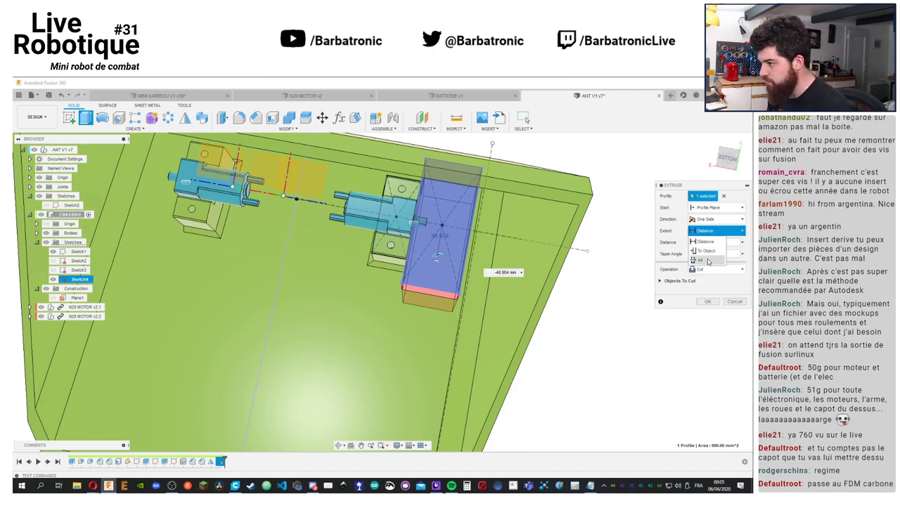
click(708, 261)
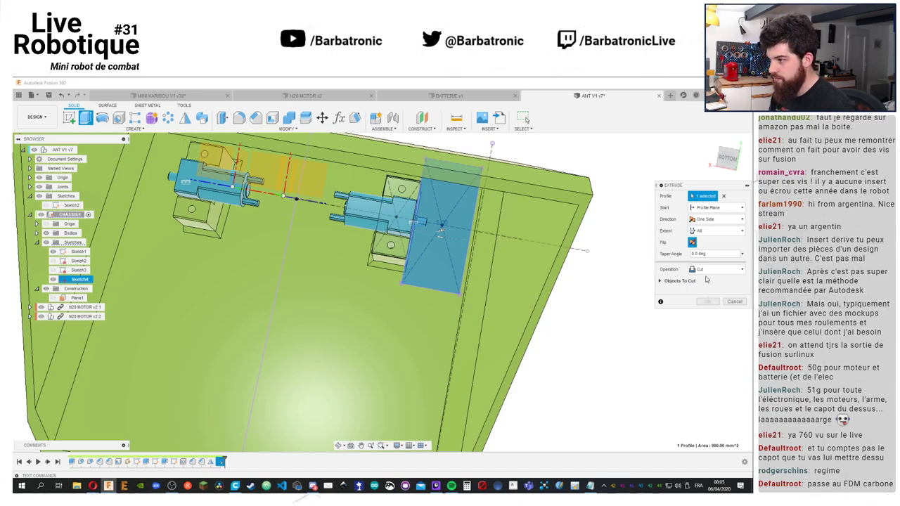
click(715, 231)
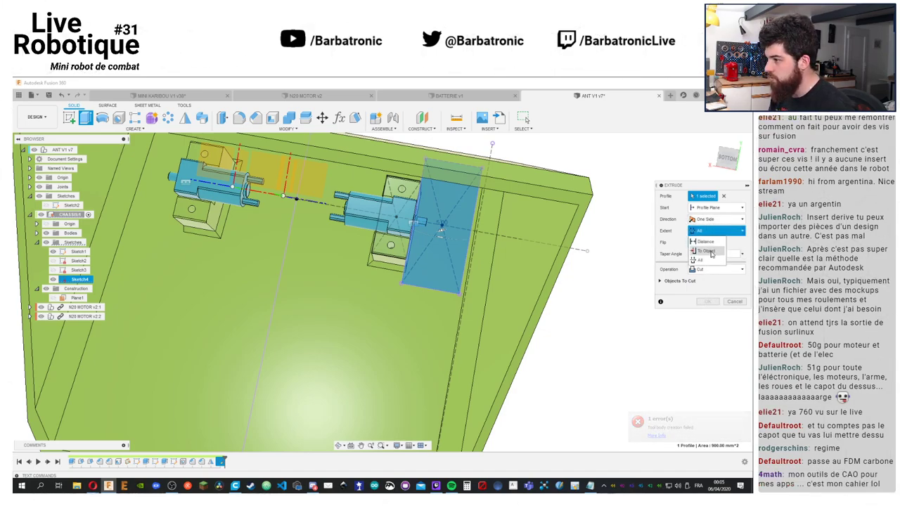
click(705, 242)
shift+middle_drag(492, 295, 454, 306)
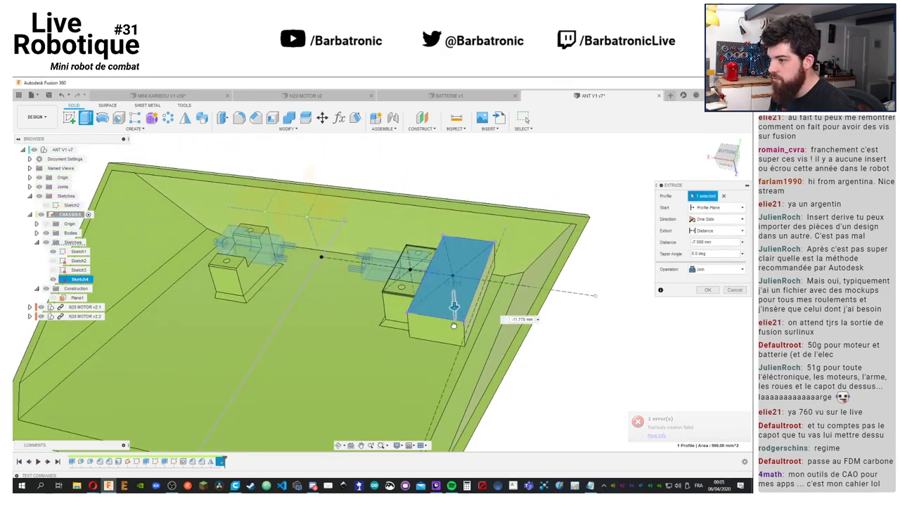
drag(453, 306, 456, 350)
Change the cut extent to To Object, pick the stopping face and confirm the wheel cutout
click(714, 232)
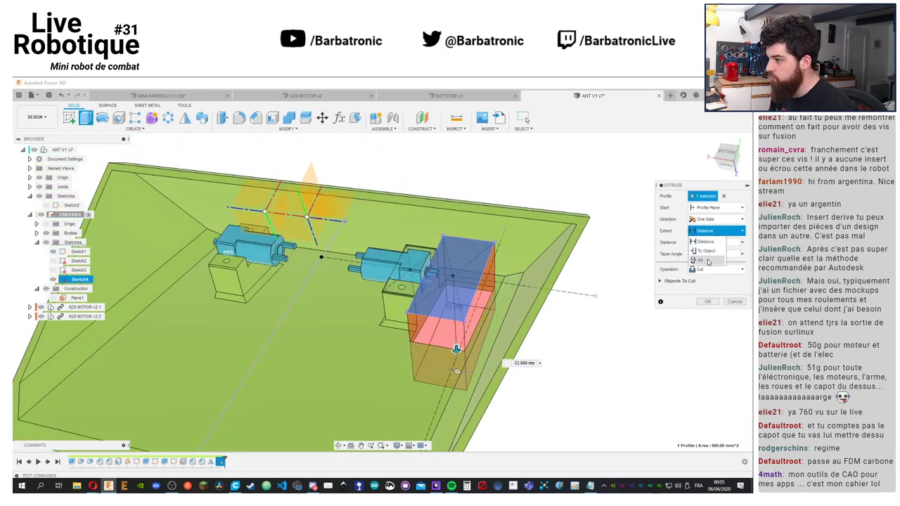
click(699, 260)
click(710, 232)
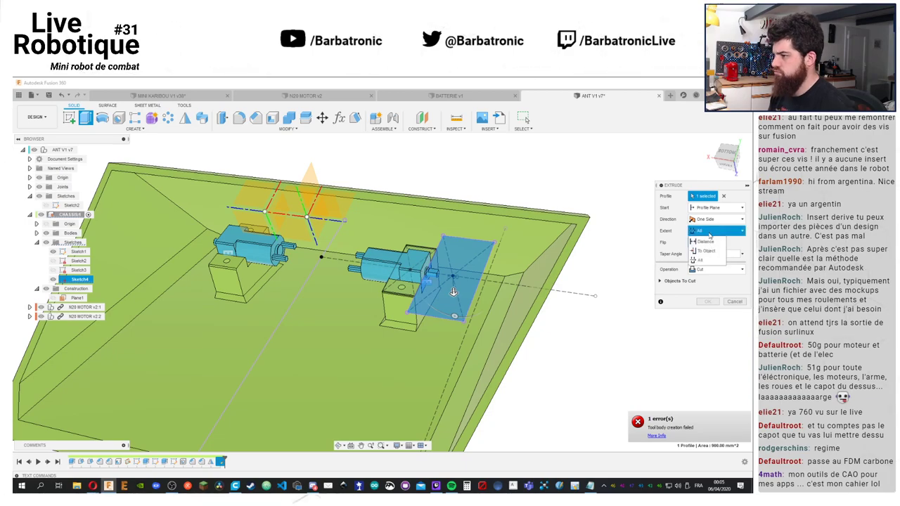
click(707, 251)
shift+middle_drag(548, 330, 492, 338)
click(394, 316)
shift+middle_drag(394, 316, 537, 334)
click(707, 336)
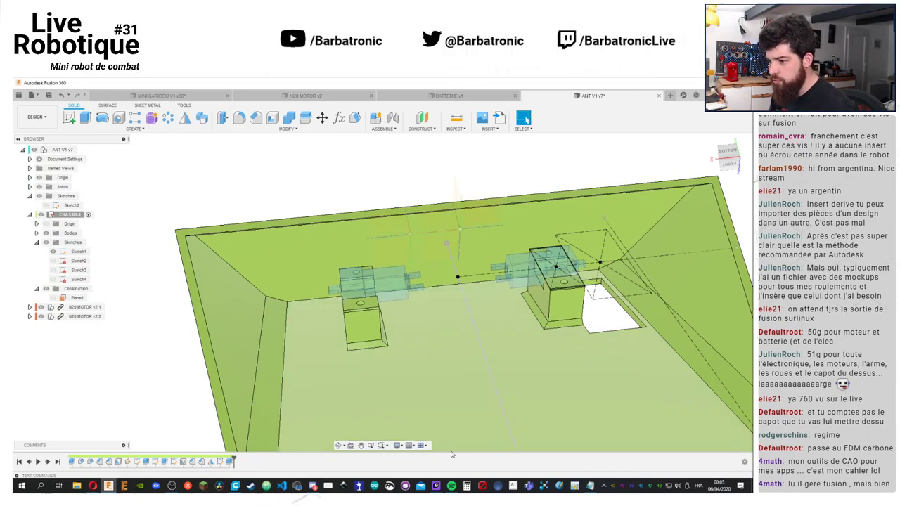
Mirror the Extrude4 wheel cutout across the central construction plane to the left motor mount
click(230, 461)
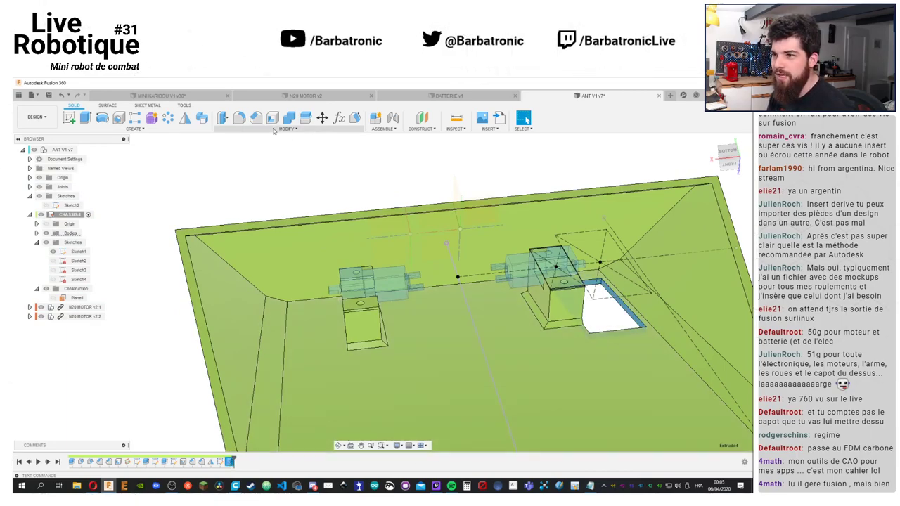
click(185, 118)
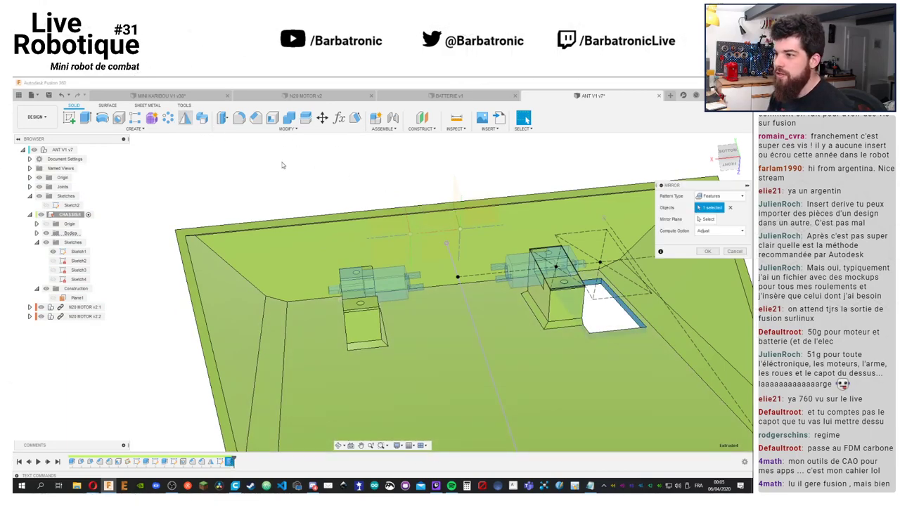
click(708, 219)
click(457, 187)
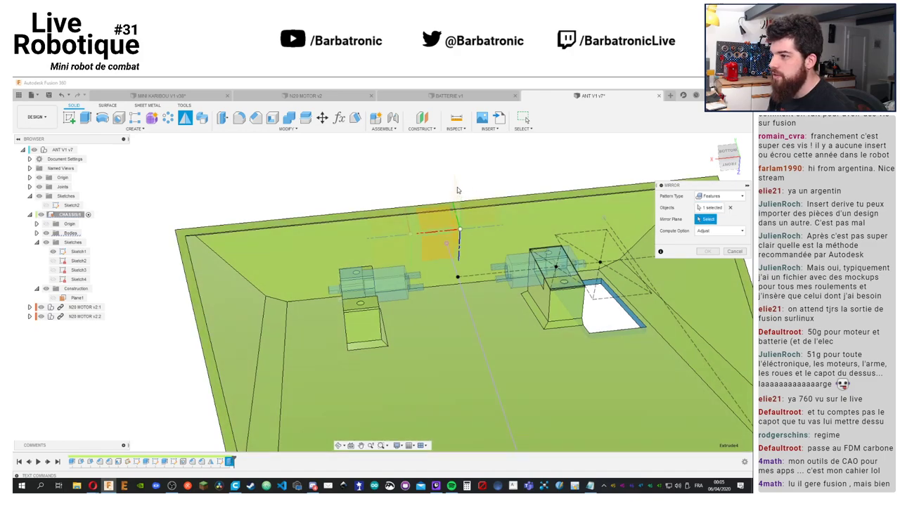
click(710, 253)
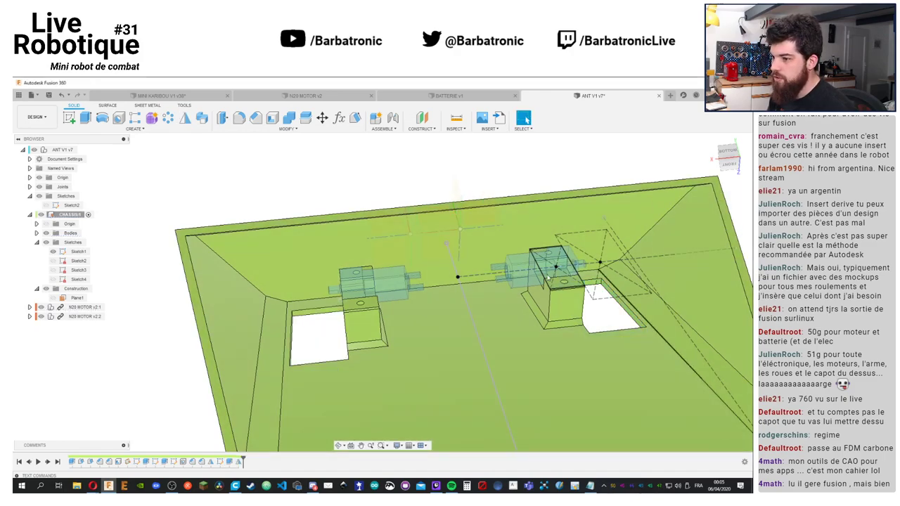
shift+middle_drag(492, 232, 490, 276)
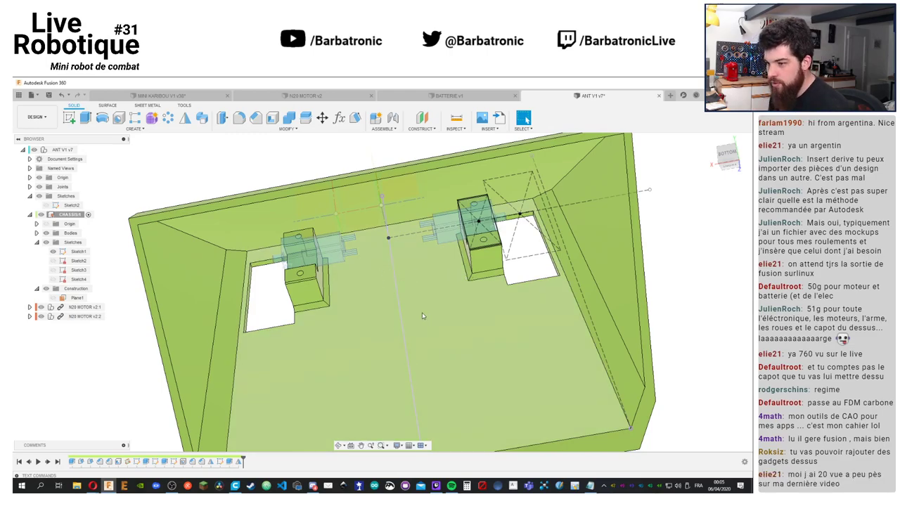
Start a chamfer and select three edges of the chassis floor pocket
click(422, 316)
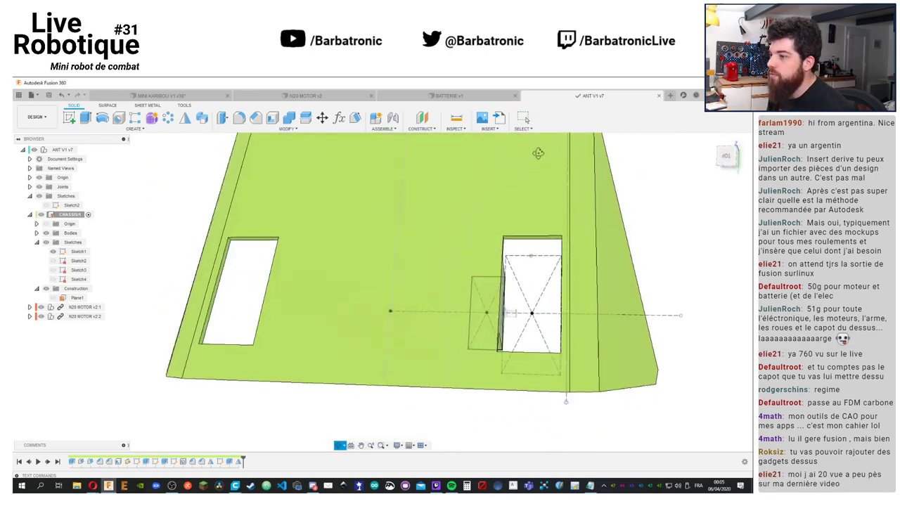
shift+middle_drag(538, 153, 472, 157)
shift+middle_drag(490, 146, 509, 320)
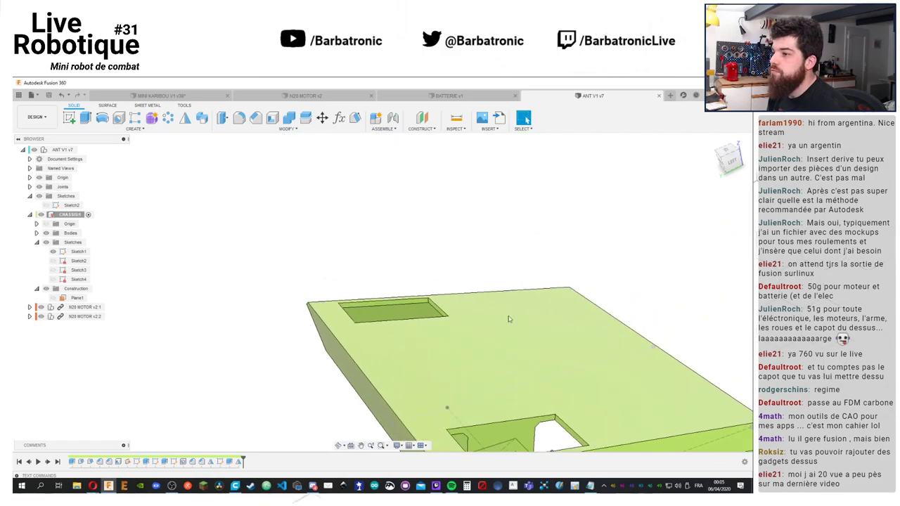
shift+middle_drag(434, 325, 331, 230)
click(256, 118)
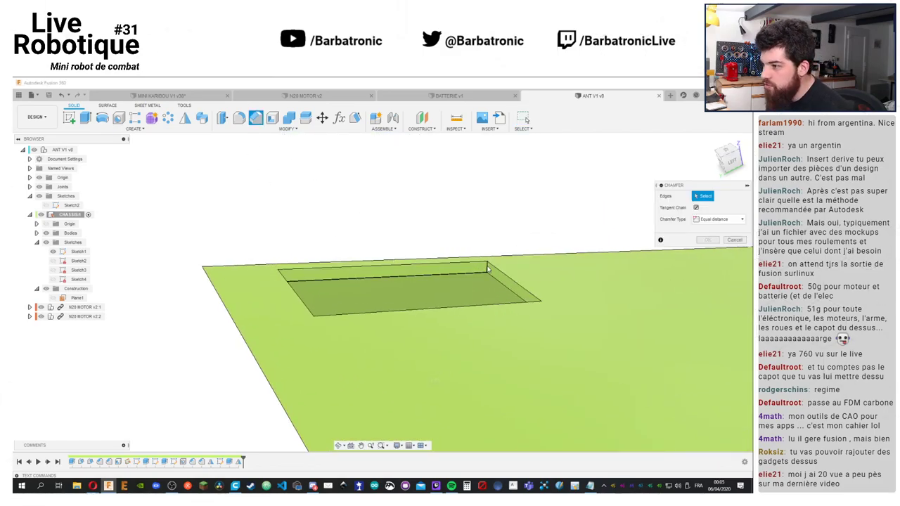
click(536, 310)
click(350, 317)
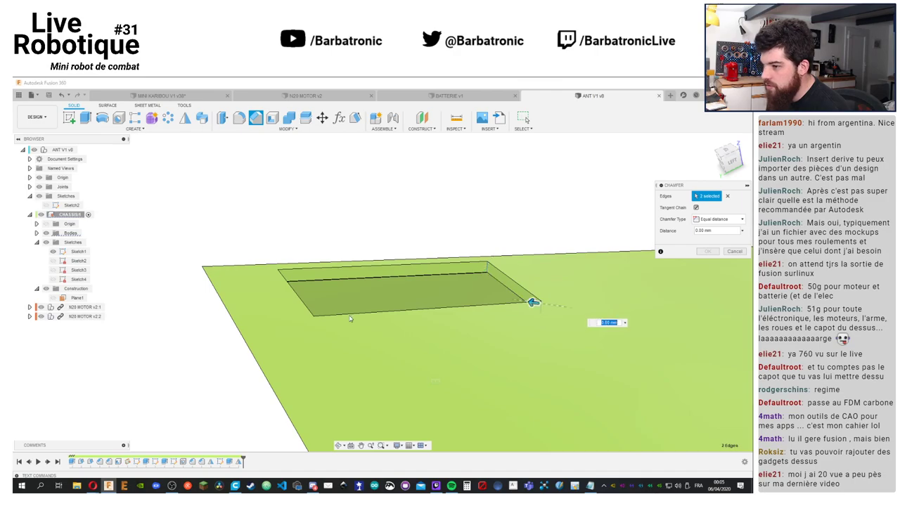
click(314, 324)
Add the opening's left and right corner edges and apply the 0.5 mm chamfer
shift+middle_drag(315, 319, 257, 296)
scroll(254, 297, up, 5)
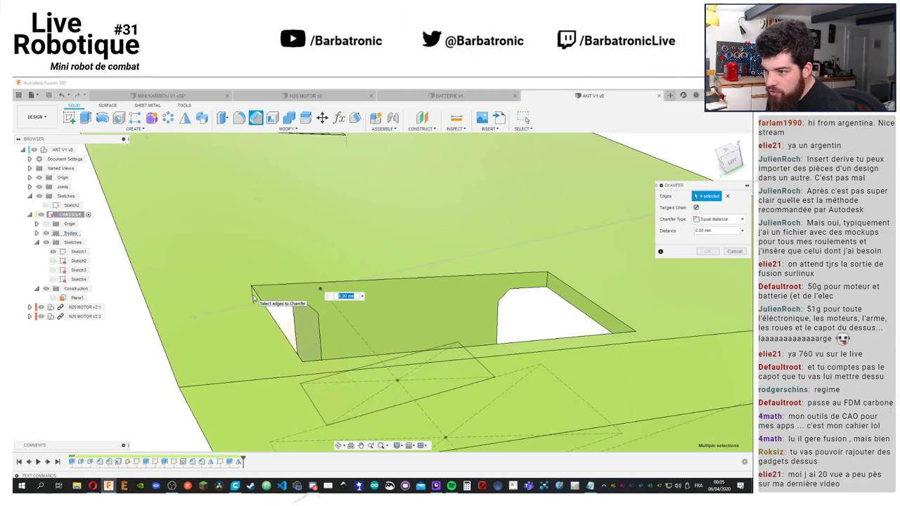
click(253, 297)
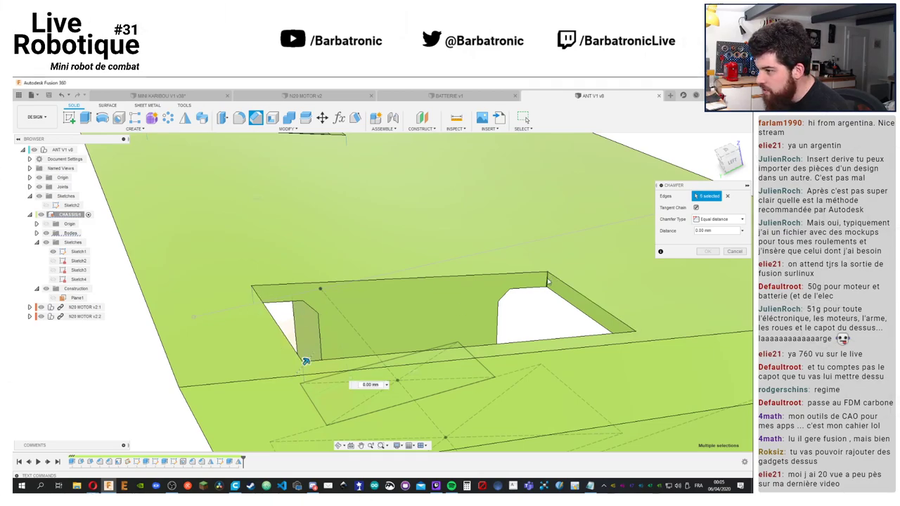
click(634, 338)
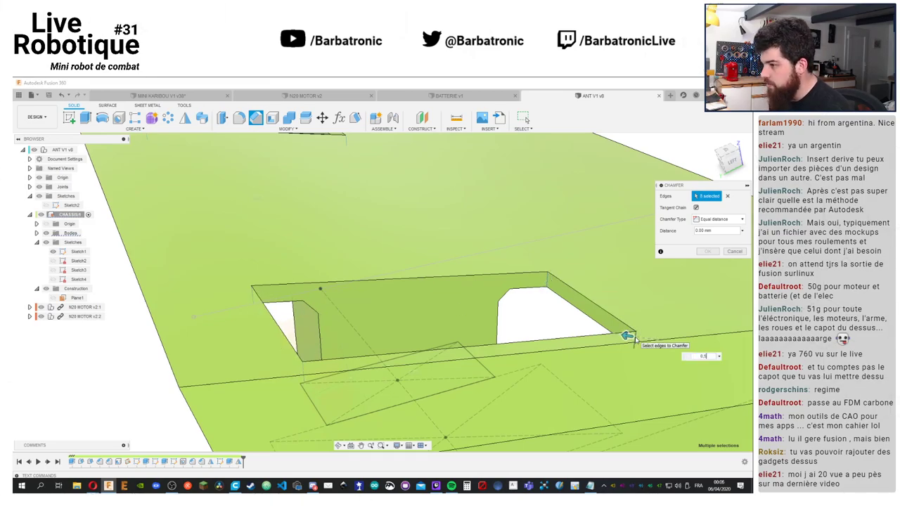
click(709, 250)
shift+middle_drag(708, 251, 729, 337)
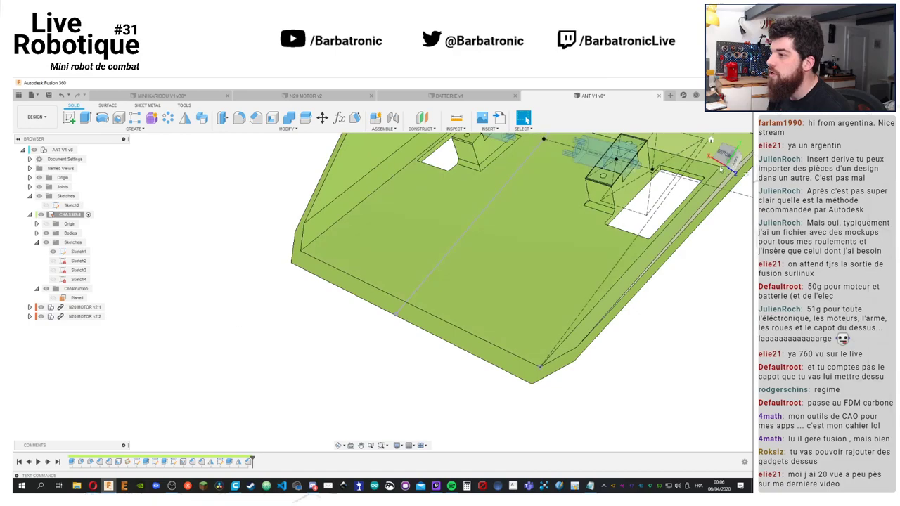
Fit the chassis in view and save the design
key(F6)
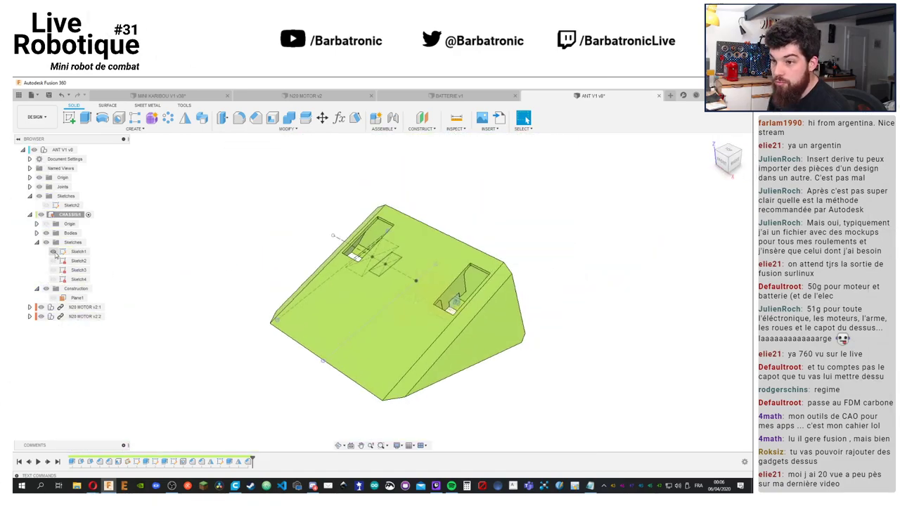
shift+middle_drag(584, 311, 587, 292)
key(ctrl+s)
key(Return)
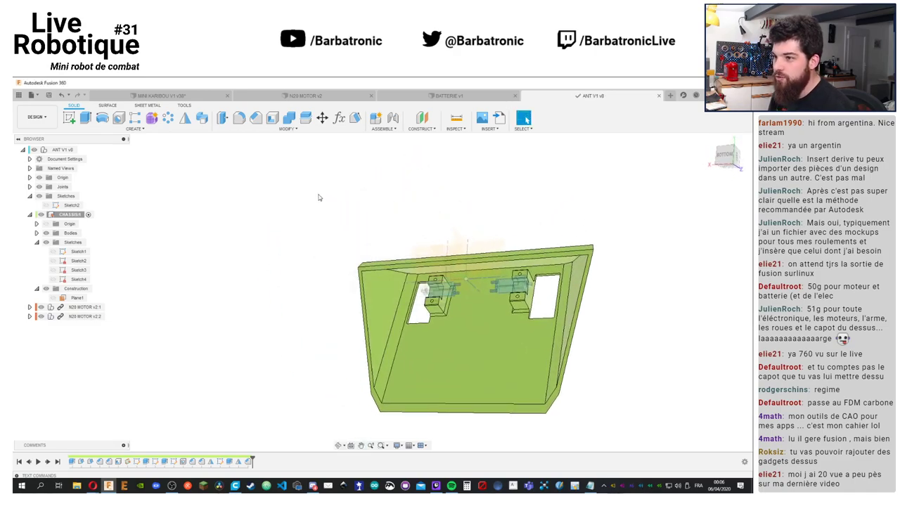
Export the chassis body for 3D printing as ANTV1.stl, replacing the existing file
click(184, 105)
click(70, 118)
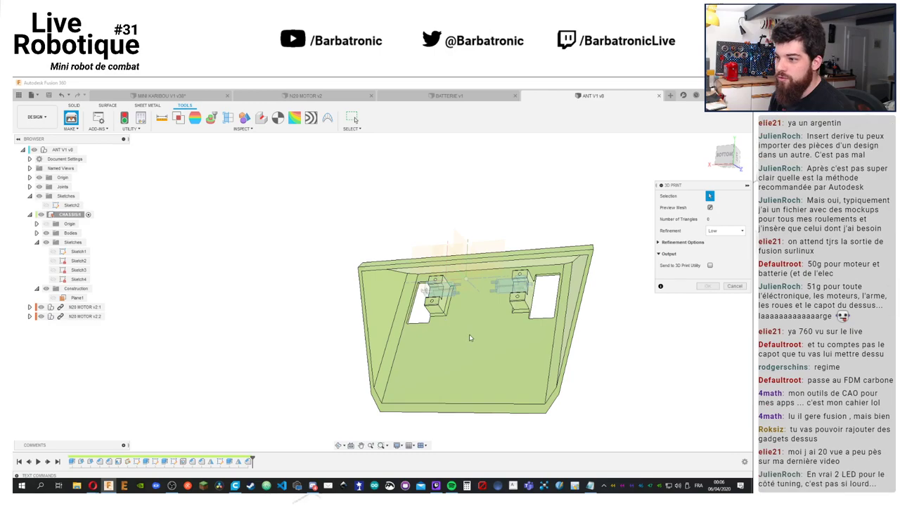
click(707, 286)
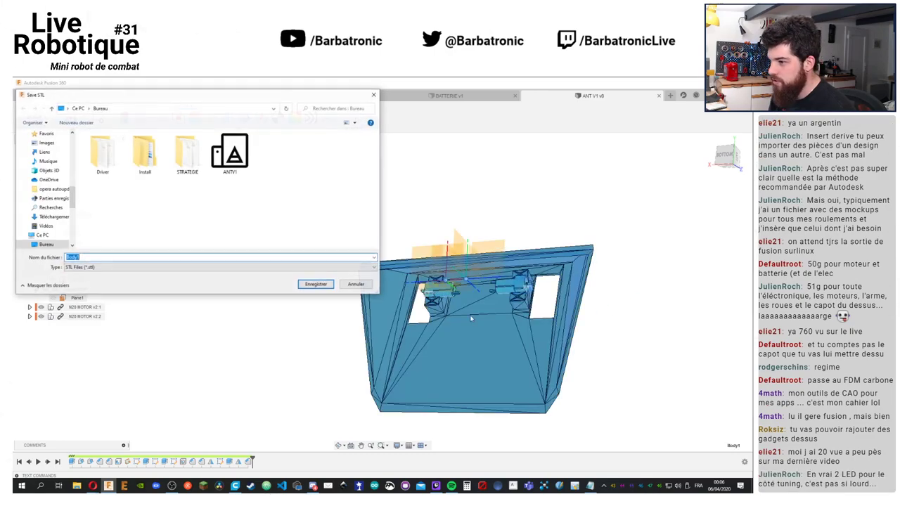
click(316, 284)
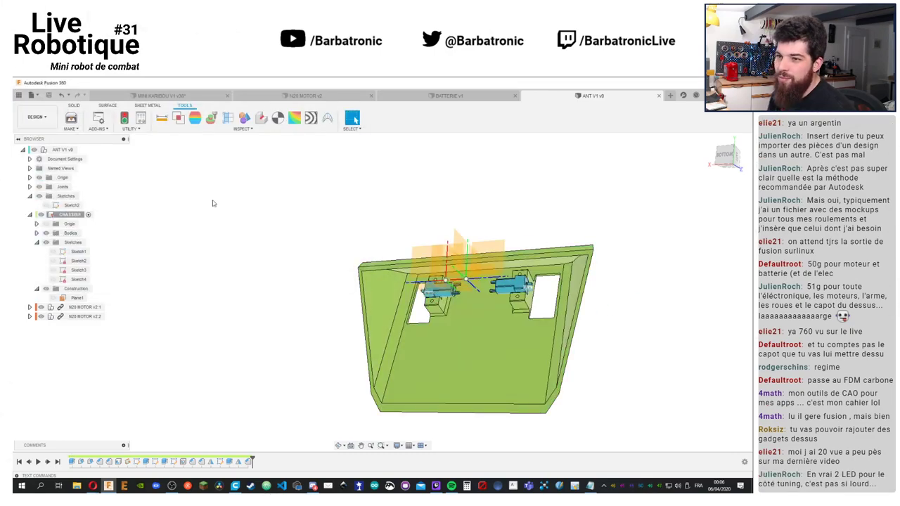
click(70, 117)
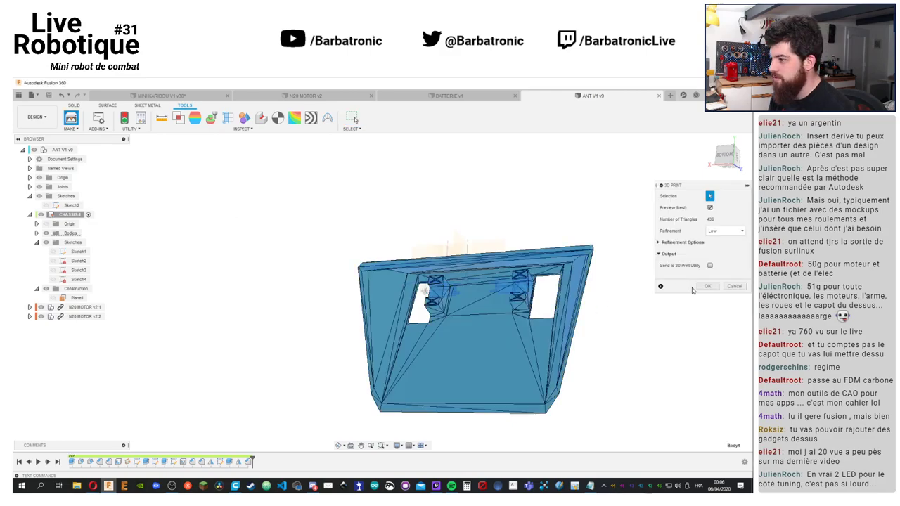
click(707, 286)
click(315, 284)
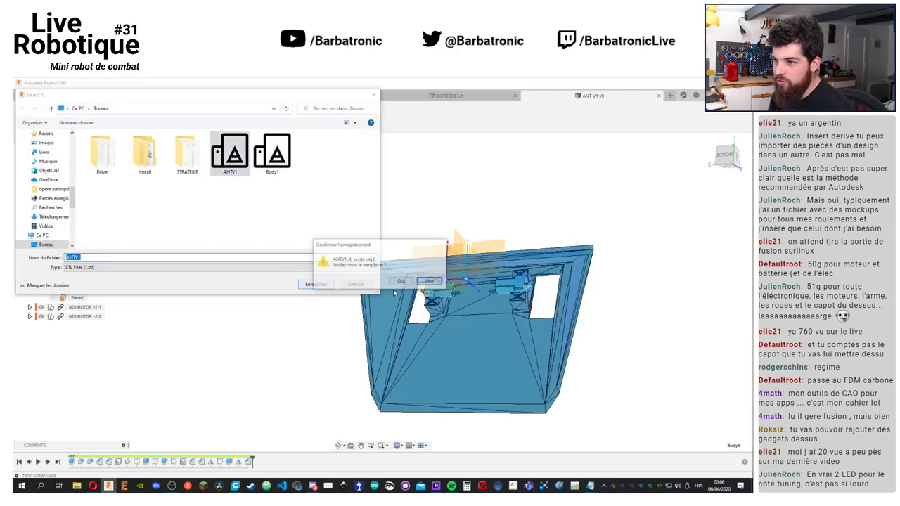
click(402, 283)
In Cura's Prepare view, Reload All Models to load the updated chassis, then slice it
key(alt+Tab)
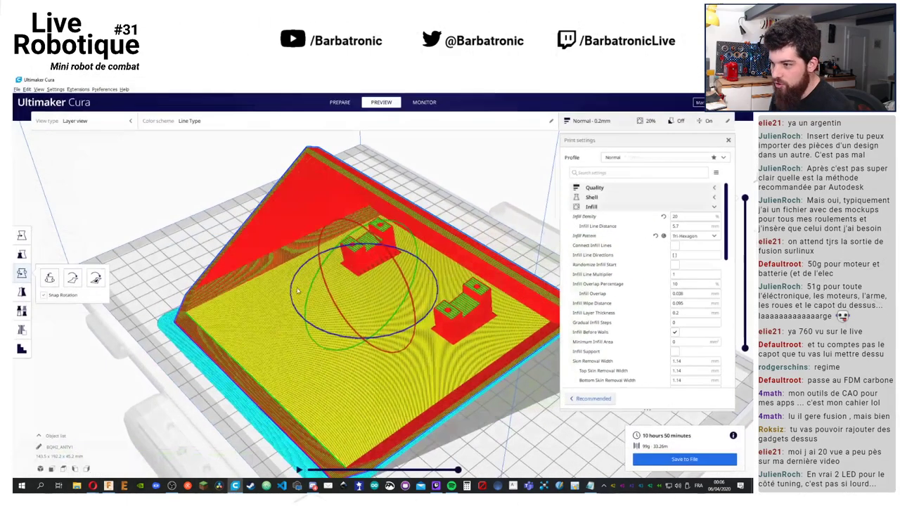
click(340, 103)
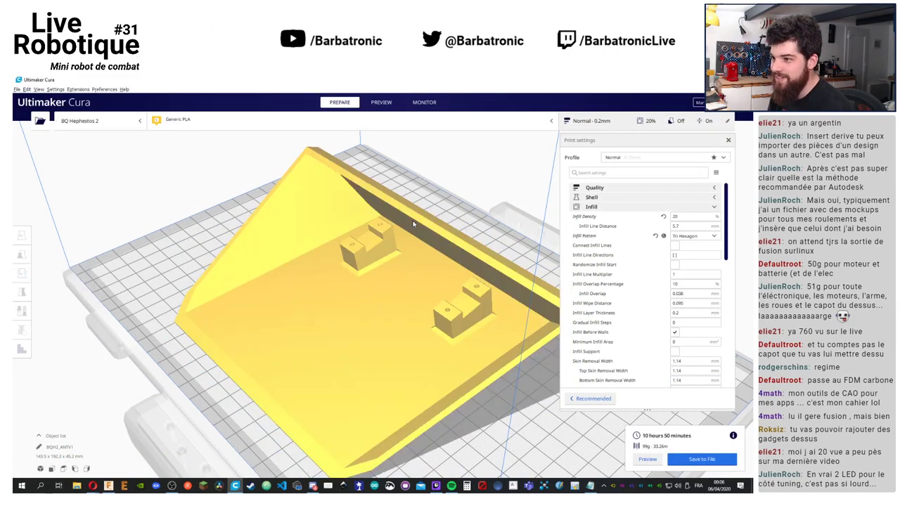
right_click(330, 291)
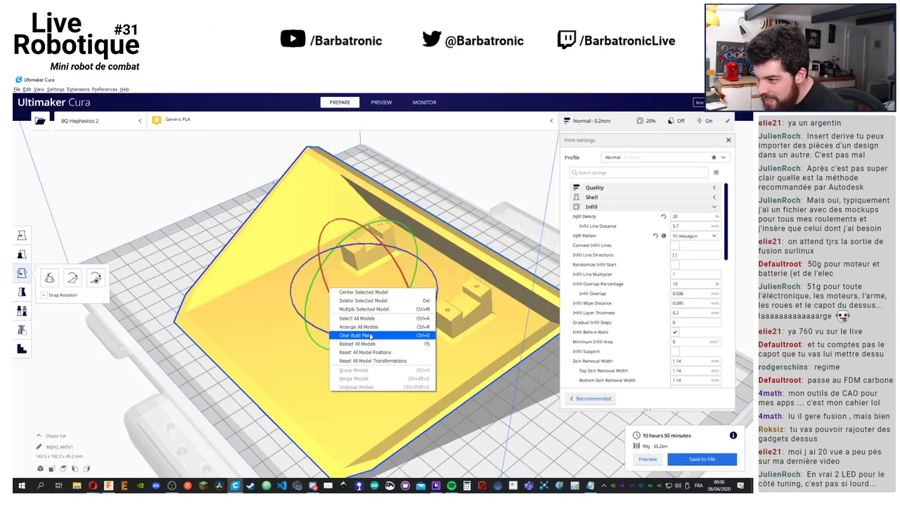
click(370, 344)
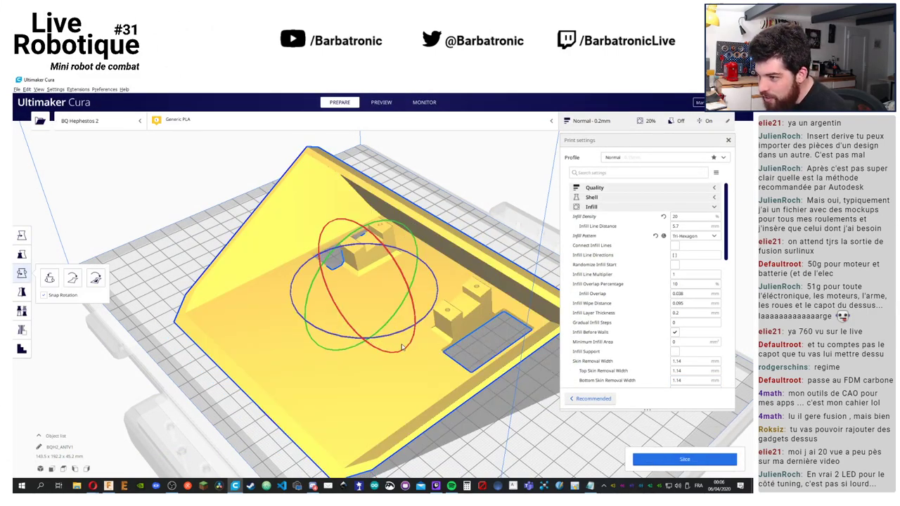
click(668, 461)
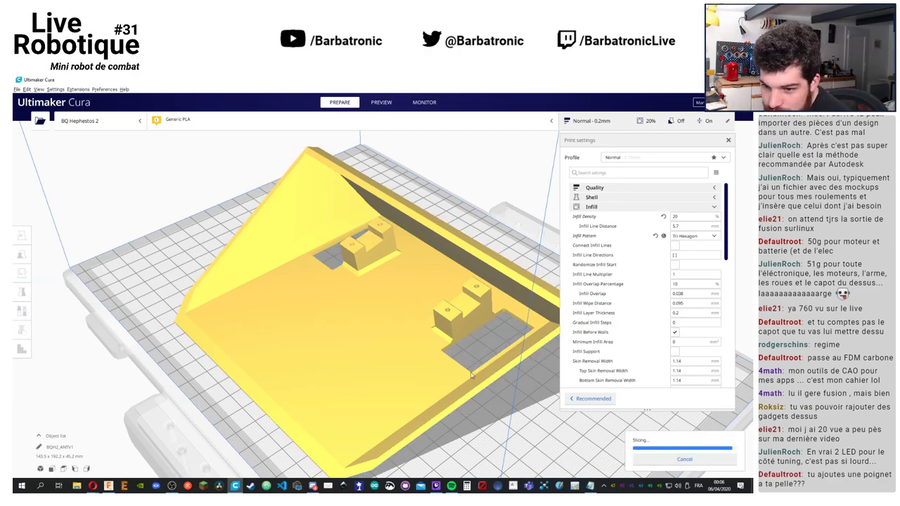
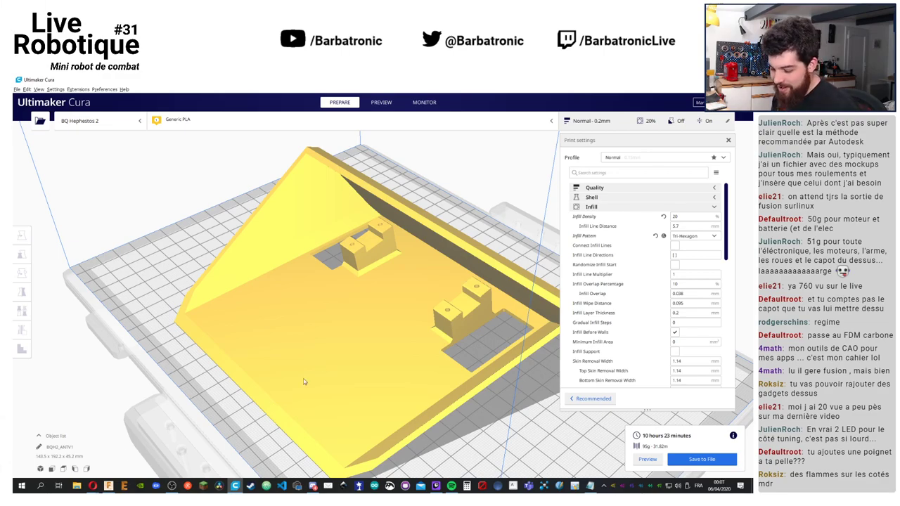
Orbit around the sliced yellow chassis to check its sides and back edge, then switch to Fusion 360
right_drag(304, 382, 501, 193)
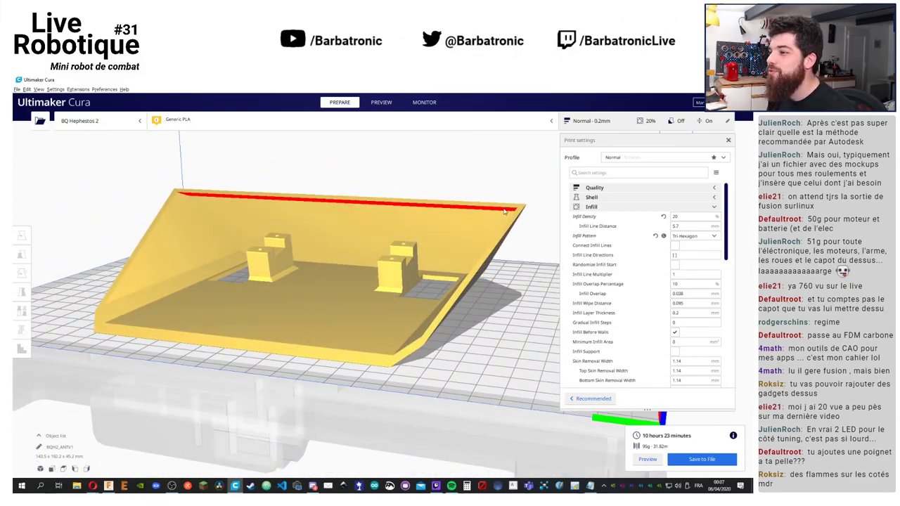
right_drag(304, 193, 449, 212)
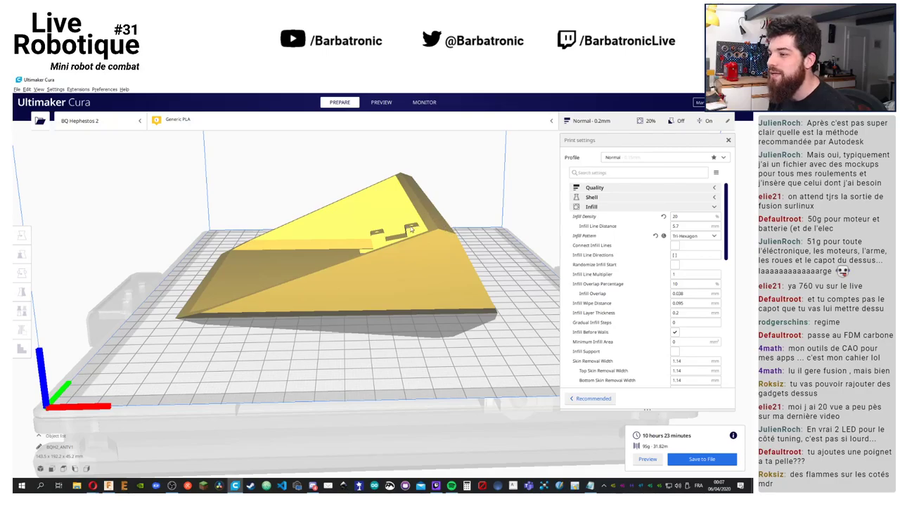
mouse_move(422, 225)
right_down()
mouse_move(500, 207)
mouse_move(437, 227)
mouse_move(419, 217)
right_up()
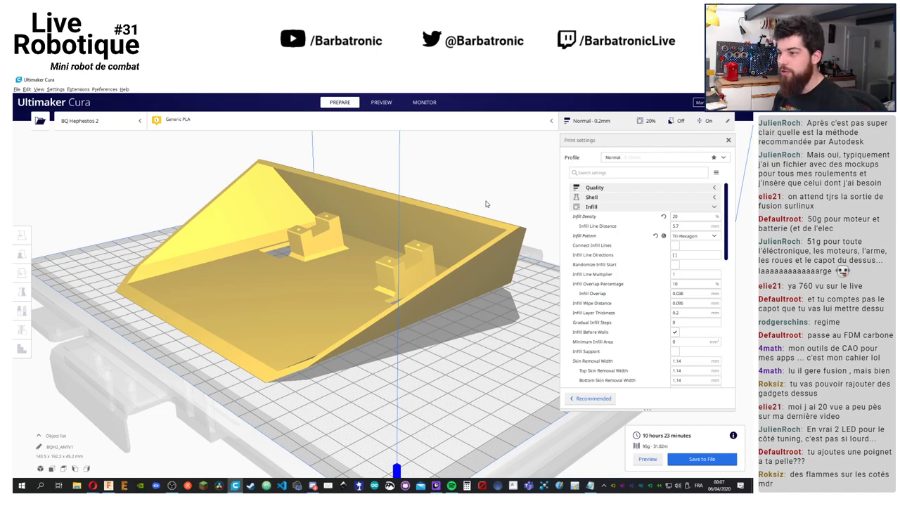
right_drag(514, 211, 466, 217)
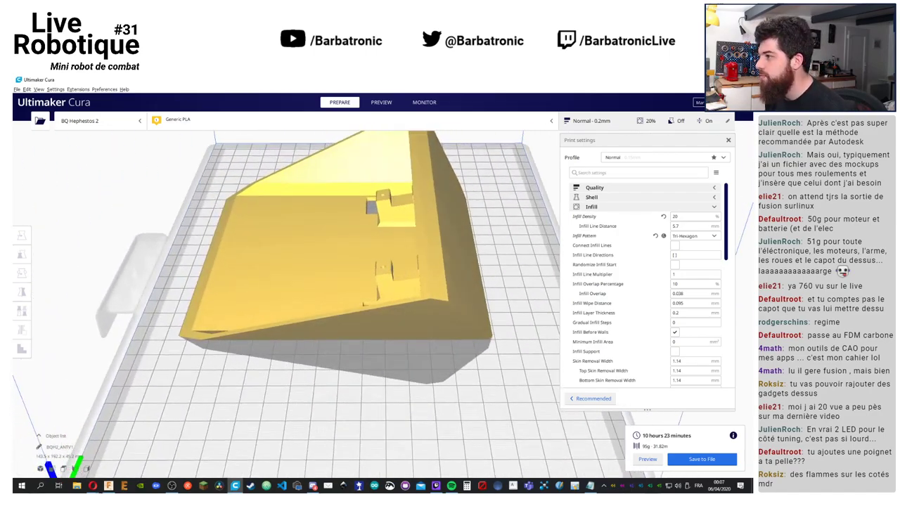
key(alt+Tab)
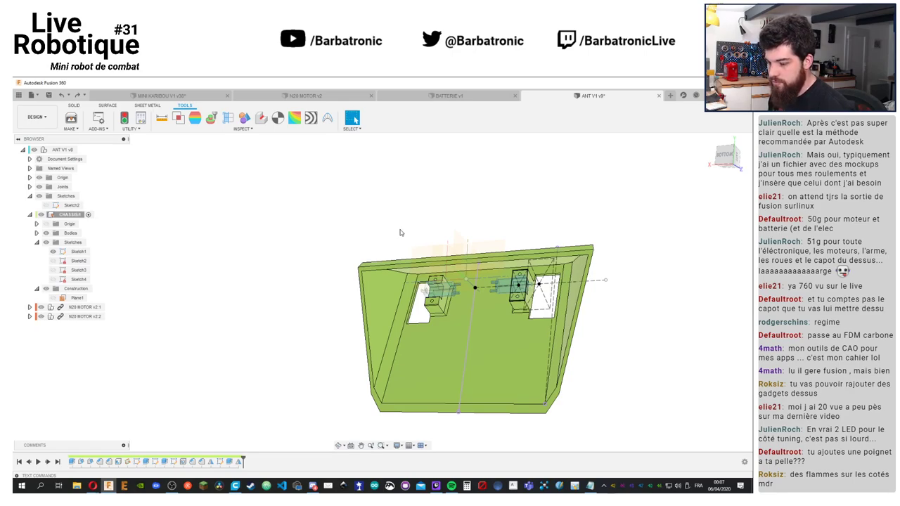
Redo the undone change and reapply Chamfer1 with a 2 mm distance on the rim edge
shift+middle_drag(438, 219, 211, 140)
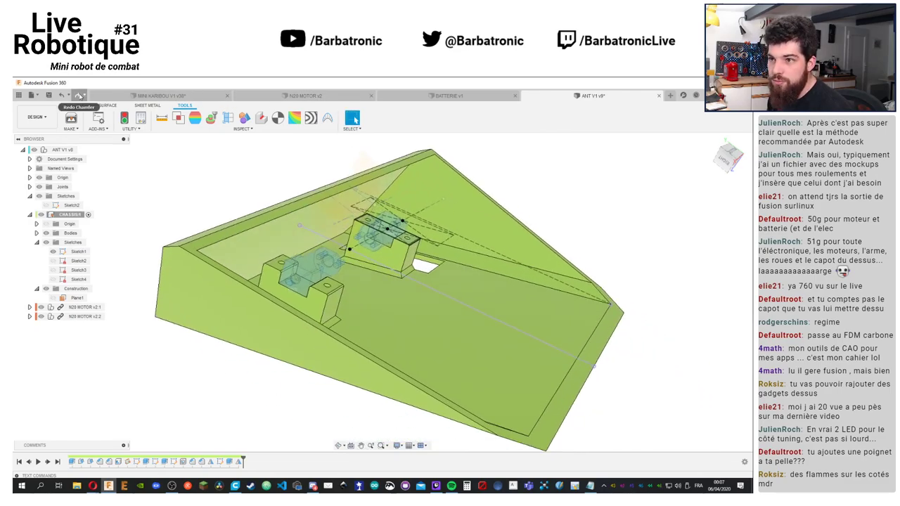
click(78, 95)
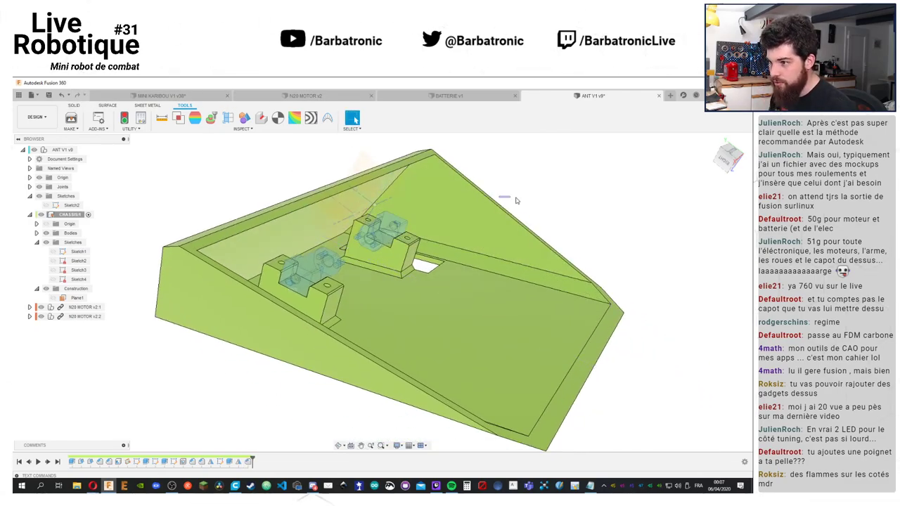
shift+middle_drag(569, 180, 537, 204)
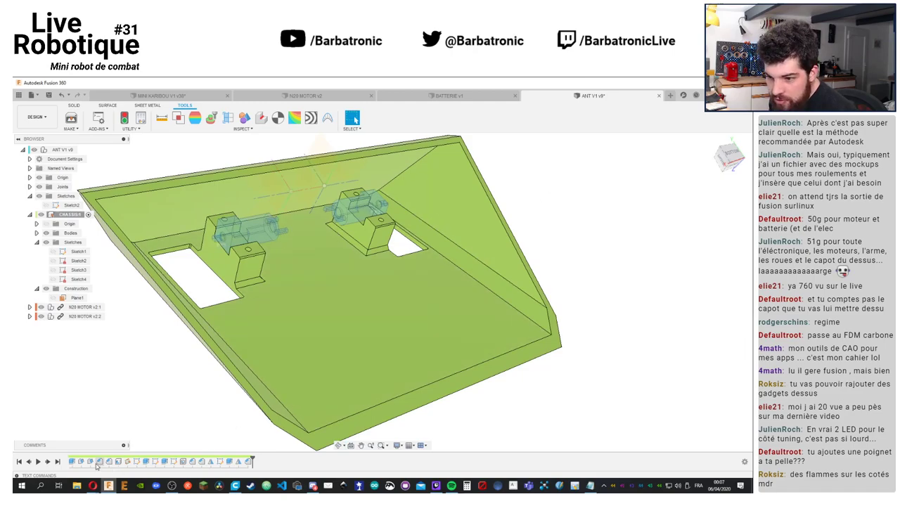
shift+middle_drag(133, 385, 201, 369)
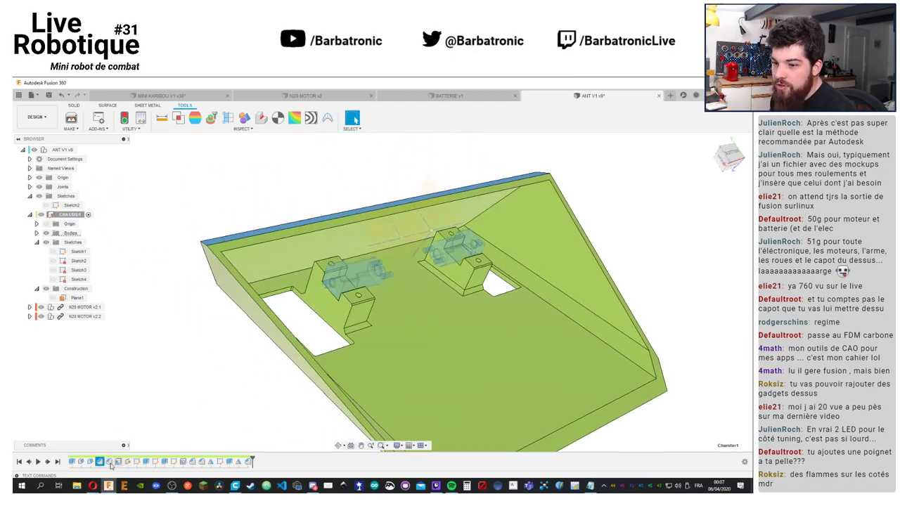
double_click(100, 462)
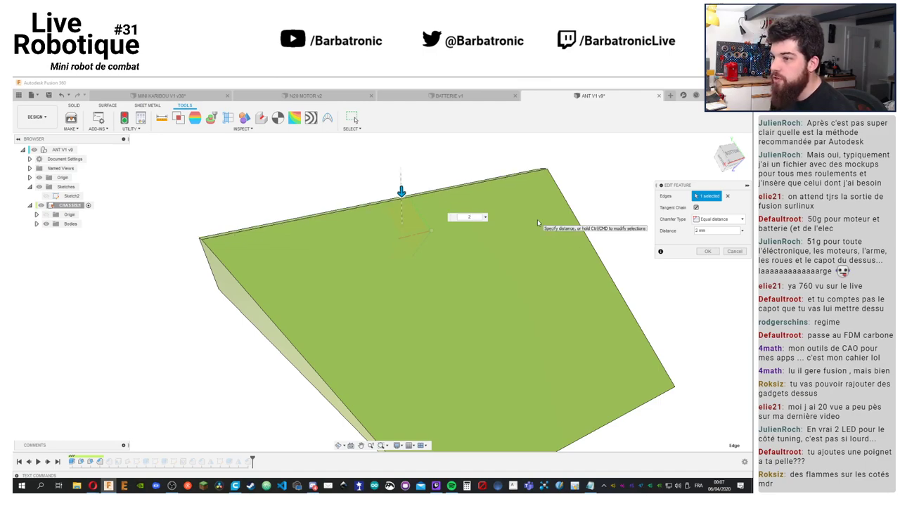
key(Return)
Save the ANT V1 chassis design as version v10
shift+middle_drag(630, 204, 535, 232)
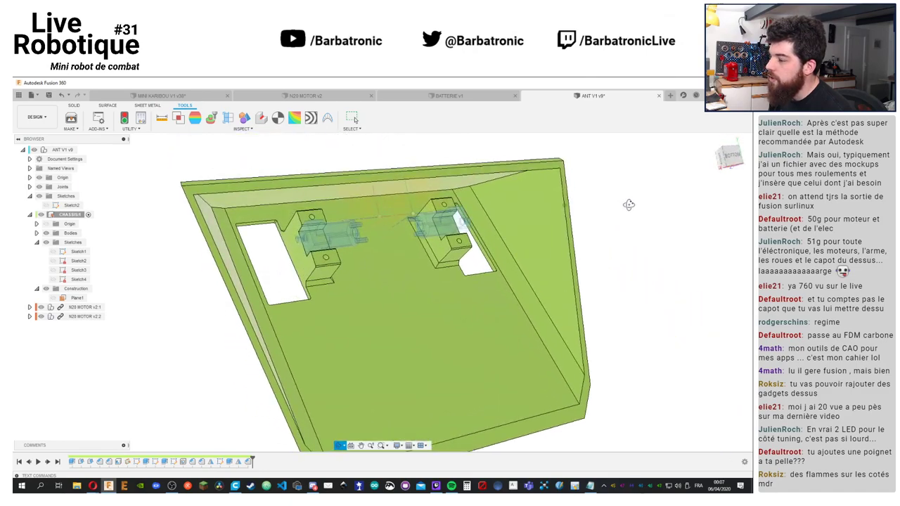
key(ctrl+s)
click(382, 292)
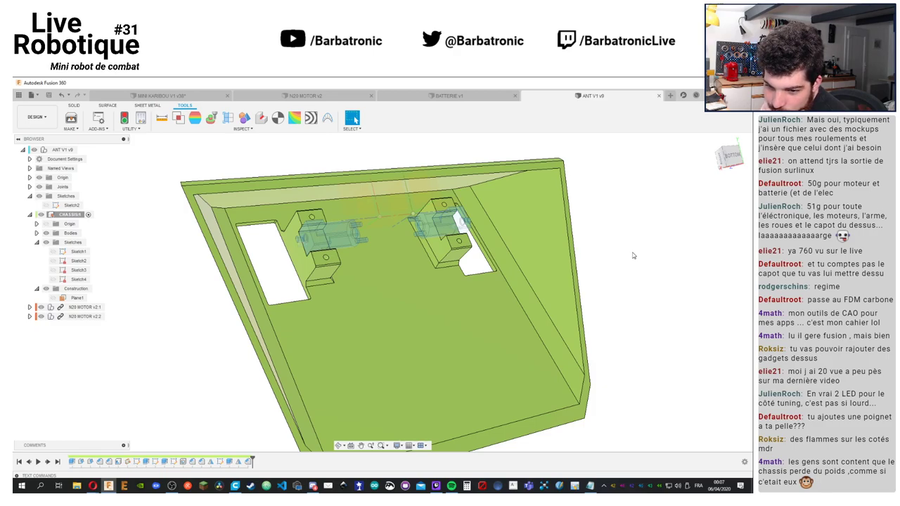
mouse_move(633, 255)
shift+middle_down()
mouse_move(659, 277)
mouse_move(646, 260)
shift+middle_up()
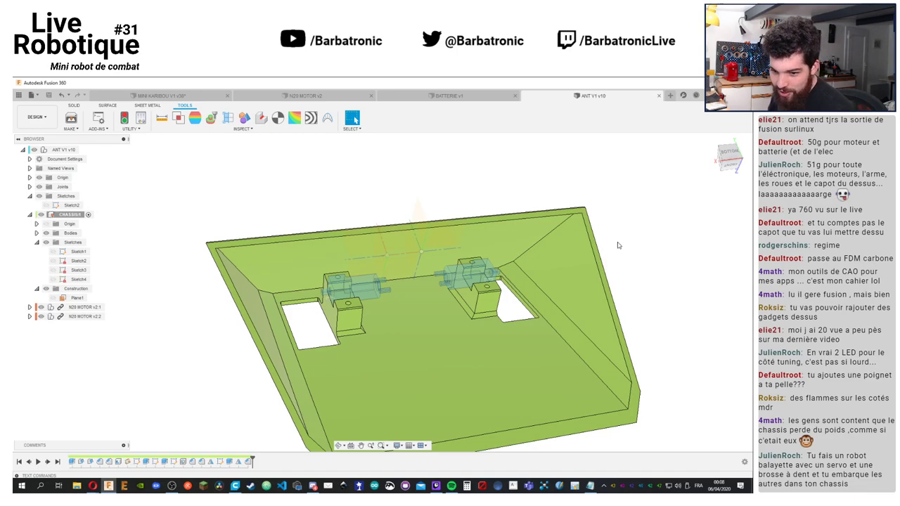
shift+middle_drag(650, 243, 646, 252)
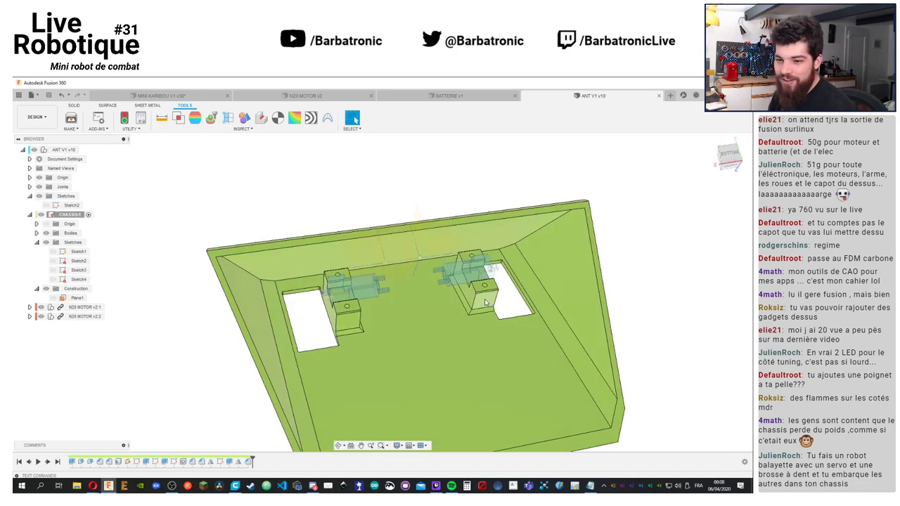
Preview the Vibrant robot in the antweight image results and open its YouTube video in a new tab
mouse_move(92, 484)
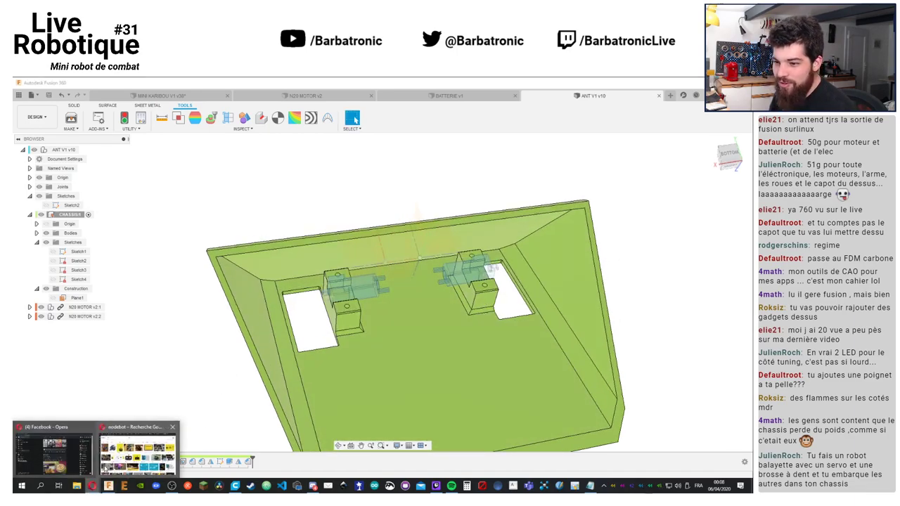
click(124, 454)
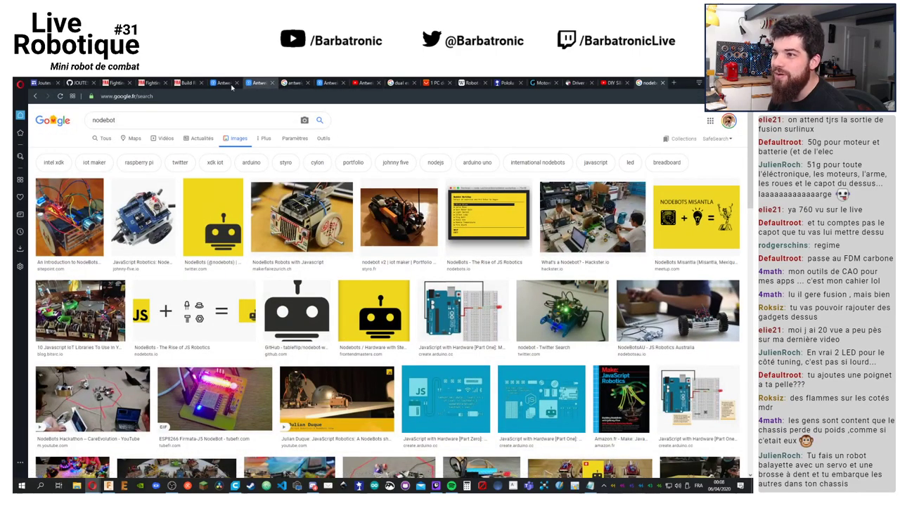
click(288, 84)
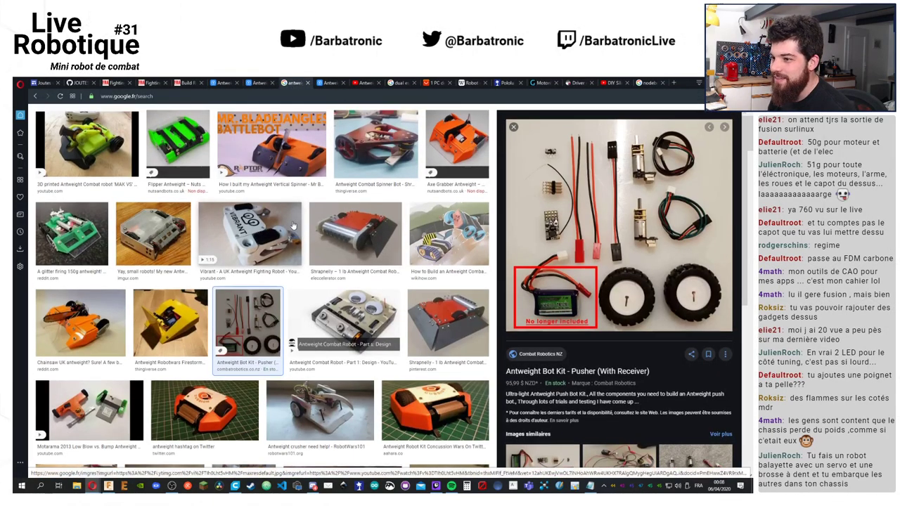
click(243, 246)
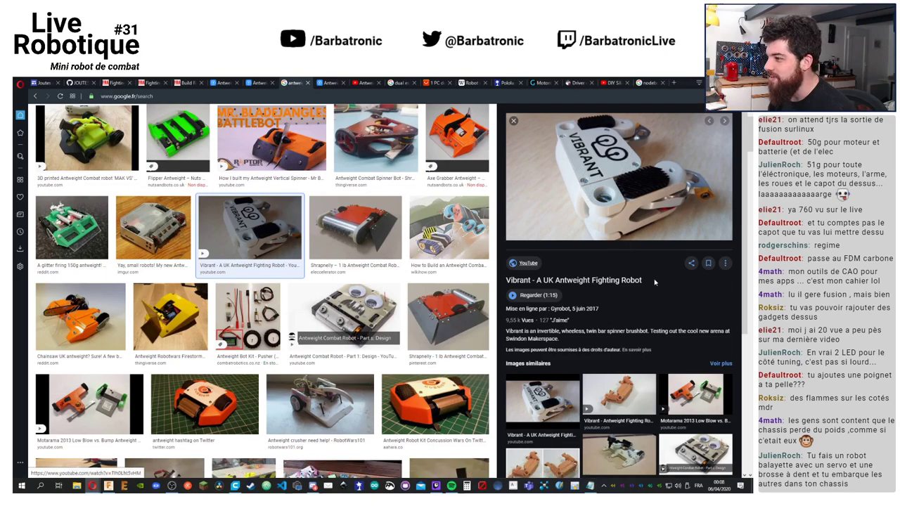
scroll(651, 283, up, 1)
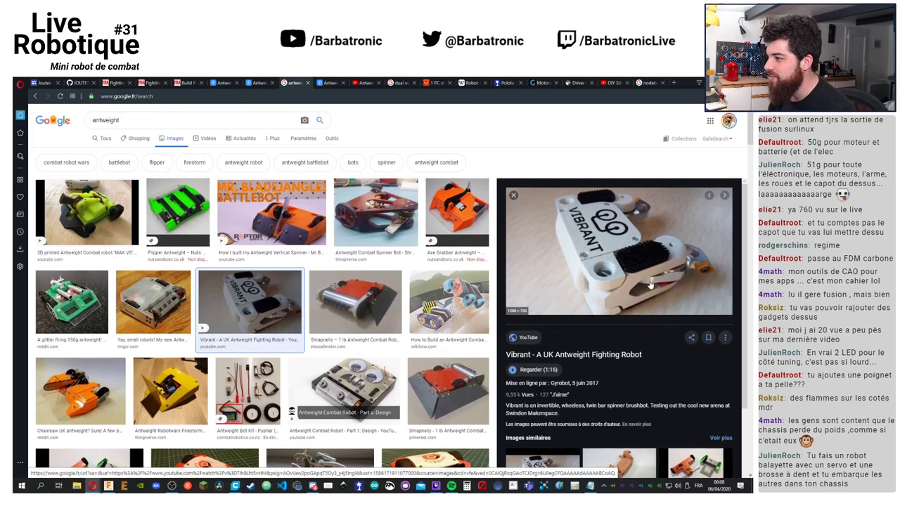
middle_click(689, 260)
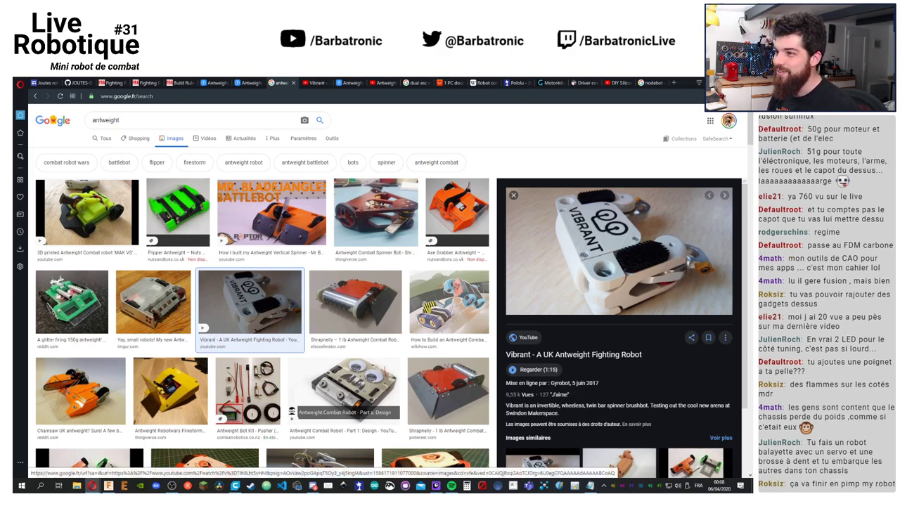
click(316, 83)
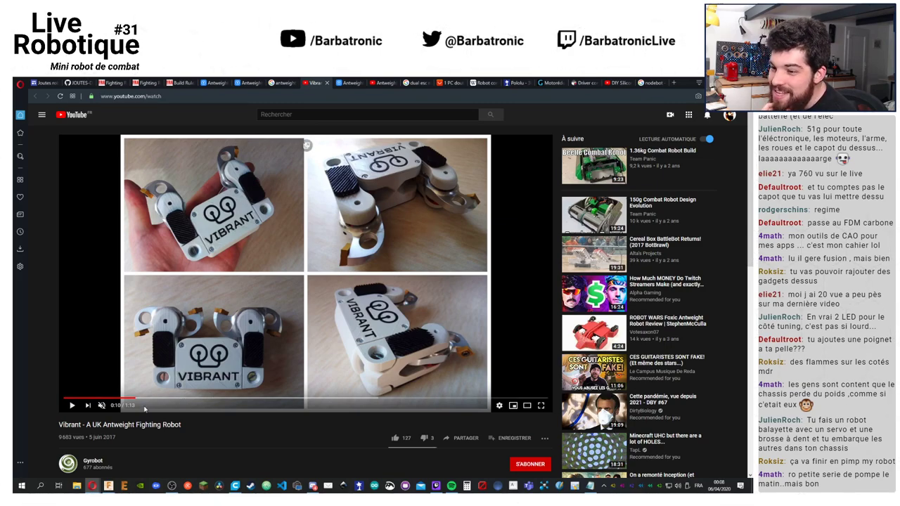
Watch the Vibrant video, pausing on the arena footage and finally at 1:11 near the end
click(73, 406)
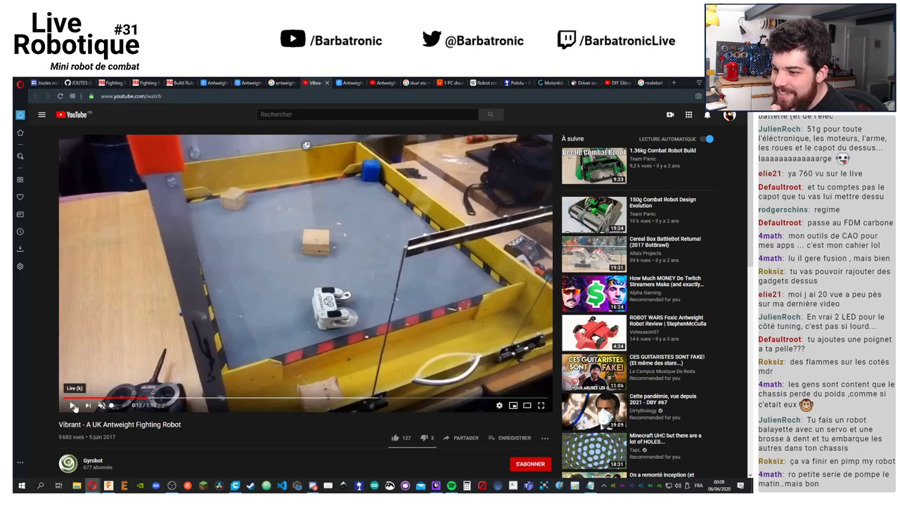
click(73, 407)
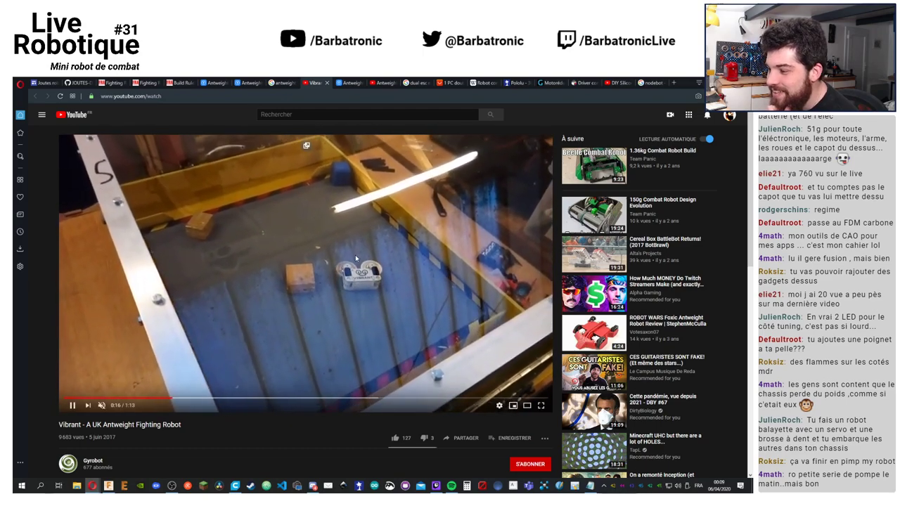
click(355, 259)
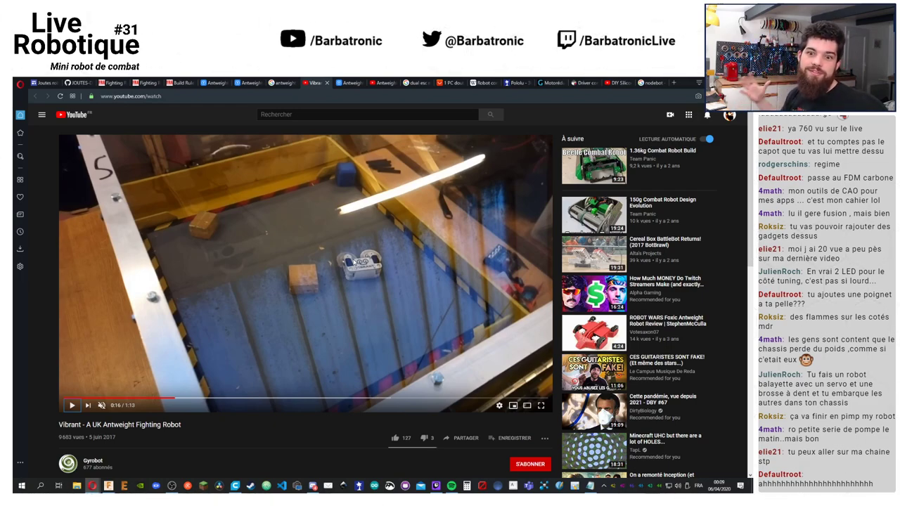
click(325, 273)
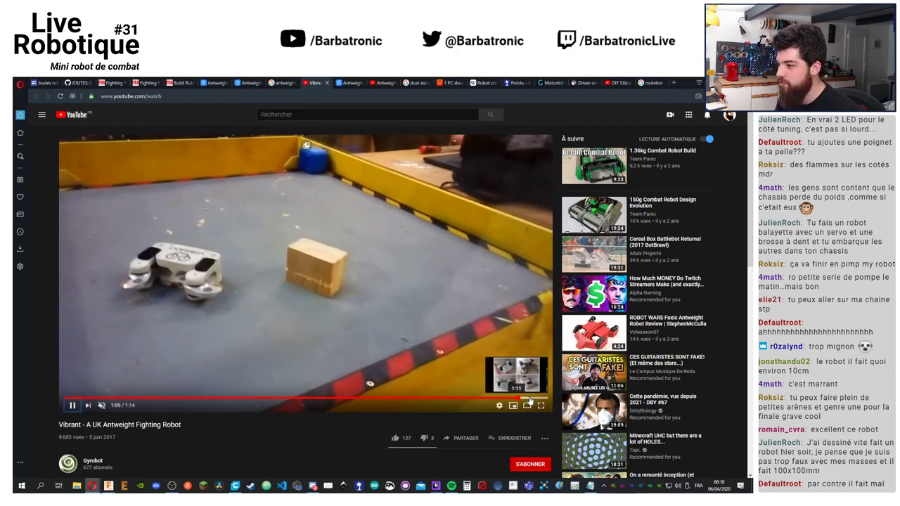
click(446, 336)
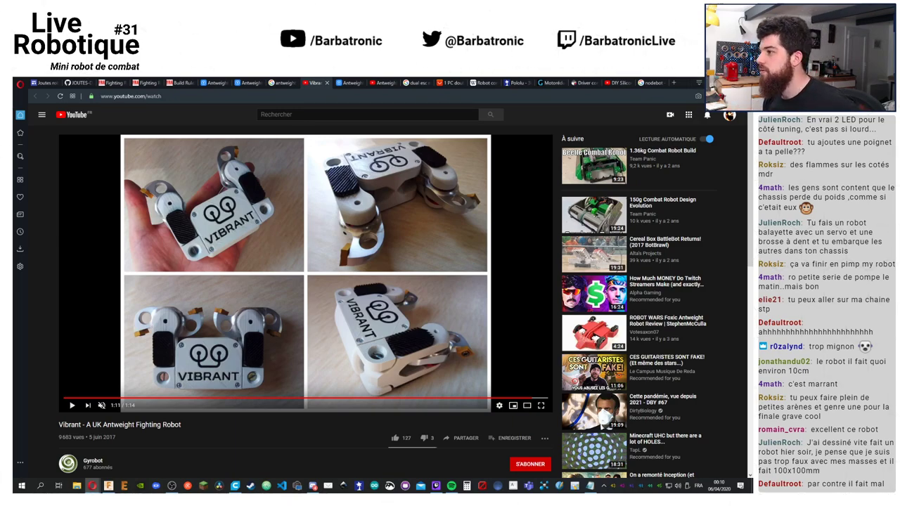
key(alt+Tab)
key(i)
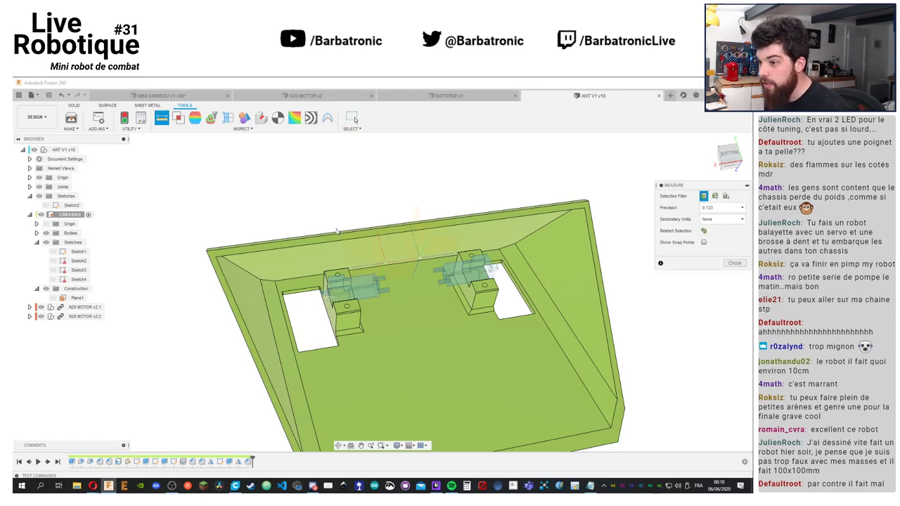
click(392, 245)
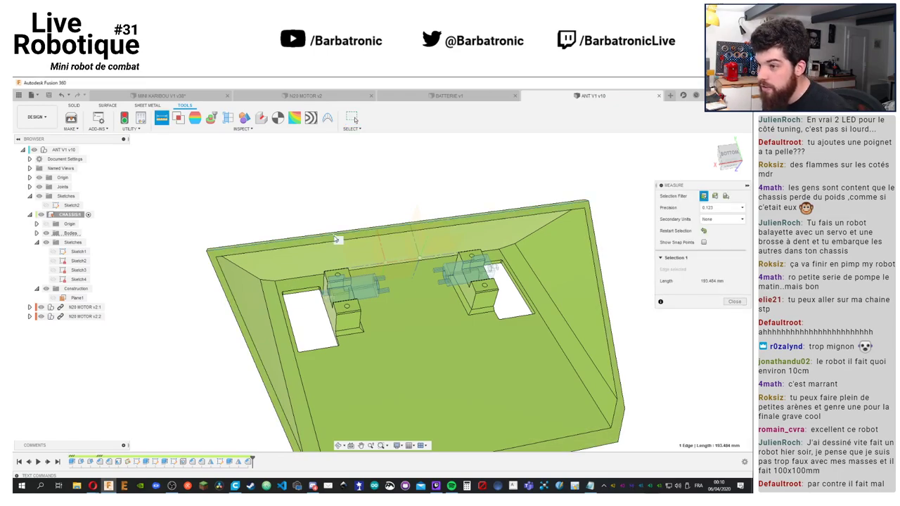
click(733, 303)
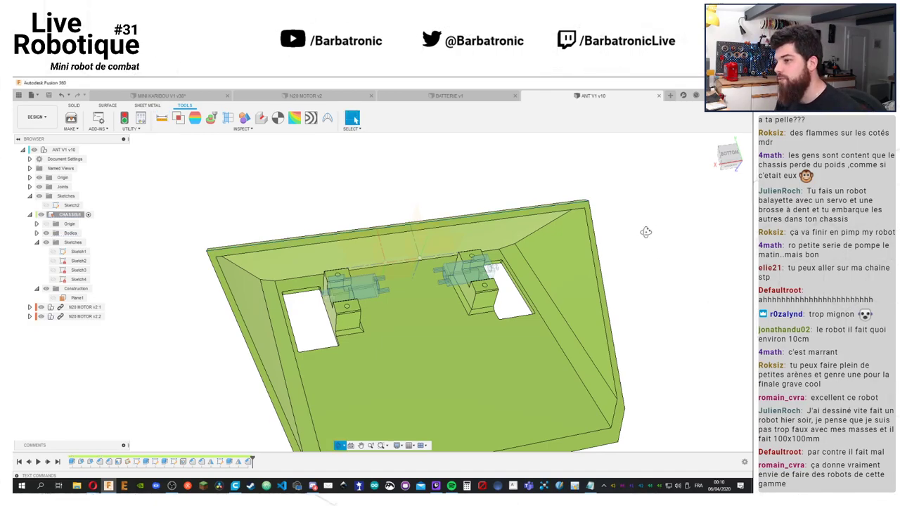
shift+middle_drag(653, 261, 449, 281)
shift+middle_drag(502, 353, 503, 311)
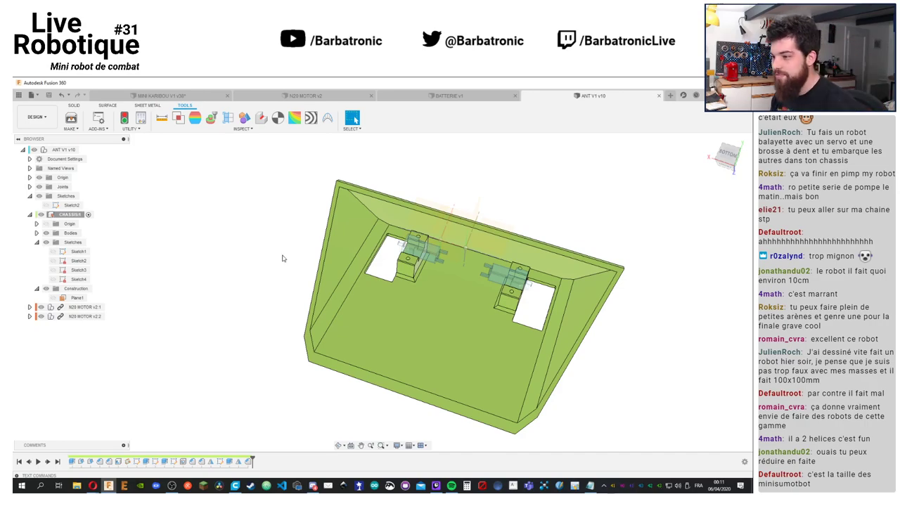
shift+middle_drag(257, 237, 278, 235)
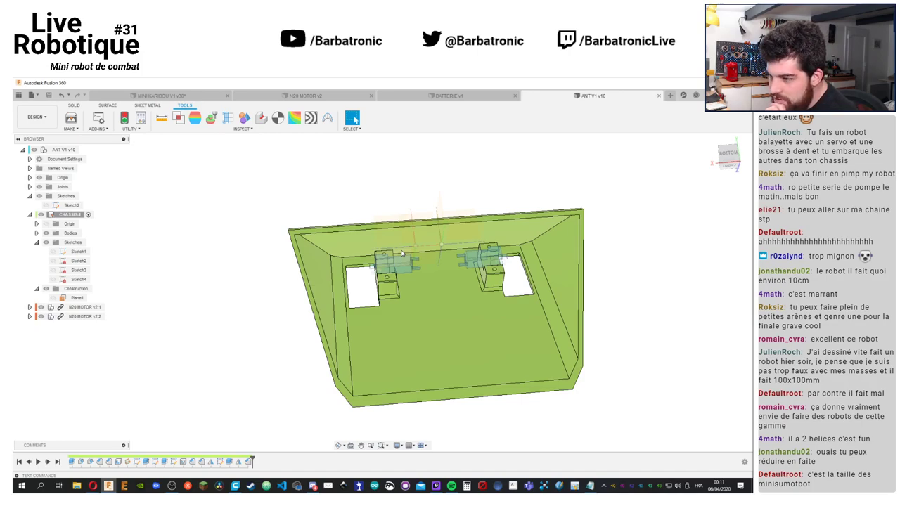
mouse_move(92, 485)
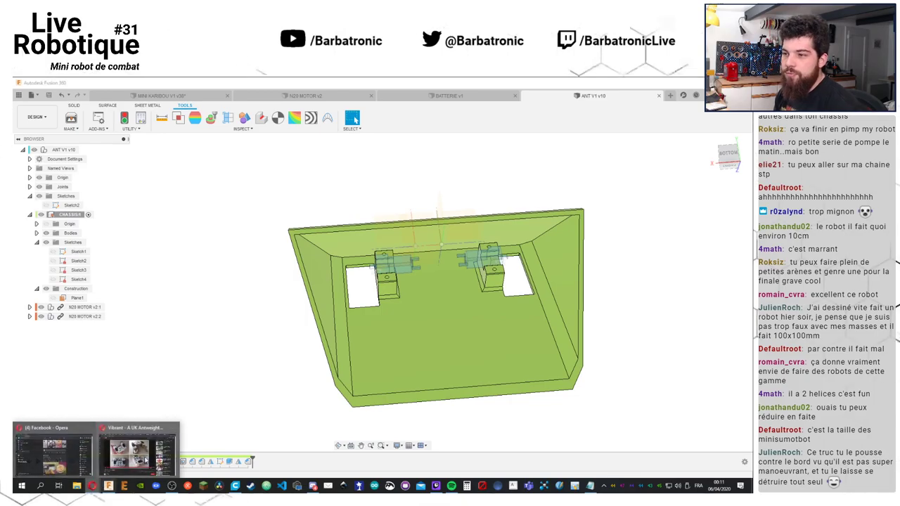
View the blue 3-D render of the Shrapnel spinner bot on Thingiverse
click(118, 458)
click(347, 83)
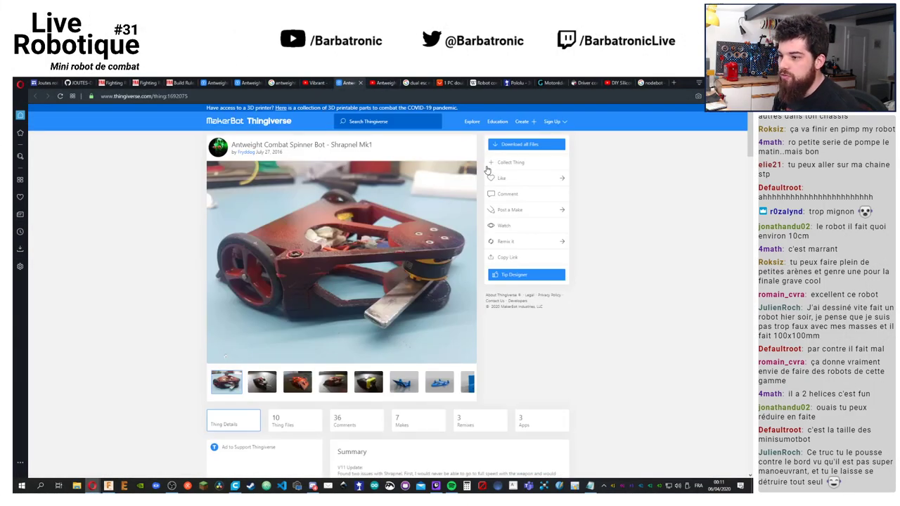
click(405, 388)
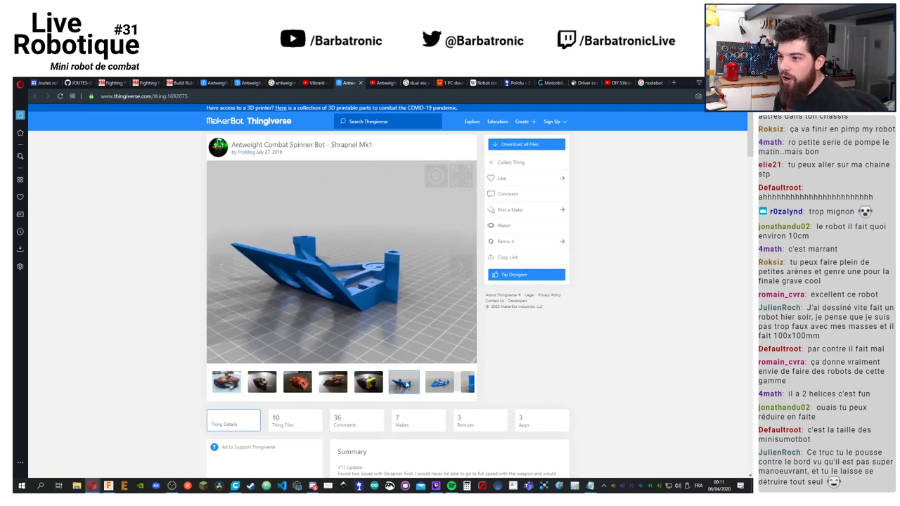
View the Firestorm R/C Robot's chassis render and open its Thing Files list
click(247, 84)
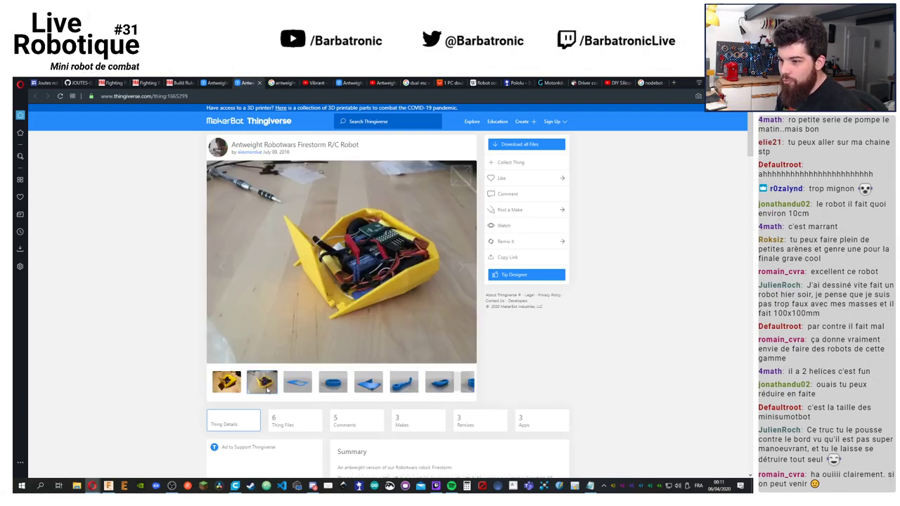
click(440, 386)
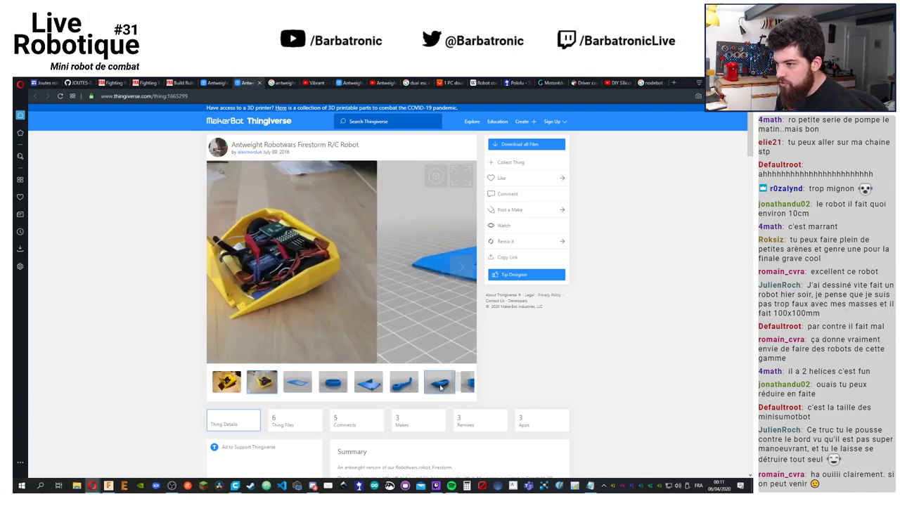
right_click(439, 383)
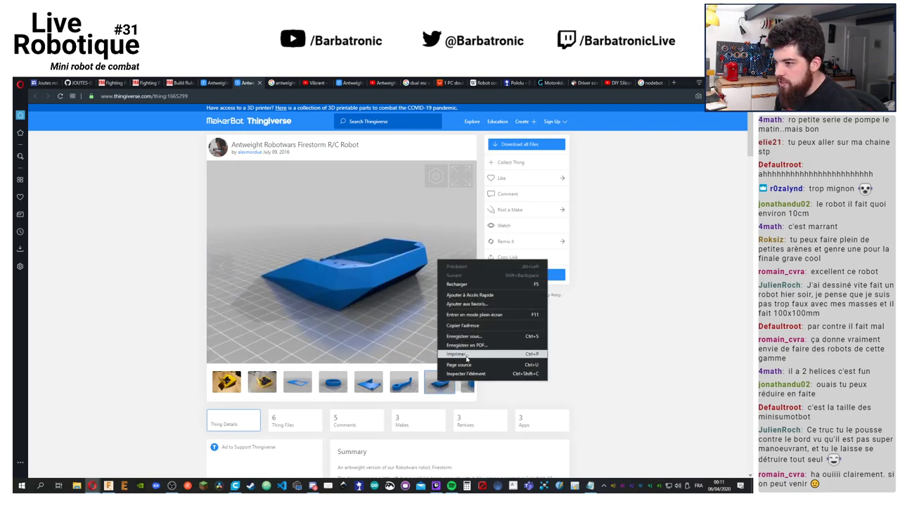
click(527, 407)
scroll(421, 377, down, 2)
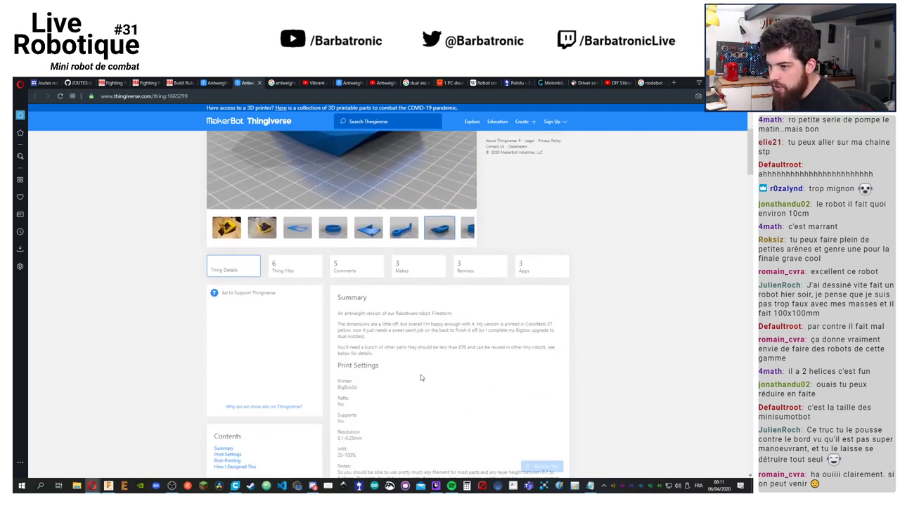
scroll(318, 320, down, 3)
scroll(327, 325, up, 4)
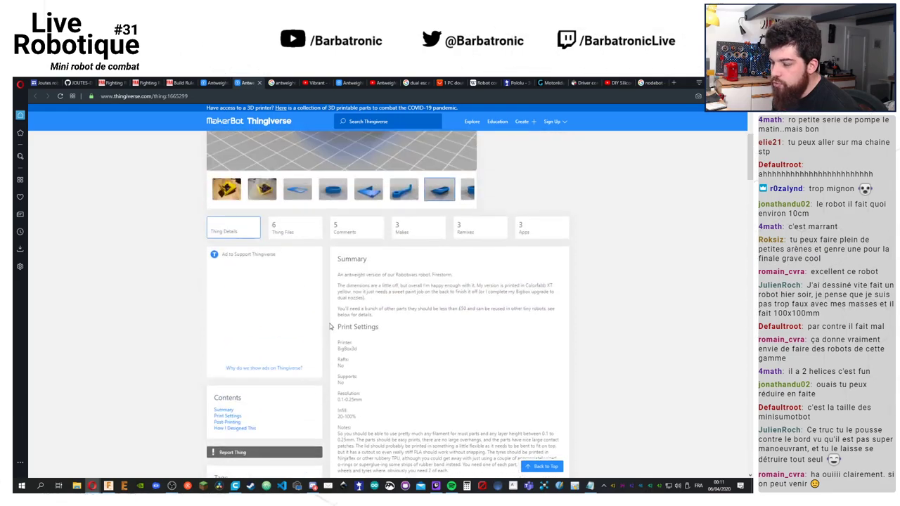
click(282, 383)
scroll(402, 389, down, 2)
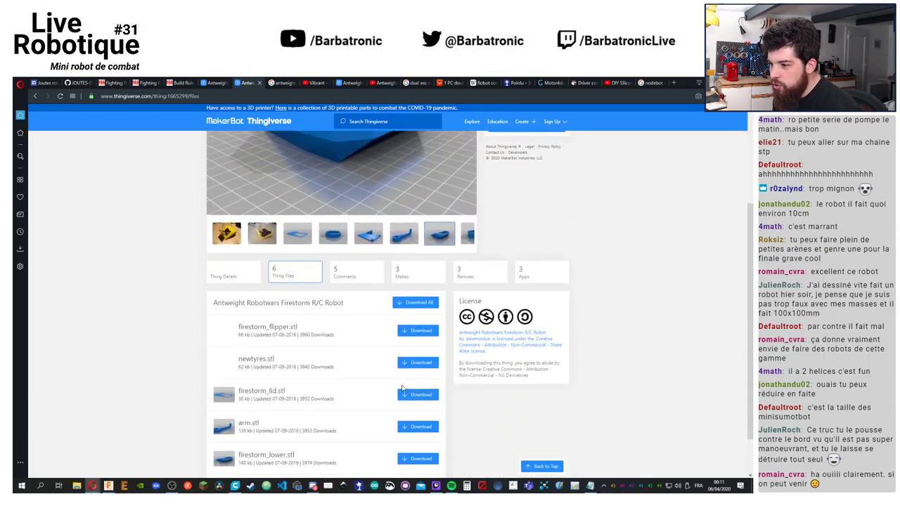
Download firestorm_lower.stl and save it to the Bureau (Desktop) folder
click(418, 407)
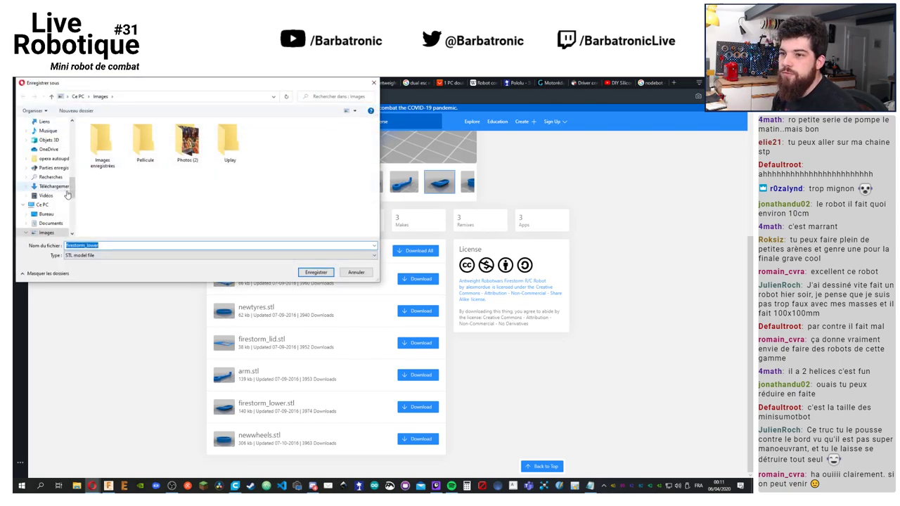
click(55, 186)
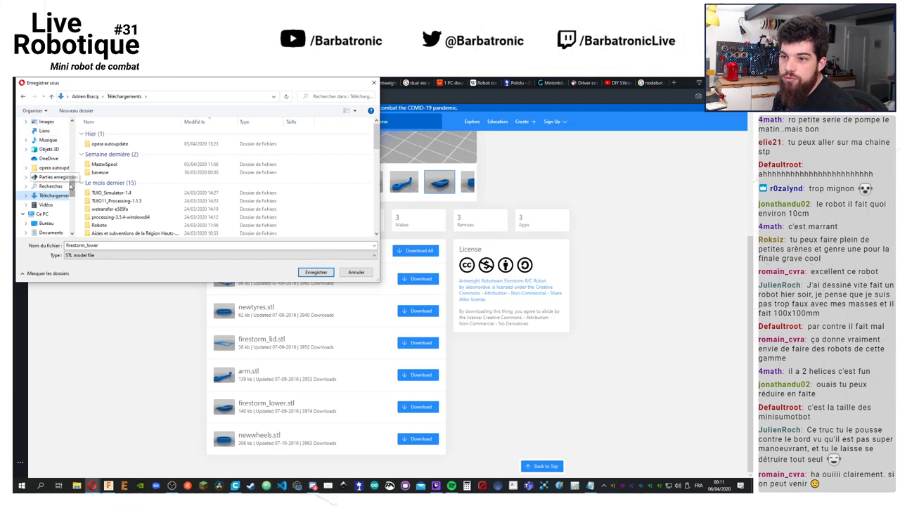
scroll(71, 191, down, 1)
scroll(72, 187, up, 3)
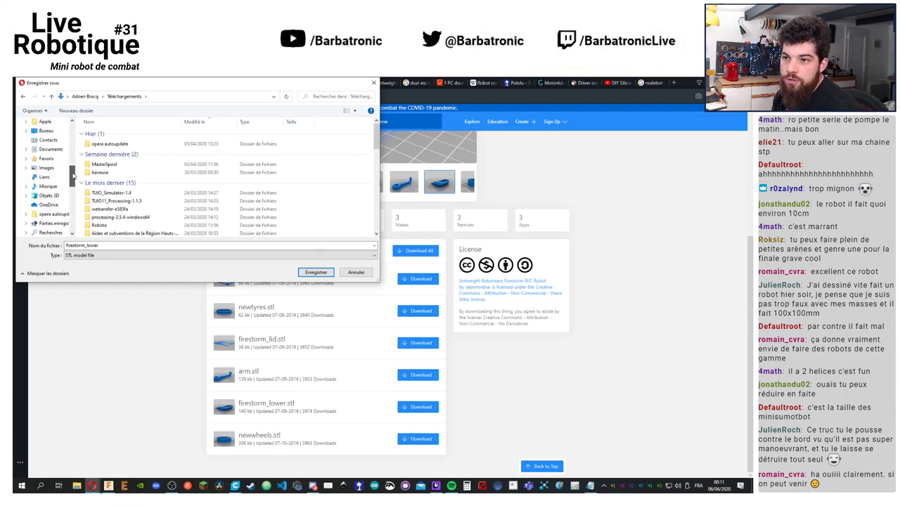
click(48, 149)
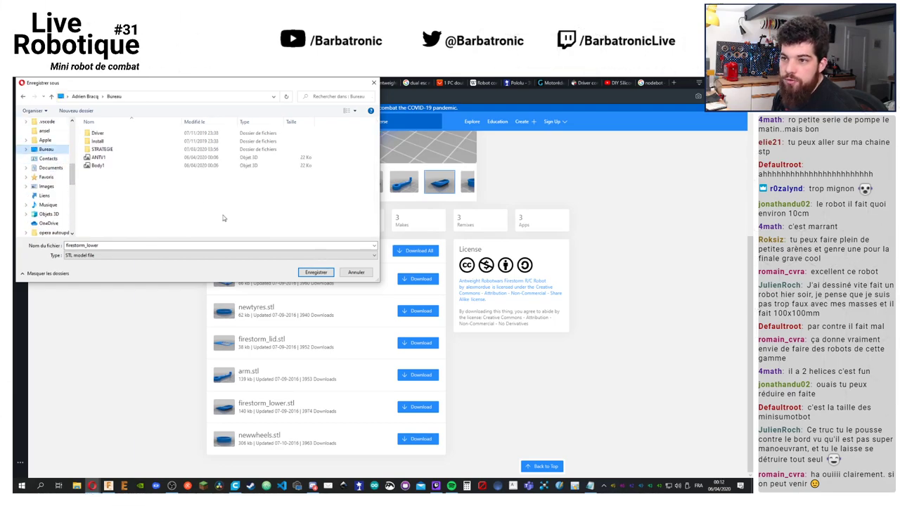
click(316, 273)
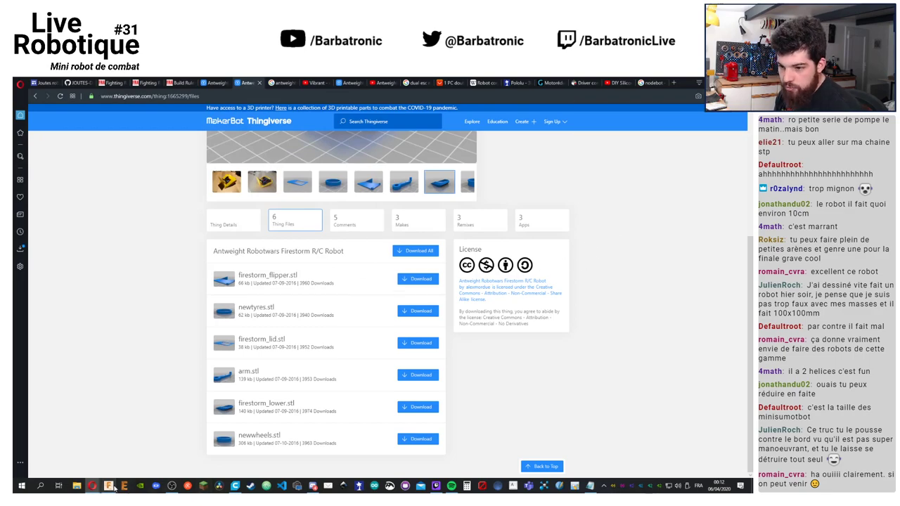
Launch a fresh Cura window with an empty build plate
click(235, 485)
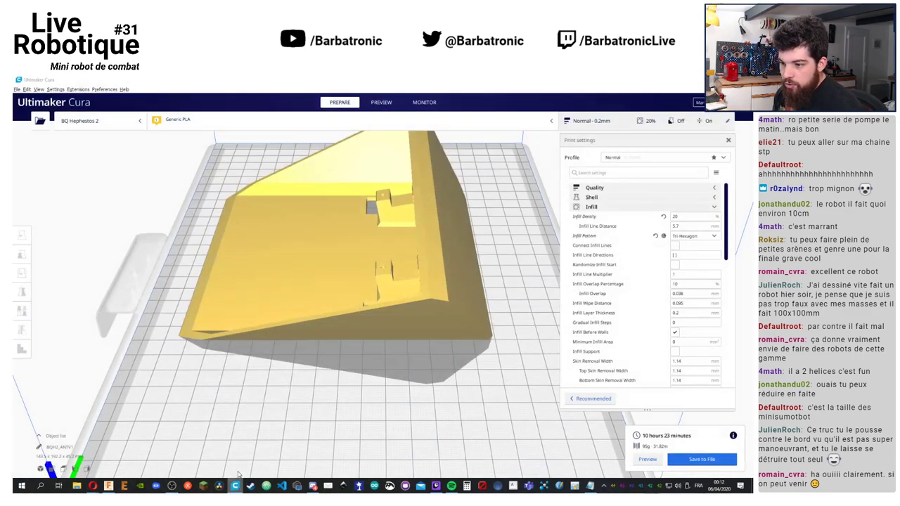
right_click(236, 485)
click(232, 445)
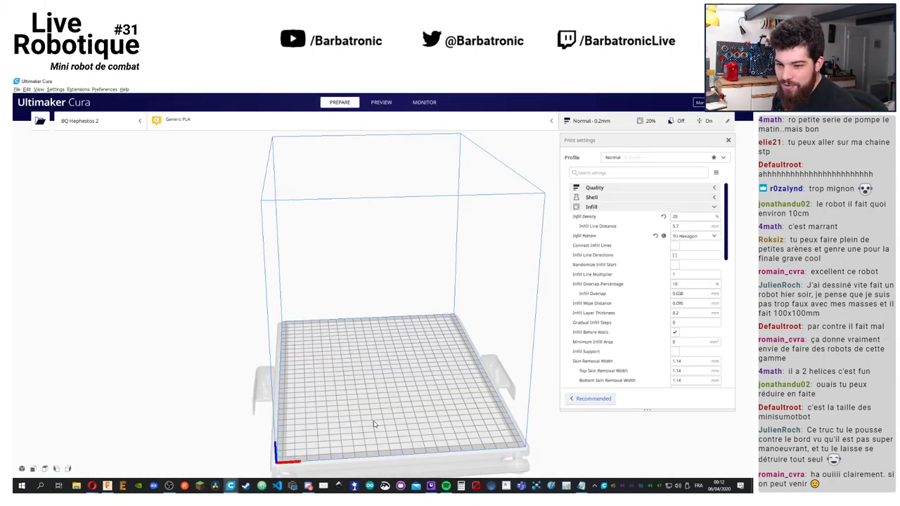
scroll(380, 426, up, 3)
right_drag(380, 426, 336, 305)
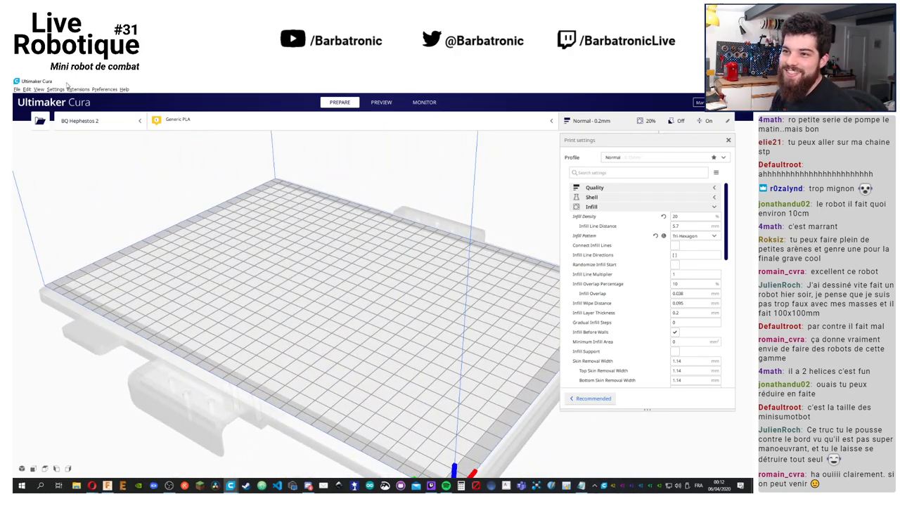
Open firestorm_lower from the Desktop onto the build plate
click(17, 90)
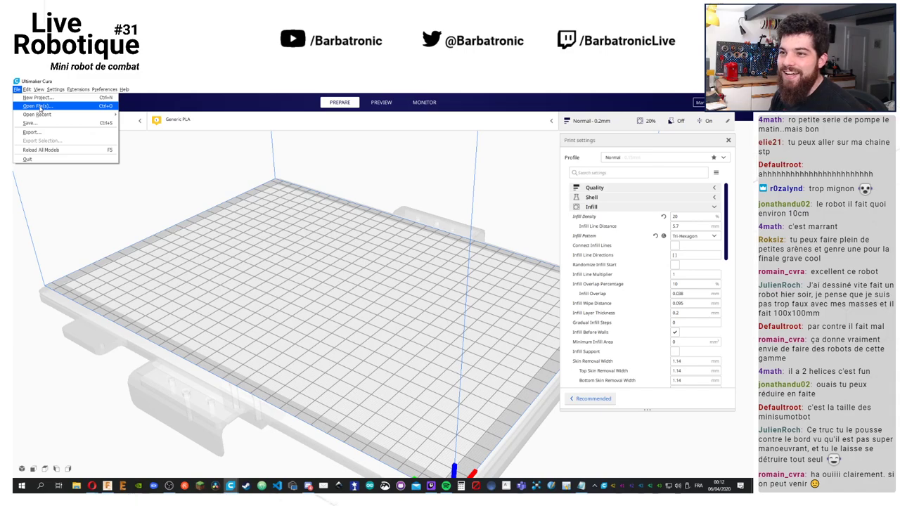
click(41, 106)
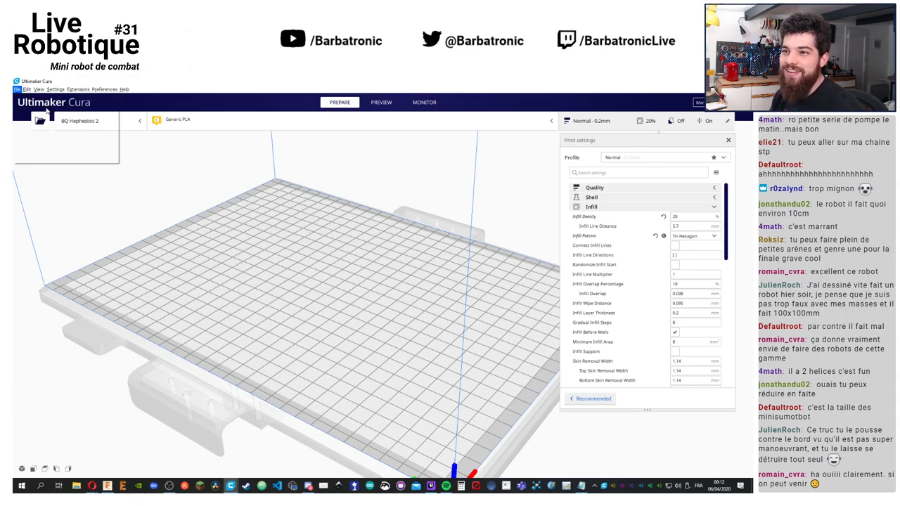
click(378, 152)
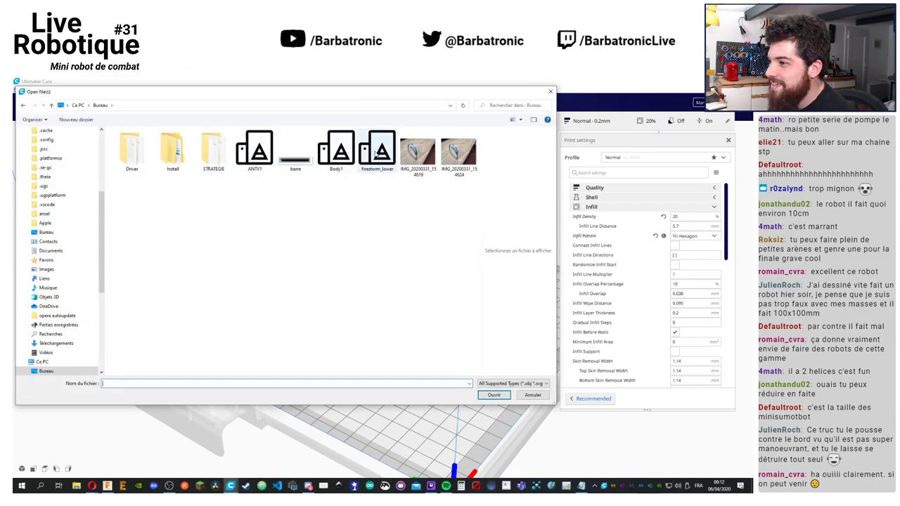
click(494, 396)
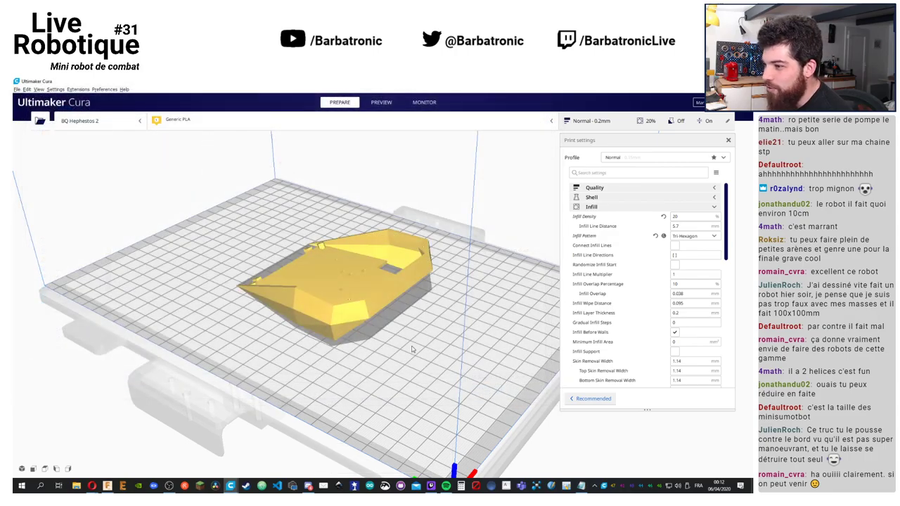
right_drag(499, 380, 516, 359)
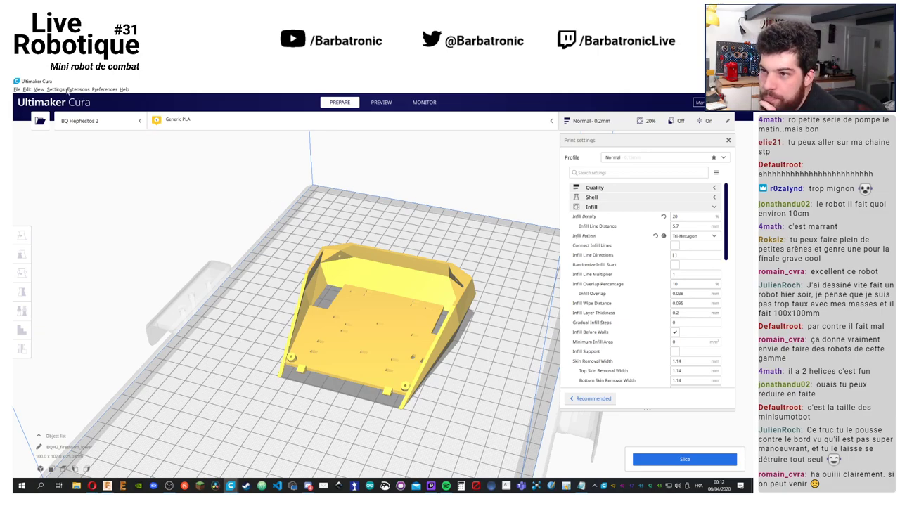
Load the ANTV1 chassis model and move it onto the build plate
click(16, 89)
click(35, 113)
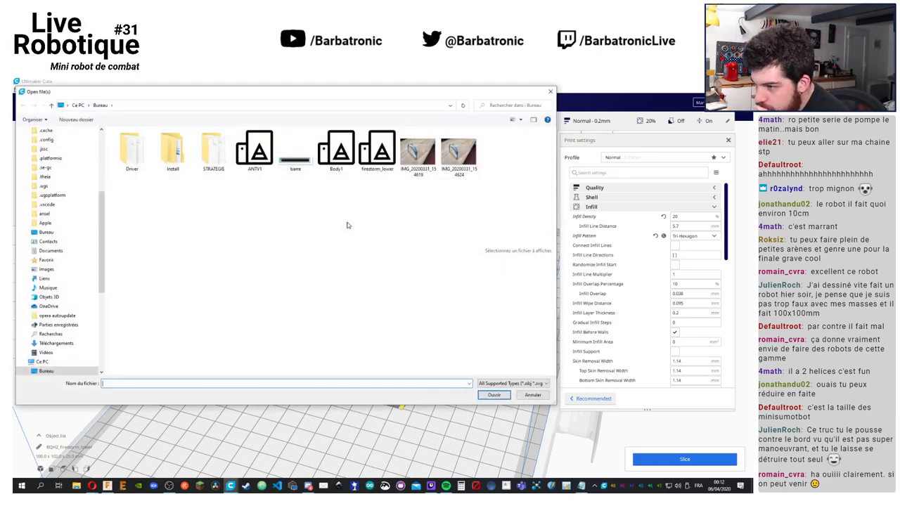
double_click(254, 149)
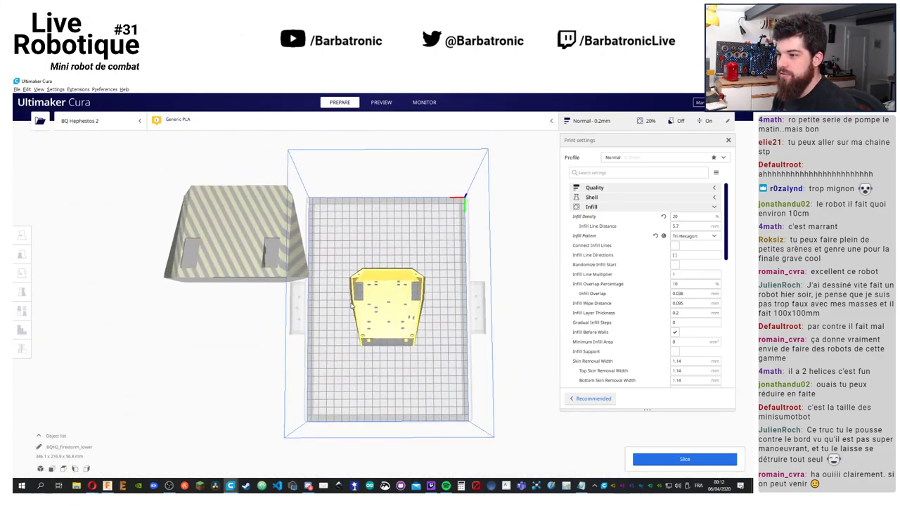
click(269, 264)
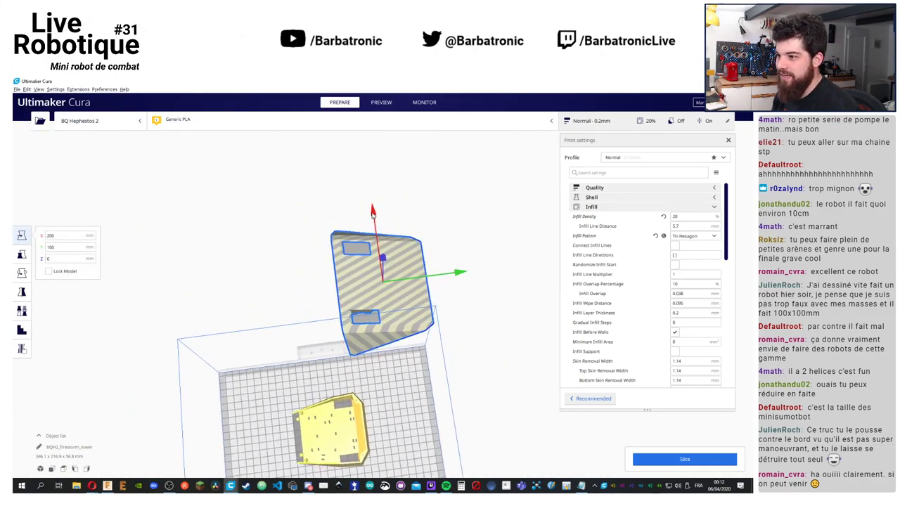
drag(372, 212, 387, 312)
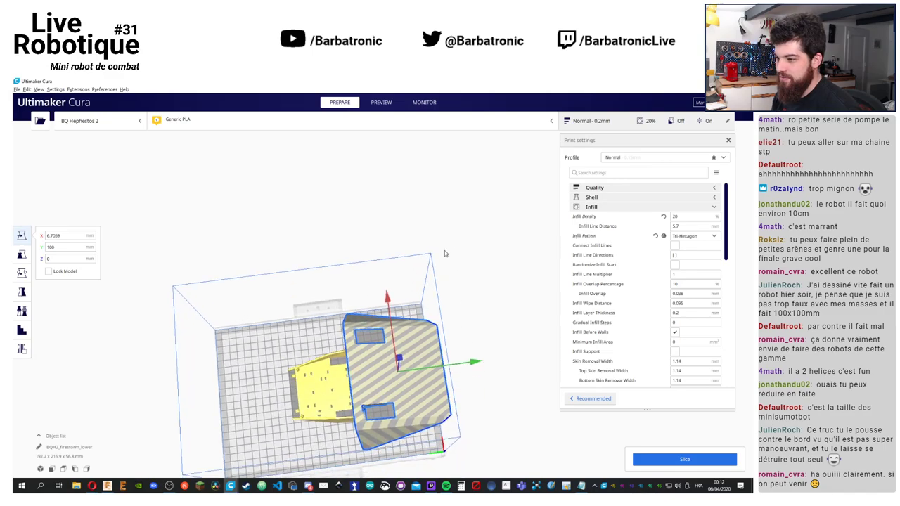
Position the striped ANTV1 chassis beside the yellow firestorm_lower part
click(323, 385)
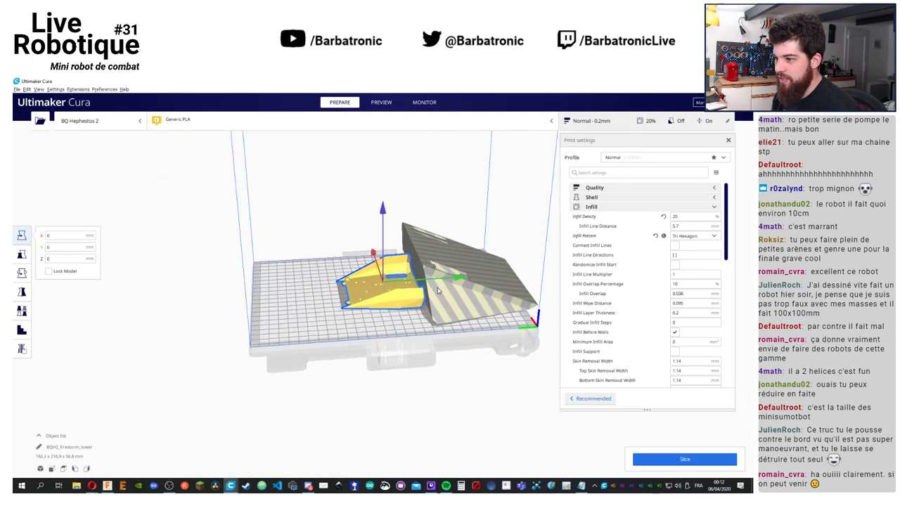
click(437, 290)
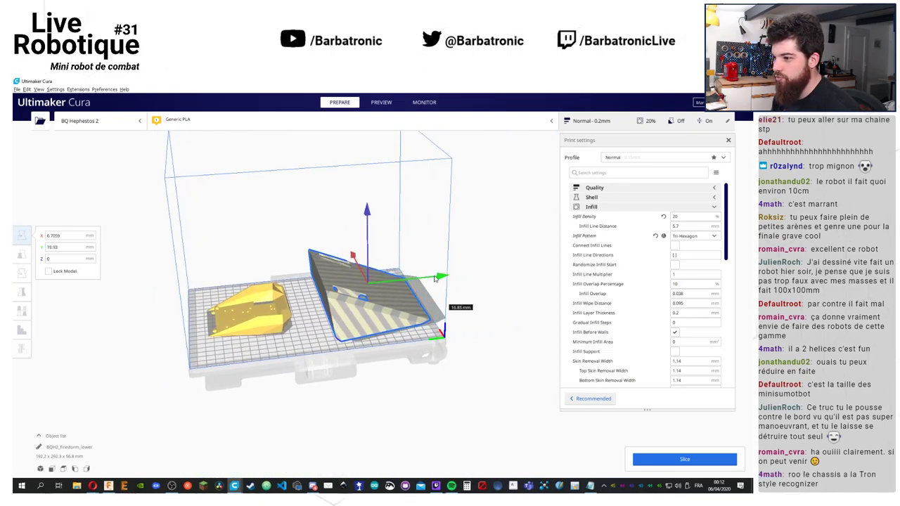
drag(436, 279, 444, 284)
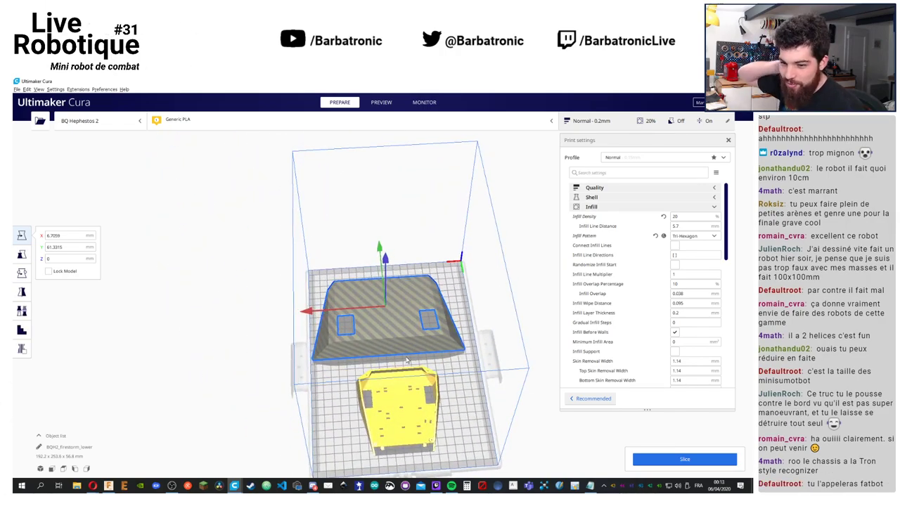
drag(307, 314, 317, 315)
right_drag(316, 315, 334, 306)
click(333, 305)
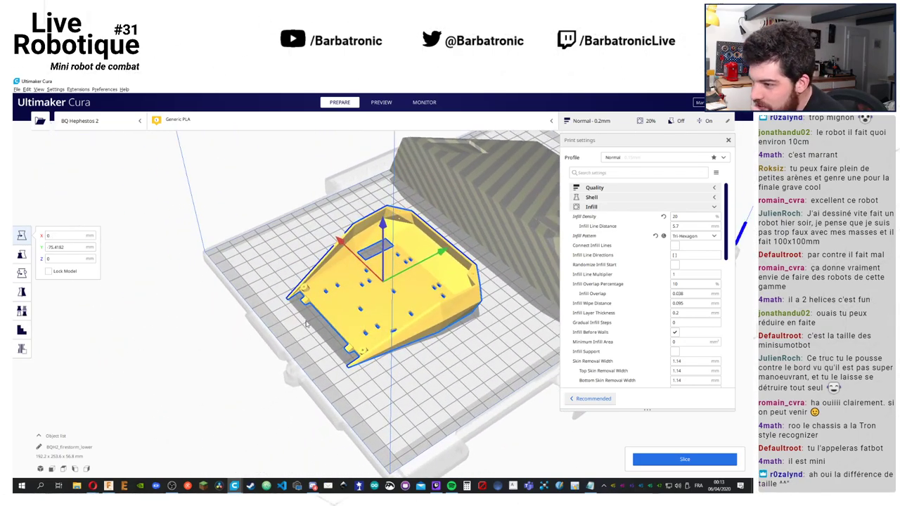
right_drag(213, 318, 162, 317)
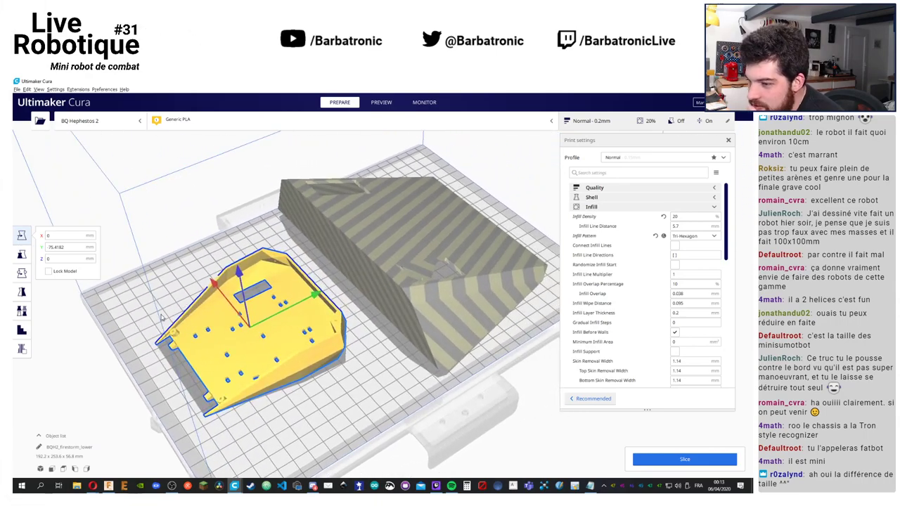
Open the Scale tool and read the striped model's dimensions
click(22, 258)
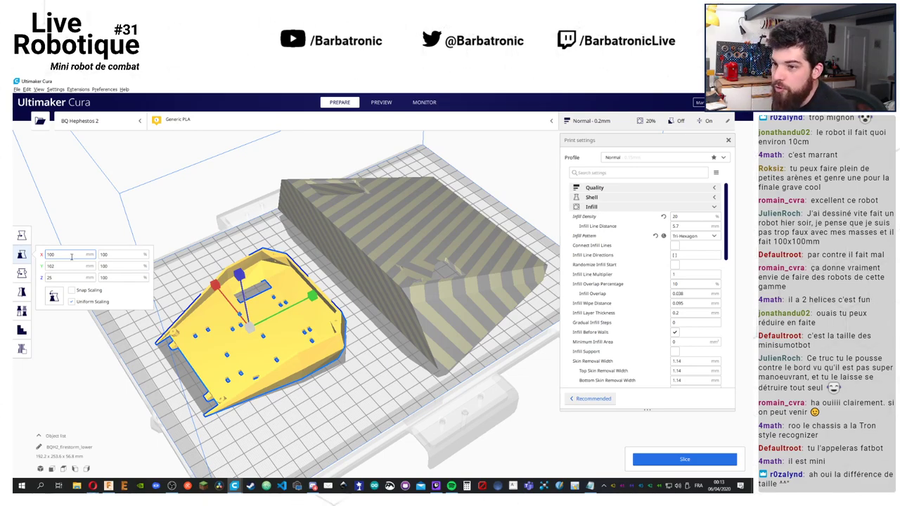
click(316, 250)
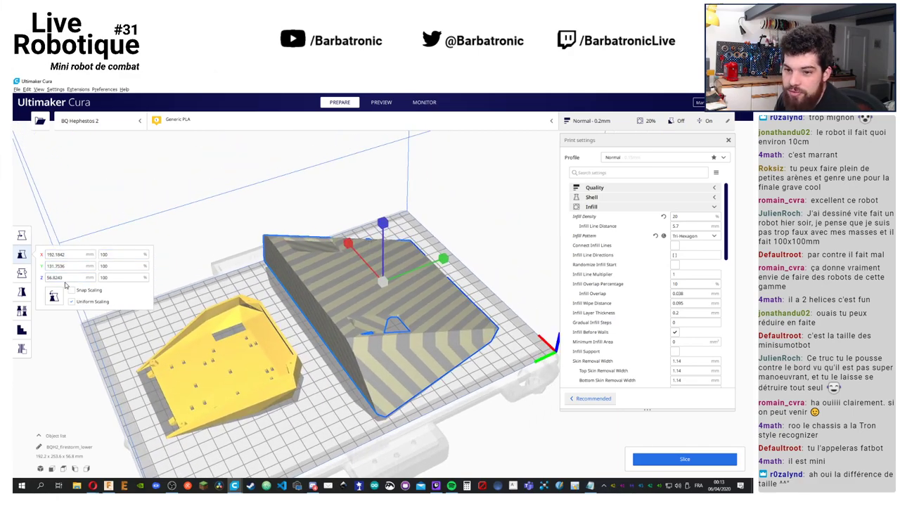
mouse_move(317, 368)
right_down()
mouse_move(321, 345)
mouse_move(320, 355)
right_up()
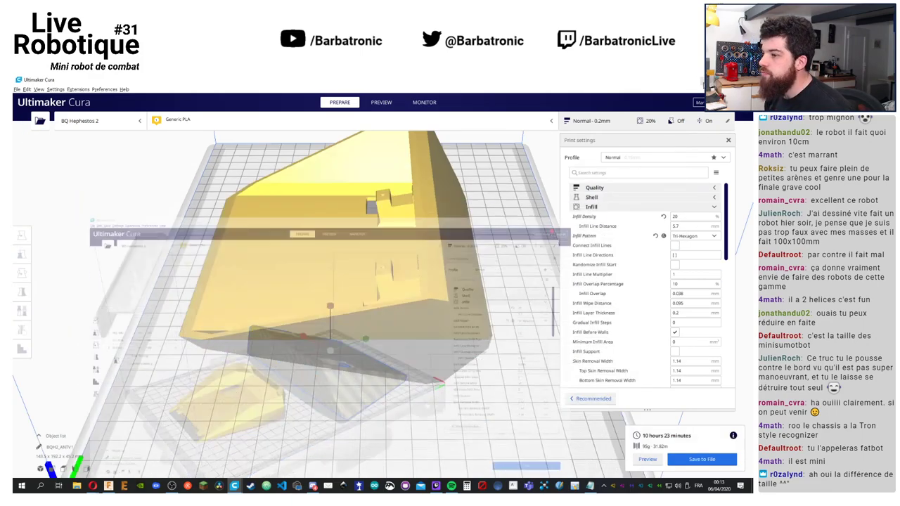
Bring up the ANT V1 v10 chassis in Fusion 360 and tilt it to a side view
click(109, 487)
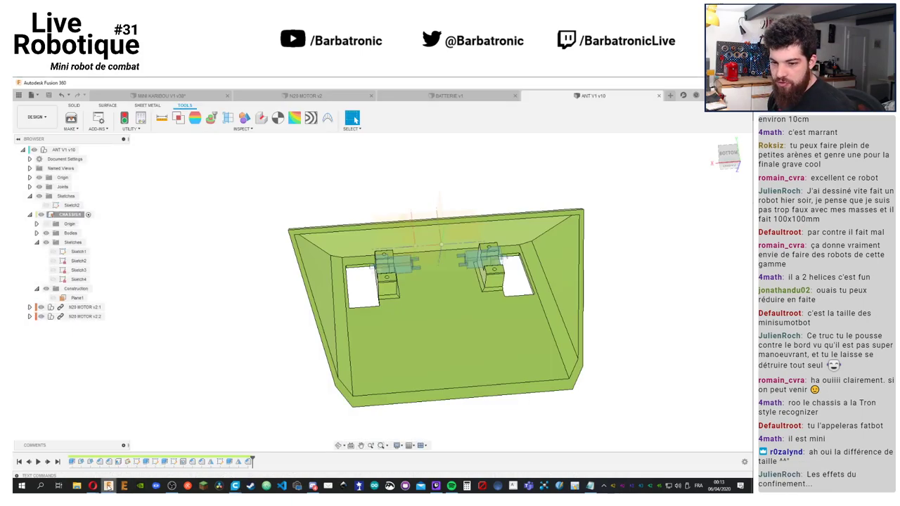
shift+middle_drag(268, 319, 464, 331)
key(Escape)
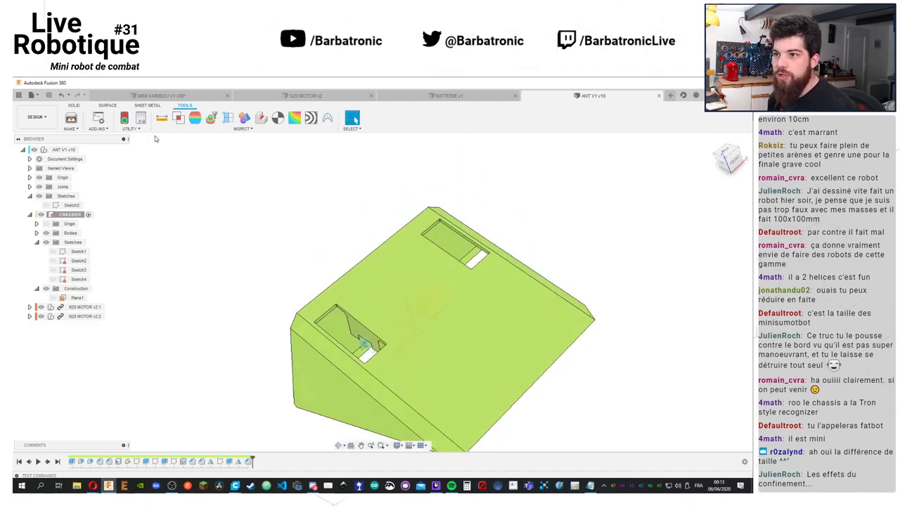
Open the design parameters list and move it aside to reveal the model
click(74, 105)
click(338, 117)
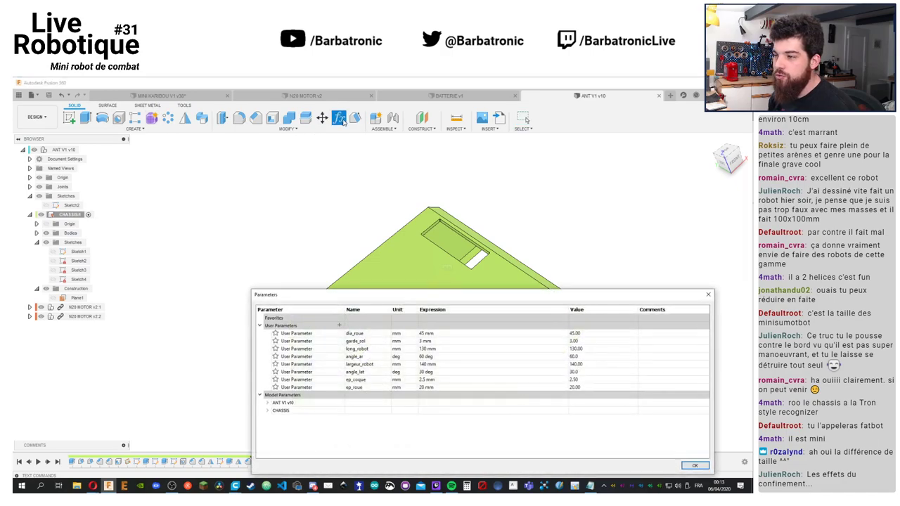
drag(462, 288, 317, 185)
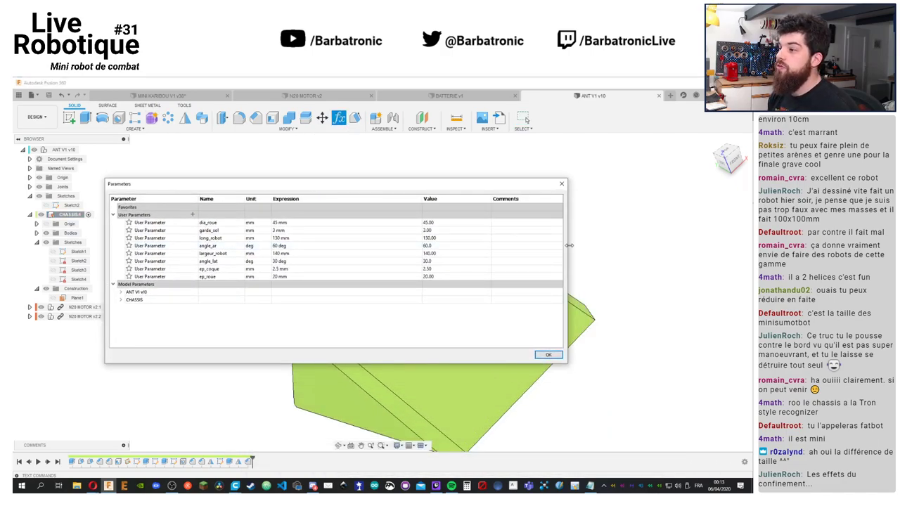
drag(566, 245, 378, 243)
drag(338, 199, 264, 198)
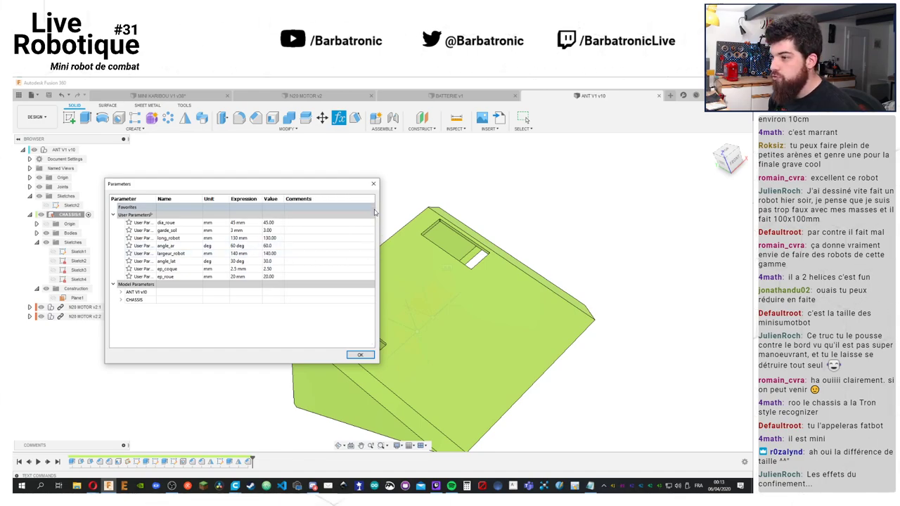
drag(336, 186, 268, 117)
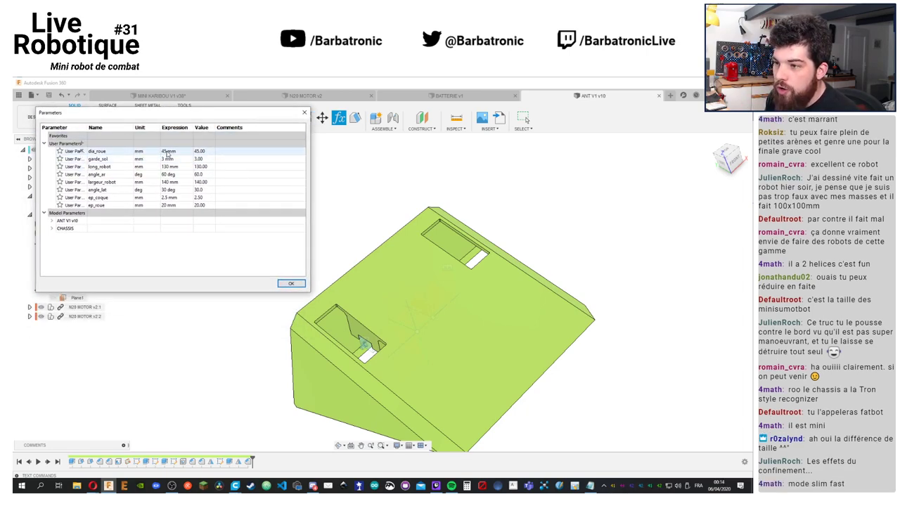
Set ep_roue to 10 mm, ep_coque to 2 mm, keep angle_lat 30 deg, and largeur_robot 100 mm
double_click(173, 206)
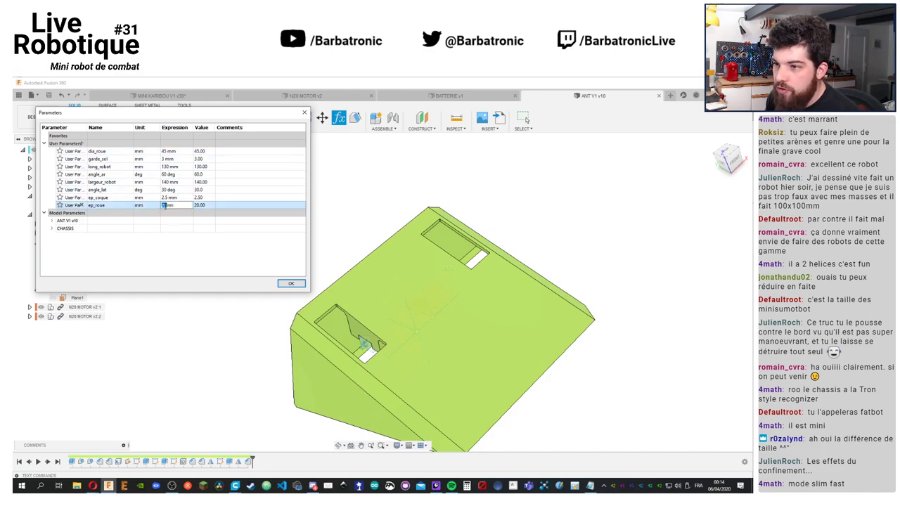
text(10)
key(Return)
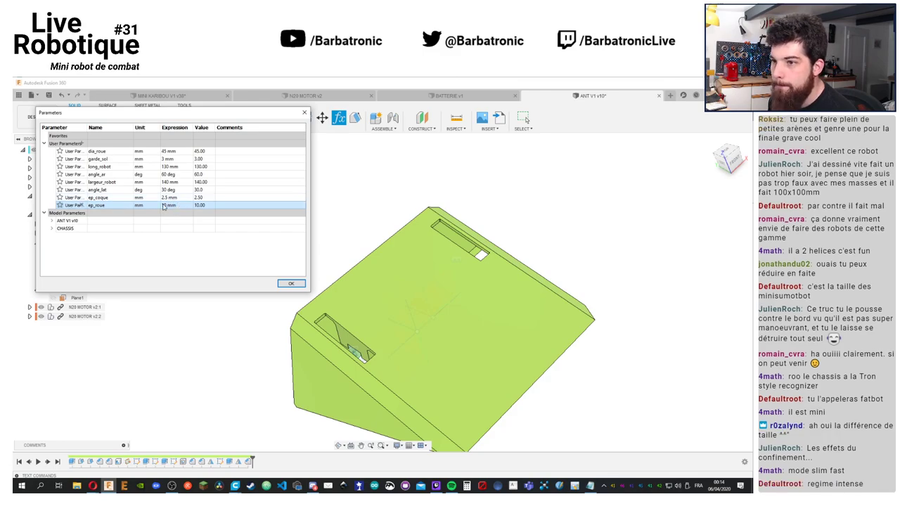
double_click(168, 199)
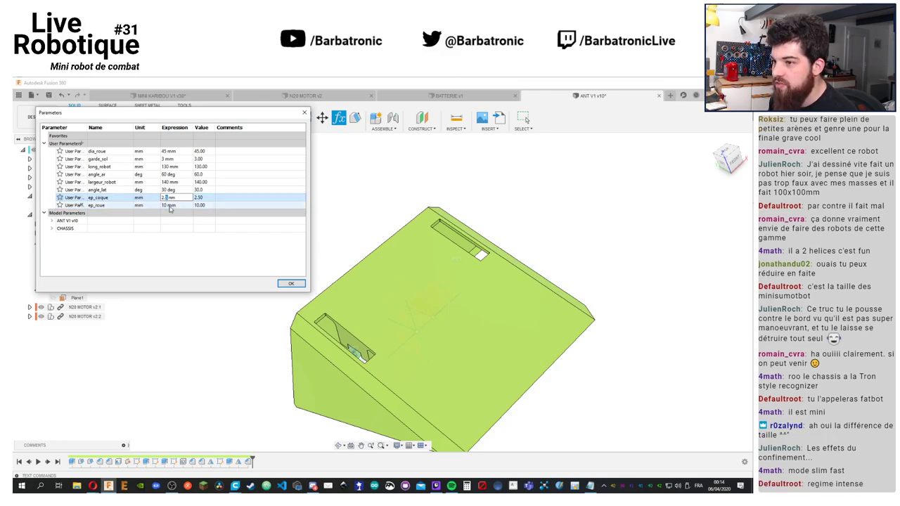
click(176, 189)
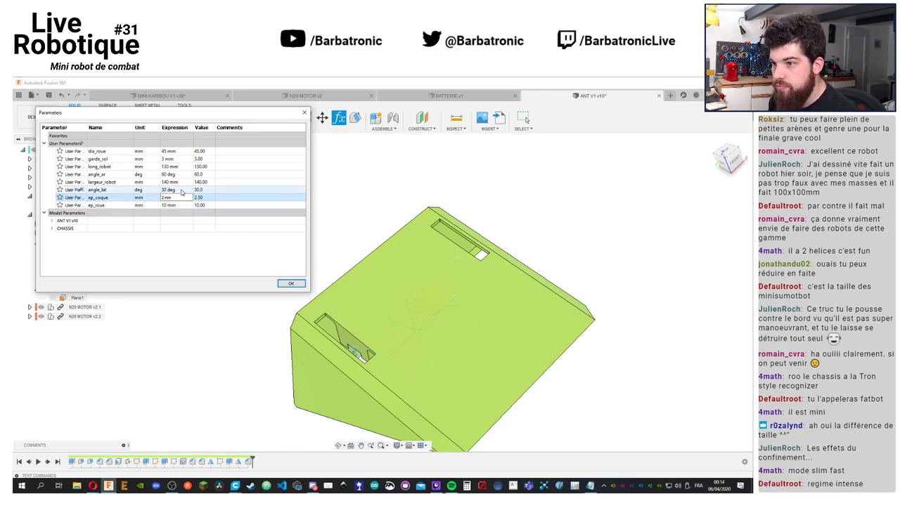
double_click(179, 190)
click(168, 183)
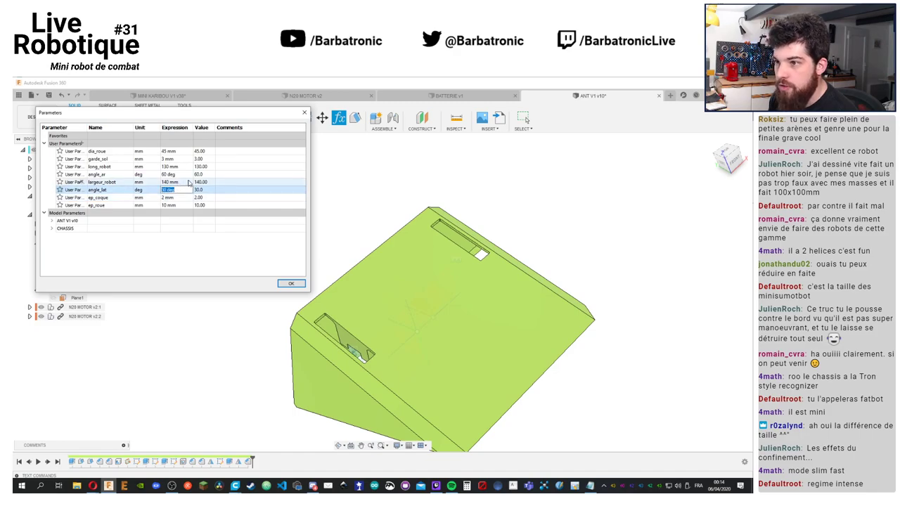
double_click(169, 184)
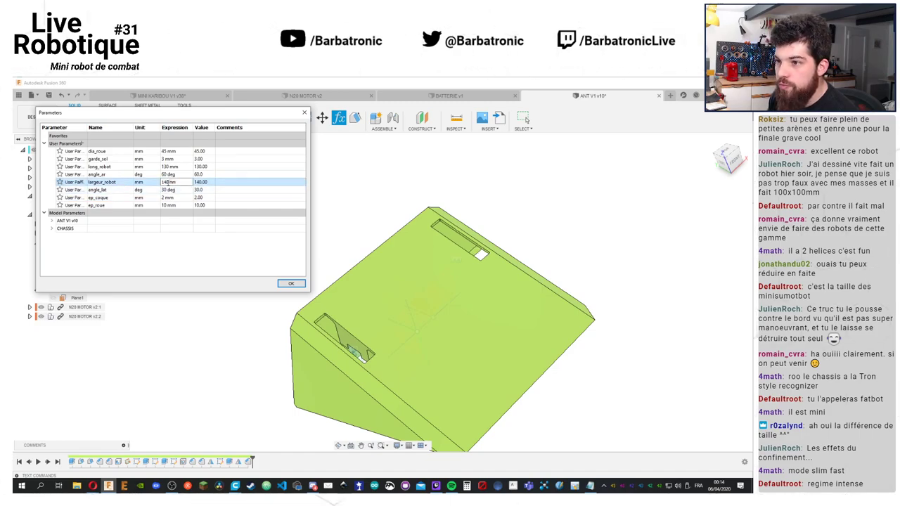
key(Return)
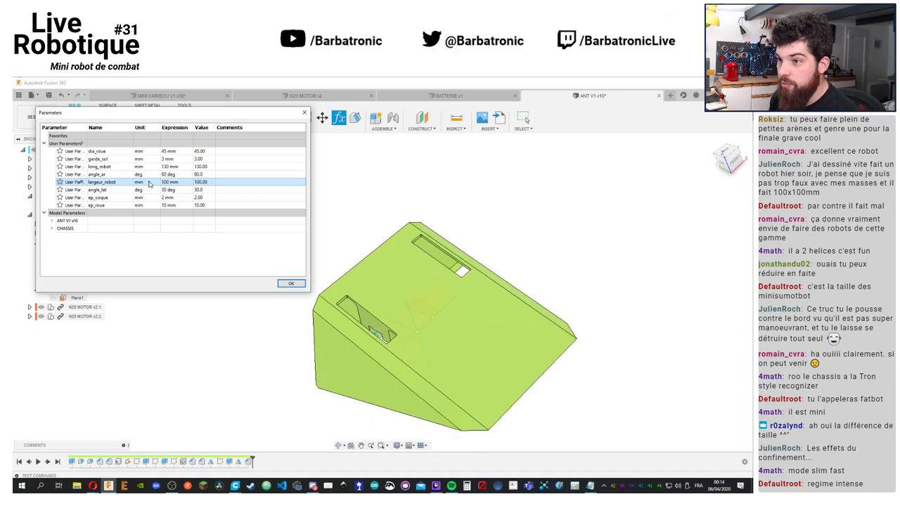
Change the wheel diameter dia_roue to 40 mm
shift+middle_drag(567, 290, 353, 353)
shift+middle_drag(538, 338, 516, 316)
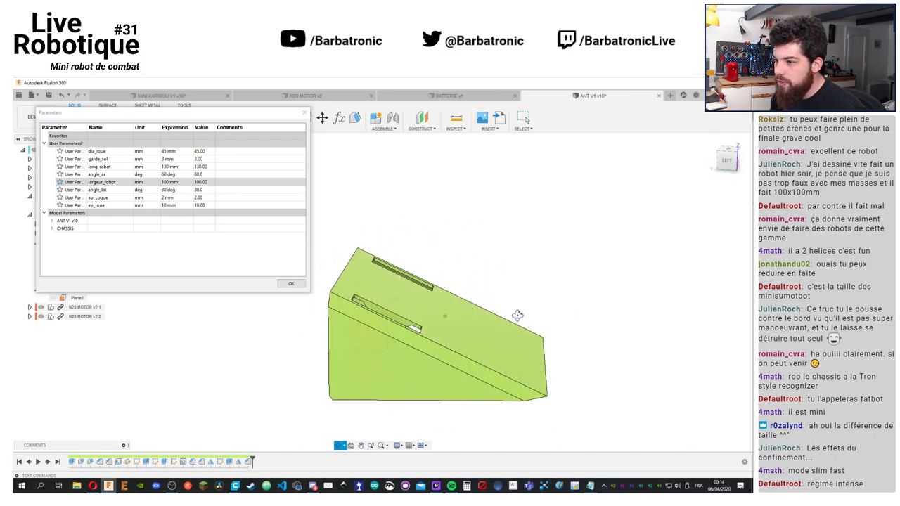
double_click(188, 152)
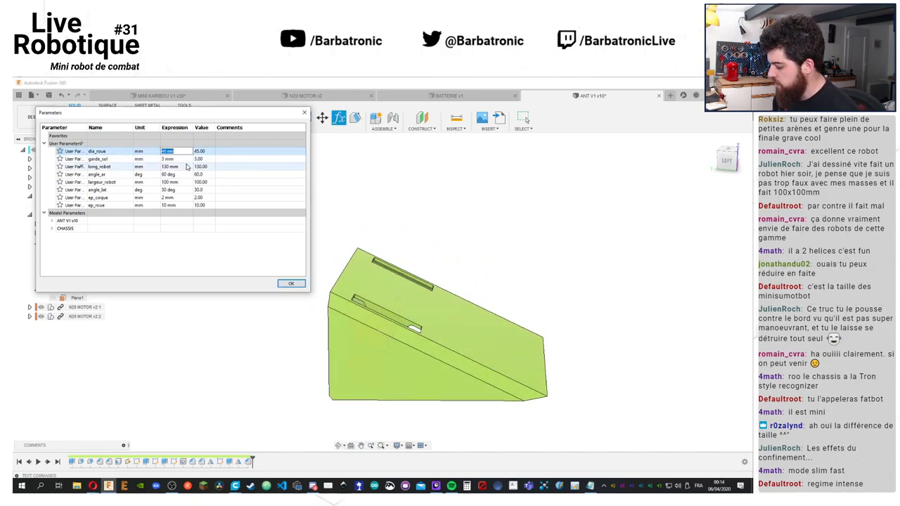
text(30)
key(Return)
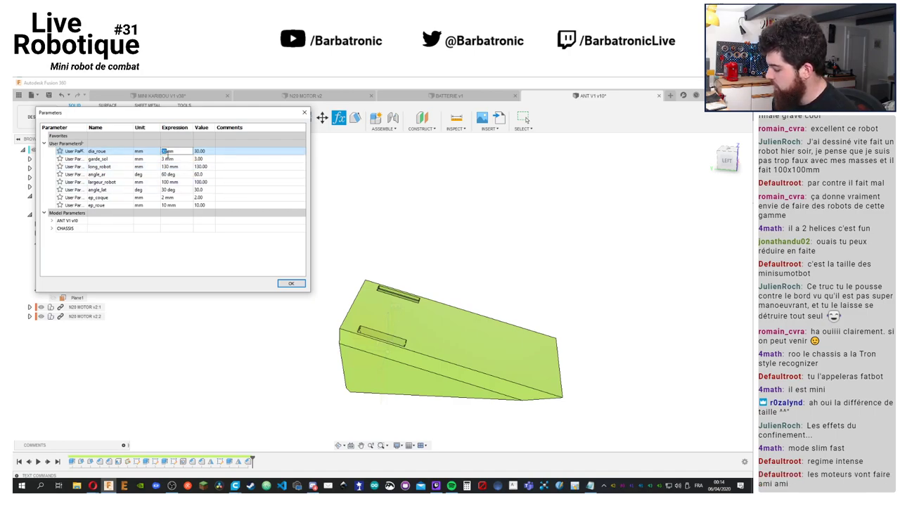
key(Return)
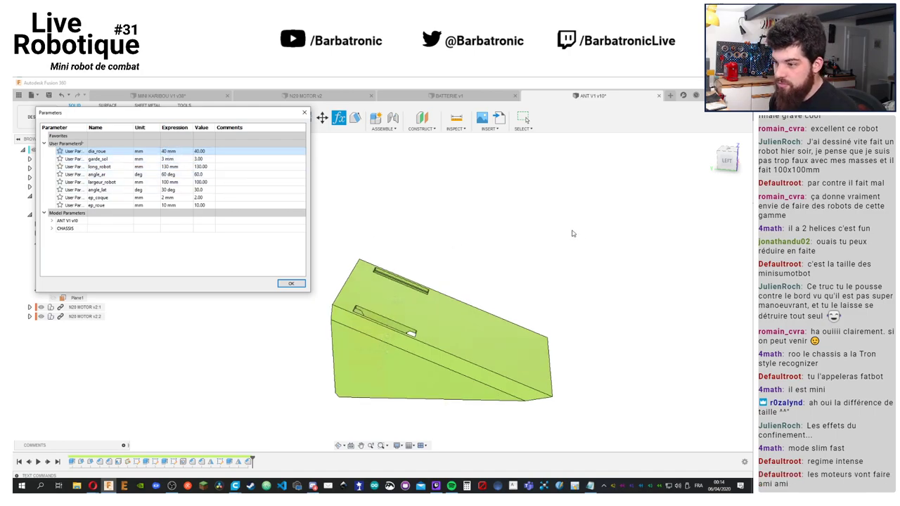
Set the wheel thickness ep_roue to 12 mm and accept the parameter changes
shift+middle_drag(573, 234, 402, 183)
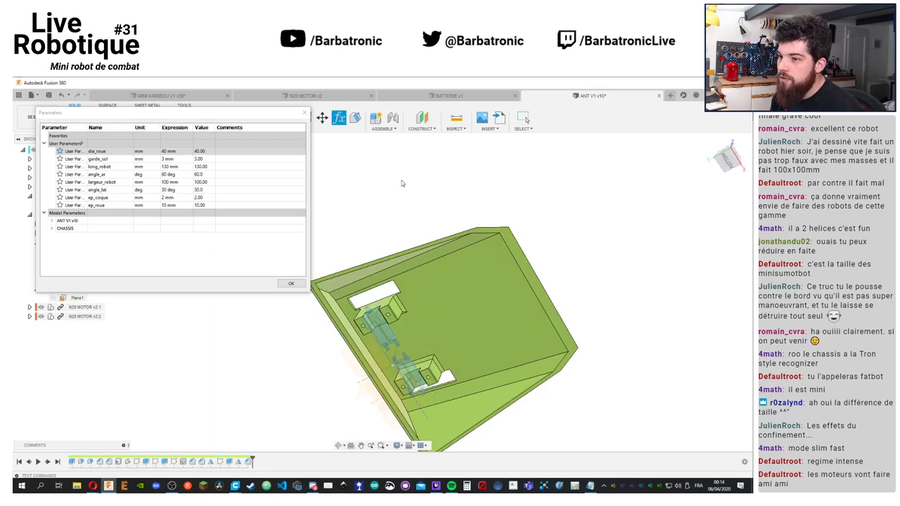
double_click(165, 205)
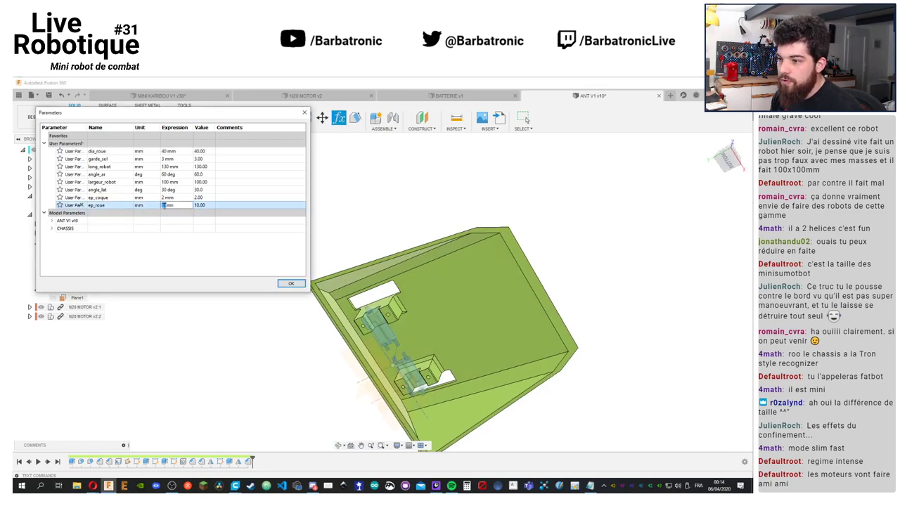
shift+middle_drag(394, 316, 373, 292)
click(371, 291)
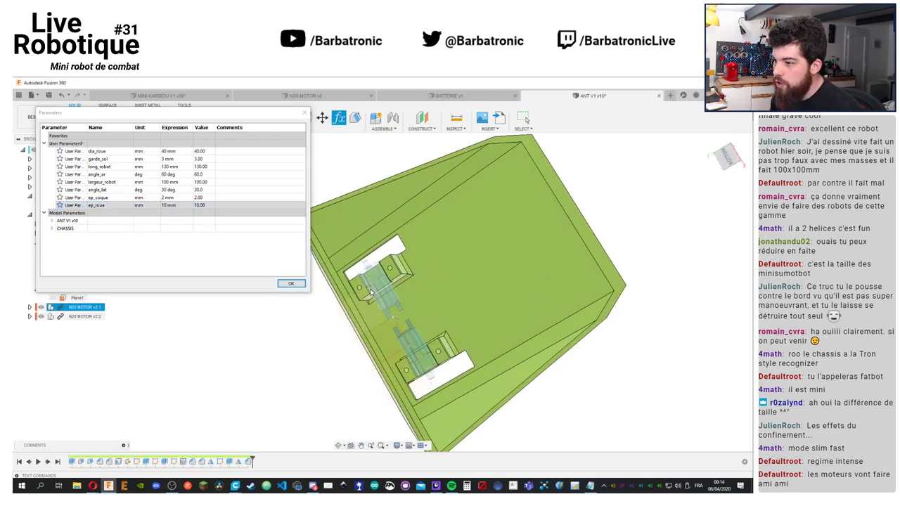
scroll(394, 309, up, 3)
click(169, 206)
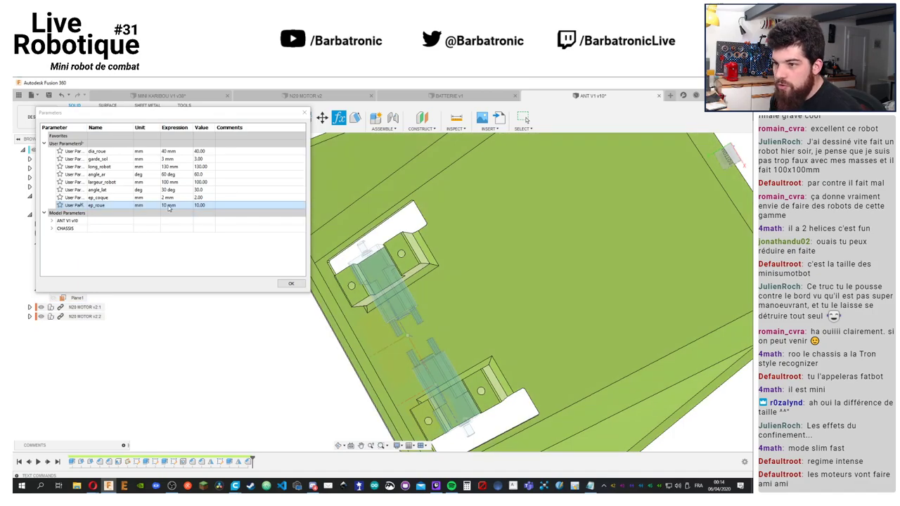
double_click(166, 206)
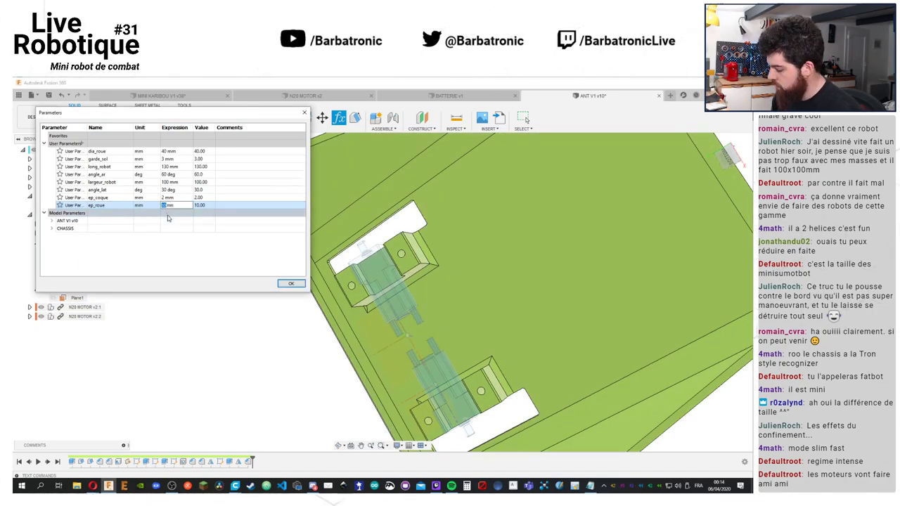
text(12)
key(Return)
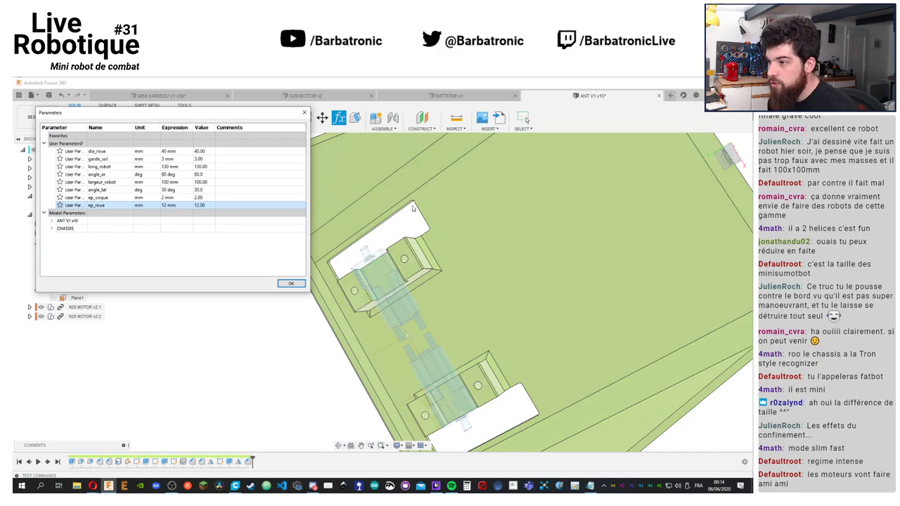
shift+middle_drag(414, 208, 485, 310)
click(291, 283)
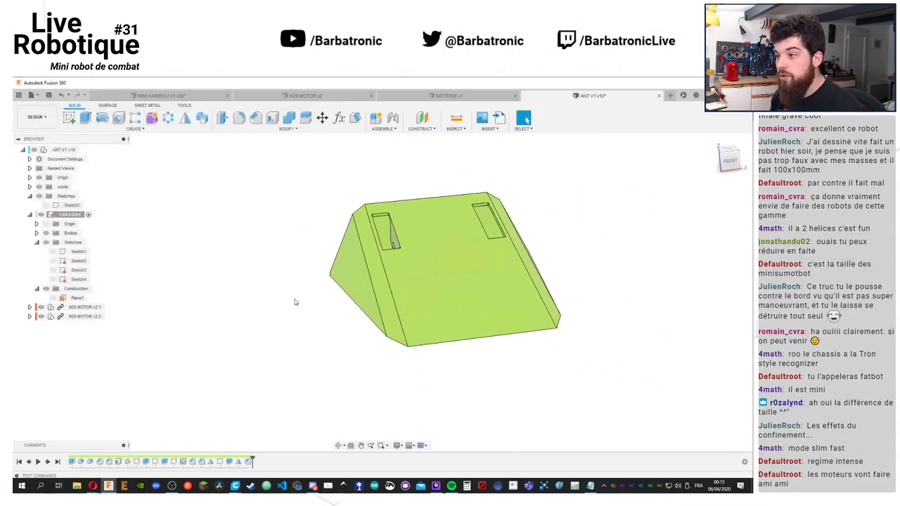
Save a new version of the chassis design
shift+middle_drag(296, 302, 343, 264)
key(ctrl+s)
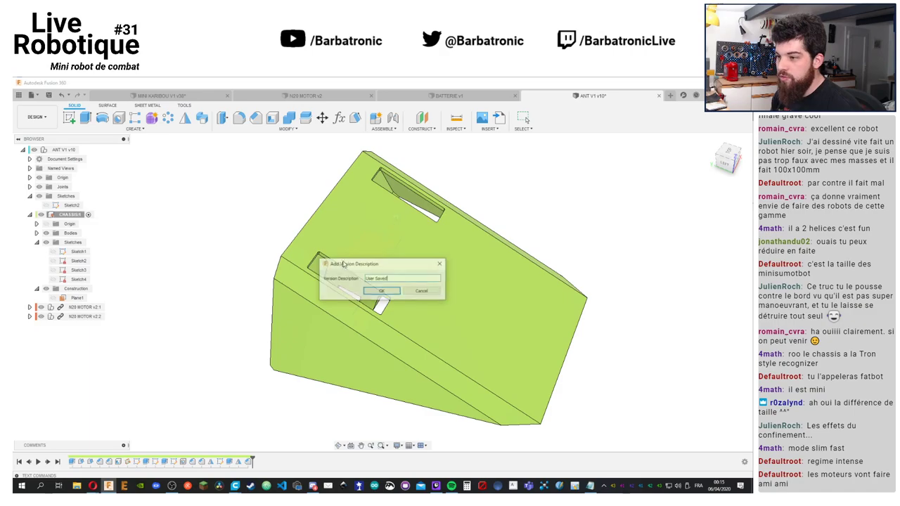
key(Return)
Export the chassis through 3D Print as the STL ANTV1, replacing the existing file
click(184, 105)
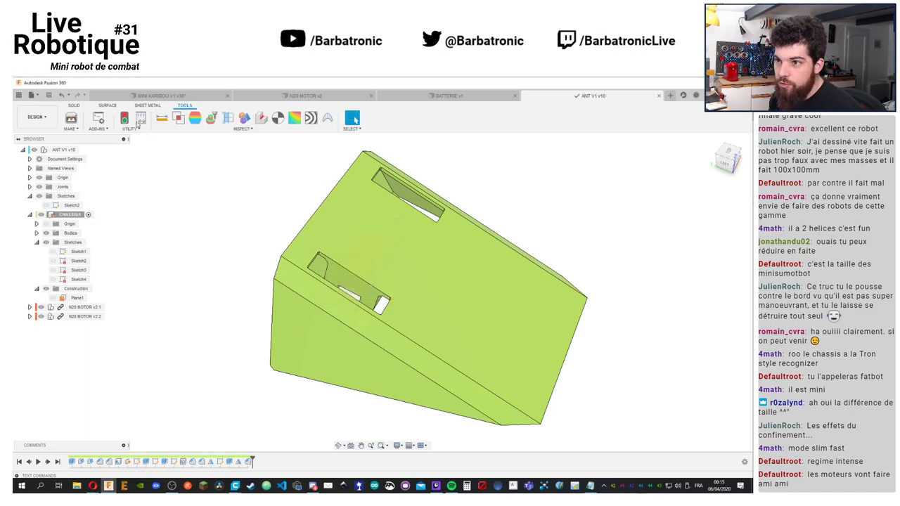
click(70, 117)
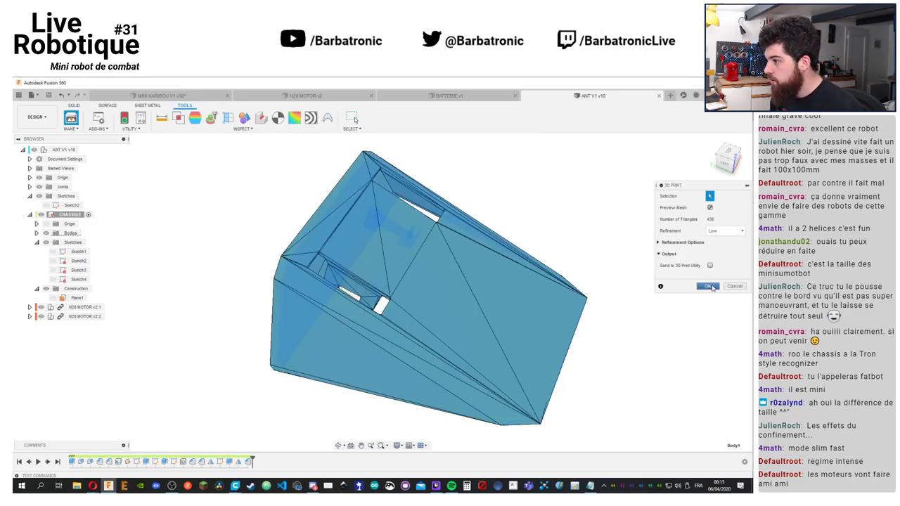
click(709, 287)
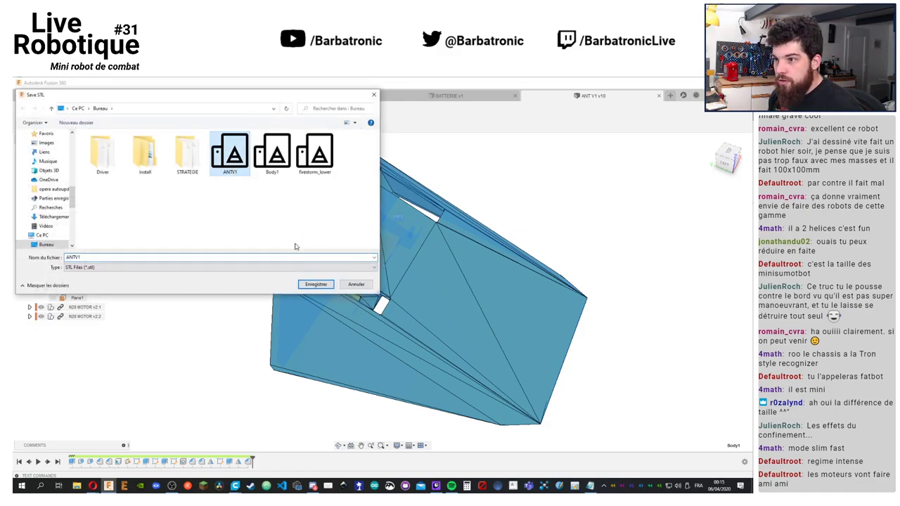
click(316, 285)
key(o)
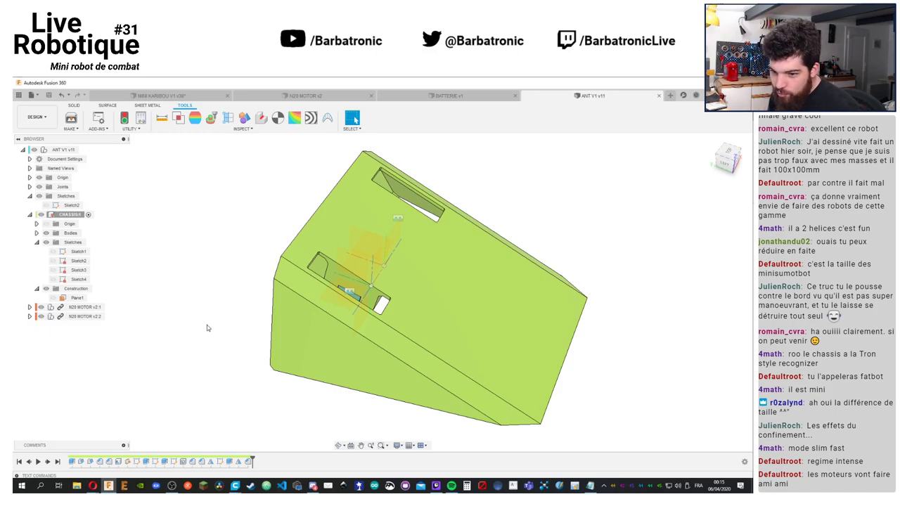
shift+middle_drag(207, 326, 222, 306)
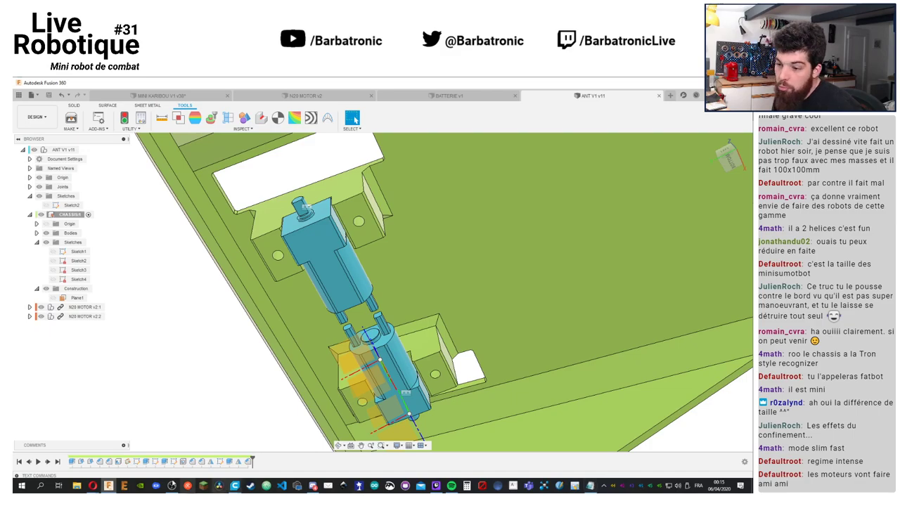
Reload the exported chassis in Cura and check its X, Y and Z dimensions
mouse_move(236, 488)
click(192, 453)
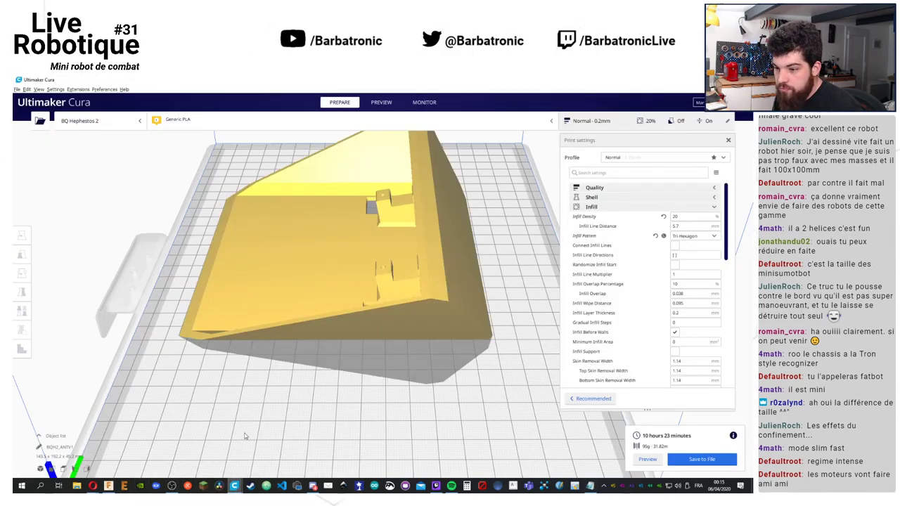
right_click(348, 318)
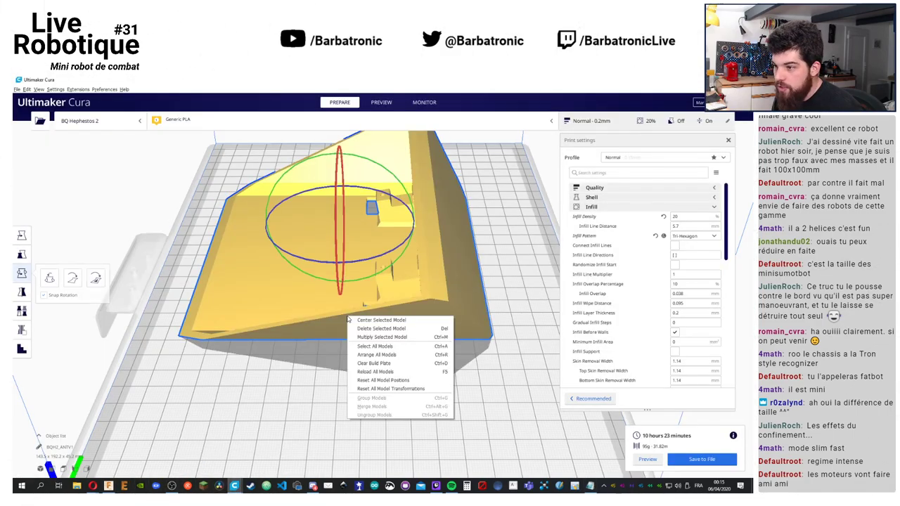
click(398, 379)
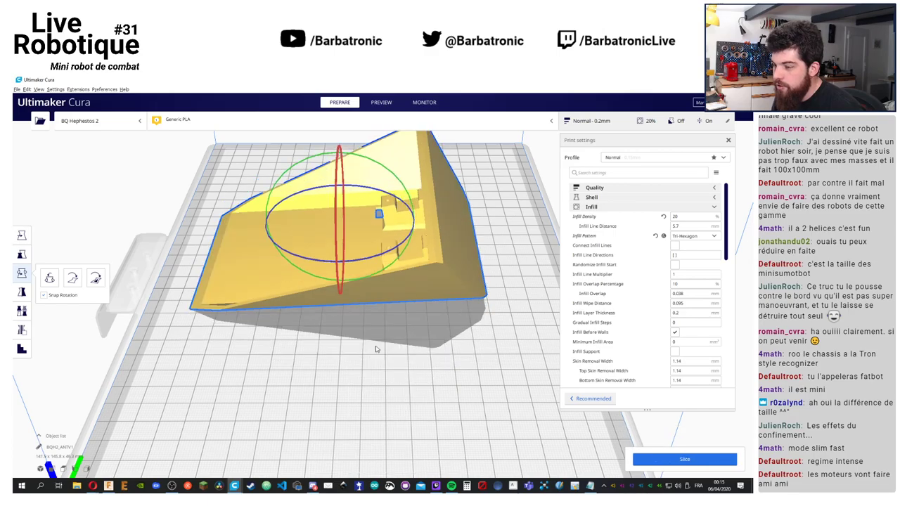
right_drag(376, 349, 563, 396)
right_drag(508, 401, 393, 302)
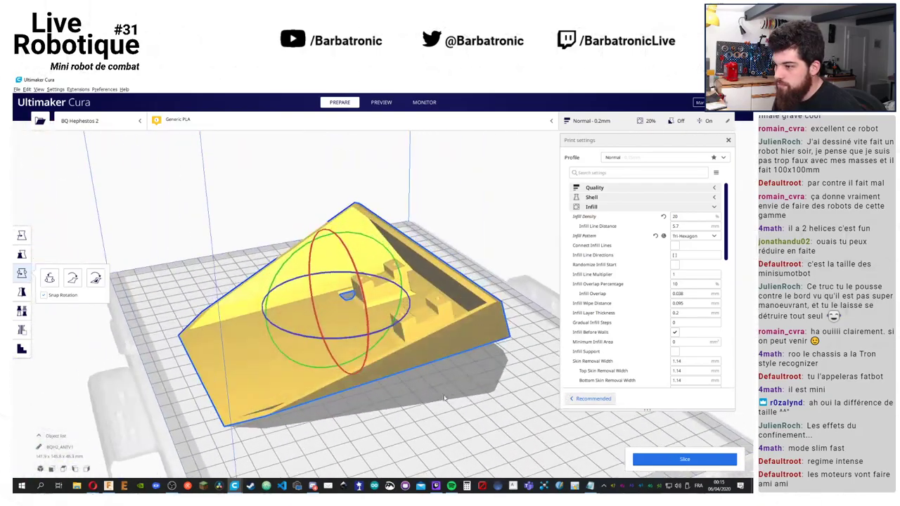
click(23, 294)
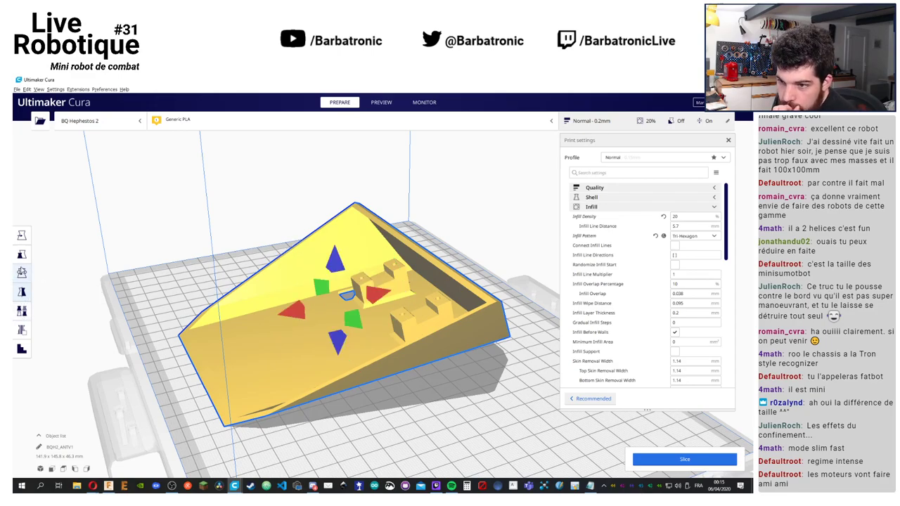
click(22, 253)
right_drag(286, 365, 286, 365)
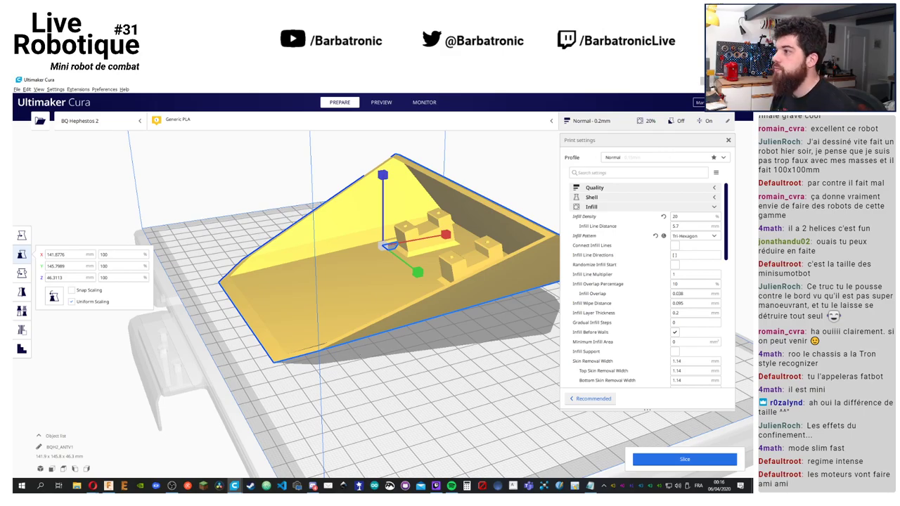
Back in Fusion 360, orbit the ANT V1 chassis to a near-front view of its N20 motors
key(alt+Tab)
drag(431, 218, 397, 252)
key(Escape)
shift+middle_drag(396, 251, 167, 171)
scroll(387, 253, down, 3)
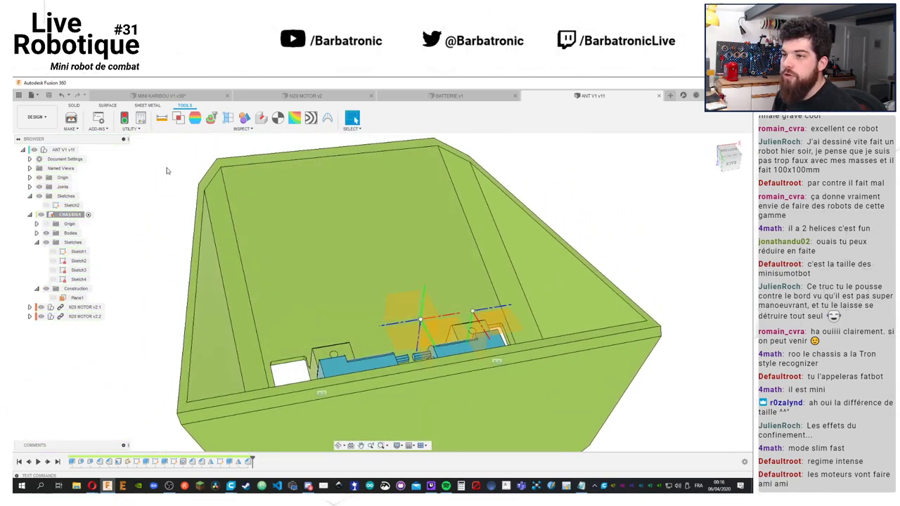
click(74, 105)
click(338, 117)
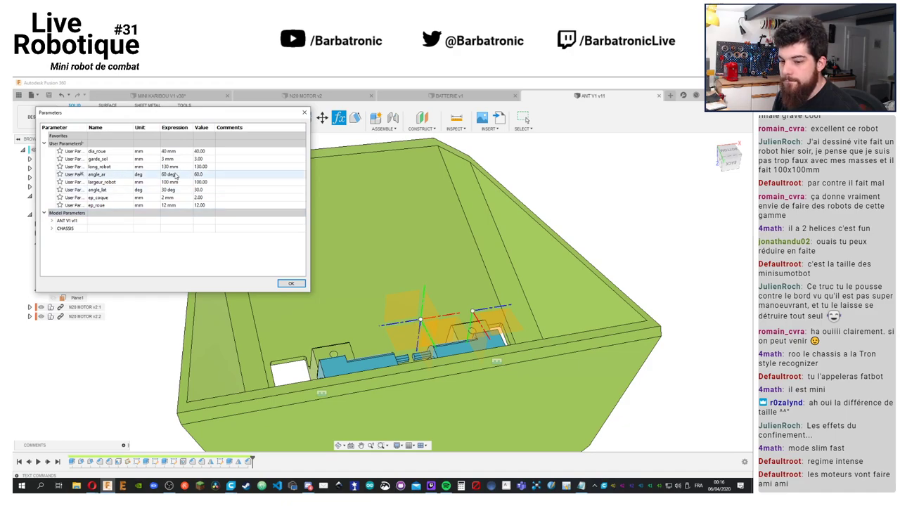
click(291, 286)
shift+middle_drag(291, 286, 482, 342)
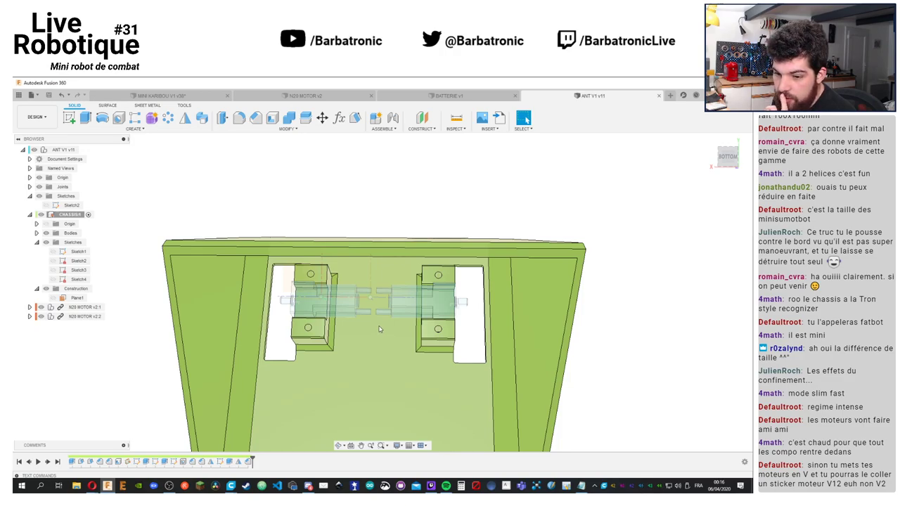
scroll(379, 330, down, 1)
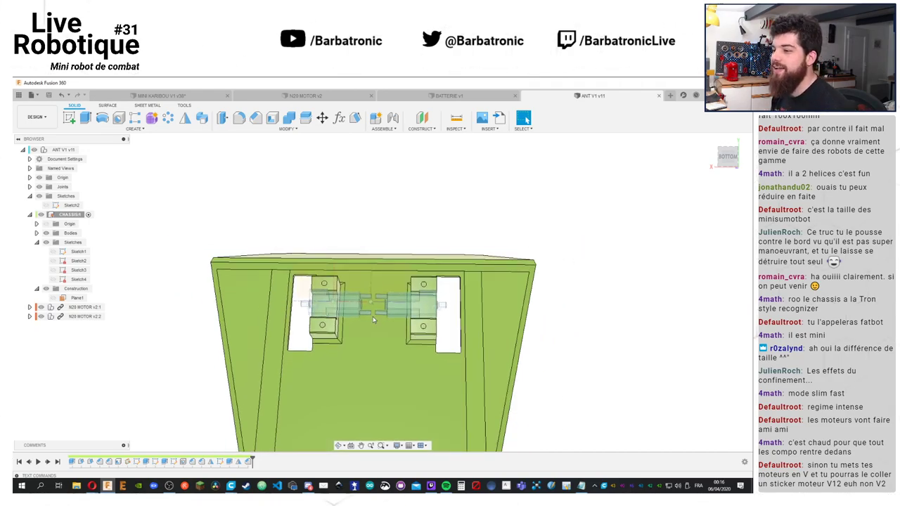
scroll(378, 333, up, 1)
shift+middle_drag(378, 333, 338, 242)
click(77, 251)
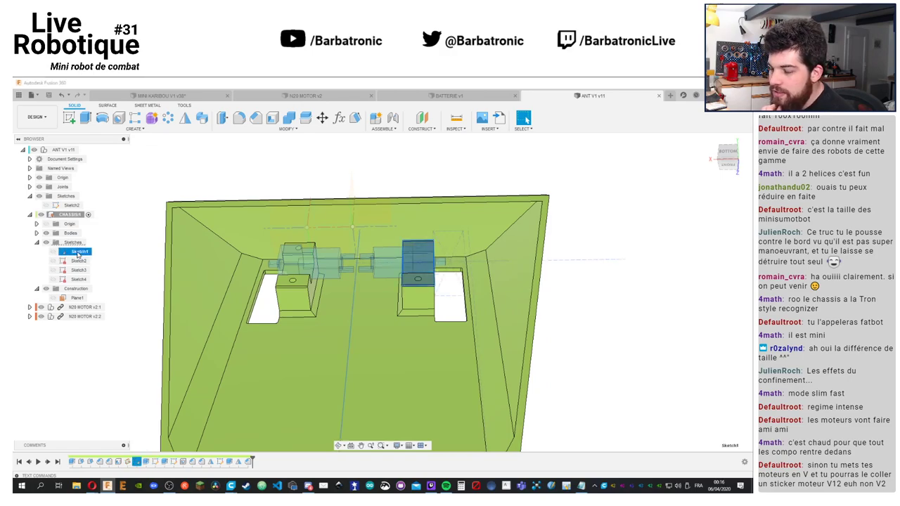
Edit Sketch1 to add a 2 mm dimension from the motor mount to the wall
key(Escape)
double_click(66, 253)
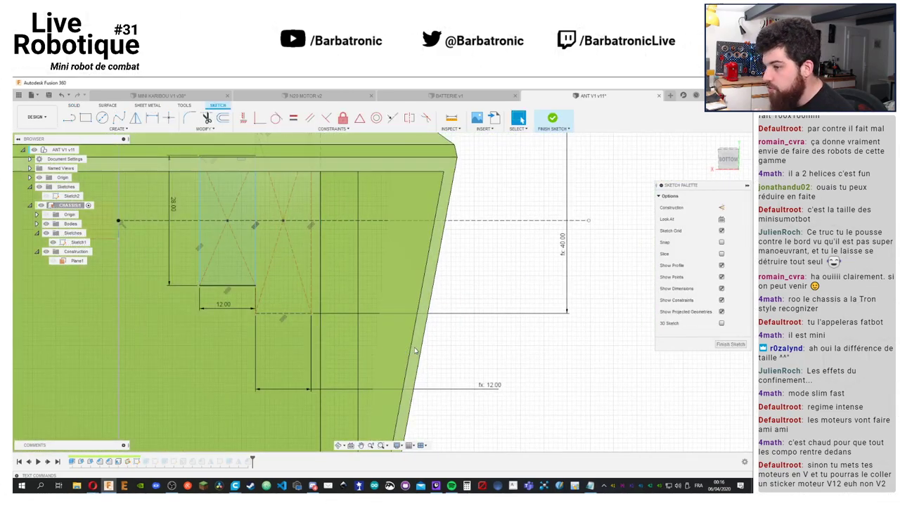
click(312, 244)
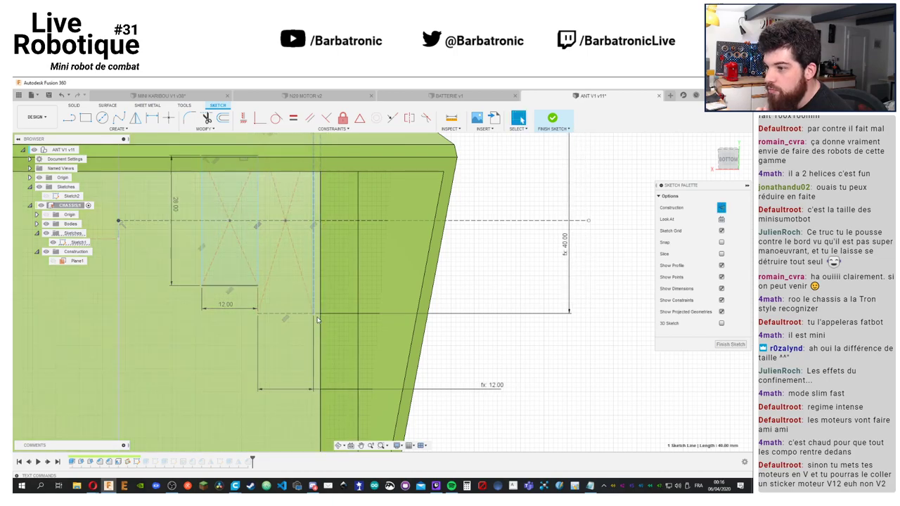
drag(313, 311, 350, 311)
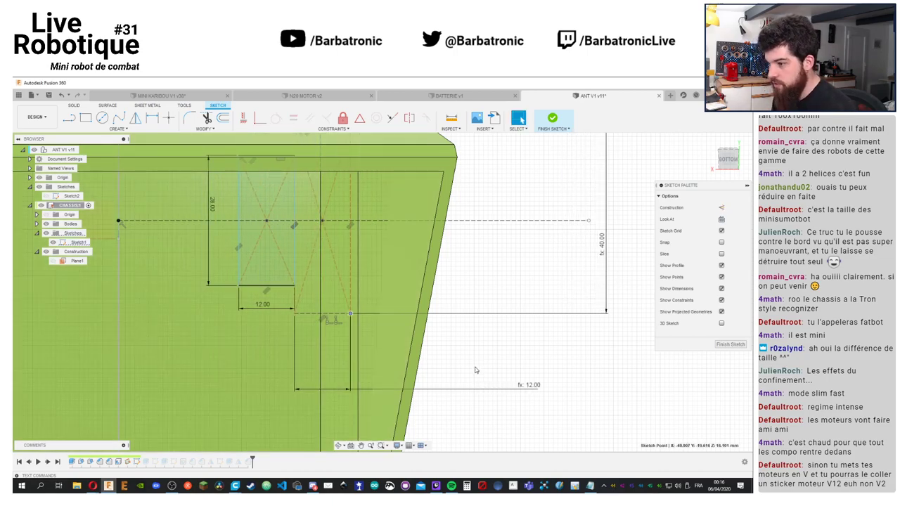
key(d)
click(324, 308)
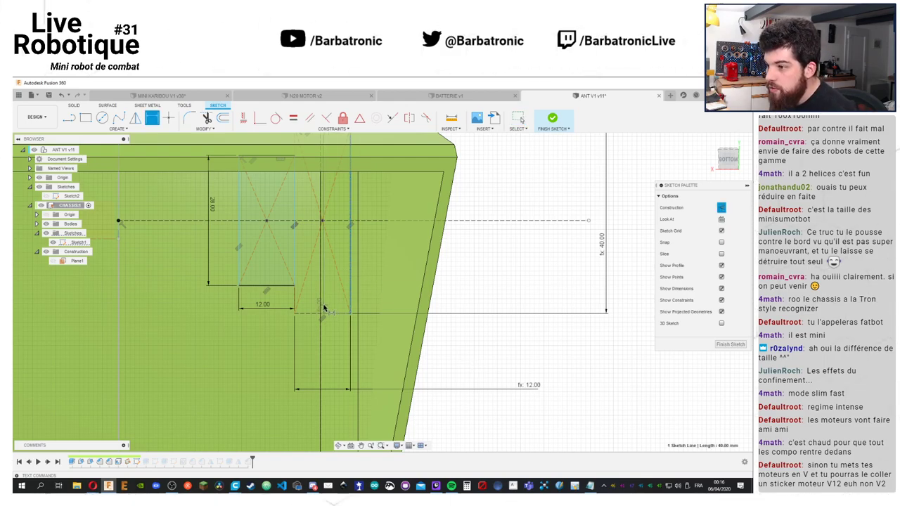
click(488, 350)
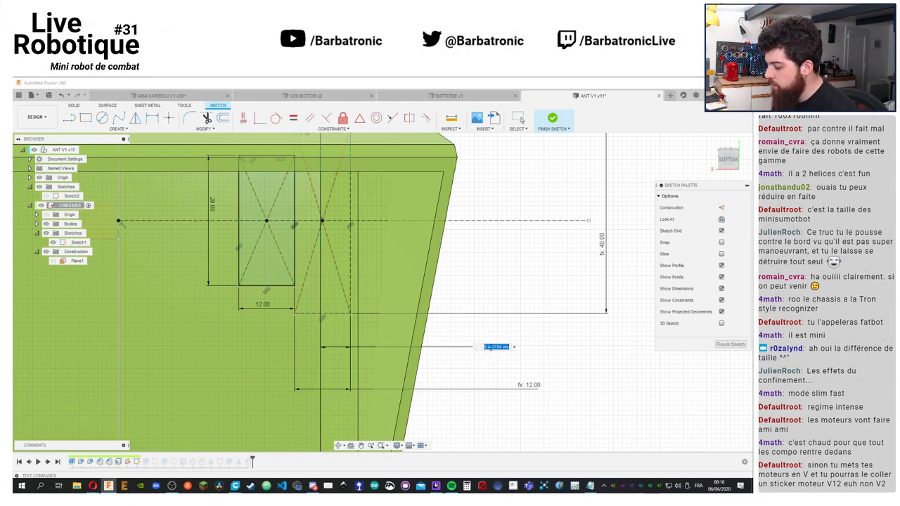
text(2)
key(Return)
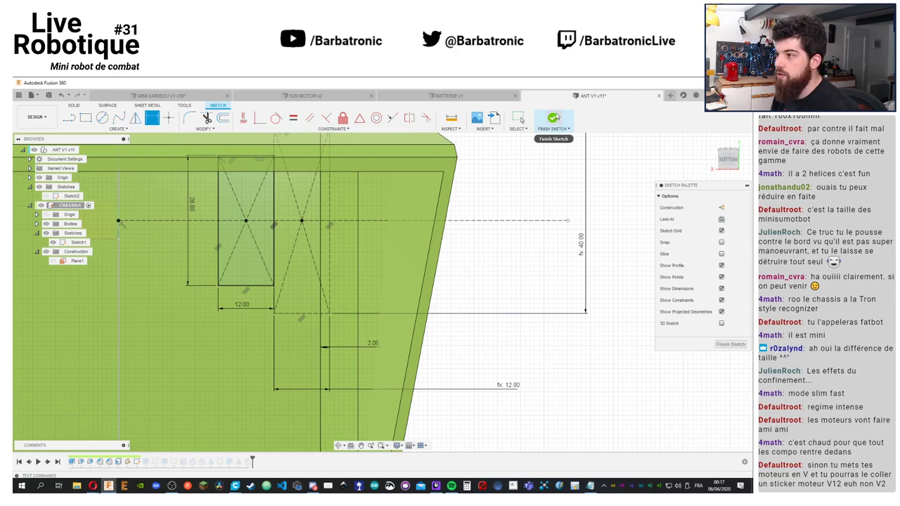
click(553, 118)
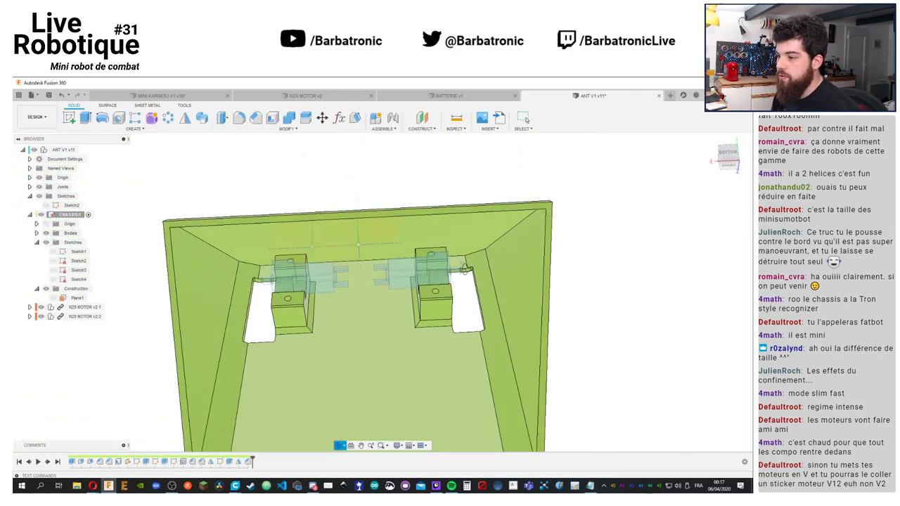
Change the wall gap dimension in Sketch1 to 3 mm and bring up the design parameters
mouse_move(464, 270)
shift+middle_down()
mouse_move(457, 375)
mouse_move(462, 281)
shift+middle_up()
click(80, 253)
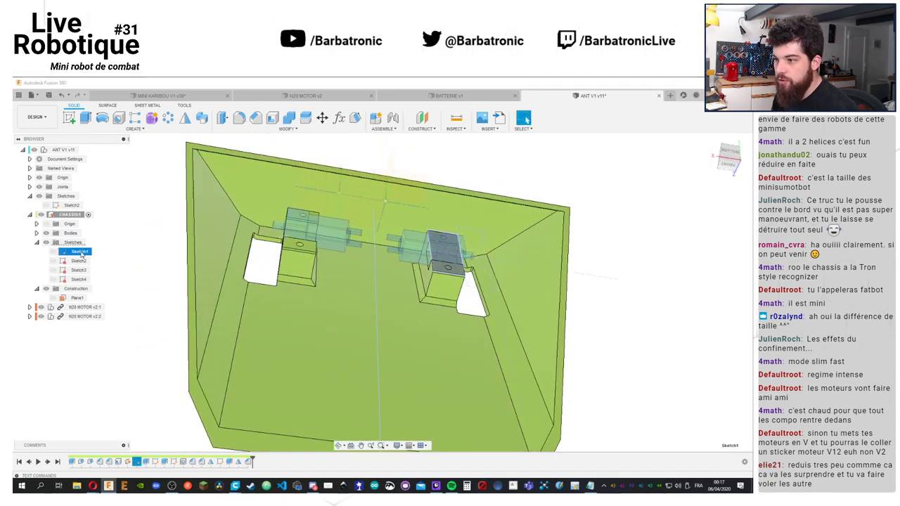
double_click(81, 252)
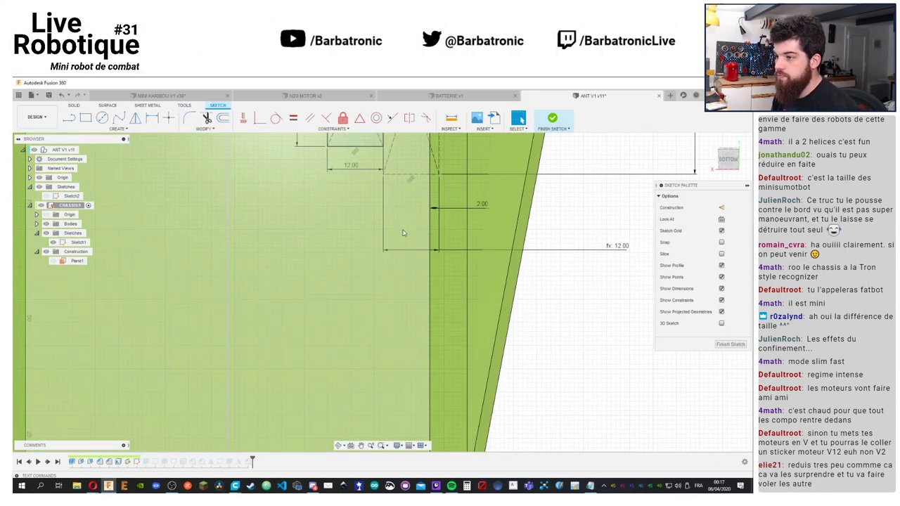
key(d)
click(424, 383)
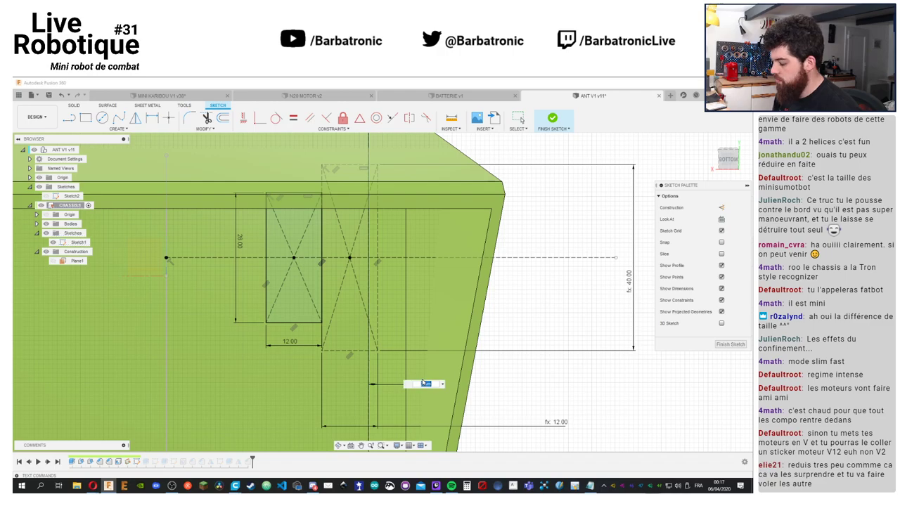
text(3)
key(Return)
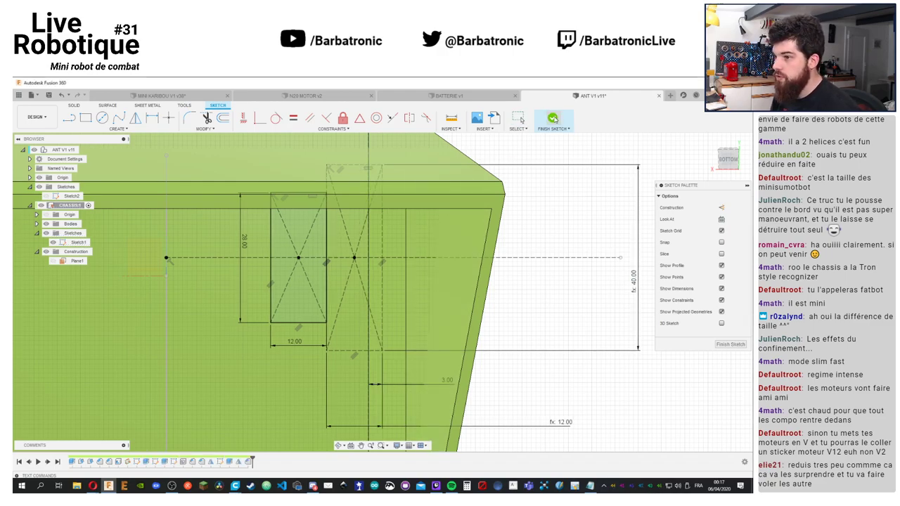
click(552, 118)
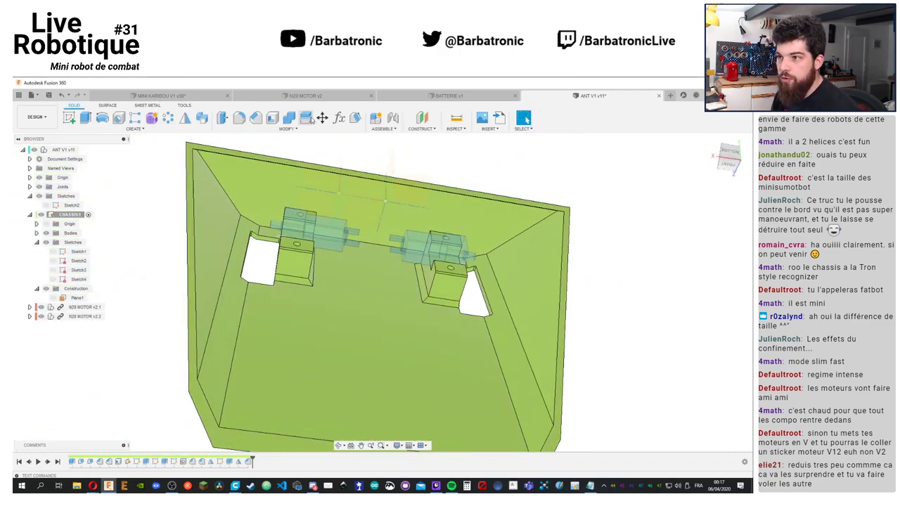
click(339, 117)
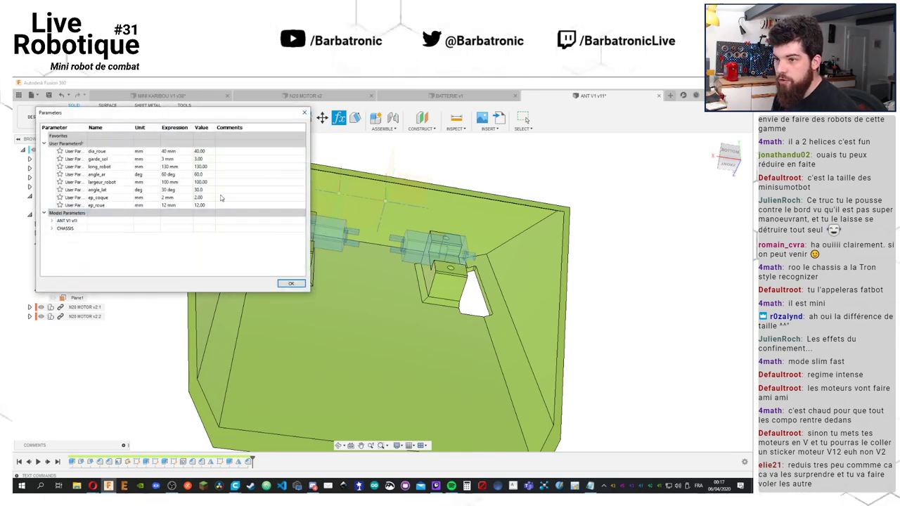
Set the largeur_robot width parameter to 80 mm and inspect the narrowed chassis
click(169, 182)
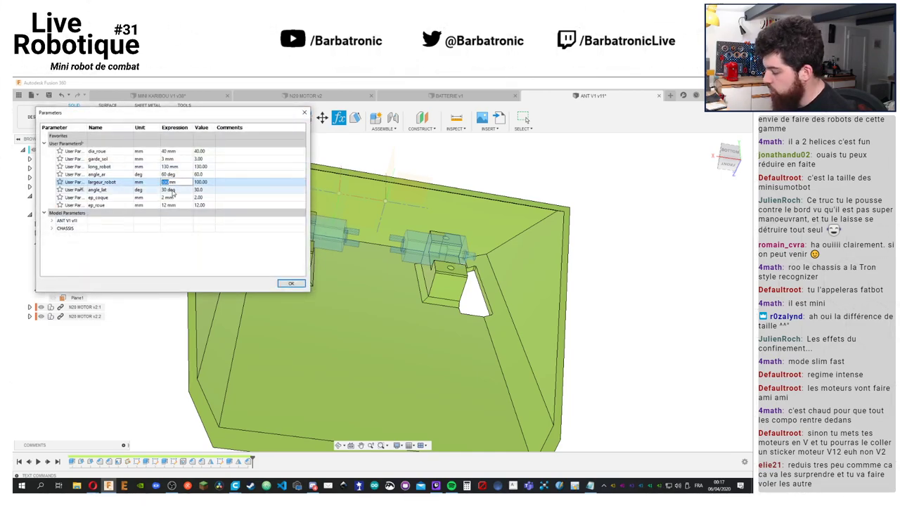
text(80mm)
key(Return)
key(Up)
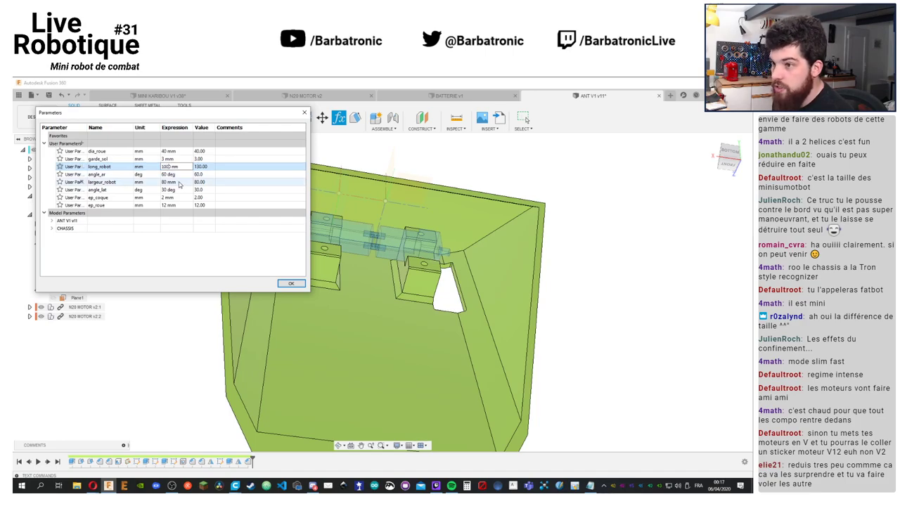
click(291, 284)
shift+middle_drag(316, 295, 373, 303)
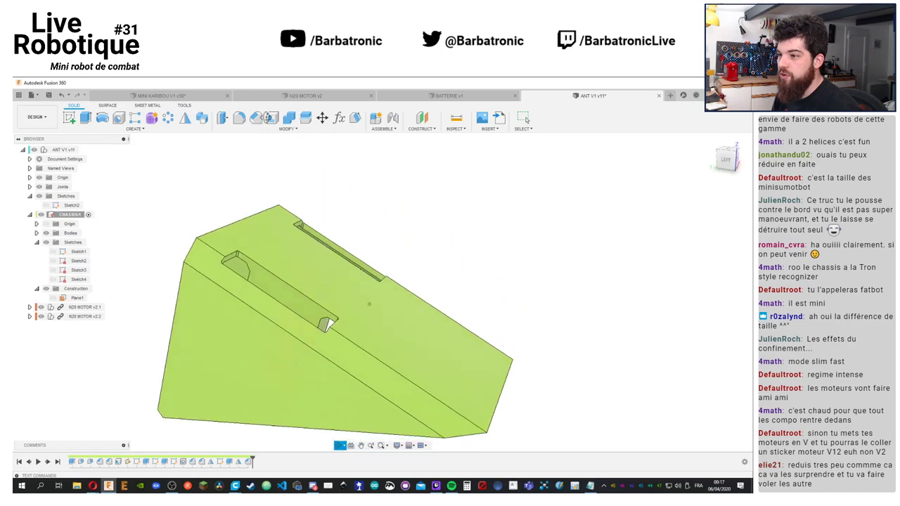
shift+middle_drag(269, 117, 309, 79)
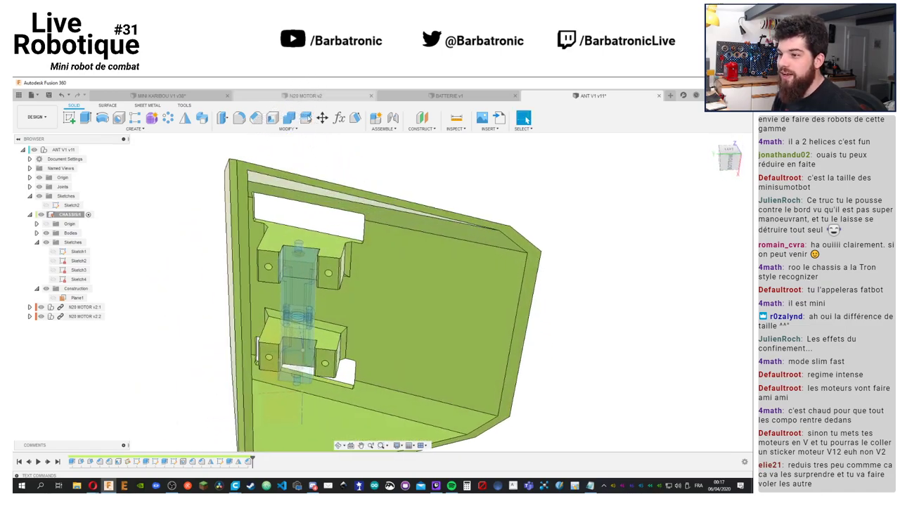
shift+middle_drag(387, 253, 384, 250)
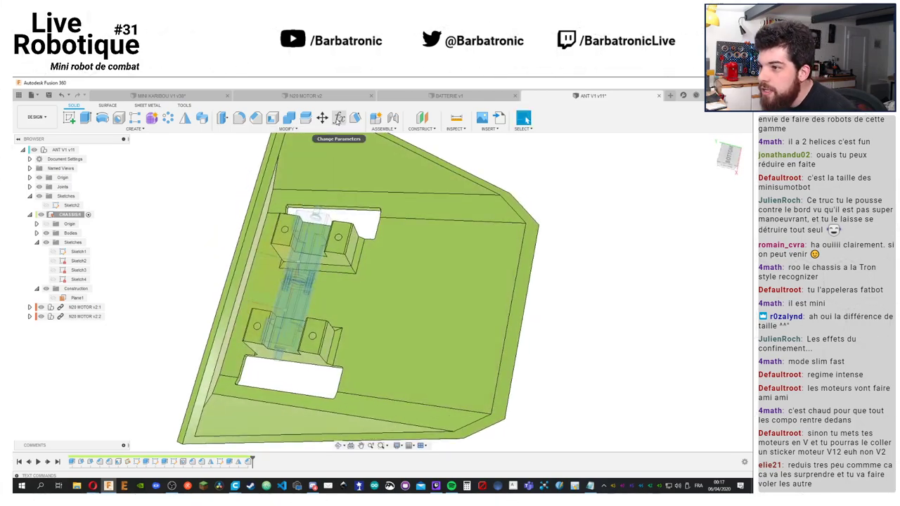
Change the largeur_robot width parameter to 90 mm
click(338, 118)
double_click(168, 182)
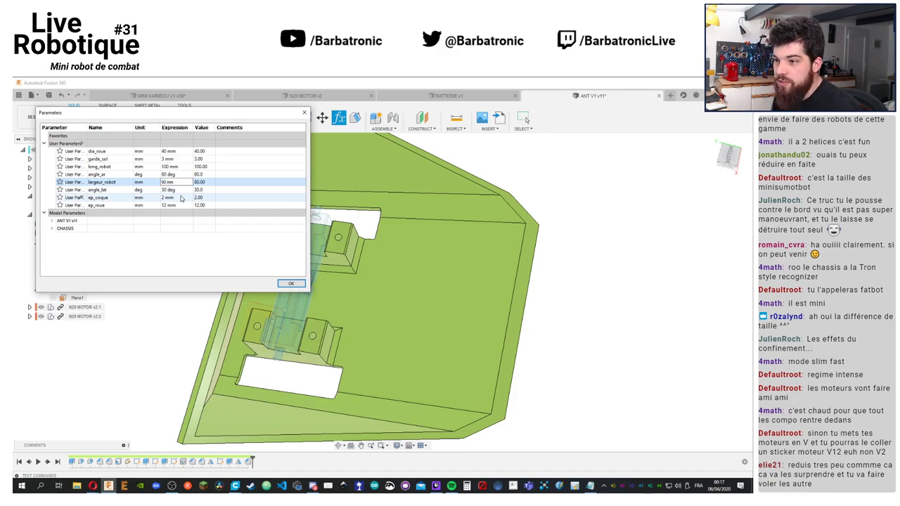
key(Return)
click(290, 283)
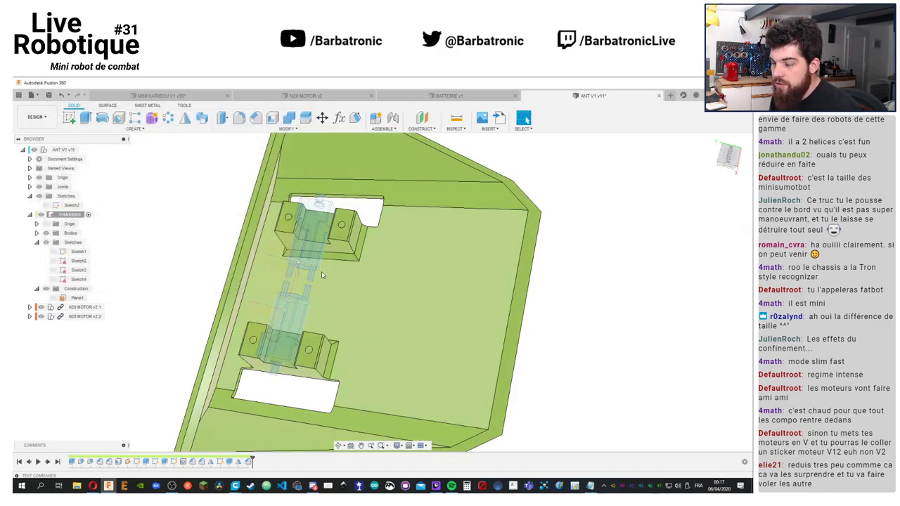
shift+middle_drag(321, 274, 301, 348)
Set the dia_roue wheel diameter parameter to 35 mm and save the design
click(338, 118)
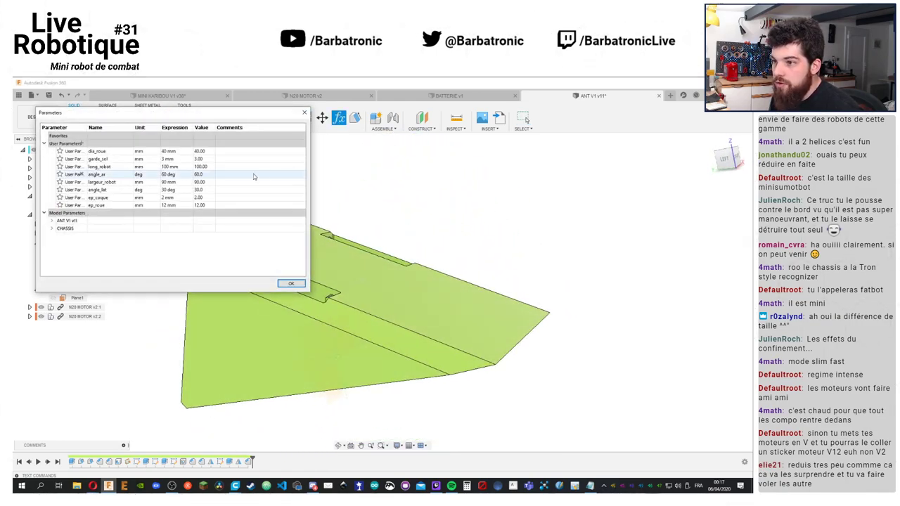
double_click(167, 151)
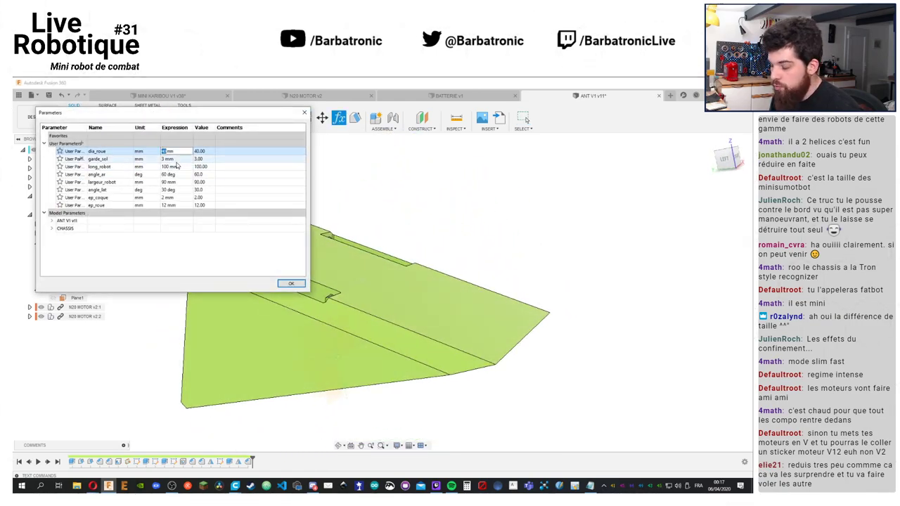
key(Return)
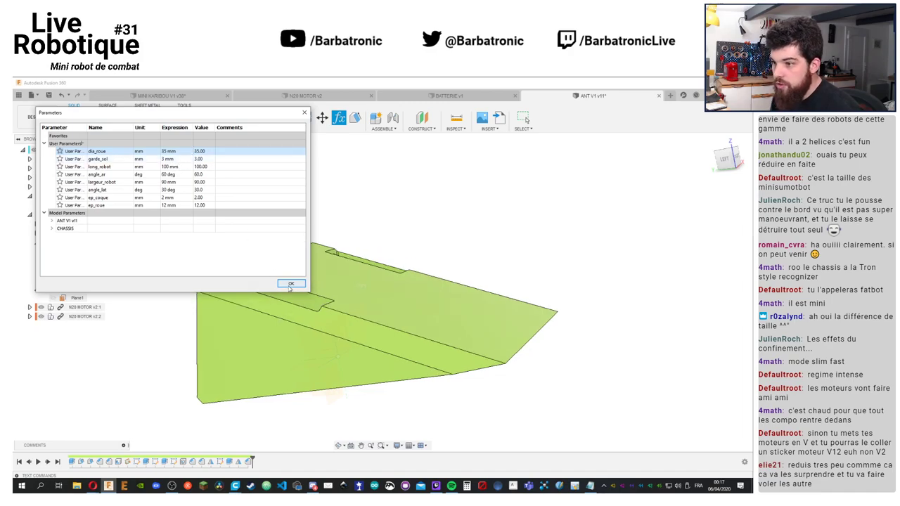
click(290, 284)
shift+middle_drag(337, 246, 480, 203)
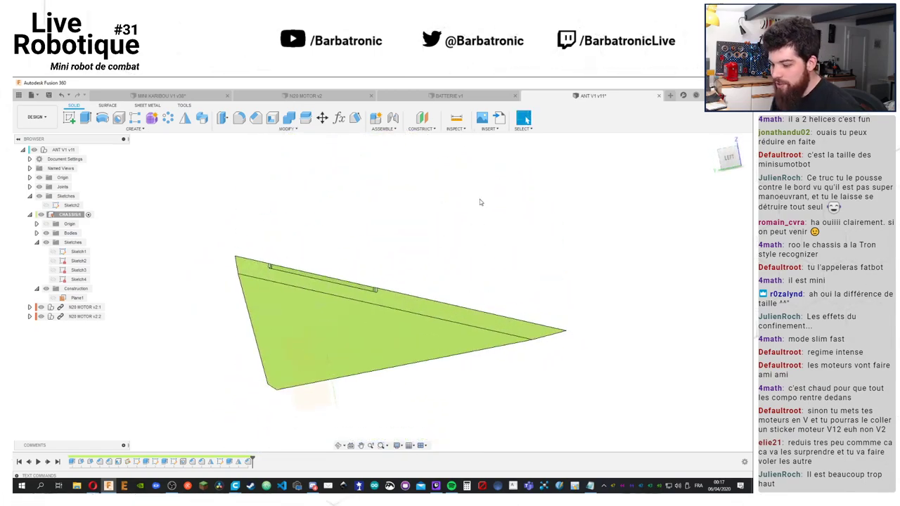
key(ctrl+s)
Confirm saving the chassis as a new version, then inspect its side and wedge underside
key(Return)
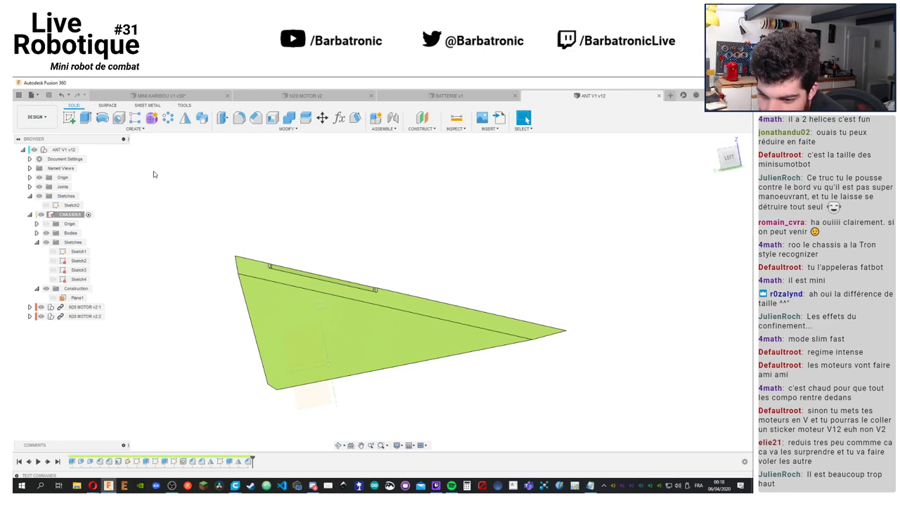
shift+middle_drag(330, 228, 339, 284)
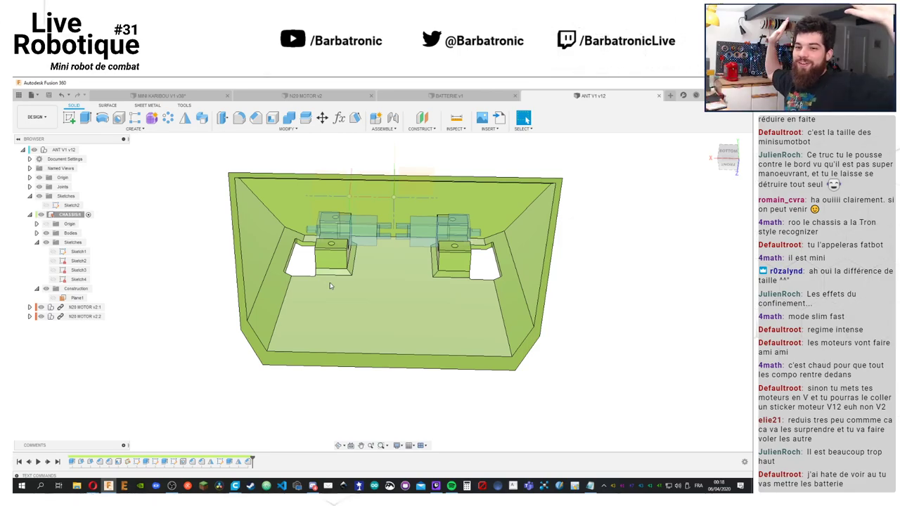
shift+middle_drag(604, 222, 513, 275)
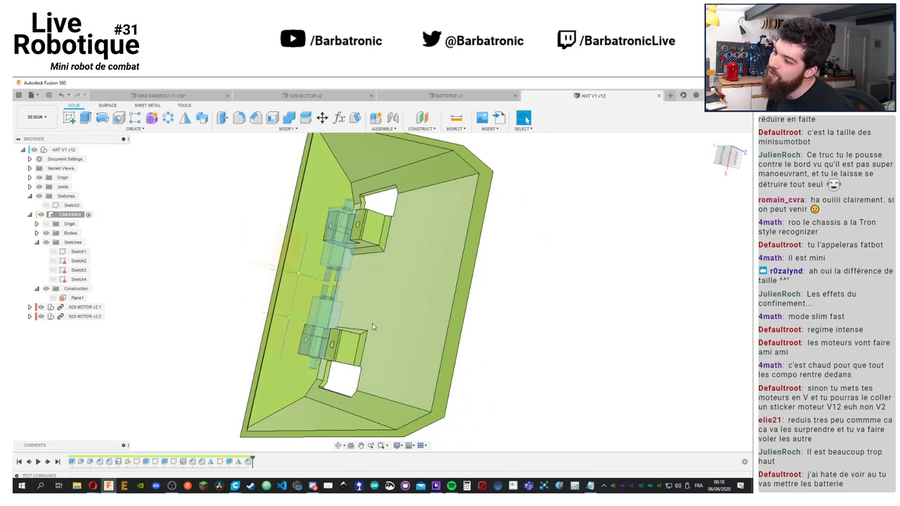
shift+middle_drag(347, 277, 317, 193)
Insert the BATTERIE model from the ROBOT DE COMBAT project and rotate it into the chassis
click(18, 94)
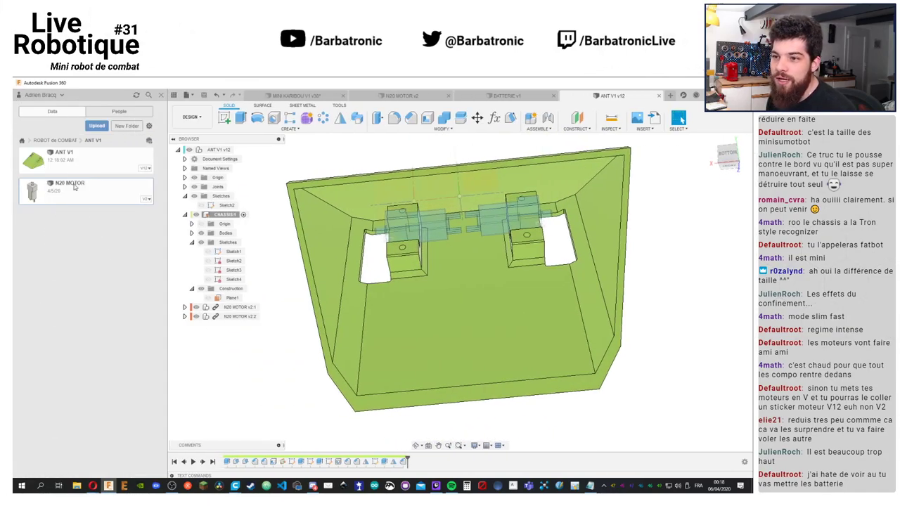
click(62, 140)
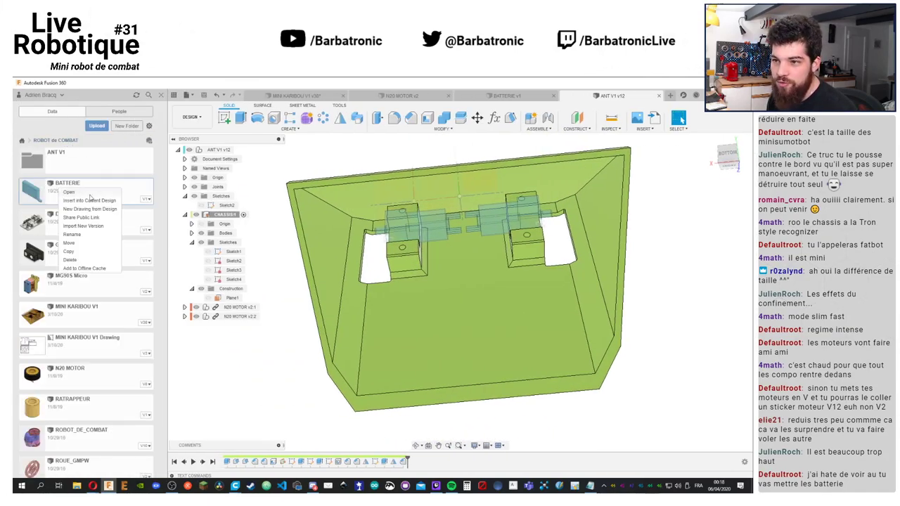
mouse_move(397, 243)
mouse_down()
mouse_move(418, 231)
mouse_move(404, 232)
mouse_up()
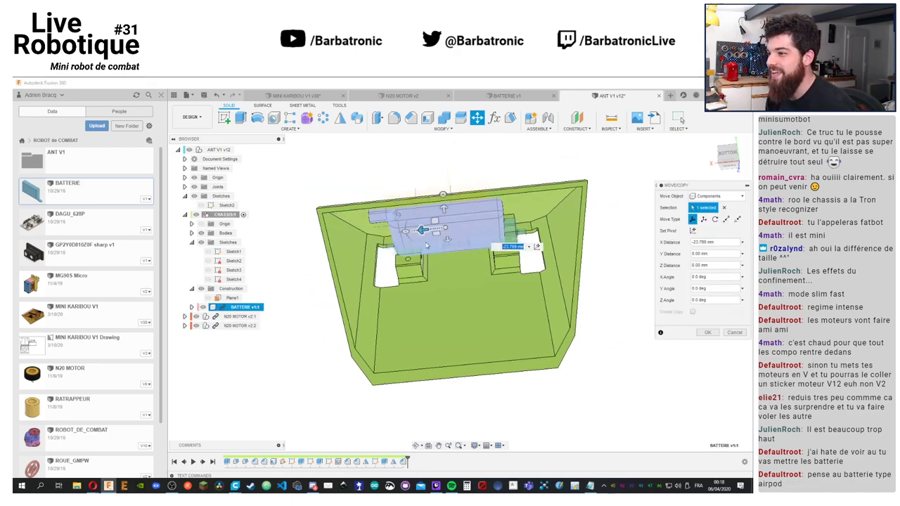
shift+middle_drag(404, 232, 400, 256)
drag(383, 286, 361, 258)
shift+middle_drag(361, 258, 281, 262)
drag(295, 260, 404, 288)
mouse_move(404, 288)
shift+middle_down()
mouse_move(401, 250)
mouse_move(383, 262)
mouse_move(365, 313)
mouse_move(398, 293)
mouse_move(390, 267)
mouse_move(411, 290)
shift+middle_up()
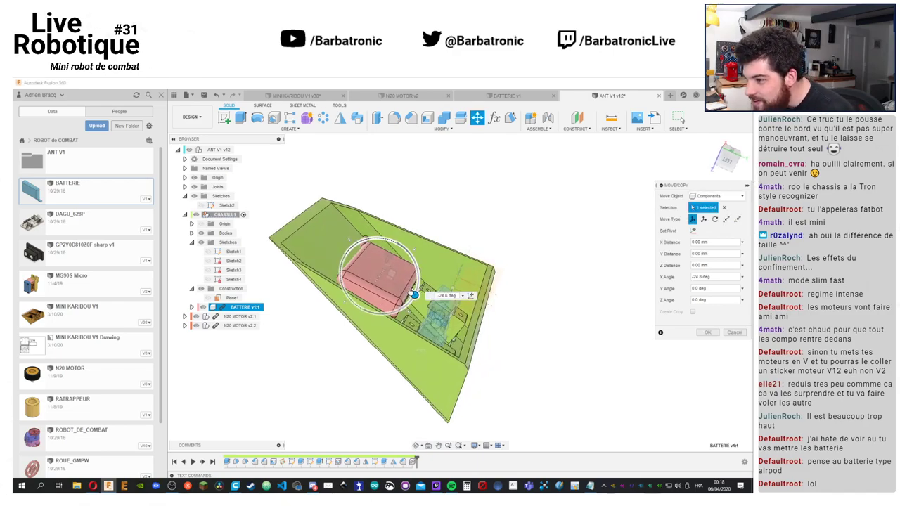
Fine-tune the battery's rotation and position, offsetting it 13.717 mm along X
click(402, 288)
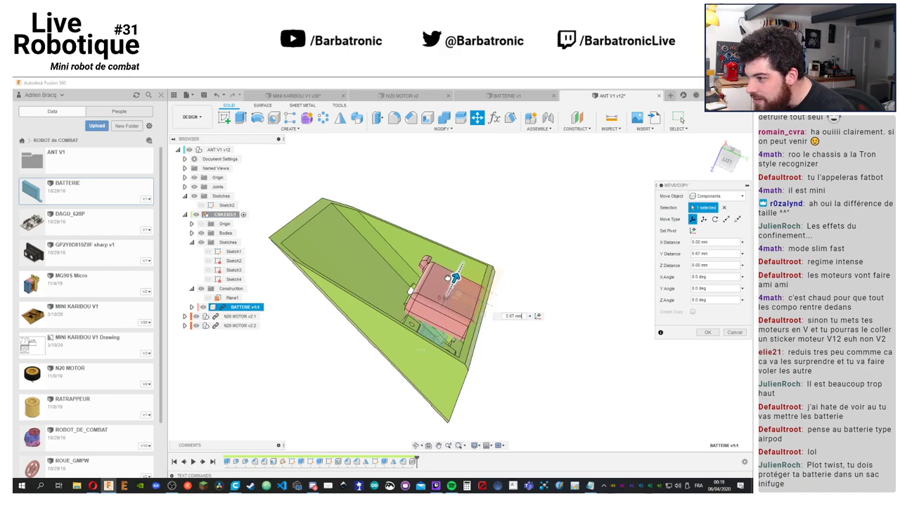
shift+middle_drag(448, 279, 532, 322)
scroll(442, 259, up, 3)
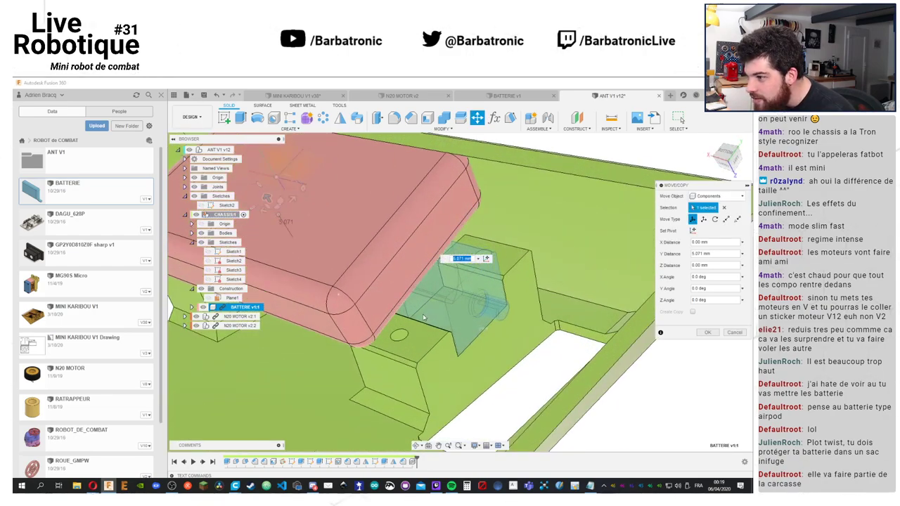
shift+middle_drag(442, 258, 339, 317)
scroll(448, 312, down, 3)
drag(328, 314, 355, 335)
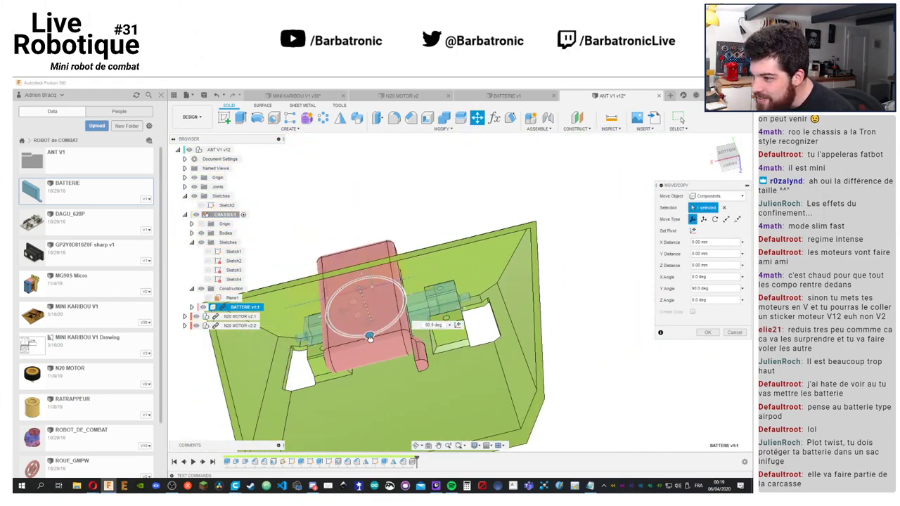
shift+middle_drag(367, 324, 386, 302)
drag(386, 327, 387, 347)
shift+middle_drag(360, 310, 383, 318)
drag(388, 337, 413, 315)
shift+middle_drag(414, 315, 445, 149)
Commit the battery's new position and close the Data Panel
click(343, 105)
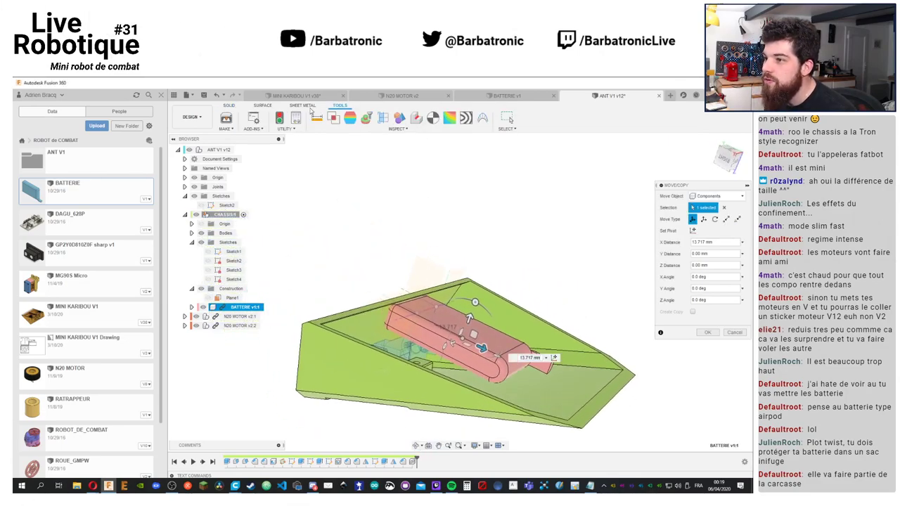
click(707, 332)
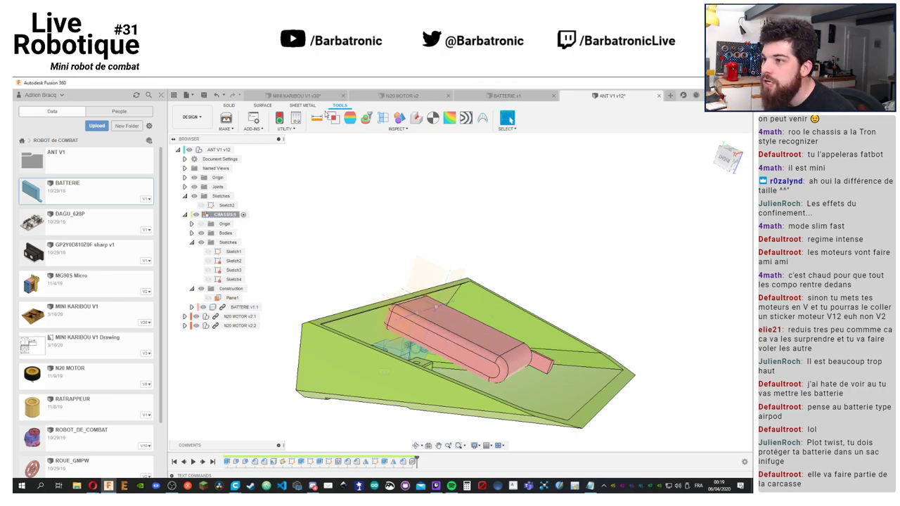
click(161, 95)
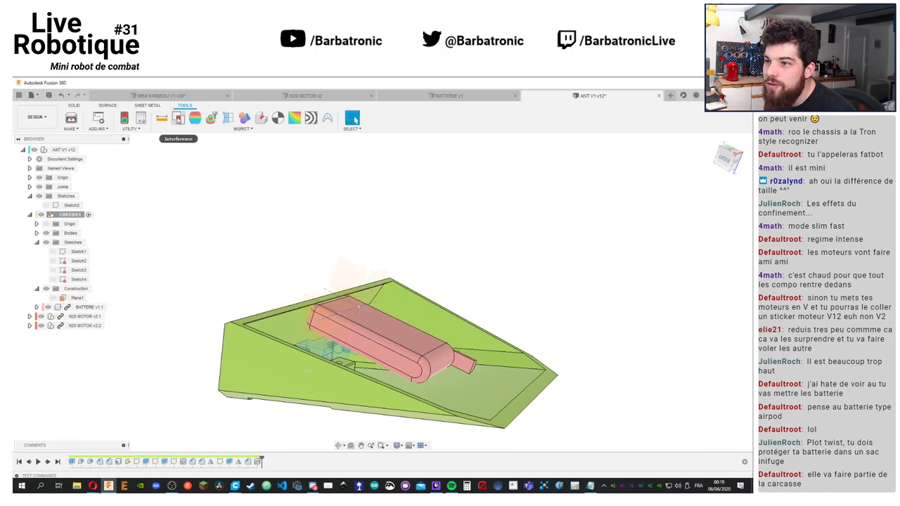
Add a section analysis cut showing the battery inside the chassis, then open BATTERIE v1
click(227, 117)
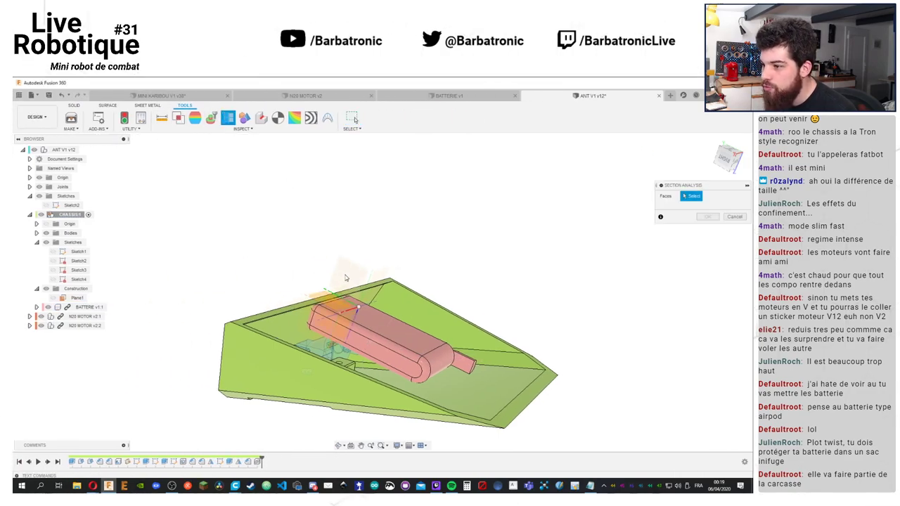
click(374, 271)
shift+middle_drag(374, 271, 416, 241)
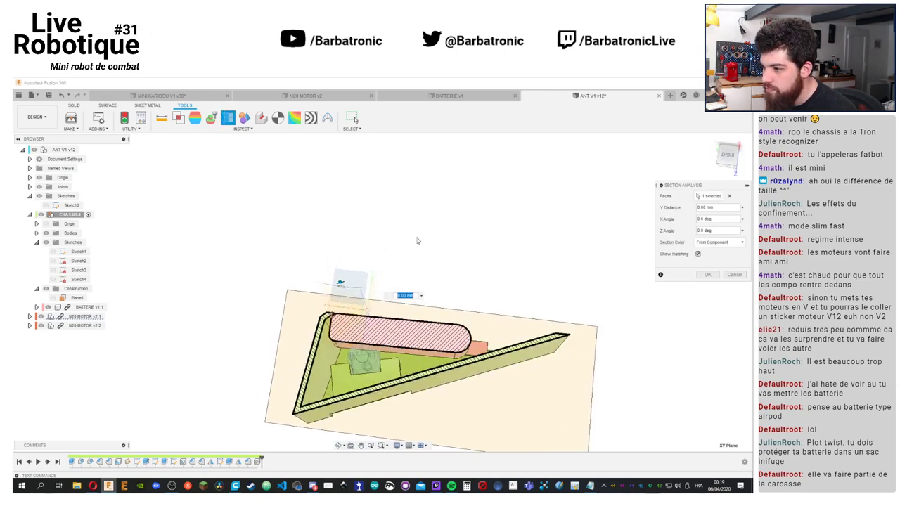
click(708, 274)
scroll(395, 340, down, 2)
scroll(394, 340, up, 5)
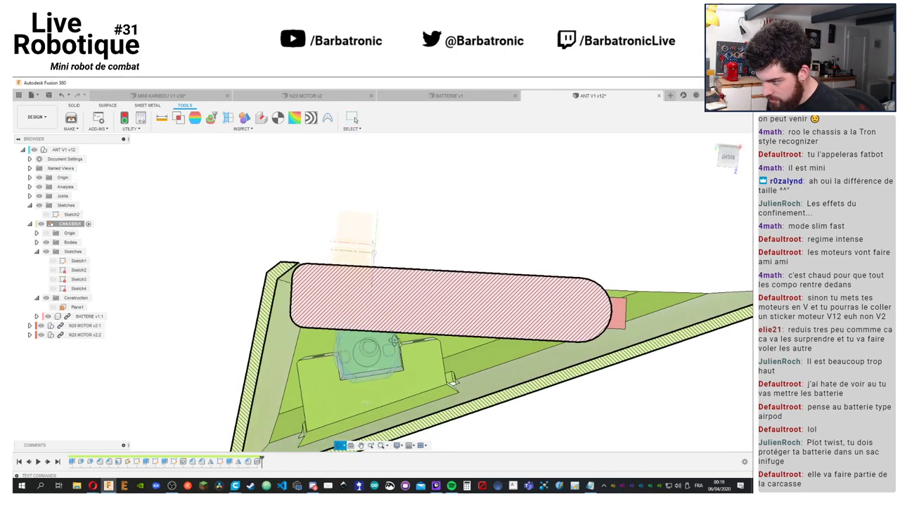
shift+middle_drag(394, 341, 399, 342)
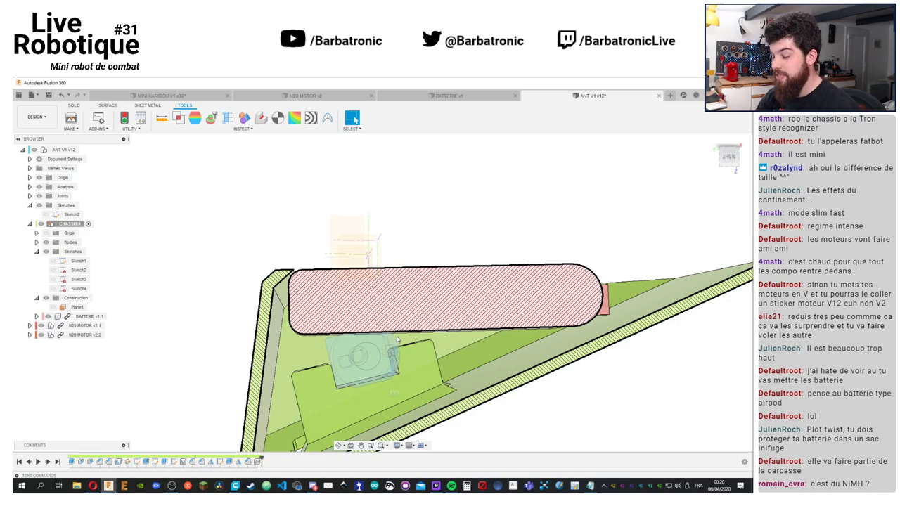
click(453, 98)
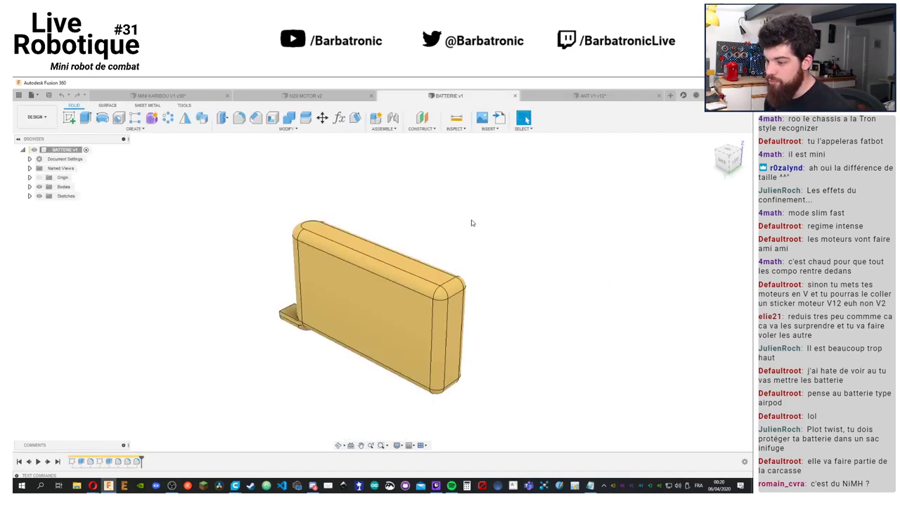
Measure between the battery's two large faces to confirm it is 11.00 mm thick
key(i)
click(450, 337)
shift+middle_drag(449, 338, 471, 313)
click(310, 335)
click(419, 278)
click(373, 309)
click(733, 402)
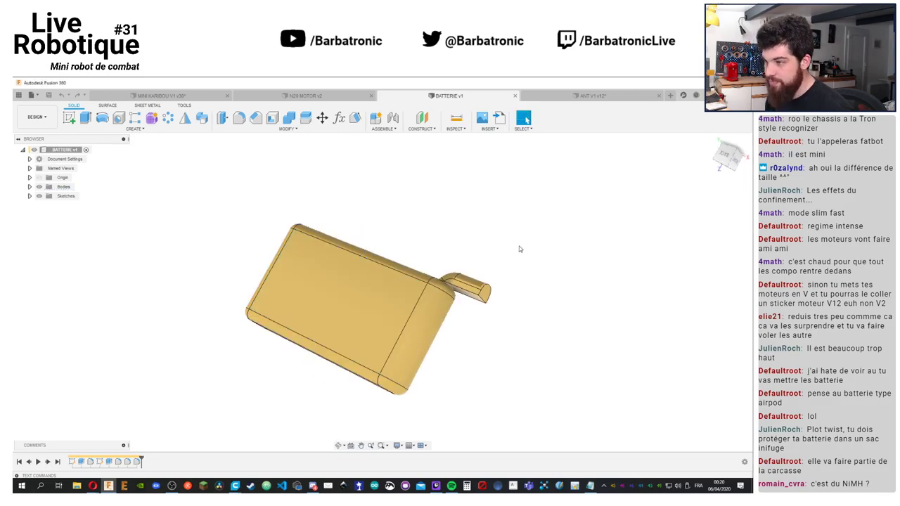
shift+middle_drag(519, 249, 372, 233)
Return to the ANT V1 chassis, cancel the section analysis and view the seated battery
key(ctrl+Tab)
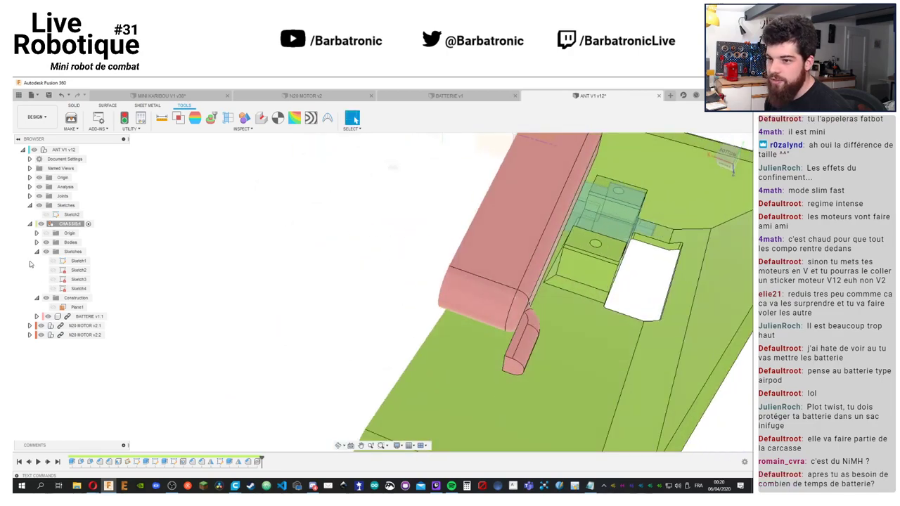
click(228, 117)
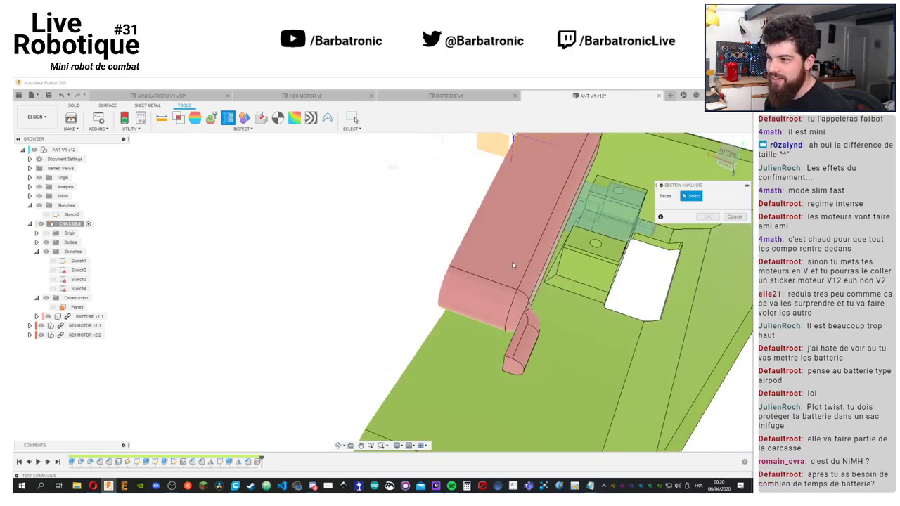
click(734, 216)
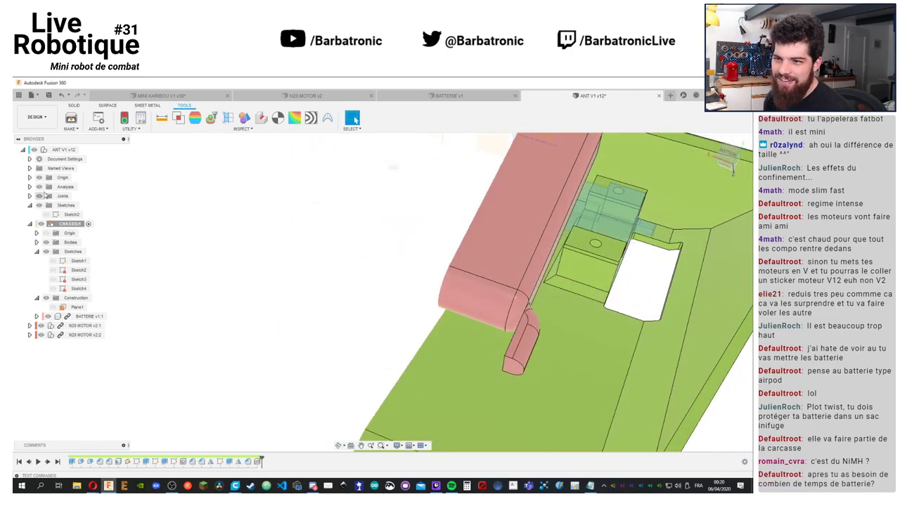
scroll(224, 200, up, 4)
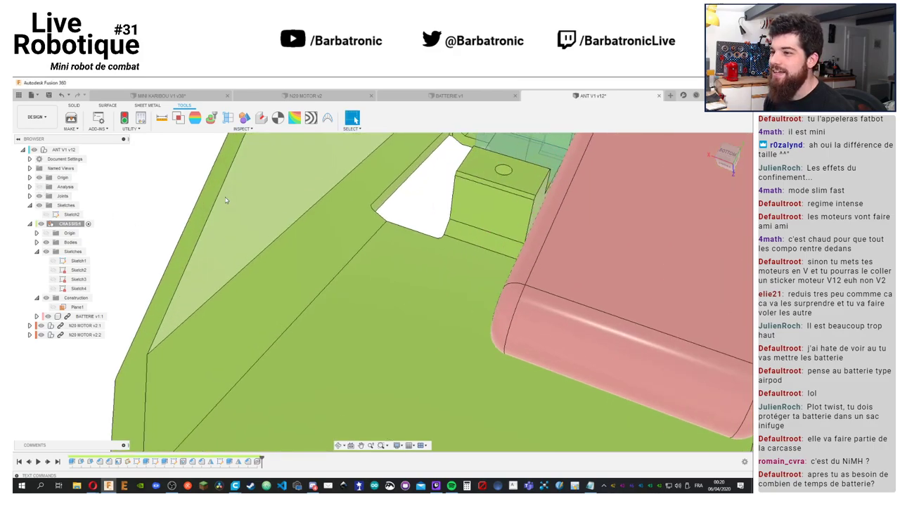
scroll(224, 200, down, 8)
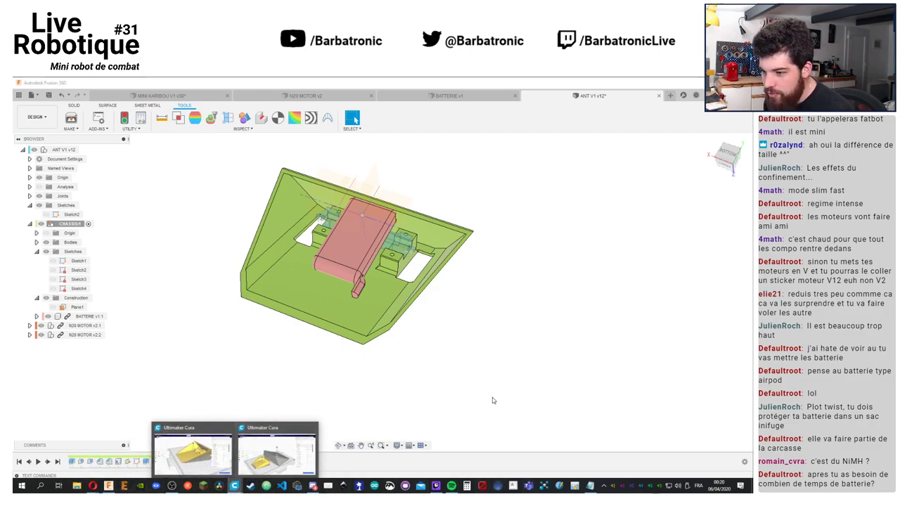
click(74, 106)
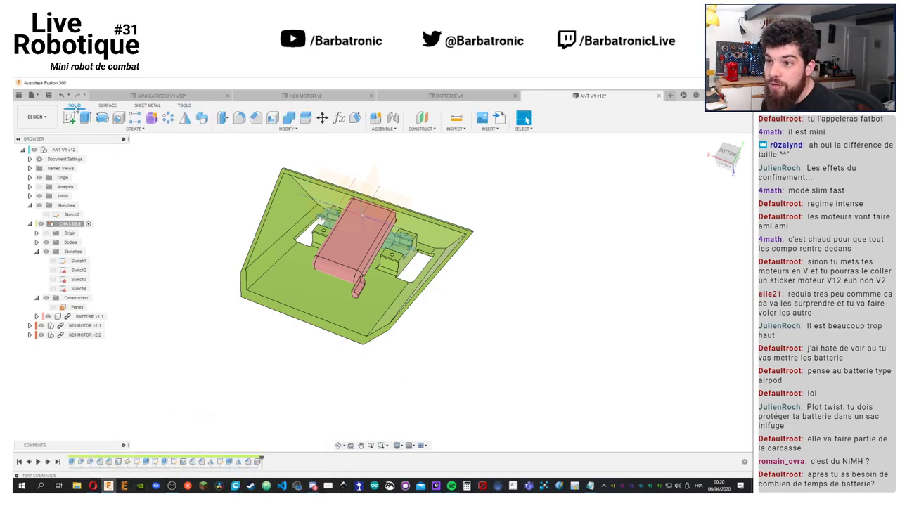
Export the chassis through 3D Print as ANTV1.stl, overwriting the existing file
click(185, 105)
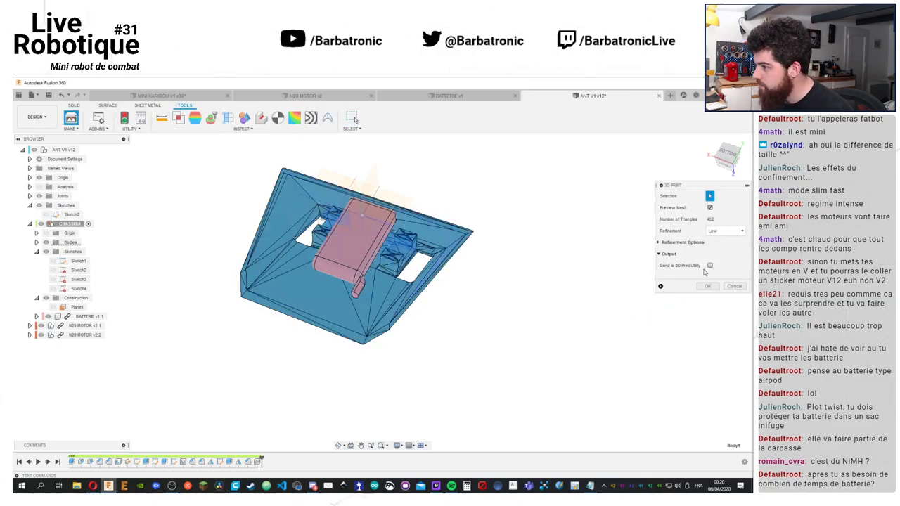
click(708, 285)
click(230, 152)
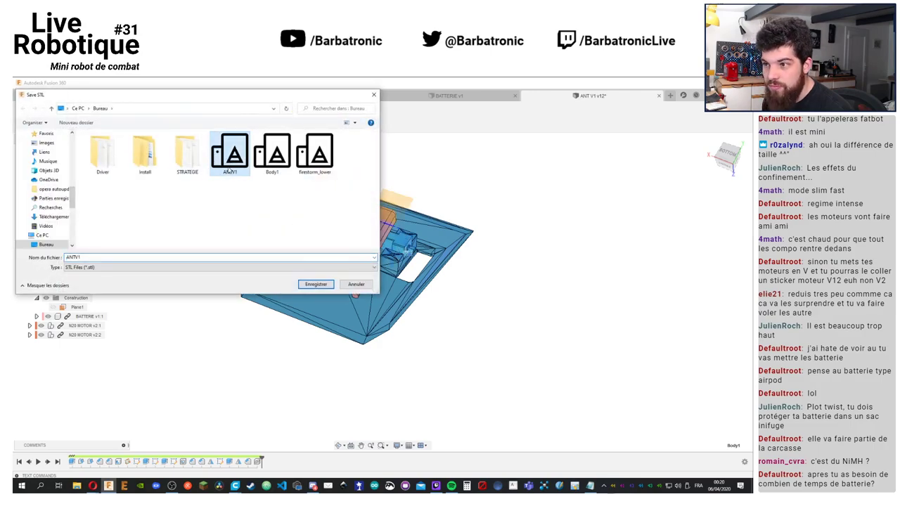
click(315, 284)
click(399, 283)
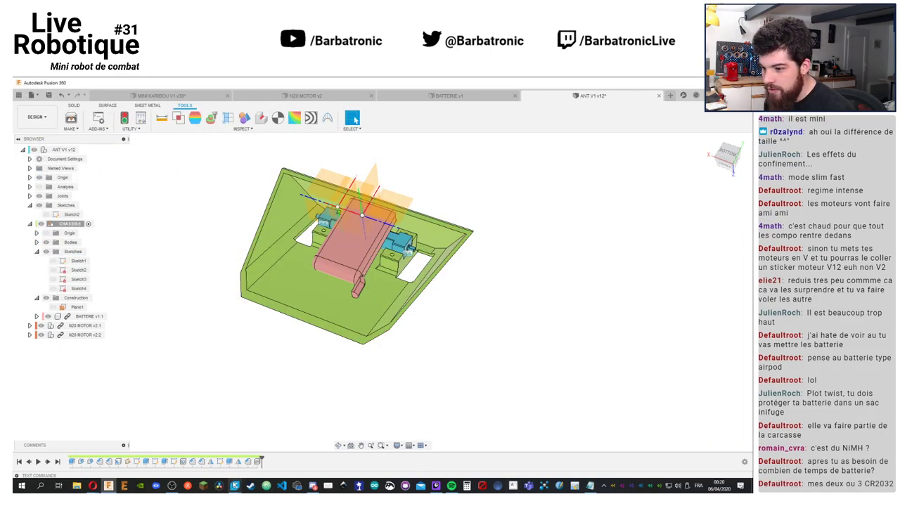
Reload the updated chassis in Cura and slice it, about 4 hours 58 minutes
mouse_move(234, 486)
click(279, 456)
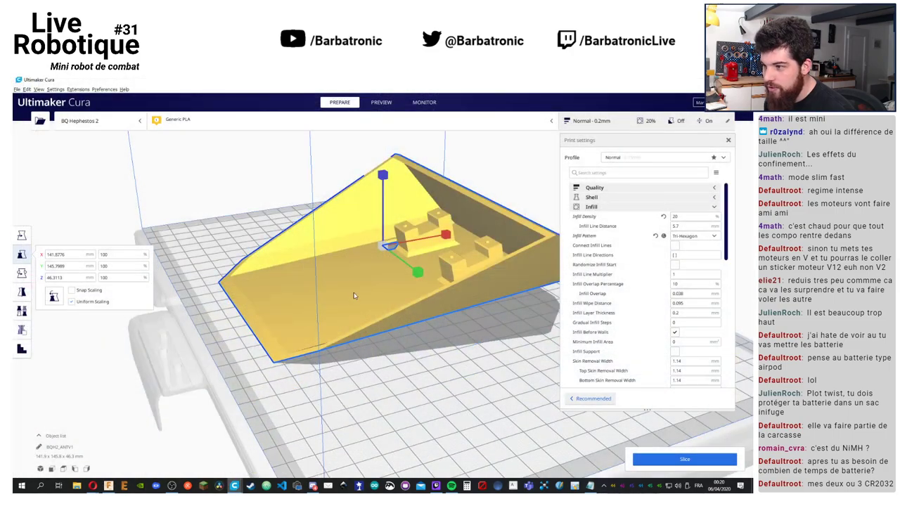
right_click(353, 296)
click(386, 342)
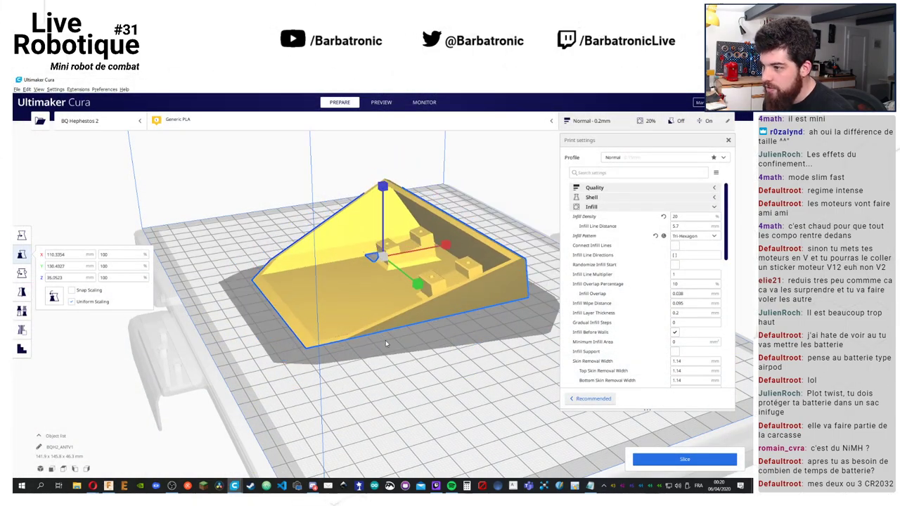
right_drag(239, 312, 492, 351)
click(683, 459)
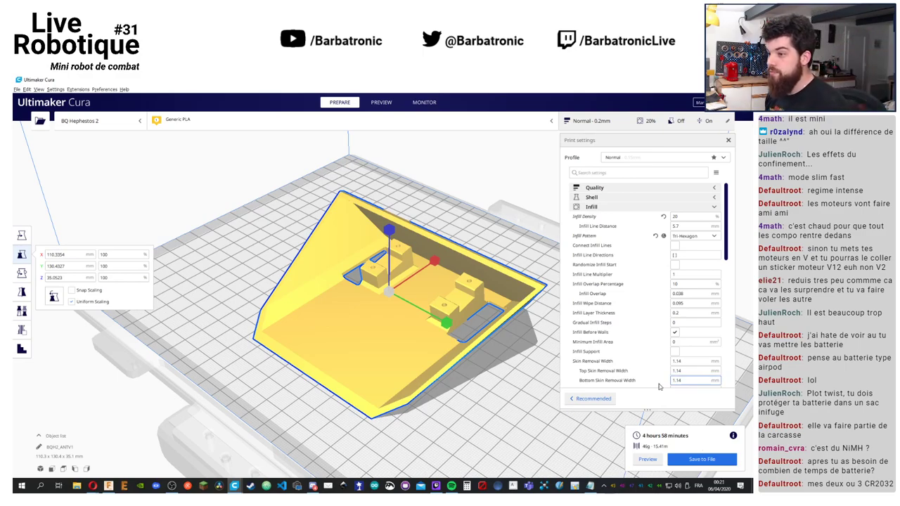
right_drag(488, 376, 370, 389)
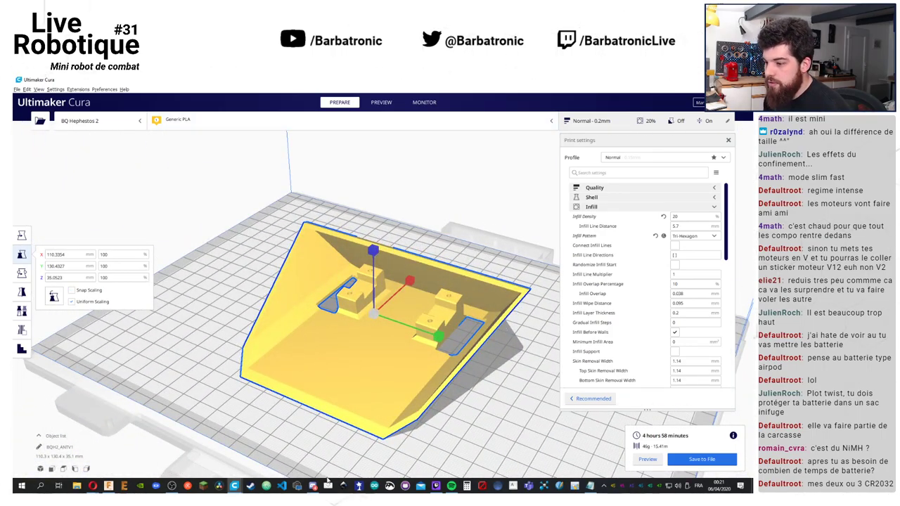
In the second Cura window, reload all the Firestorm part models
mouse_move(233, 485)
click(281, 460)
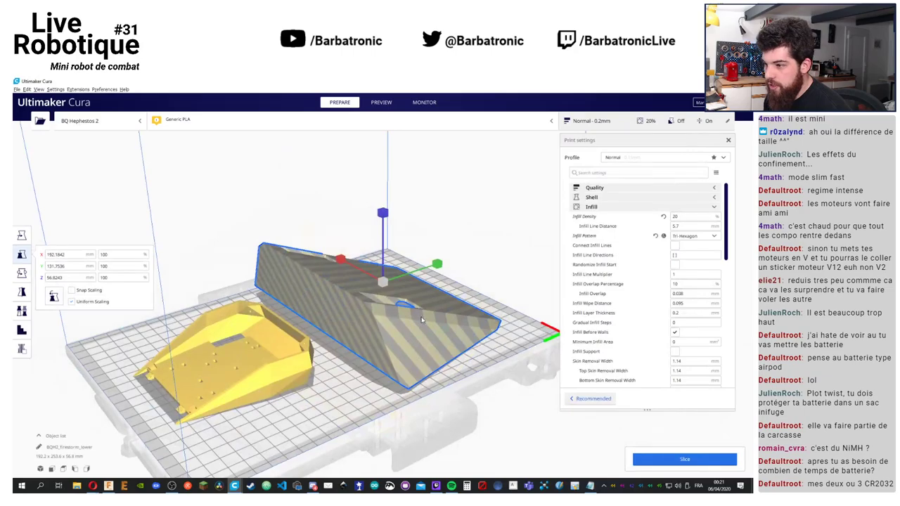
right_click(422, 319)
click(466, 372)
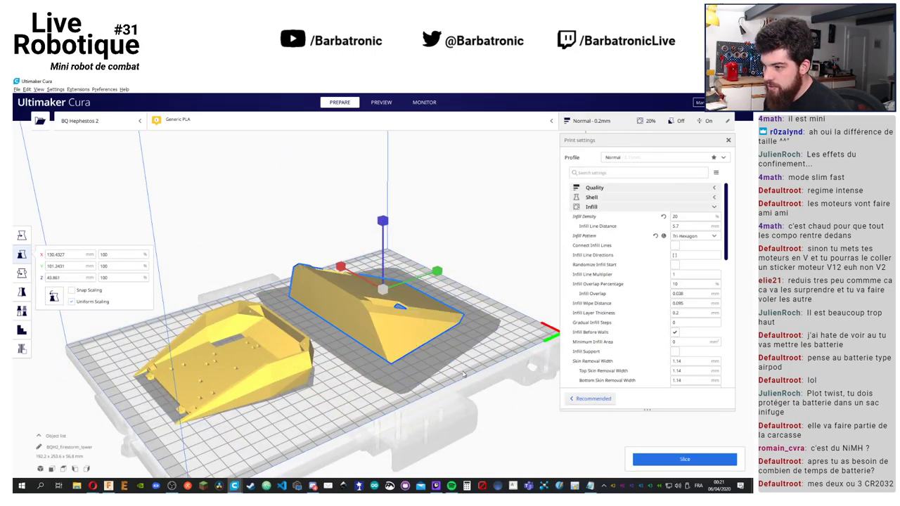
right_drag(340, 359, 307, 339)
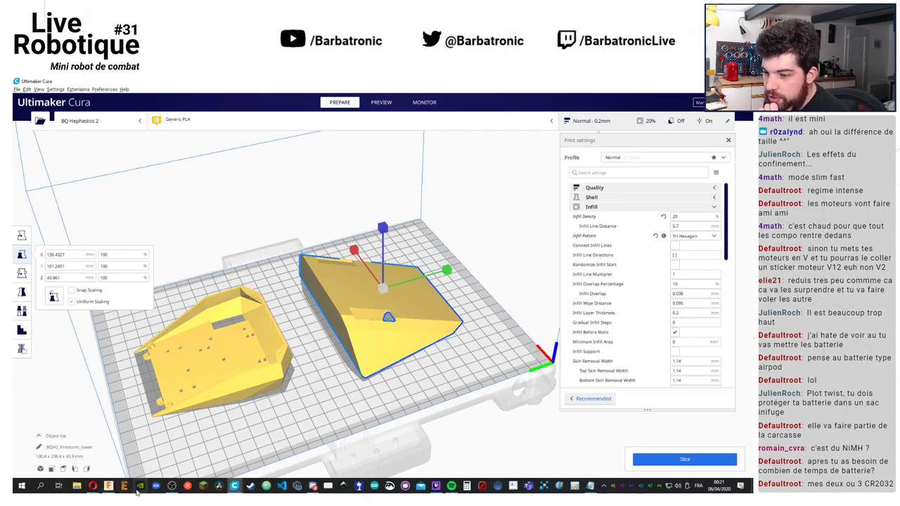
mouse_move(92, 485)
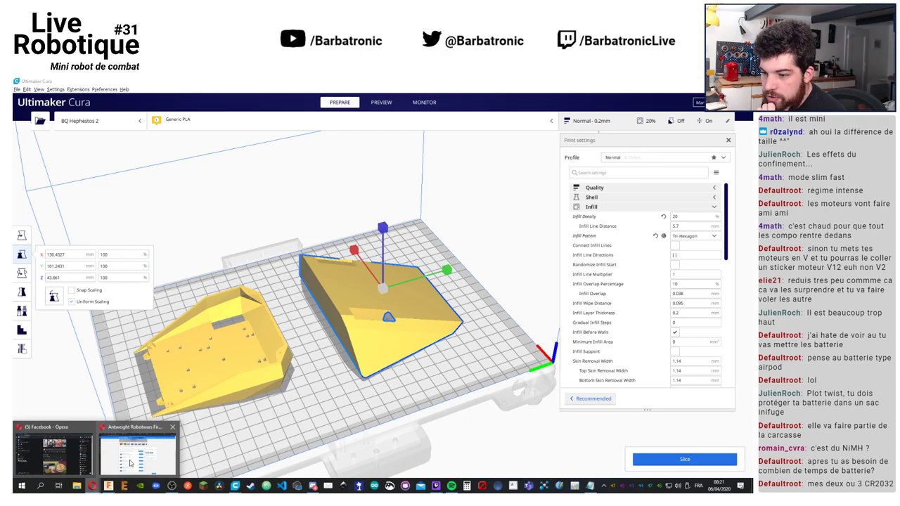
click(132, 457)
Flip through the Firestorm robot's gallery photos, enlarging one, then return to Cura
scroll(511, 182, up, 3)
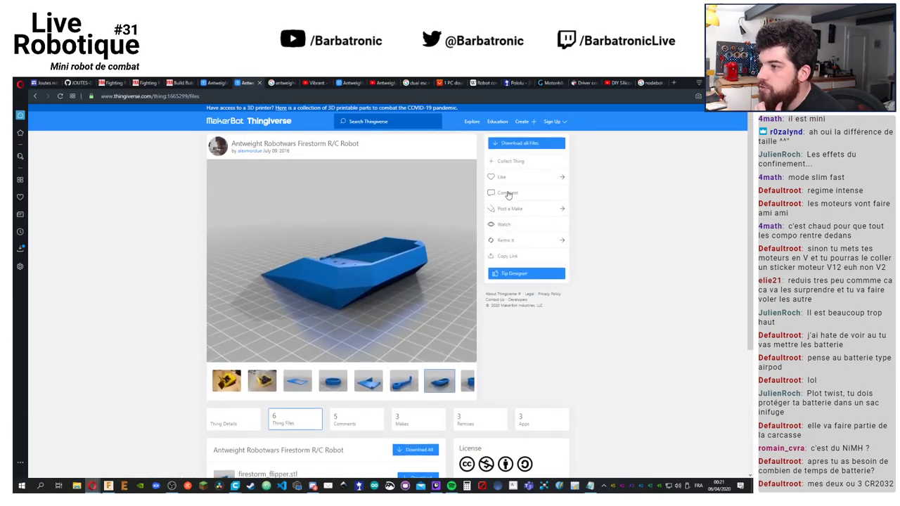
click(267, 387)
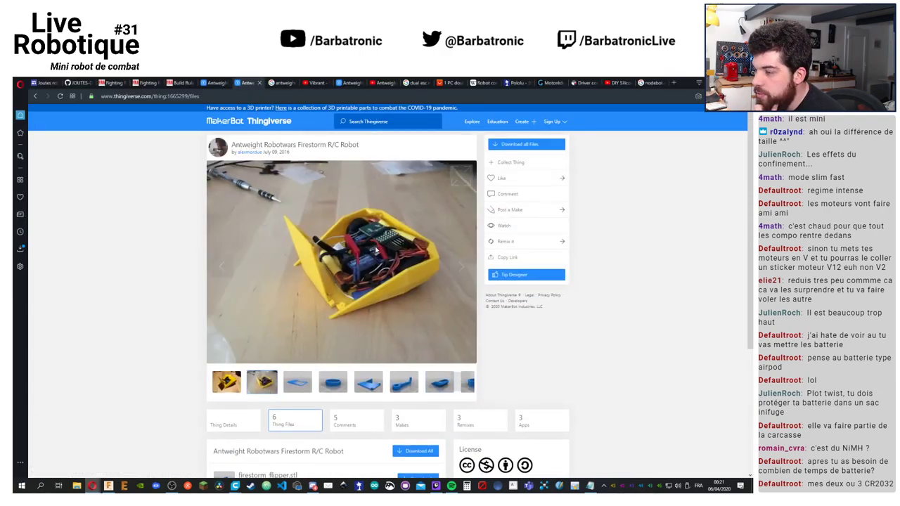
click(236, 383)
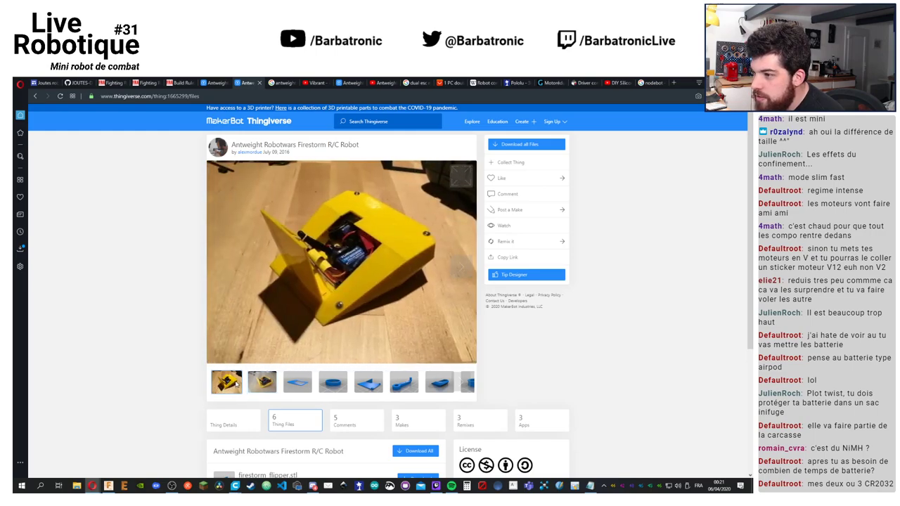
click(265, 381)
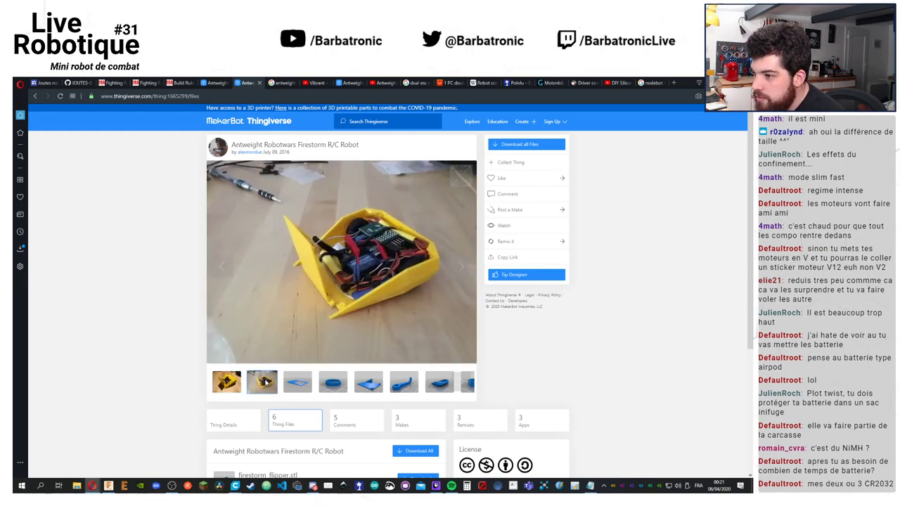
click(386, 244)
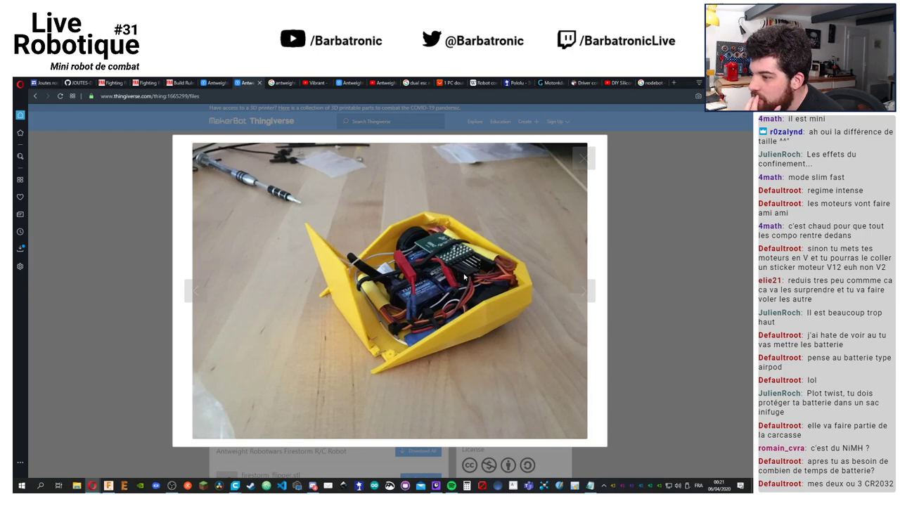
click(582, 159)
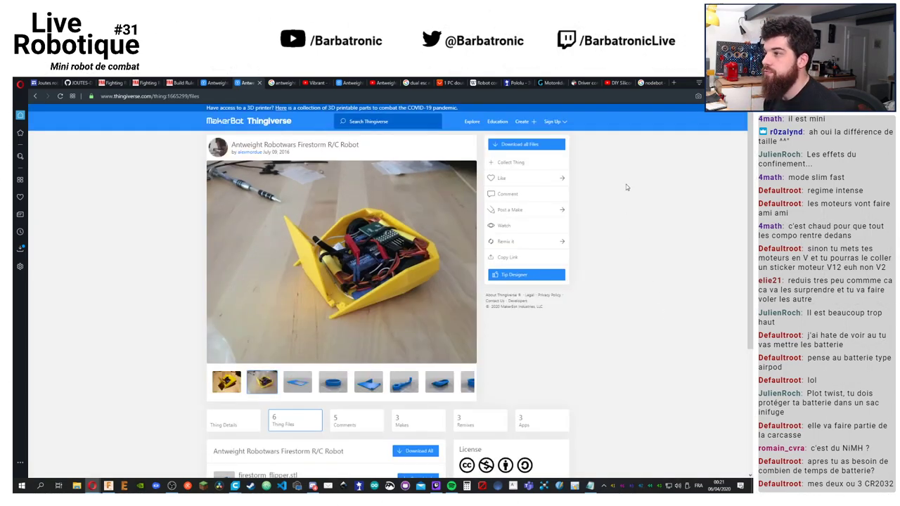
key(alt+Tab)
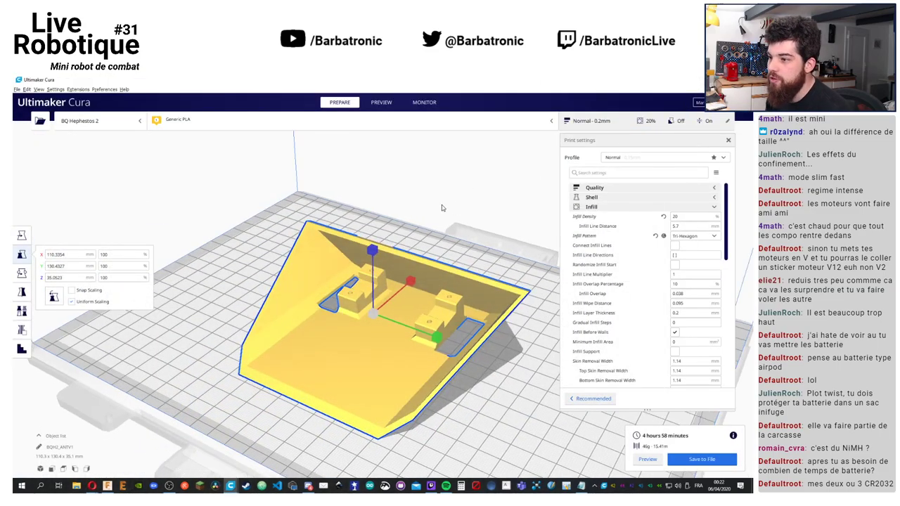
Orbit the 4 h 58 min sliced chassis, deselect it, then return to the Thingiverse page
right_drag(435, 207, 461, 212)
click(427, 216)
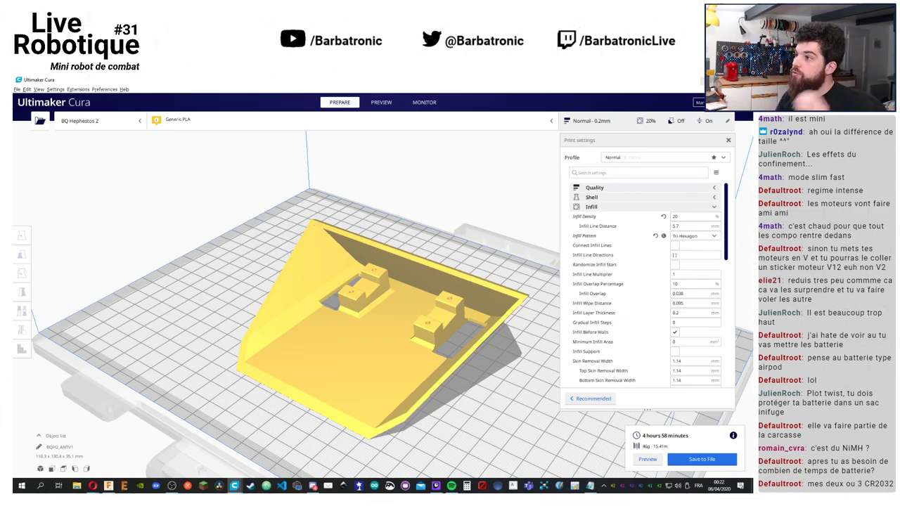
mouse_move(92, 485)
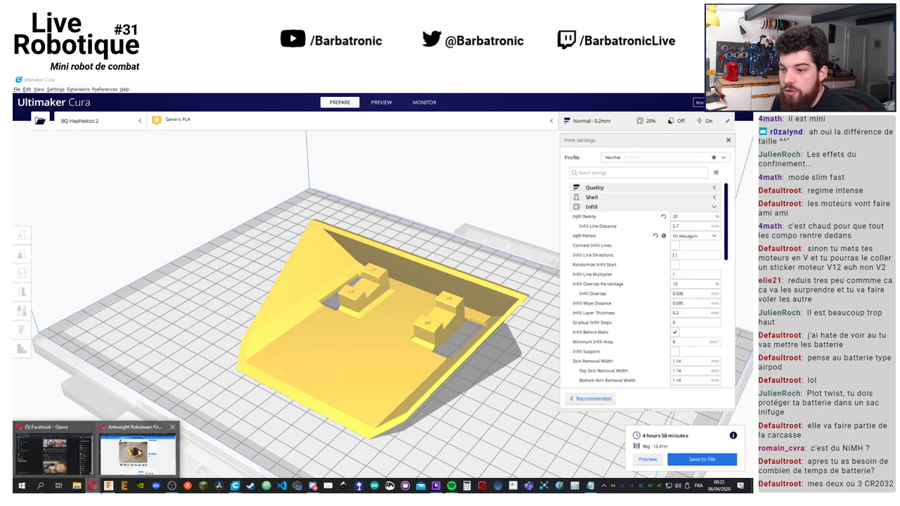
click(132, 453)
Play the Firestorm self-righting and Antweight Firestorm Robot videos, then visit the silicone wheels and Google antweight tabs
scroll(436, 323, down, 3)
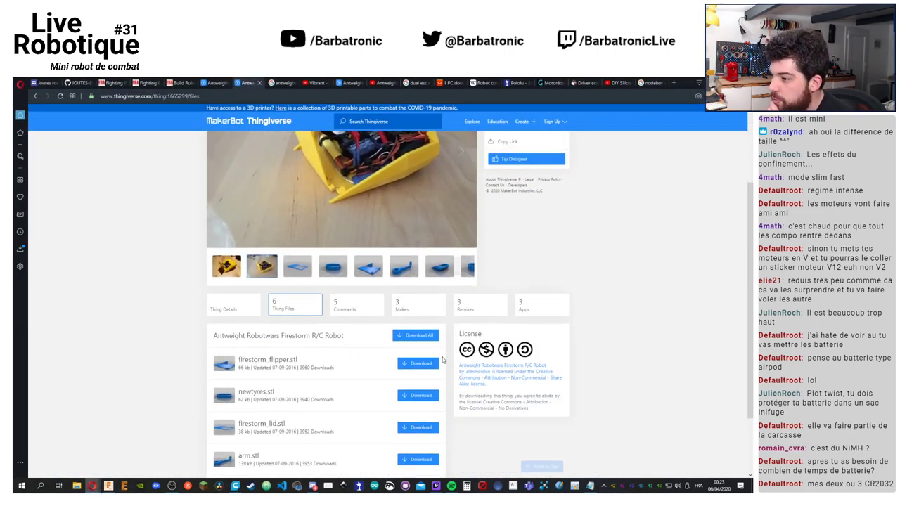
scroll(459, 346, up, 2)
scroll(459, 346, up, 1)
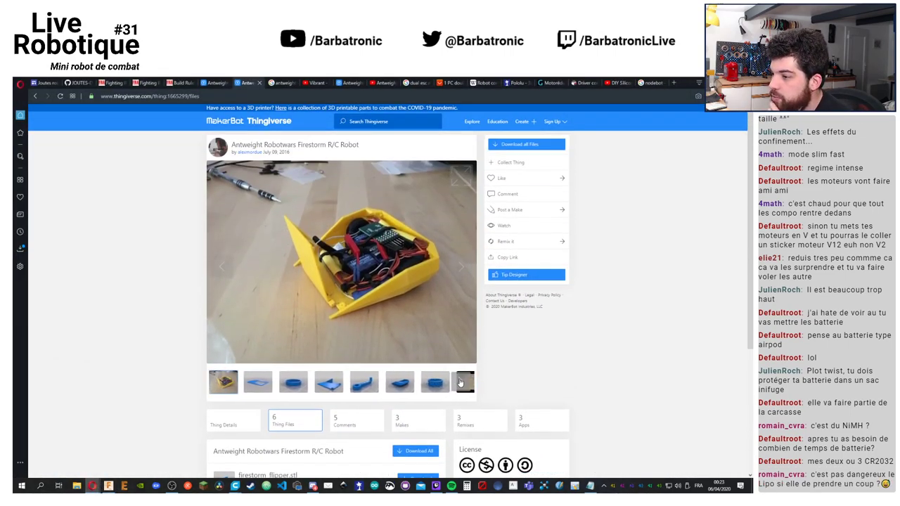
click(459, 382)
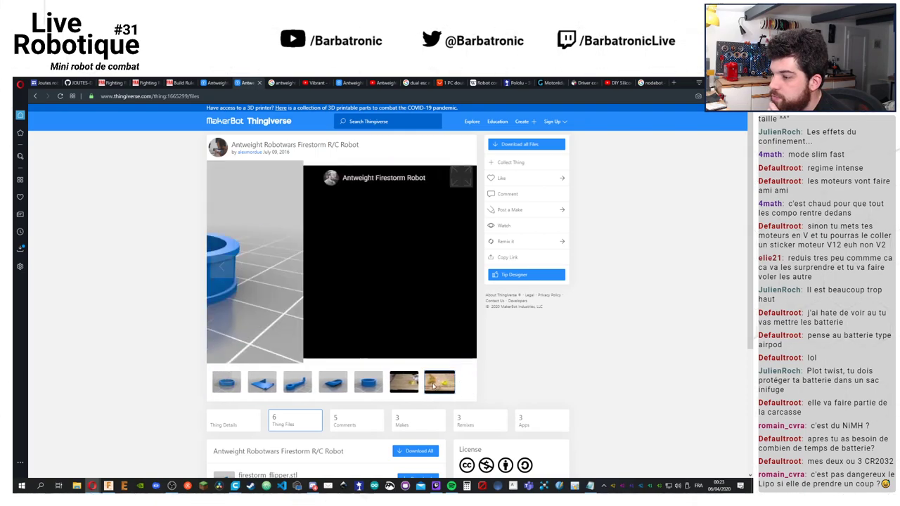
click(404, 382)
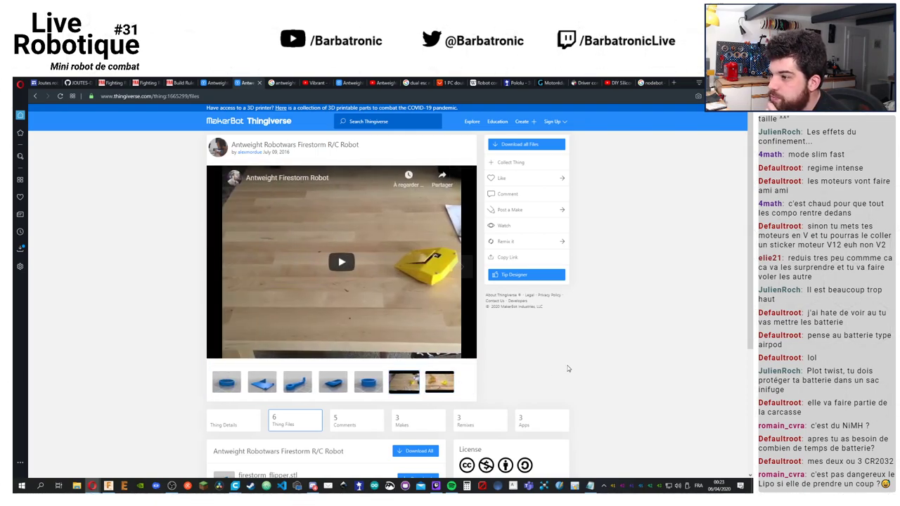
click(214, 83)
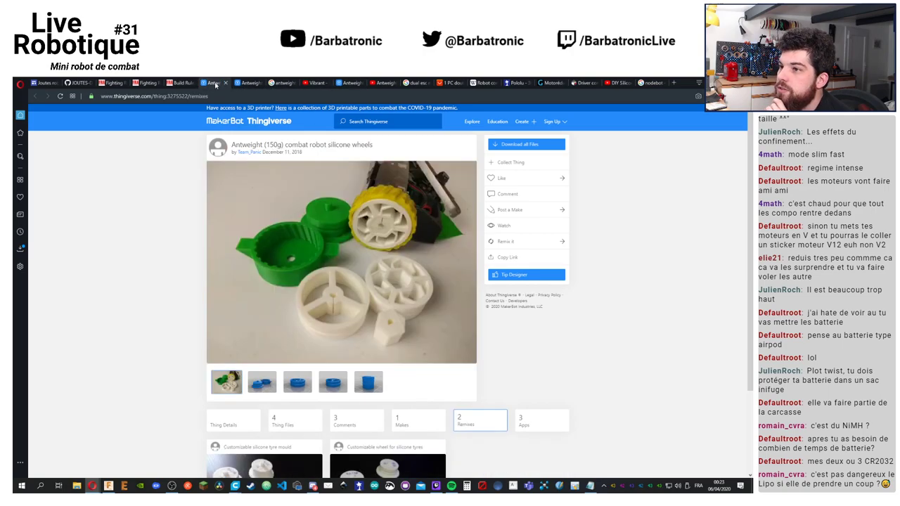
click(281, 83)
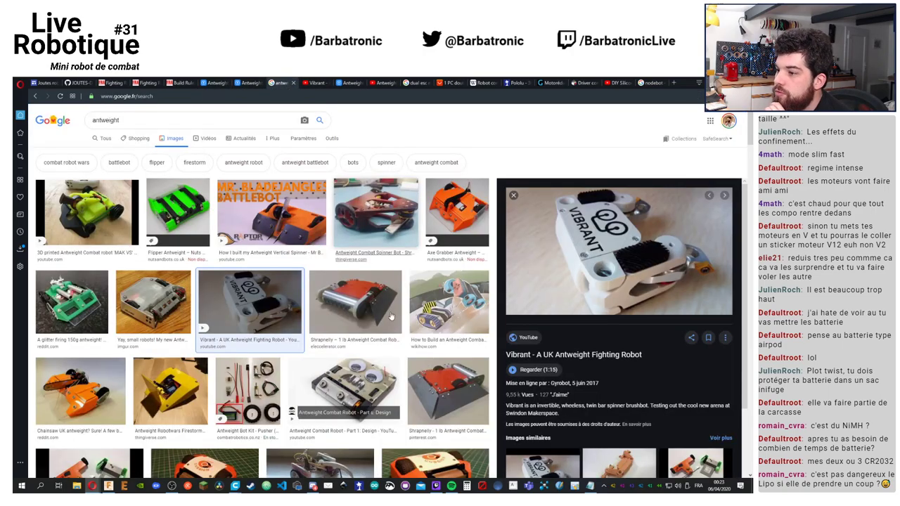
View the Antweight Bot Kit Pusher, Build Guide and Pusher (With Receiver) image results
scroll(378, 309, down, 3)
click(248, 239)
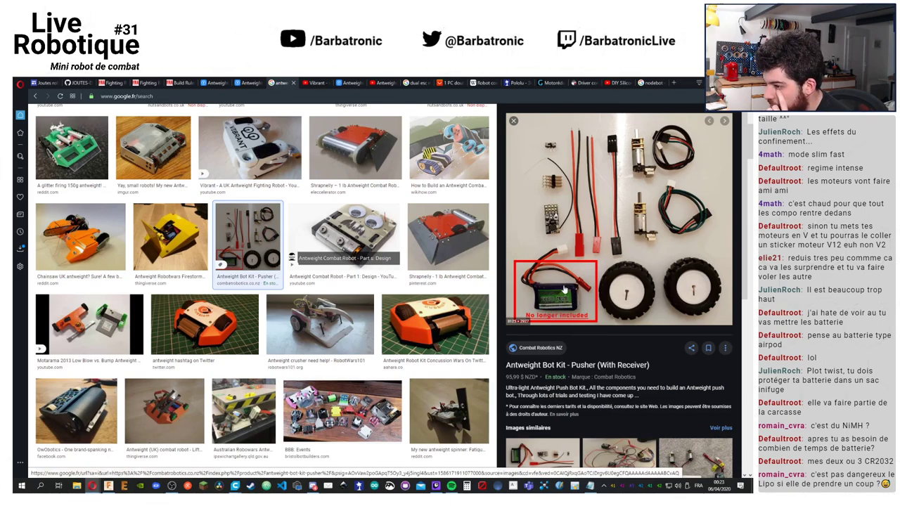
click(542, 454)
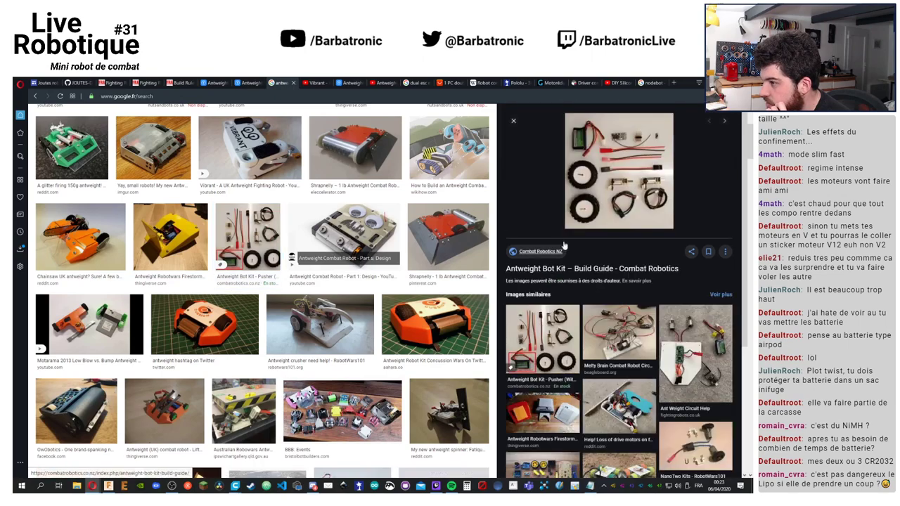
scroll(564, 245, up, 3)
scroll(573, 350, down, 1)
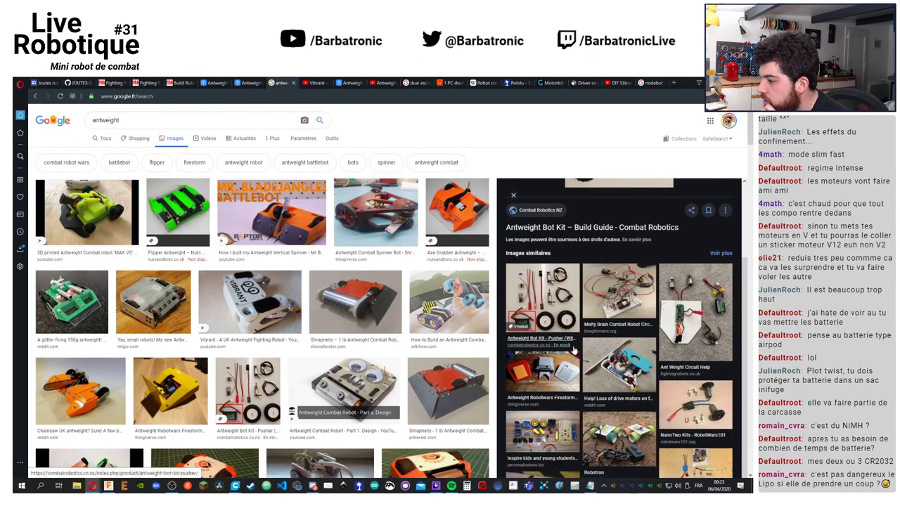
click(572, 348)
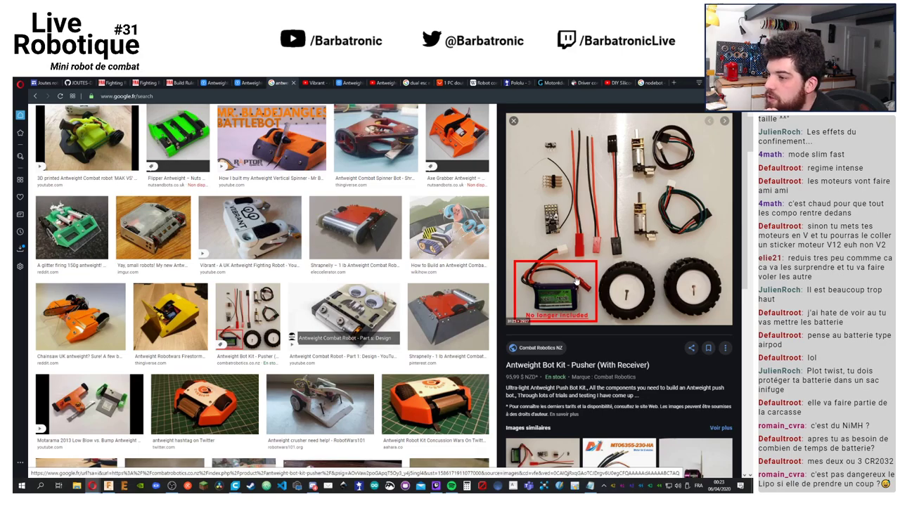
Preview the Fire Drizle making-of and Aahara Scrap Wars kit robot images
scroll(292, 310, down, 5)
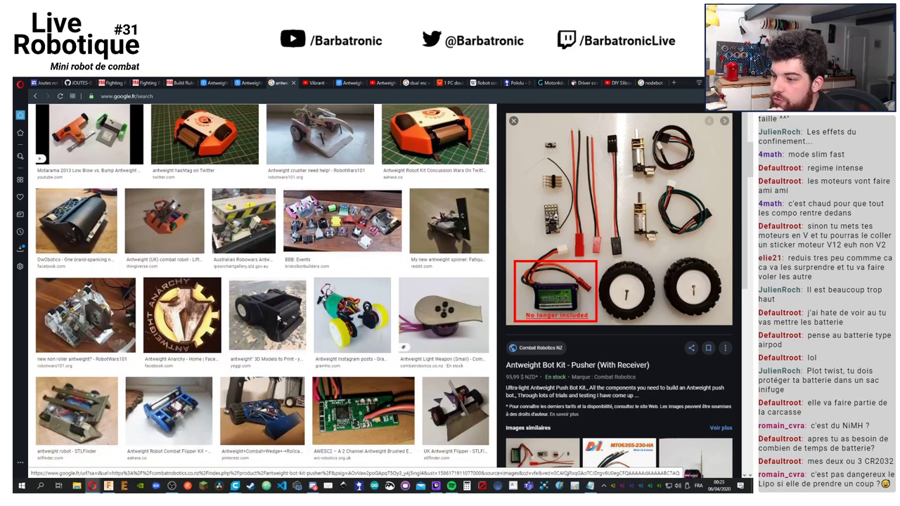
scroll(279, 317, down, 4)
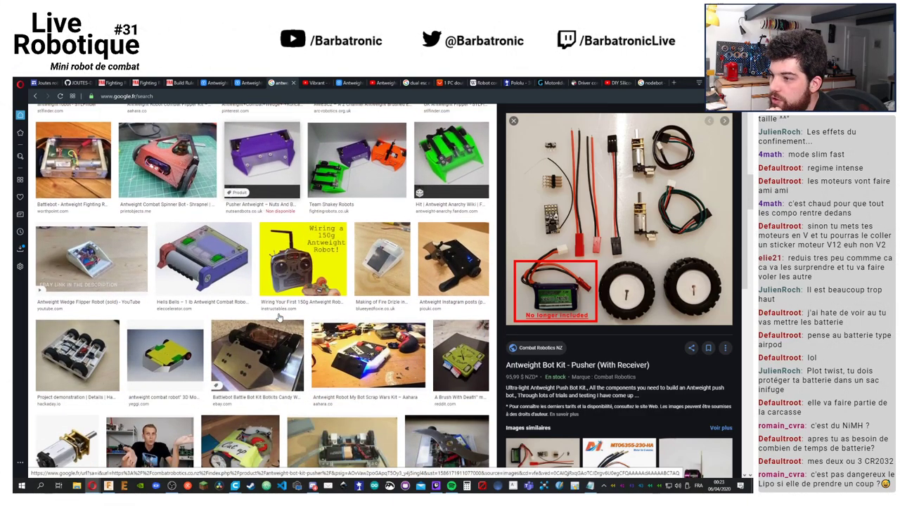
click(383, 251)
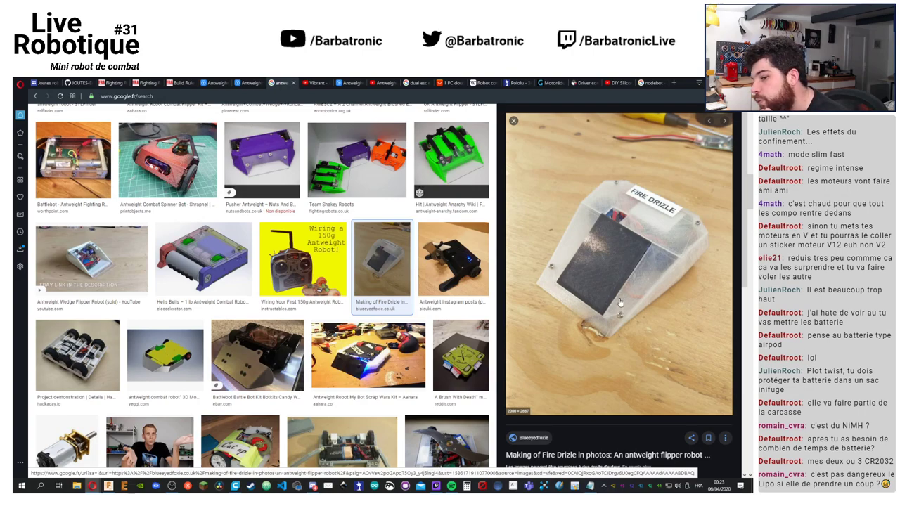
click(368, 354)
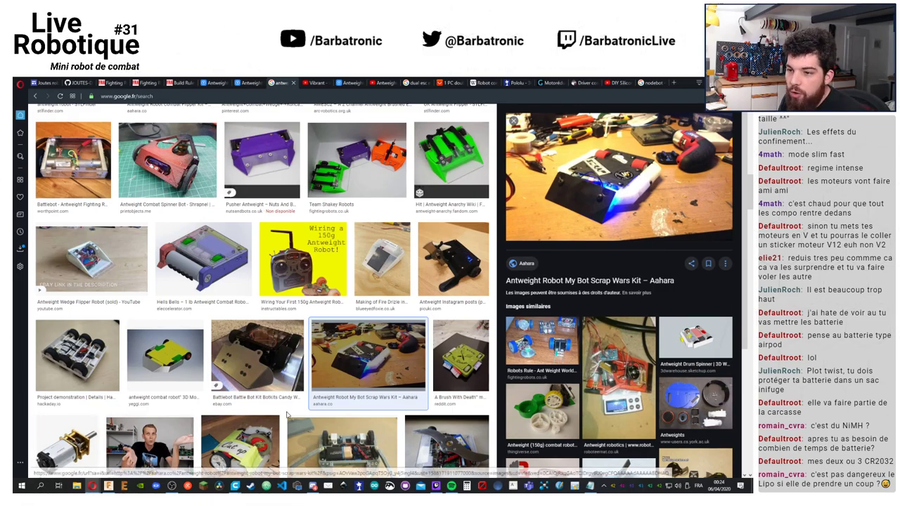
Preview the Shapeways antweight fighting robot image, return to the top, and start a new tab
scroll(296, 343, down, 2)
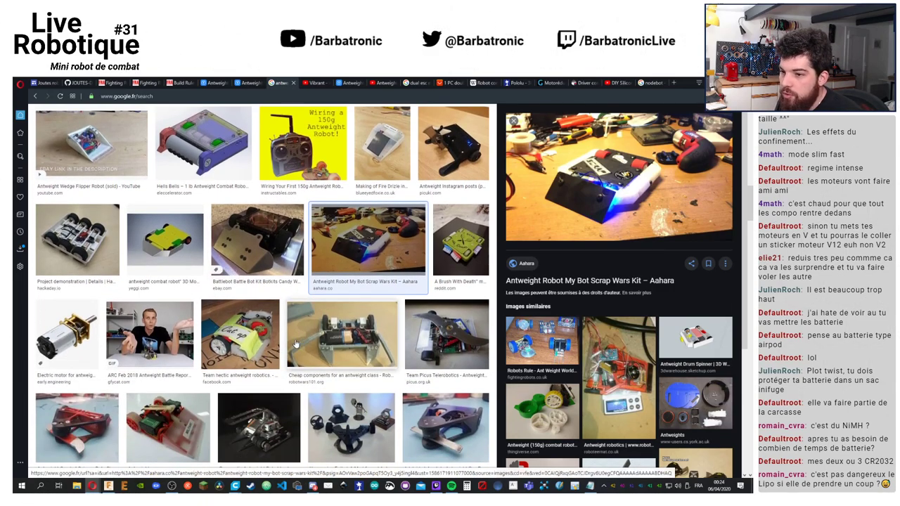
scroll(296, 343, down, 3)
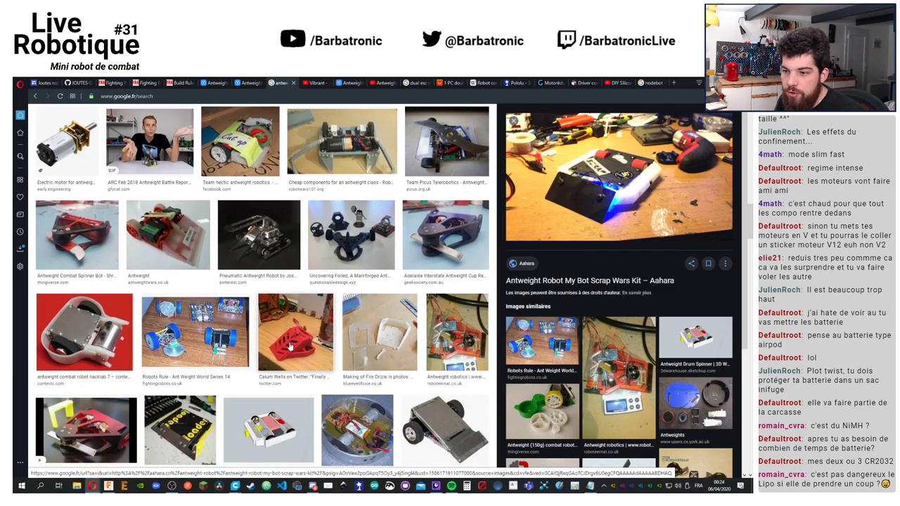
scroll(289, 346, down, 2)
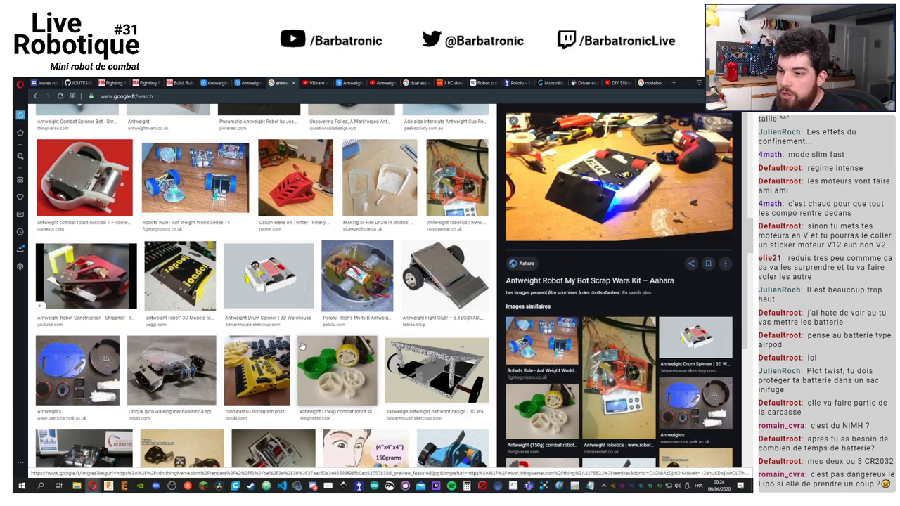
scroll(304, 344, down, 2)
click(312, 343)
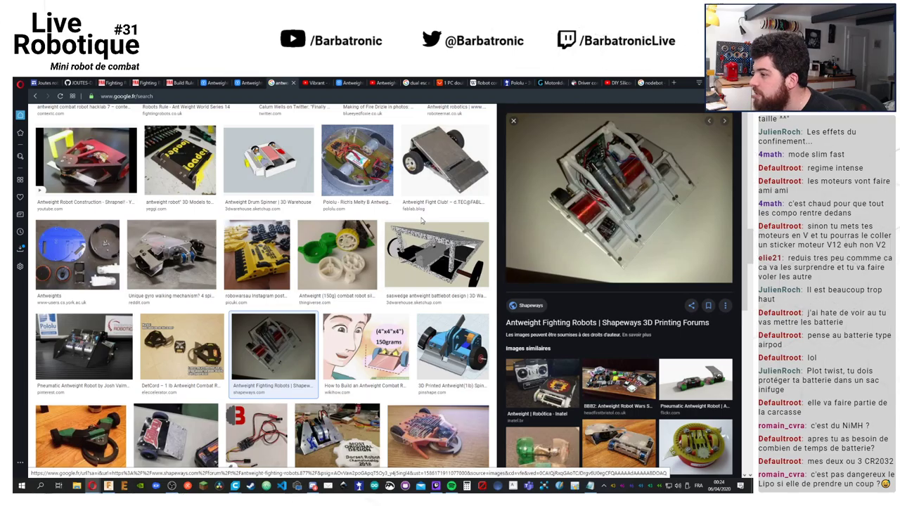
scroll(356, 234, down, 5)
scroll(356, 234, up, 10)
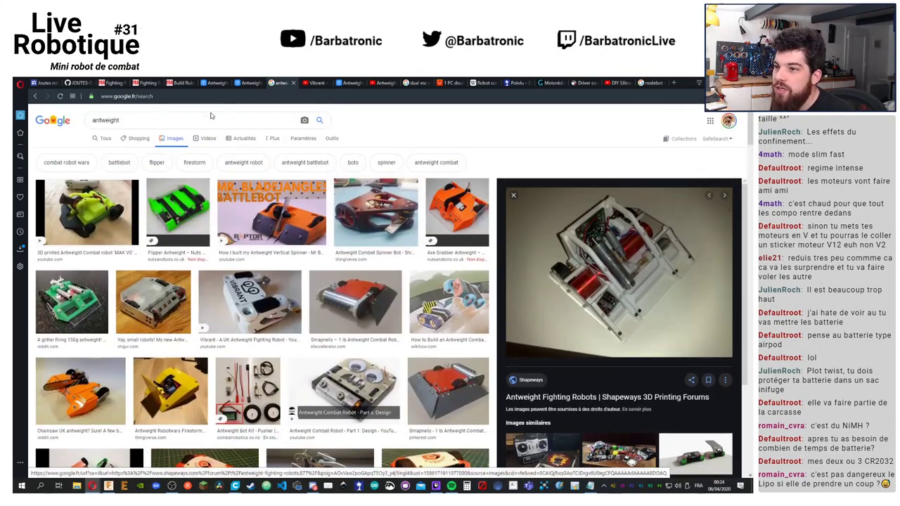
click(120, 121)
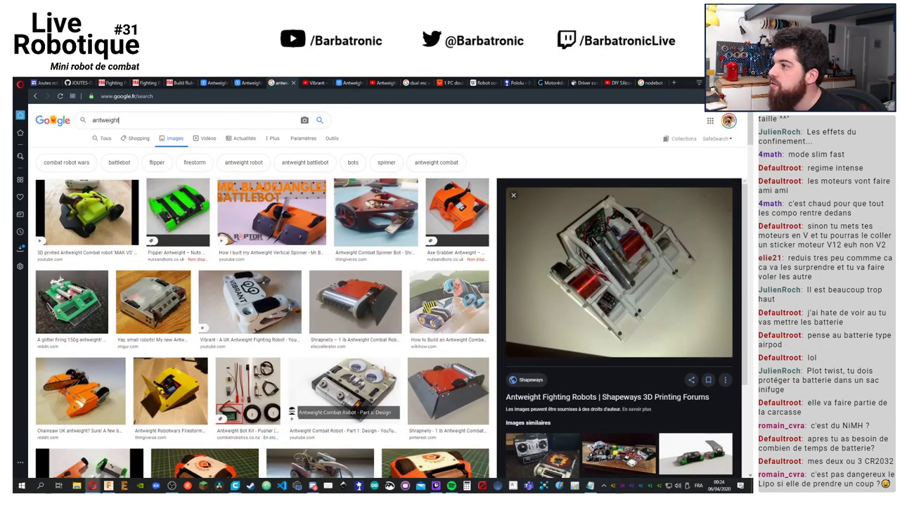
click(673, 83)
Search Google Images for 'lipo nanotech 2S 180mAH'
text(lipo n)
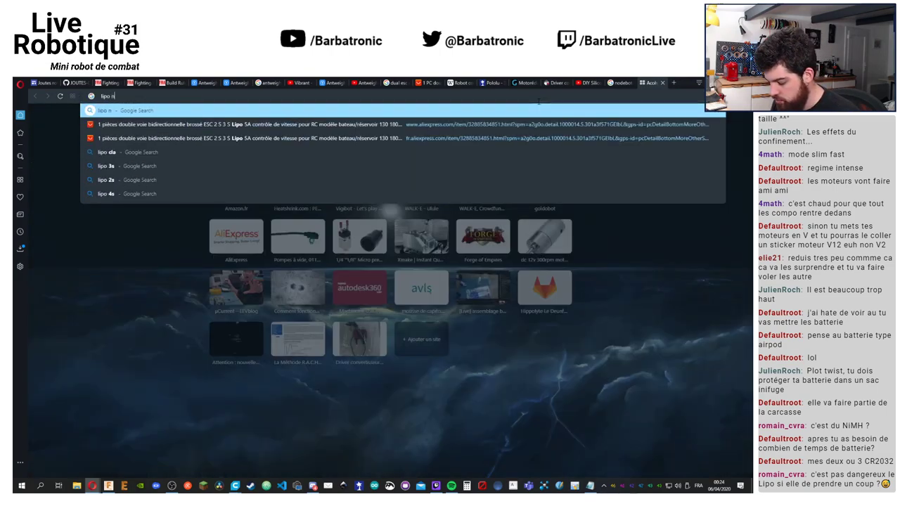
text(anotech 180)
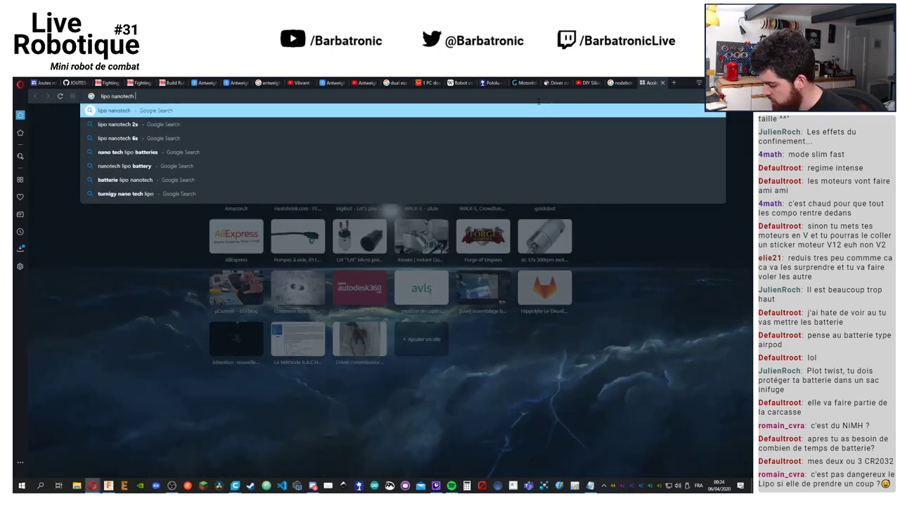
key(BackSpace)
key(BackSpace)
key(BackSpace)
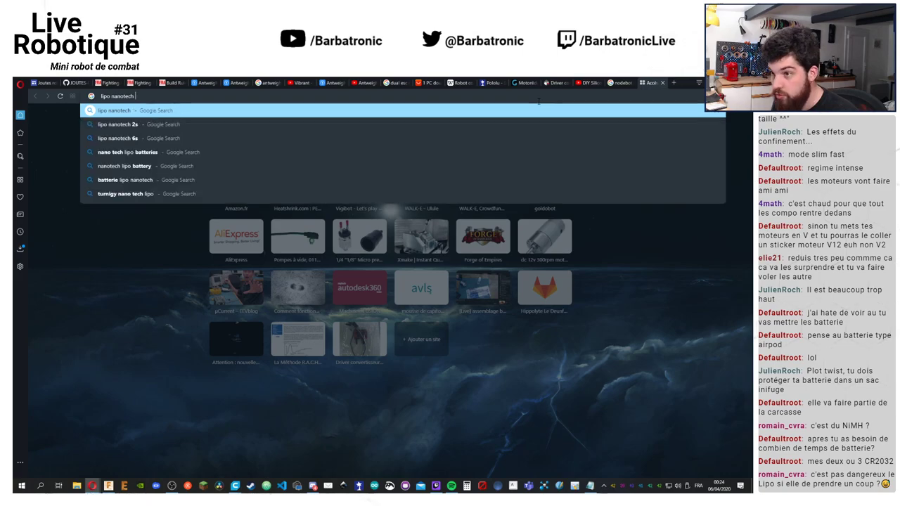
text(2S 180)
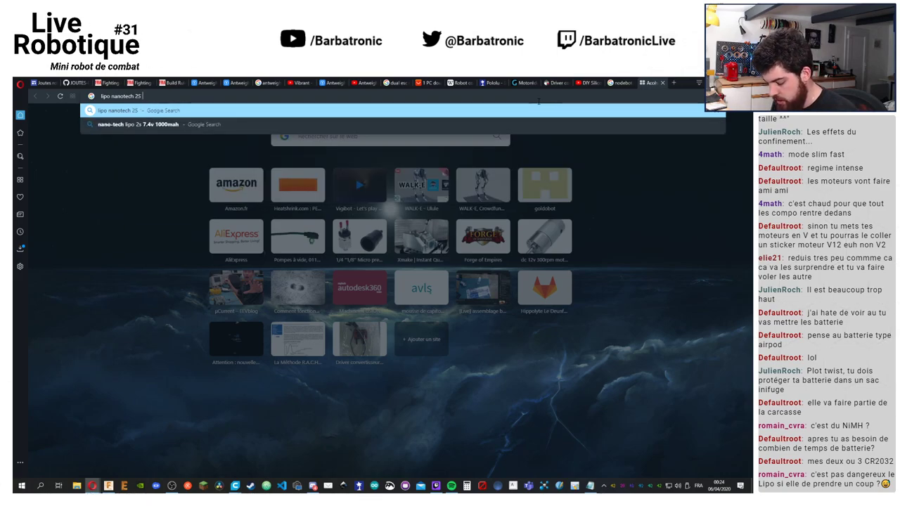
text(mAH)
key(Return)
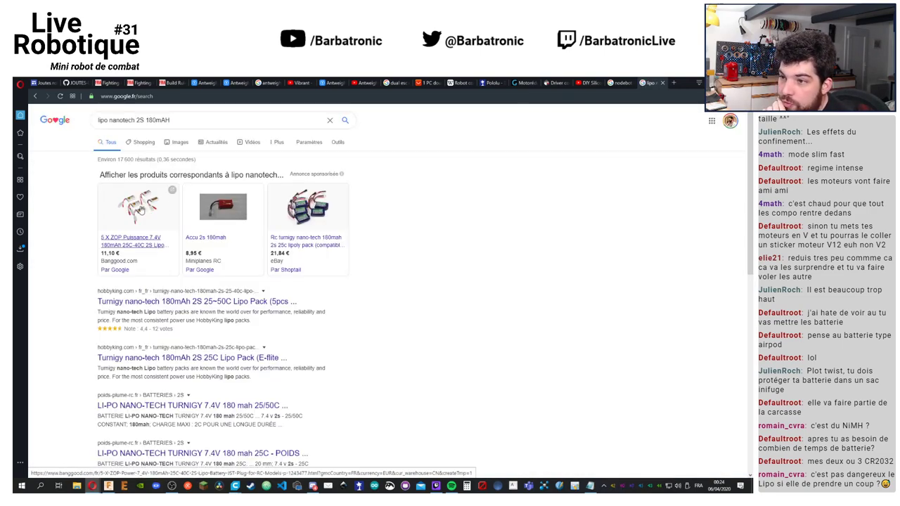
click(181, 144)
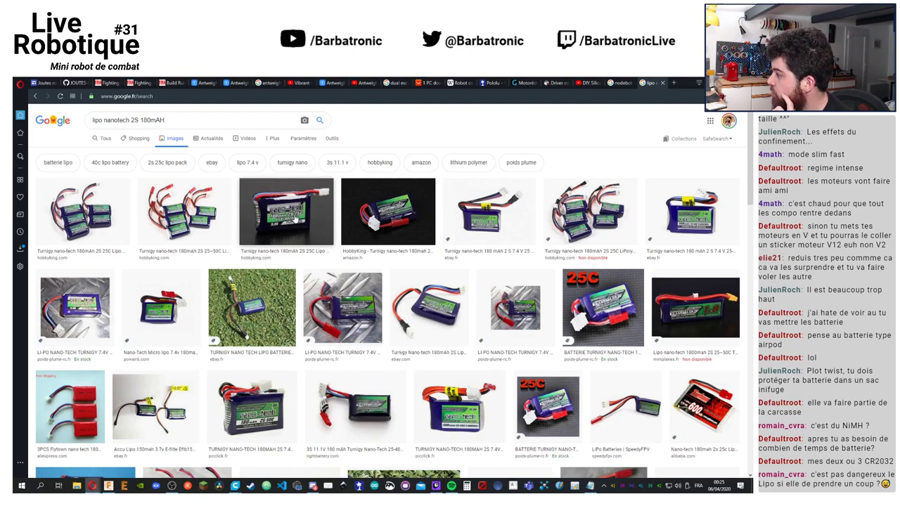
Preview Turnigy nano-tech results, ending on HobbyKing's 180mAh 2S 25C pack
scroll(296, 220, down, 5)
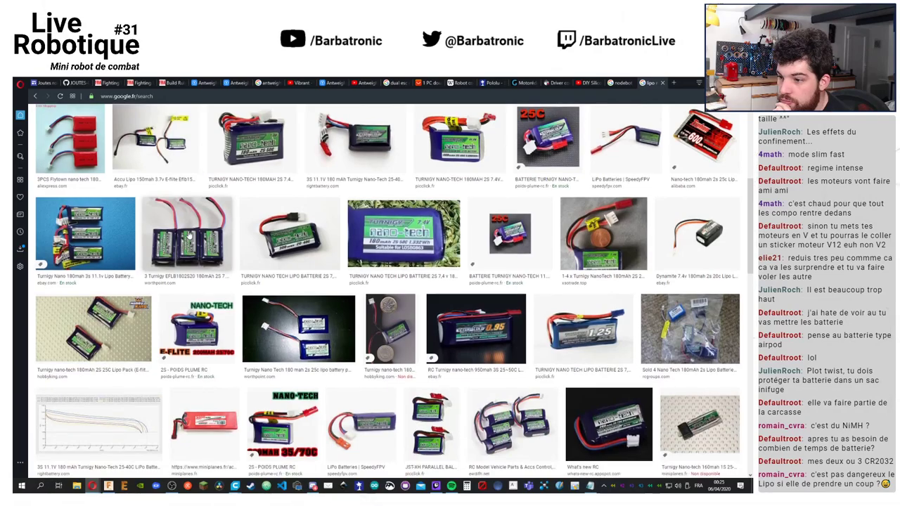
scroll(188, 238, up, 2)
click(246, 225)
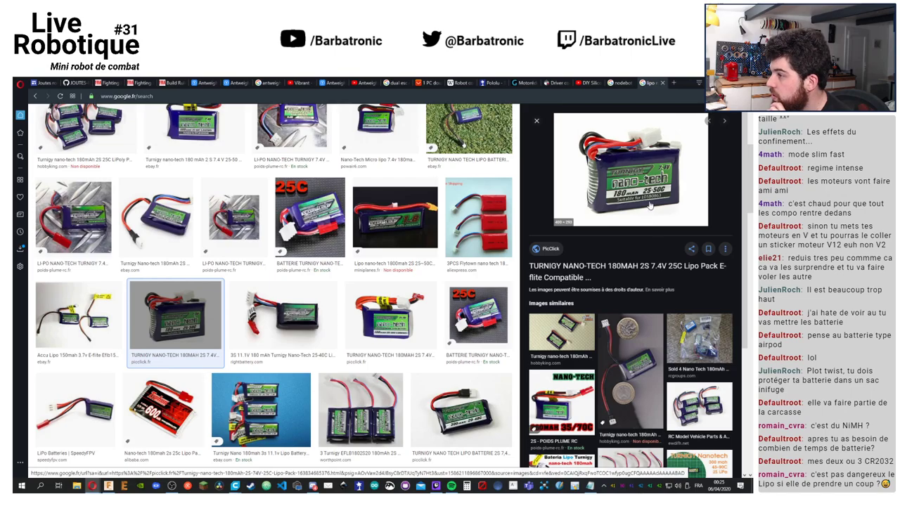
scroll(165, 244, up, 3)
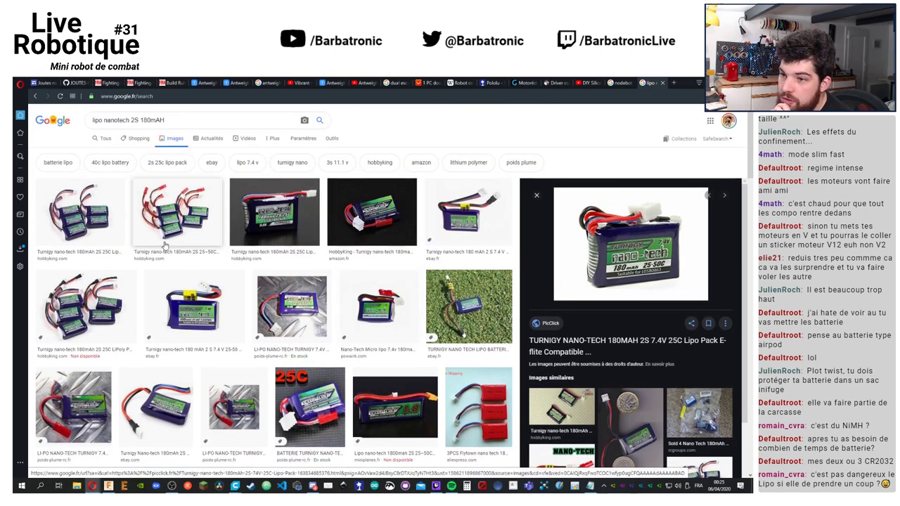
click(98, 219)
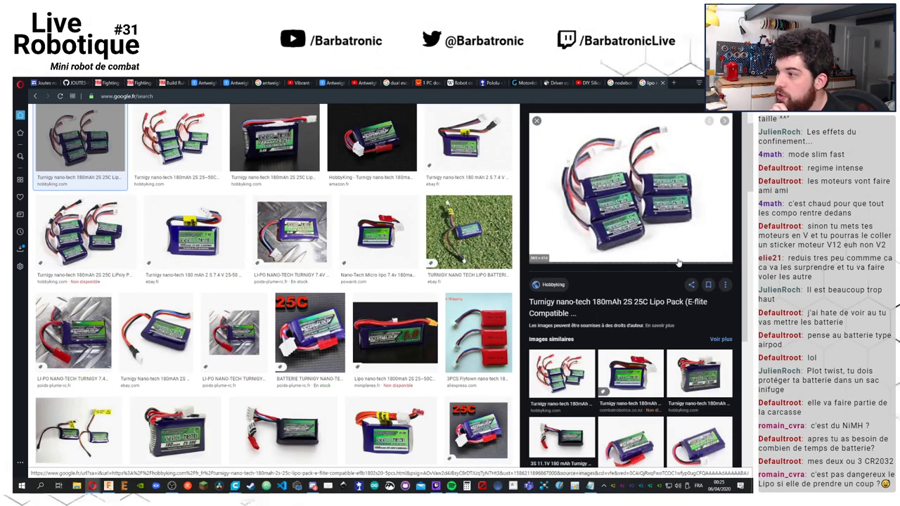
Open the HobbyKing Turnigy nano-tech 180mAh 2S 25C 5-pack page and read its specs: 13g, 36x10.5x20.5mm
click(608, 302)
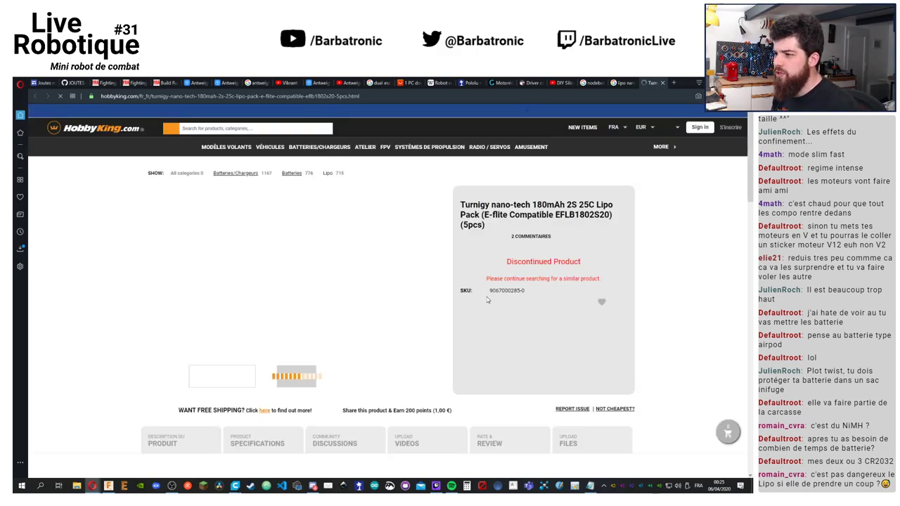
scroll(444, 278, down, 5)
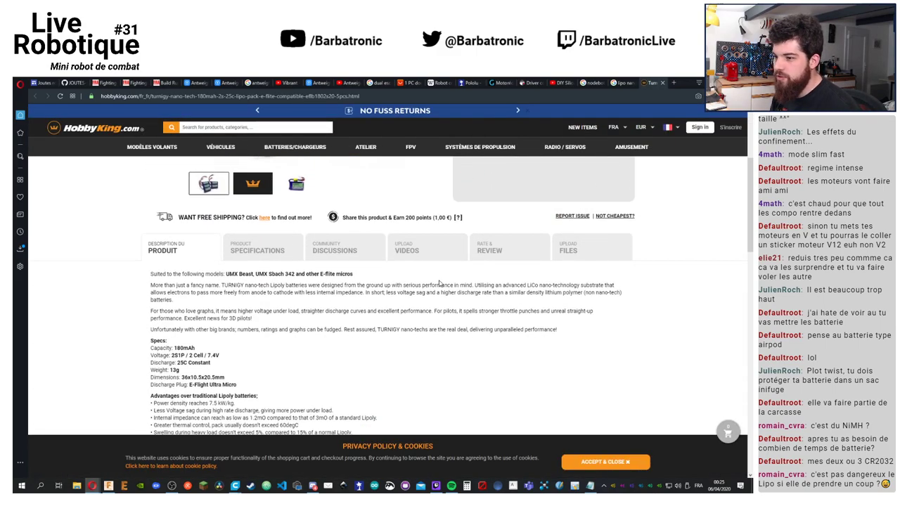
scroll(275, 311, down, 3)
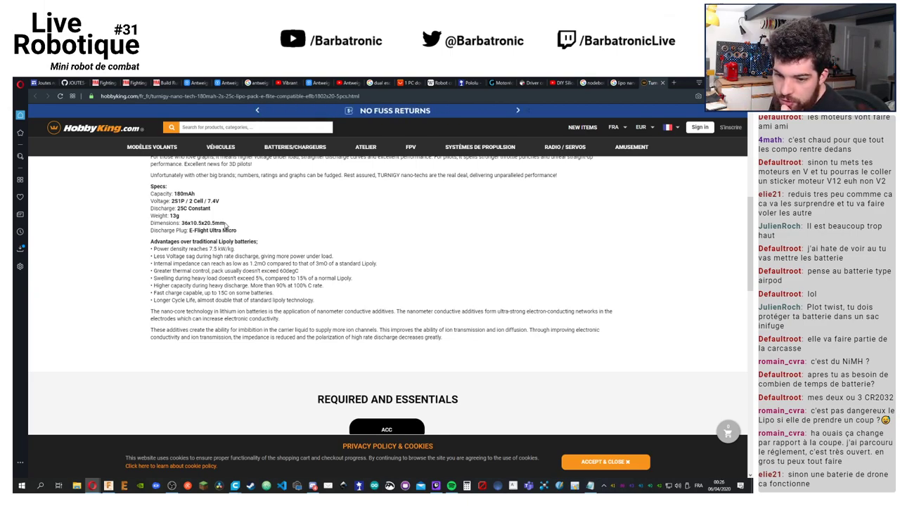
scroll(391, 280, up, 10)
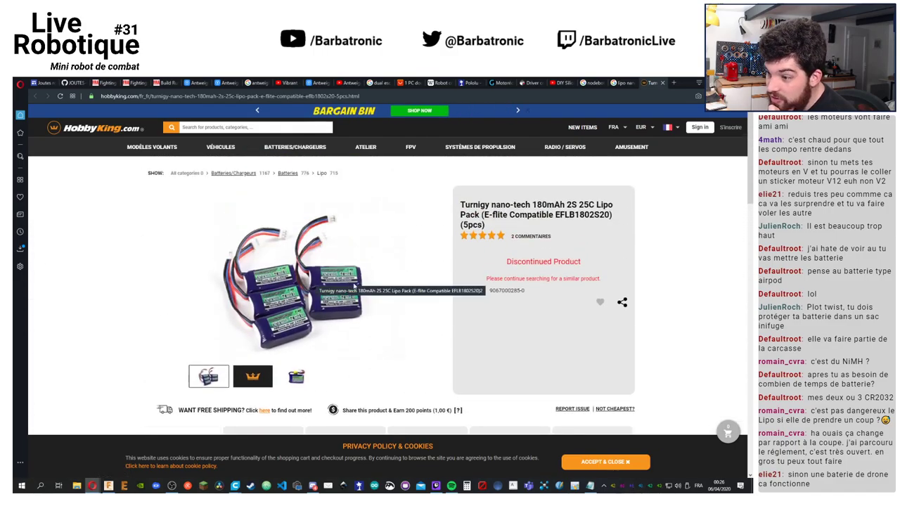
scroll(318, 295, down, 15)
scroll(317, 295, down, 2)
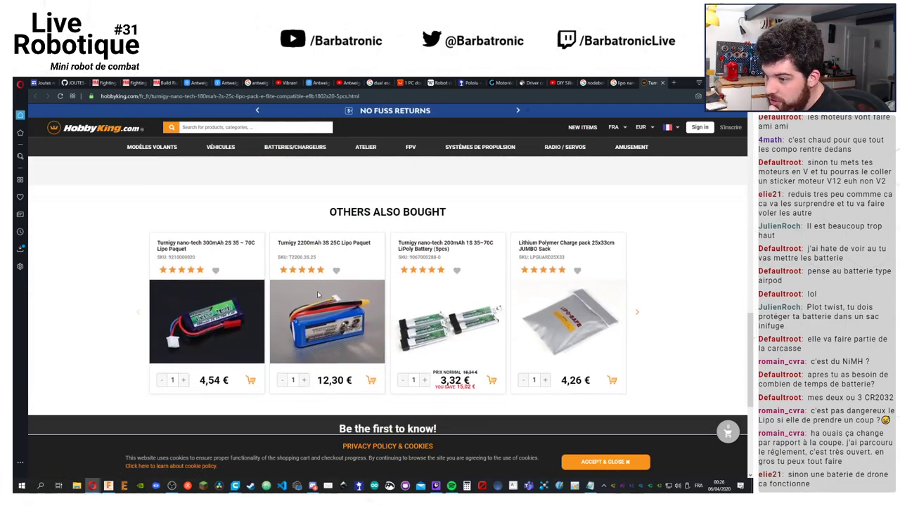
scroll(235, 303, up, 1)
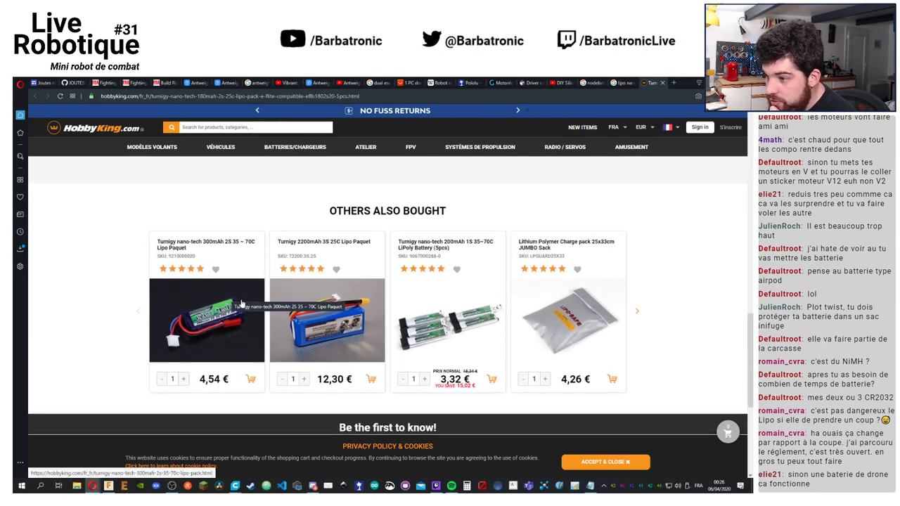
scroll(236, 302, up, 15)
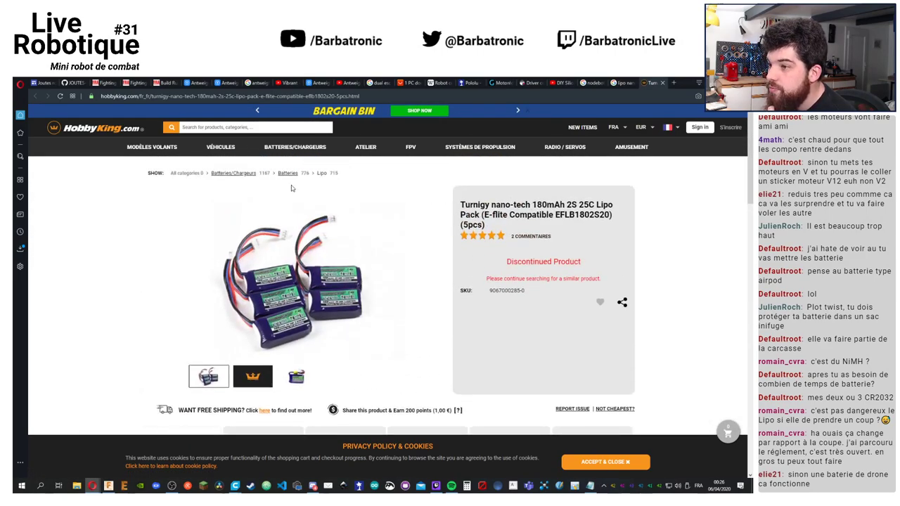
Open the LiPo battery listing, cap capacity at 435 mAh, and filter to 2-cell packs
click(321, 175)
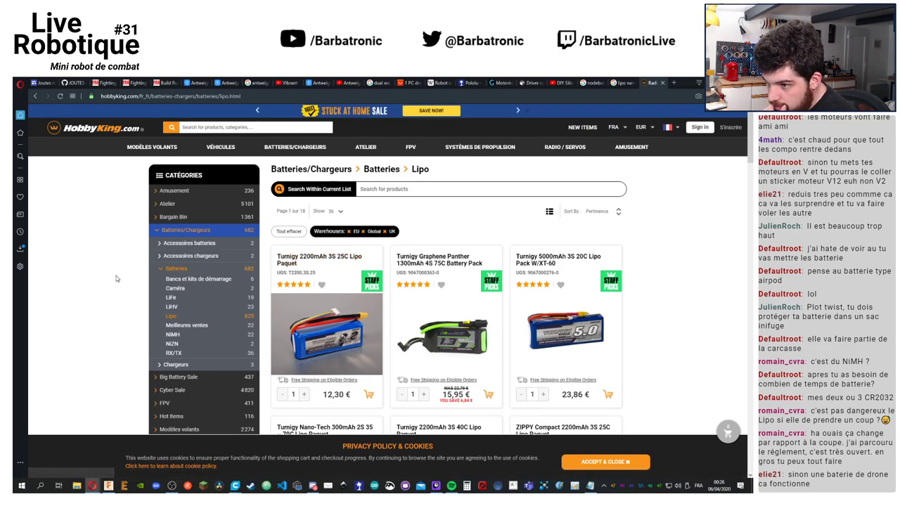
scroll(116, 285, down, 3)
scroll(110, 283, down, 3)
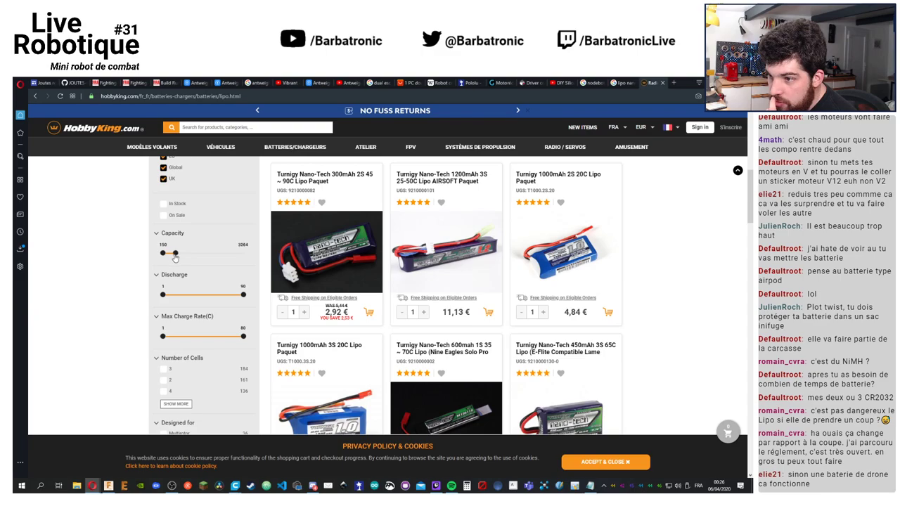
drag(169, 258, 163, 257)
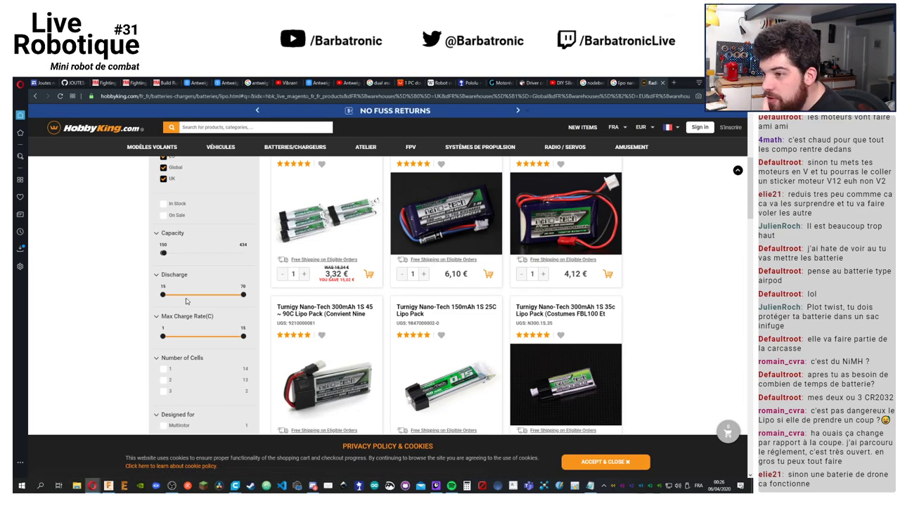
scroll(186, 304, down, 2)
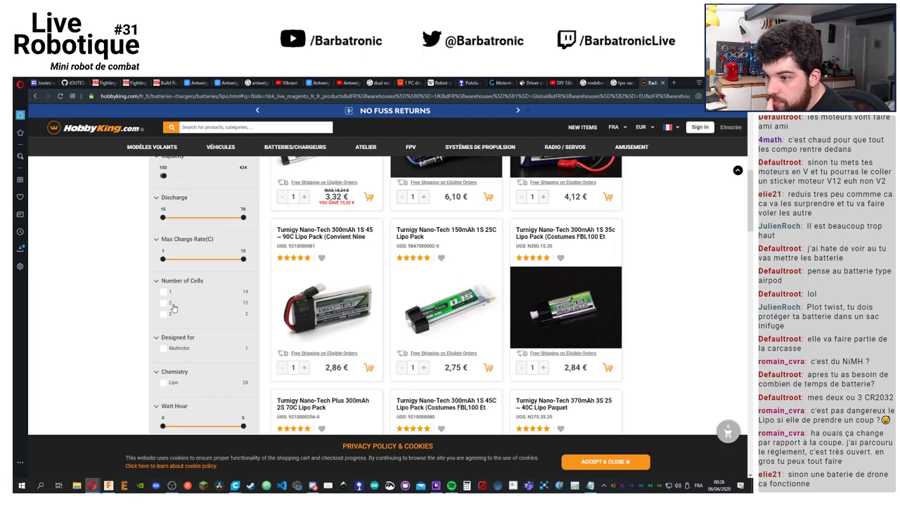
click(169, 303)
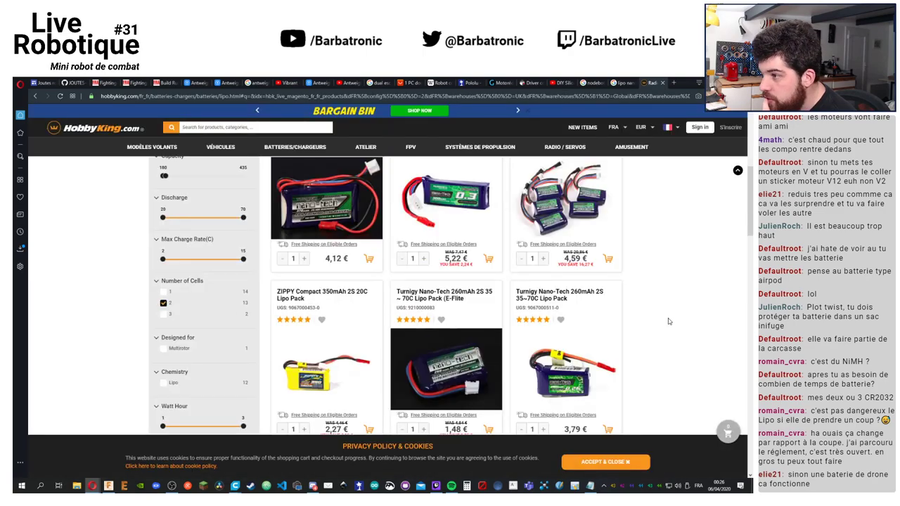
Briefly include 1-cell packs in the listing, then remove them to keep only 2S
click(211, 292)
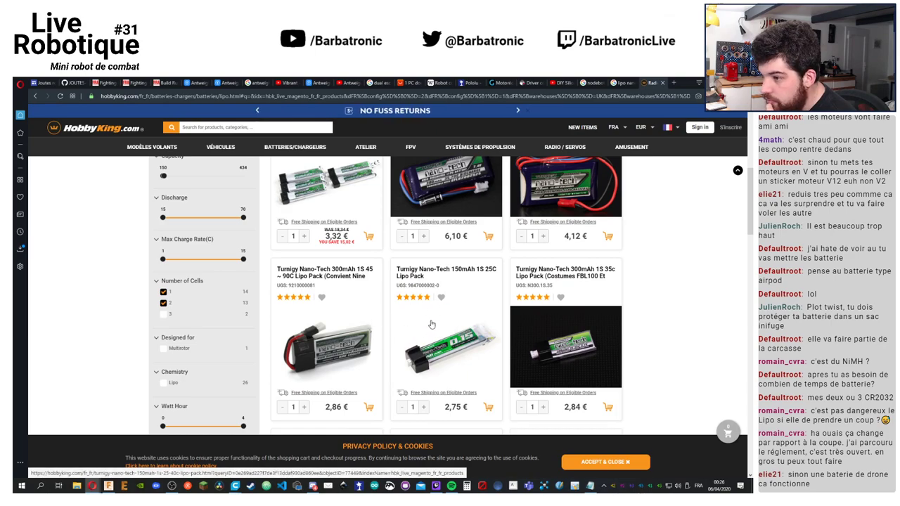
scroll(428, 324, down, 1)
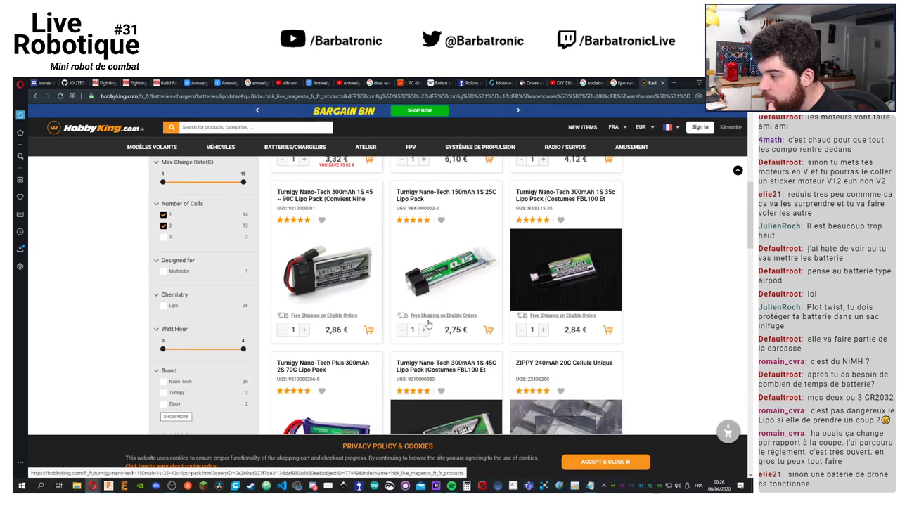
scroll(427, 322, down, 2)
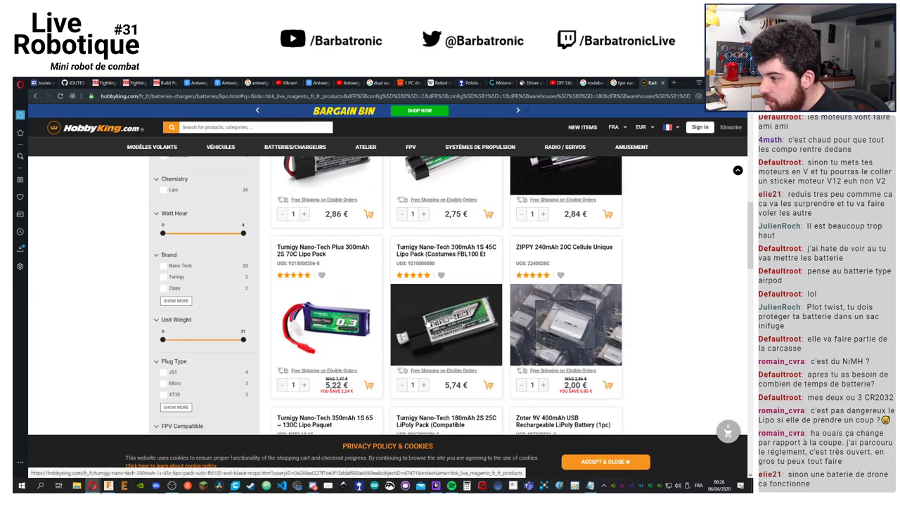
scroll(427, 322, up, 3)
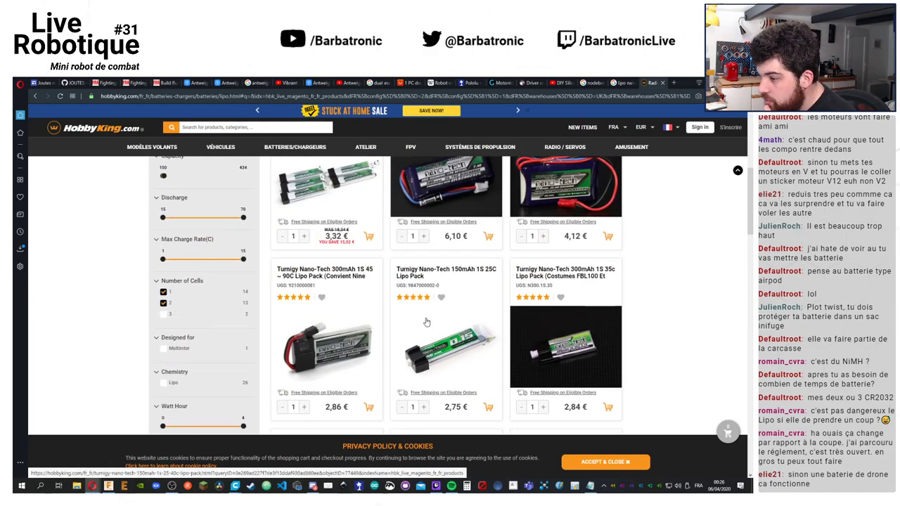
click(164, 292)
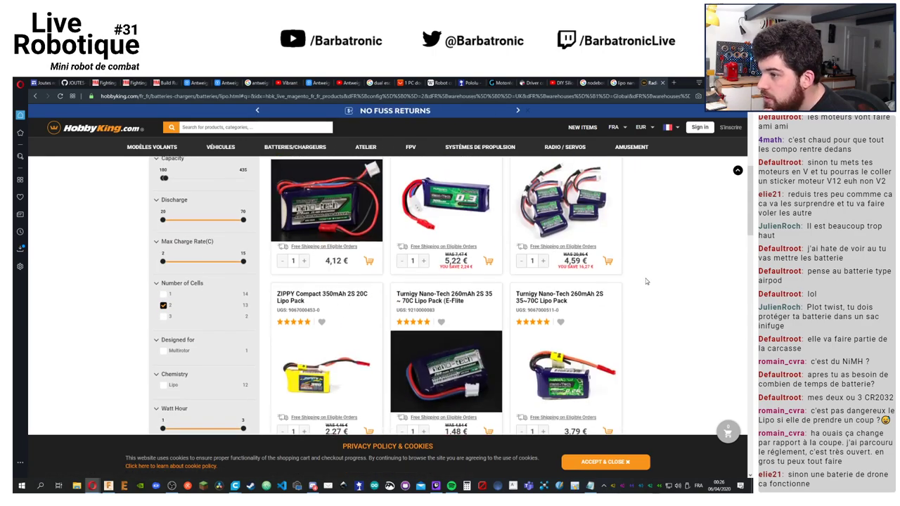
Browse the filtered 2S results, led by Turnigy Nano-Tech 300mAh, and accept the cookie notice
scroll(644, 279, up, 1)
scroll(645, 280, down, 2)
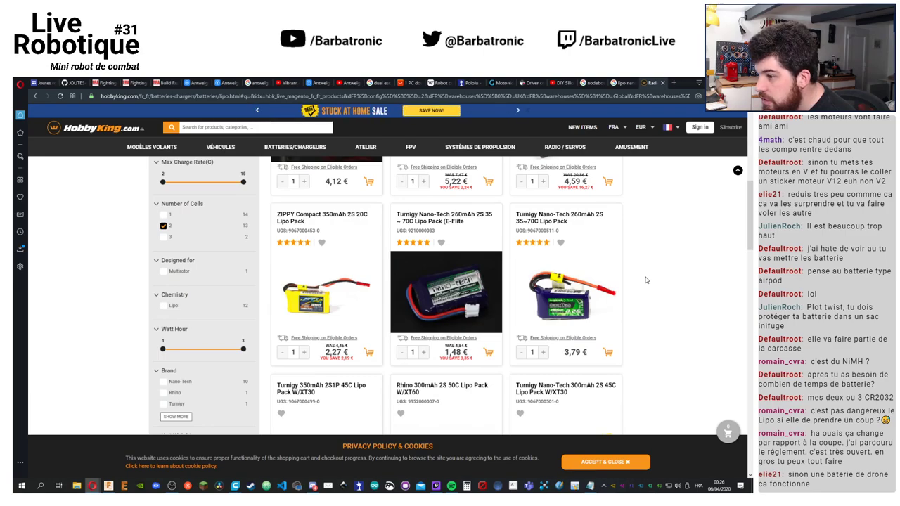
scroll(645, 277, down, 5)
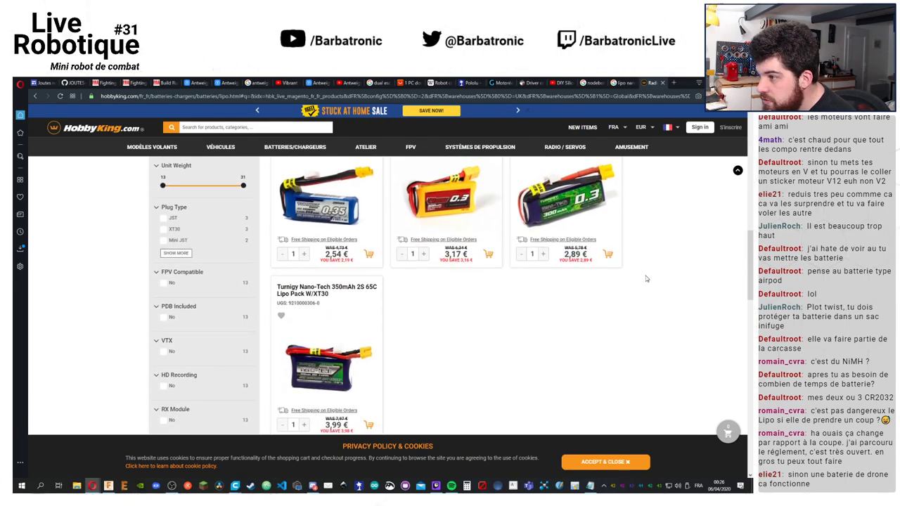
scroll(645, 279, down, 3)
scroll(632, 278, up, 3)
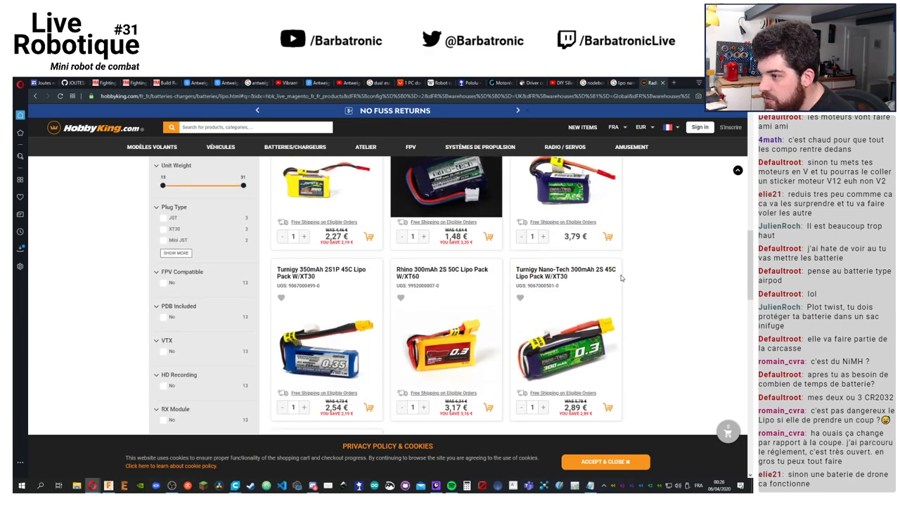
scroll(621, 279, up, 6)
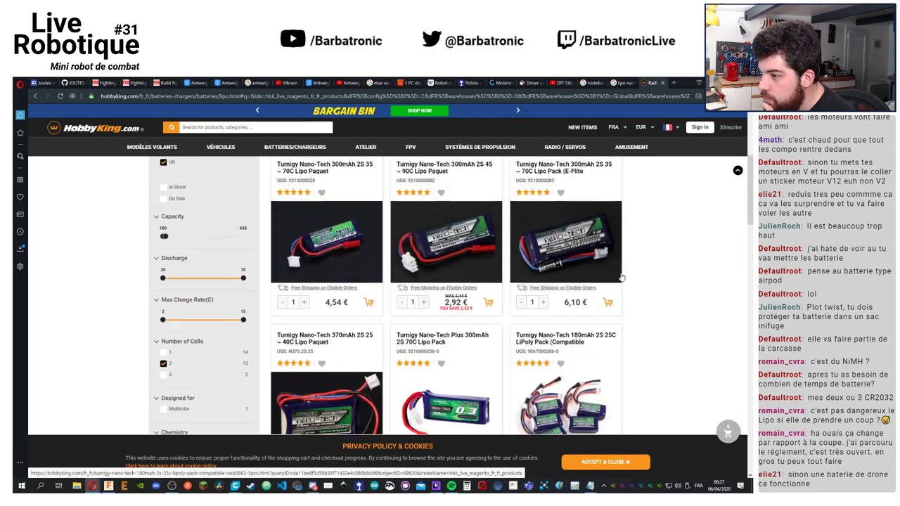
scroll(621, 278, up, 3)
scroll(617, 280, down, 4)
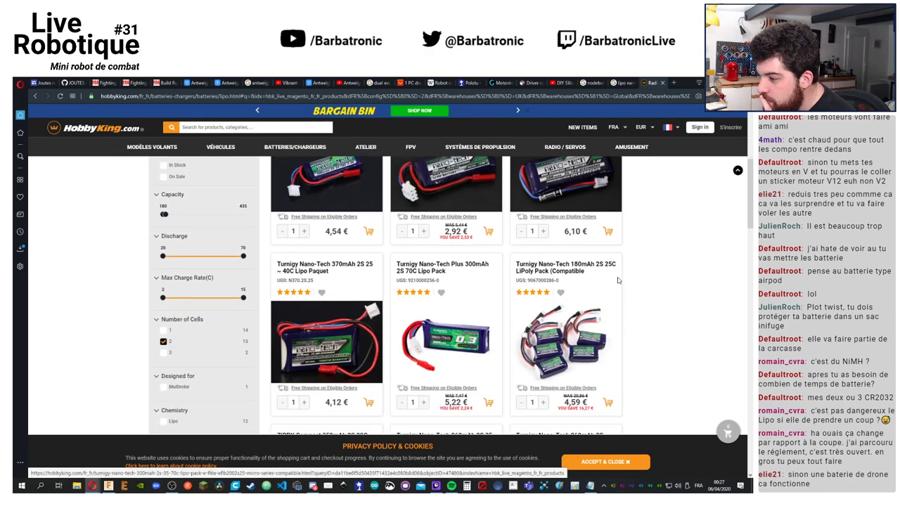
click(606, 462)
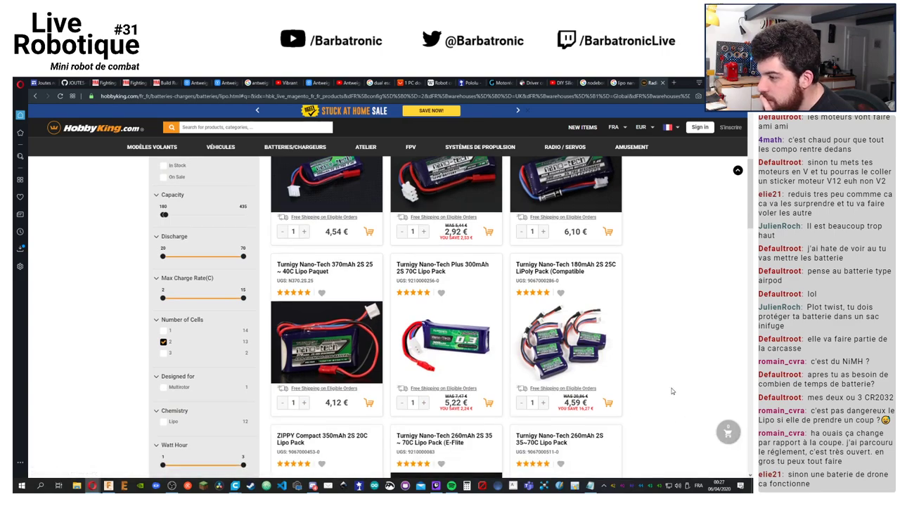
scroll(672, 388, up, 2)
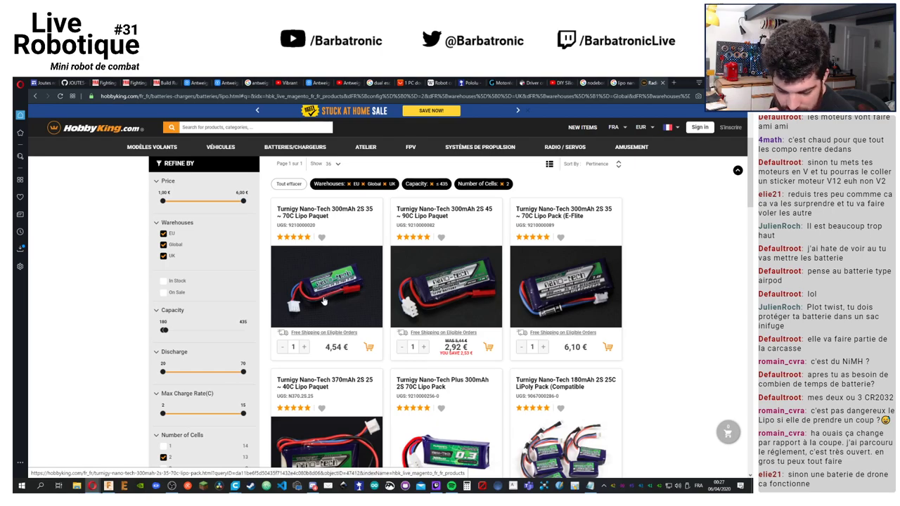
scroll(324, 300, down, 3)
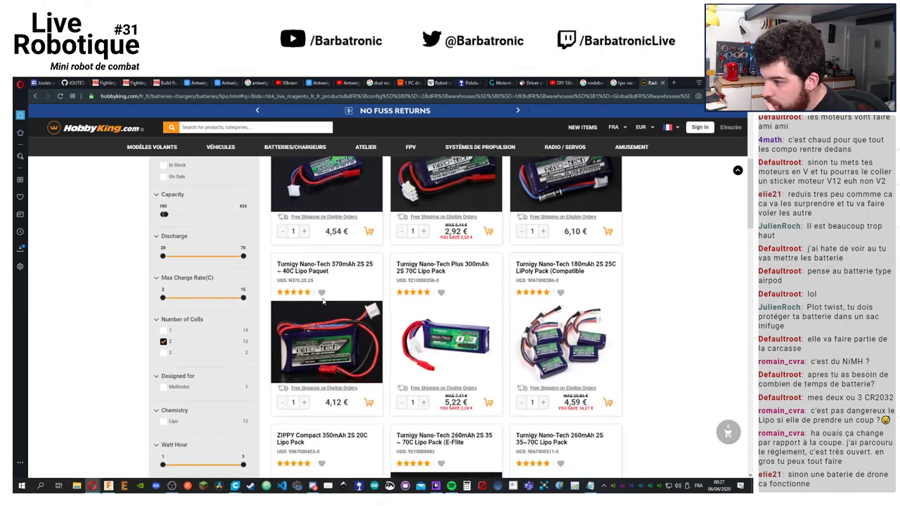
scroll(323, 300, up, 3)
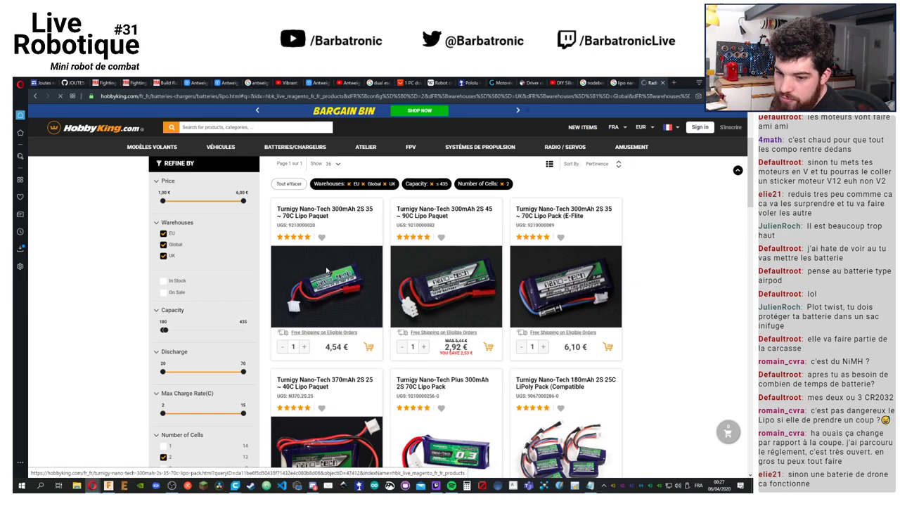
Open the Turnigy nano-tech 300mAh 2S 35~70C page and check its 17 g spec
click(327, 271)
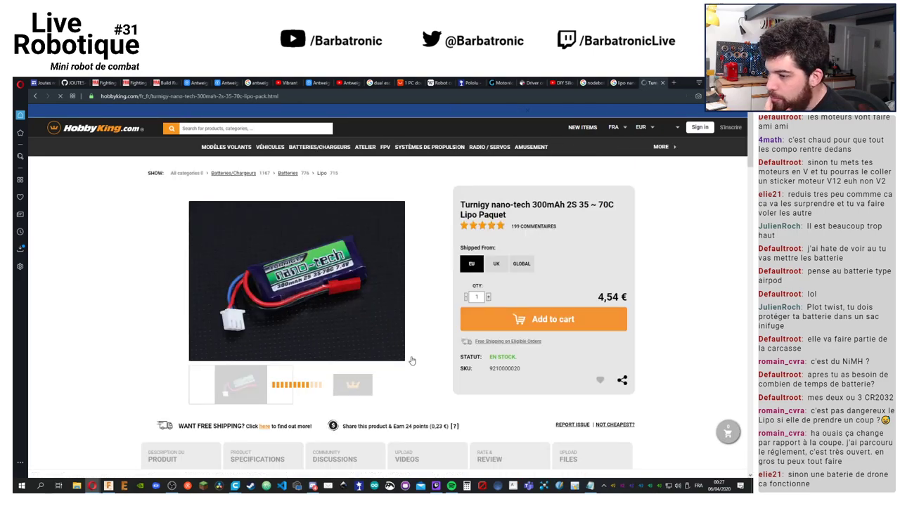
scroll(419, 351, down, 3)
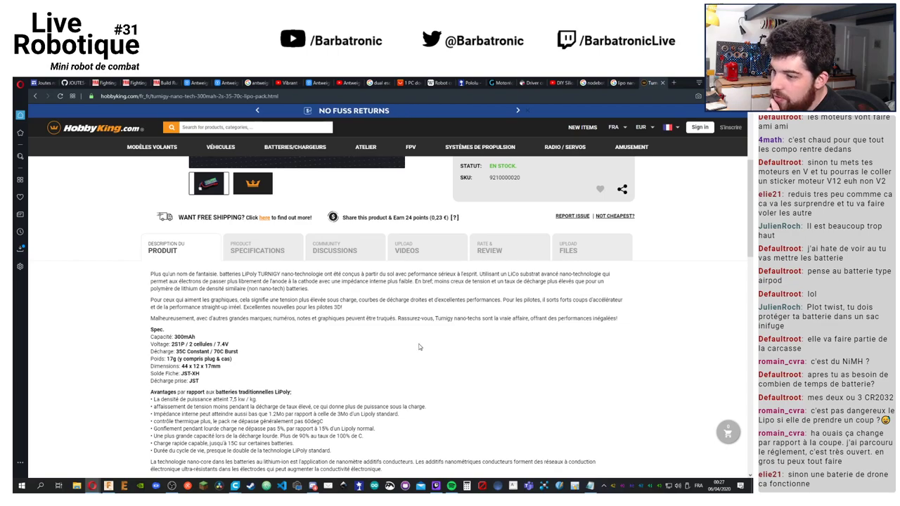
scroll(326, 288, up, 2)
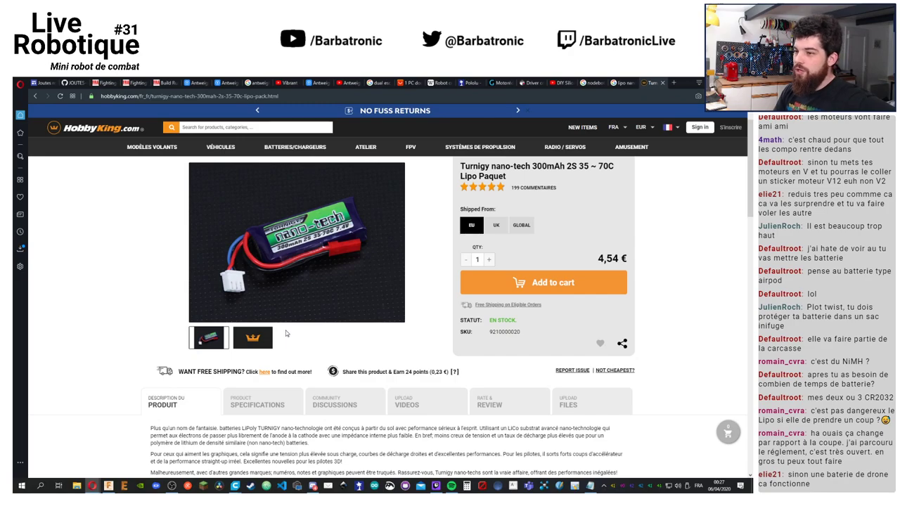
scroll(336, 325, down, 2)
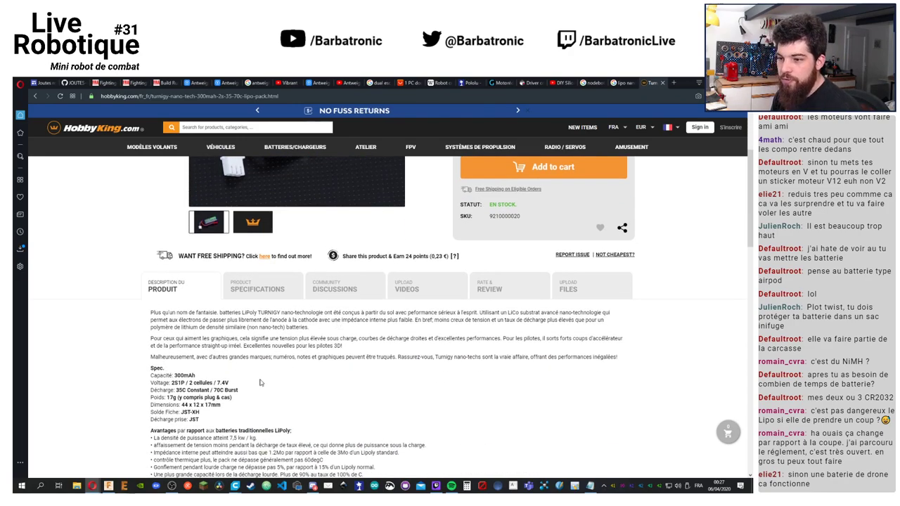
Glance at the chassis in Cura, then switch to the Fusion 360 ANT V1 v12 design
key(alt+Tab)
right_drag(302, 274, 439, 272)
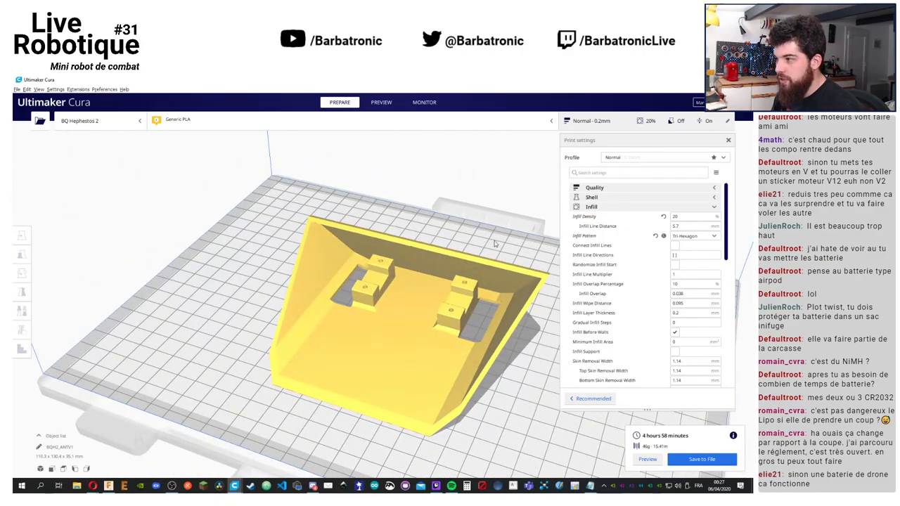
key(alt+Tab)
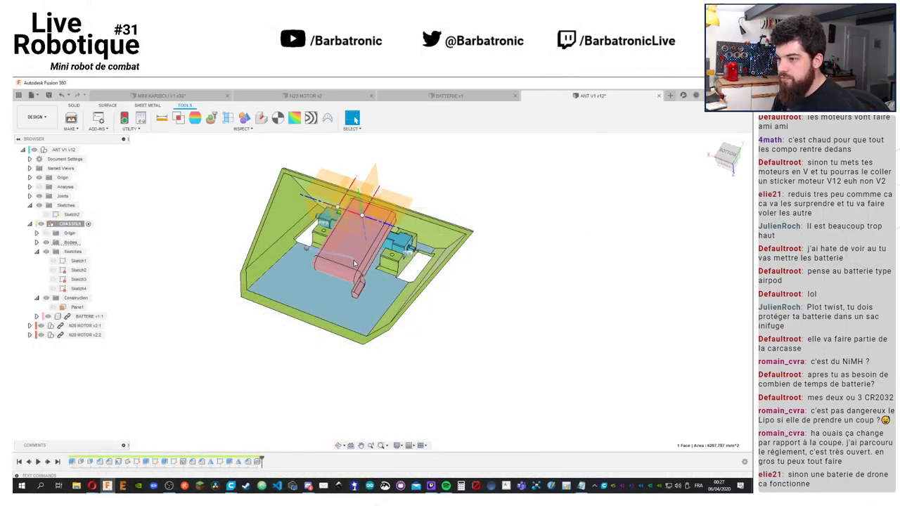
Orbit the ANT V1 v12 chassis round to a front view
right_click(311, 248)
shift+middle_drag(317, 295, 334, 210)
click(352, 118)
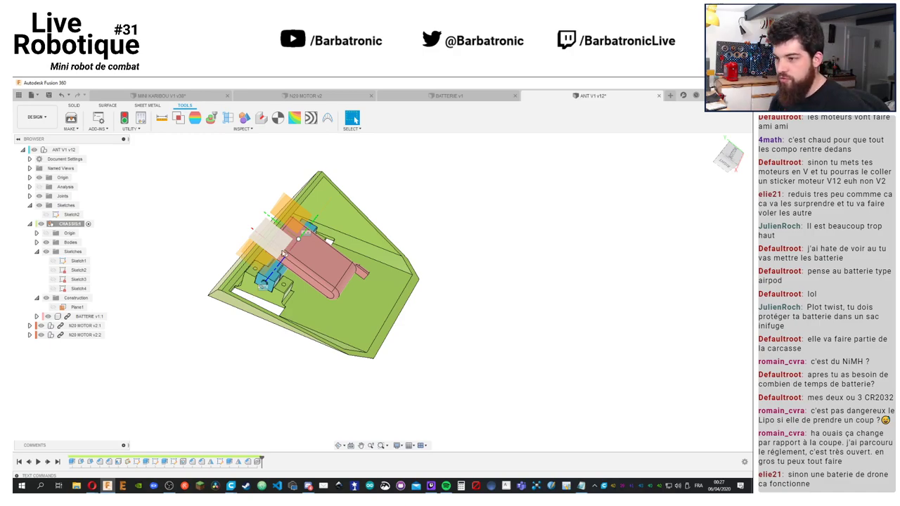
shift+middle_drag(492, 239, 410, 249)
scroll(411, 248, down, 2)
click(352, 118)
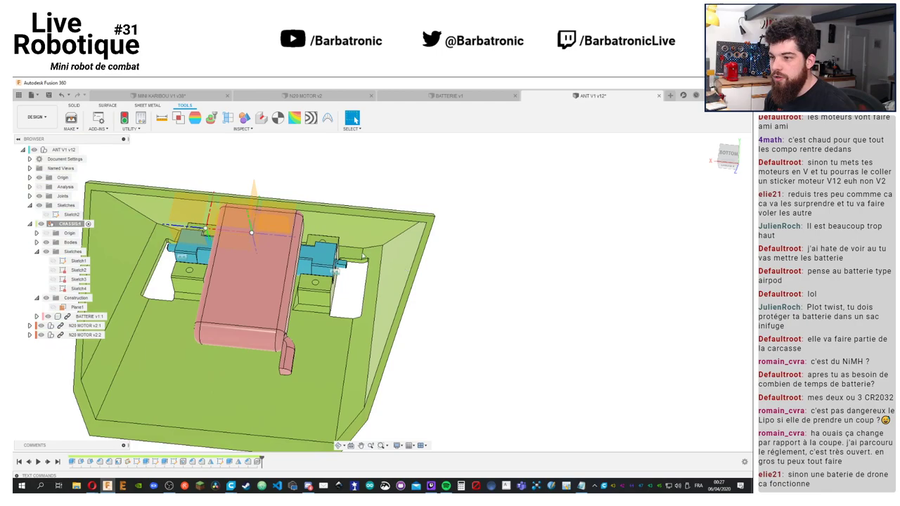
Select BATTERIE v1:1, then pick its Component Insert step in the timeline
click(90, 317)
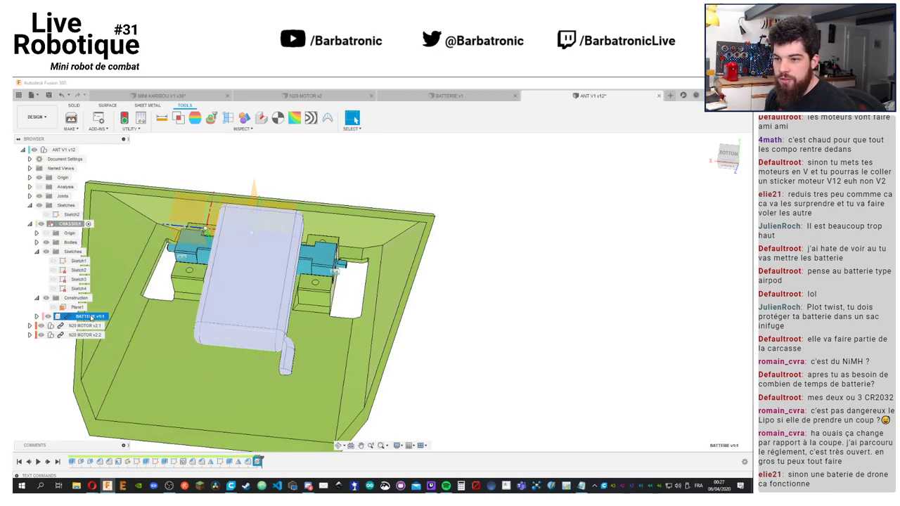
click(497, 425)
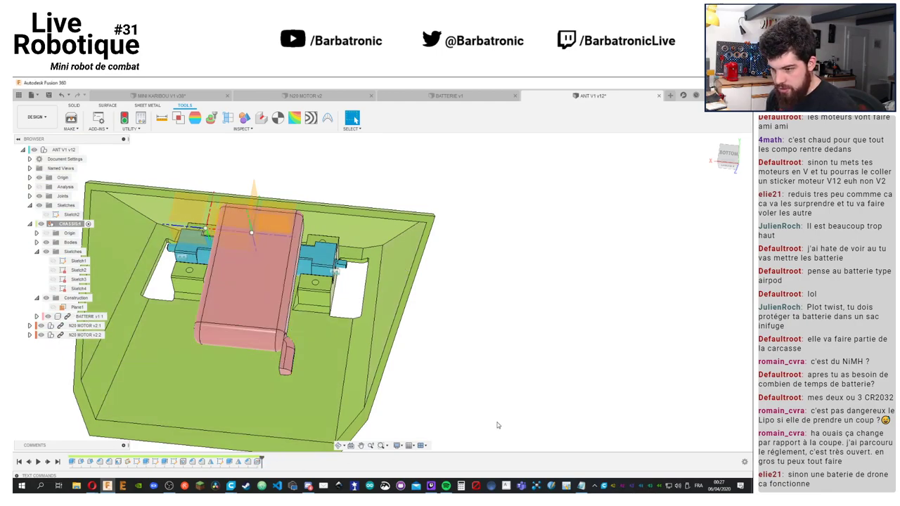
click(259, 462)
Roll the timeline back before the battery insert, collapse CHASSIS, and orbit to the side wall
drag(258, 462, 252, 462)
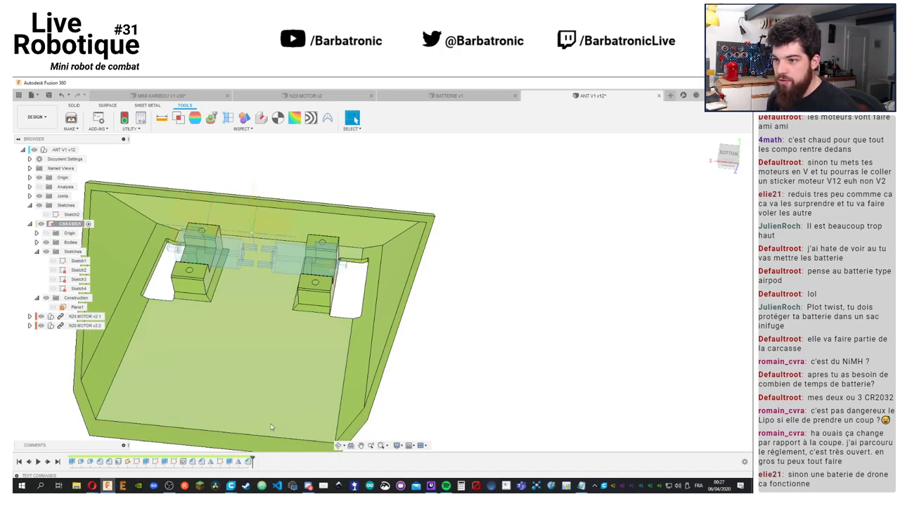
click(30, 205)
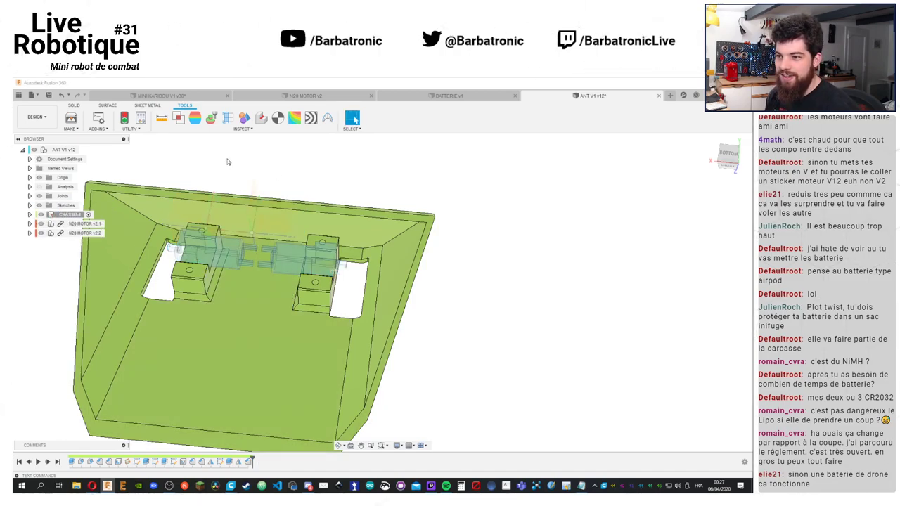
mouse_move(227, 159)
shift+middle_down()
mouse_move(350, 149)
mouse_move(287, 138)
mouse_move(340, 177)
shift+middle_up()
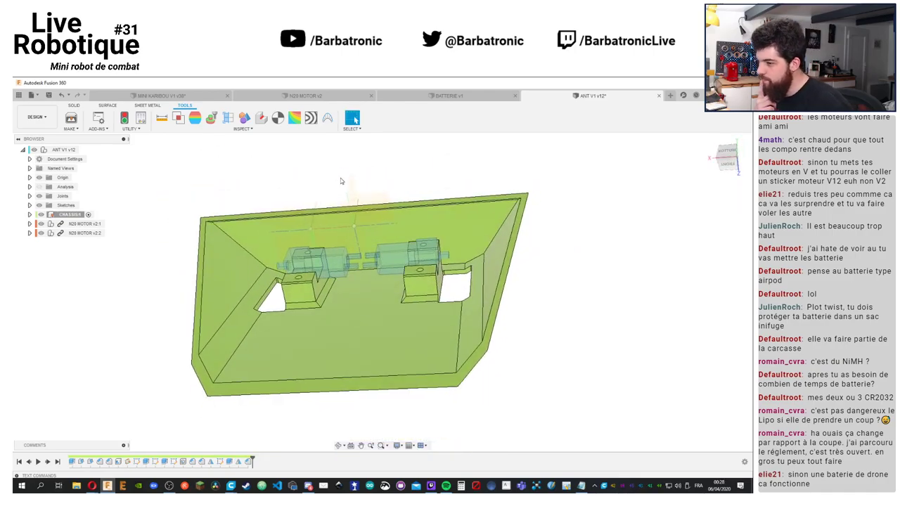
shift+middle_drag(329, 174, 523, 194)
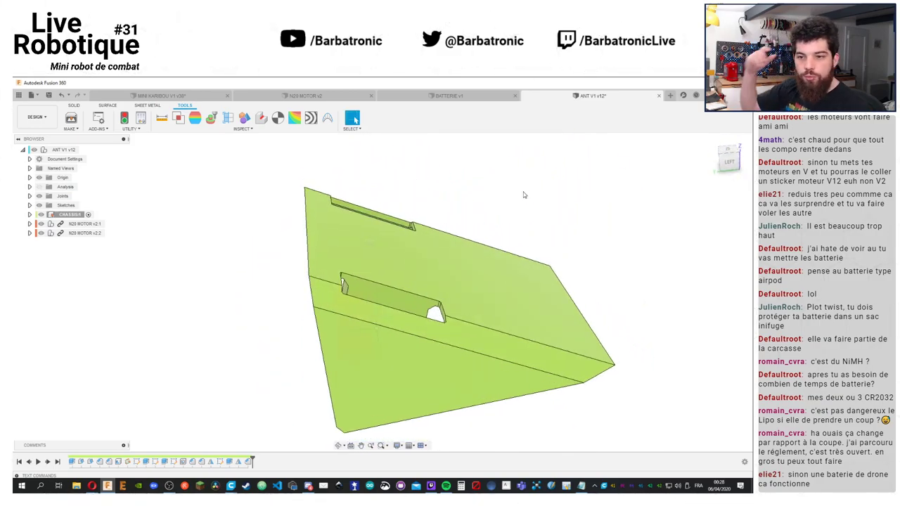